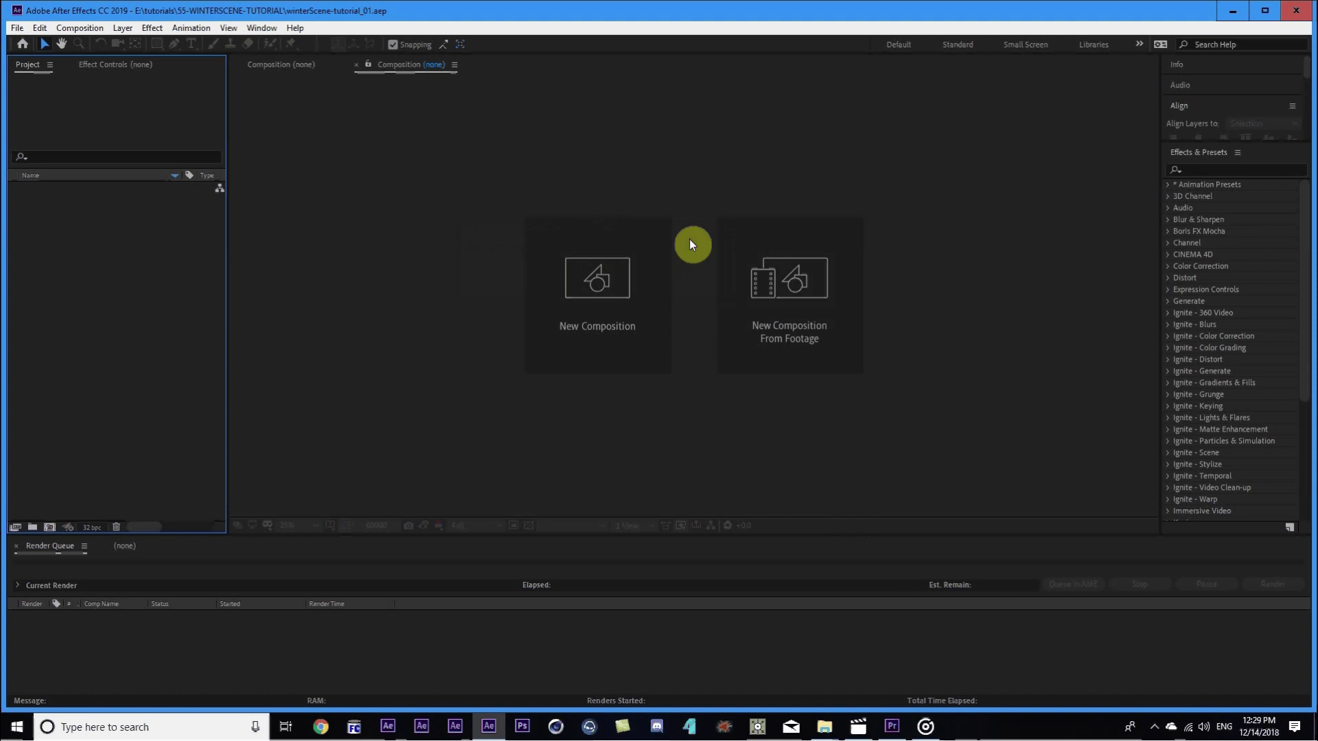
Create a new composition from the HDTV 1080 29.97 preset with the frame rate set to 30 fps.
key("ctrl+n")
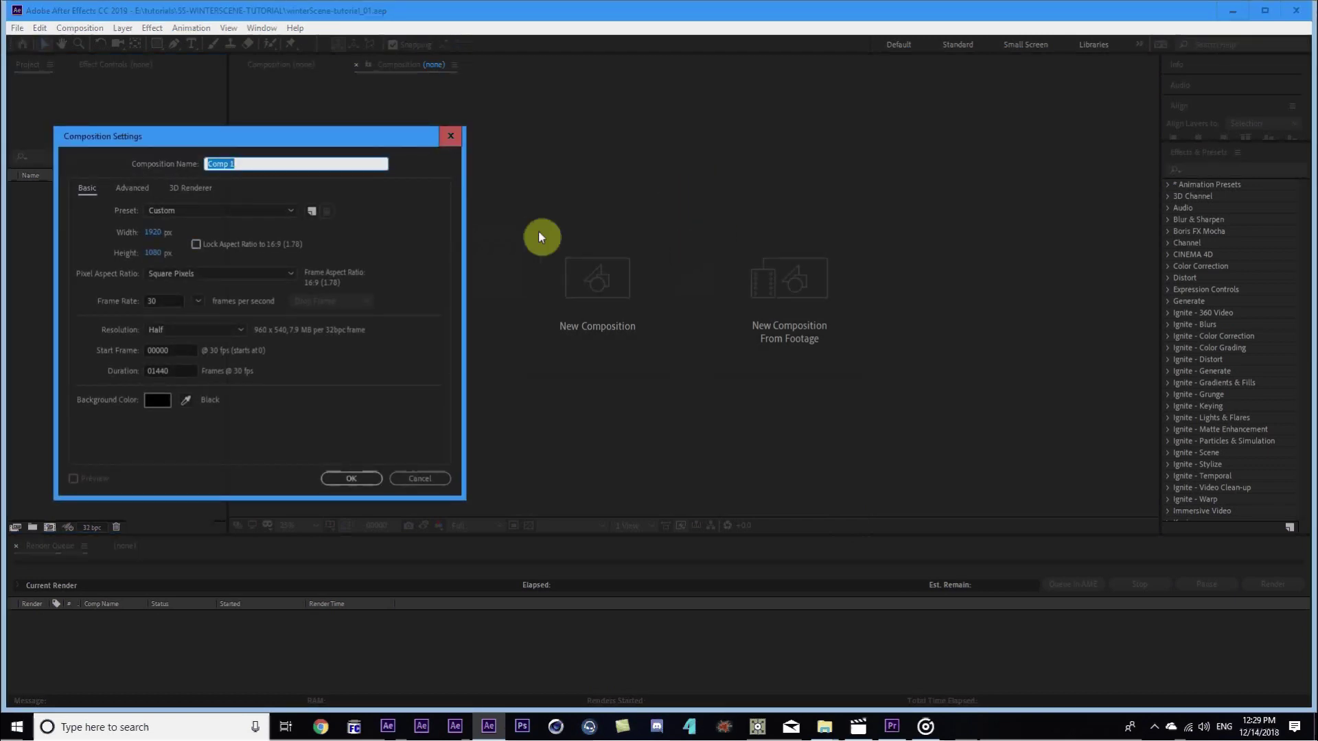
left_click(200, 211)
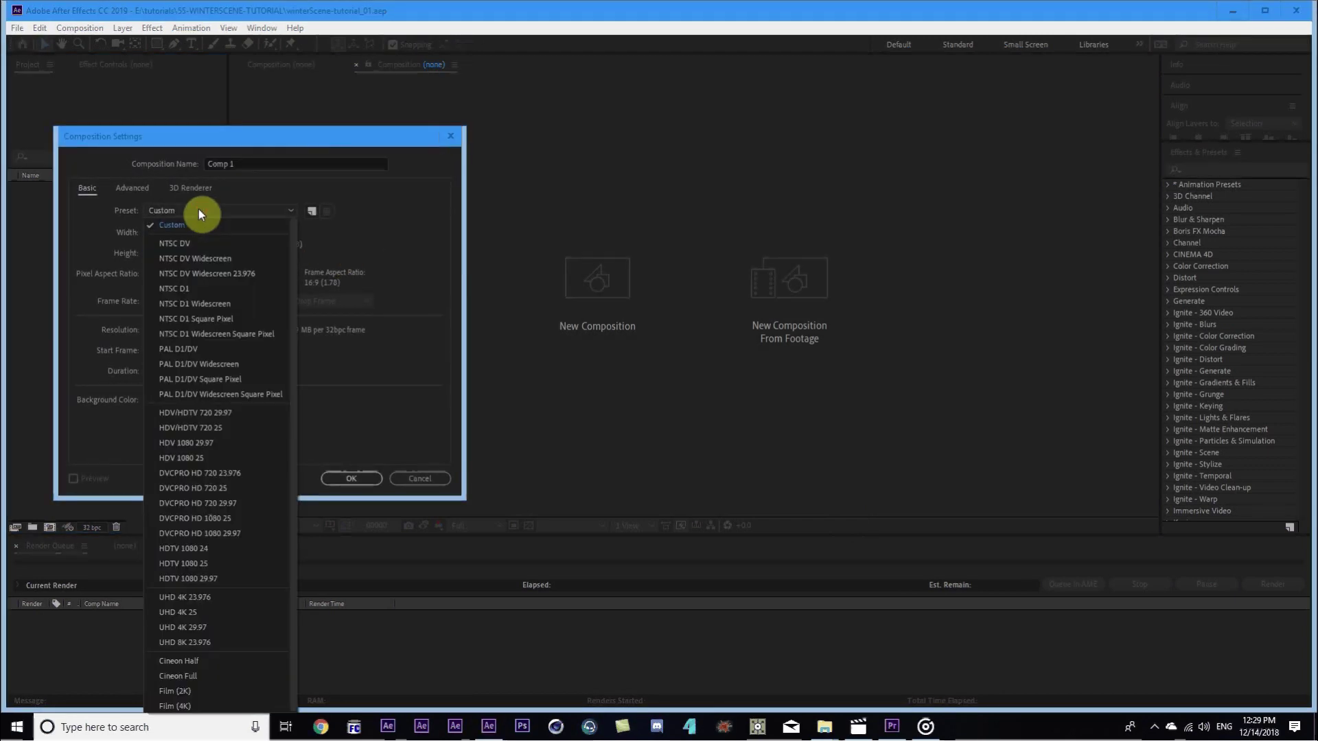
left_click(184, 582)
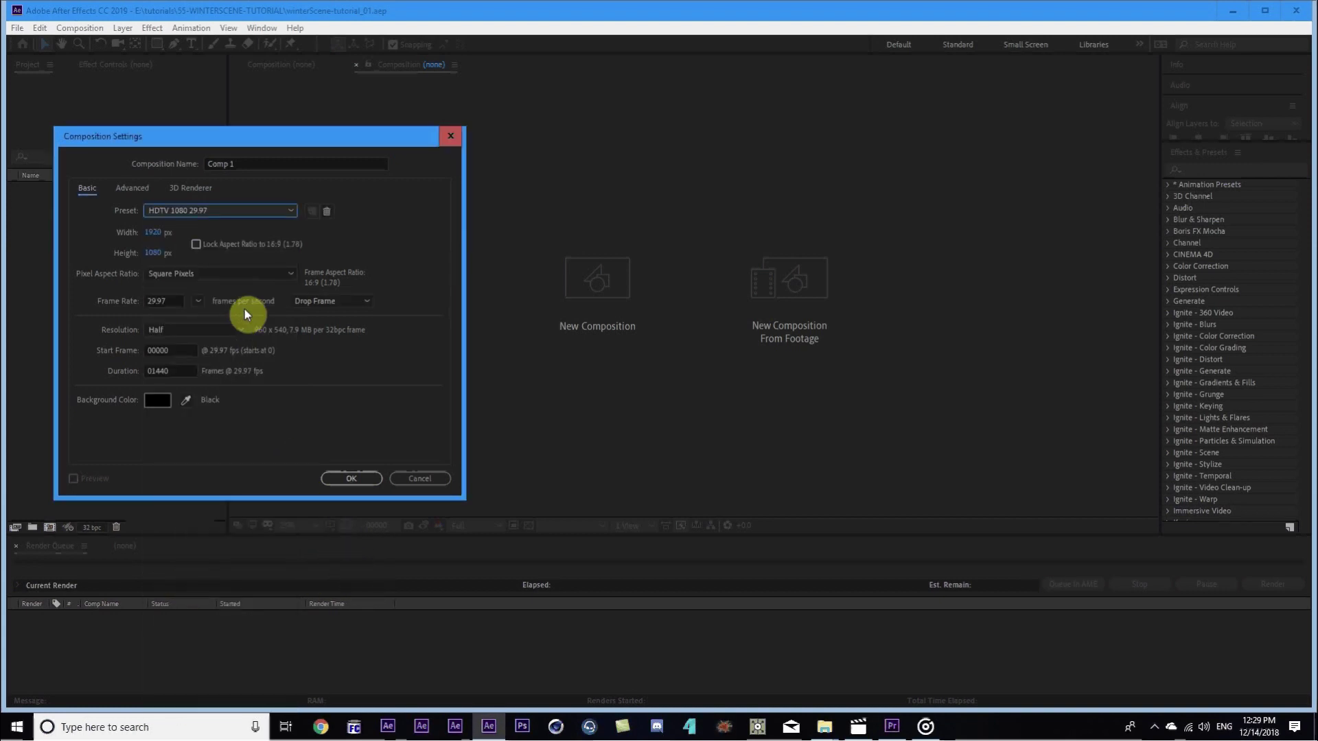
left_click(157, 302)
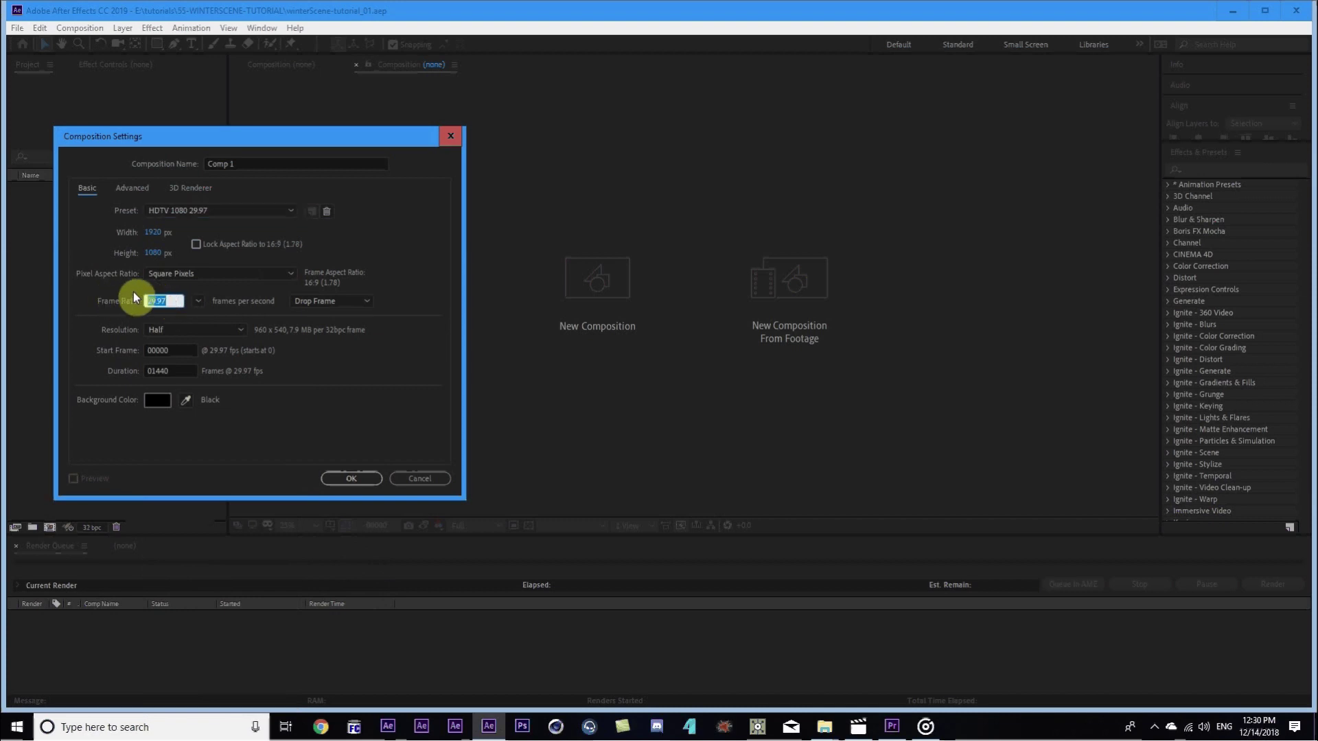
type("30")
left_click(377, 379)
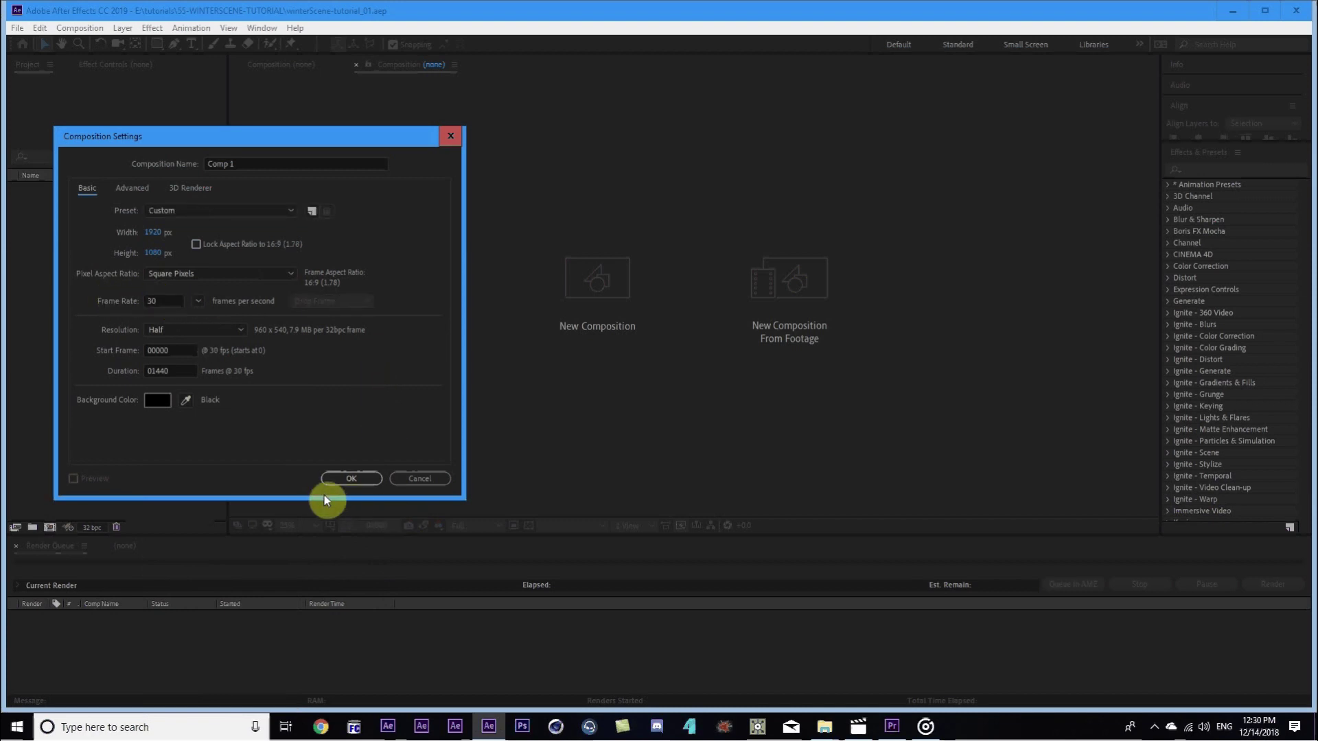
left_click(337, 480)
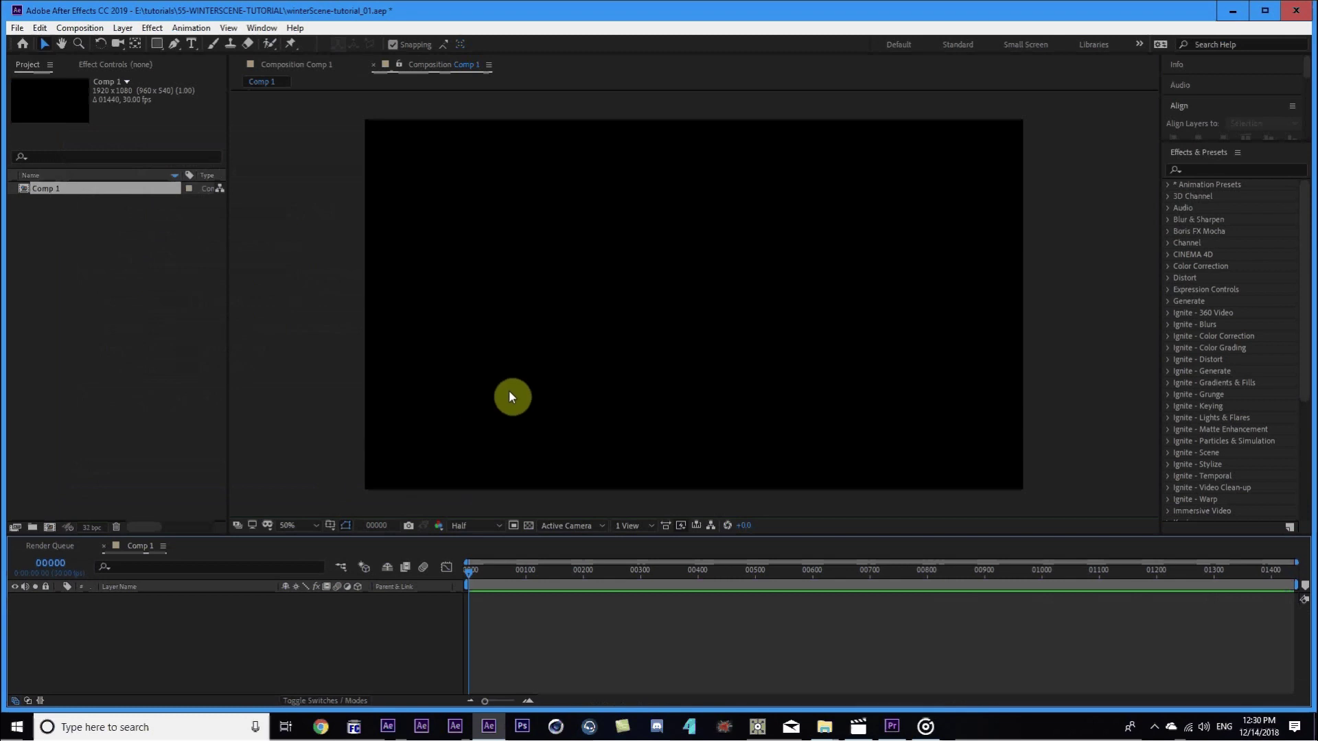
Add a composition-sized solid layer named Tao.
key("ctrl+y")
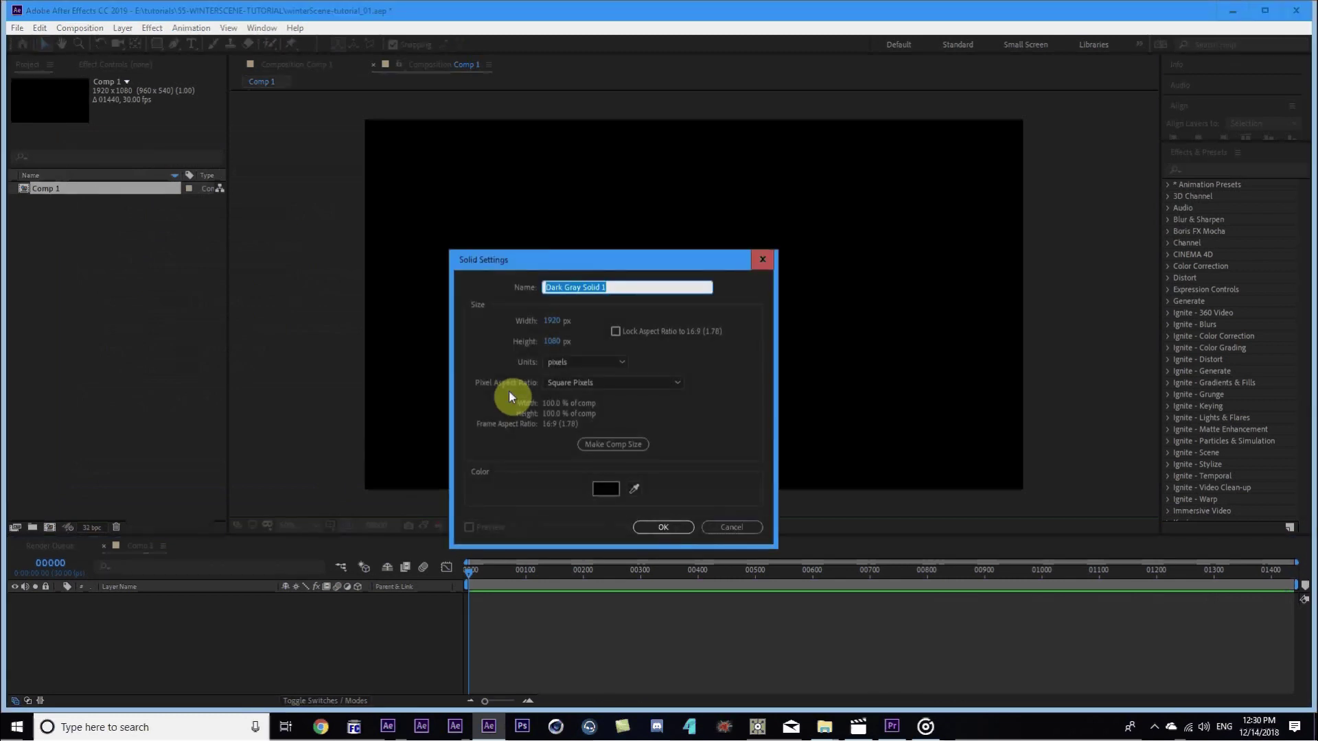
left_click(616, 447)
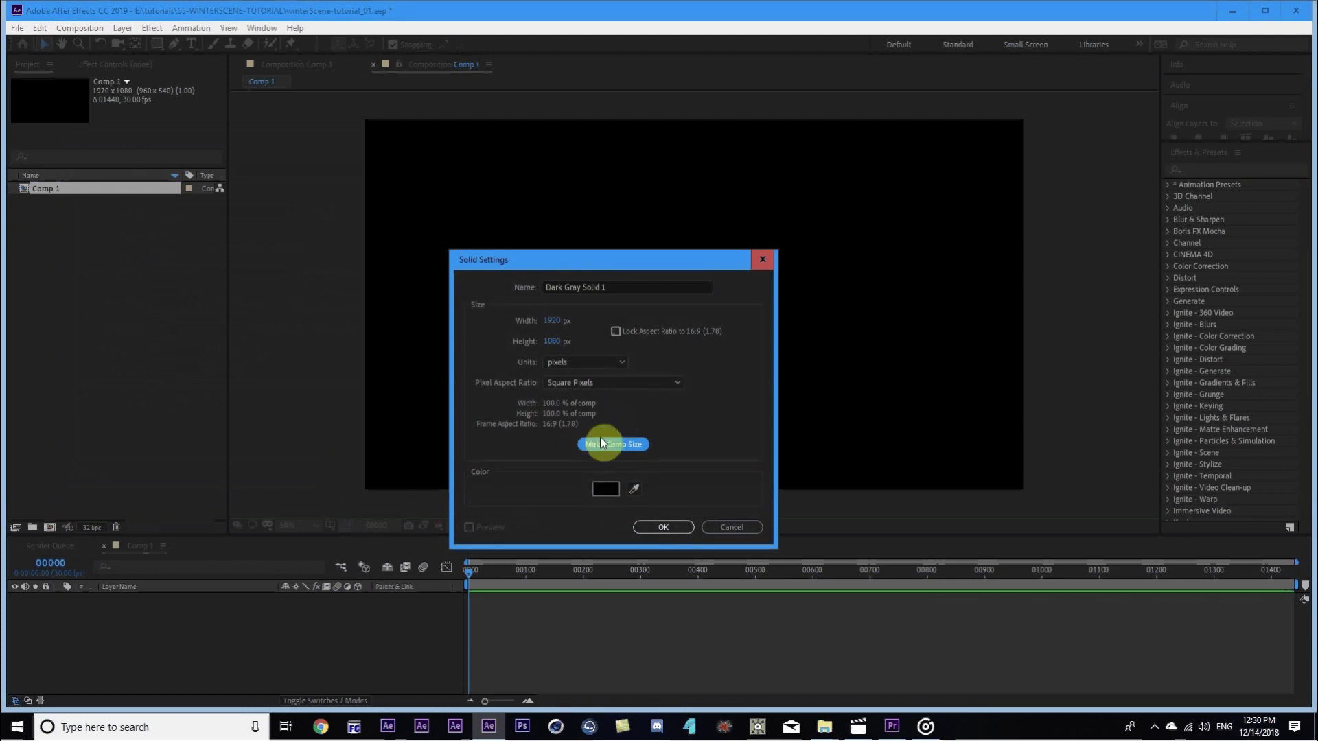
left_click_drag(619, 286, 517, 286)
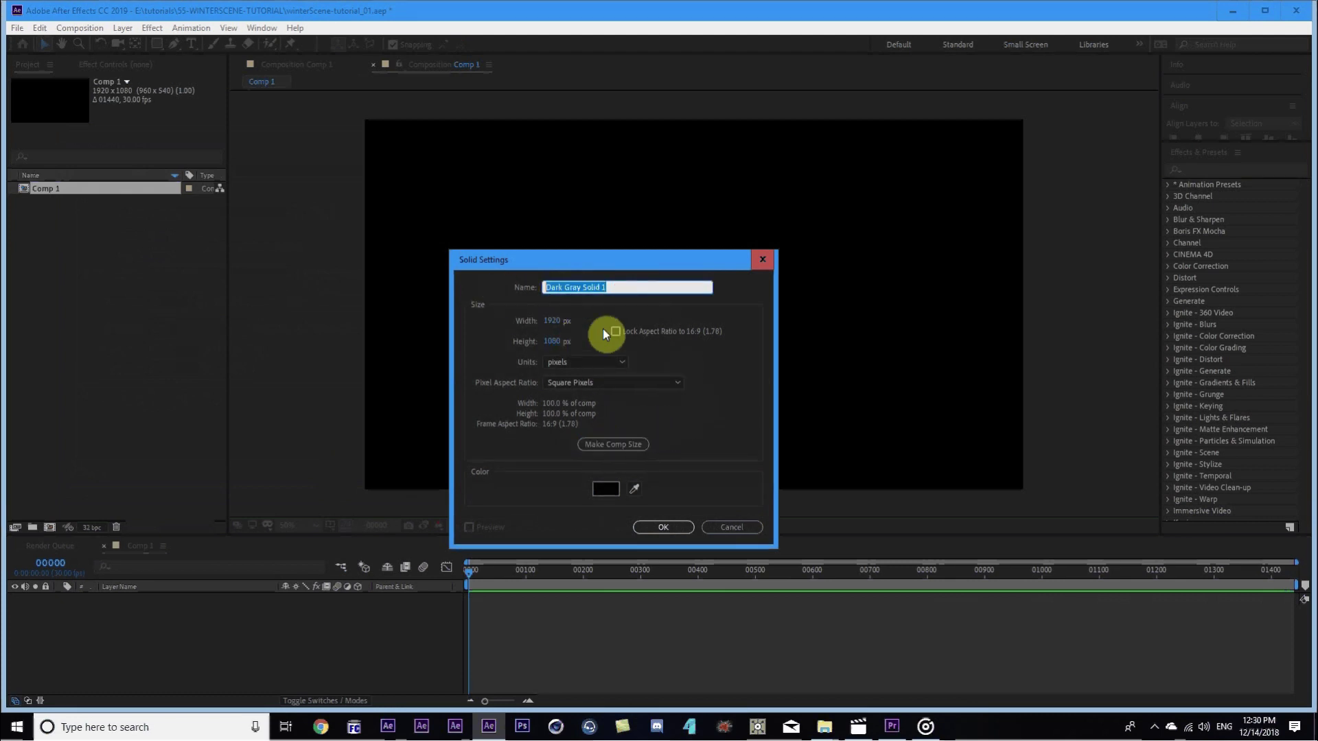
type("Tao")
key("Return")
Find the RG Trapcode Tao effect and apply it to the Tao solid.
left_click(1194, 153)
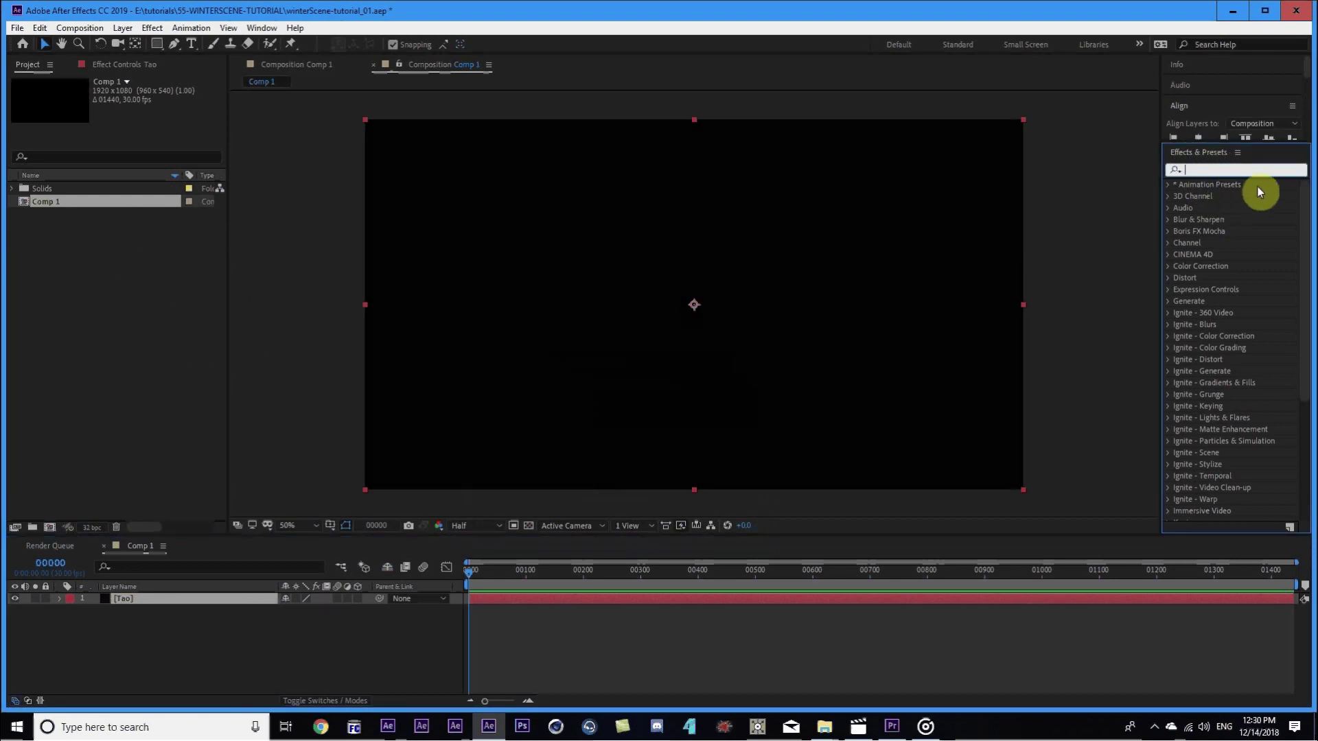
type("tao")
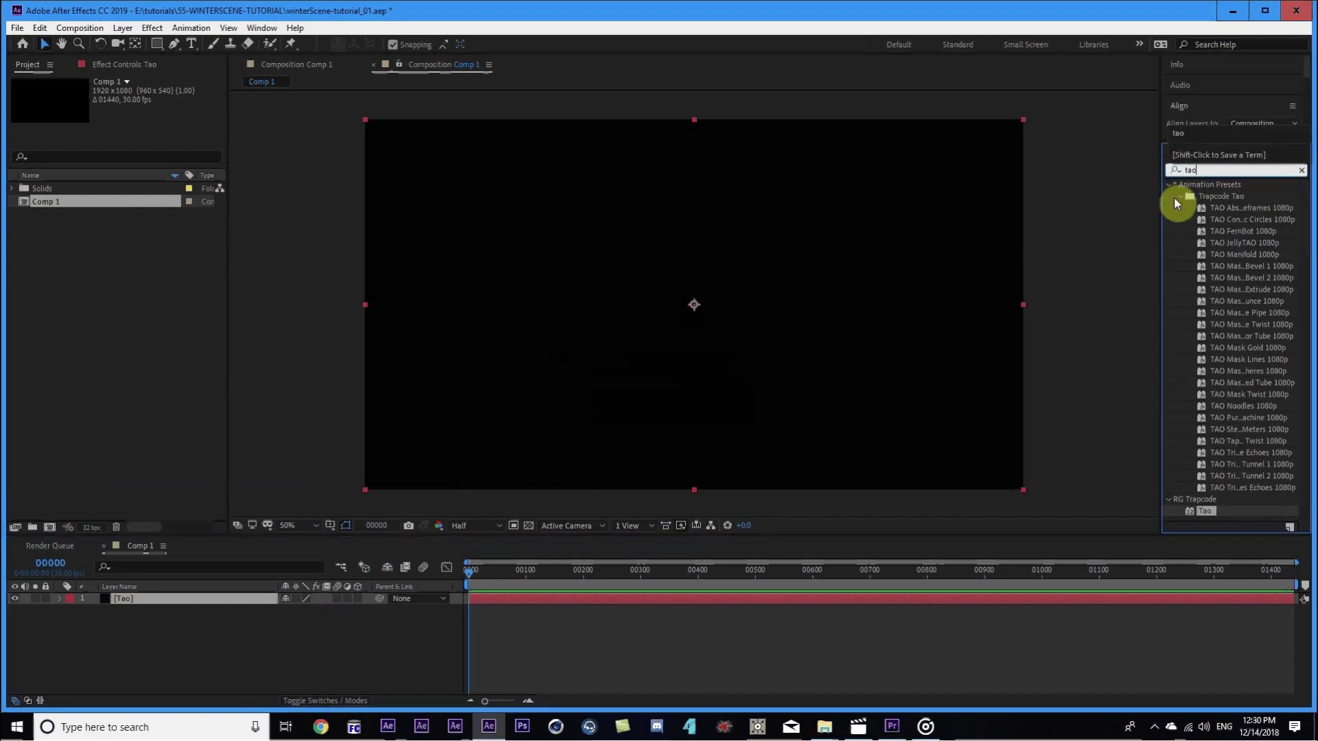
left_click(1178, 197)
left_click_drag(1205, 220, 134, 604)
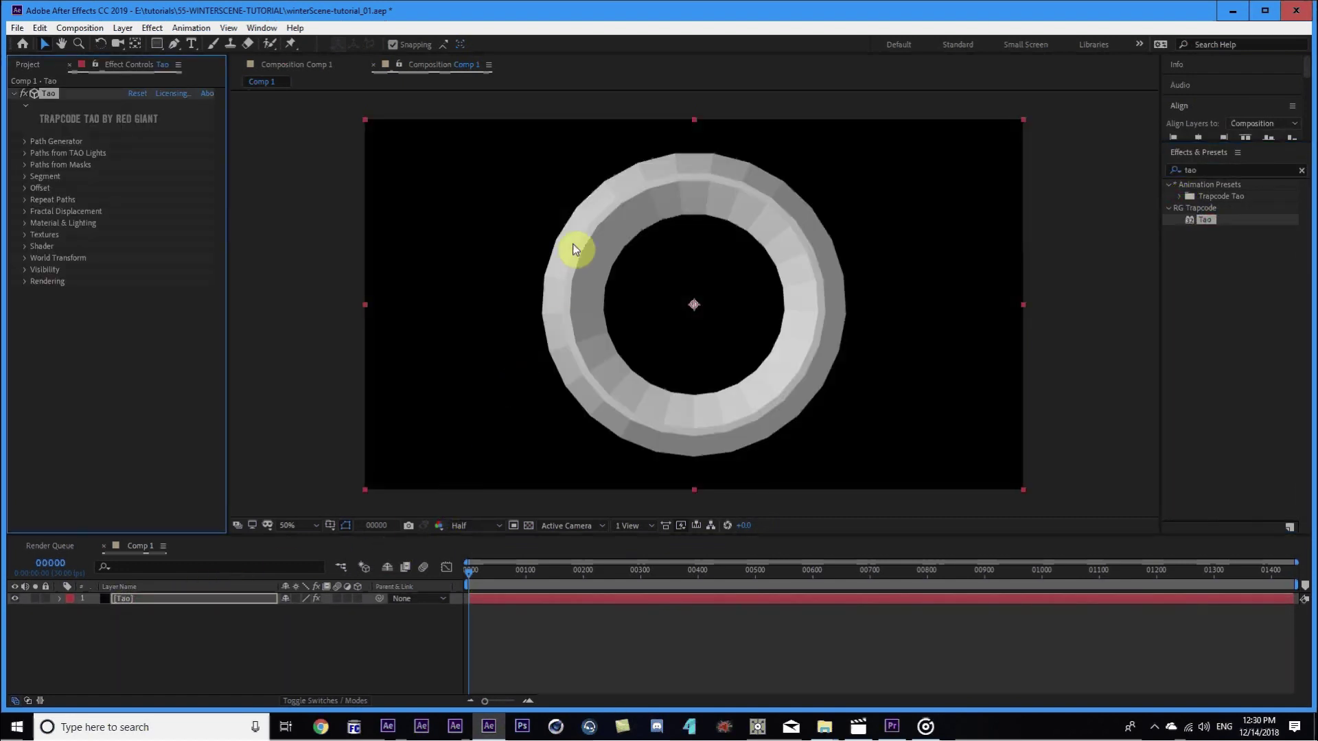
Disable Generate Path in the Tao effect's Path Generator settings.
left_click(24, 141)
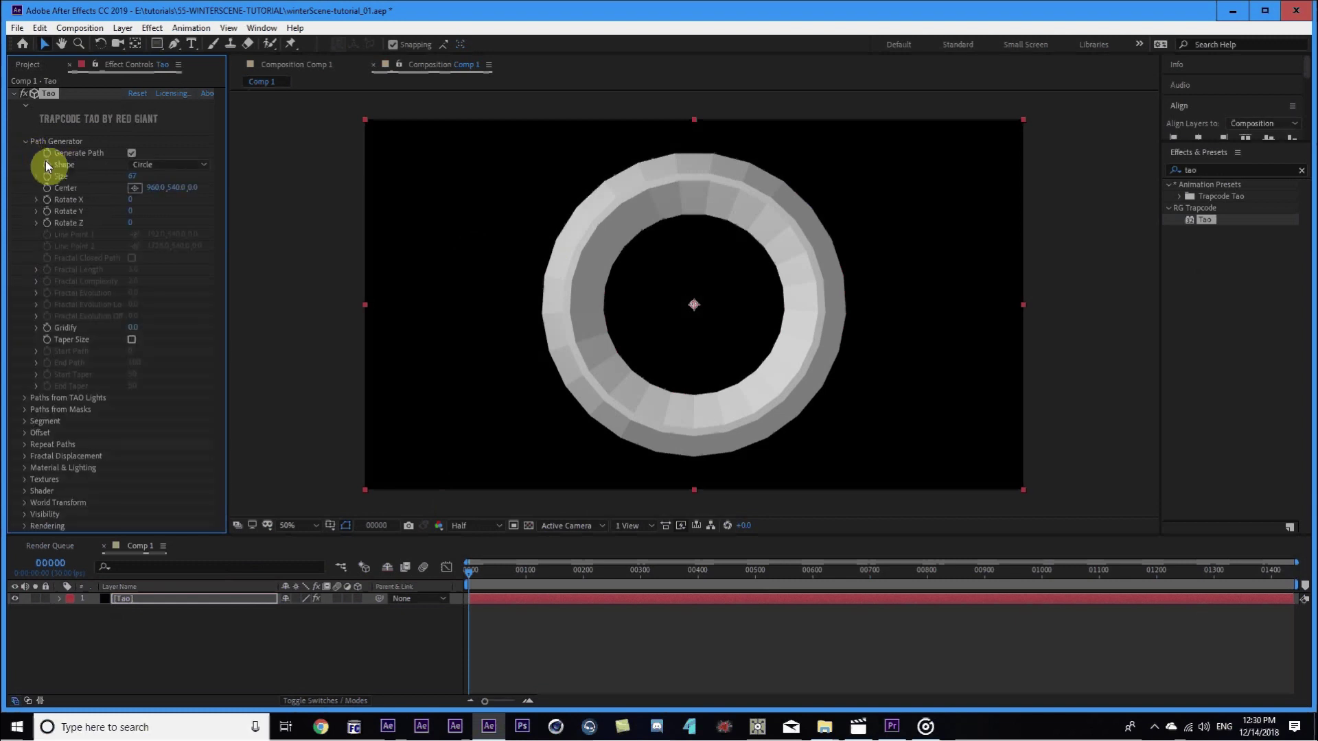
left_click(133, 169)
left_click(132, 153)
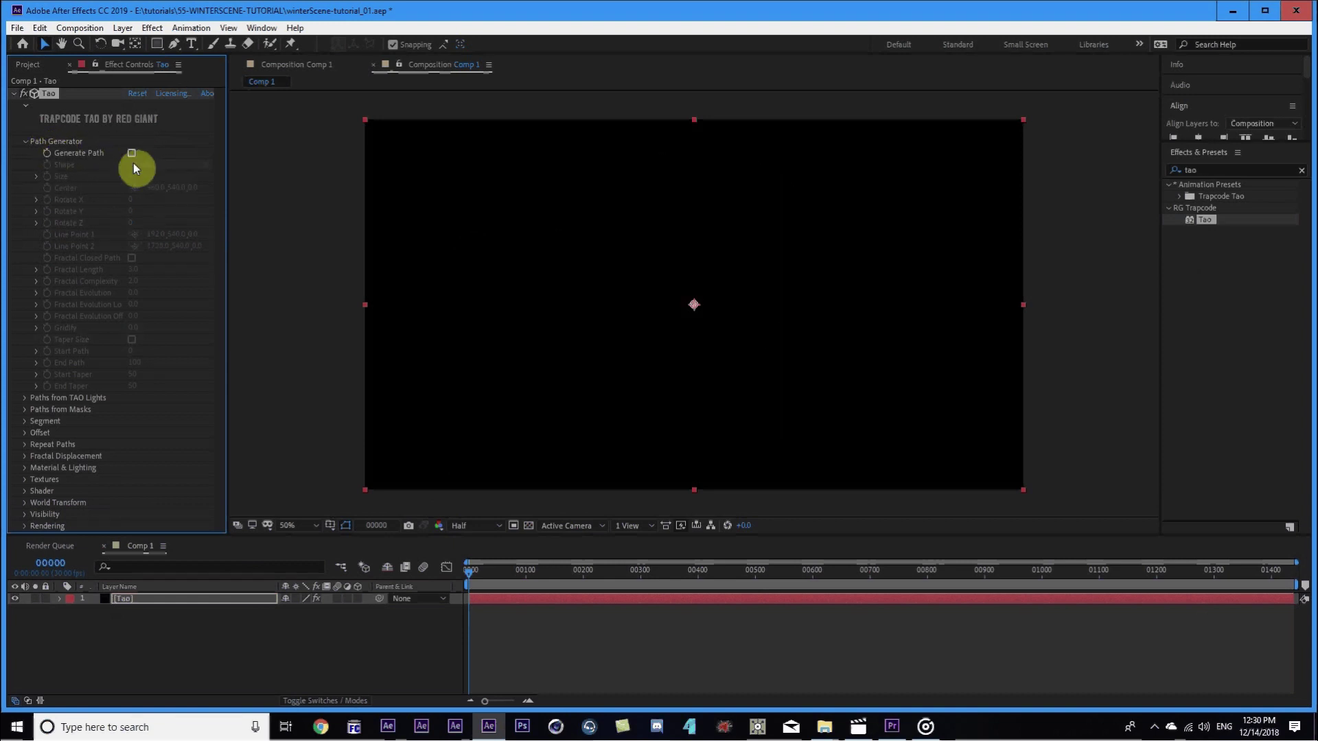
Add a Spot light to the composition and name it TAO.
left_click(172, 598)
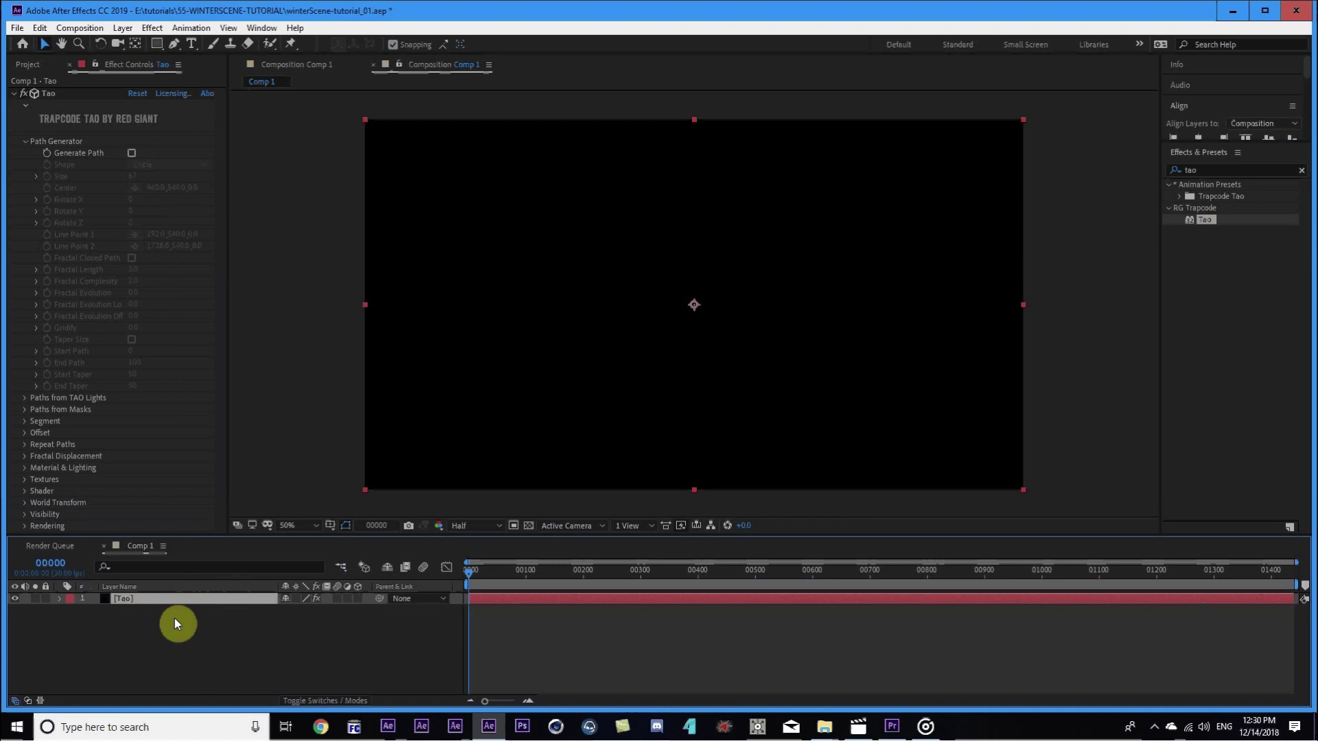
key("ctrl+alt+shift+l")
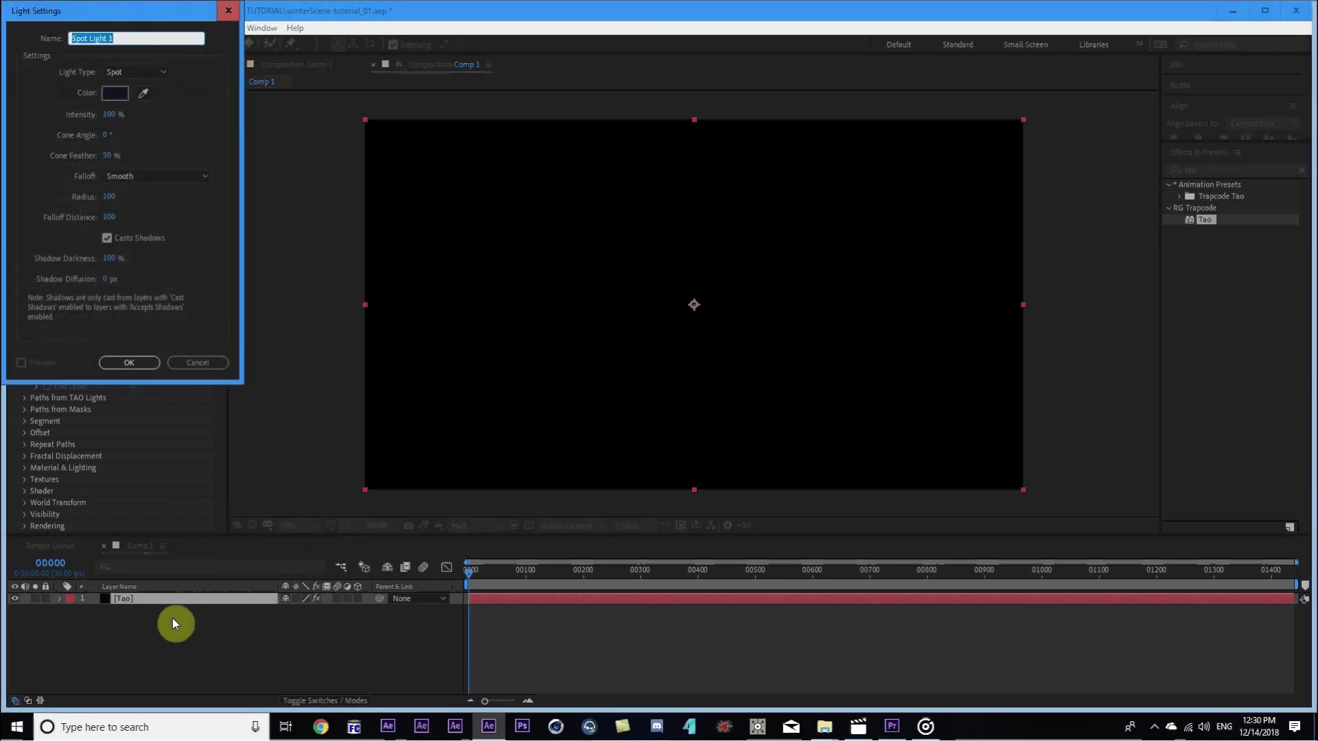
left_click(131, 71)
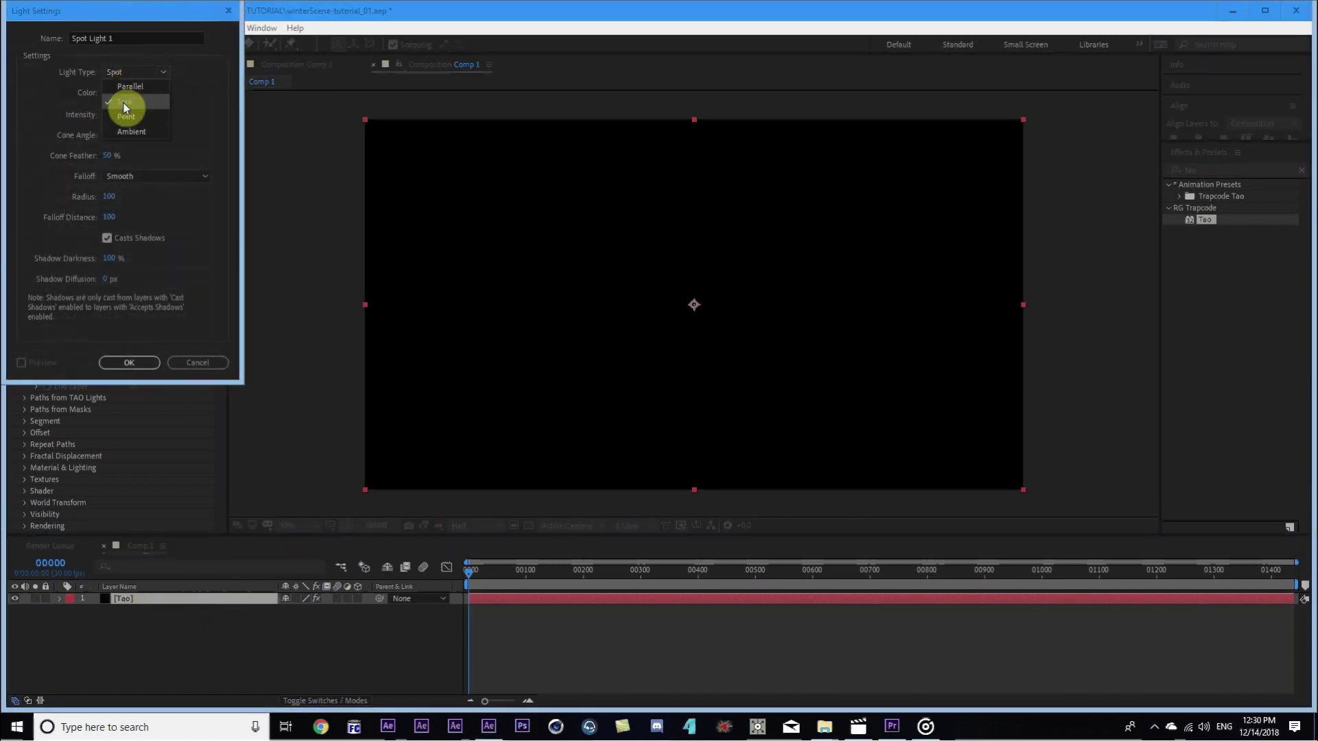
left_click(125, 103)
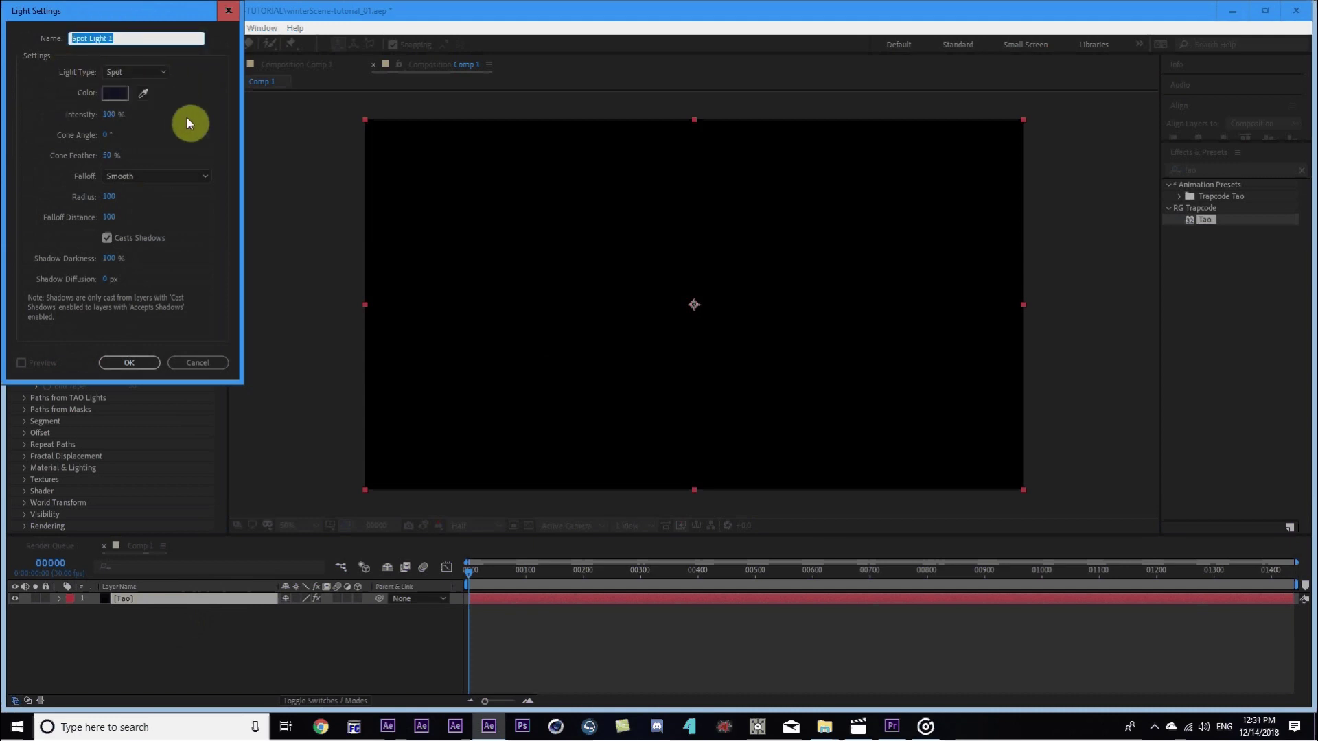
type("TAO")
left_click(142, 365)
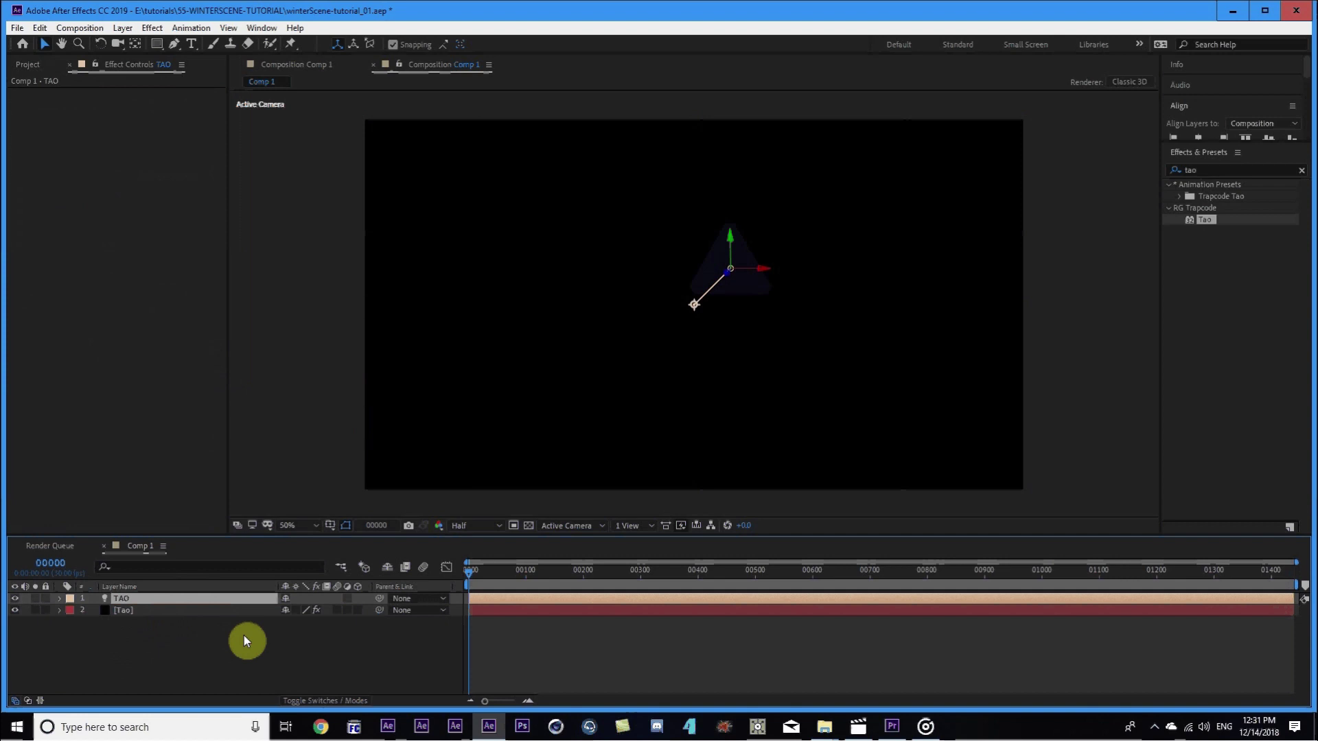
Add a null object, make it a 3D layer and parent the TAO light to it.
key("ctrl+alt+shift+y")
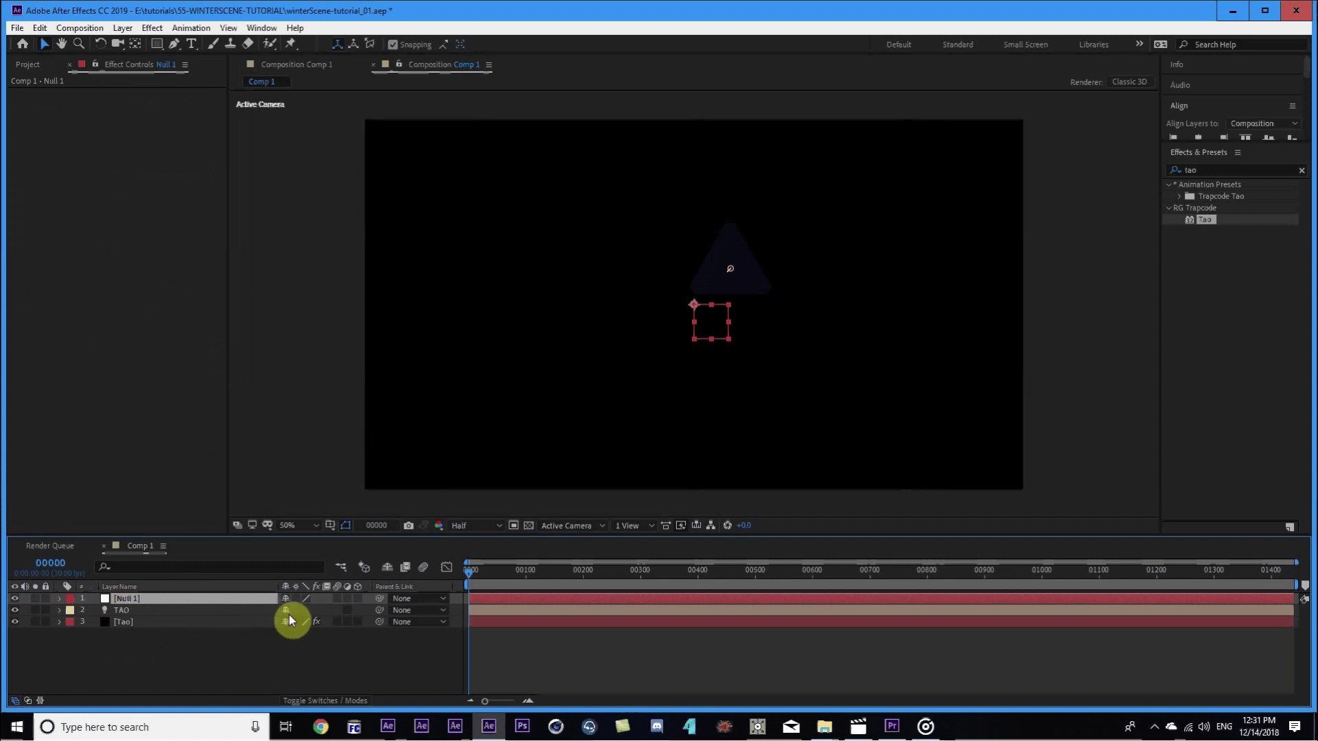
key("F4")
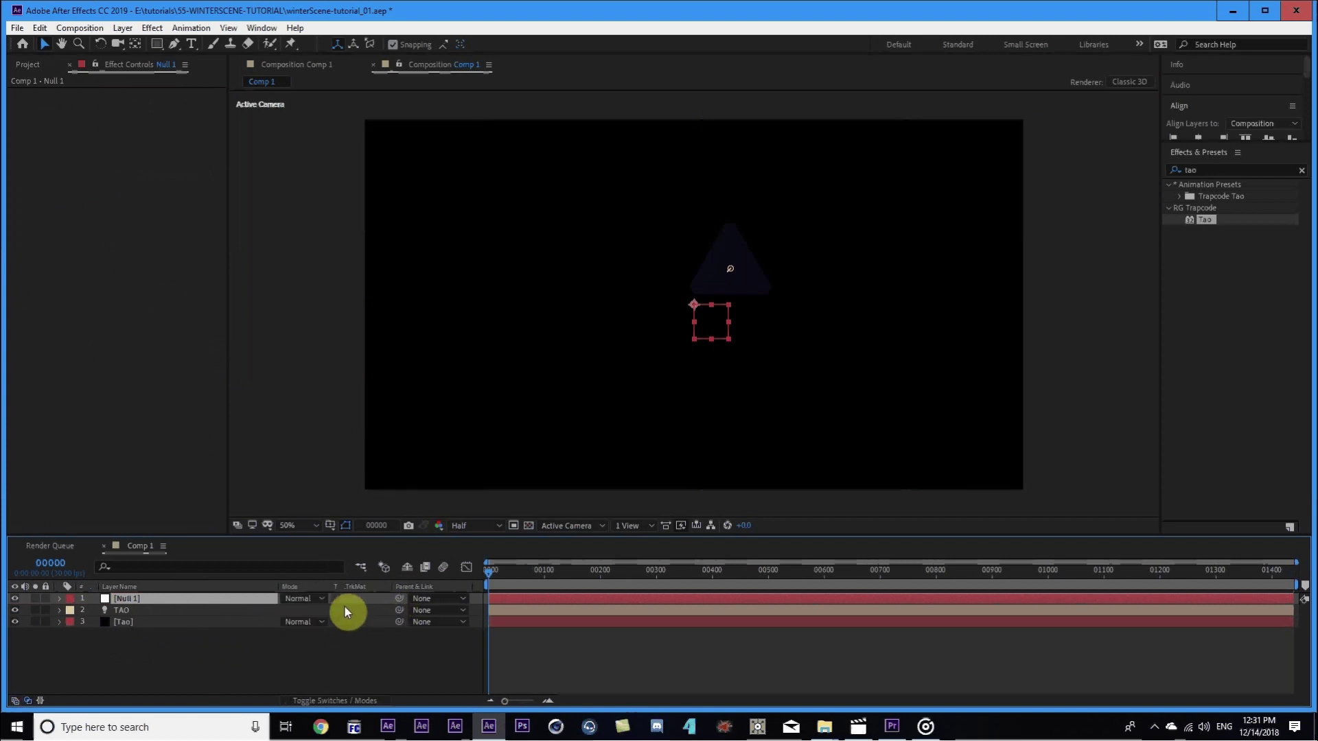
key("F4")
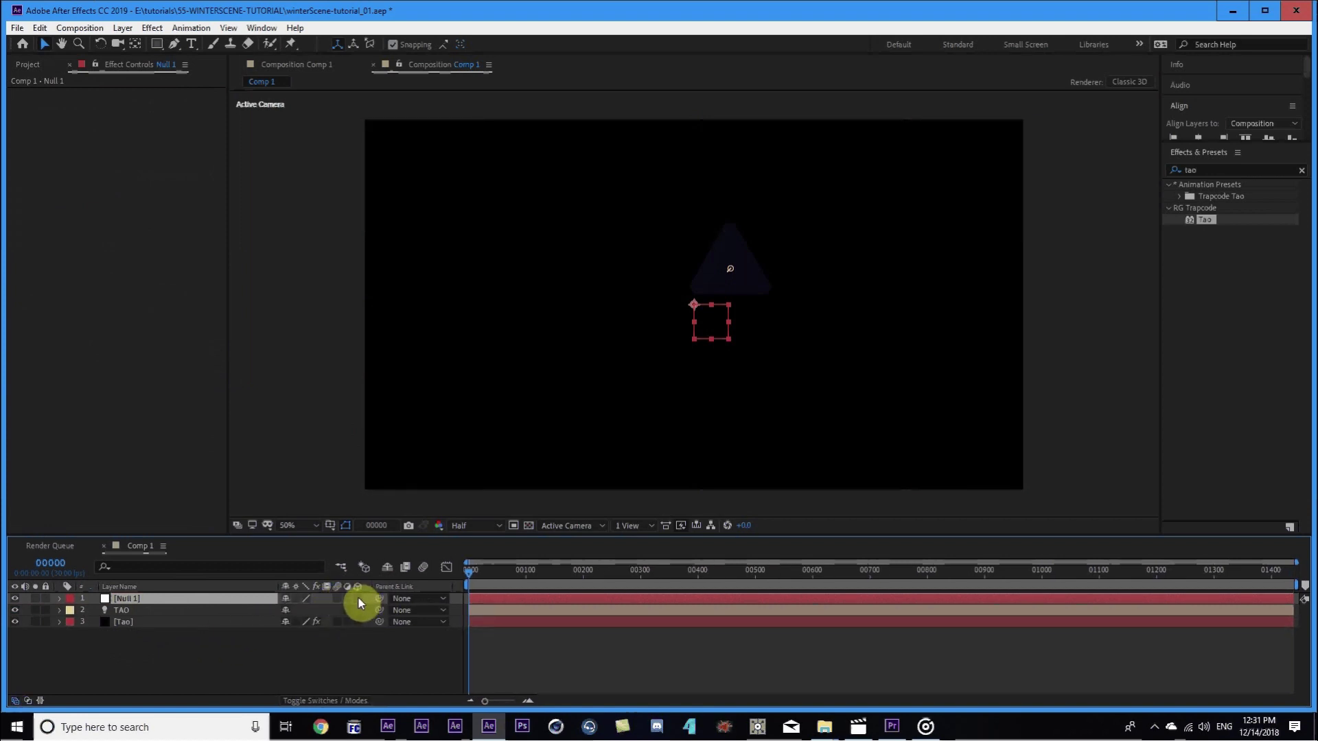
left_click(355, 598)
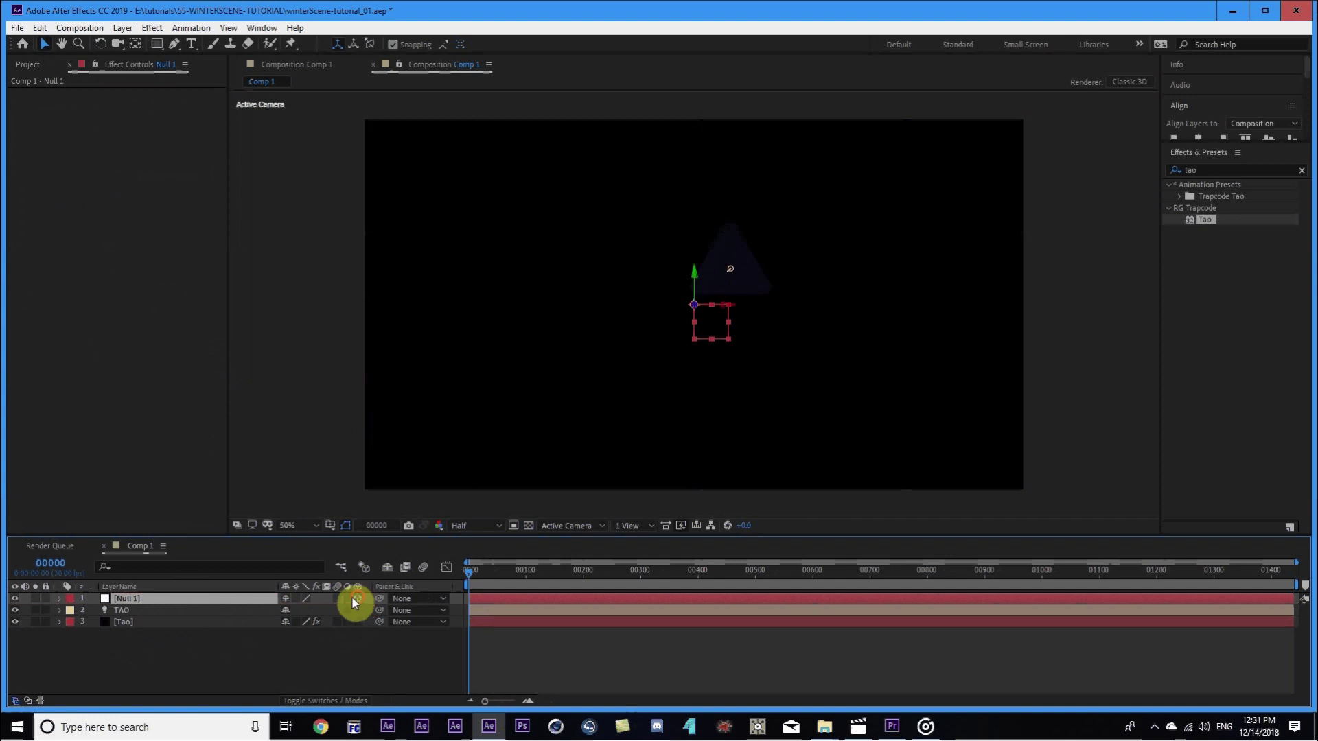
left_click(162, 610)
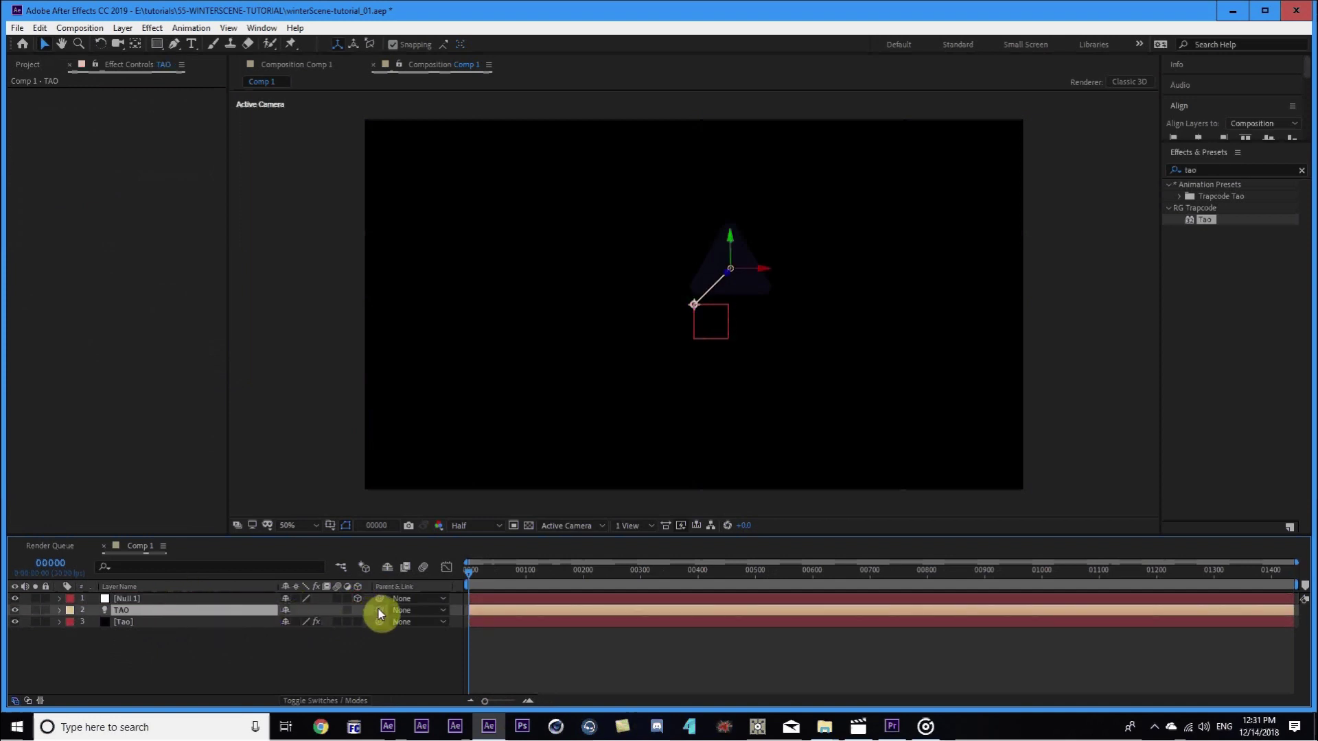
left_click_drag(378, 611, 158, 600)
Add a second null as a 3D layer and parent the first null, Null 1, to it.
left_click(158, 600)
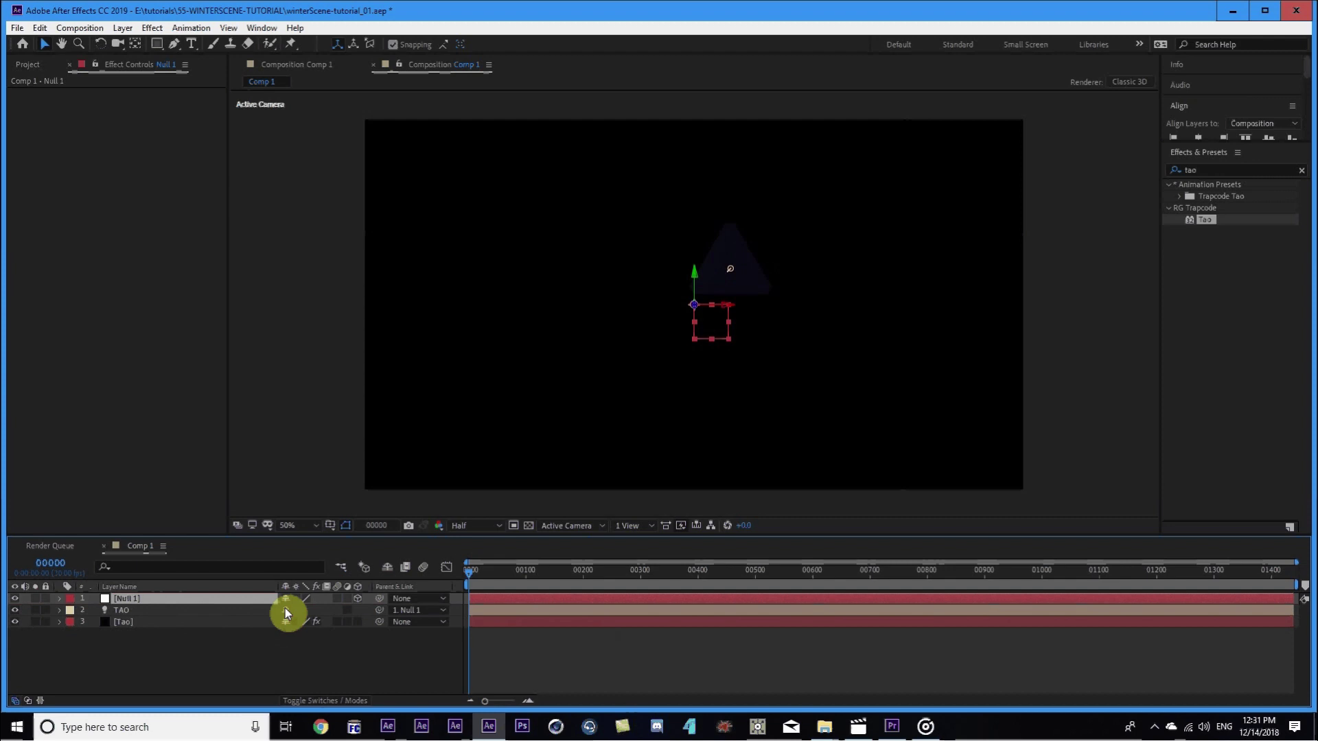
key("ctrl+alt+shift+y")
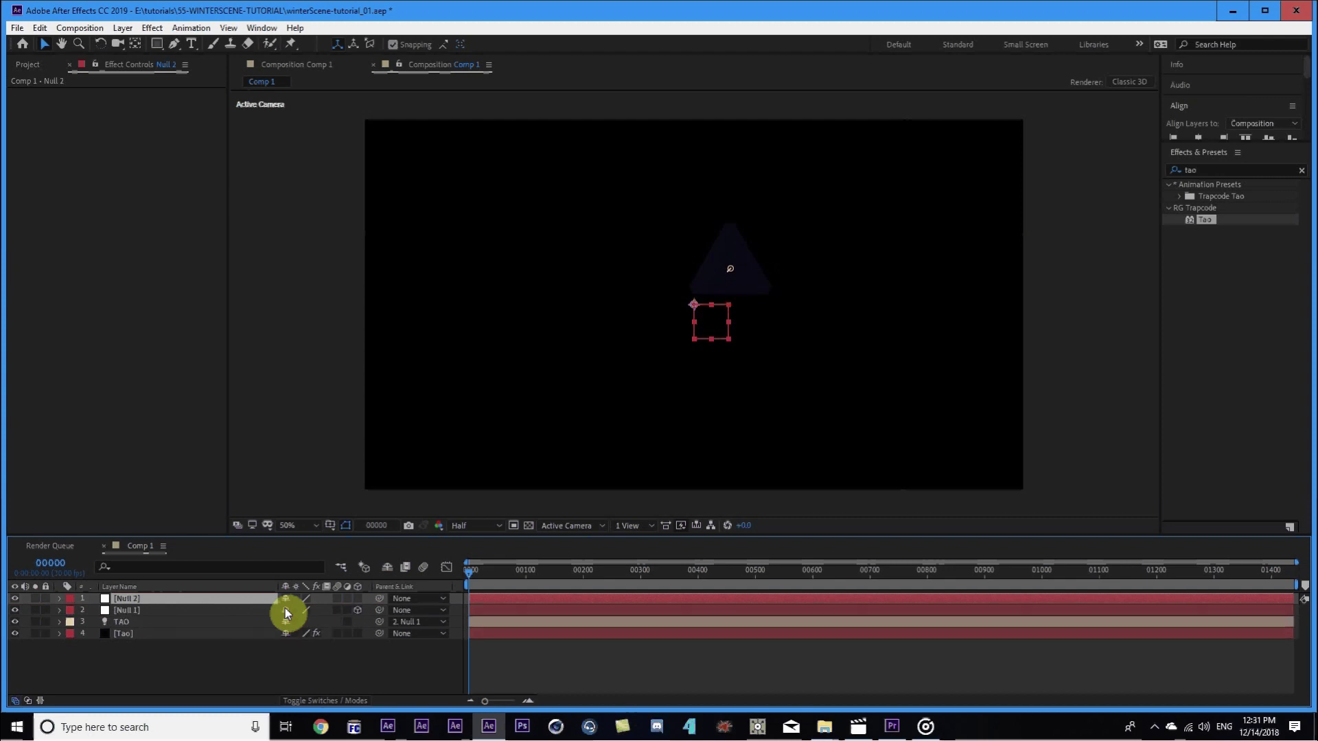
left_click(357, 599)
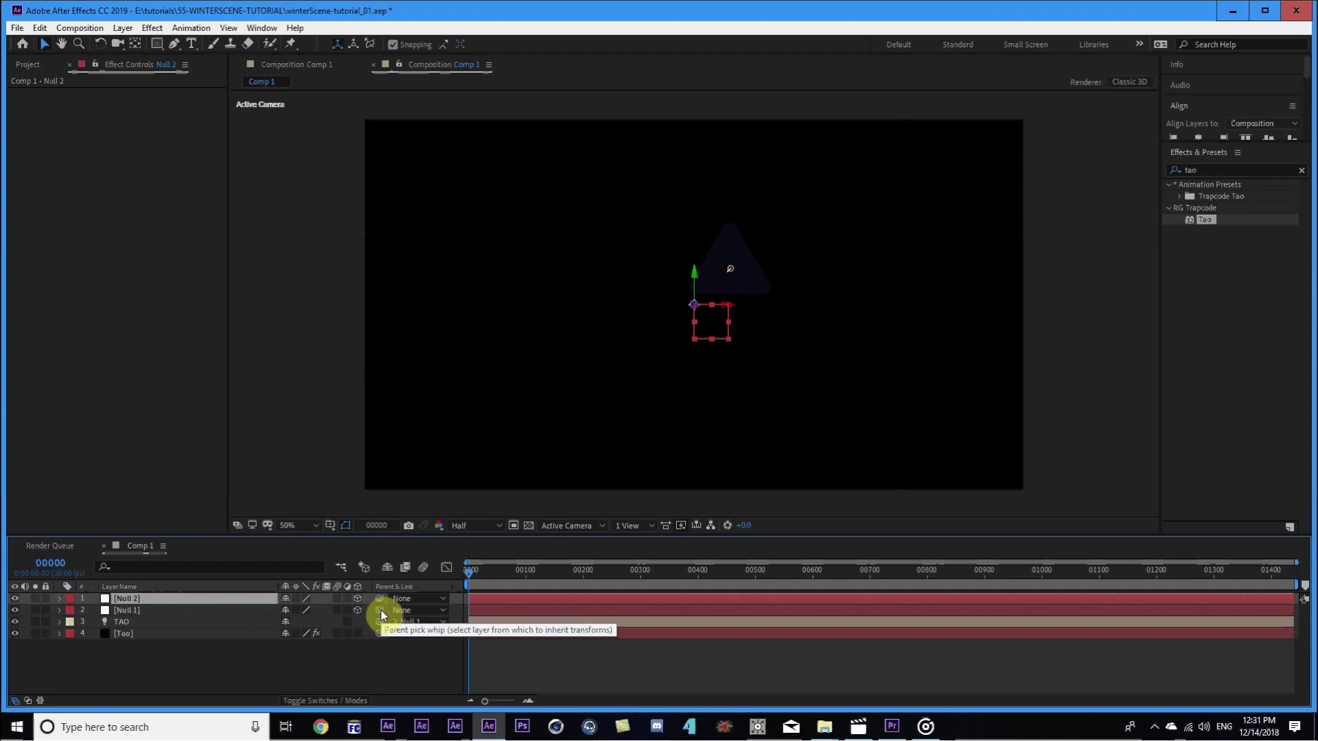
left_click_drag(381, 611, 193, 603)
Rename the null that parents the TAO light to sculptingtao.
left_click(137, 612)
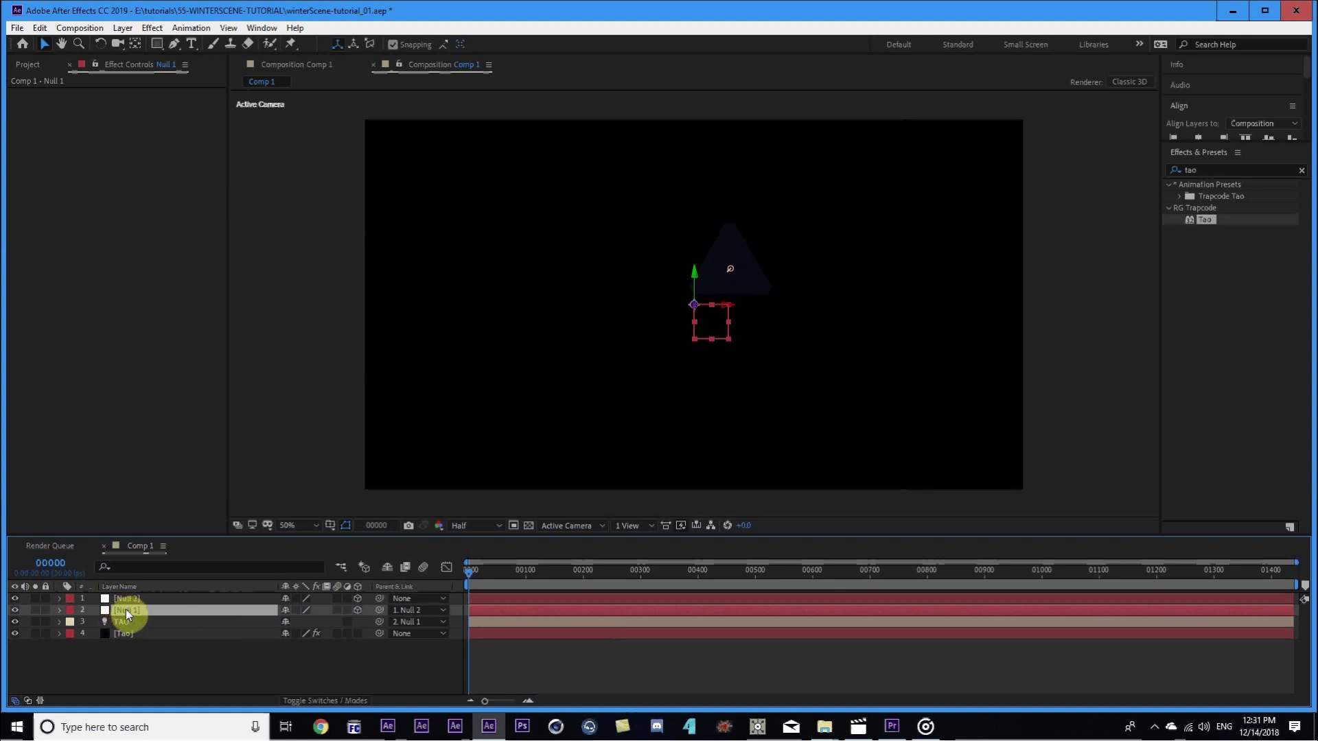
key("Return")
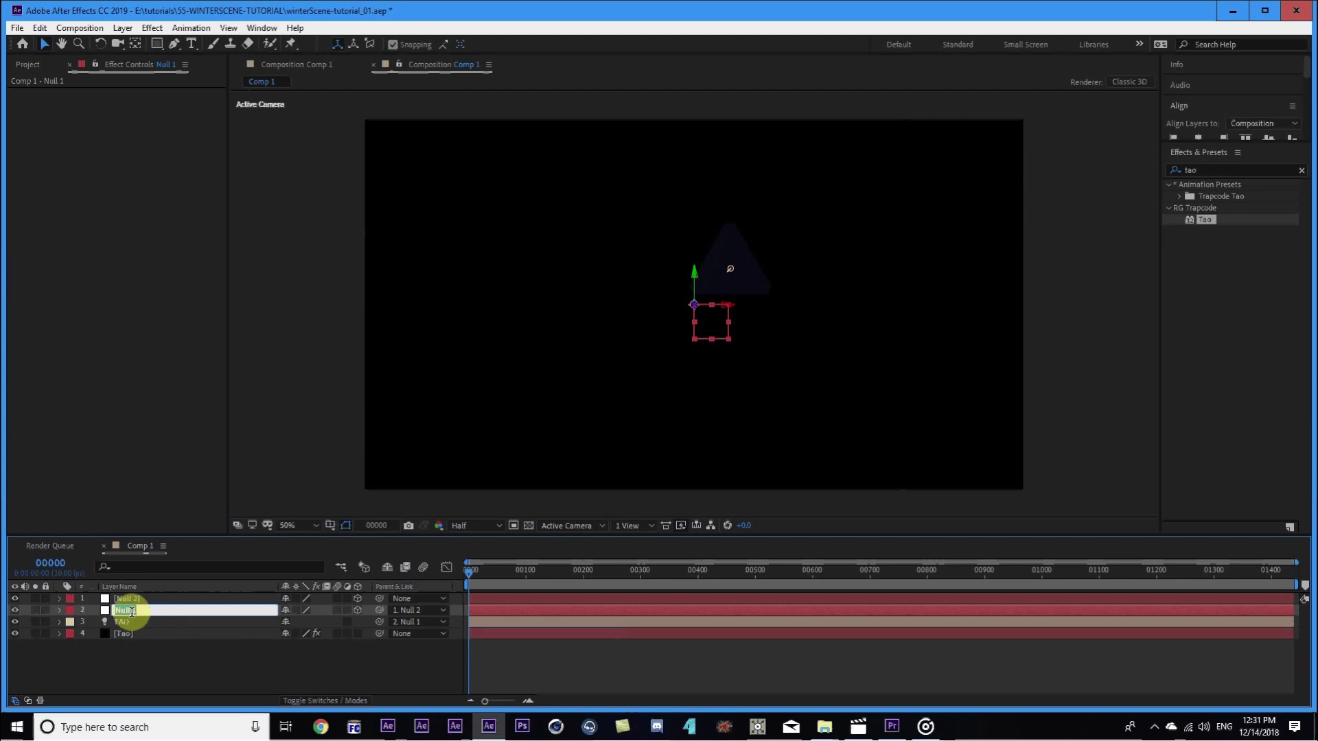
type("sculptingtao")
left_click(131, 610)
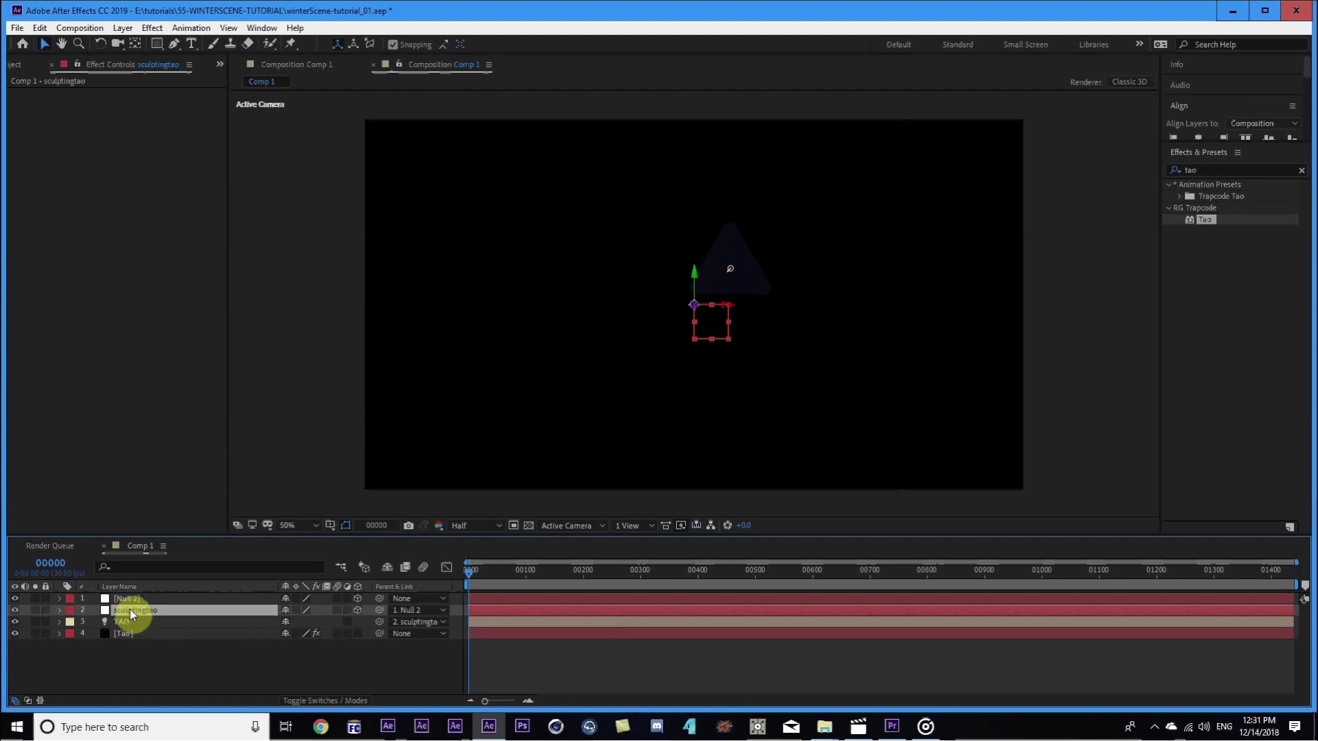
Rename the top-level null, Null 2, to main.
left_click(141, 597)
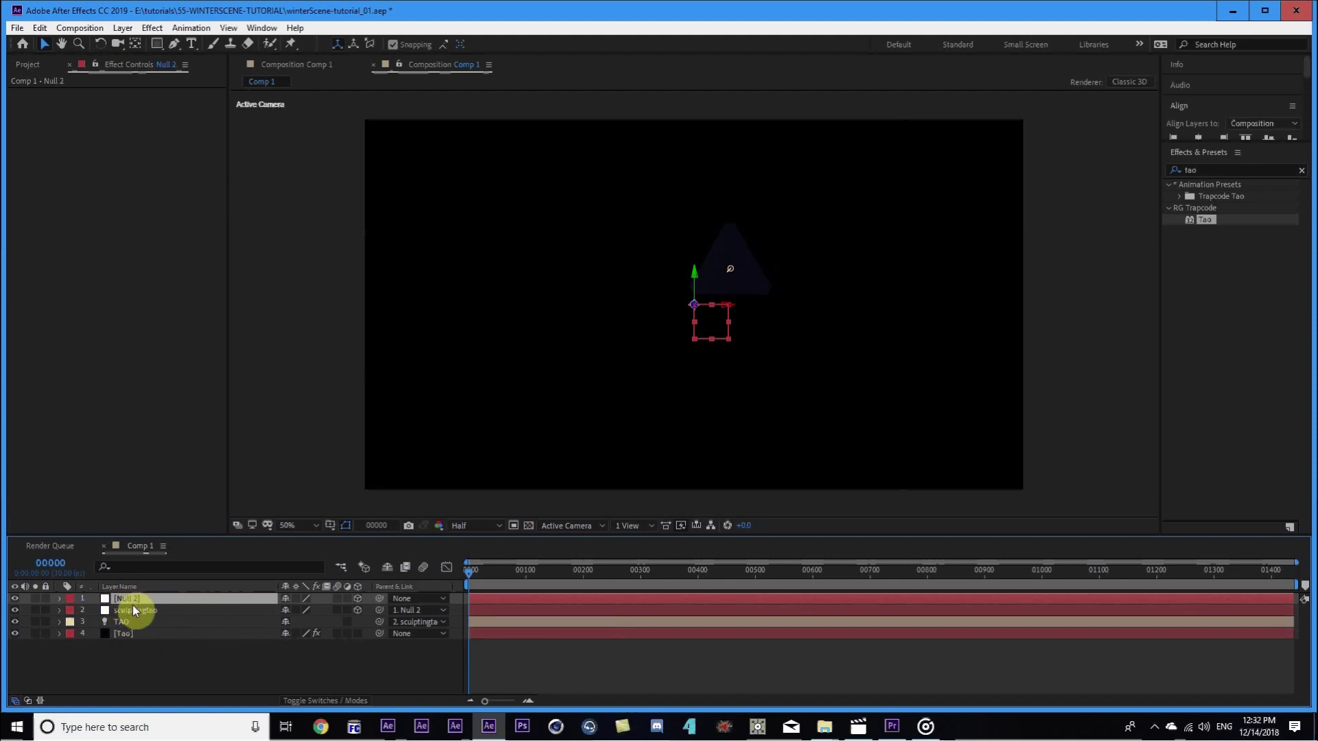
key("Return")
type("main")
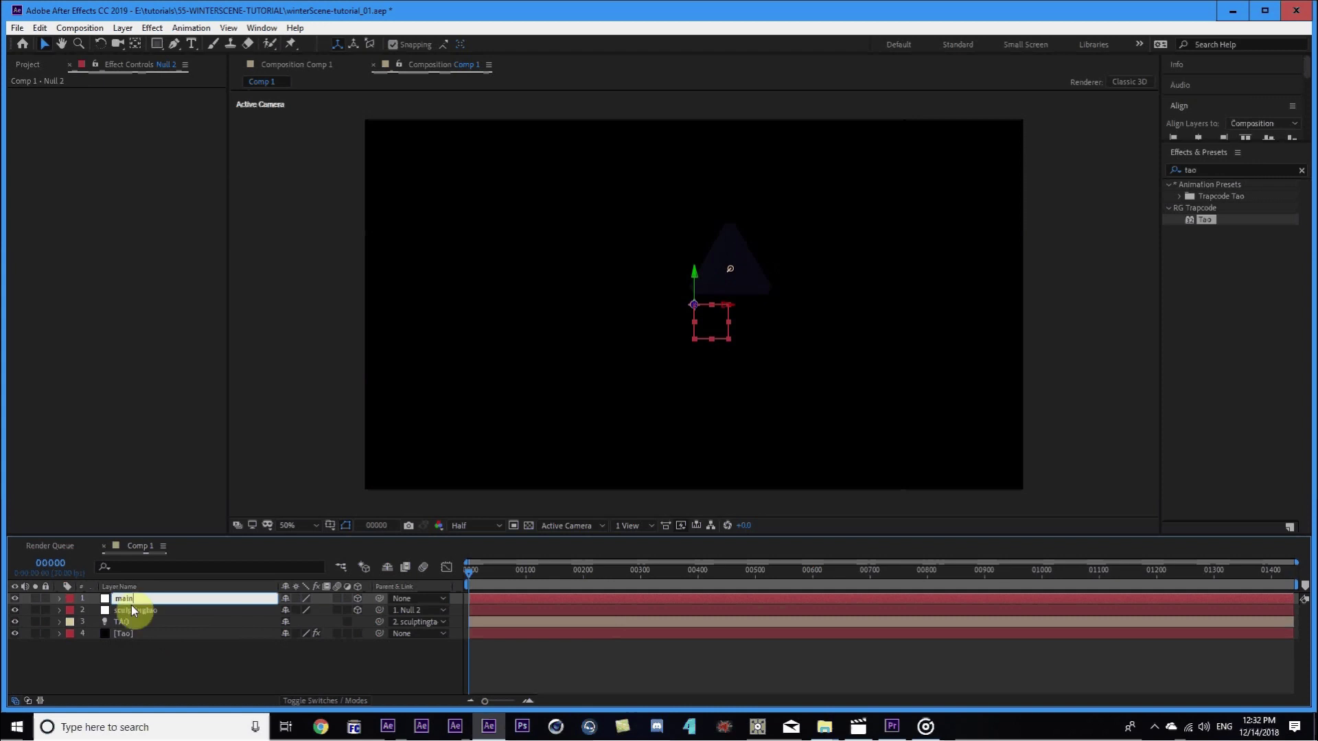
key("Return")
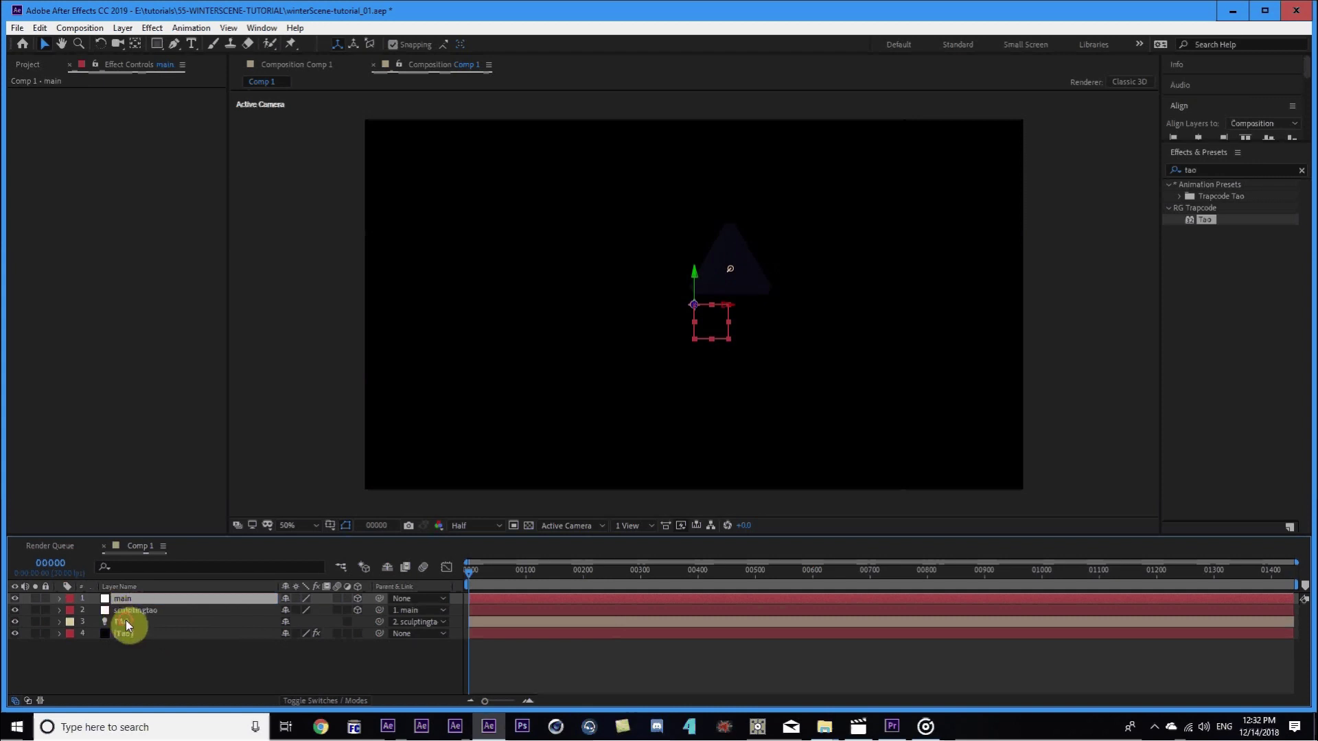
Set the TAO light's position to 0, 0, 0 and check its Point of Interest.
left_click(126, 619)
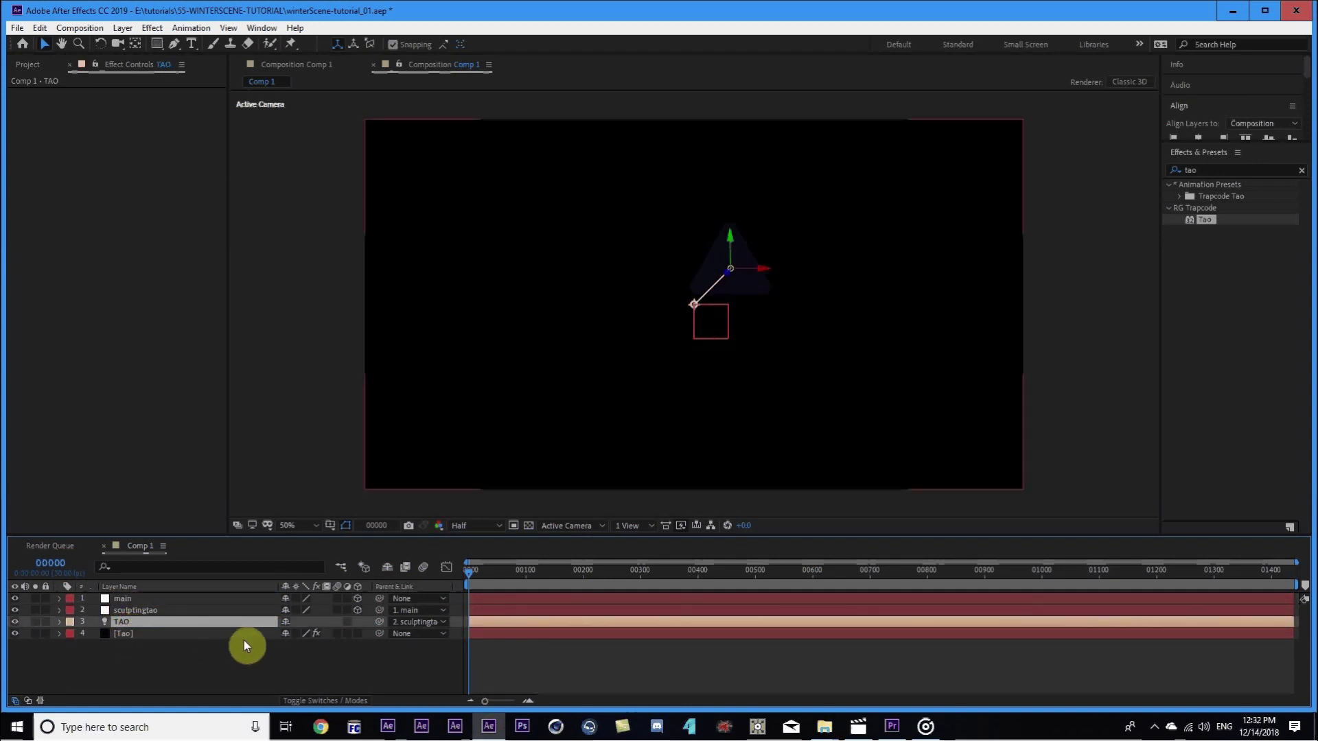
key("p")
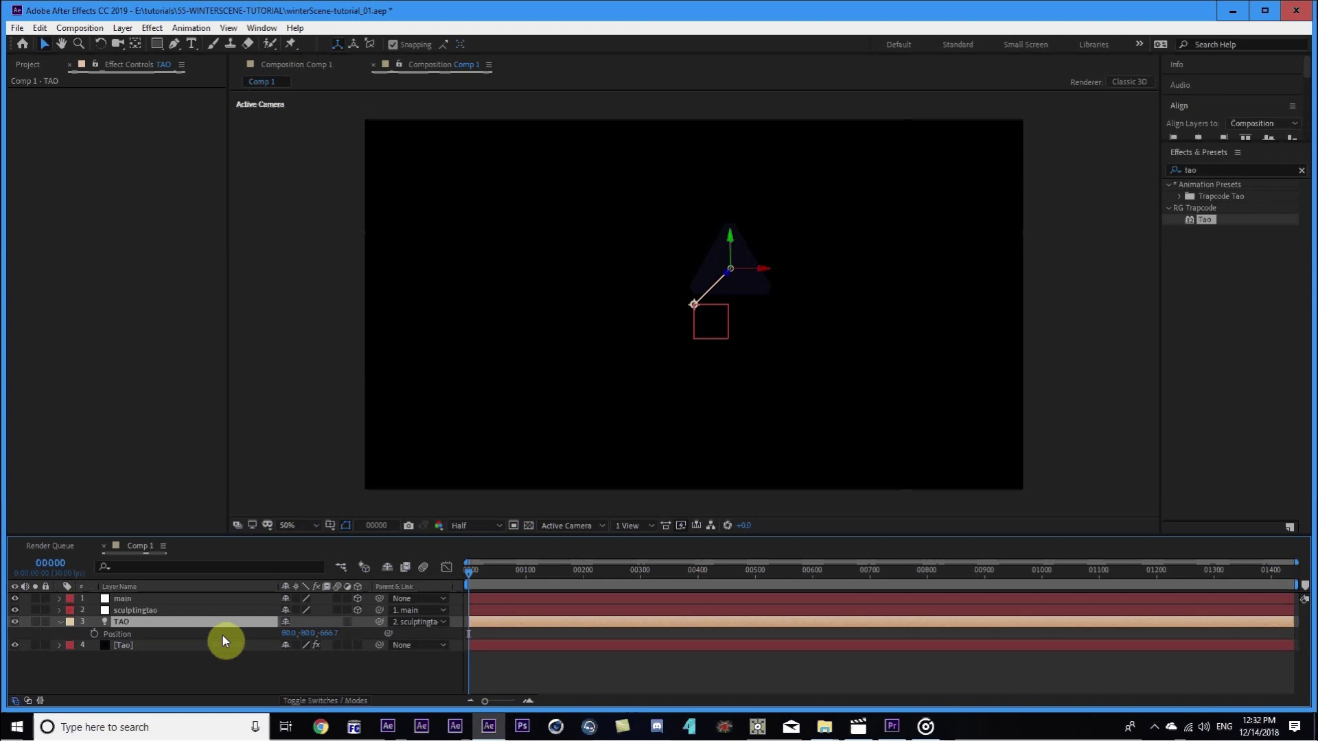
left_click(289, 634)
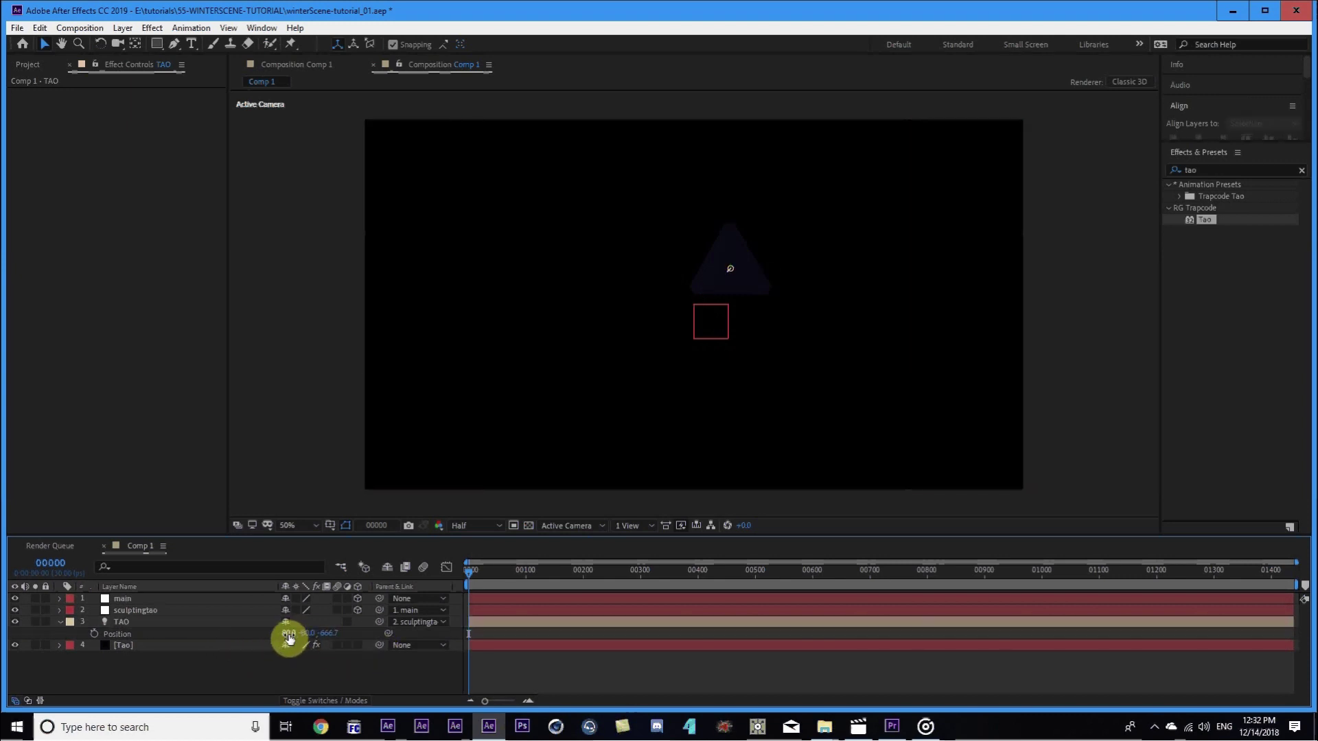
type("-200")
key("Return")
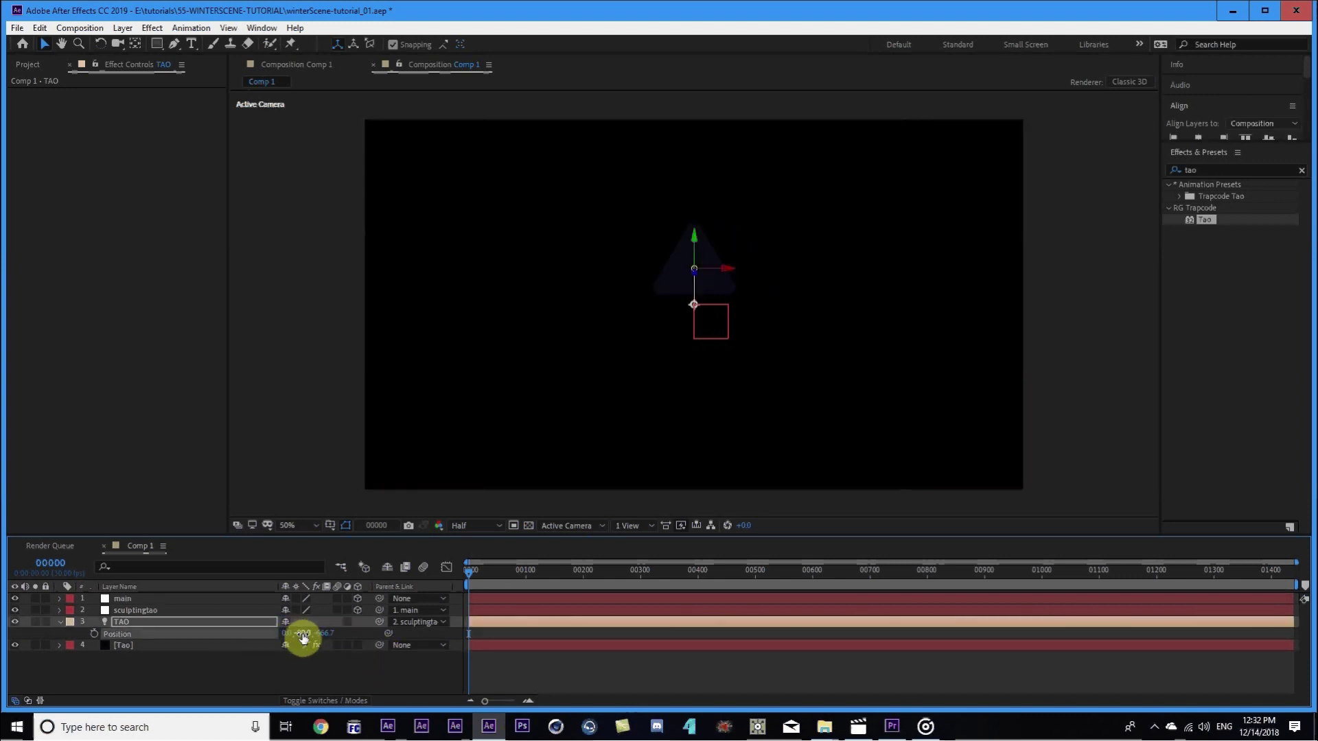
left_click(300, 634)
type("0")
key("Tab")
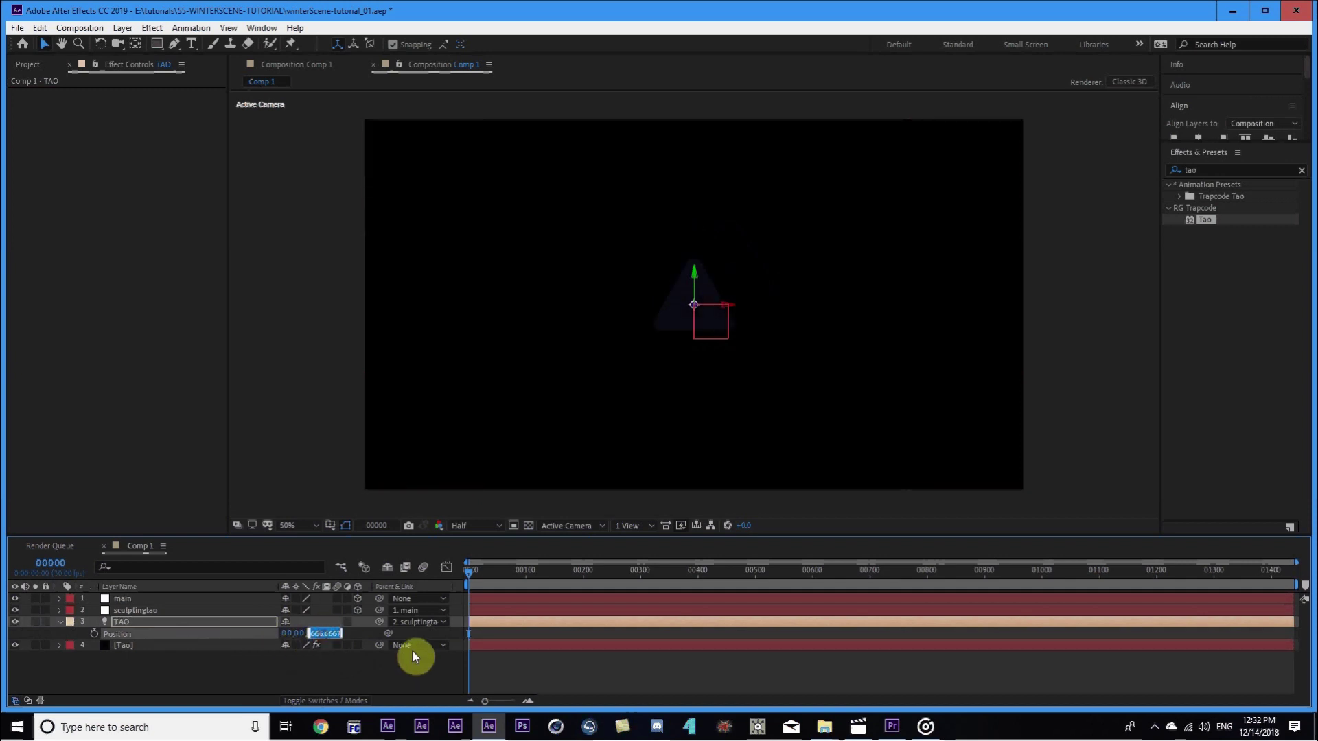
type("0")
key("Return")
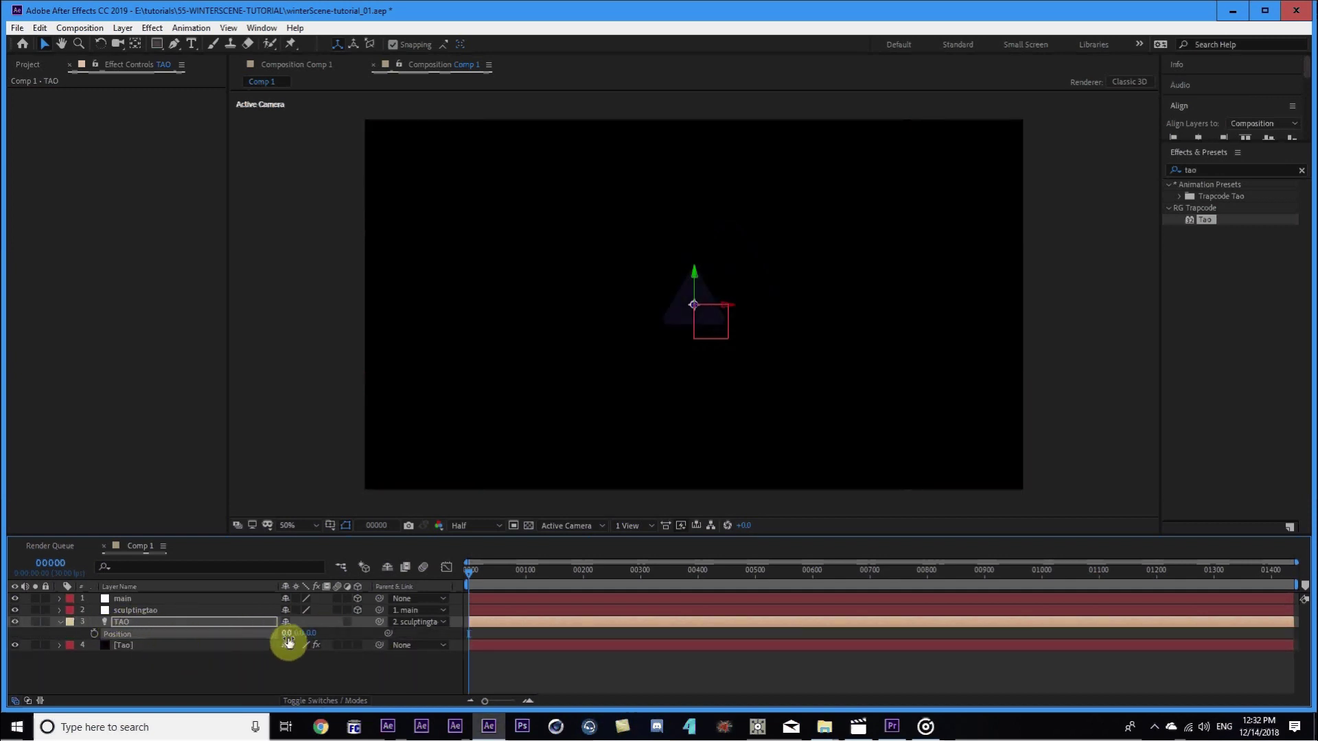
left_click(217, 626)
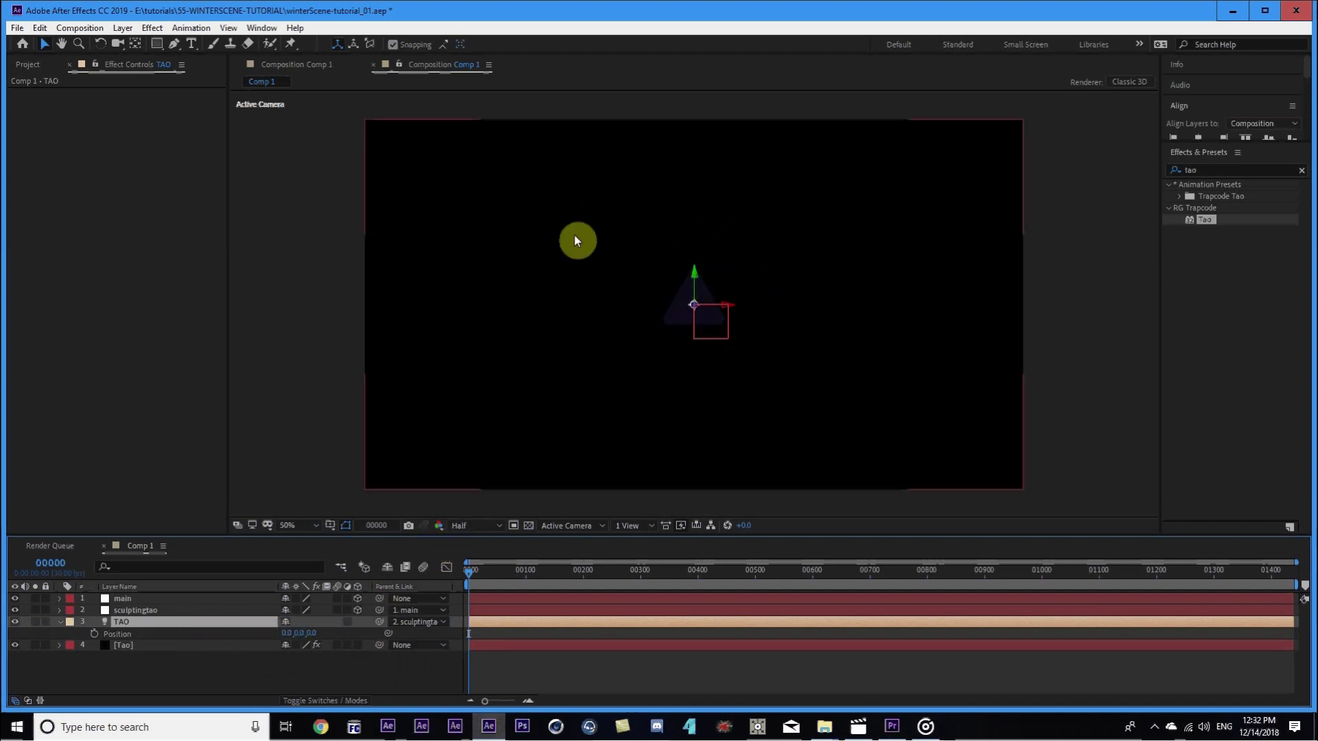
left_click(60, 622)
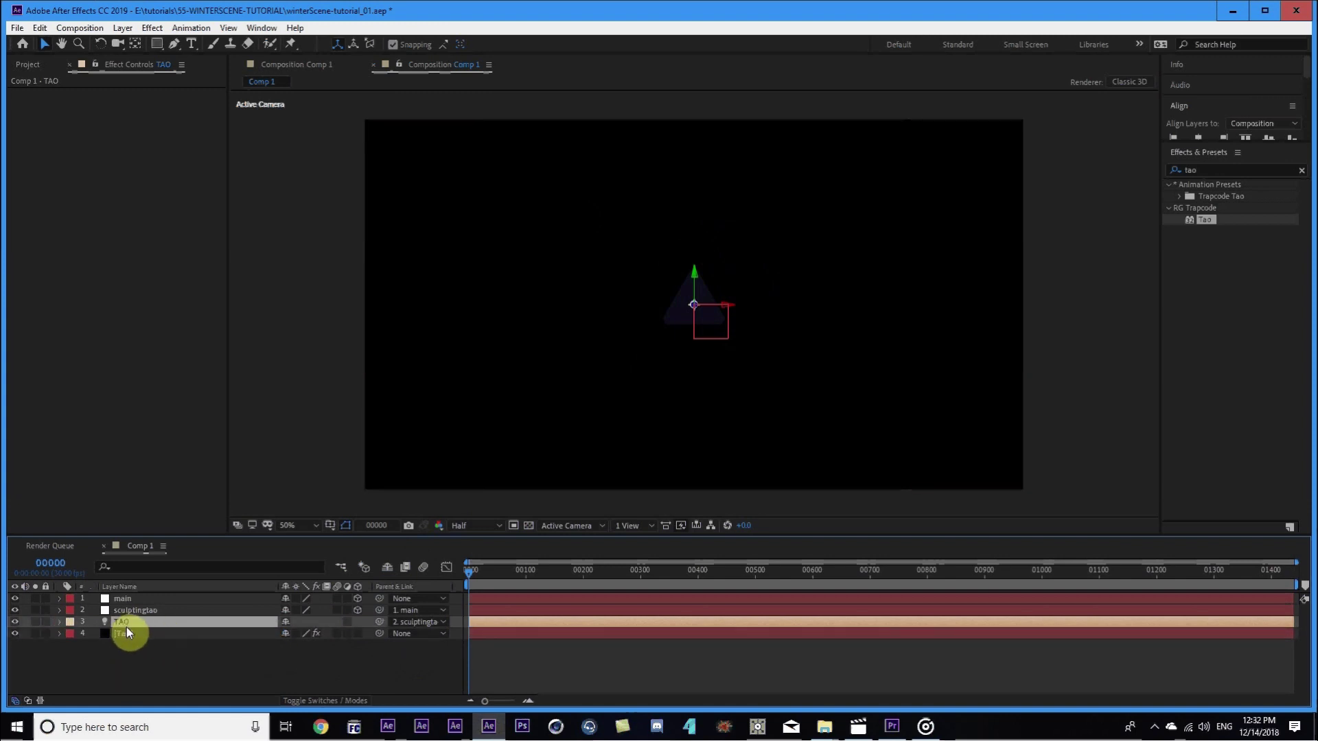
key("a")
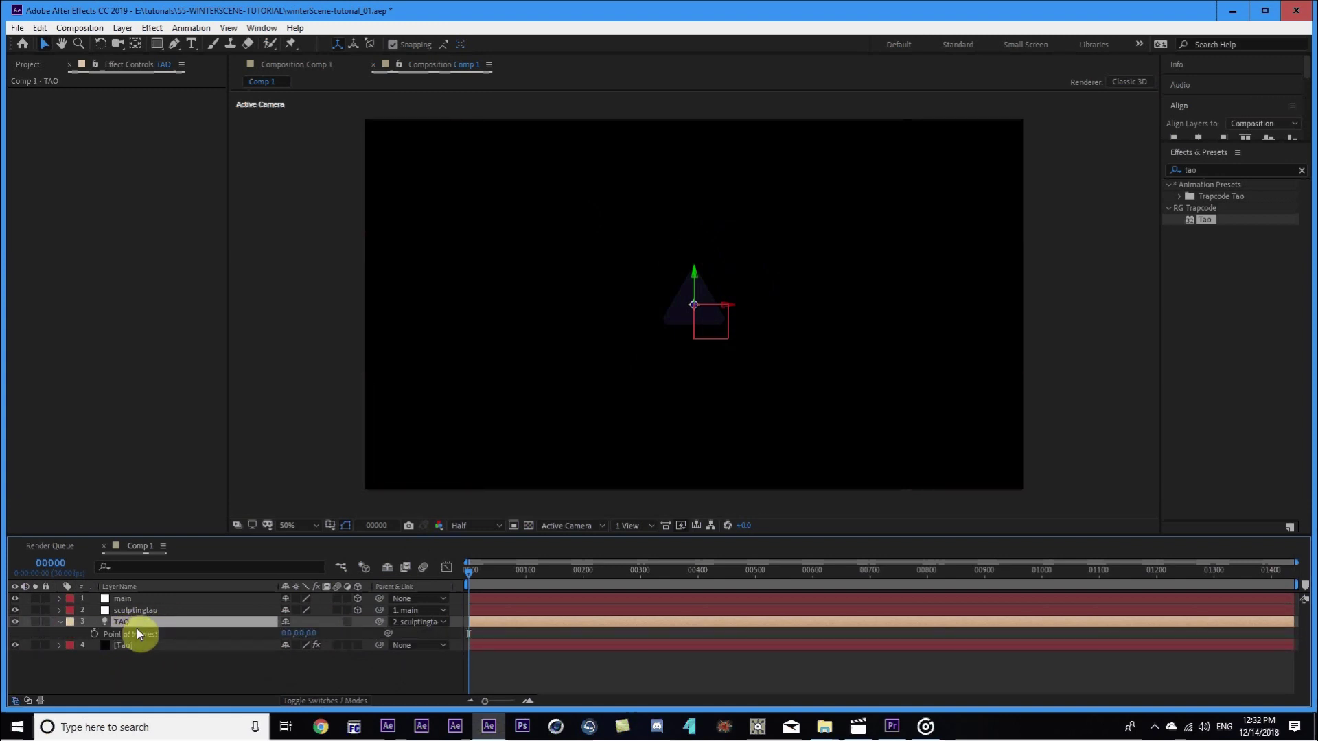
key("a")
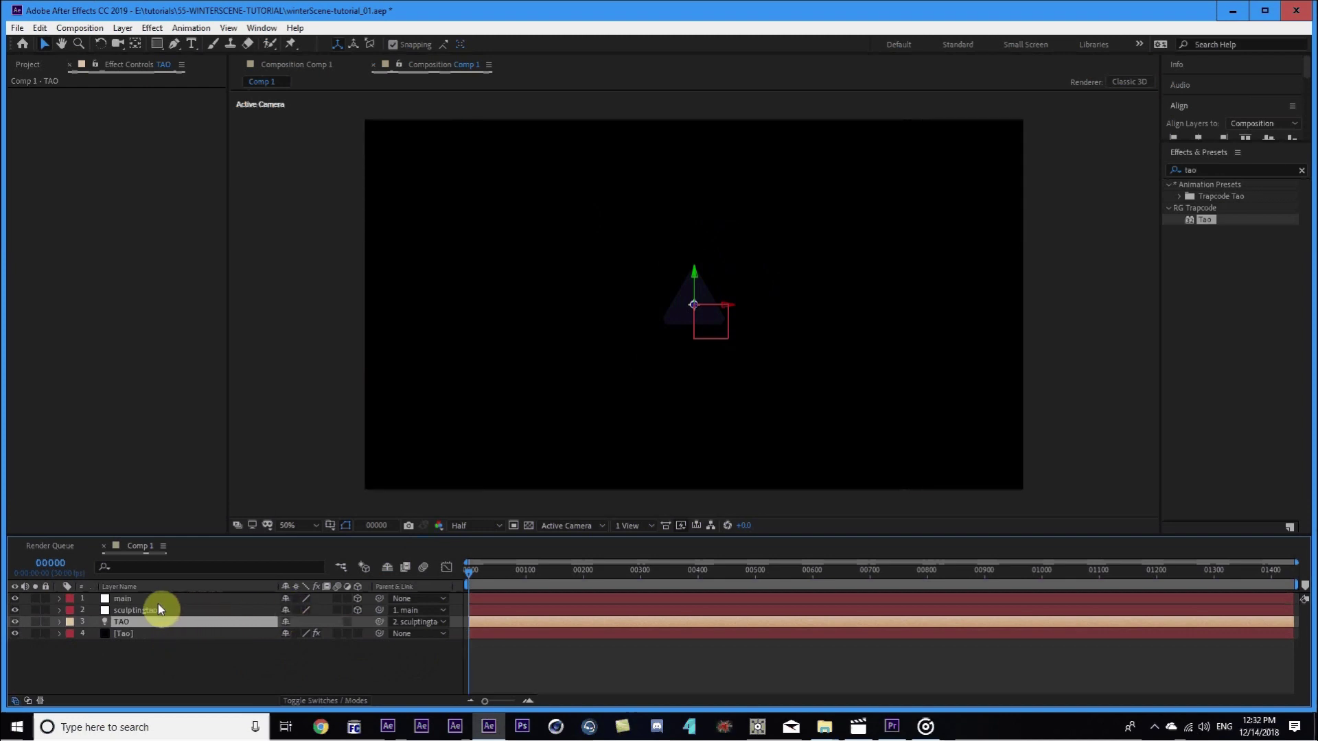
Change the TAO light's color to white, FFFFFF, in its light settings.
key("ctrl+shift+l")
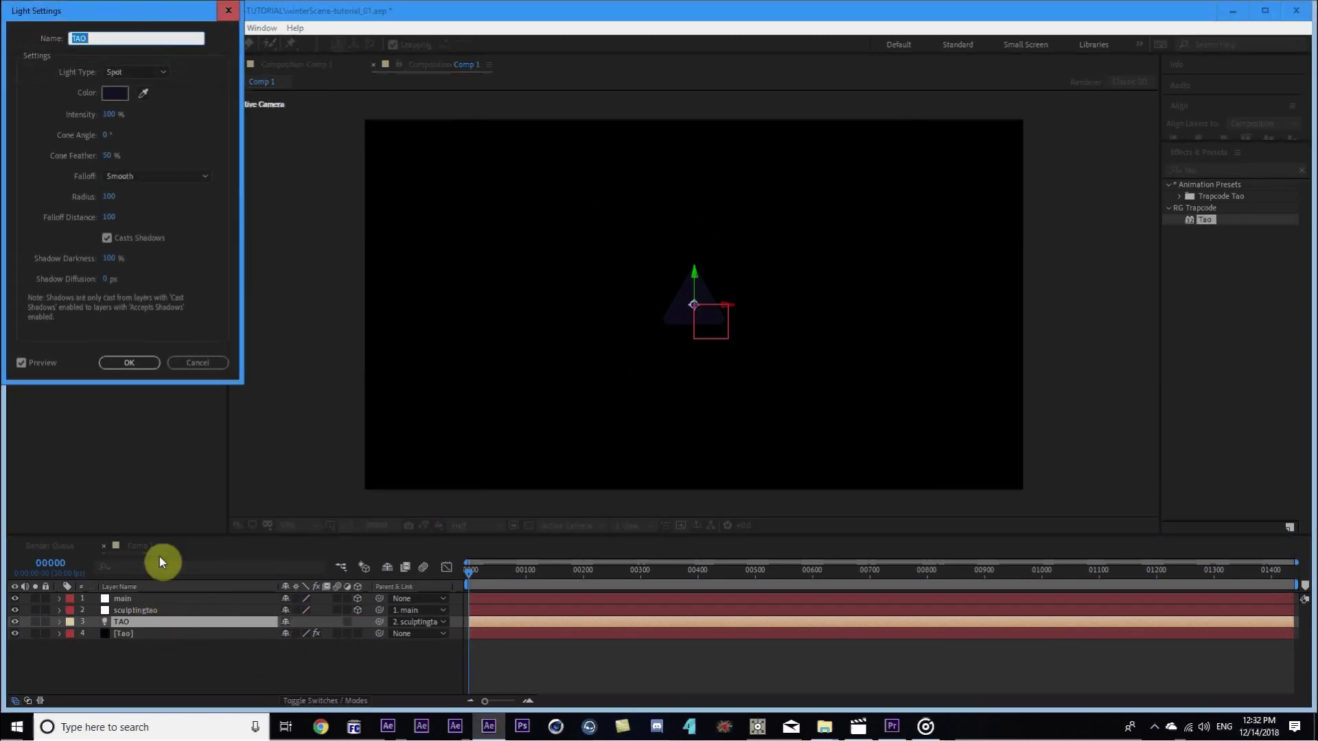
left_click(109, 92)
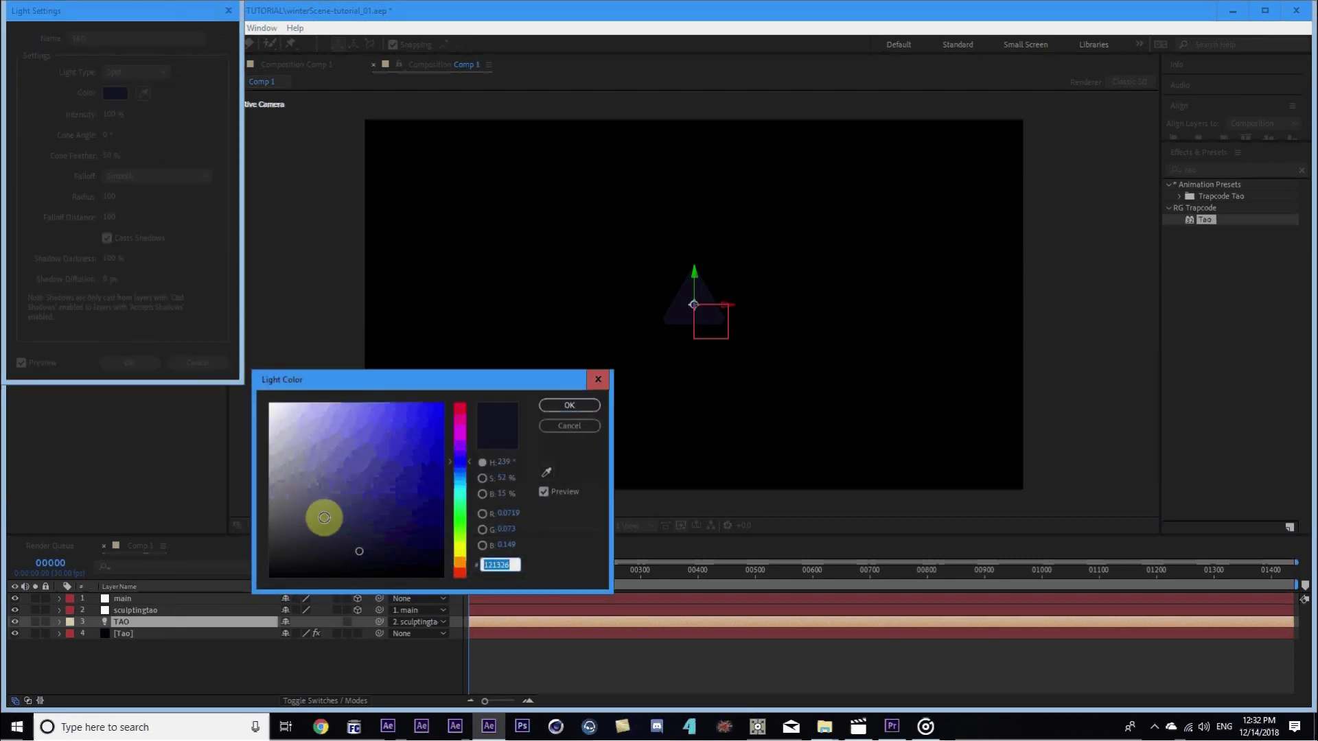
left_click_drag(324, 516, 212, 324)
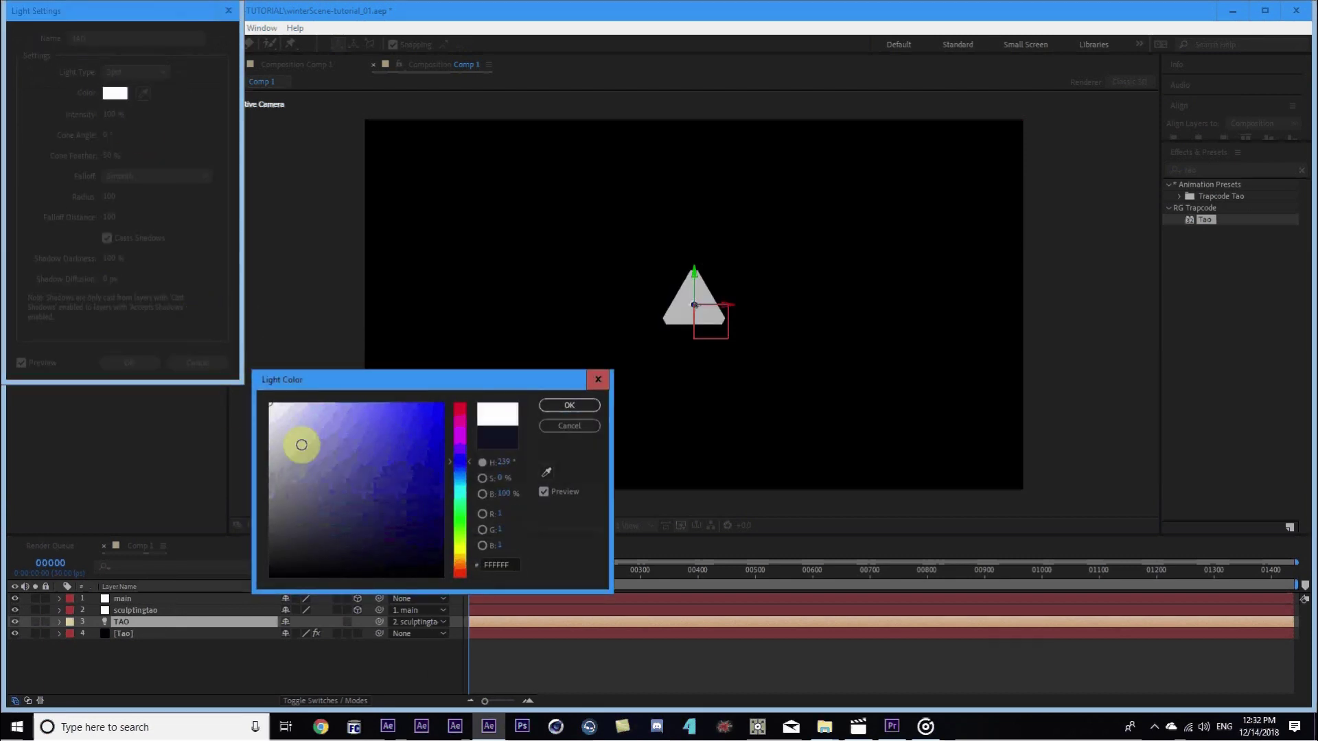
key("Return")
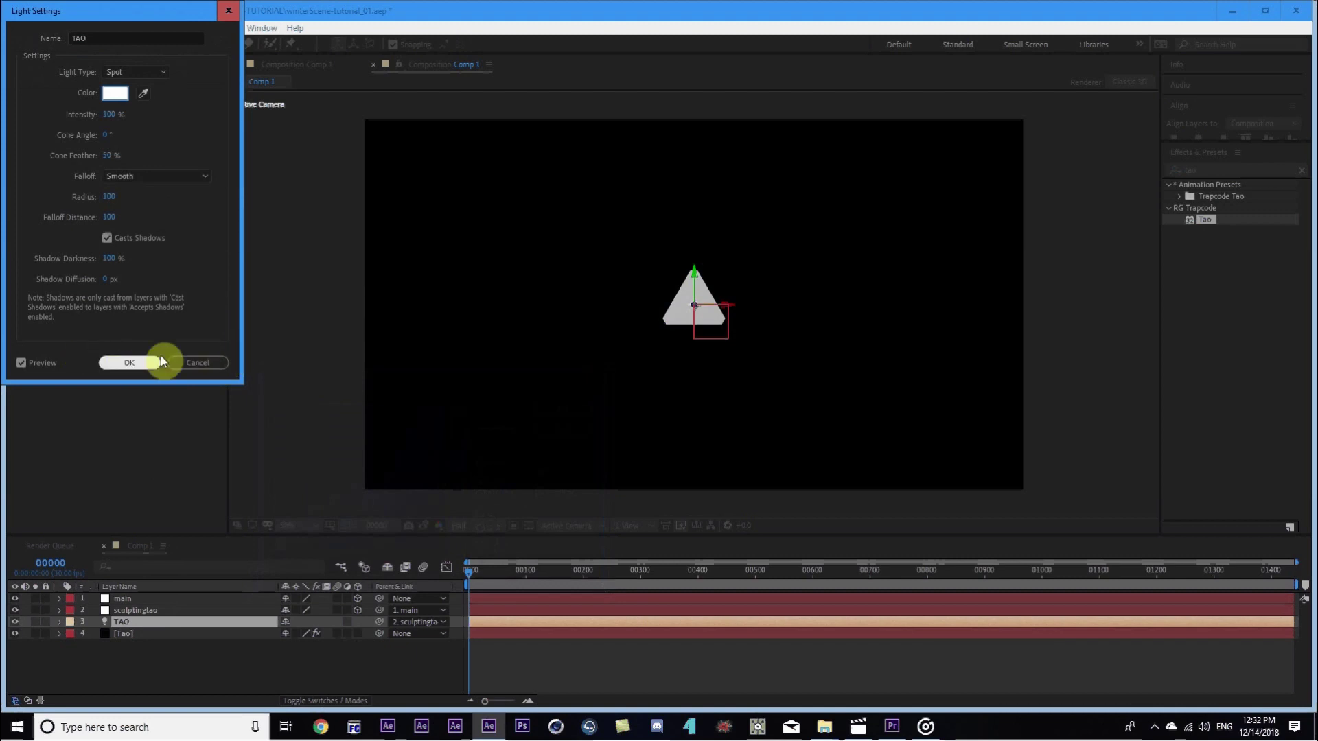
left_click(114, 361)
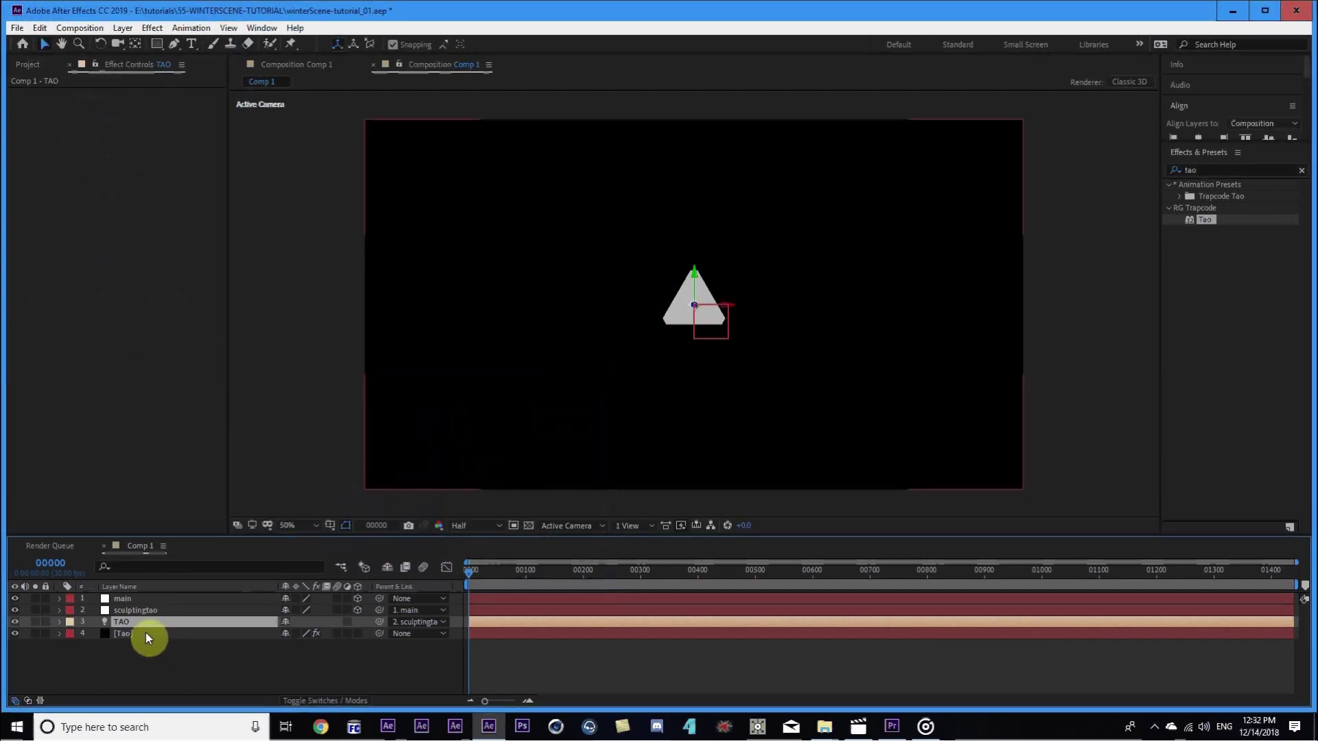
Keyframe the sculptingtao null's position at frame 0, and set it to 0, -370, 0 at frame 300.
left_click(146, 612)
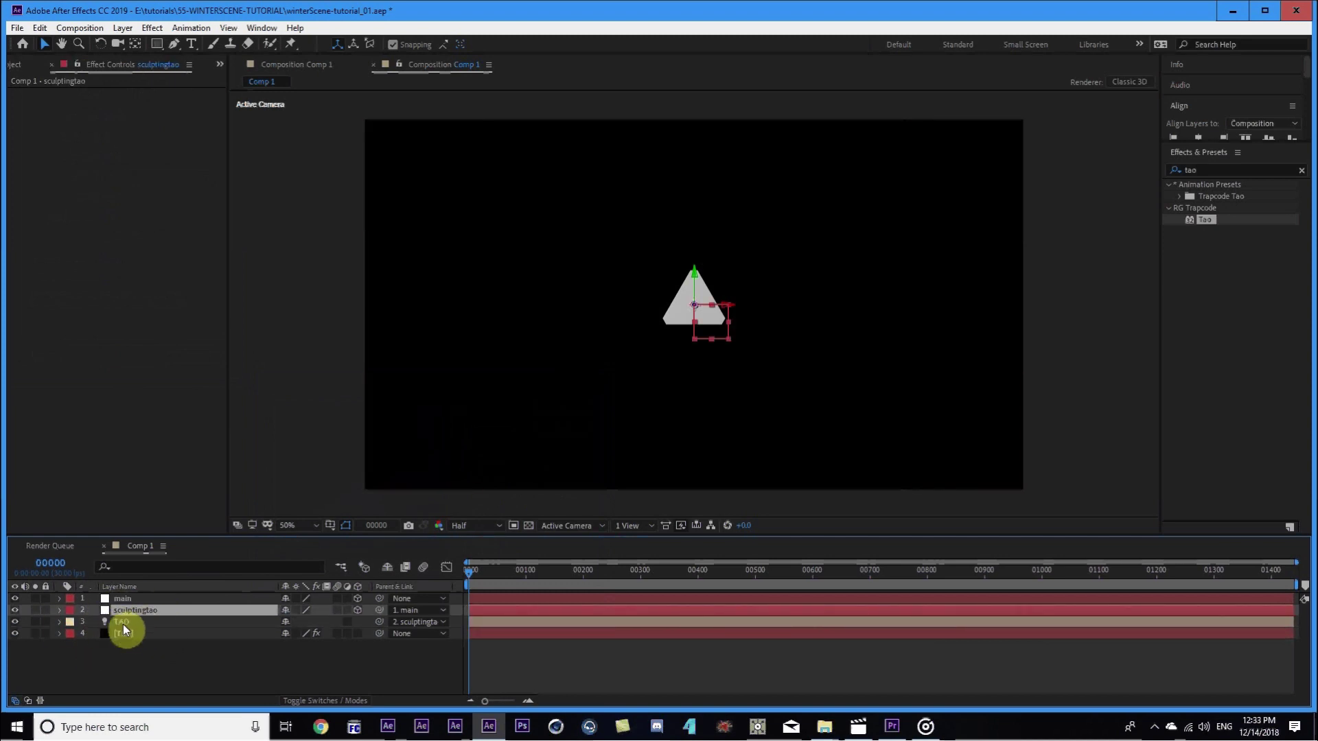
key("p")
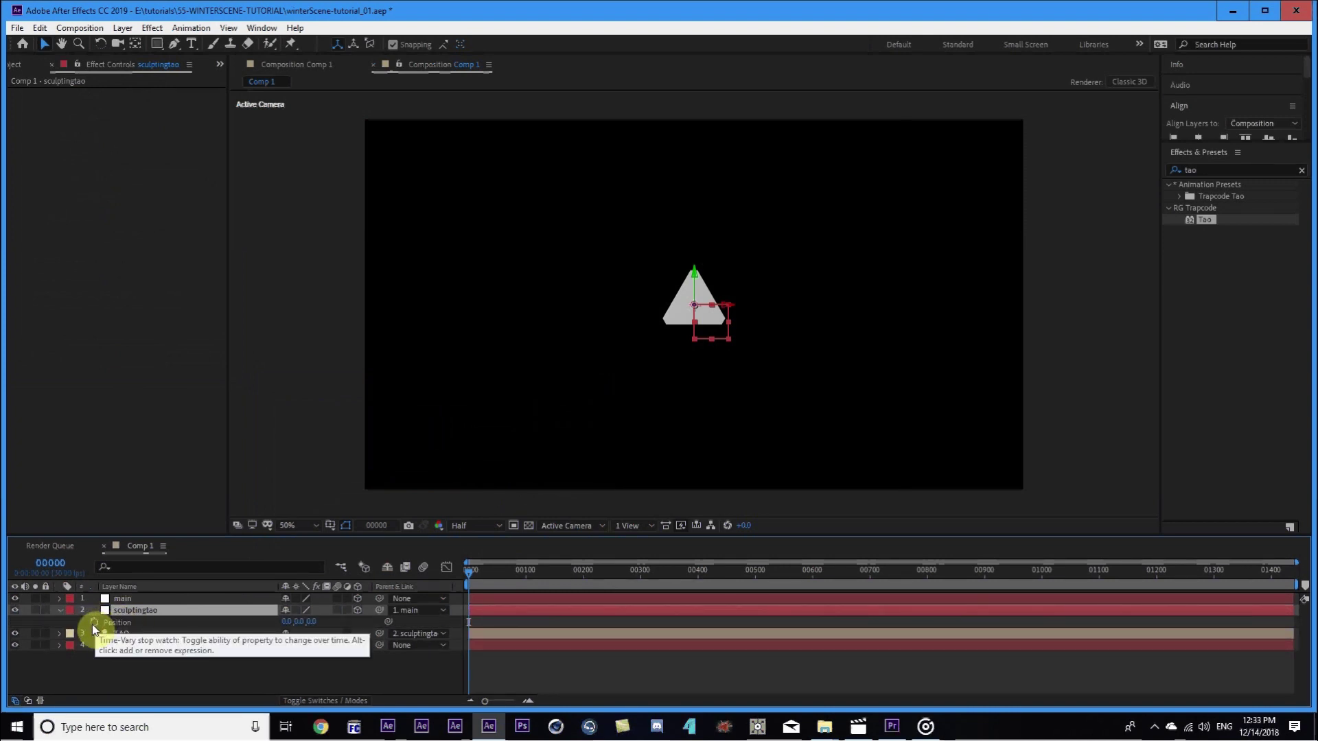
left_click(94, 622)
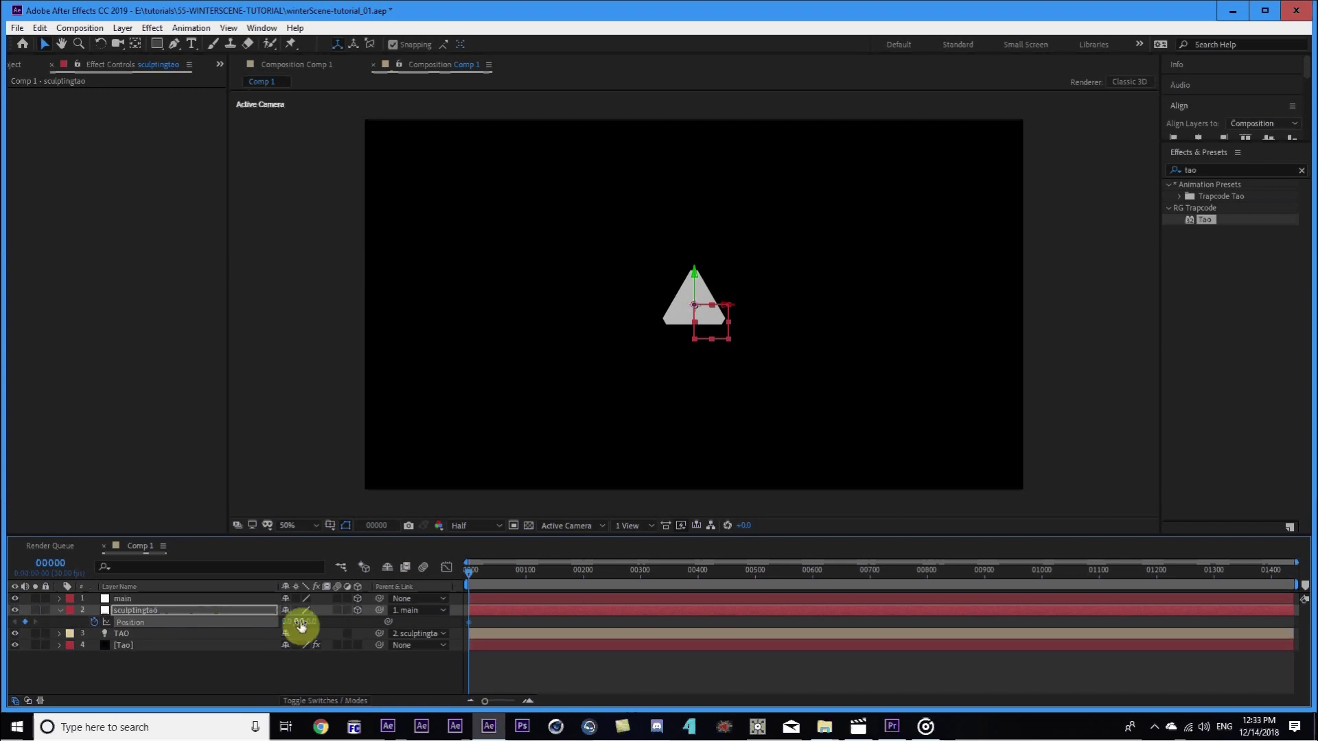
left_click(73, 563)
type("300")
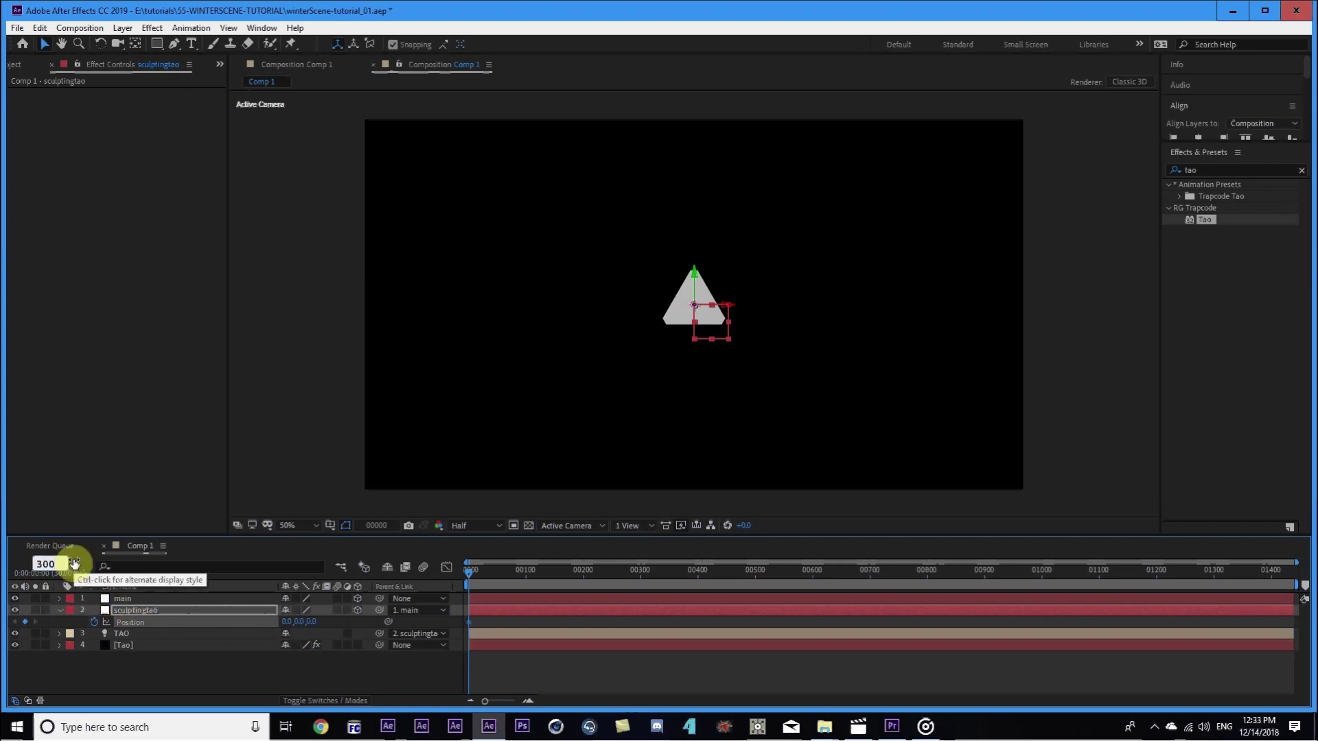
key("Return")
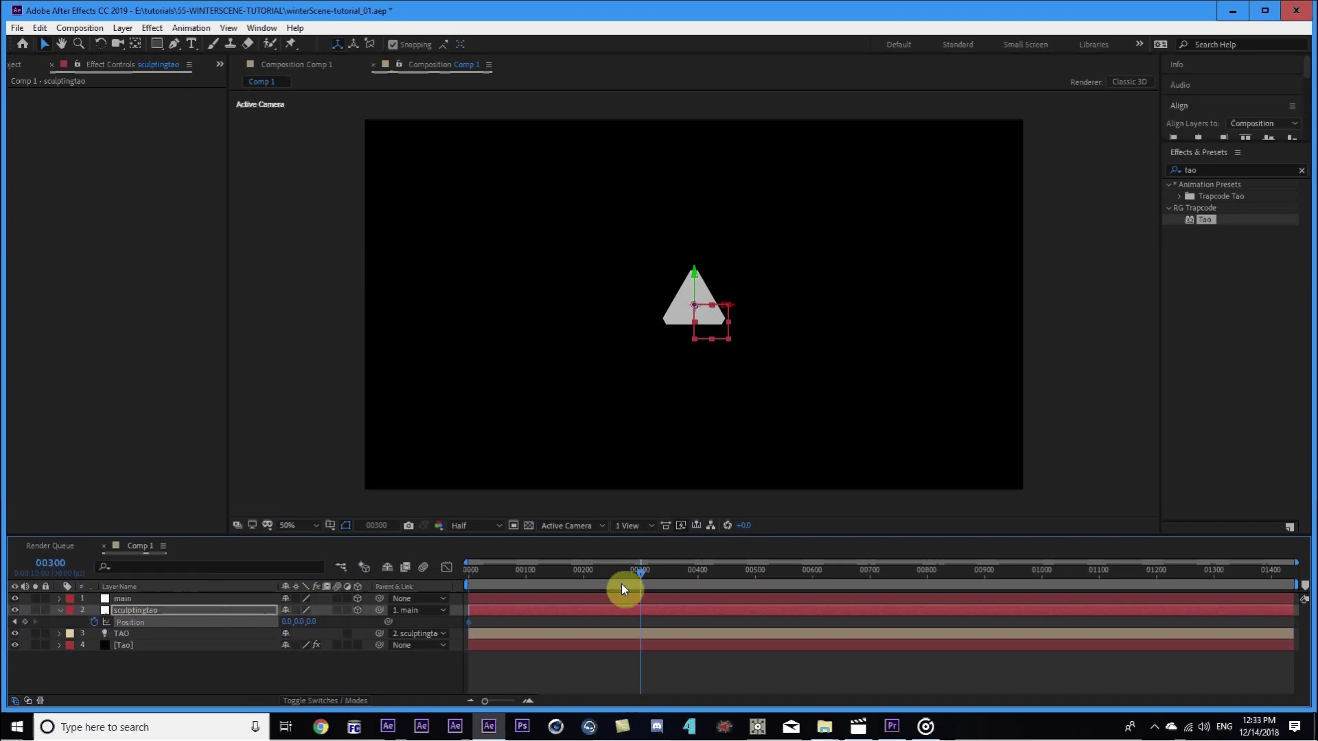
left_click_drag(290, 623, 35, 630)
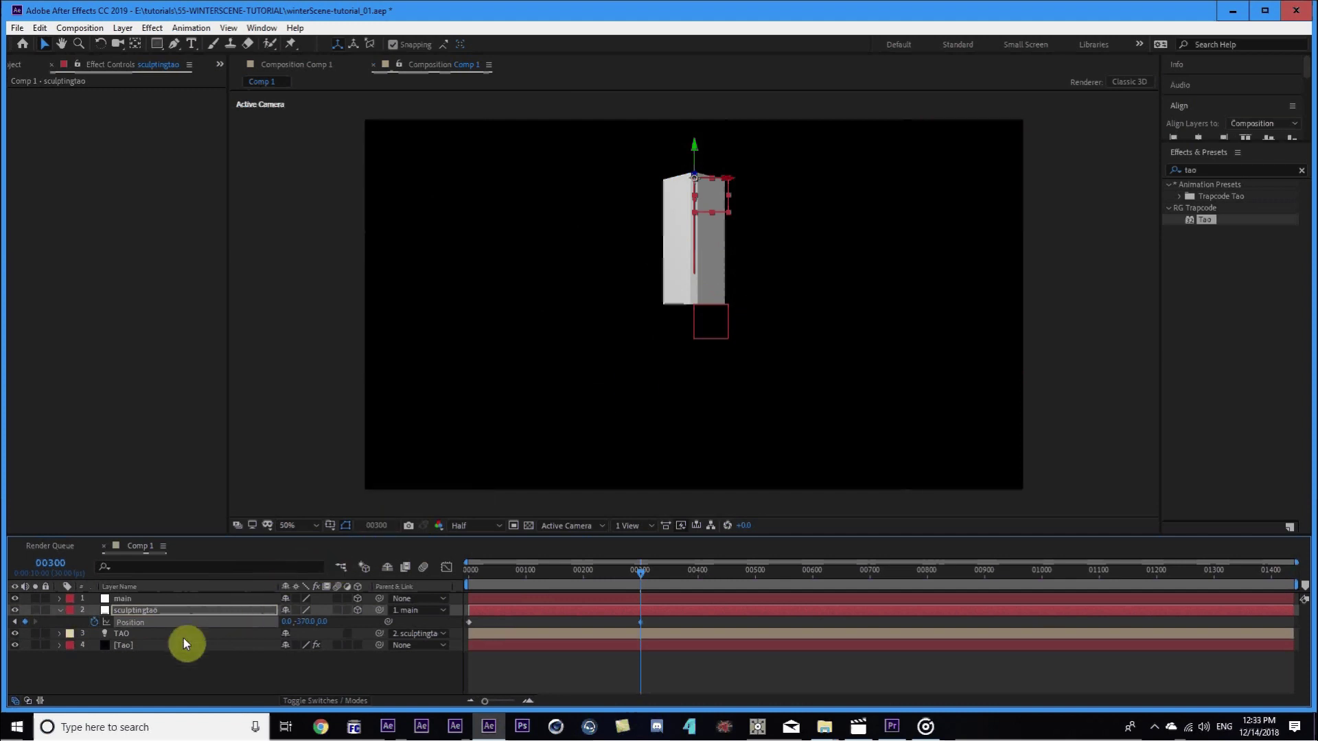
Enable Size from Radius in the Tao effect's Paths from TAO Lights settings.
left_click(155, 648)
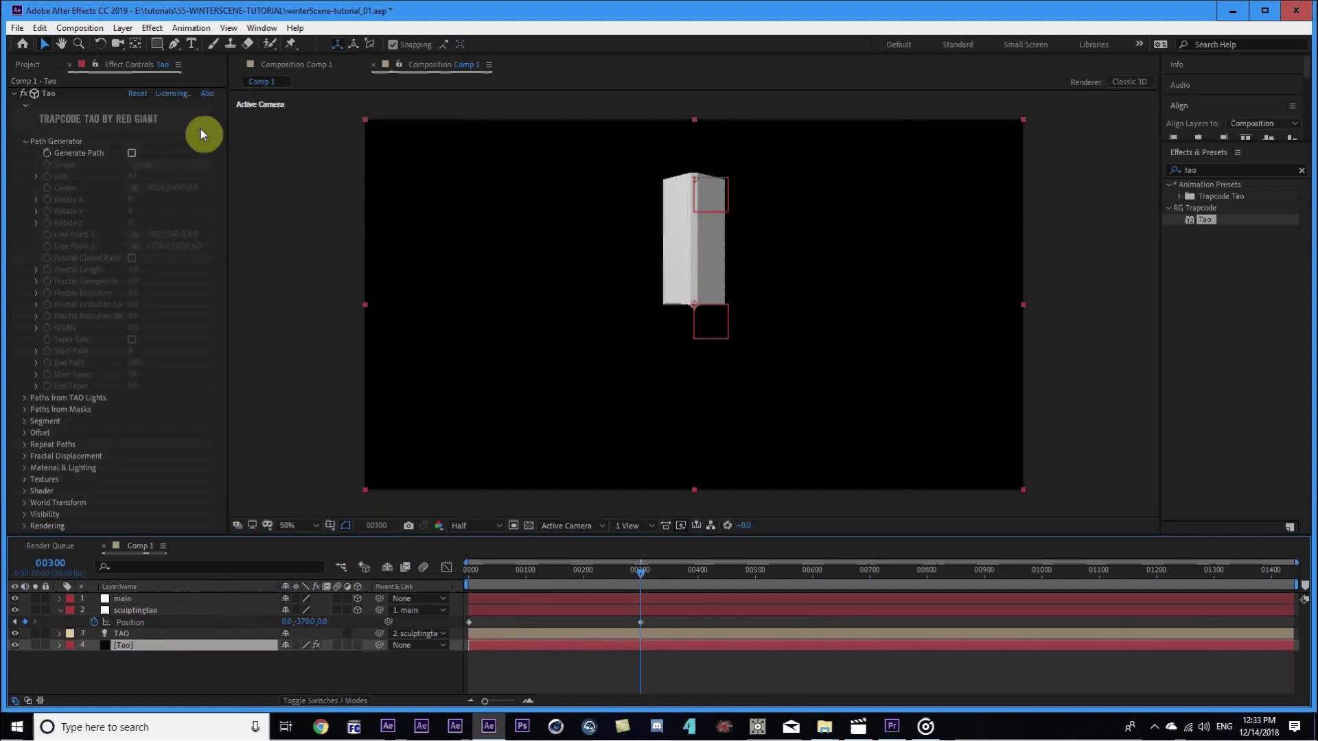
left_click(26, 141)
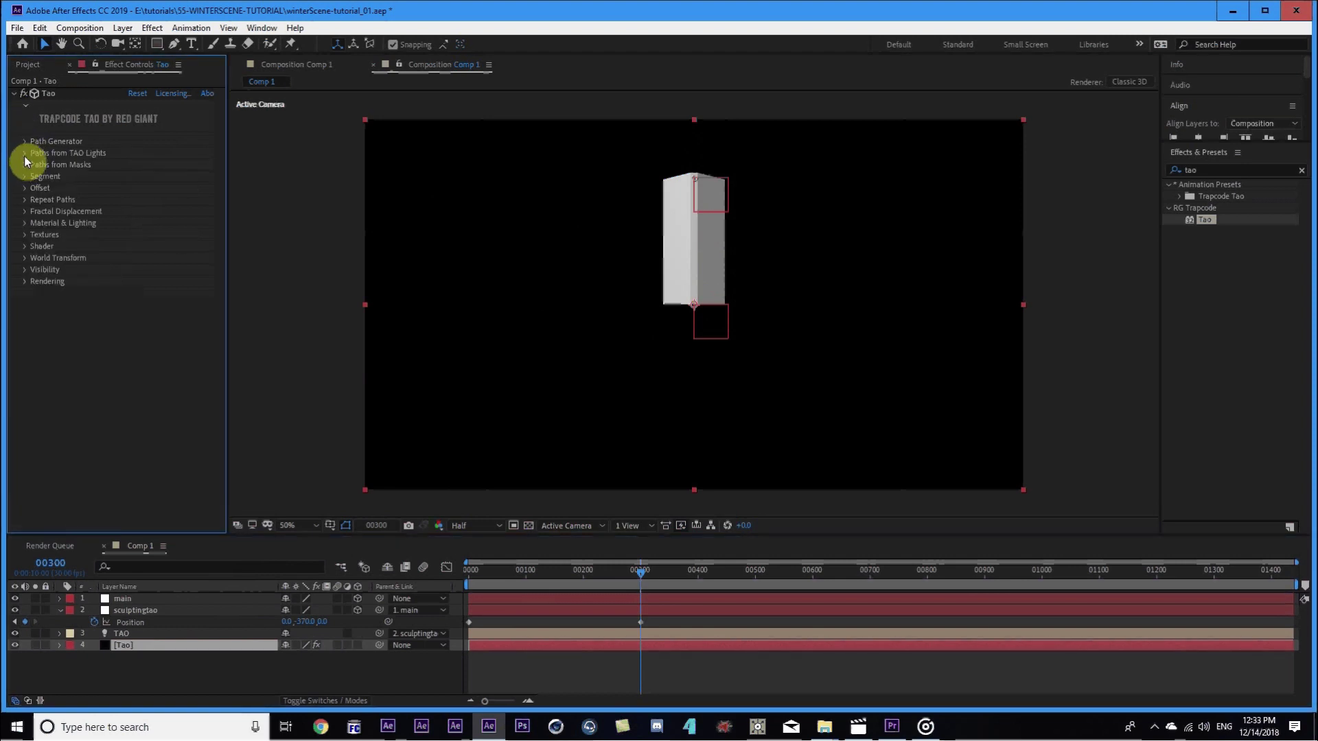
left_click(25, 153)
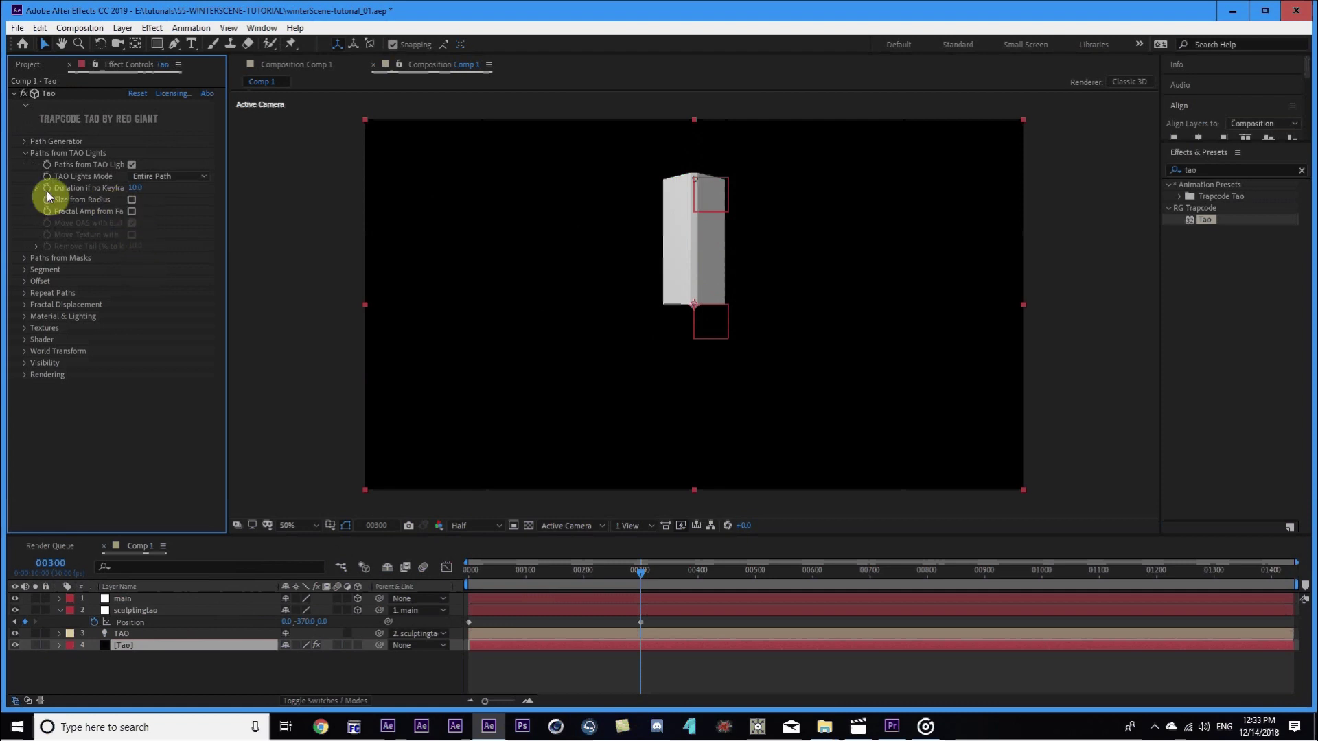
left_click(132, 200)
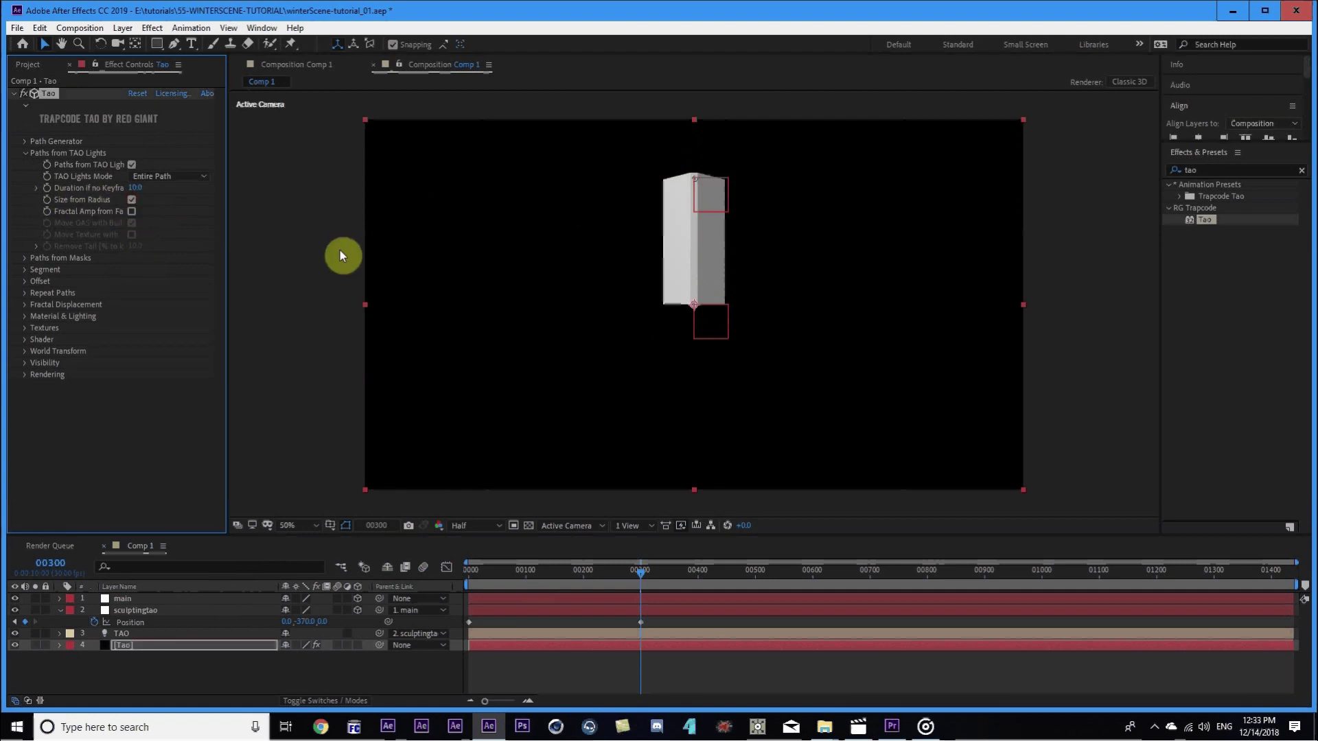
Add a Radius keyframe to the TAO light at frame 0 and turn it into a hold keyframe.
left_click(125, 637)
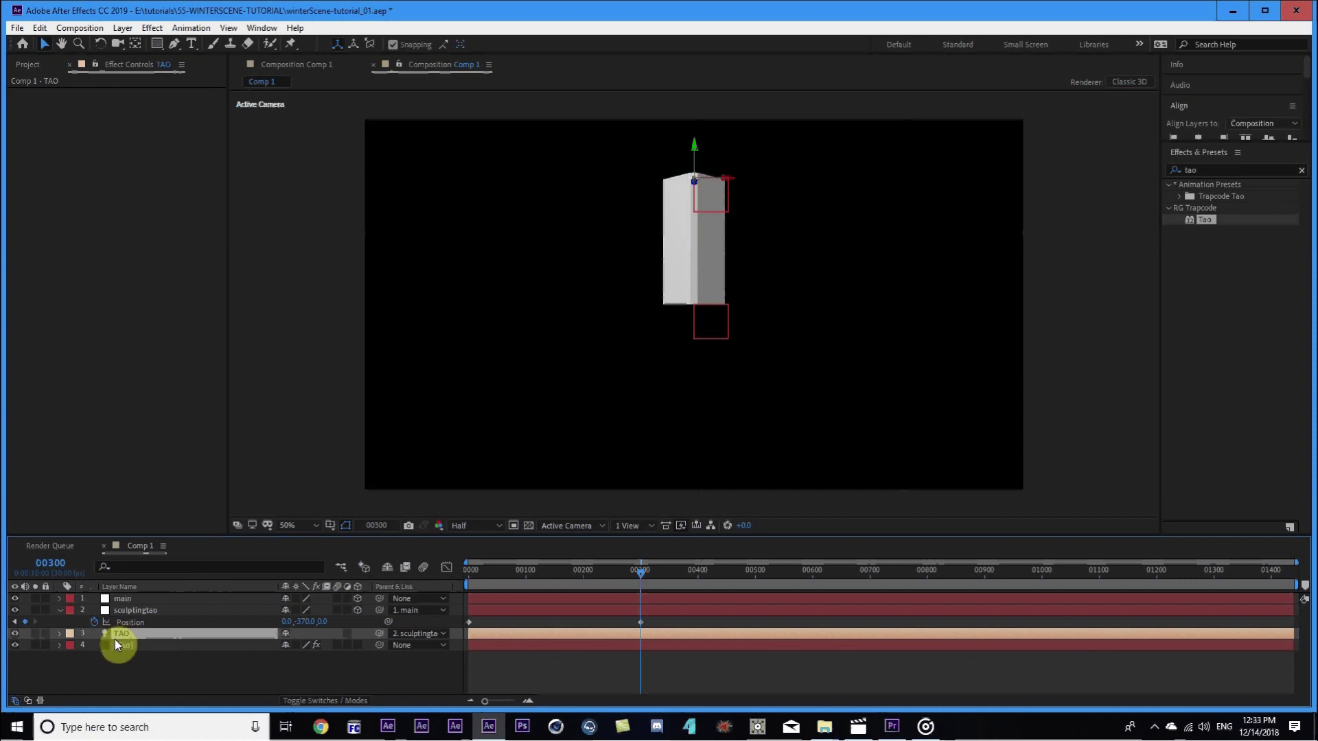
key("a")
key("a")
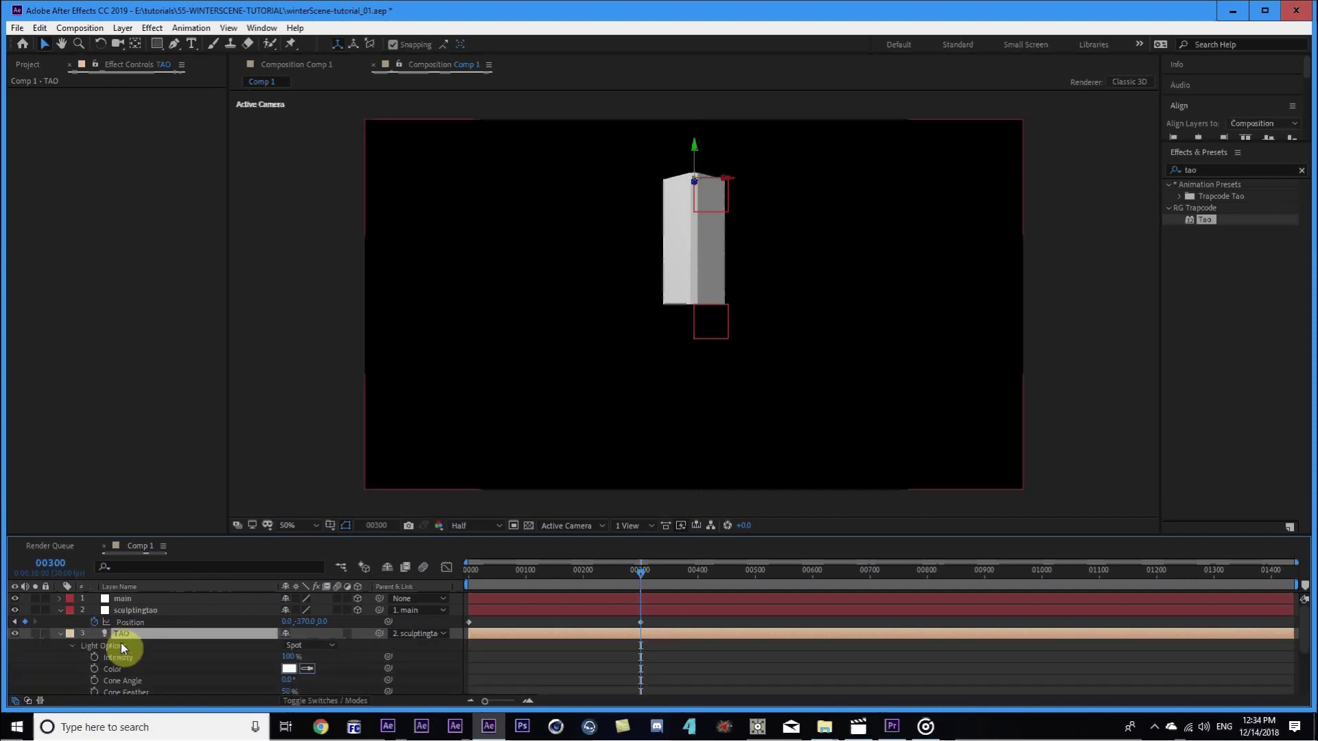
left_click_drag(412, 536, 480, 474)
left_click_drag(479, 522, 454, 523)
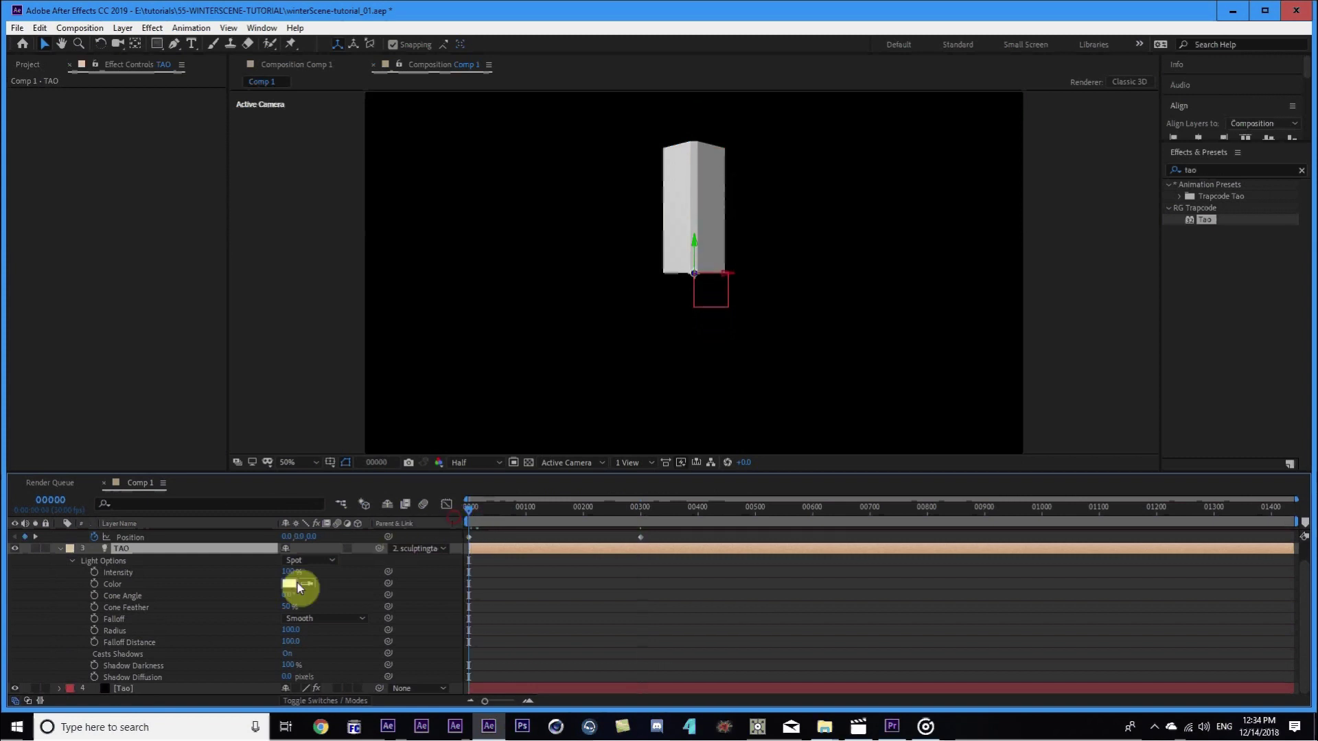
left_click(94, 632)
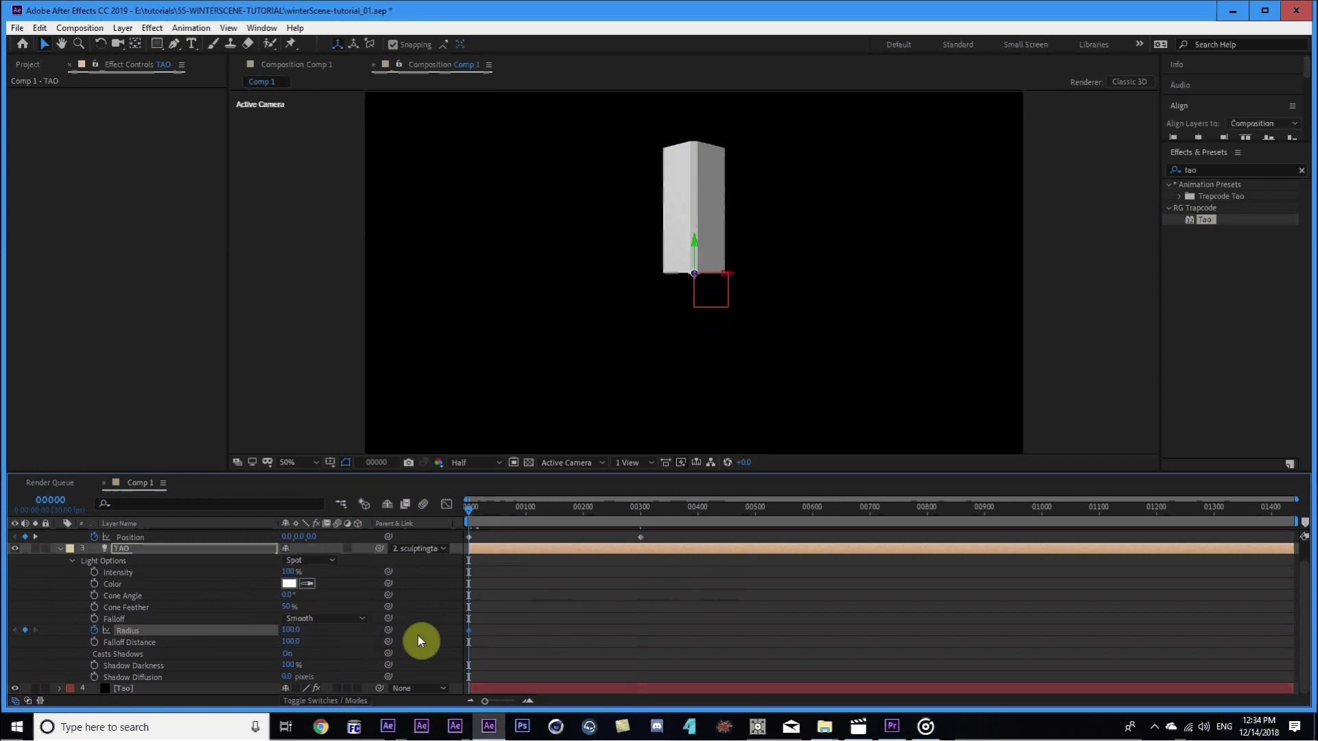
right_click(470, 637)
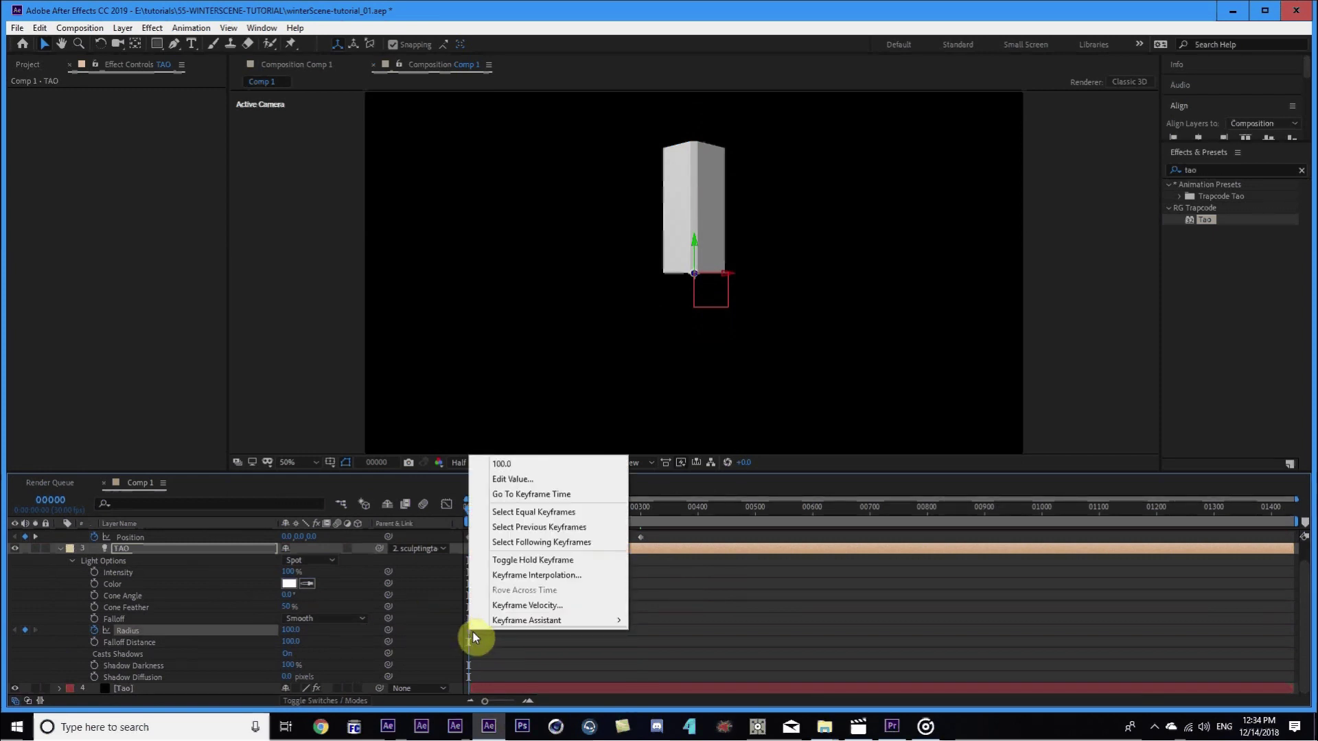
left_click(518, 561)
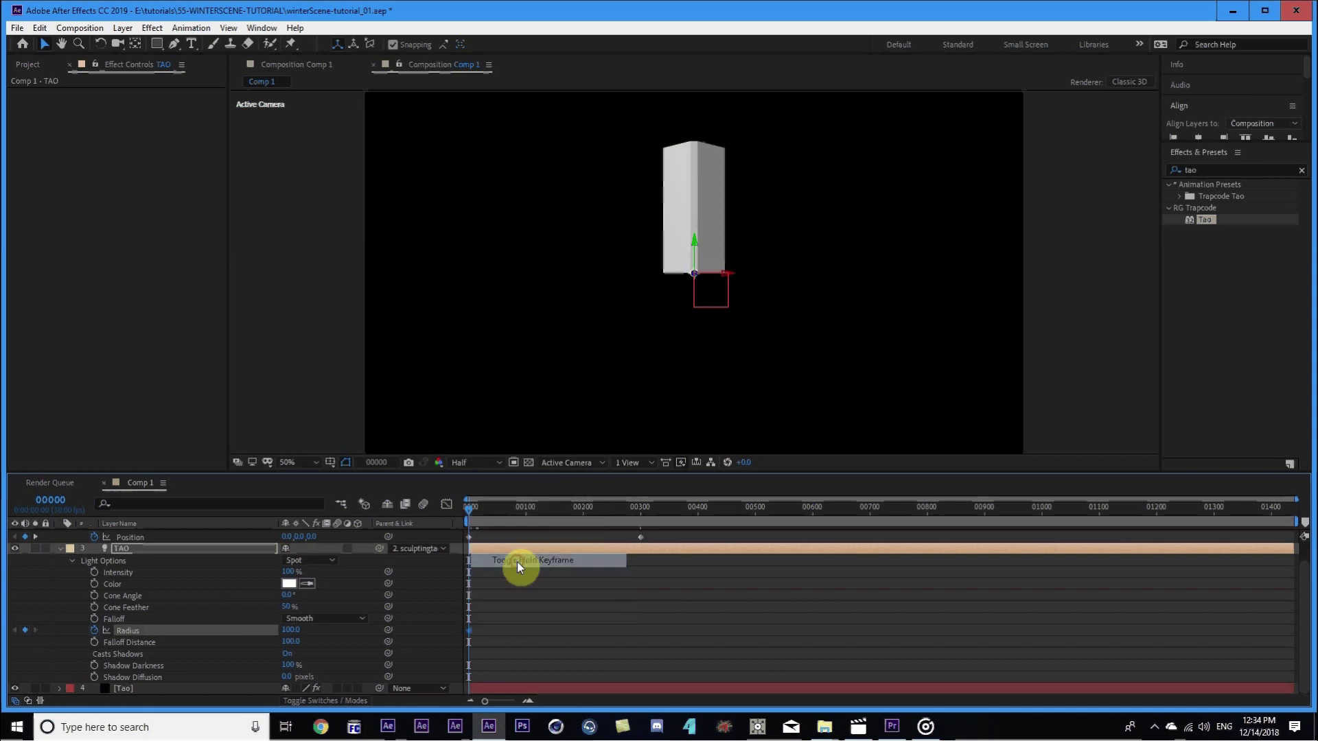
Add Radius keyframes to the TAO light at frame 90 and at the following frame, 91.
left_click_drag(476, 497, 521, 511)
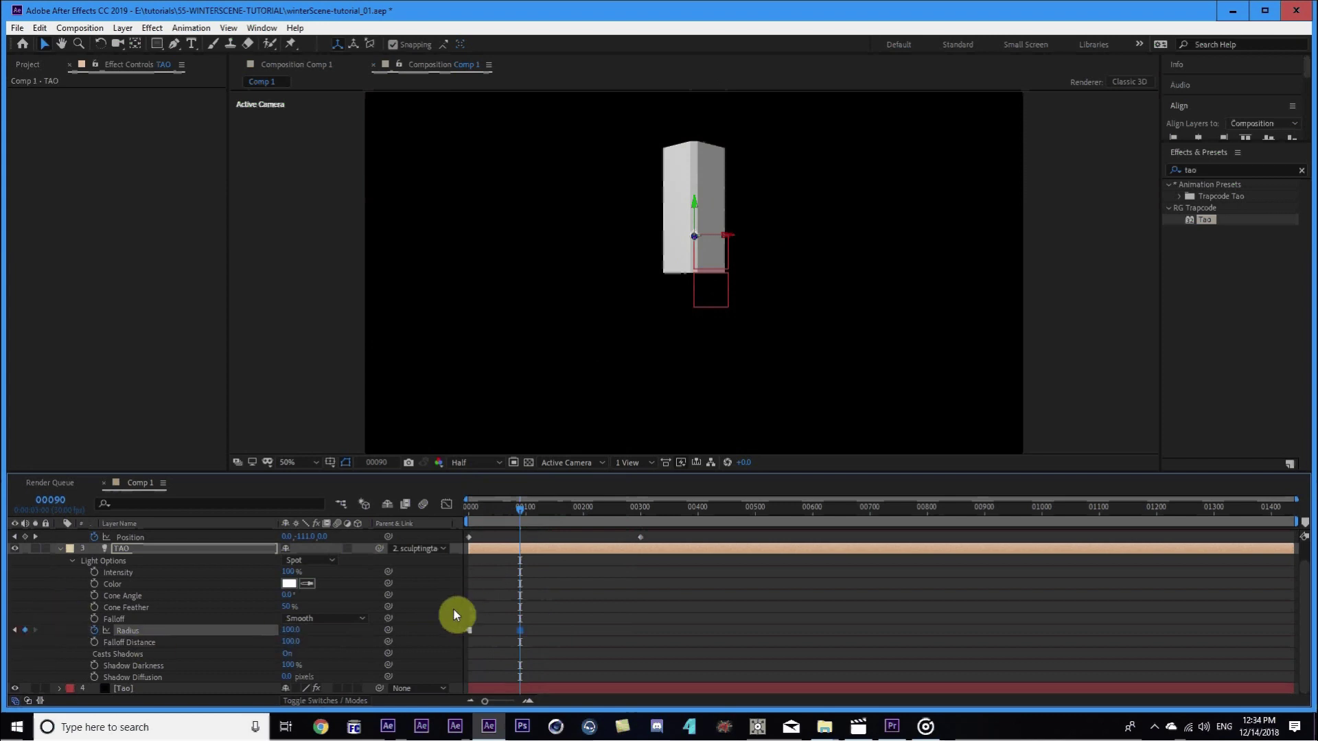
key("Page_Down")
left_click(24, 629)
key("Page_Up")
key("equal")
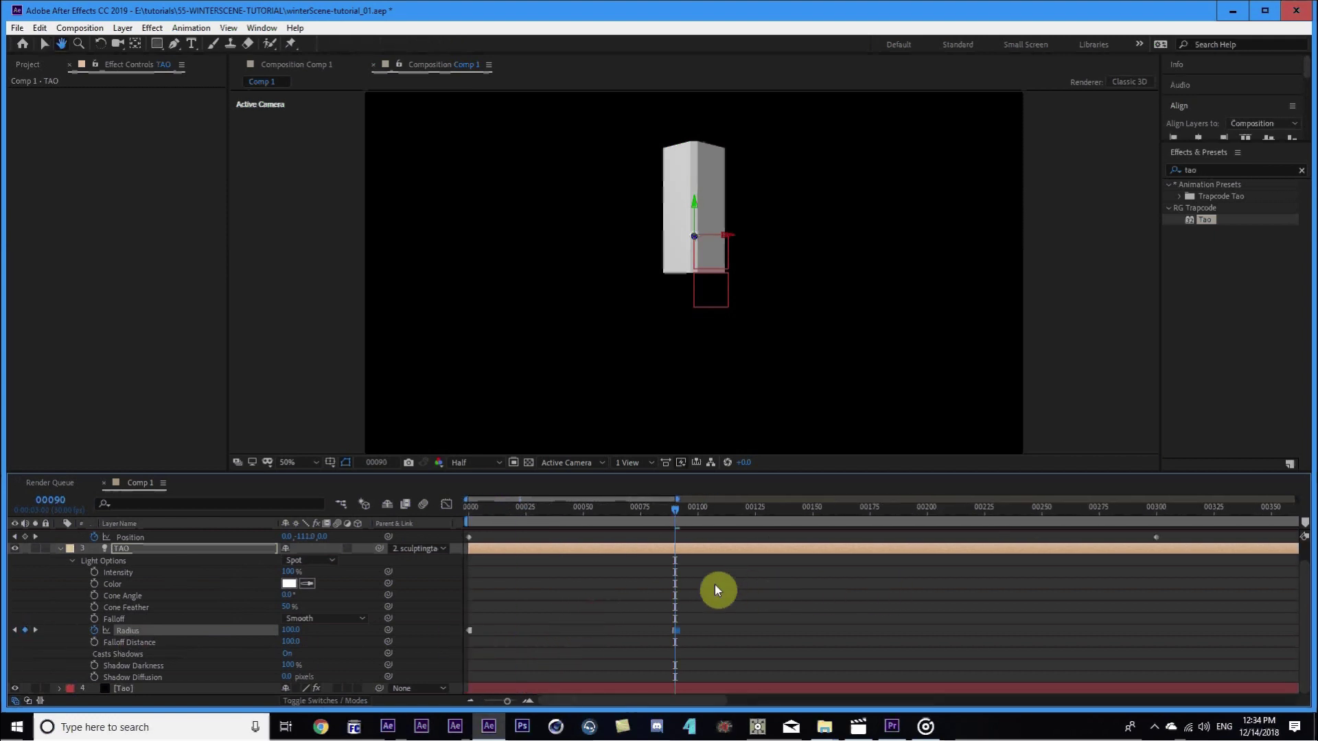
Set the TAO light's Radius to 17 on the keyframes at frames 0 and 90.
key("v")
left_click(470, 630)
left_click_drag(294, 636, 245, 642)
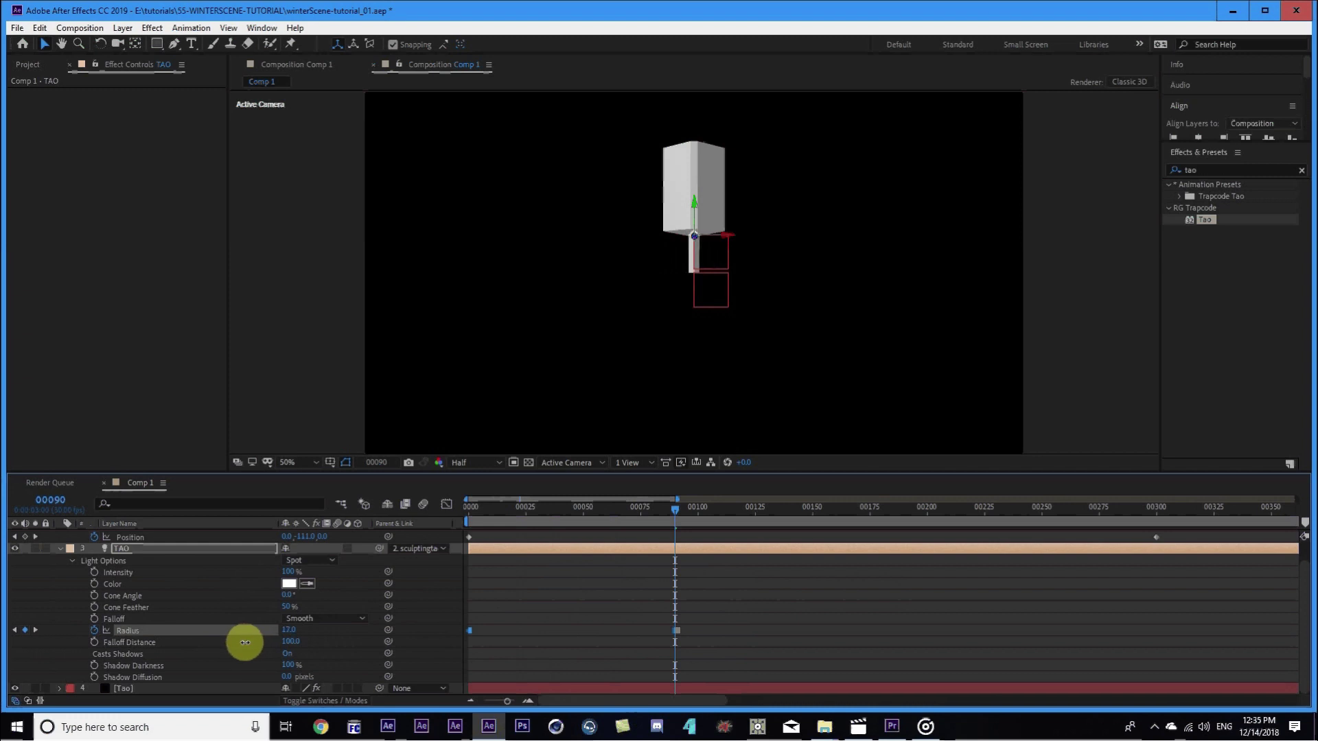
left_click(704, 645)
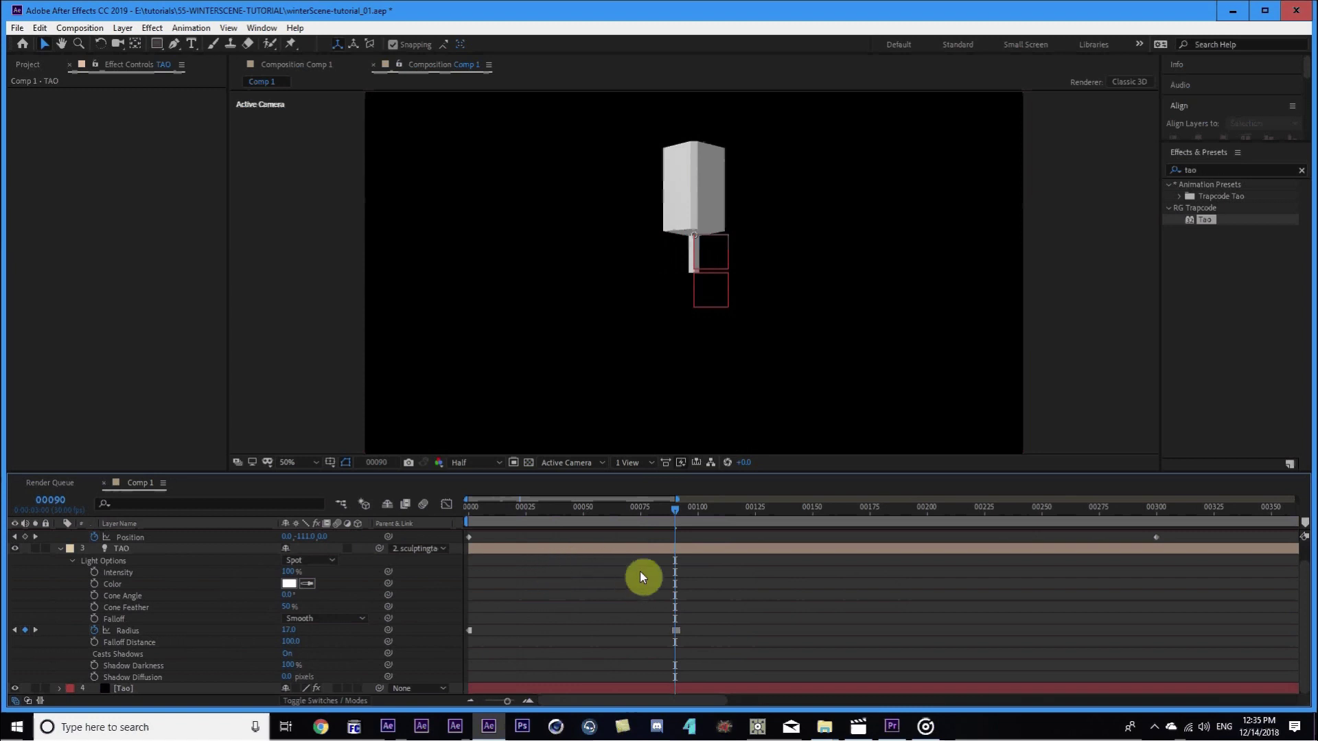
Set the Tao effect's Segments value to 124.
left_click(678, 512)
left_click_drag(677, 509, 677, 511)
key("equal")
left_click(185, 688)
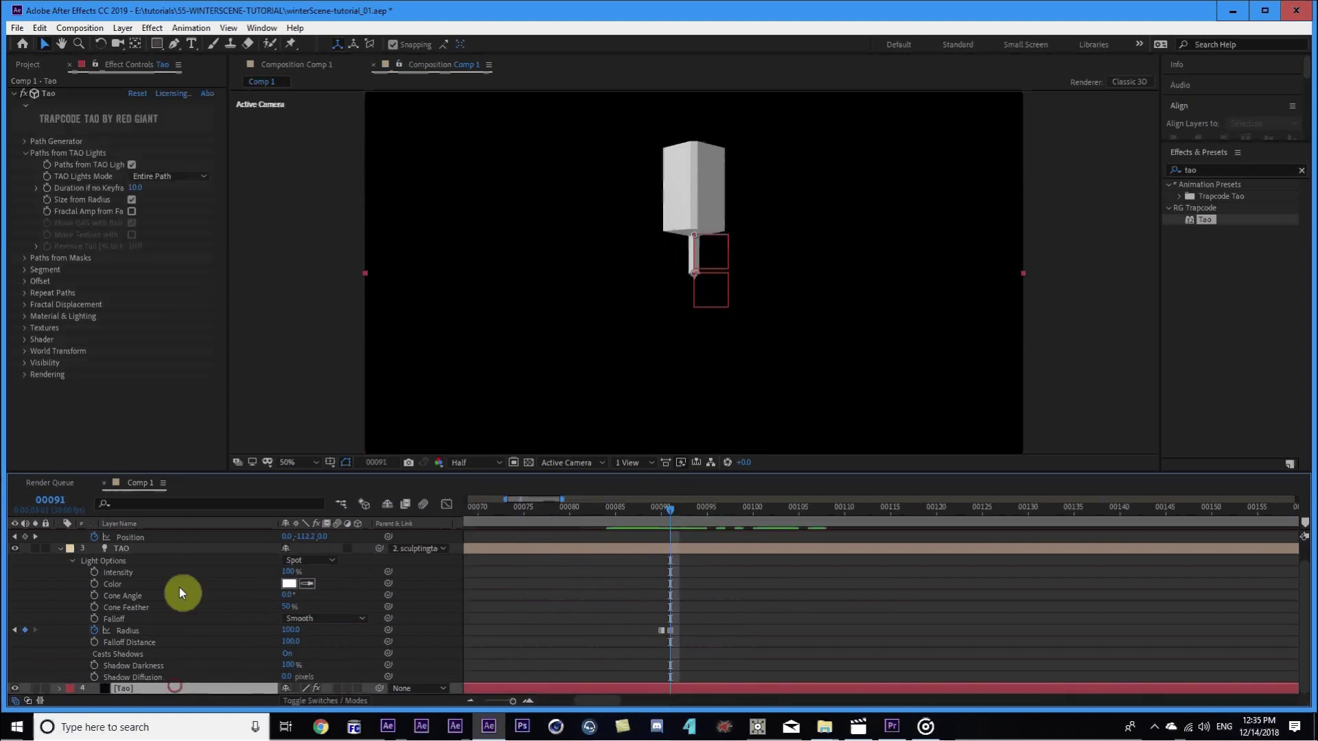
left_click(24, 269)
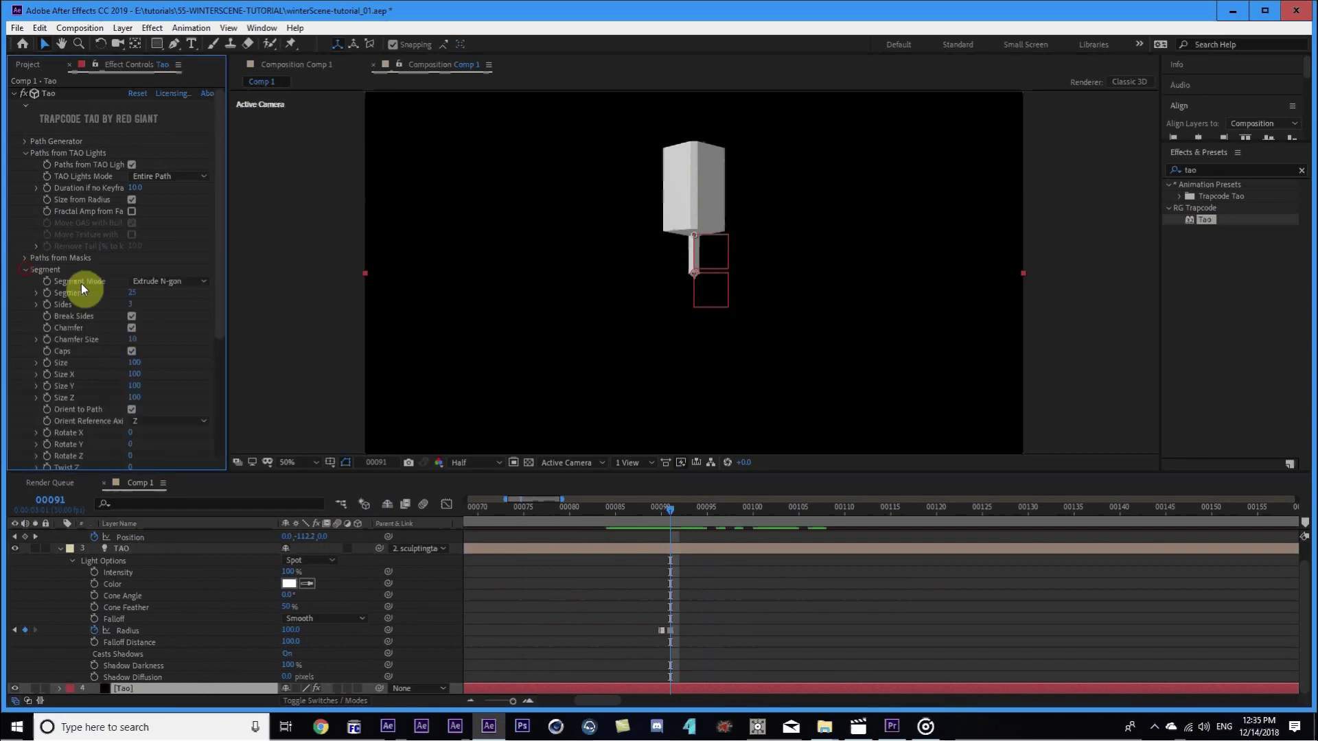
scroll(81, 283, "down", 2)
left_click_drag(126, 225, 187, 210)
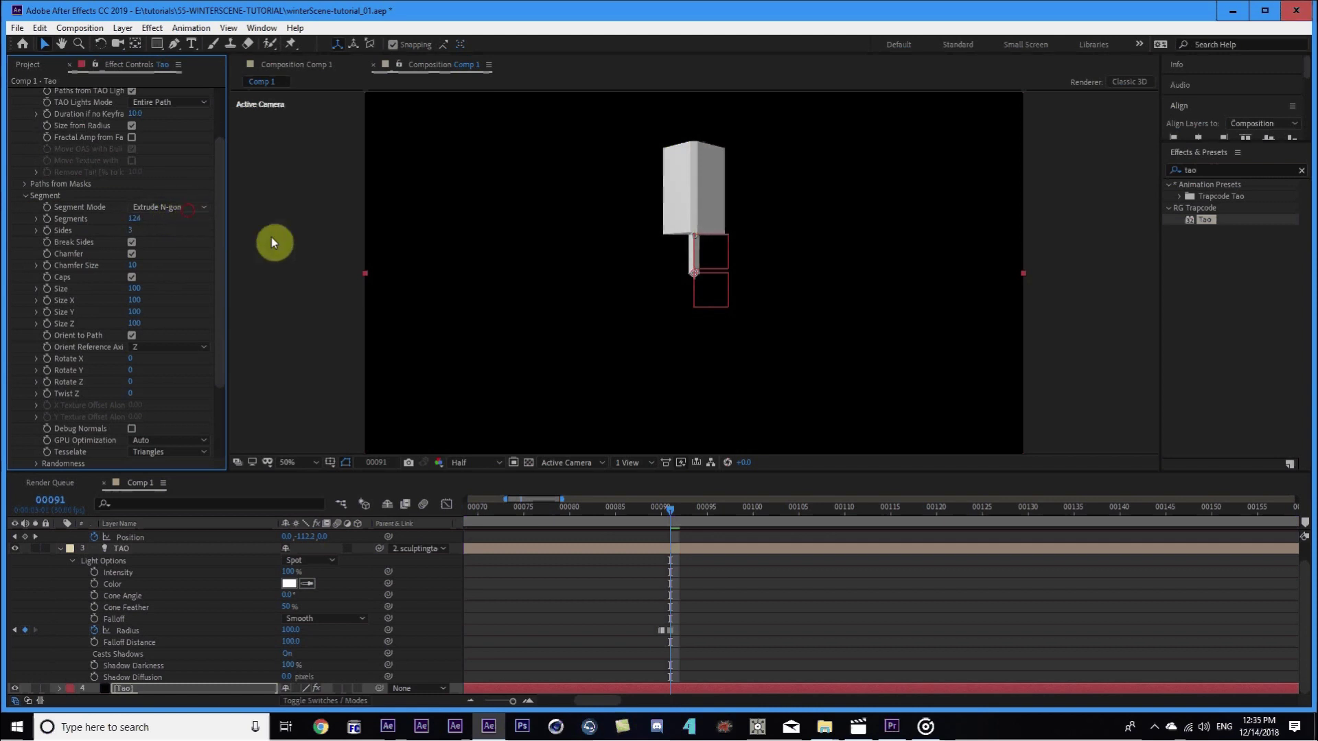
Add a Radius keyframe of 83 to the TAO light at frame 149.
key("period")
left_click_drag(517, 168, 480, 288)
key("comma")
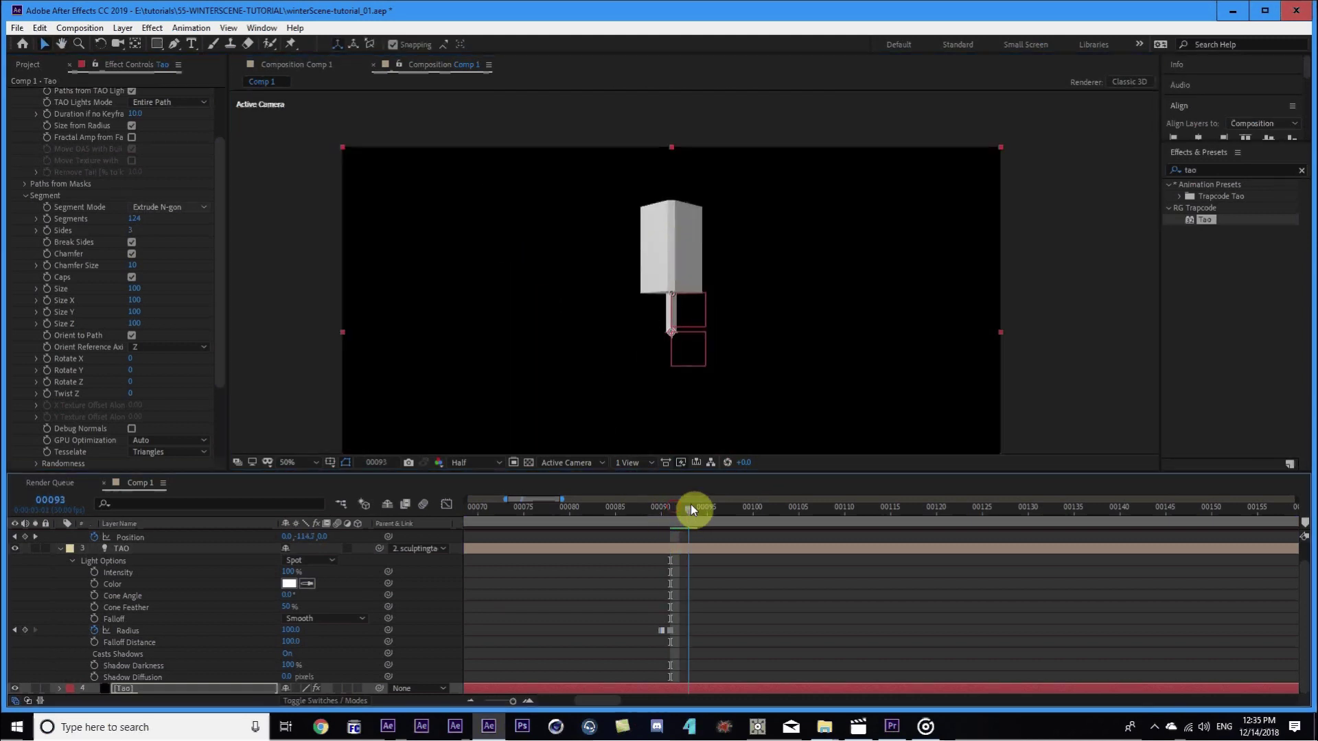
left_click(636, 269)
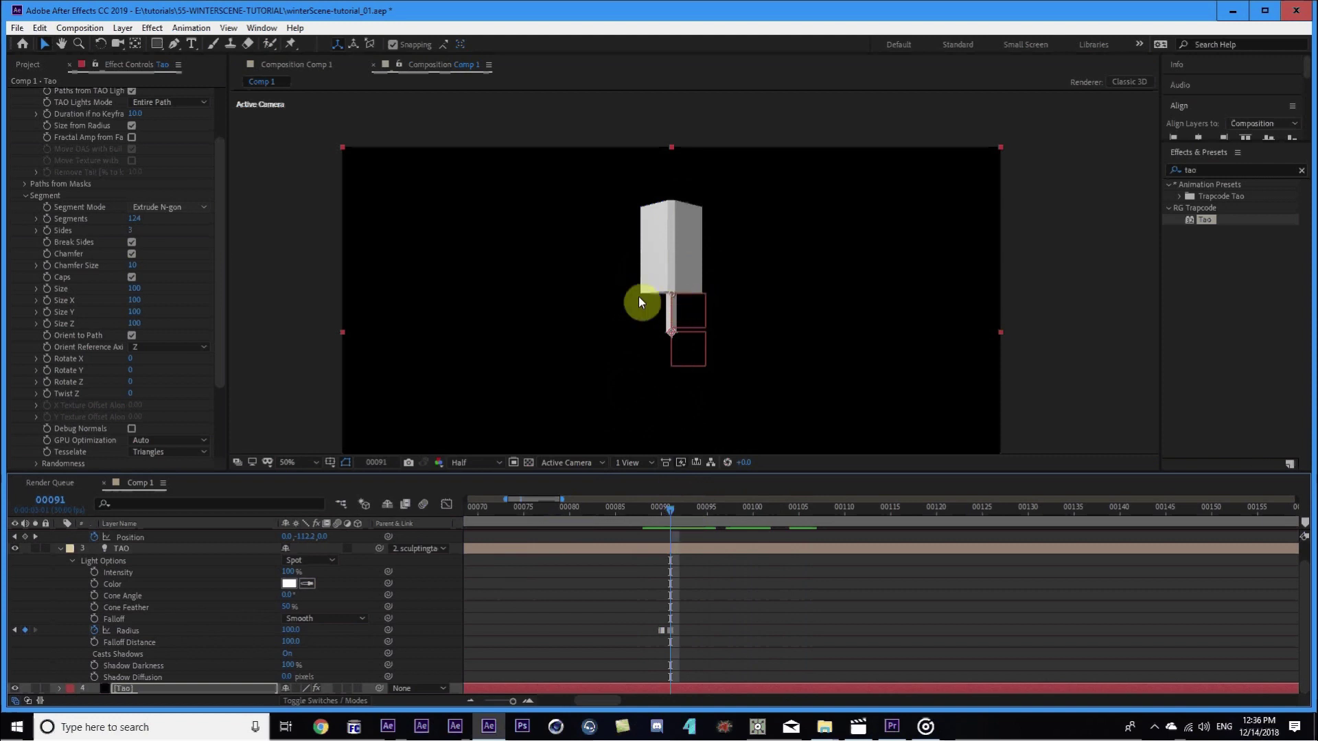
left_click_drag(697, 508, 1196, 517)
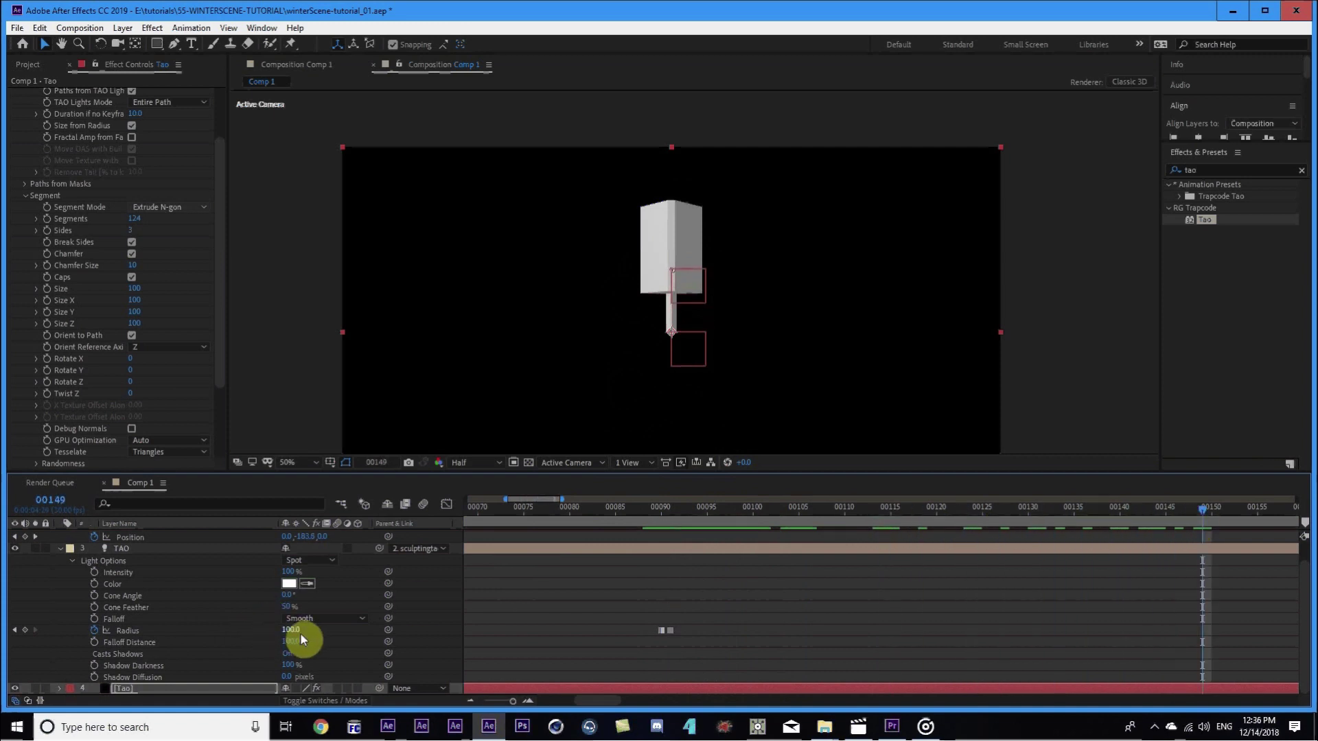
left_click_drag(297, 637, 294, 633)
Turn off hold on the TAO light's Radius keyframes at frames 91 and 149.
left_click(689, 628)
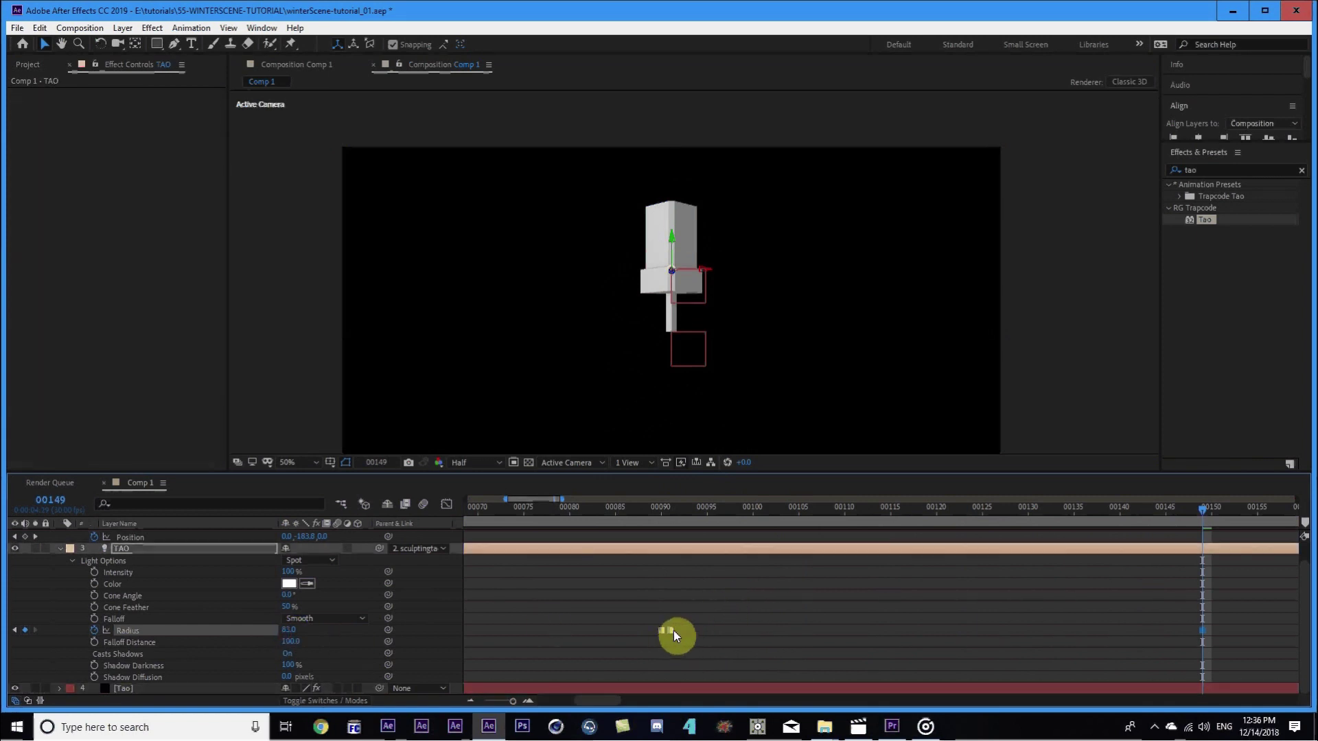
right_click(673, 630)
left_click(670, 629)
right_click(669, 628)
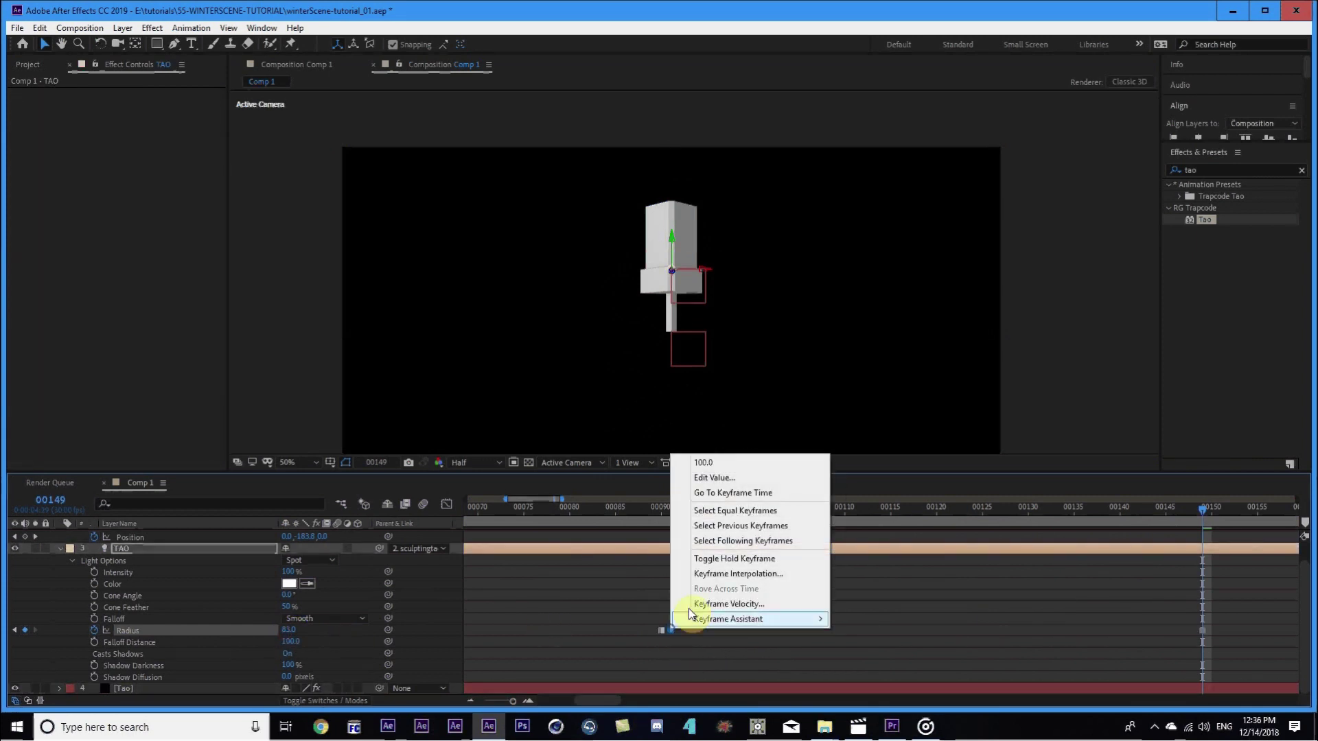
left_click(719, 559)
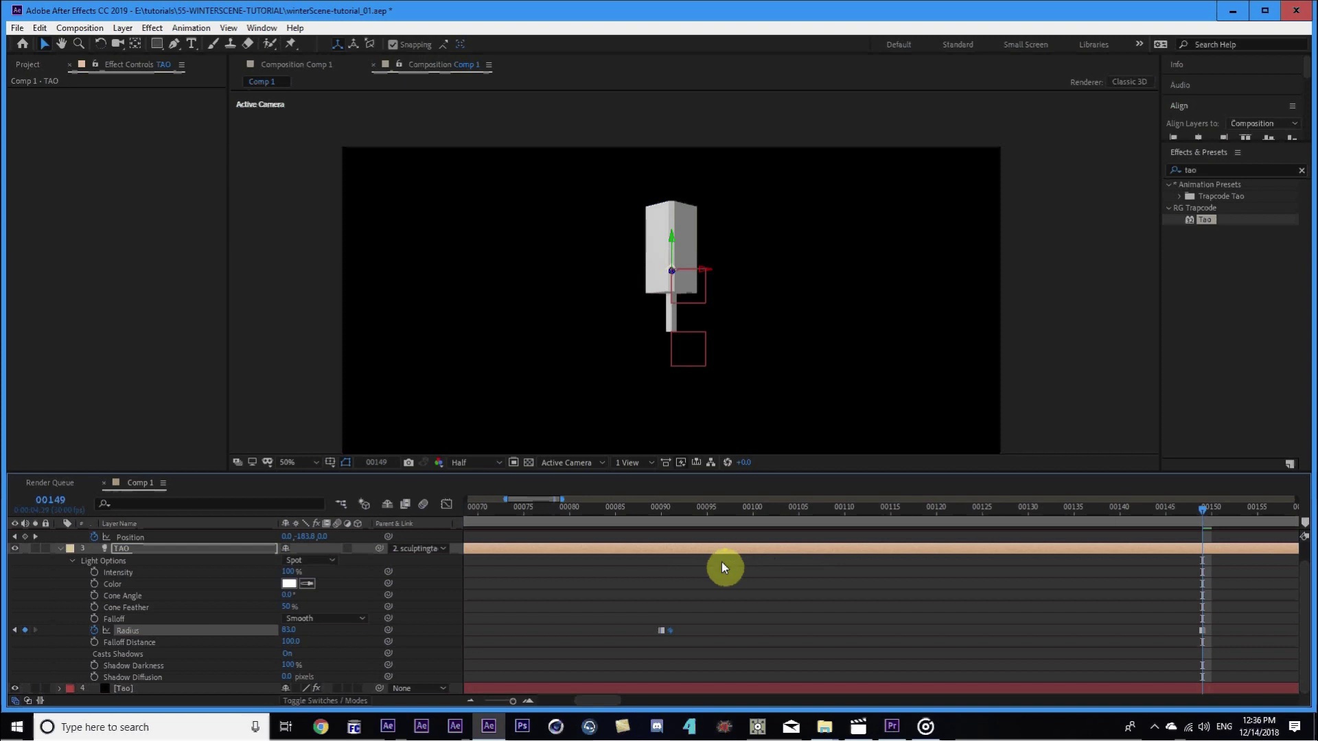
left_click(1206, 631)
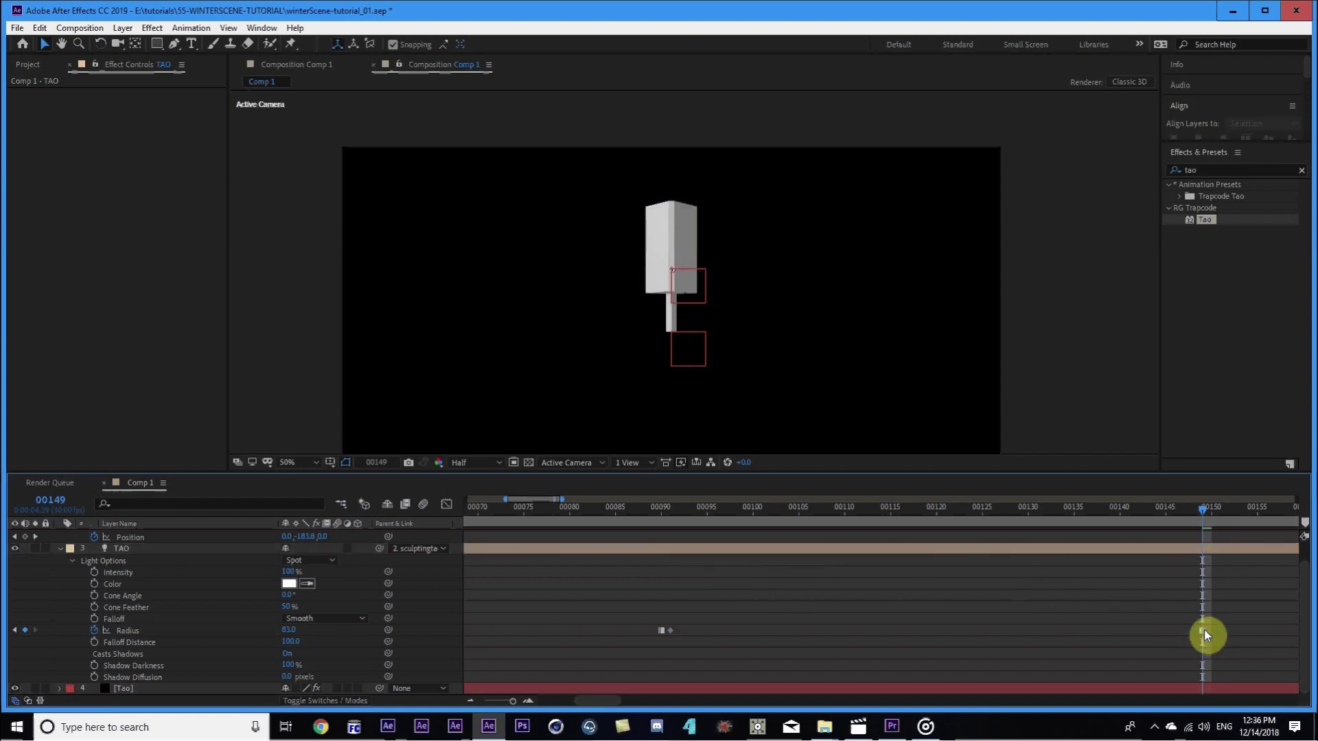
right_click(1204, 629)
left_click(1208, 559)
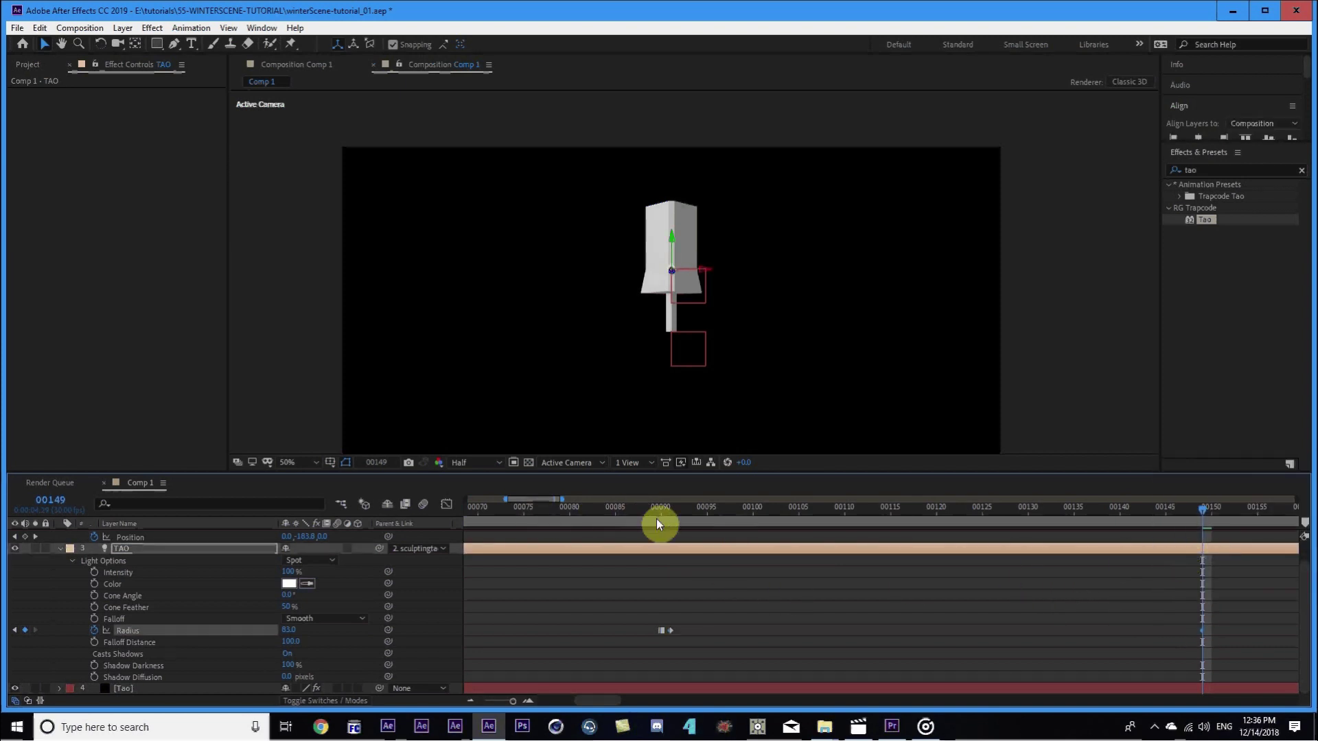
Set the TAO light's Radius to 80 on the keyframe at frame 149.
left_click_drag(657, 516, 963, 530)
left_click_drag(1177, 544, 1053, 568)
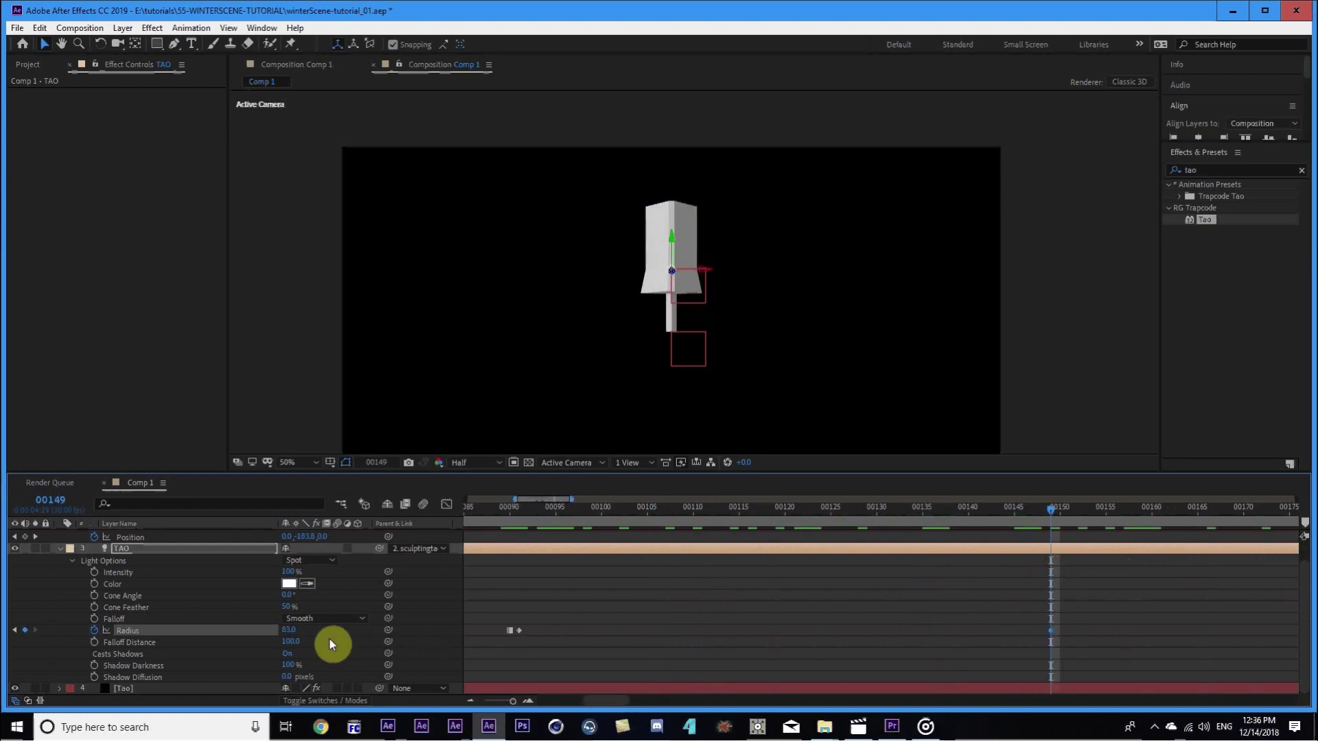
left_click(291, 629)
type("80")
key("Return")
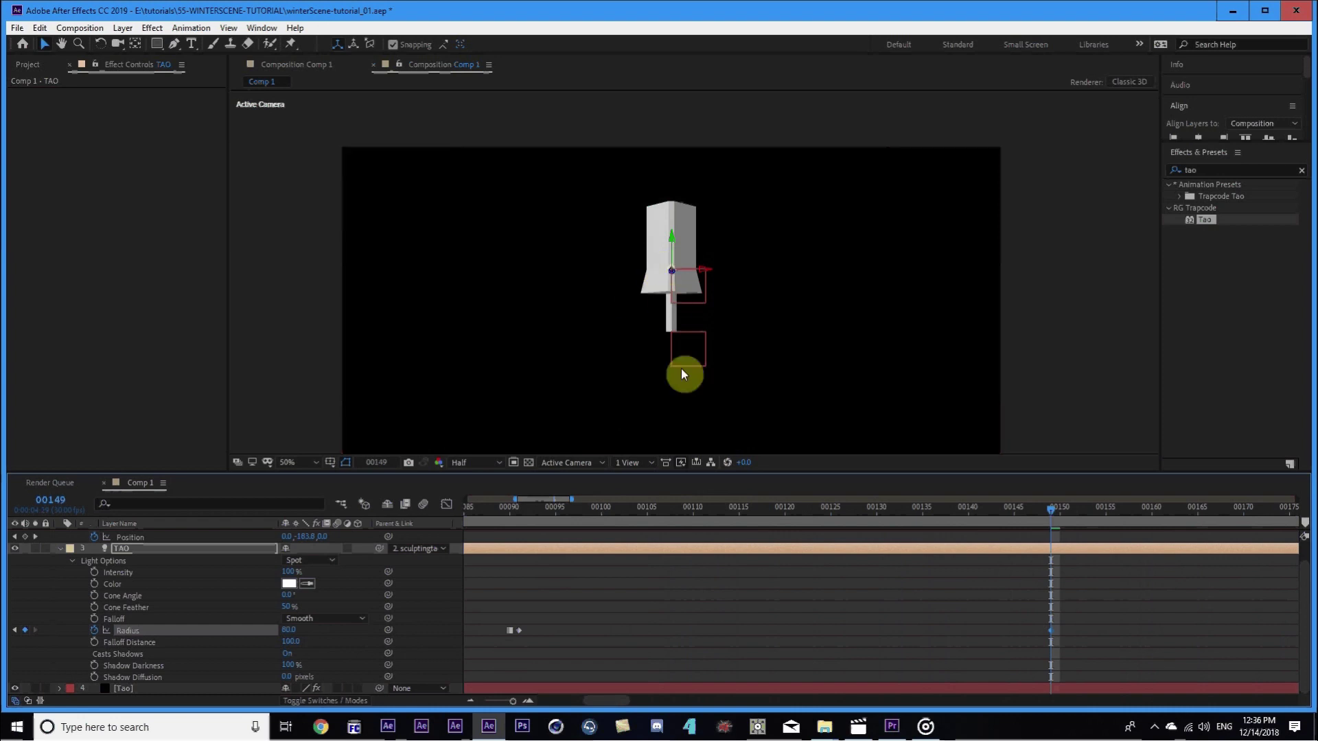
Add a Radius keyframe of 90 to the TAO light at frame 150.
left_click_drag(1053, 513, 1051, 513)
key("Page_Down")
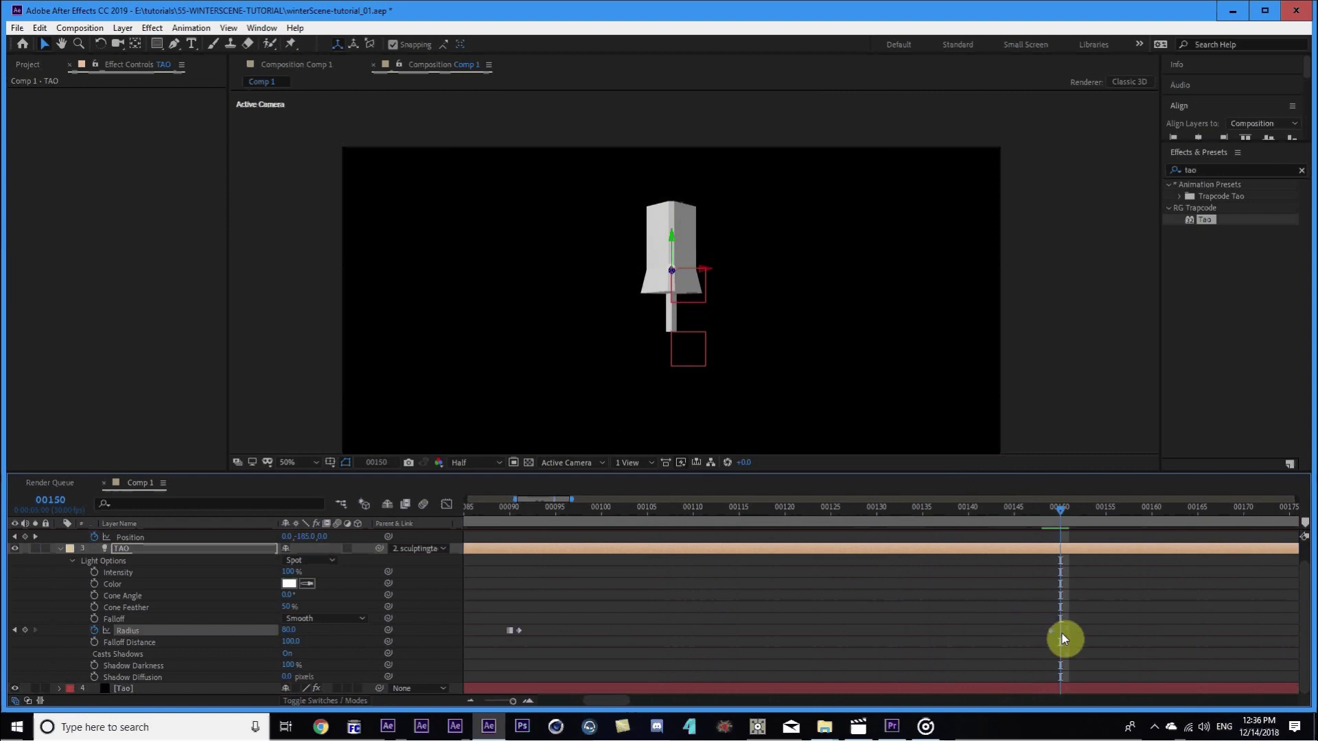
left_click(1035, 648)
left_click(329, 630)
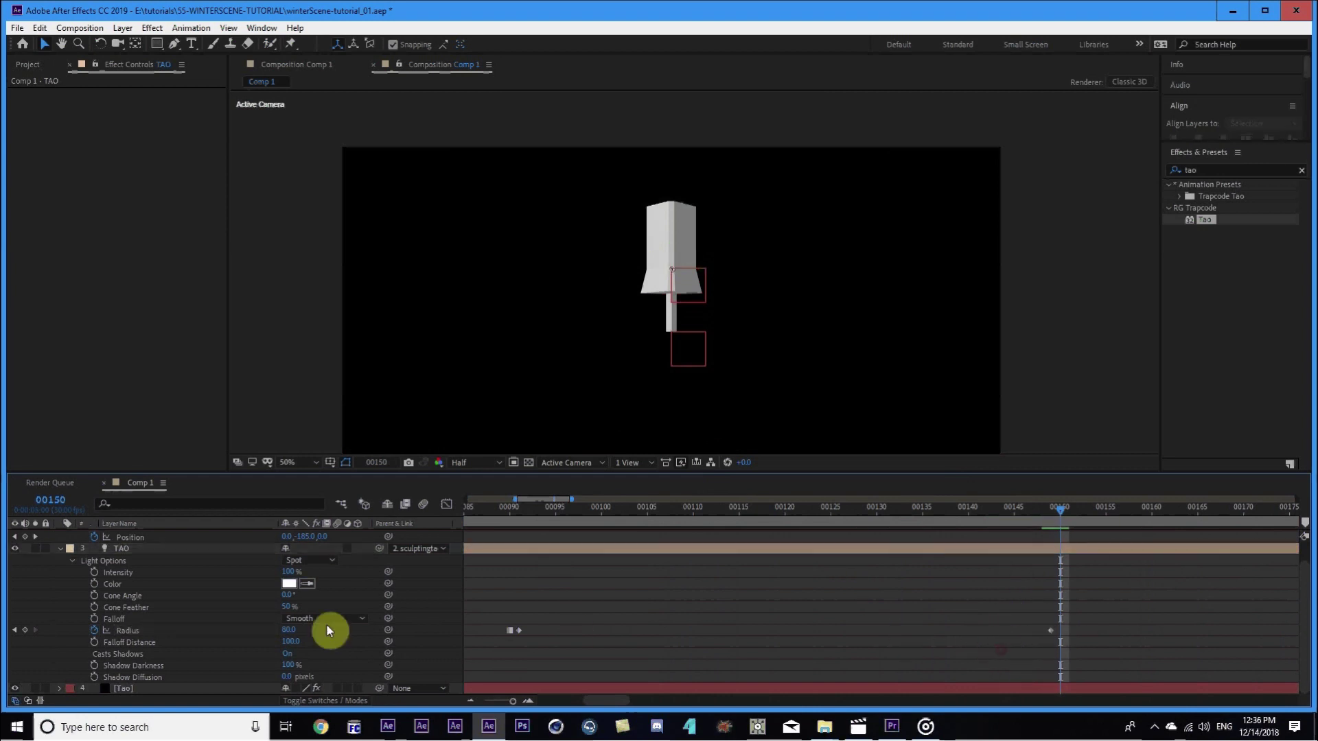
type("90")
key("Return")
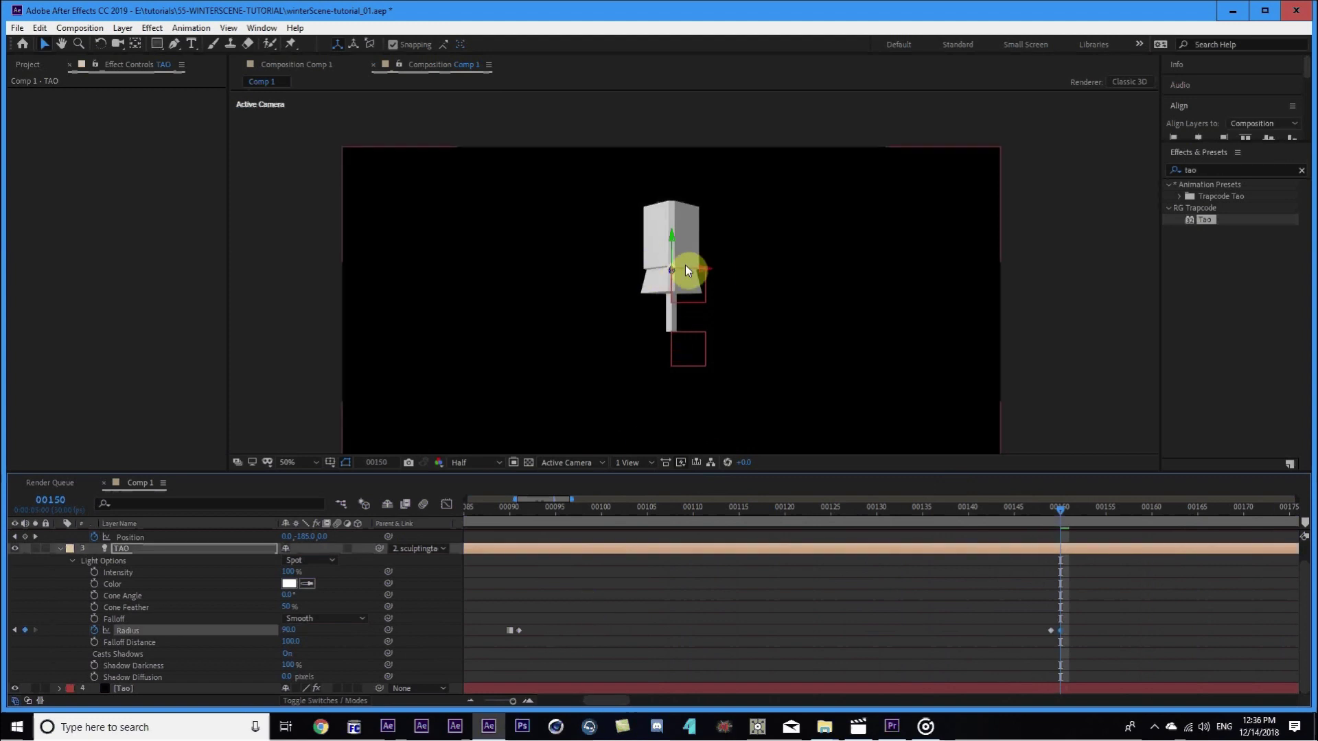
Add Radius keyframes to the TAO light with 70 at frame 200 and 80 at frame 201.
scroll(682, 288, "up", 2)
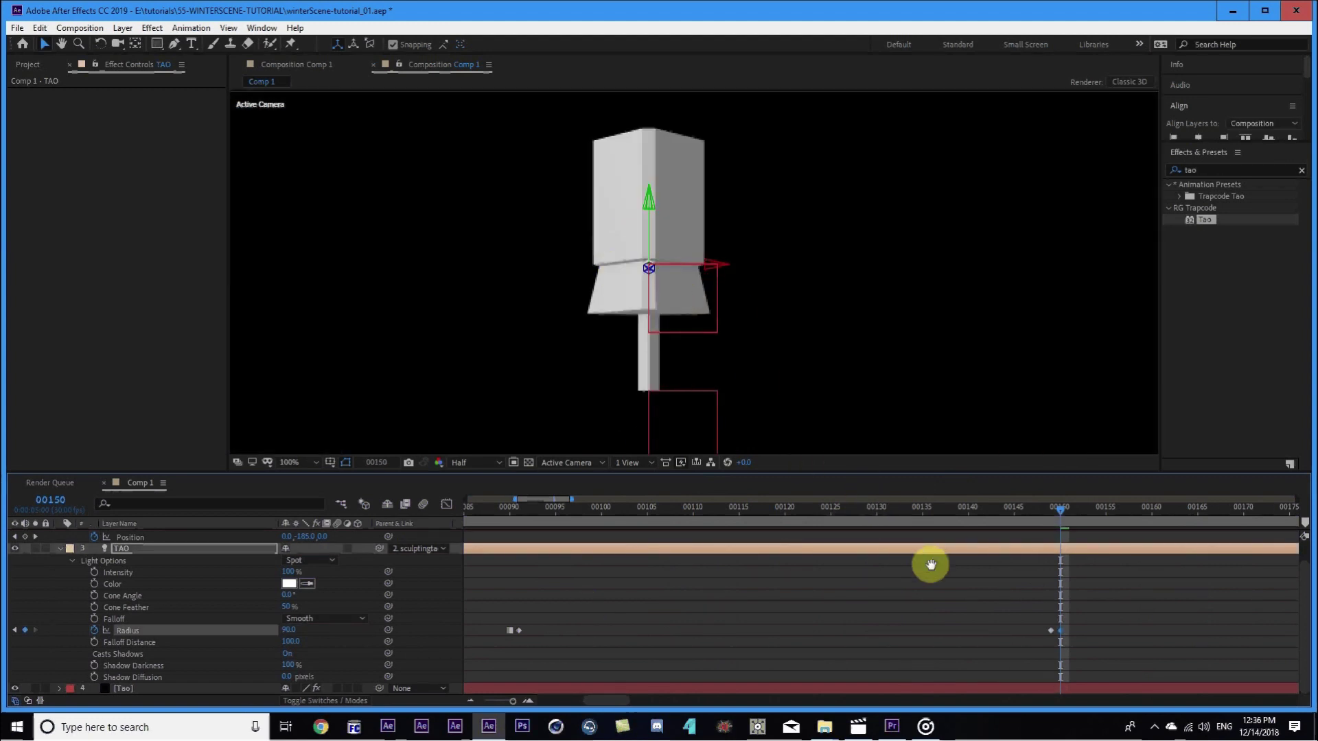
scroll(872, 577, "down", 4)
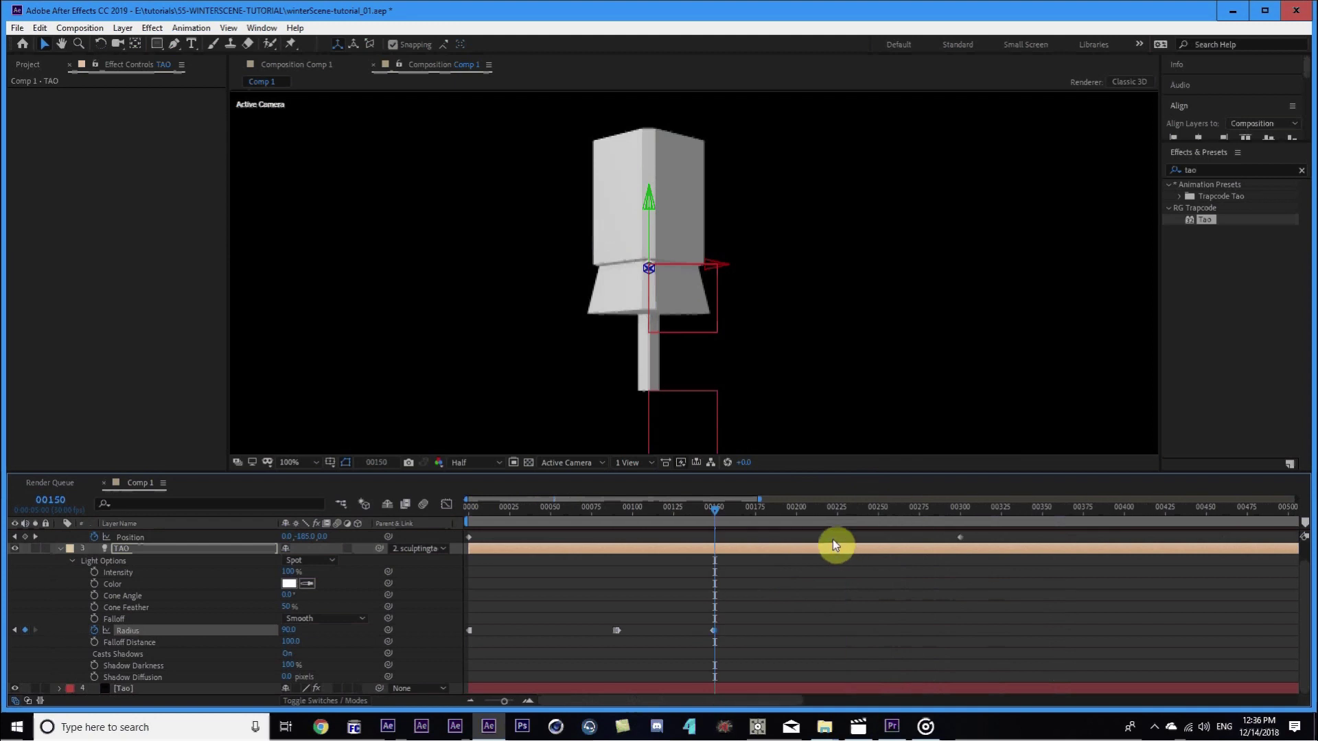
scroll(833, 540, "up", 2)
left_click_drag(746, 514, 879, 532)
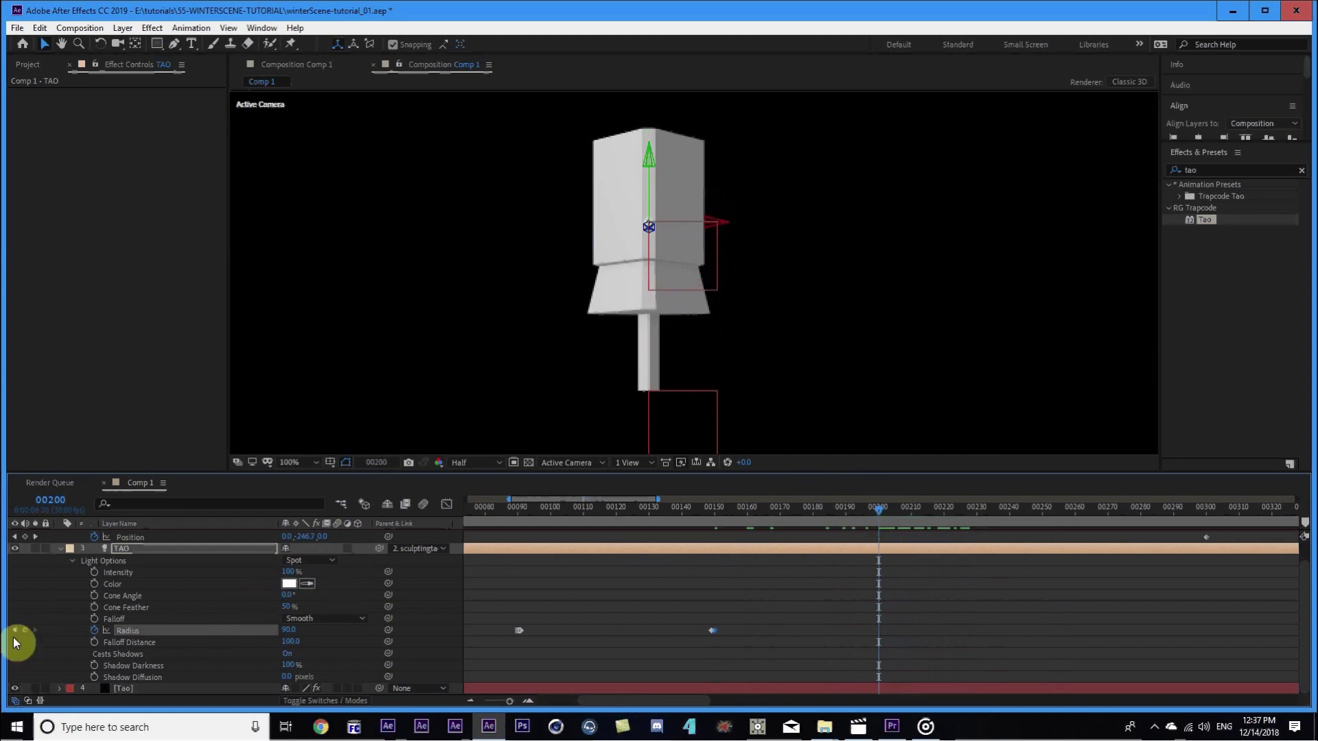
left_click(307, 639)
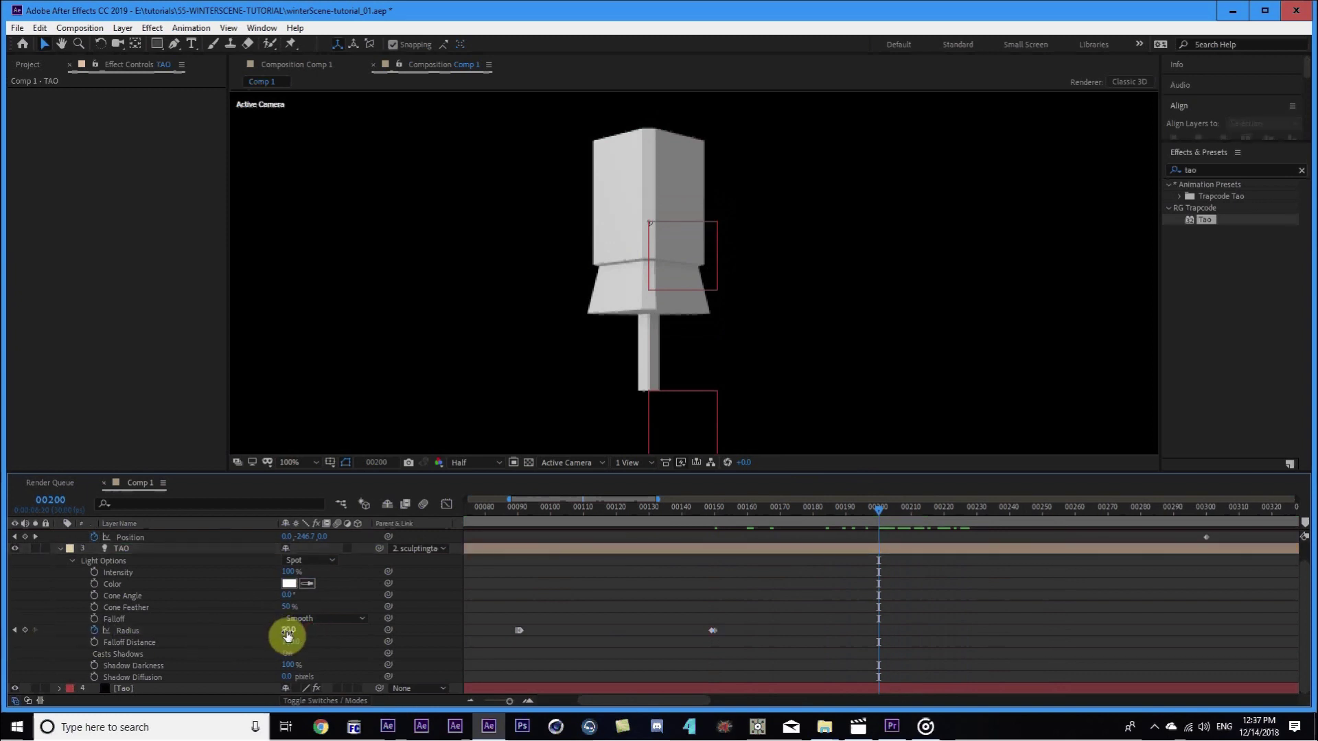
left_click(290, 629)
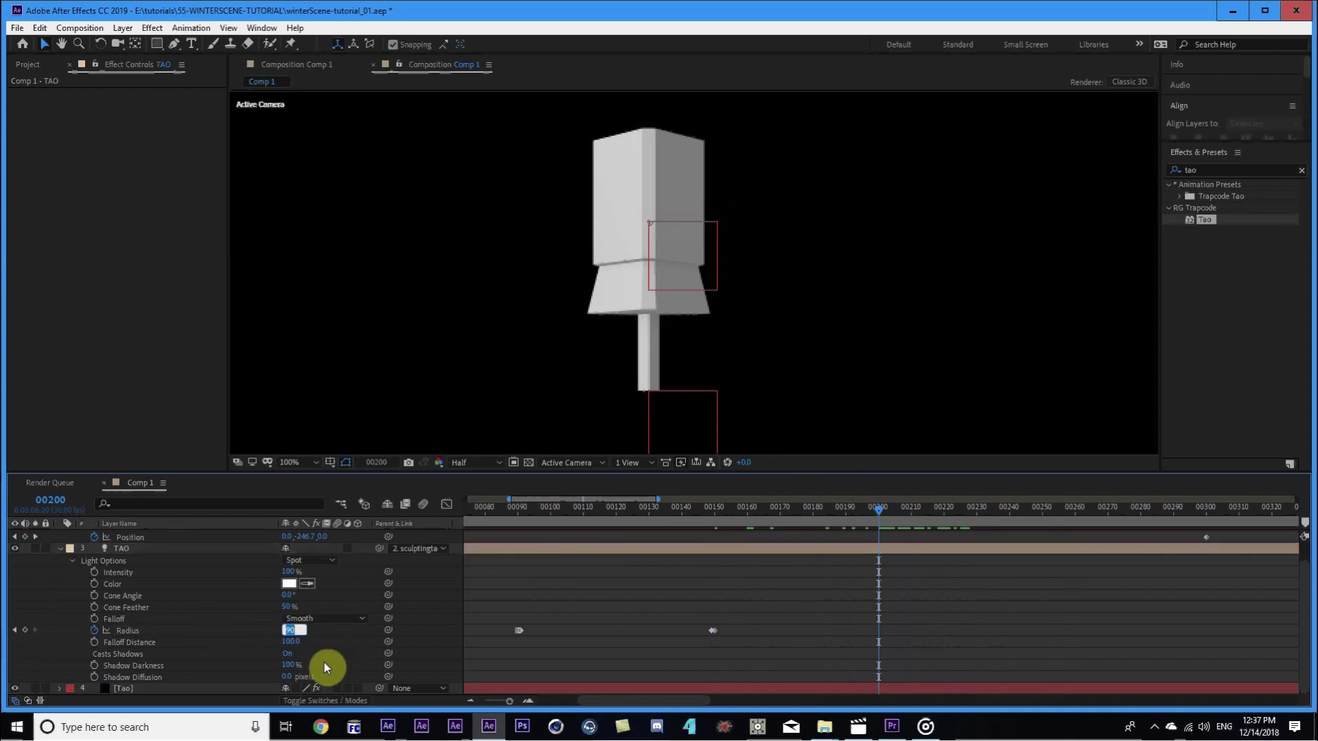
type("70")
key("Return")
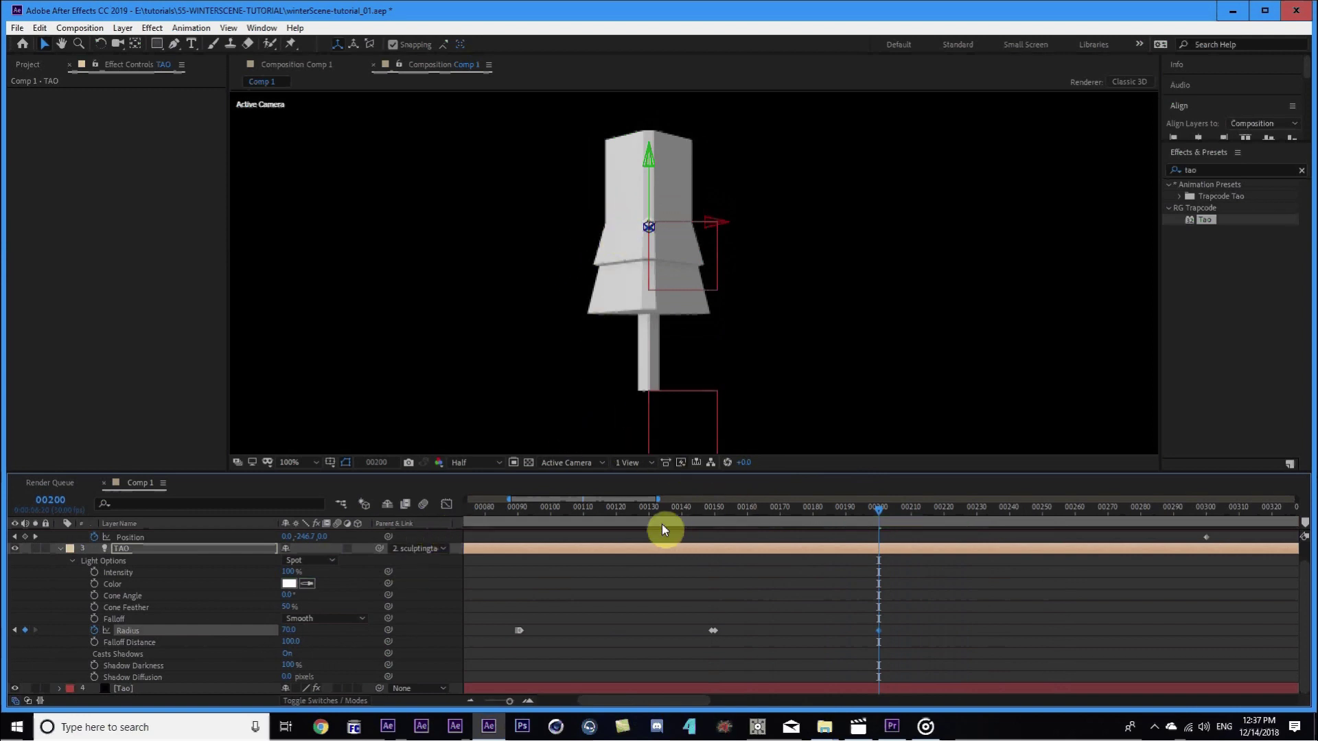
key("Page_Down")
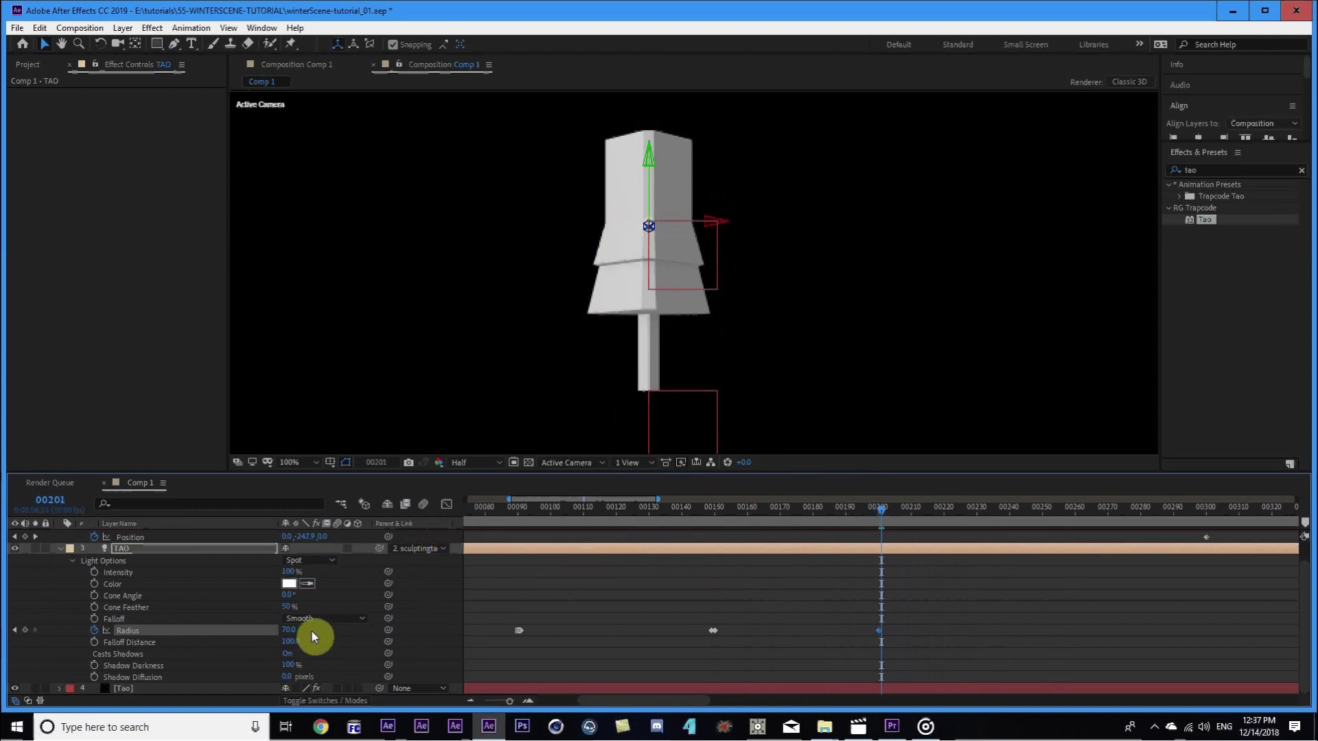
left_click_drag(291, 633, 508, 616)
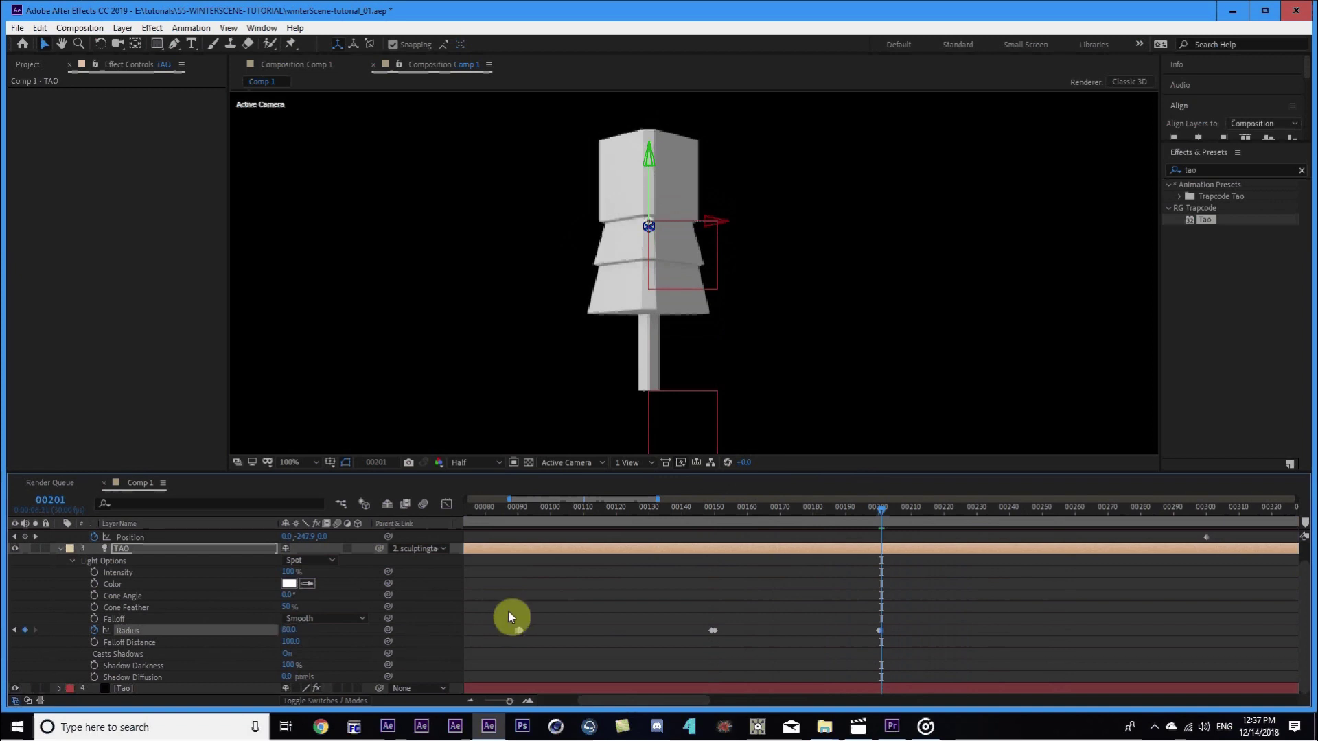
Add Radius keyframes to the TAO light with 60 at frame 245 and 70 at frame 246.
scroll(906, 618, "right", 3)
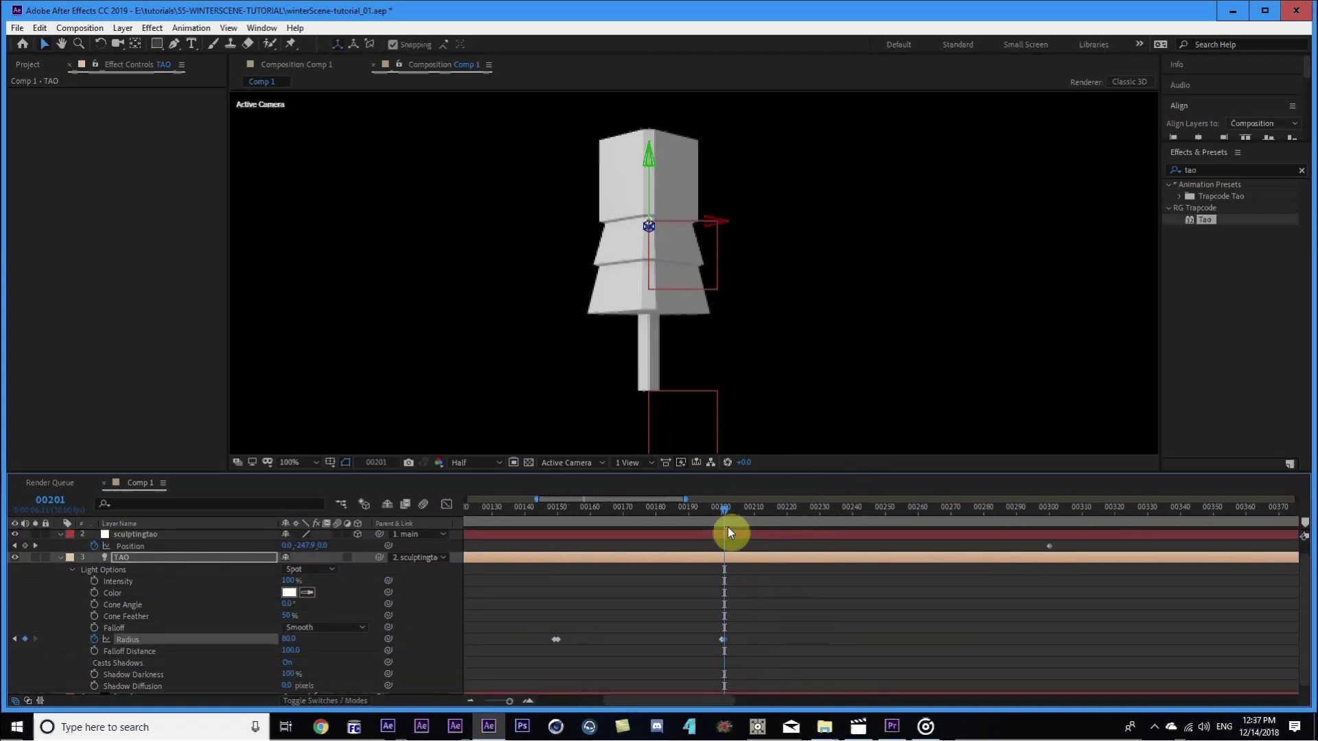
left_click_drag(727, 509, 873, 495)
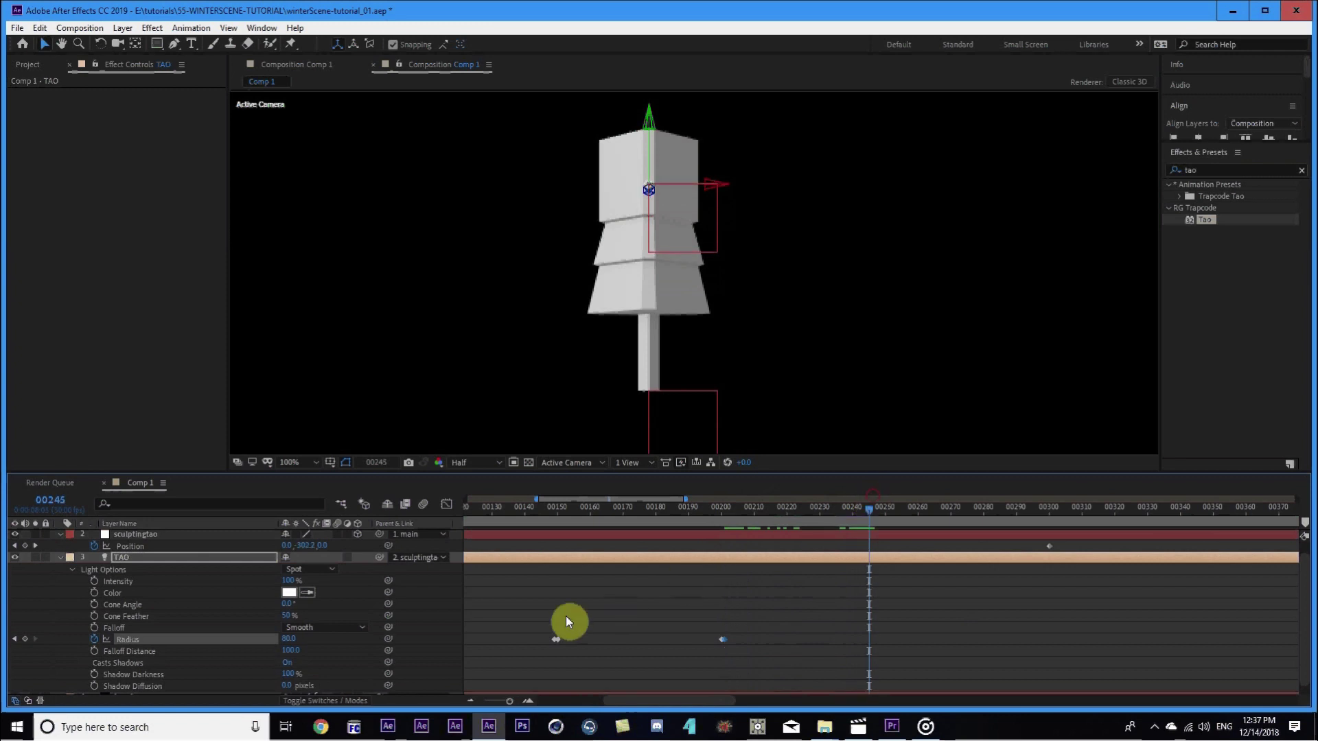
left_click(294, 640)
type("60")
key("Return")
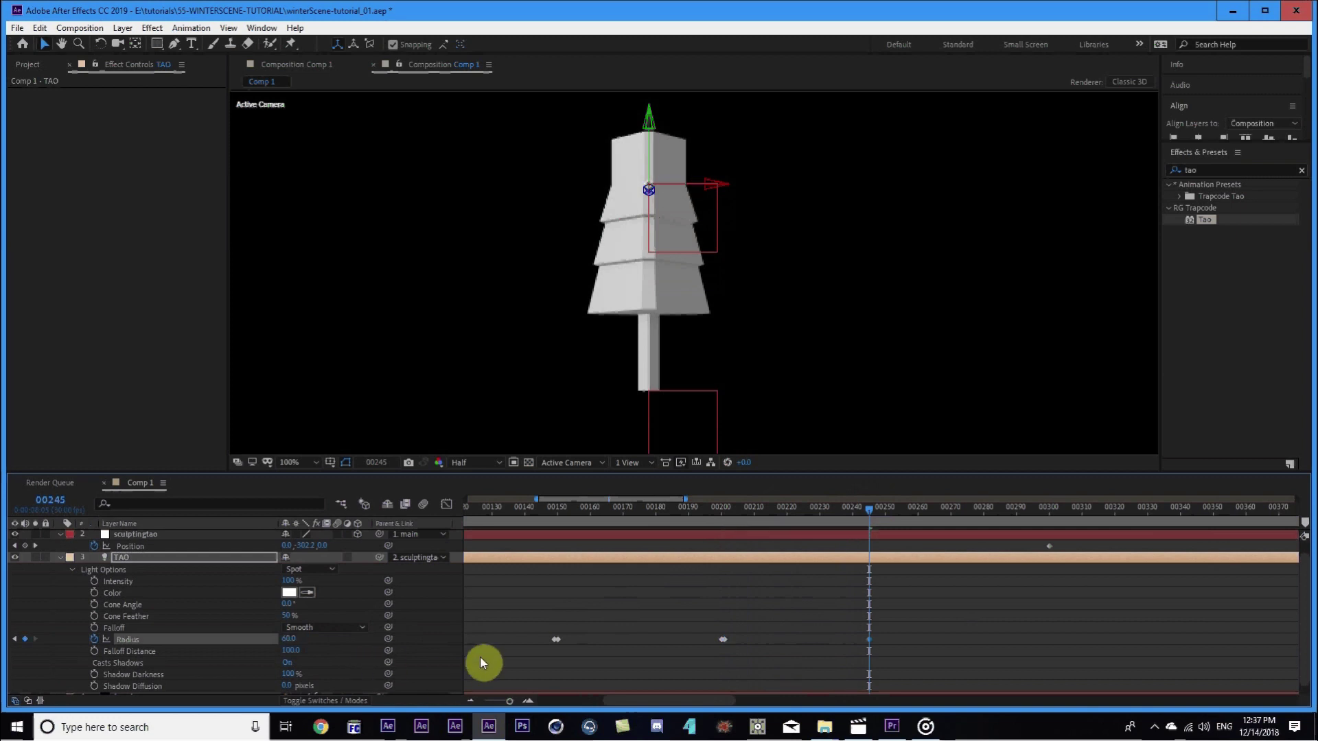
key("Page_Down")
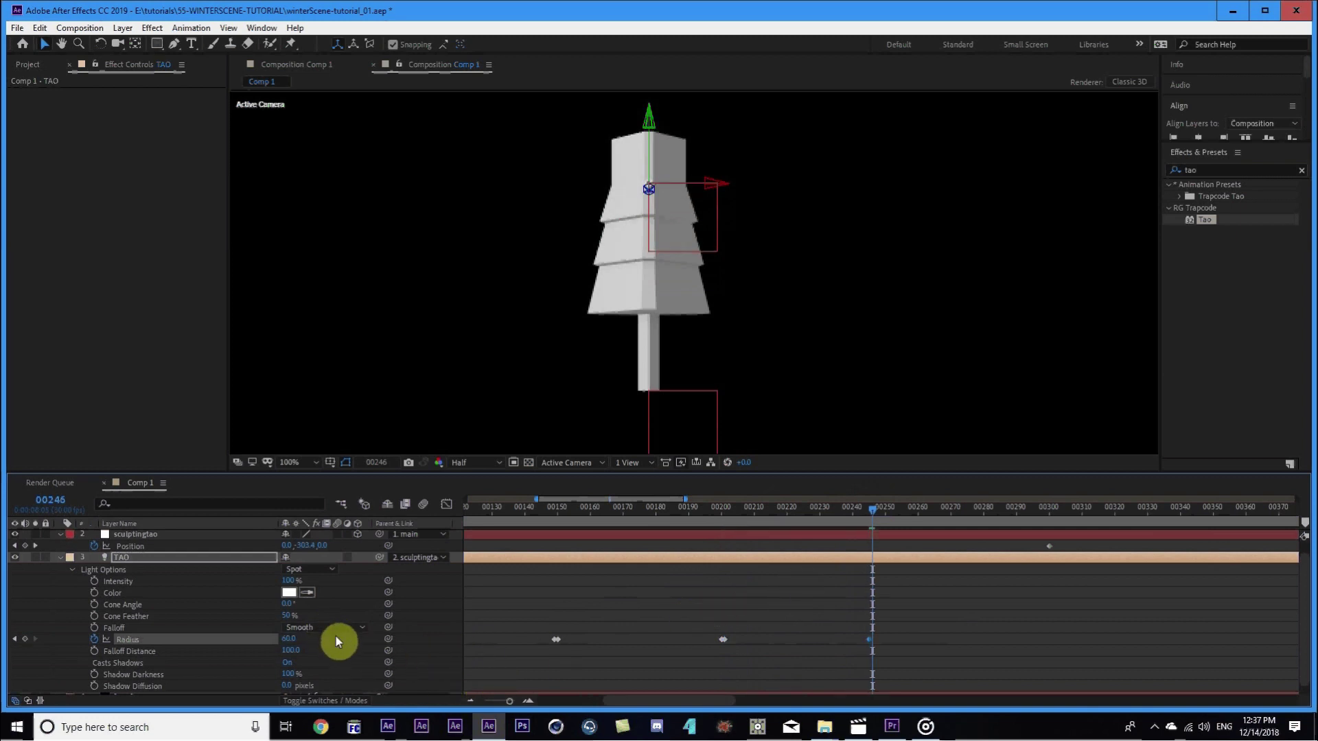
left_click(289, 641)
type("70")
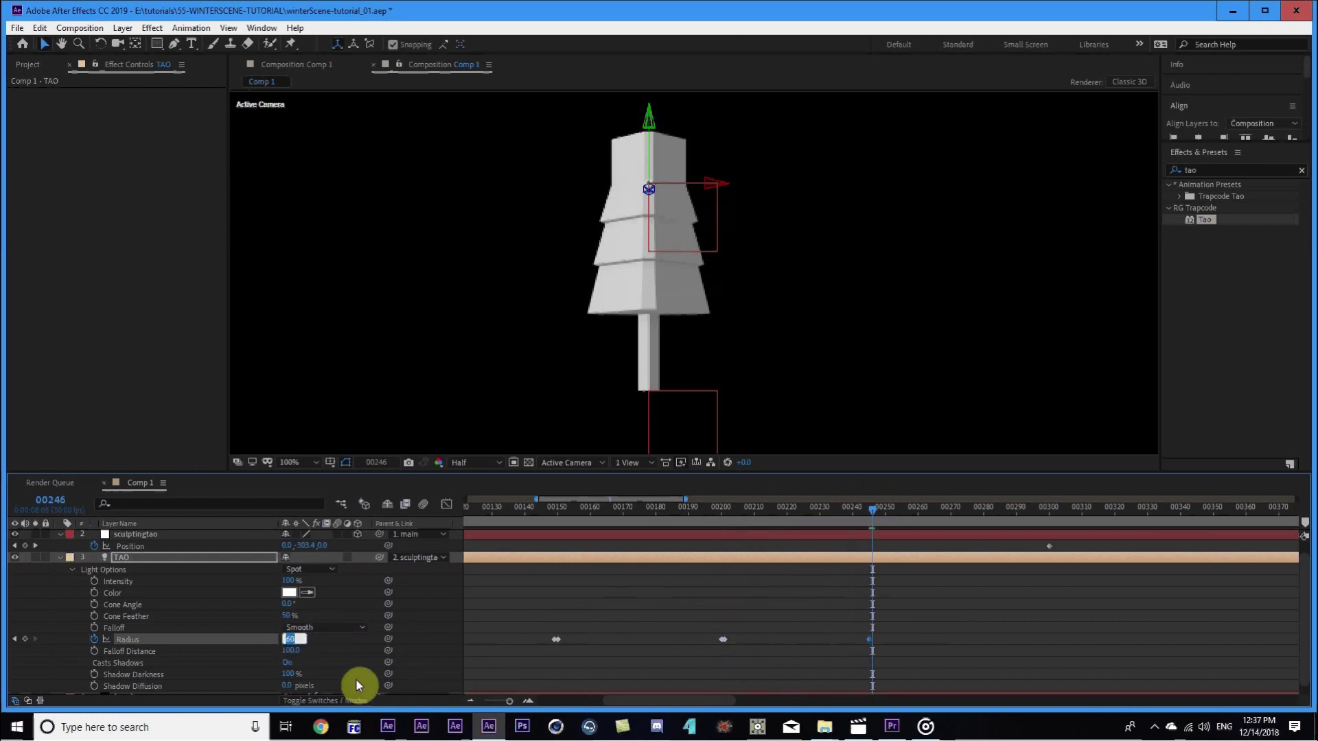
key("Return")
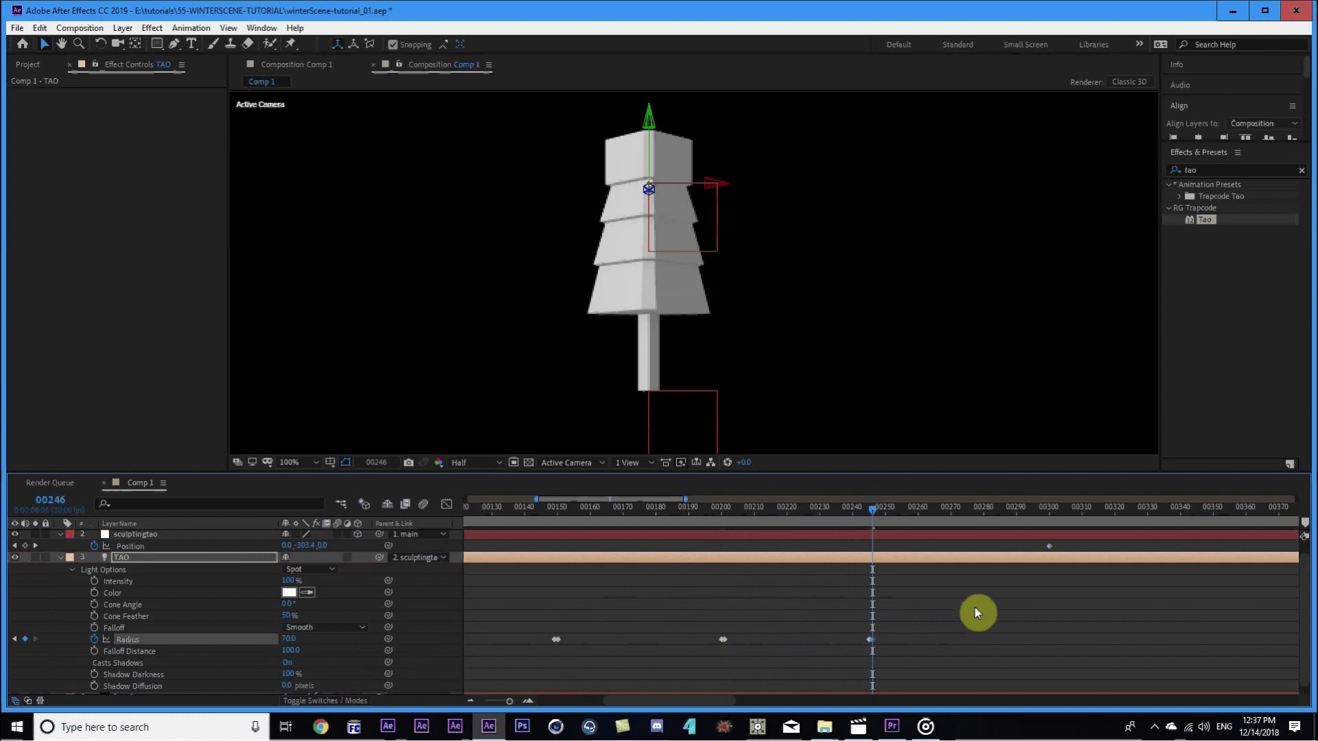
Add a Radius keyframe of 0 to the TAO light at frame 300 and hide the layer controls in the viewer.
left_click_drag(901, 512, 1049, 521)
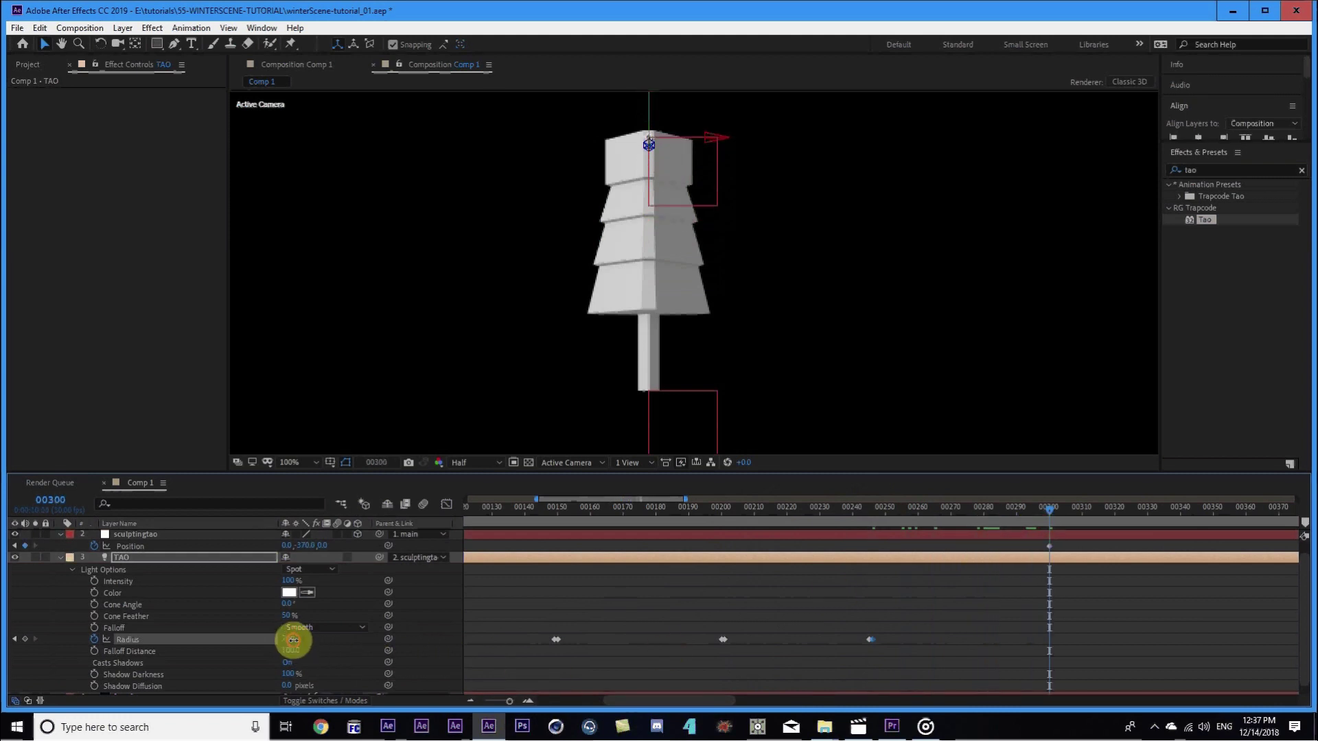
left_click(293, 641)
type("0")
key("Return")
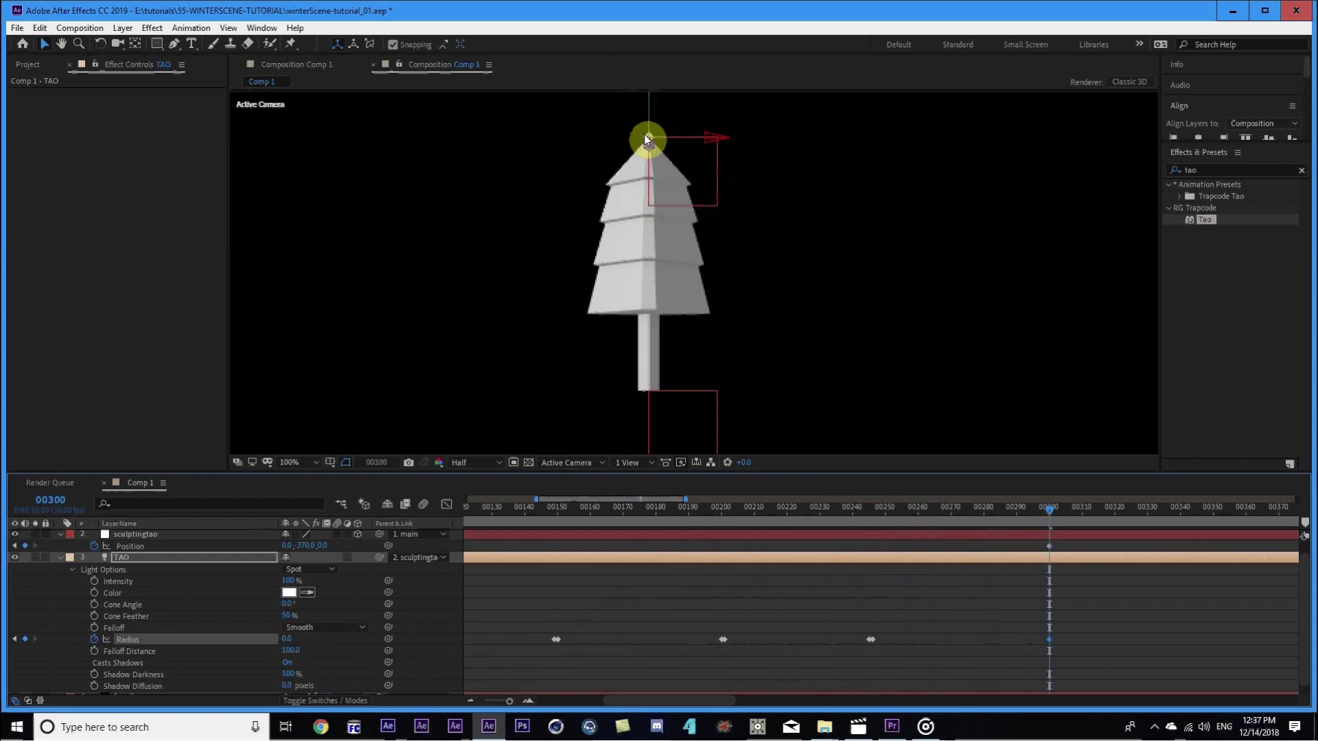
key("ctrl+shift+h")
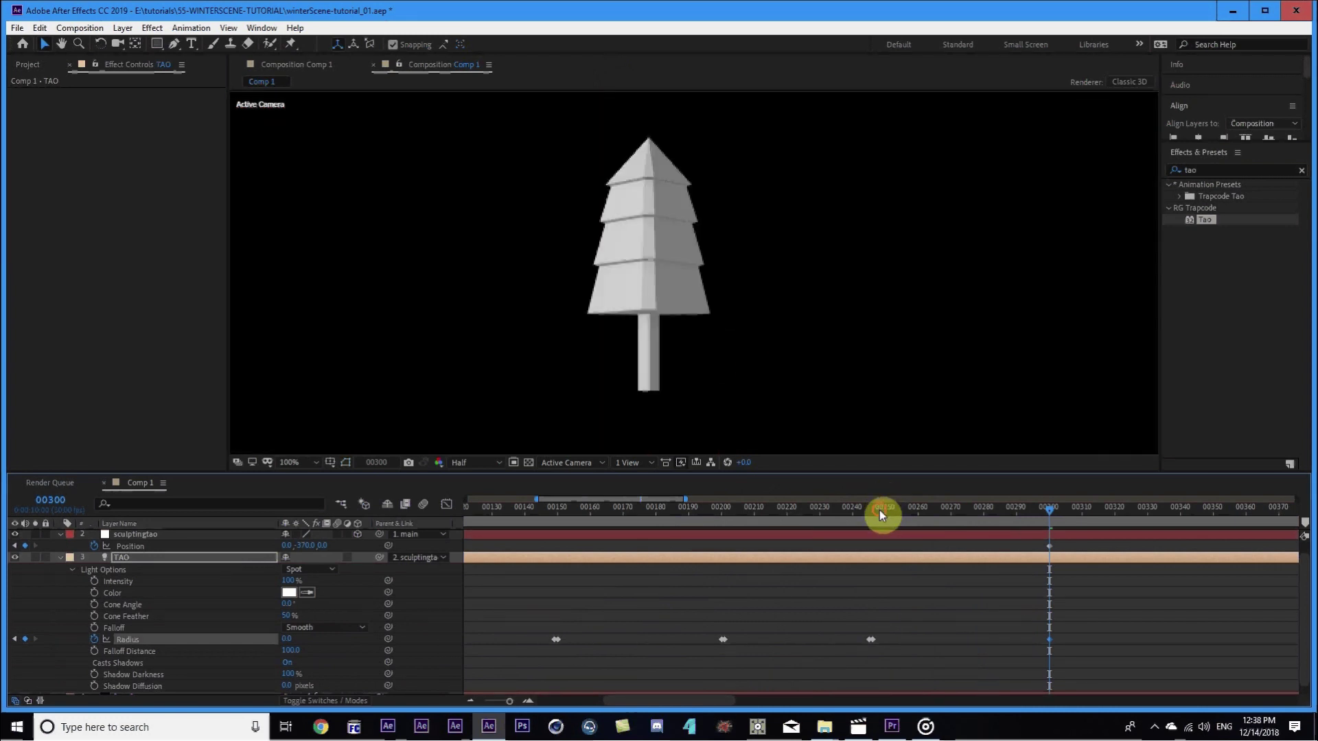
Lower the TAO light's first Radius keyframes of the pairs at frames 149, 200 and 245 together, reaching 62 at frame 149.
left_click_drag(880, 509, 717, 541)
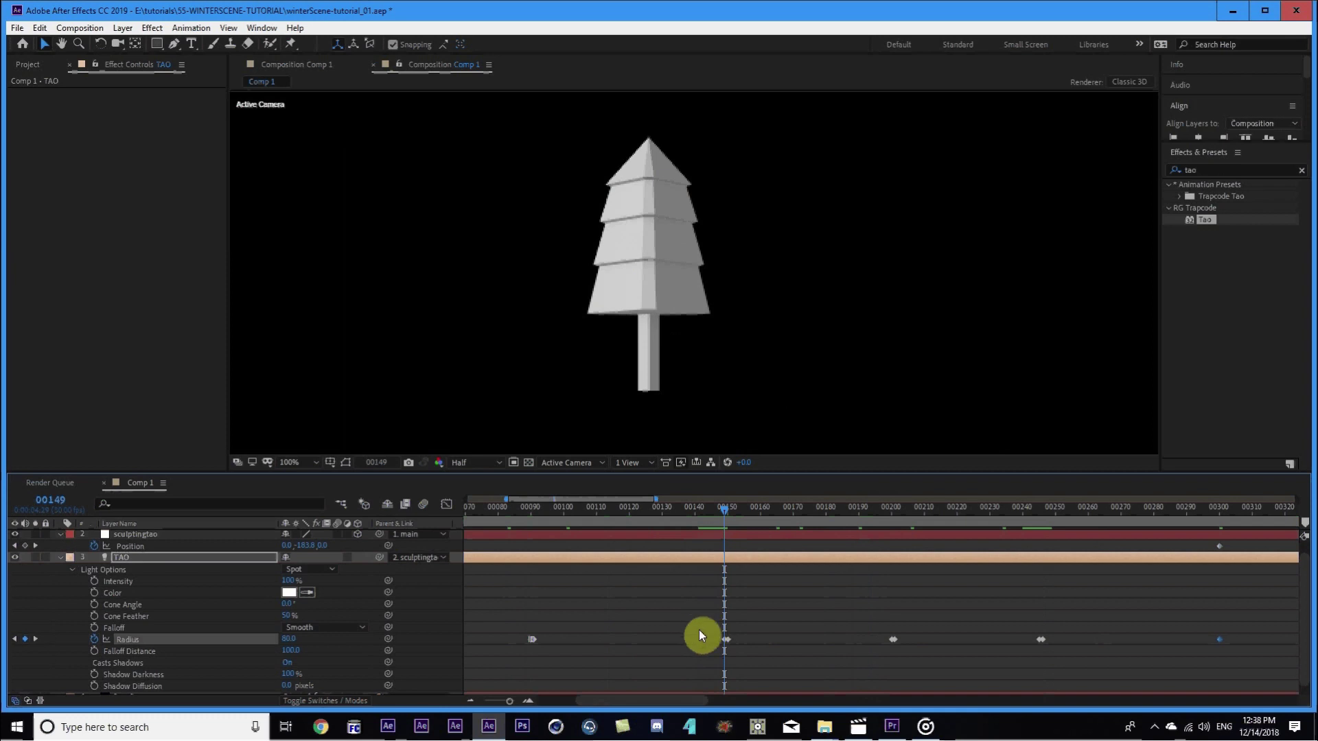
mouse_move(720, 504)
left_mouse_down()
mouse_move(612, 509)
mouse_move(711, 513)
left_mouse_up()
left_click_drag(709, 634, 728, 654)
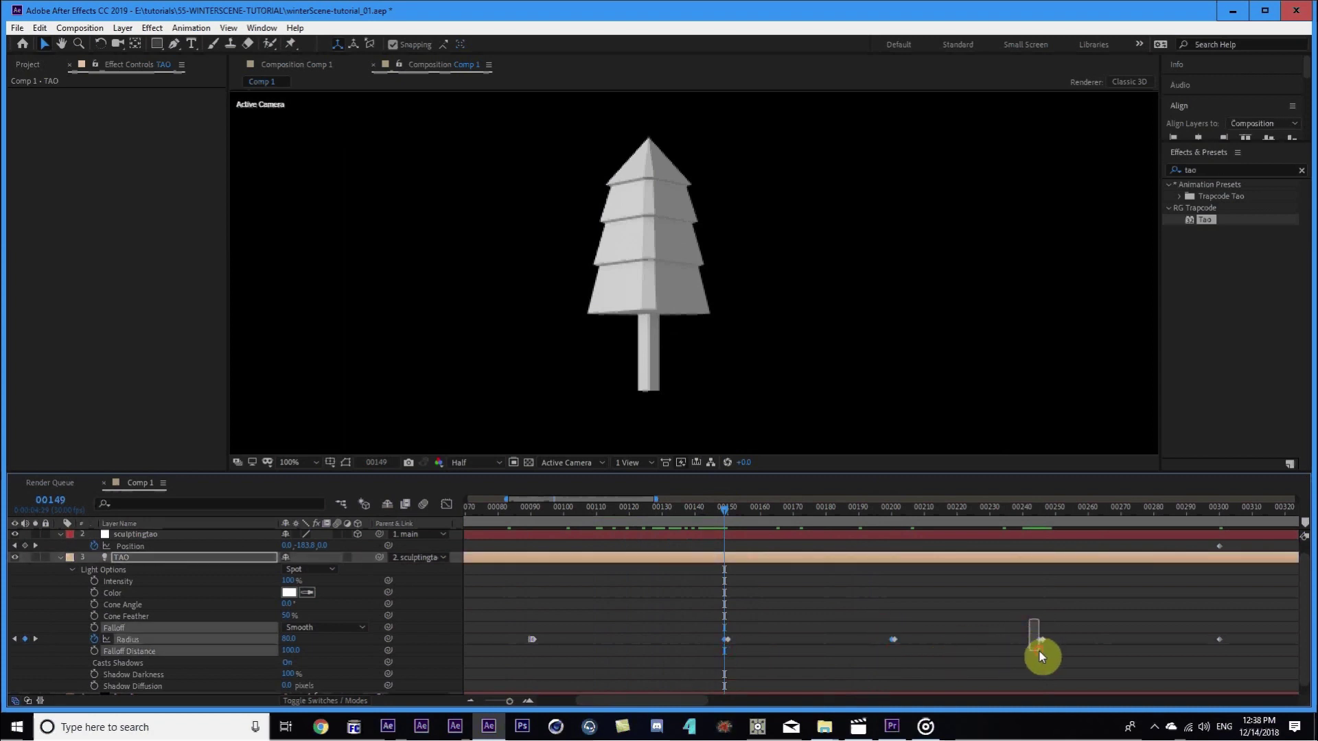
left_click_drag(1039, 650, 1040, 652)
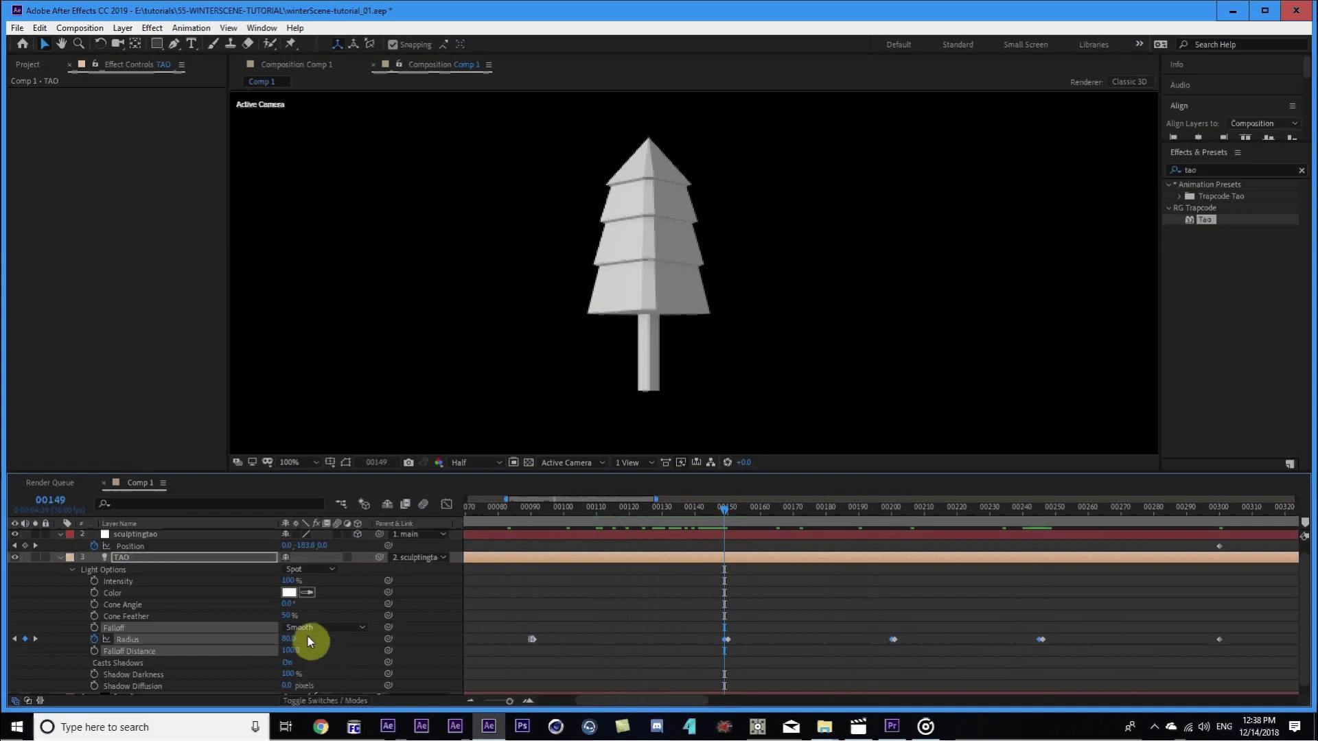
left_click_drag(294, 643, 282, 640)
Compress the spacing of the TAO light's Radius keyframe pairs from frame 90 onward so the last pair falls at frame 225.
left_click_drag(1082, 624, 517, 648)
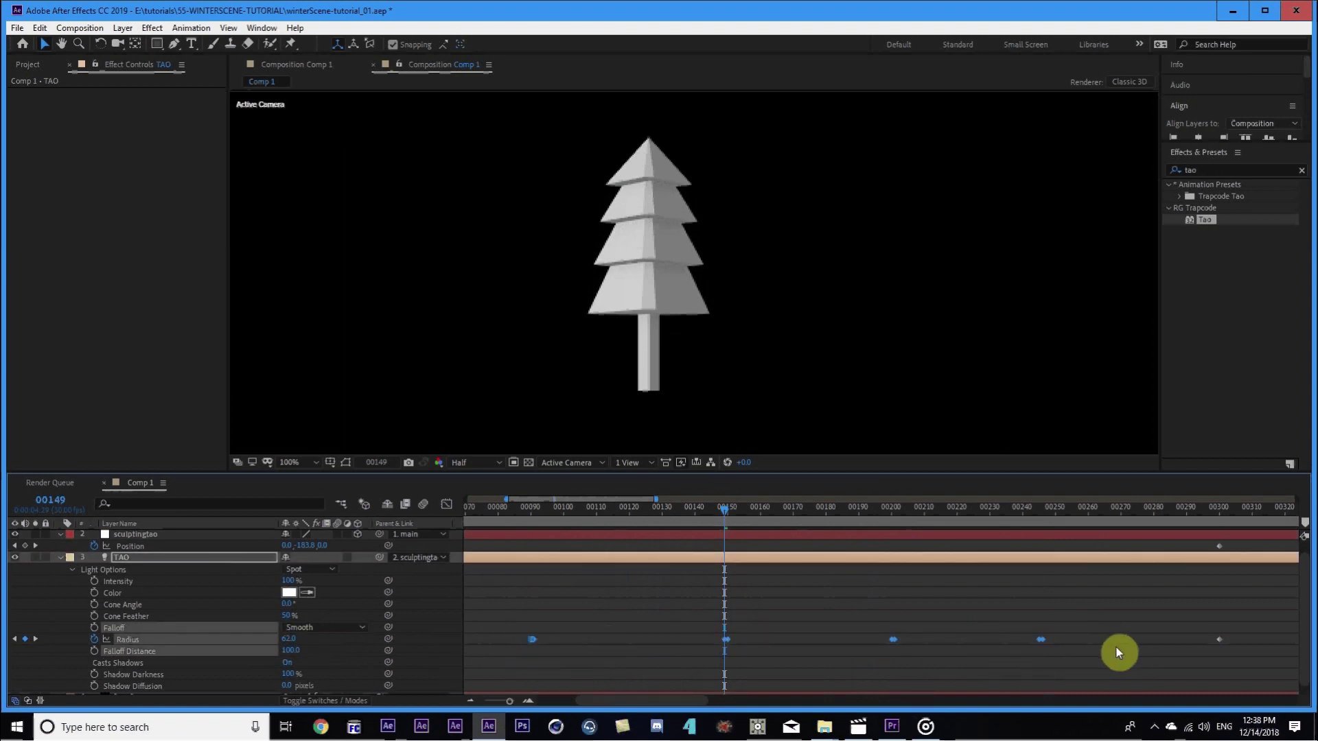
left_click_drag(1042, 637, 972, 644)
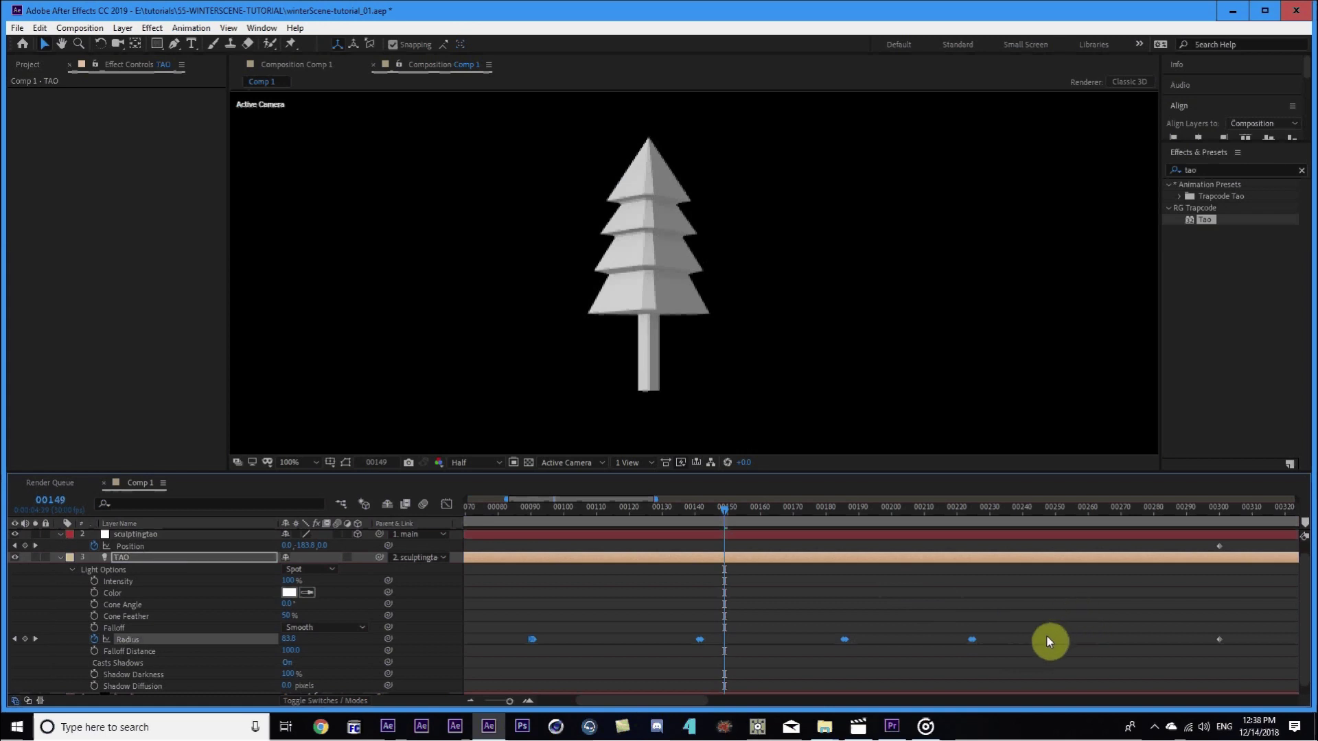
left_click_drag(970, 509, 983, 512)
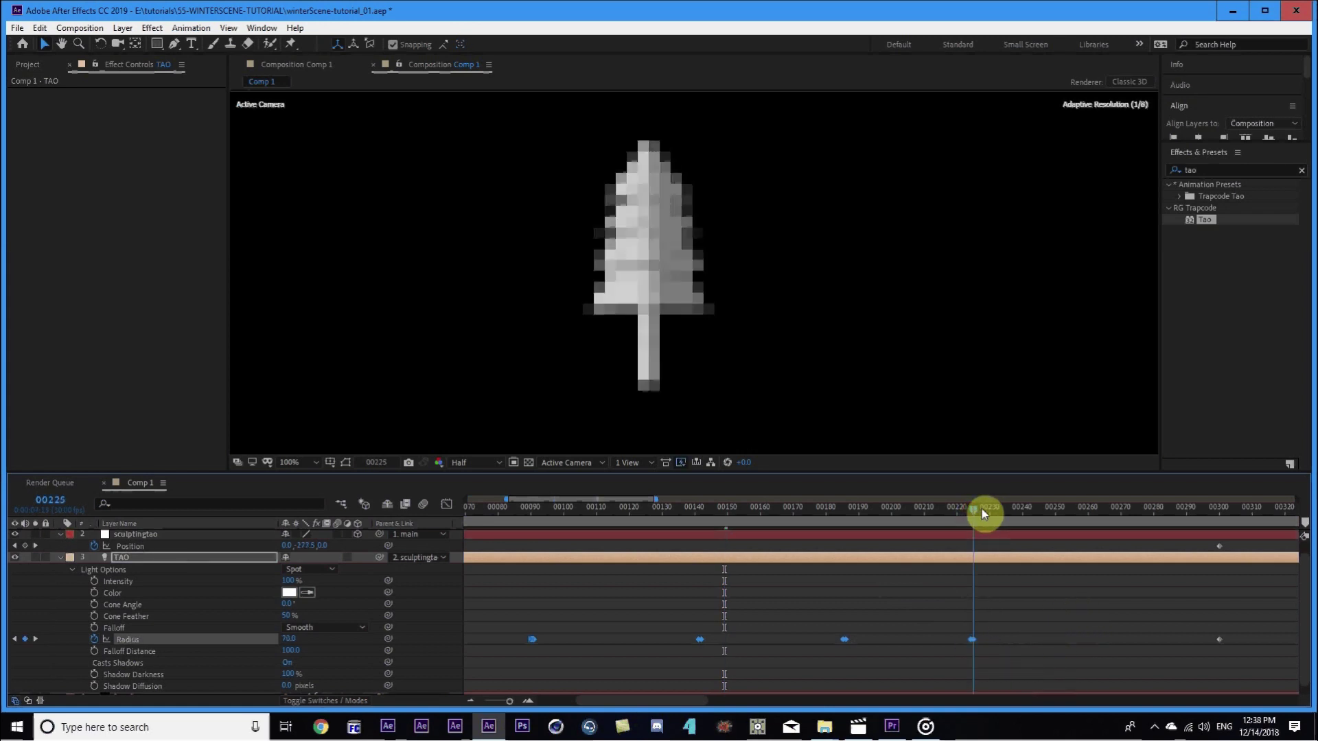
left_click(906, 587)
Add a pair of Radius keyframes to the TAO light at frames 257 and 258, reducing the radius at frame 257 for another tier.
left_click_drag(991, 506, 1072, 508)
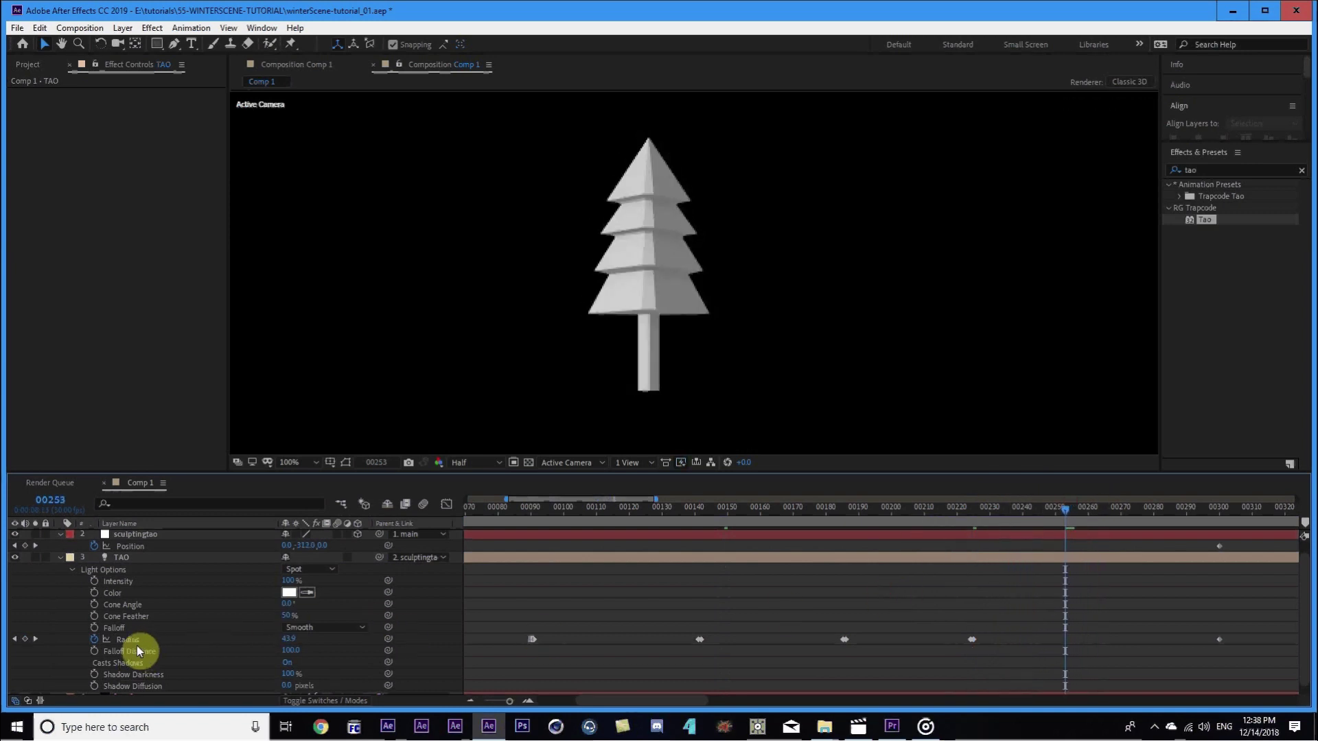
key("Page_Down")
key("Page_Down")
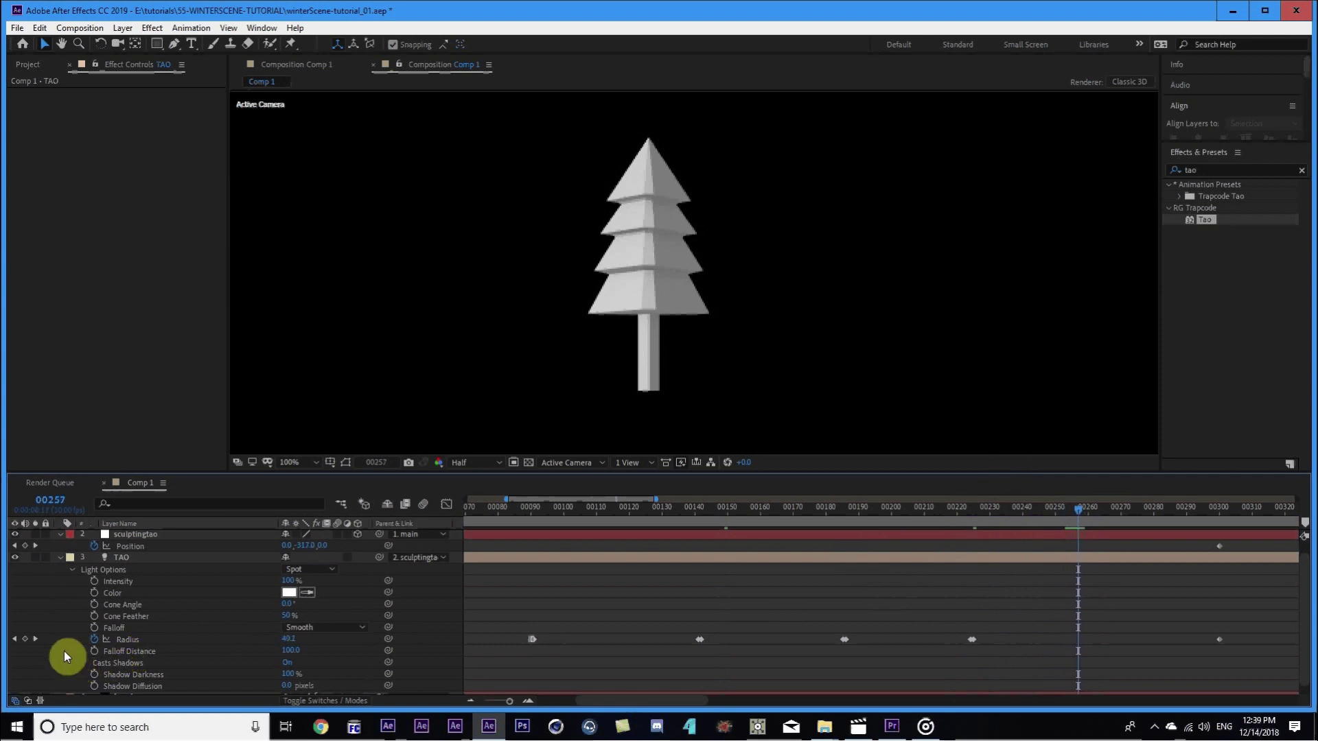
left_click(23, 639)
key("Page_Down")
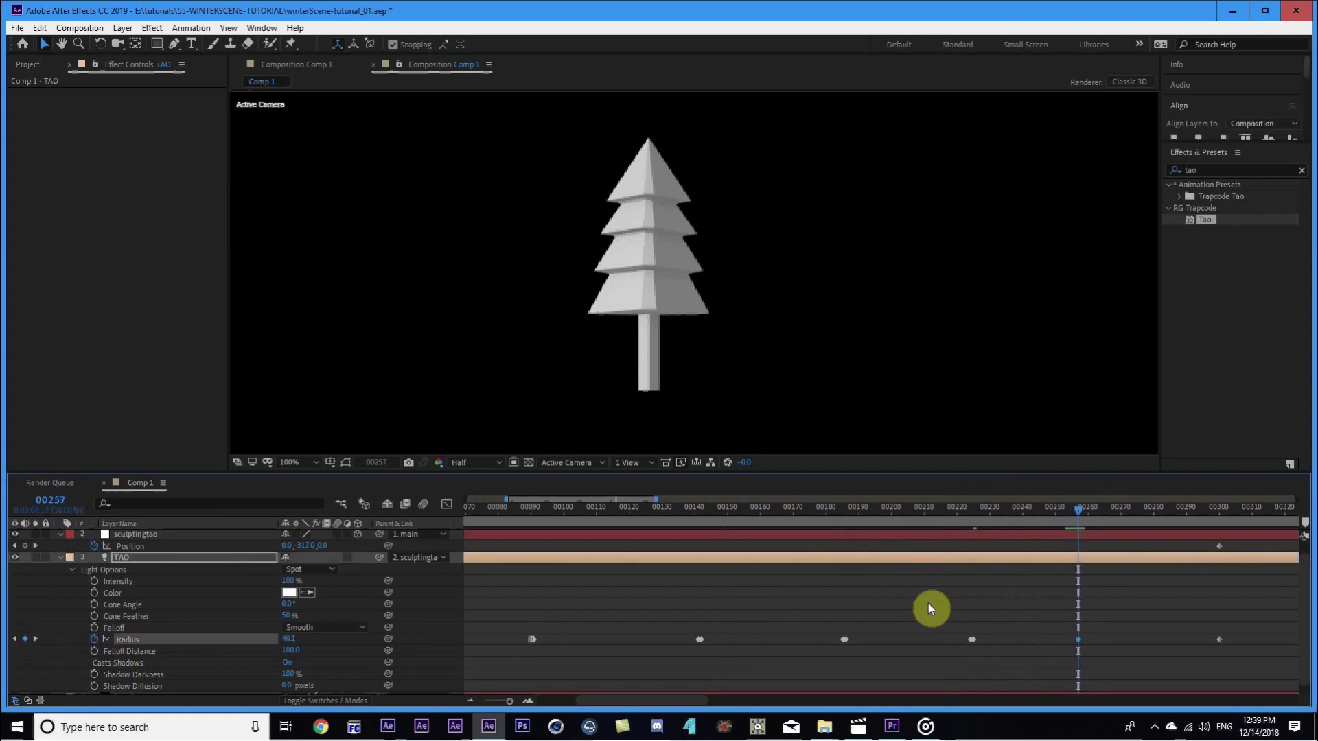
left_click_drag(286, 639, 283, 639)
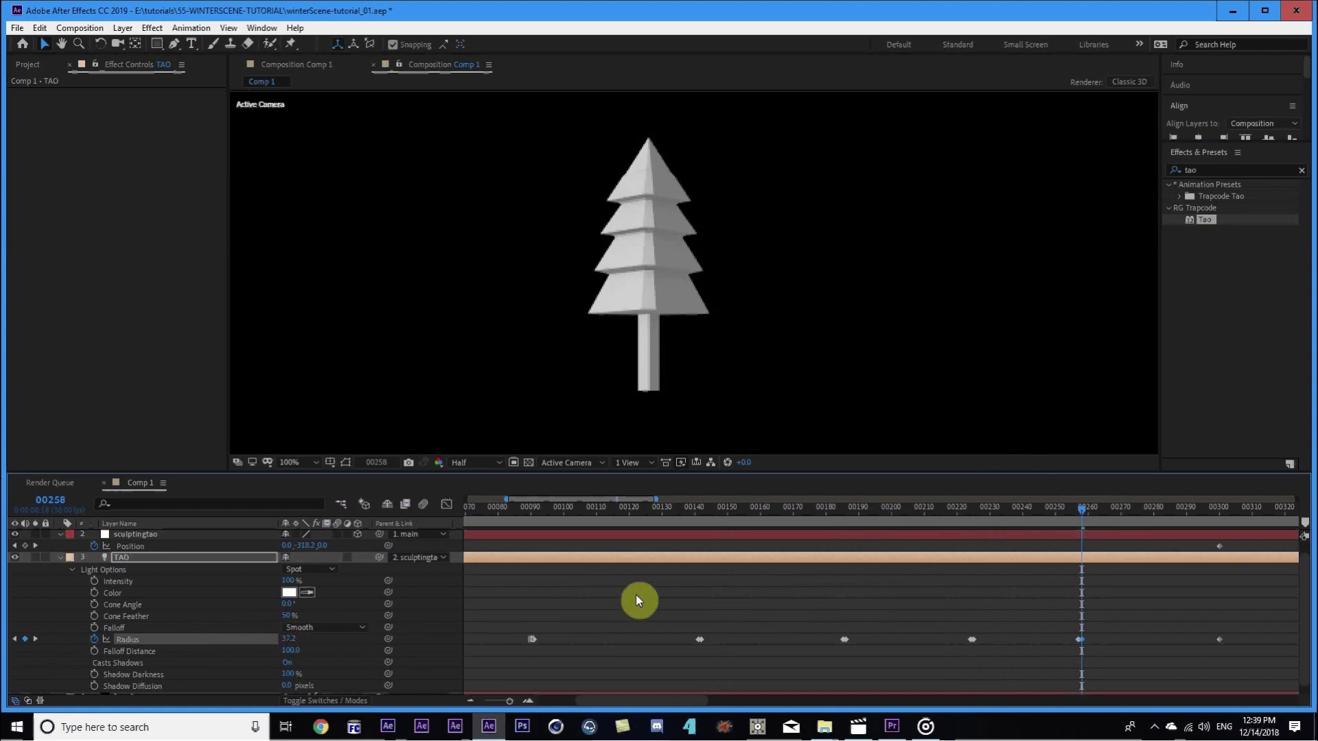
left_click(24, 639)
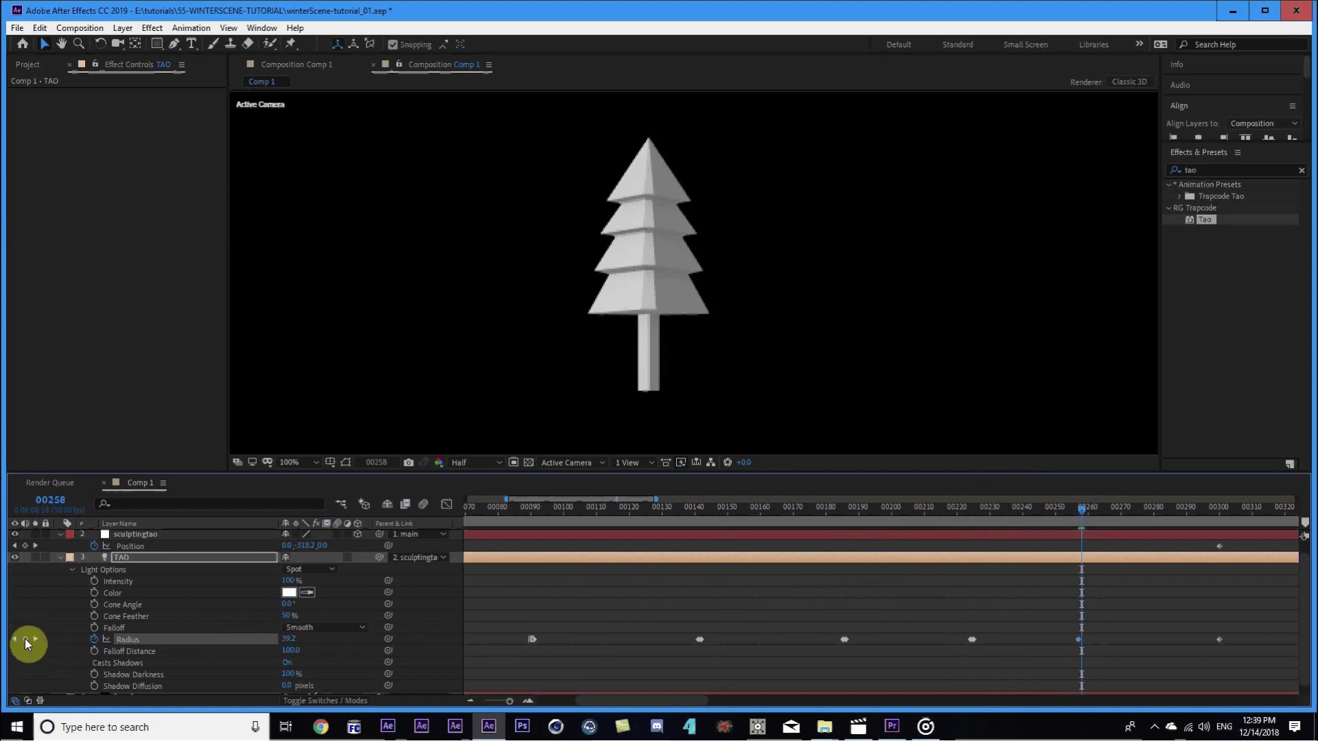
key("Page_Up")
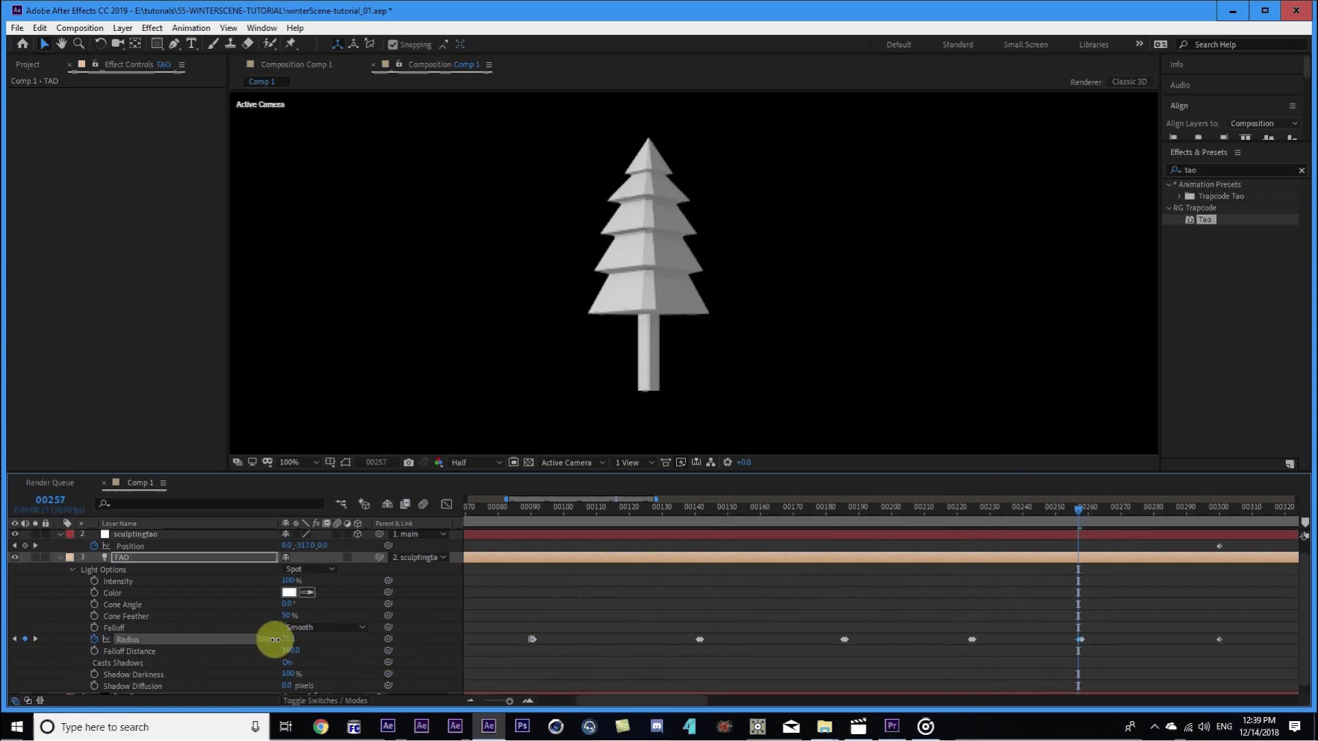
left_click_drag(275, 640, 274, 640)
Adjust the Radius keyframe at frame 258 and move the new keyframe pair to about frame 261.
mouse_move(1095, 503)
left_mouse_down()
mouse_move(1136, 499)
mouse_move(1093, 507)
left_mouse_up()
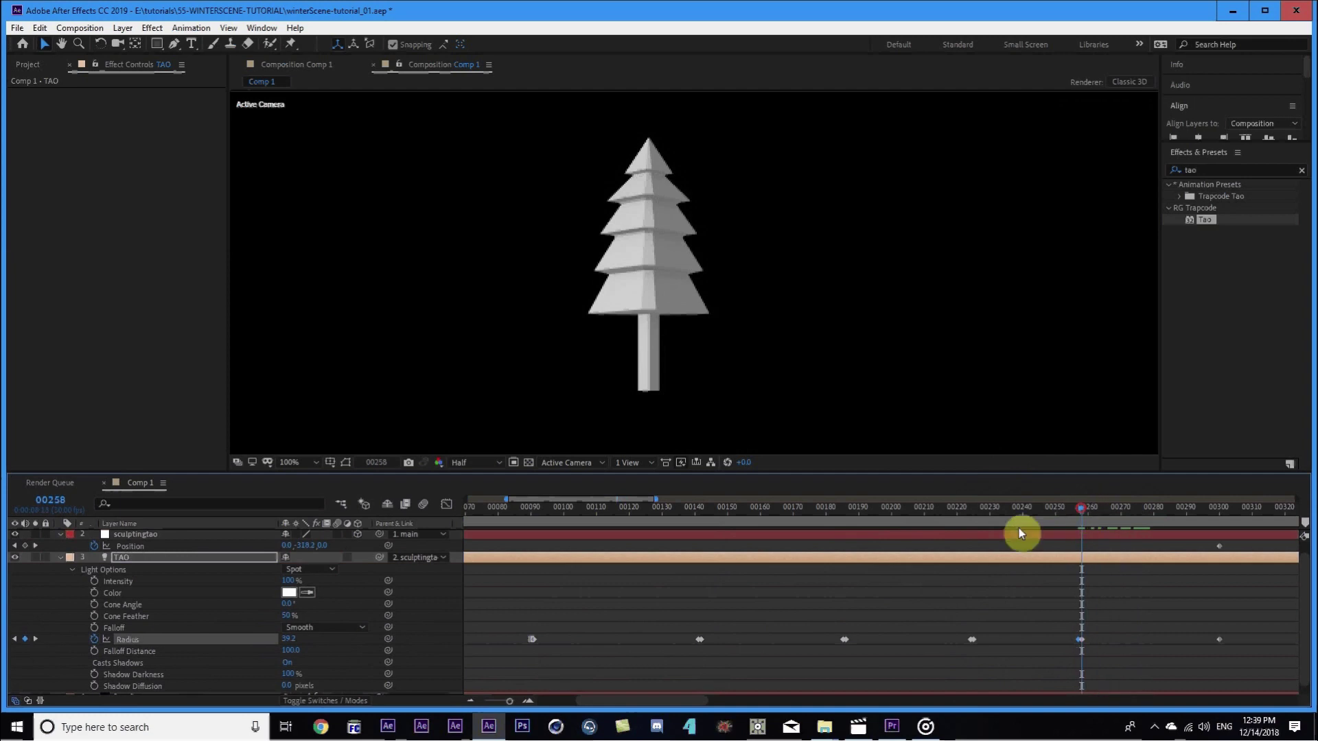
mouse_move(295, 639)
left_mouse_down()
mouse_move(284, 639)
mouse_move(303, 637)
mouse_move(294, 627)
left_mouse_up()
left_click_drag(1122, 633, 1095, 645)
left_click(1020, 626)
key("comma")
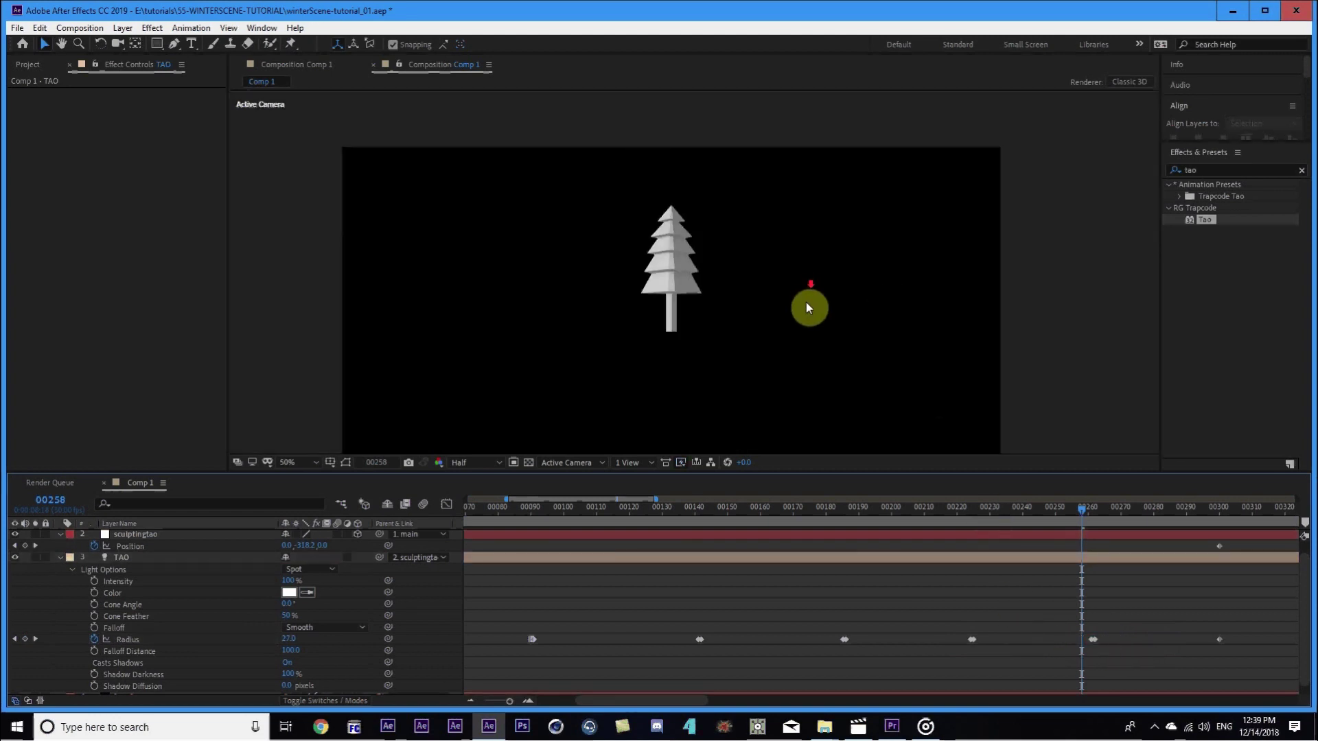
key("period")
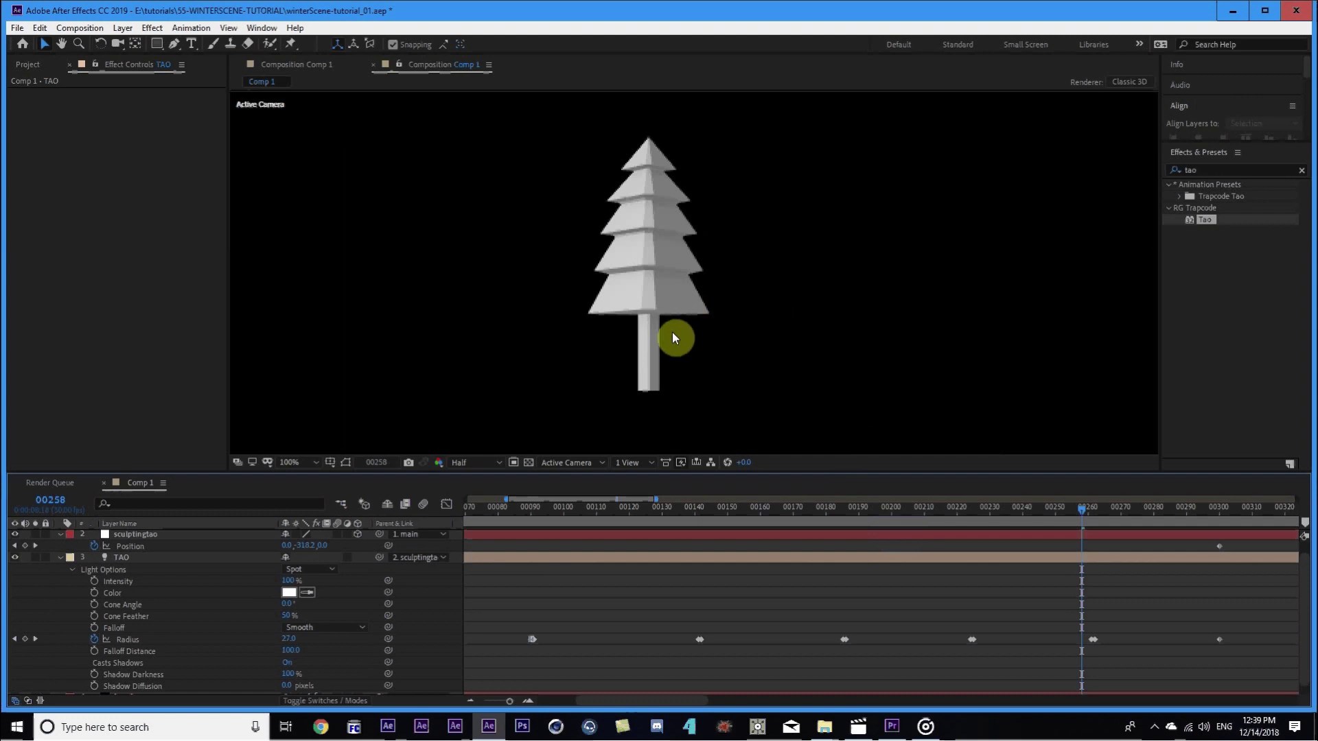
key("comma")
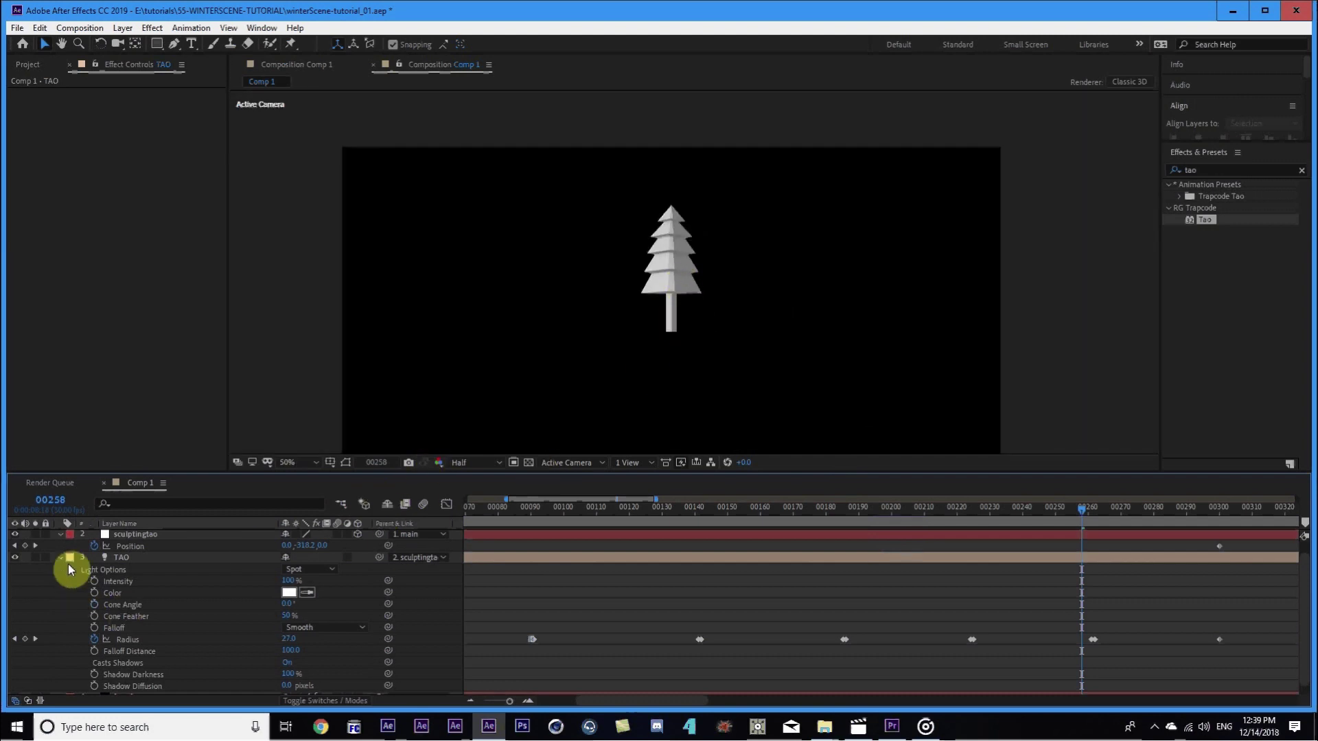
Set Sides to 6 in the Tao effect's Segment settings and switch the viewer resolution to Full.
left_click(59, 534)
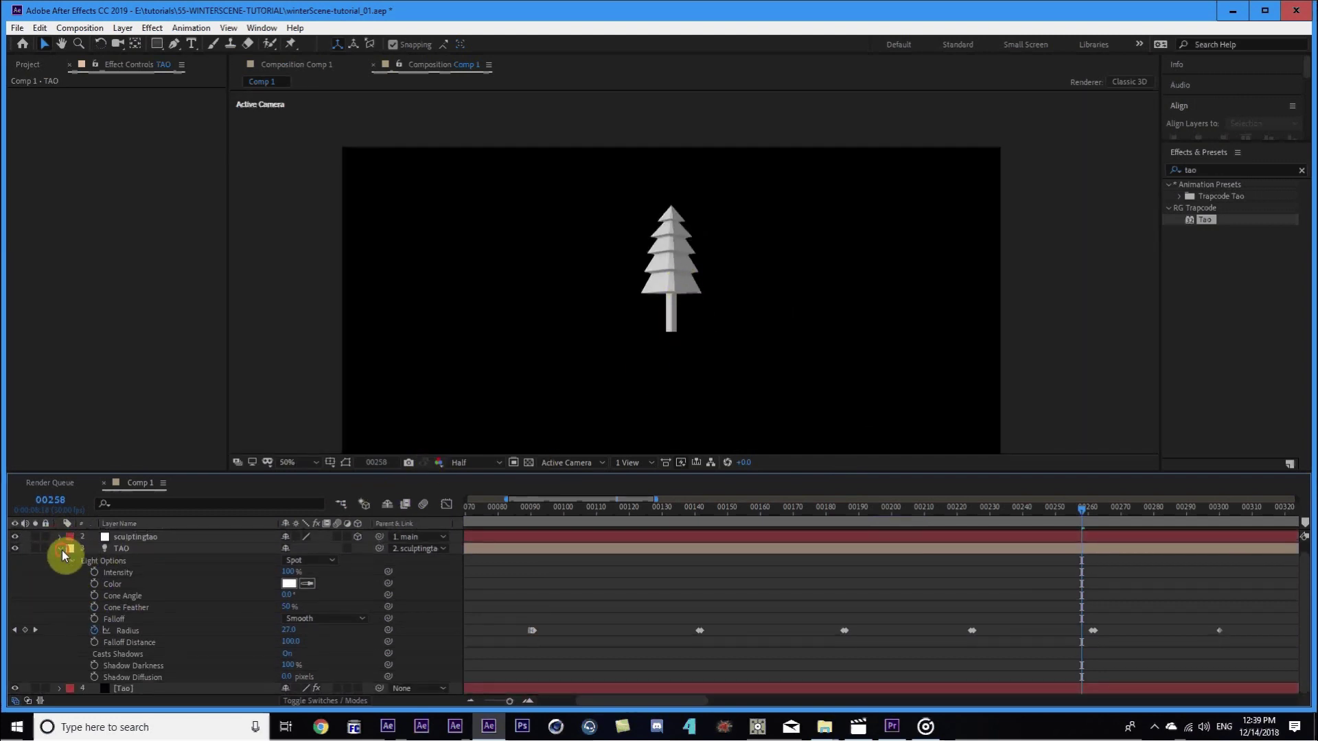
left_click(60, 547)
left_click(129, 567)
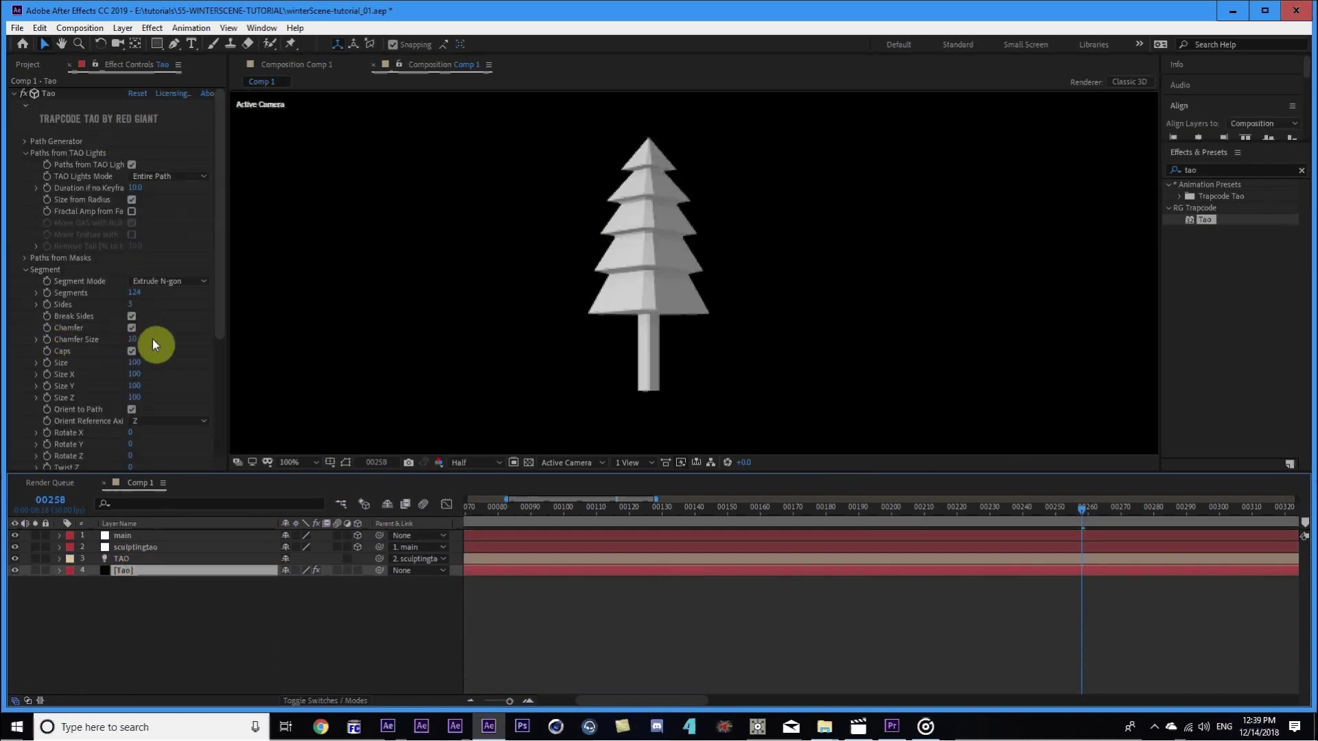
left_click_drag(130, 307, 154, 308)
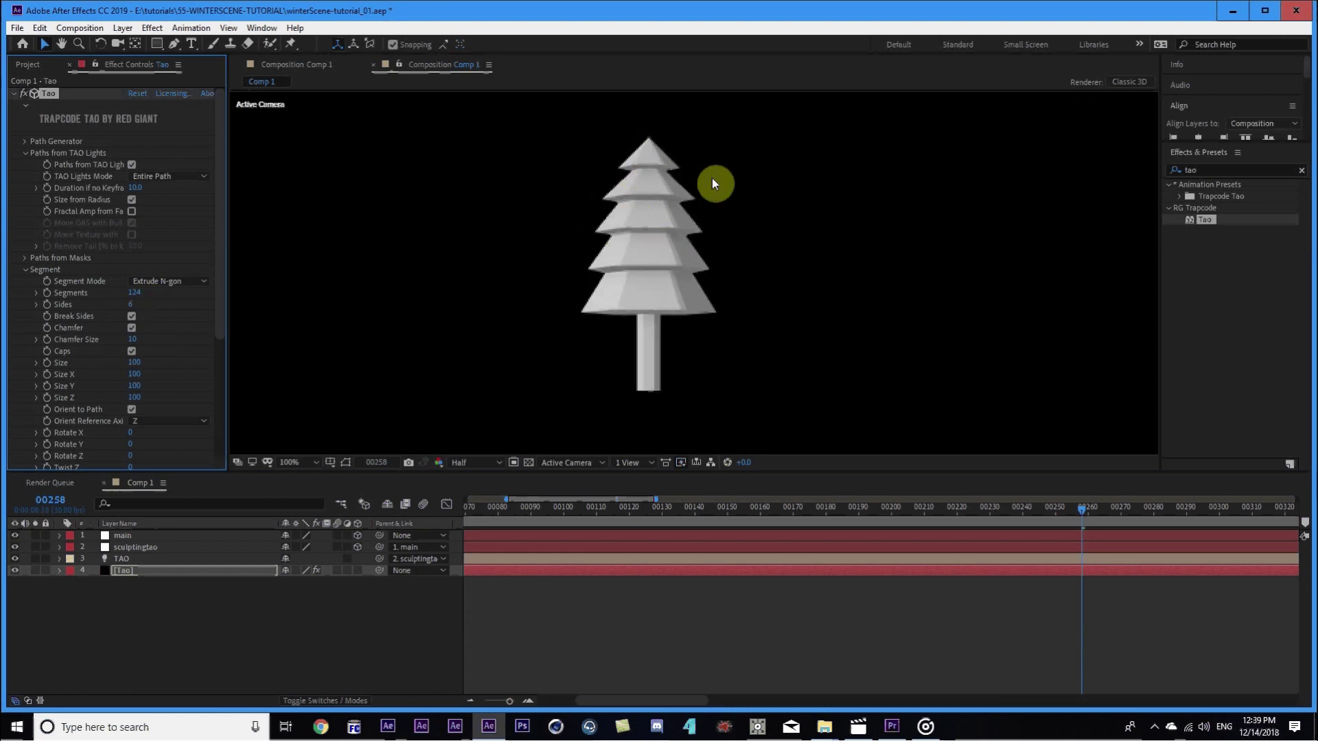
scroll(693, 209, "up", 1)
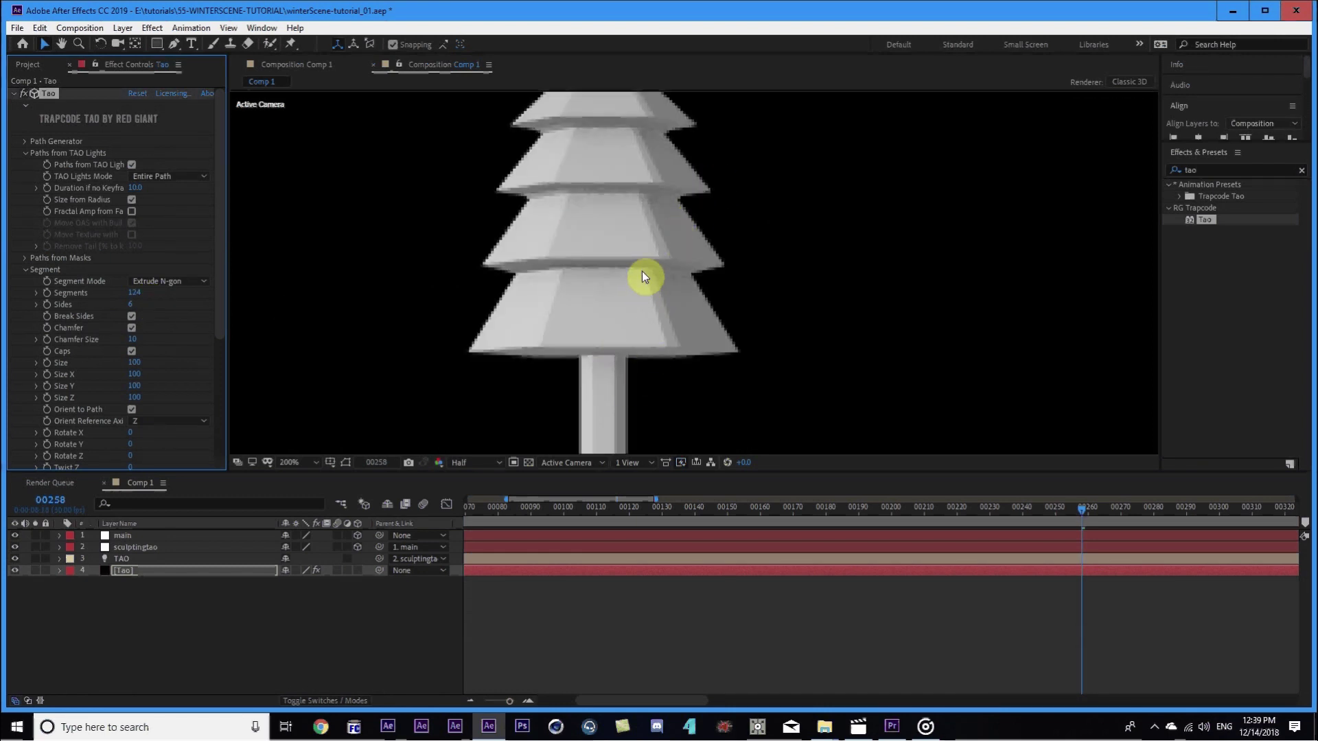
left_click(497, 463)
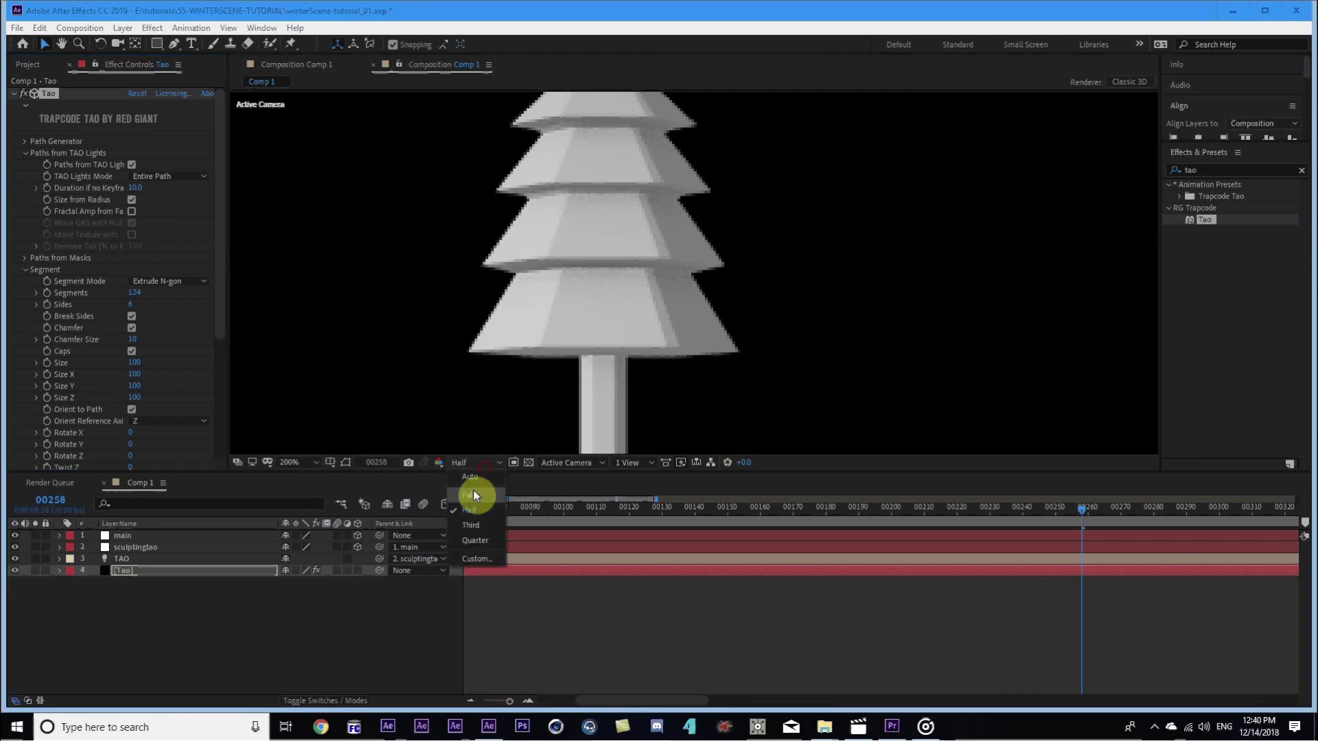
left_click(473, 489)
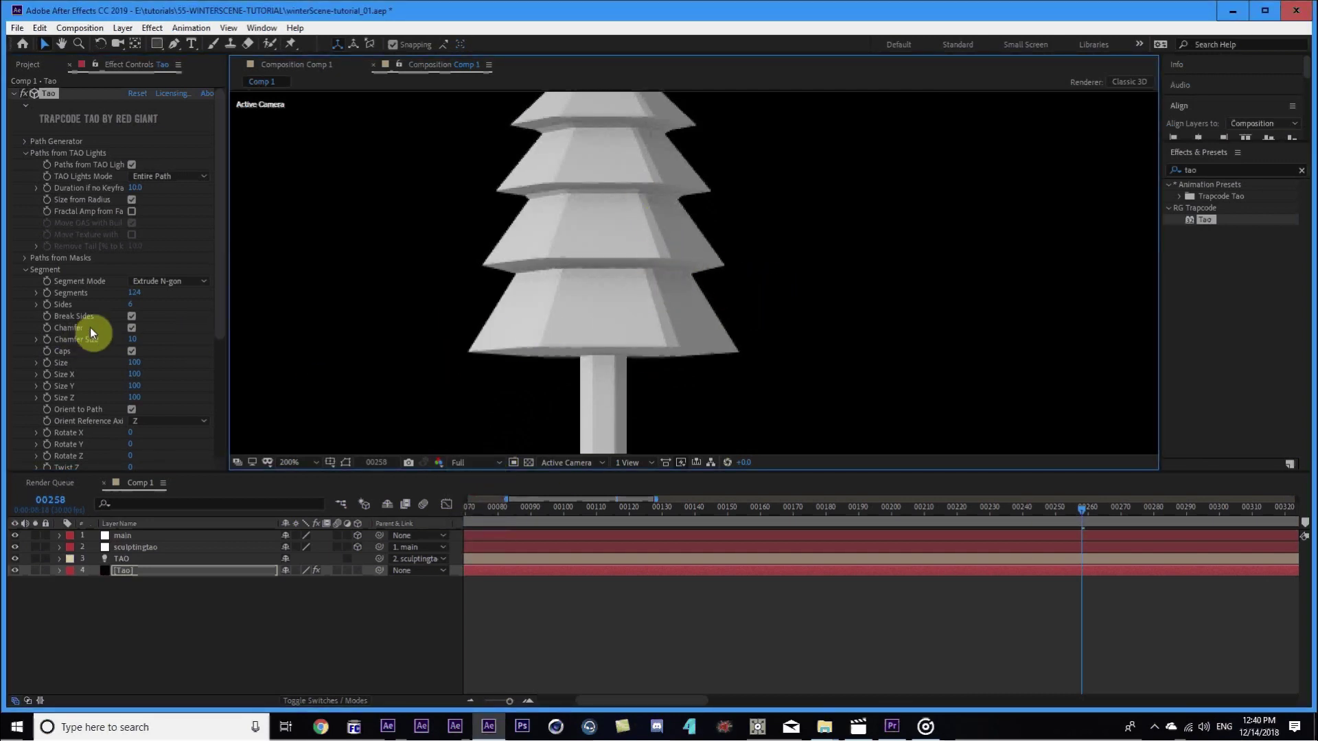
Disable Chamfer in the Tao effect's Segment settings and set Sides to 40 for a round tree.
left_click(131, 328)
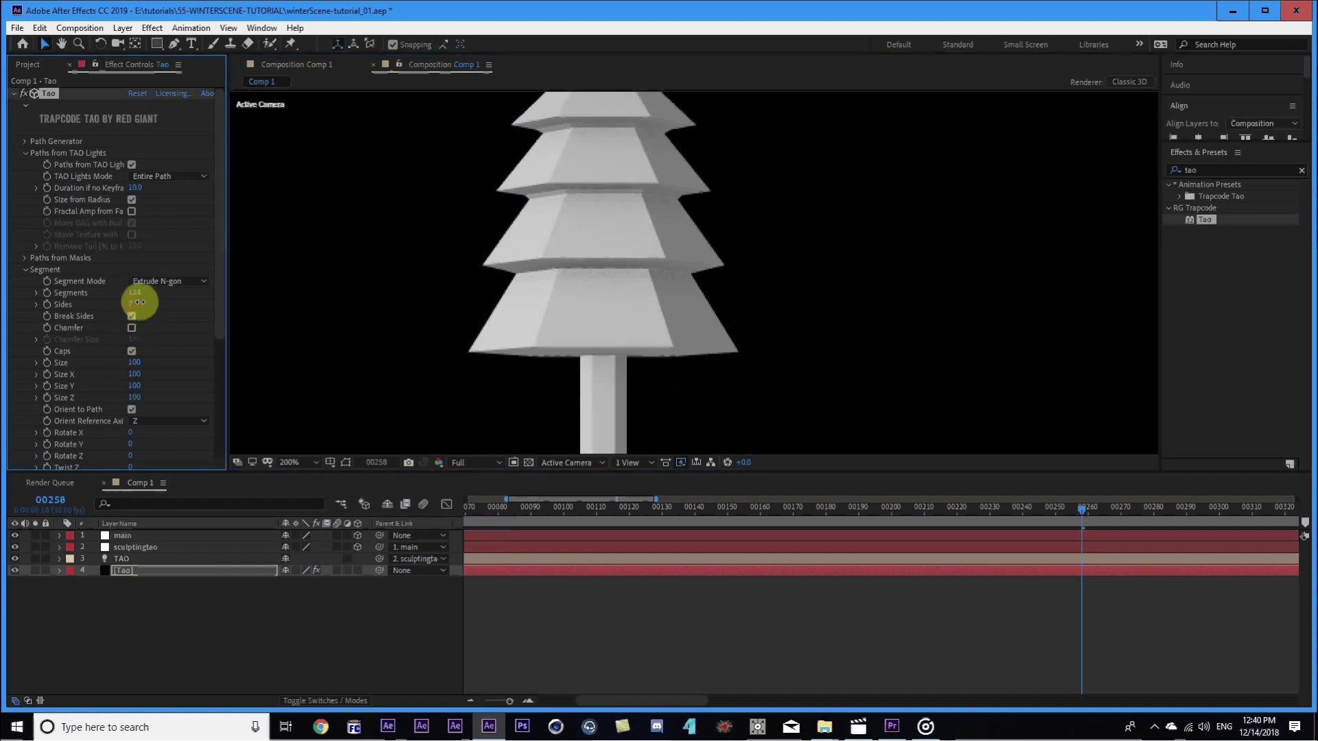
left_click_drag(132, 304, 350, 294)
key("comma")
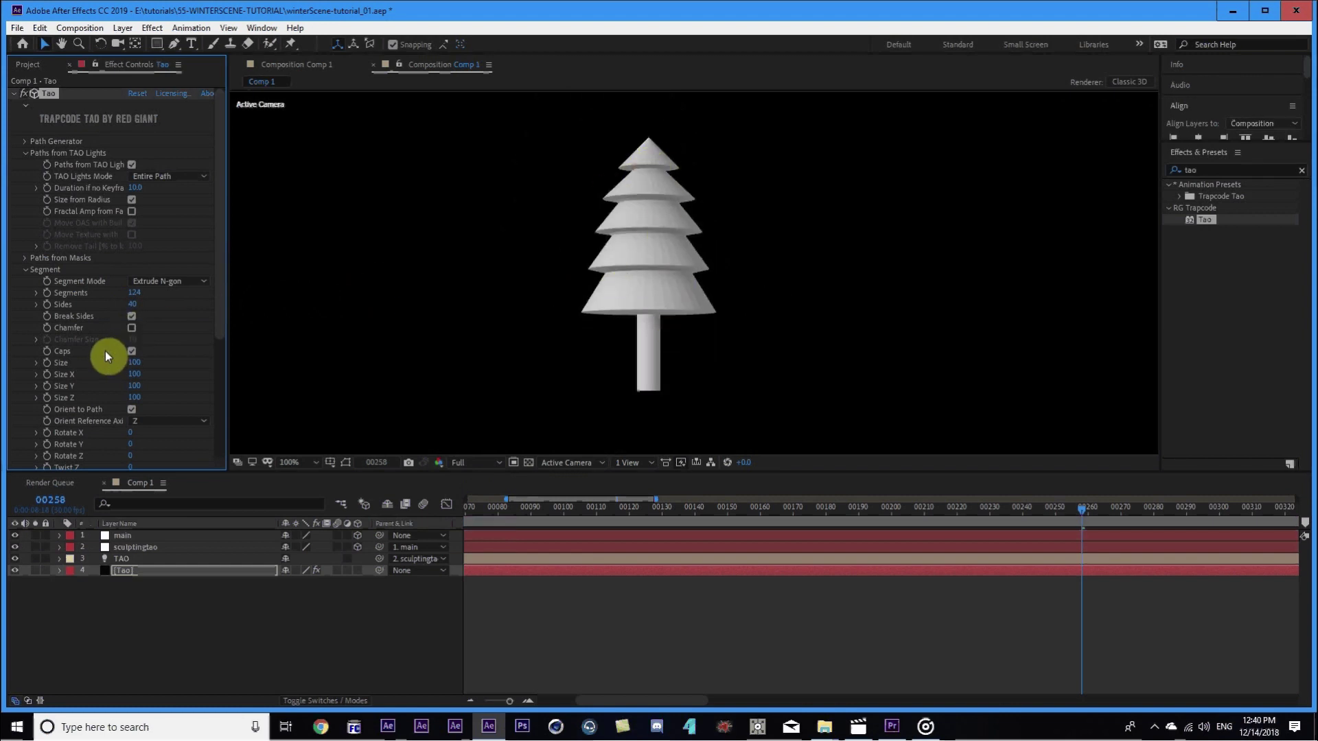
left_click(151, 629)
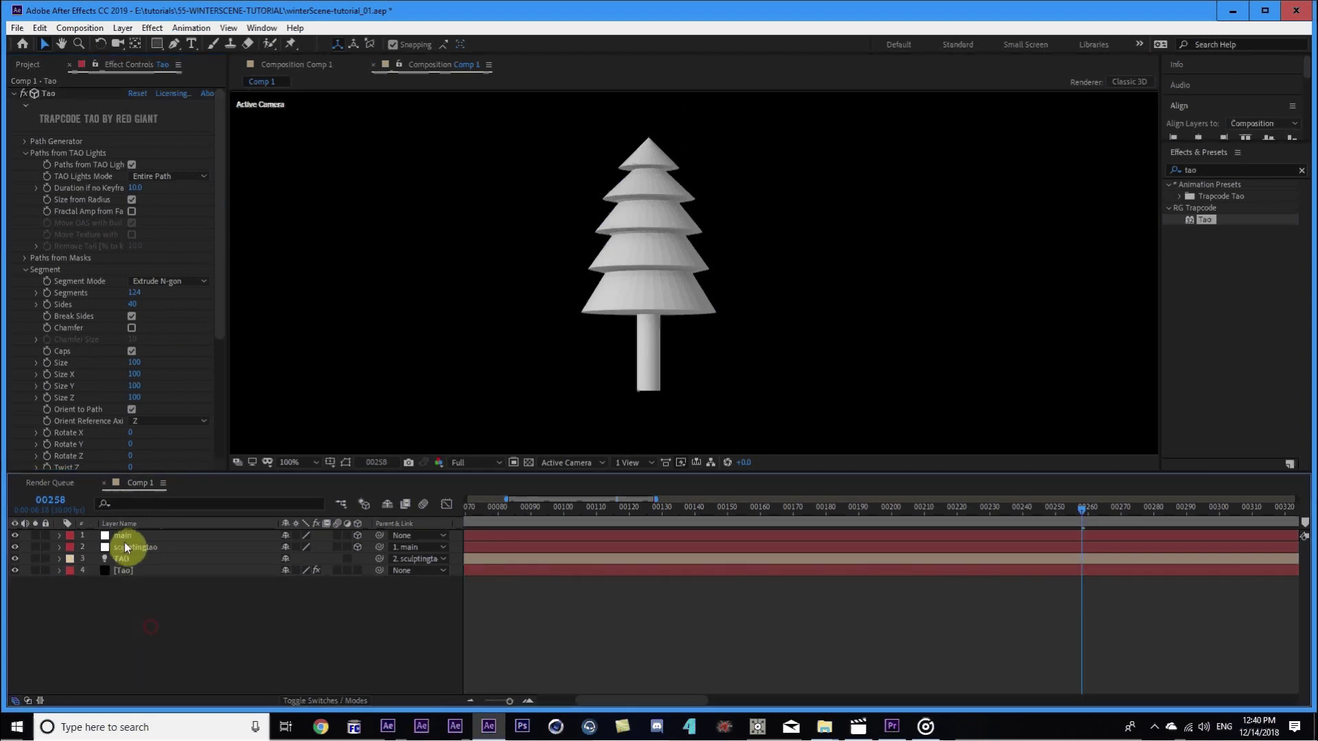
Add white Color keyframes to the TAO light at frame 90 and frame 0.
left_click(121, 559)
key("u")
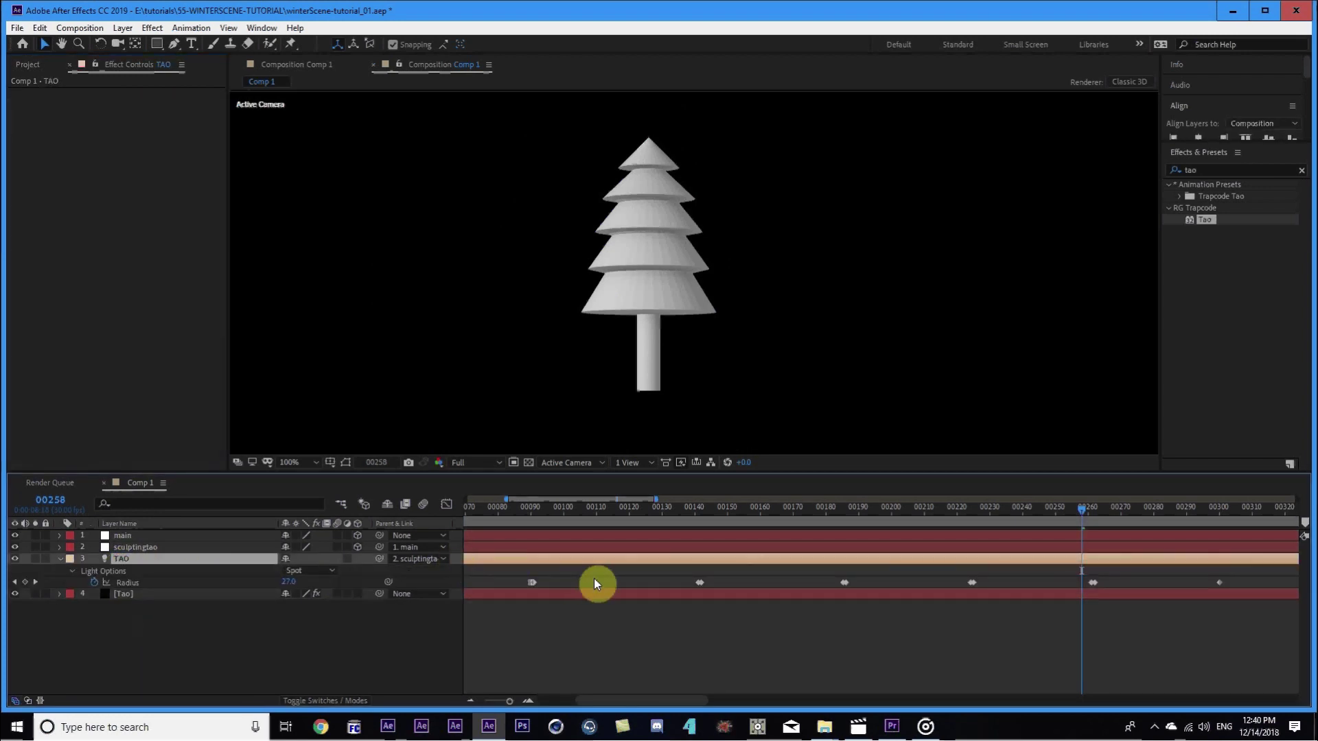
key("minus")
key("minus")
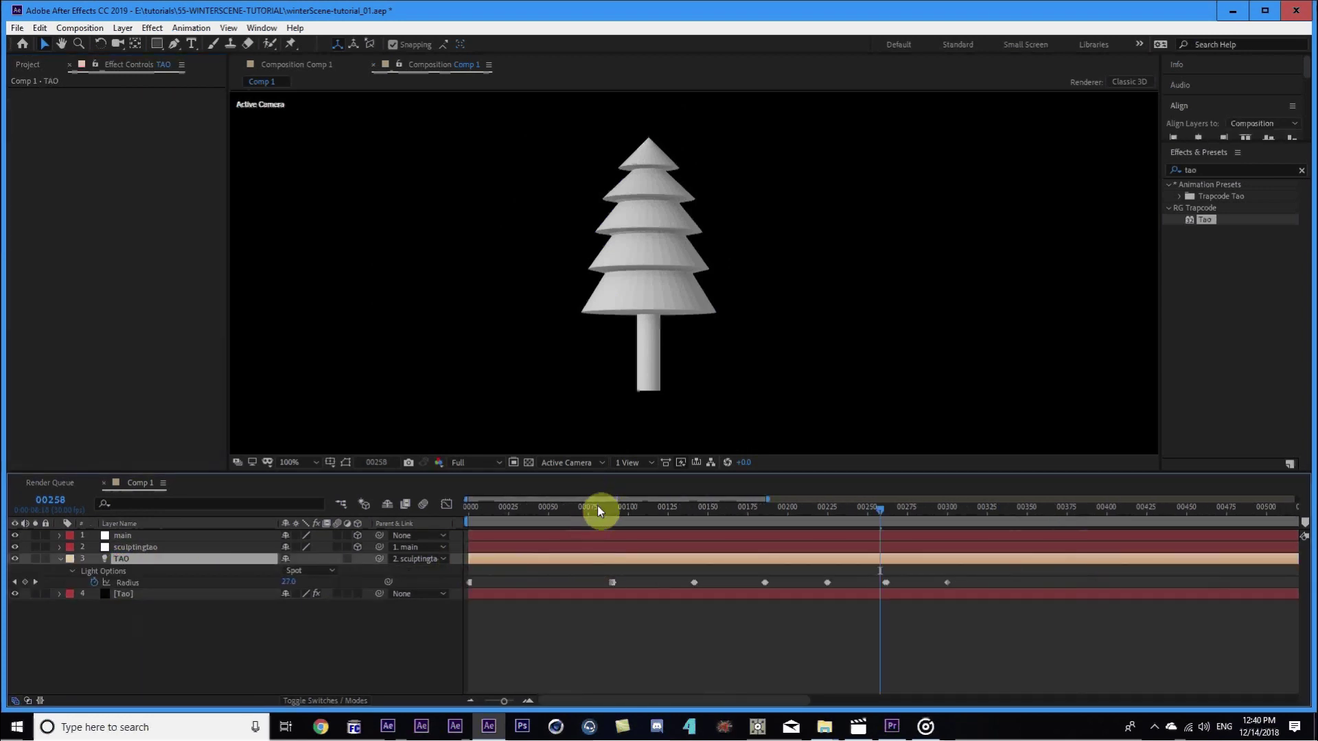
left_click_drag(597, 505, 605, 505)
left_click(127, 572)
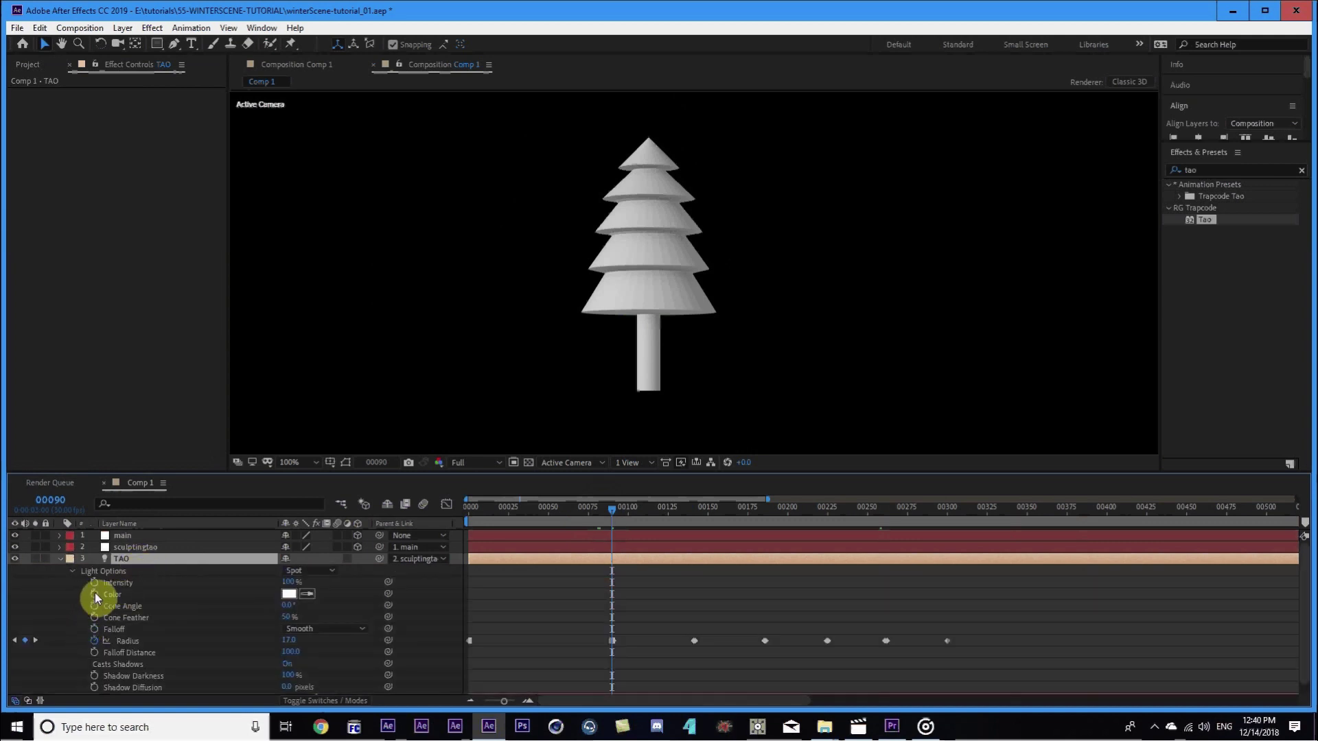
left_click(94, 593)
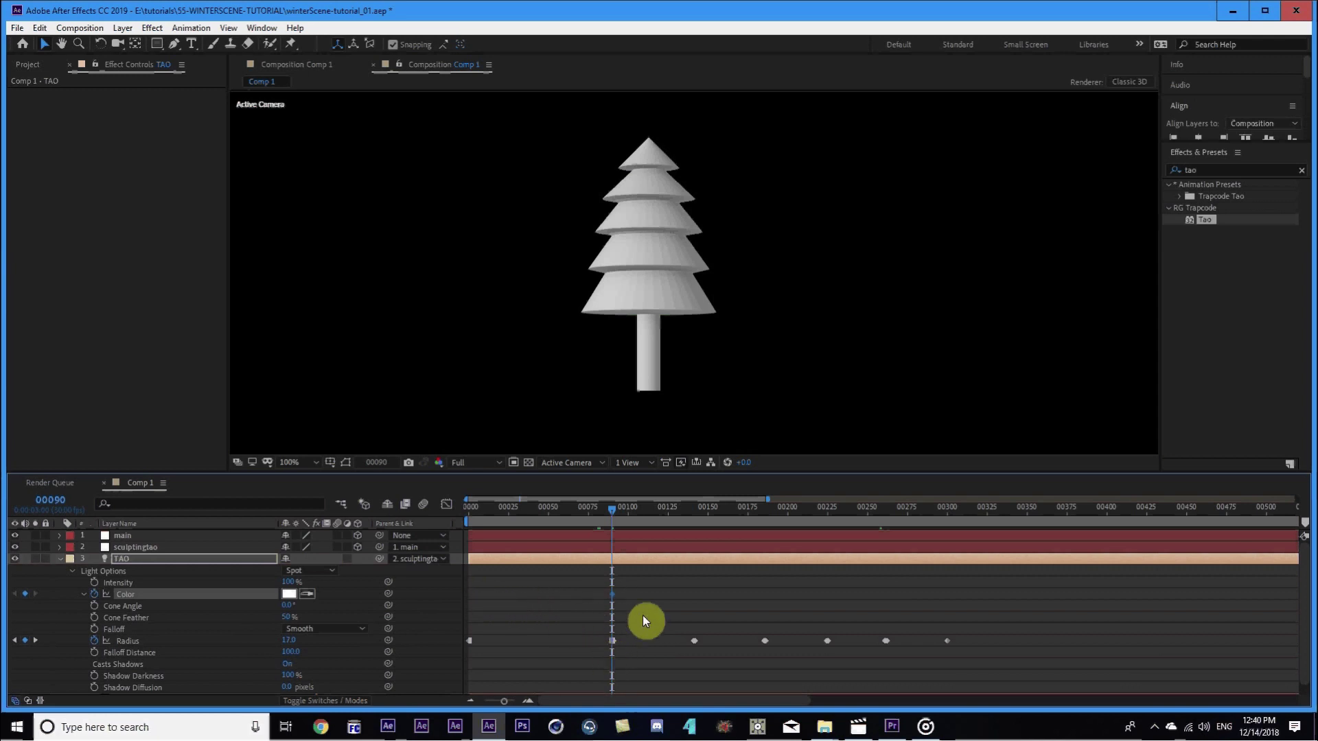
key("Home")
left_click(25, 594)
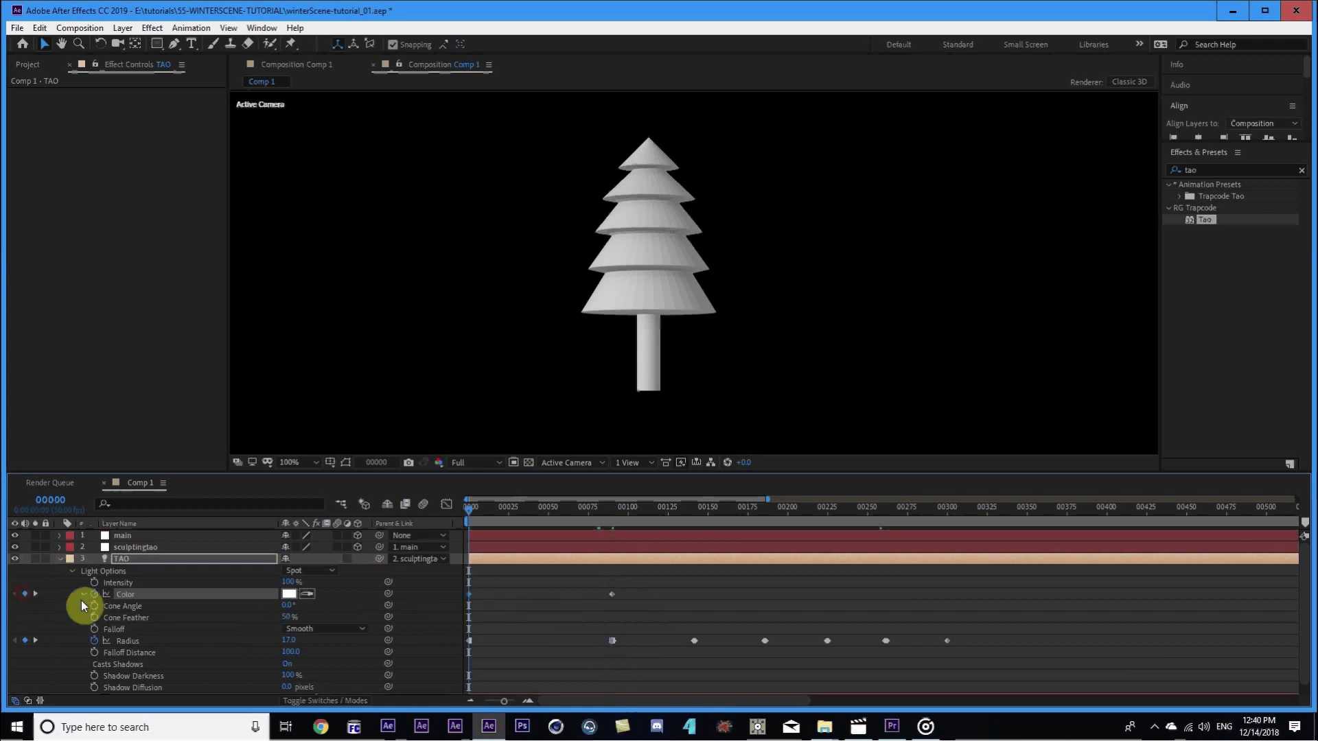
Add a Color keyframe to the TAO light at frame 91 and set it to dark green for the foliage.
left_click_drag(591, 510, 616, 509)
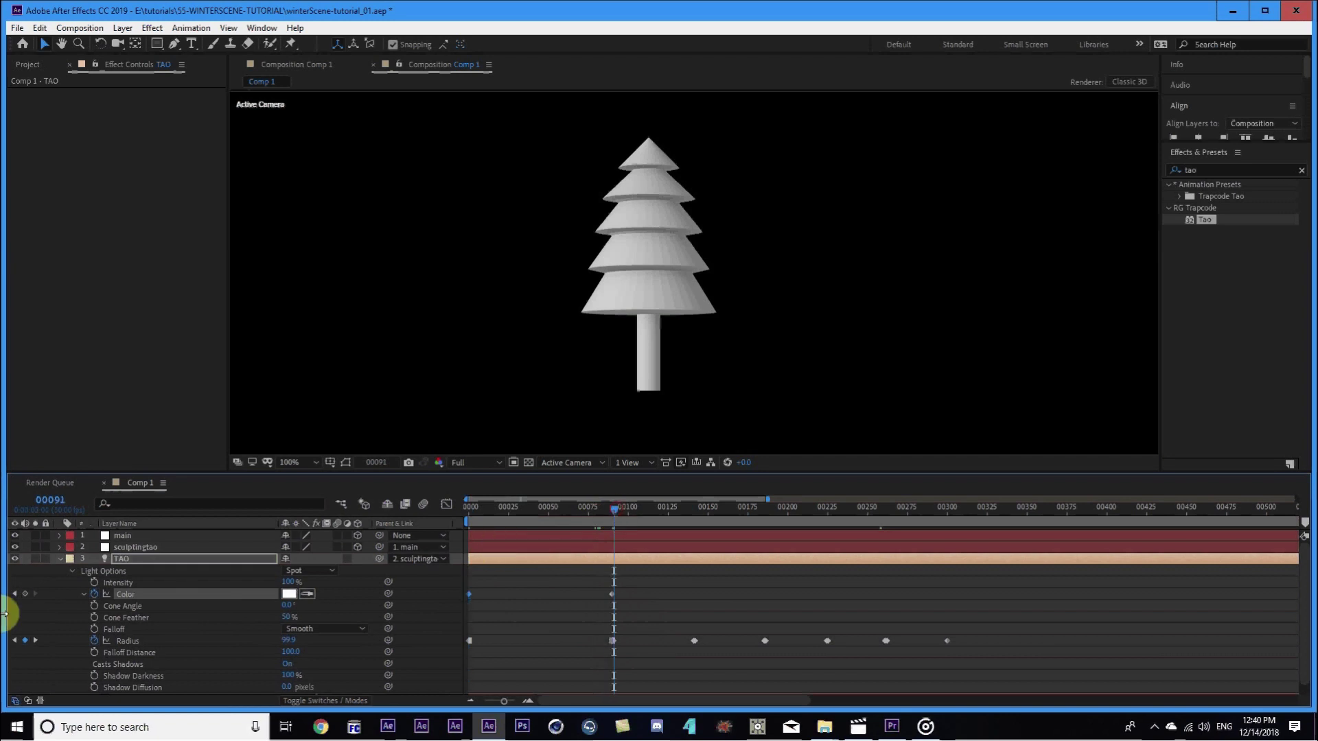
left_click(26, 594)
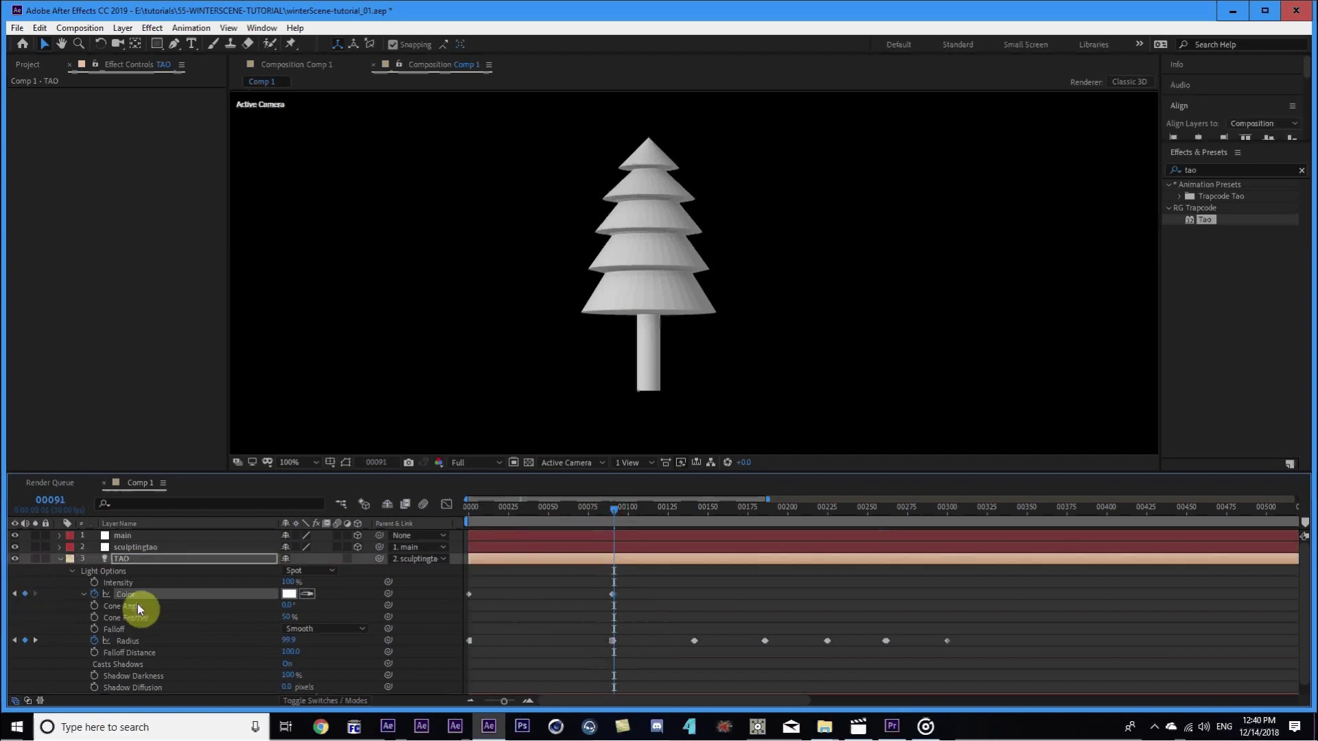
left_click(289, 594)
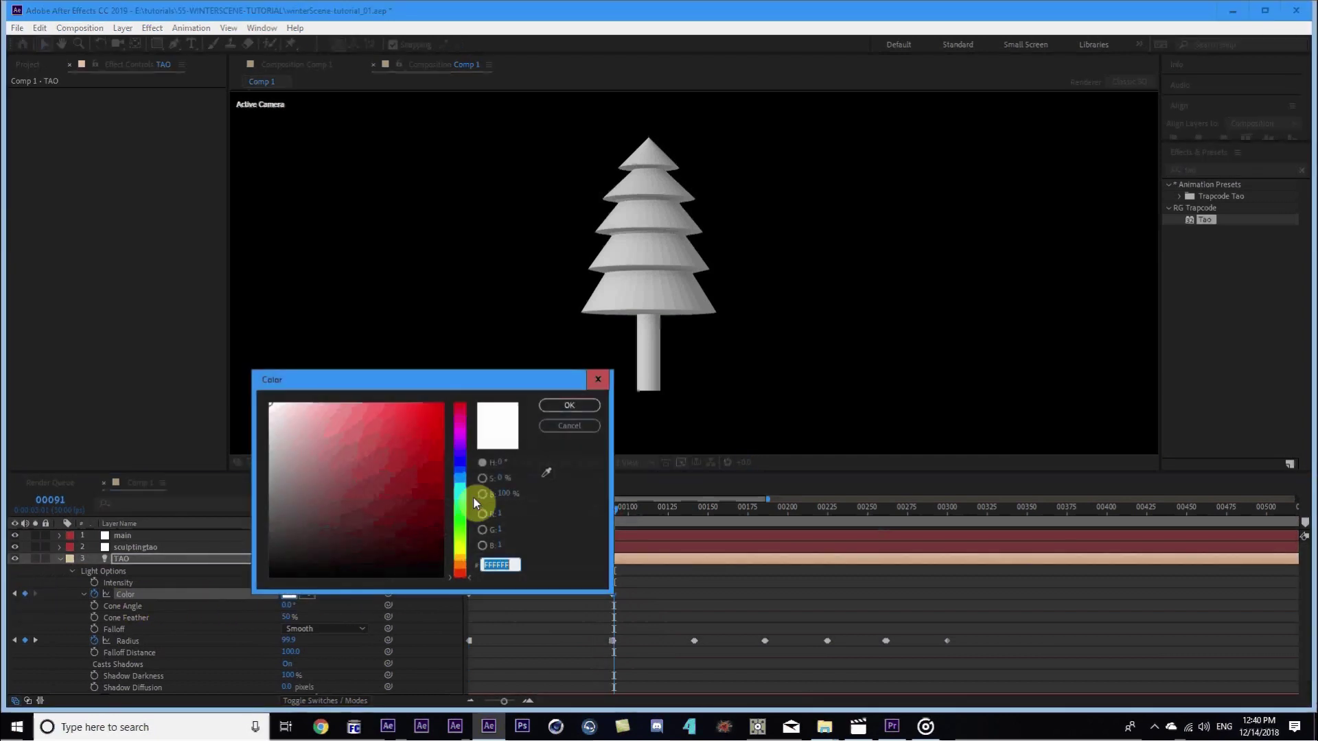
left_click(458, 518)
left_click(415, 472)
key("Return")
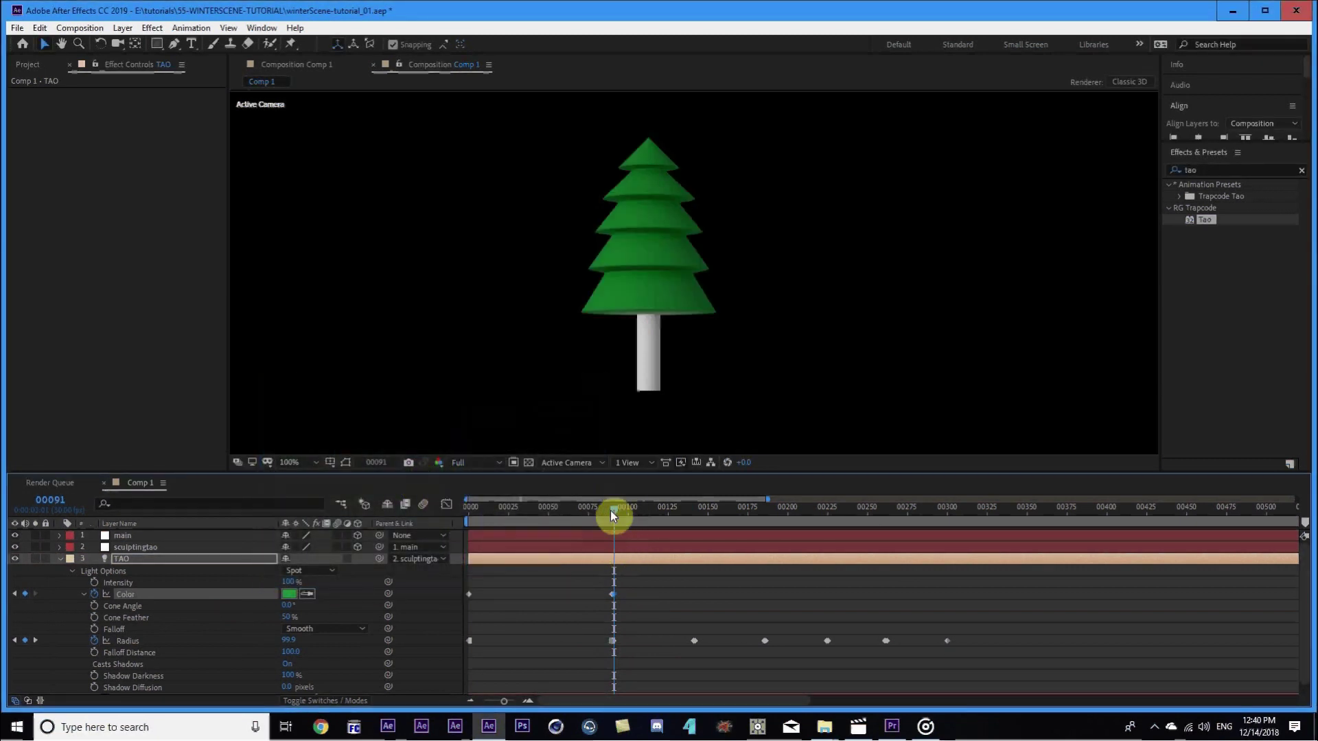
Set the TAO light's Color keyframes at frames 0 and 90 to dark brown, about 3A251B, for the trunk.
left_click_drag(611, 509, 608, 509)
left_click_drag(612, 596, 462, 602)
left_click(284, 595)
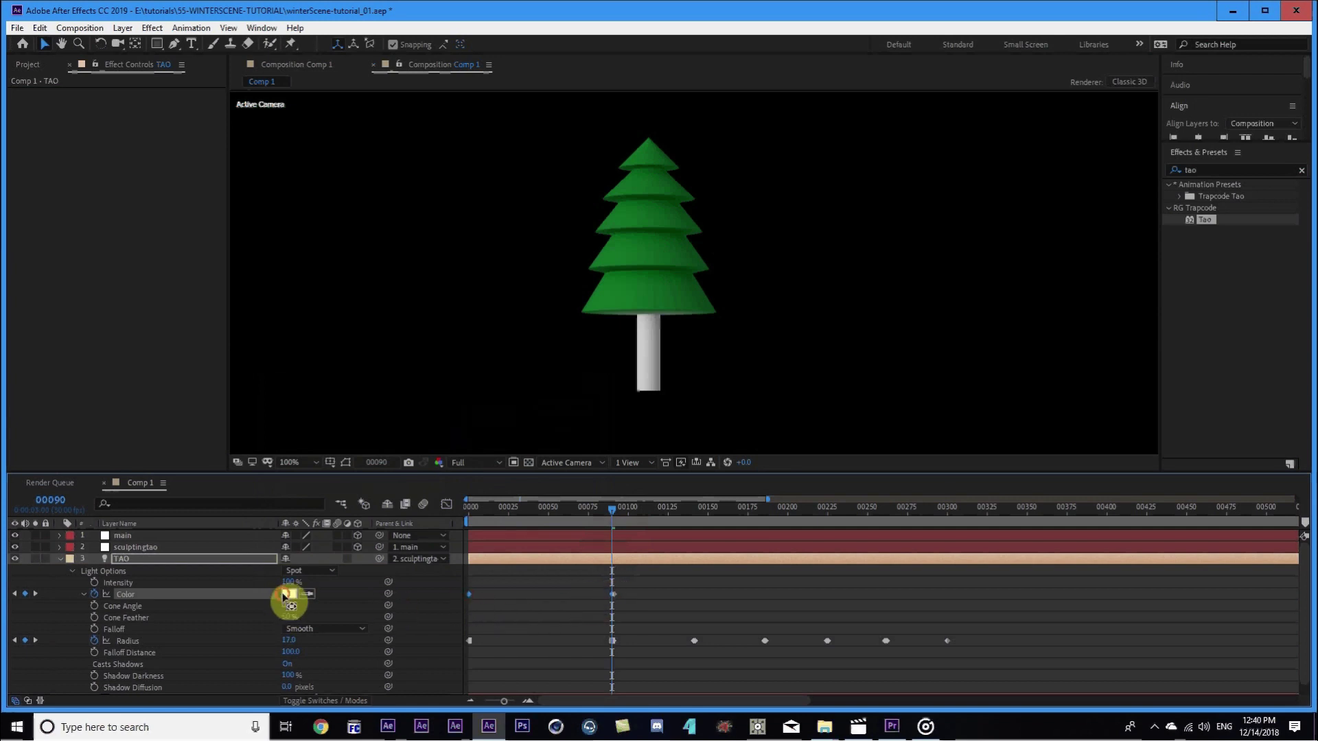
left_click(458, 564)
left_click_drag(415, 570, 369, 537)
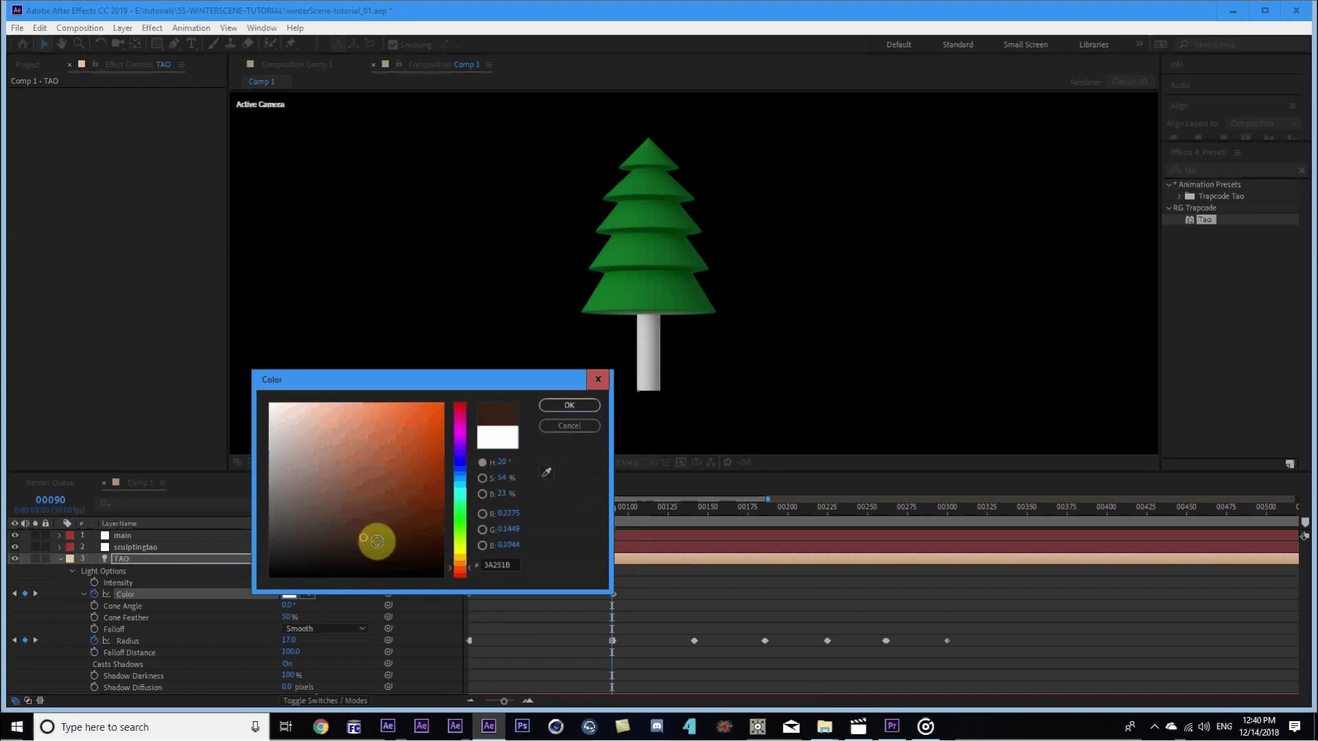
key("Return")
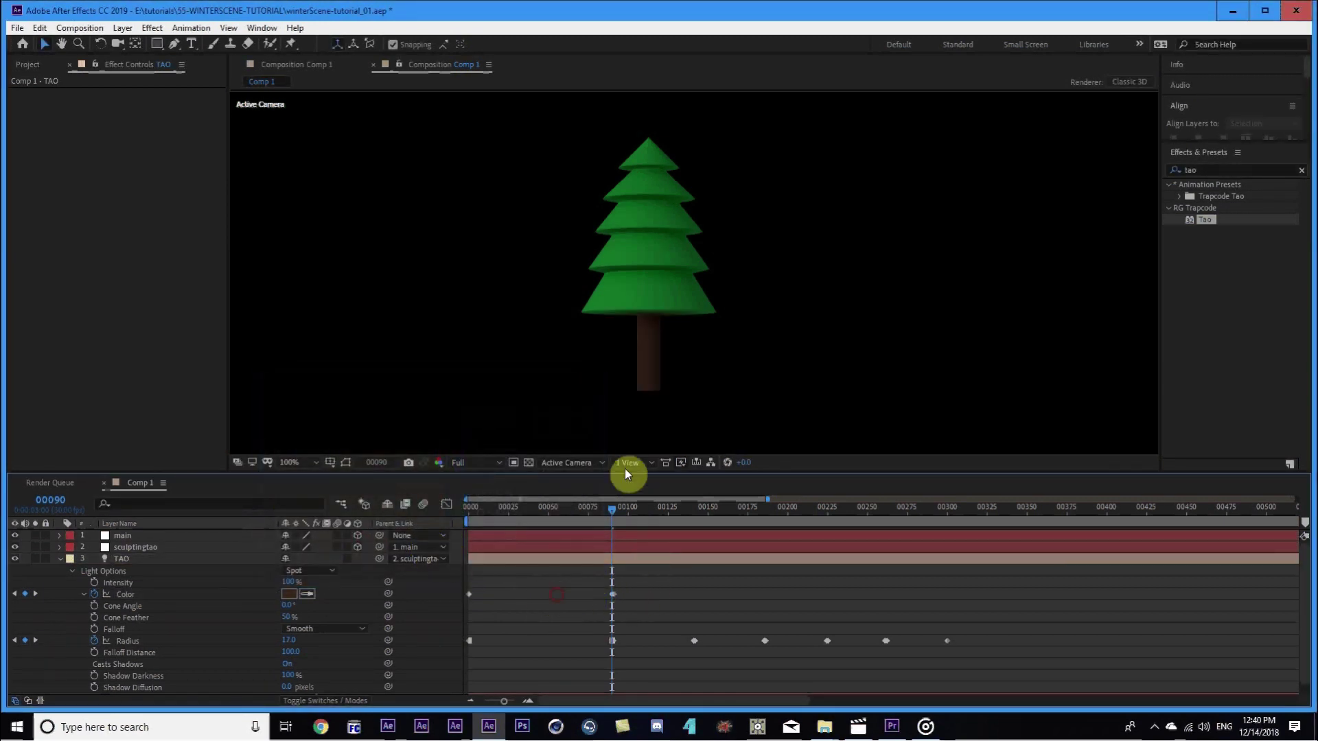
Nudge the TAO light's brown and green Color keyframes at frames 90 and 91 one frame earlier, comparing the trunk-to-foliage transition.
scroll(621, 413, "up", 4)
scroll(611, 377, "down", 2)
left_click_drag(611, 377, 620, 341)
key("v")
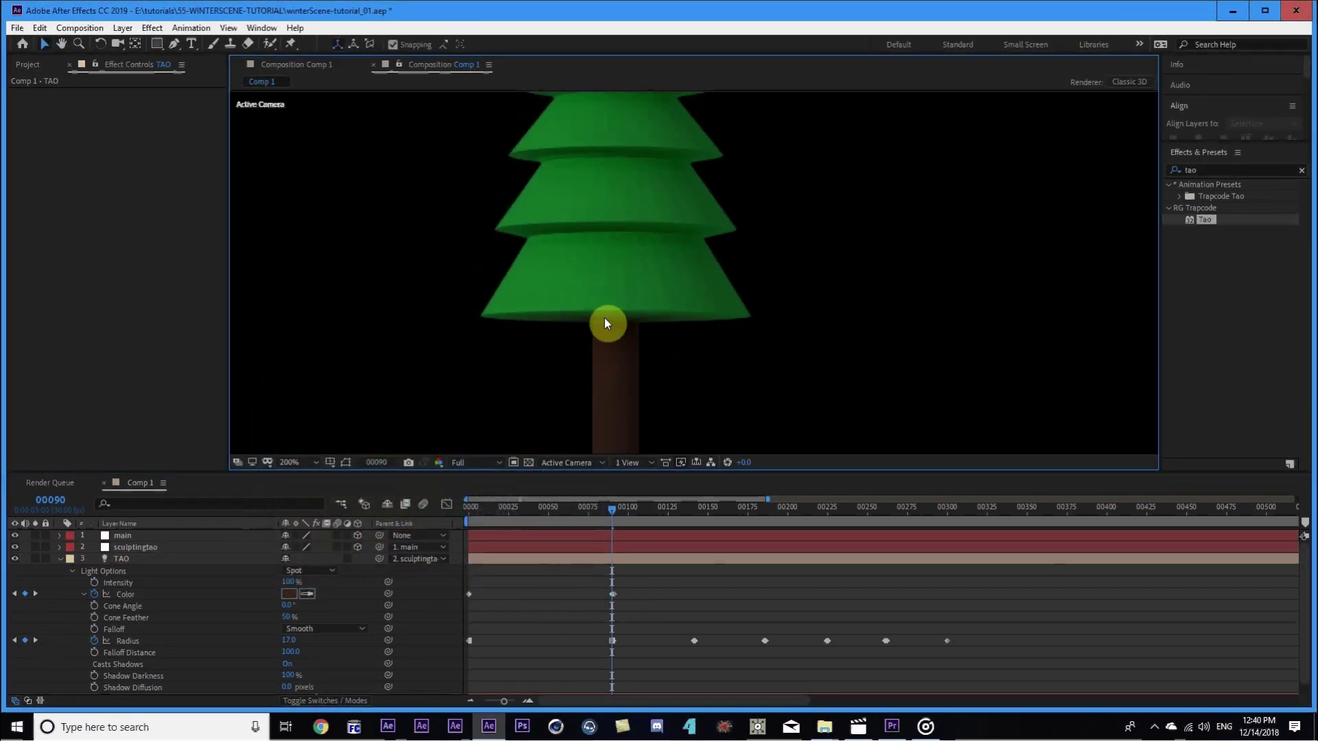
left_click_drag(603, 586, 633, 600)
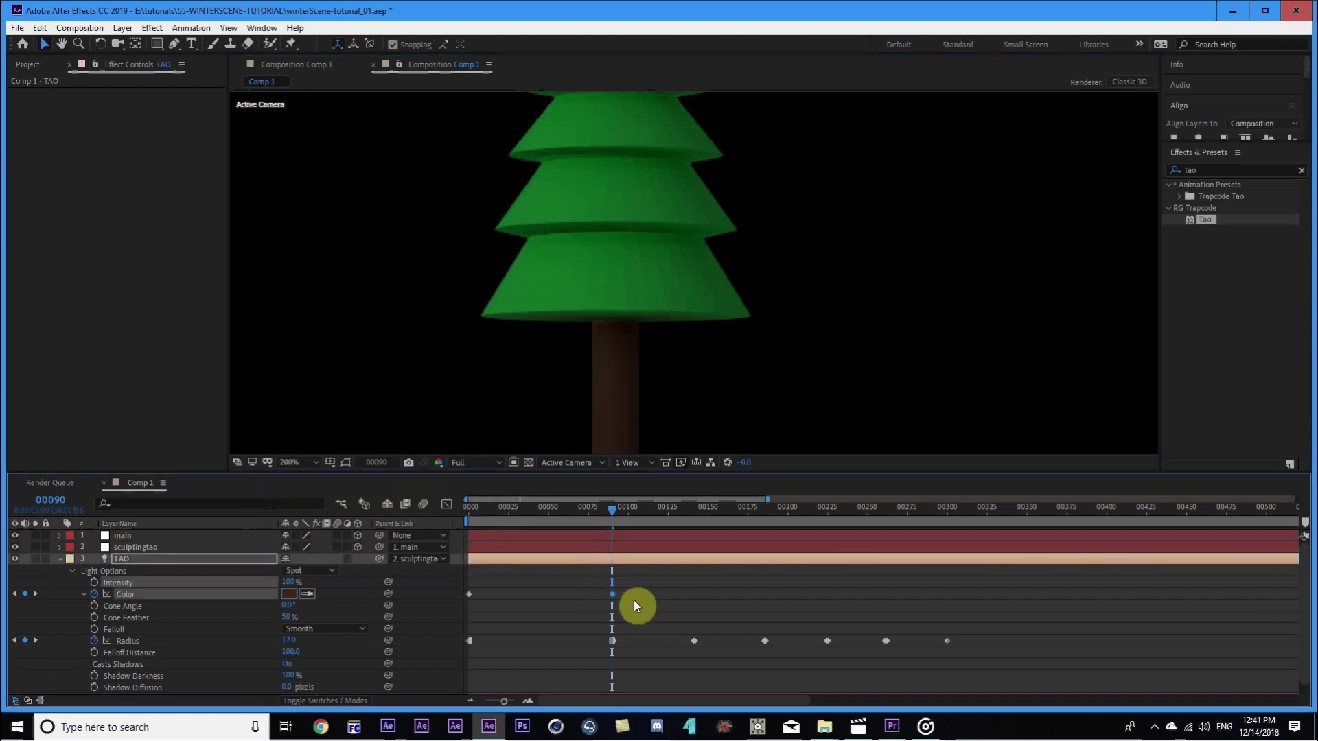
key("alt+Right")
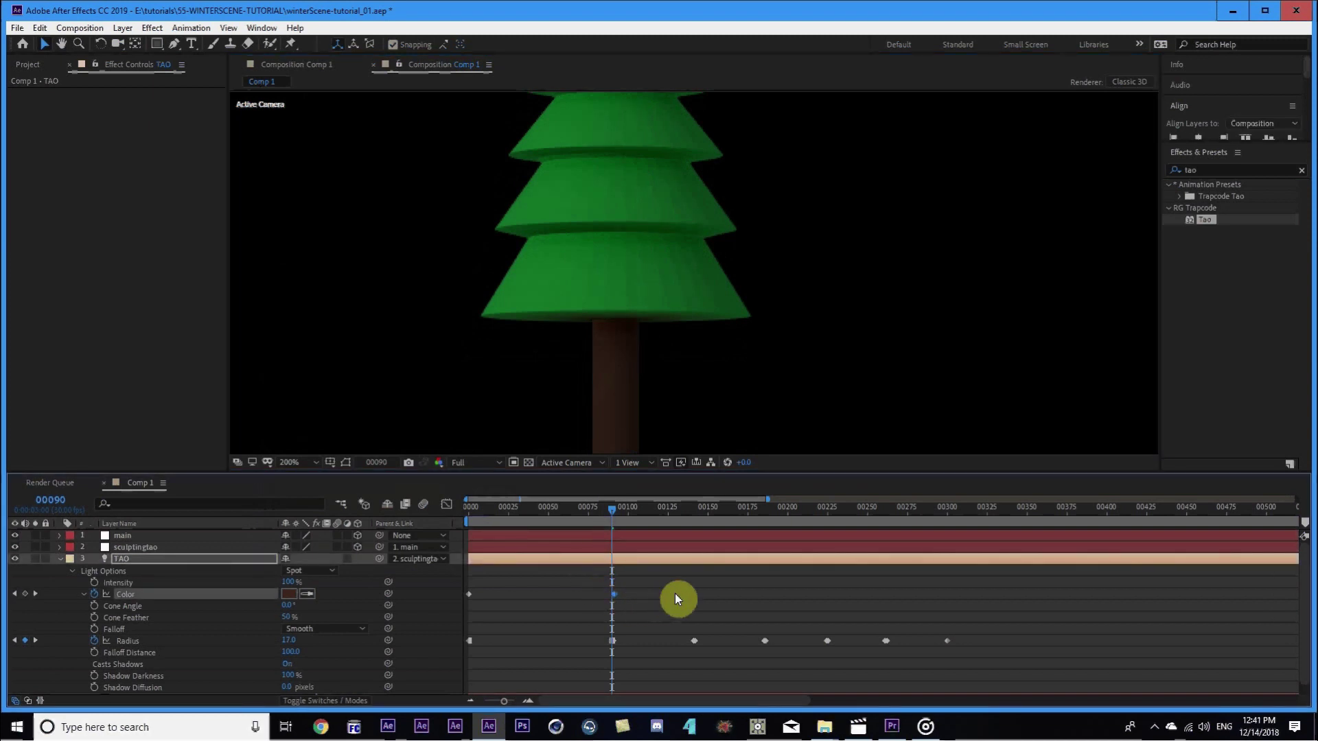
key("alt+Left")
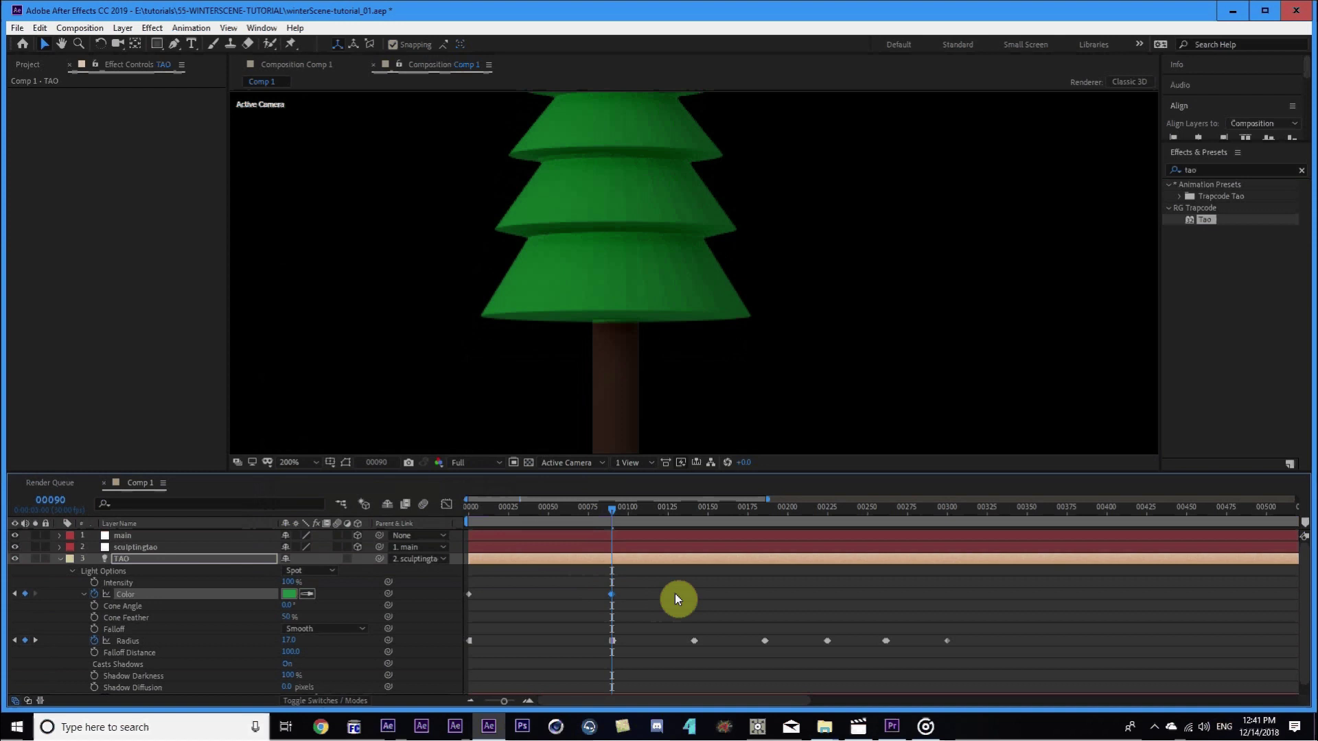
key("alt+Right")
key("alt+Left")
key("alt+Right")
key("alt+Left")
key("alt+Right")
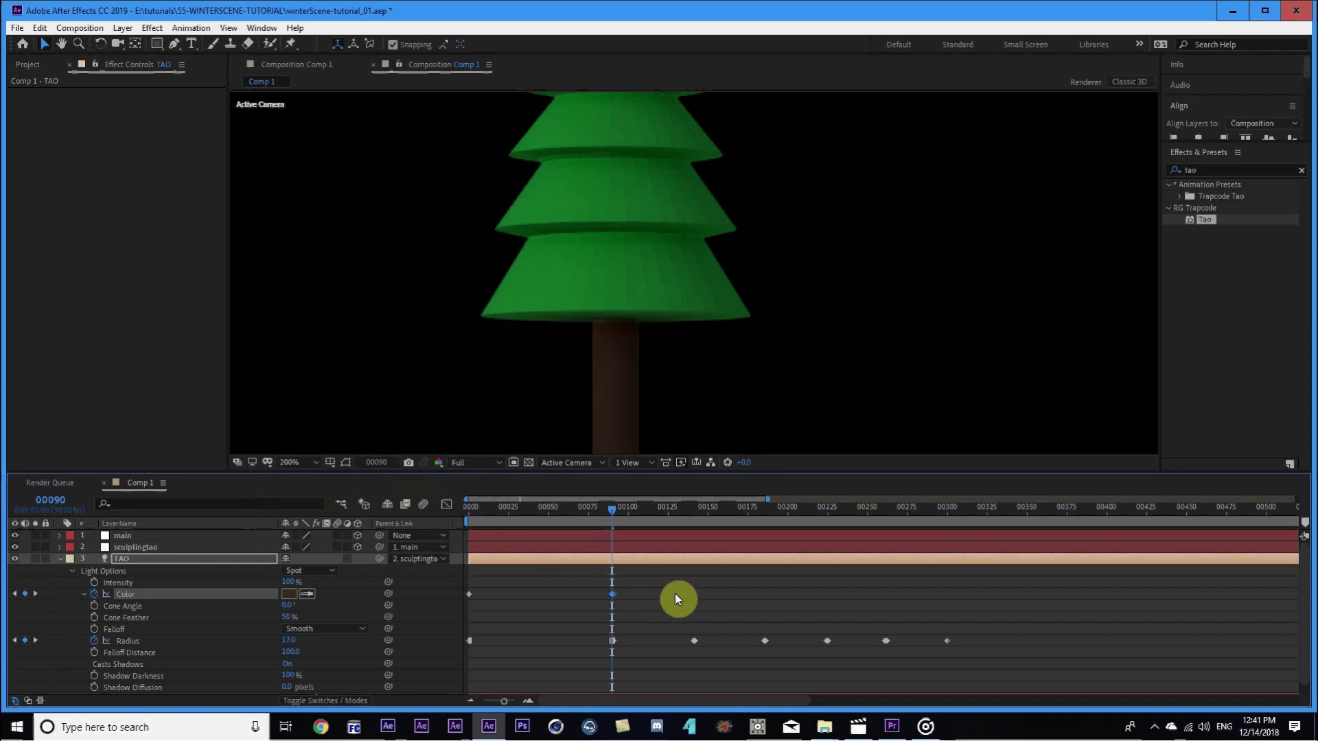
key("alt+Left")
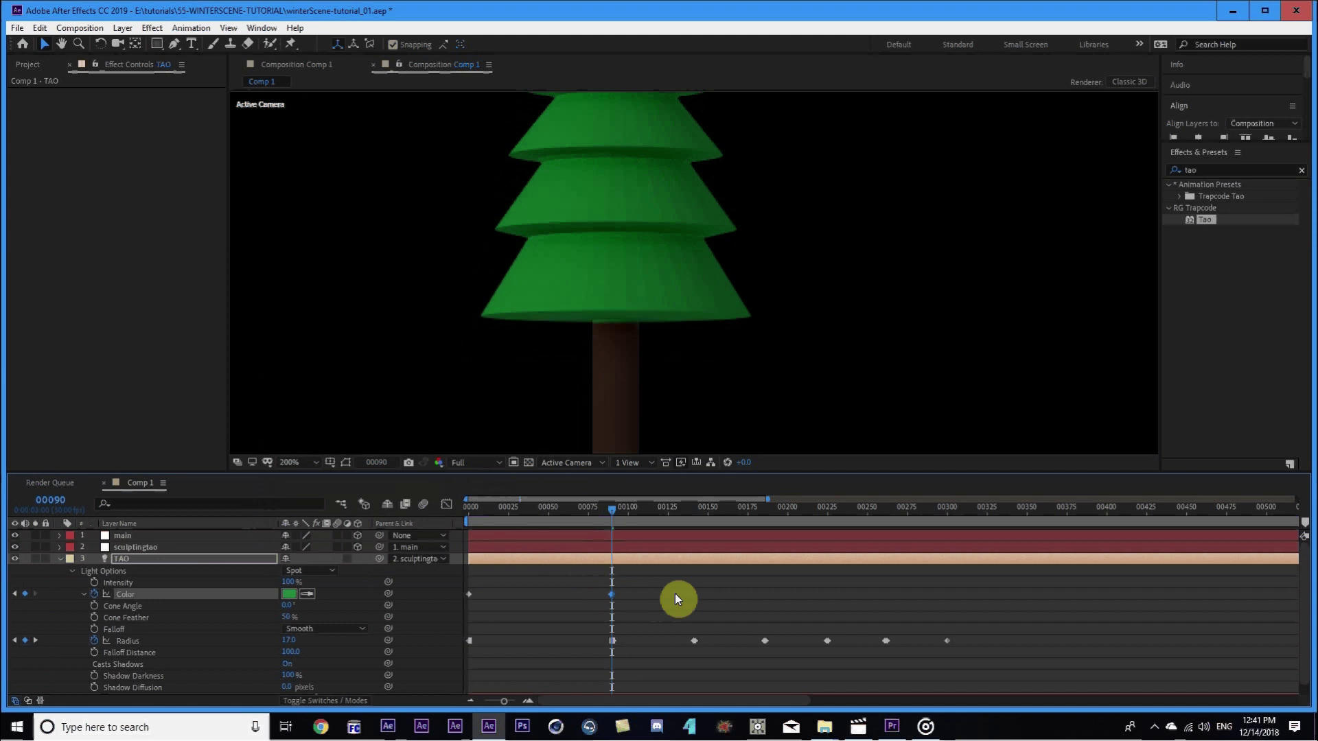
key("alt+Right")
key("alt+Left")
key("alt+Right")
key("alt+Left")
key("alt+Right")
key("alt+Left")
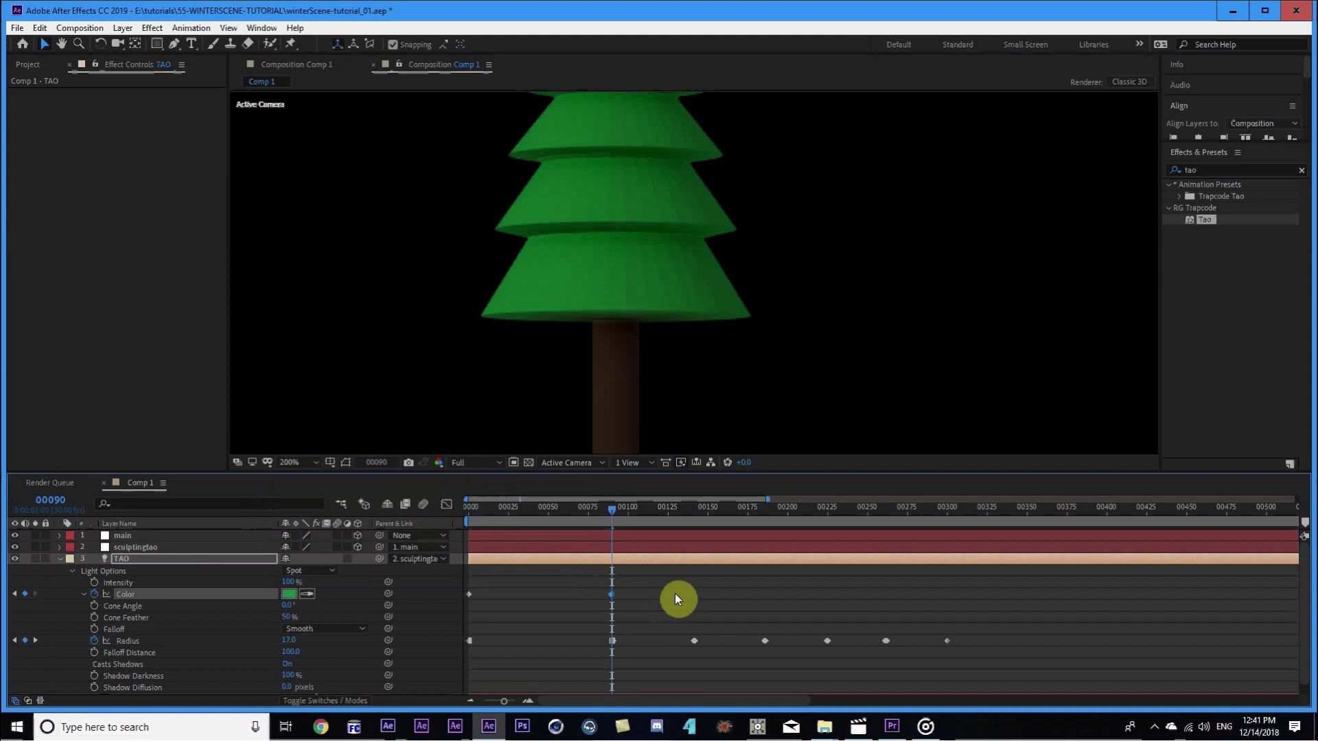
key("equal")
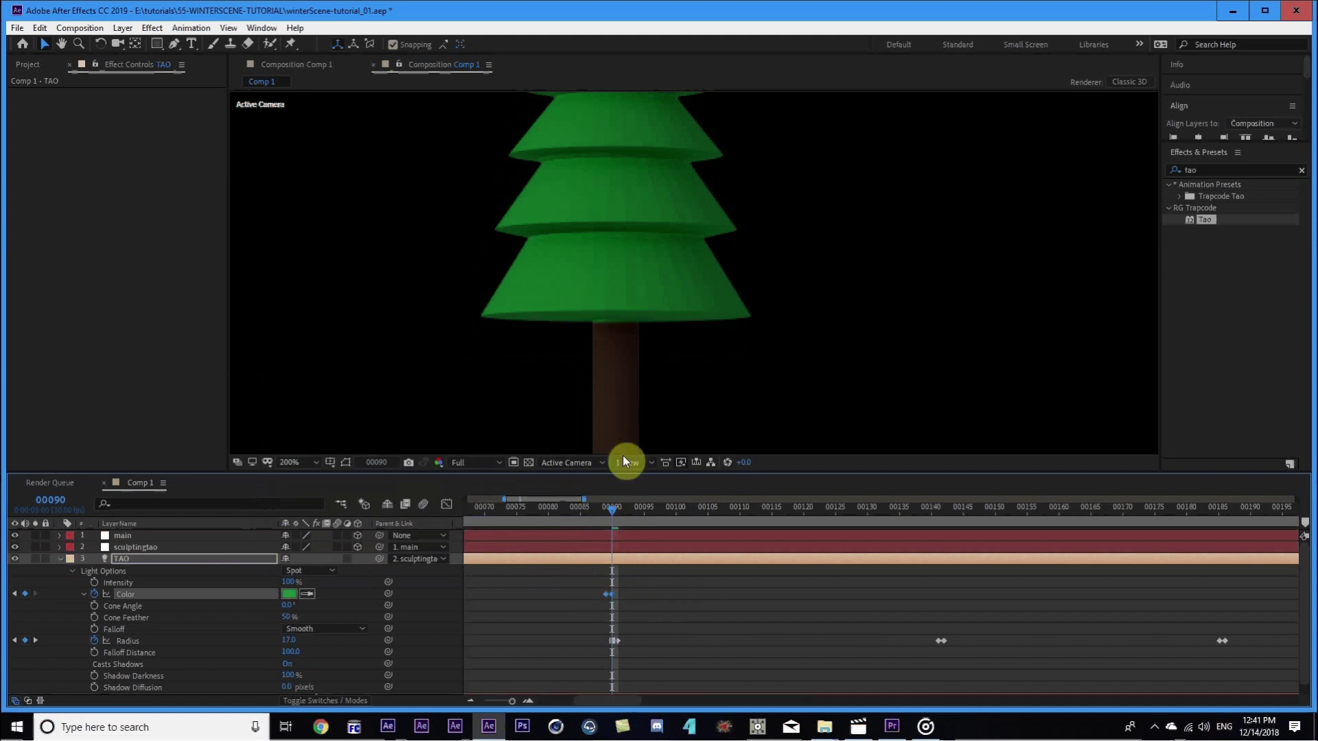
right_click(607, 594)
left_click(638, 523)
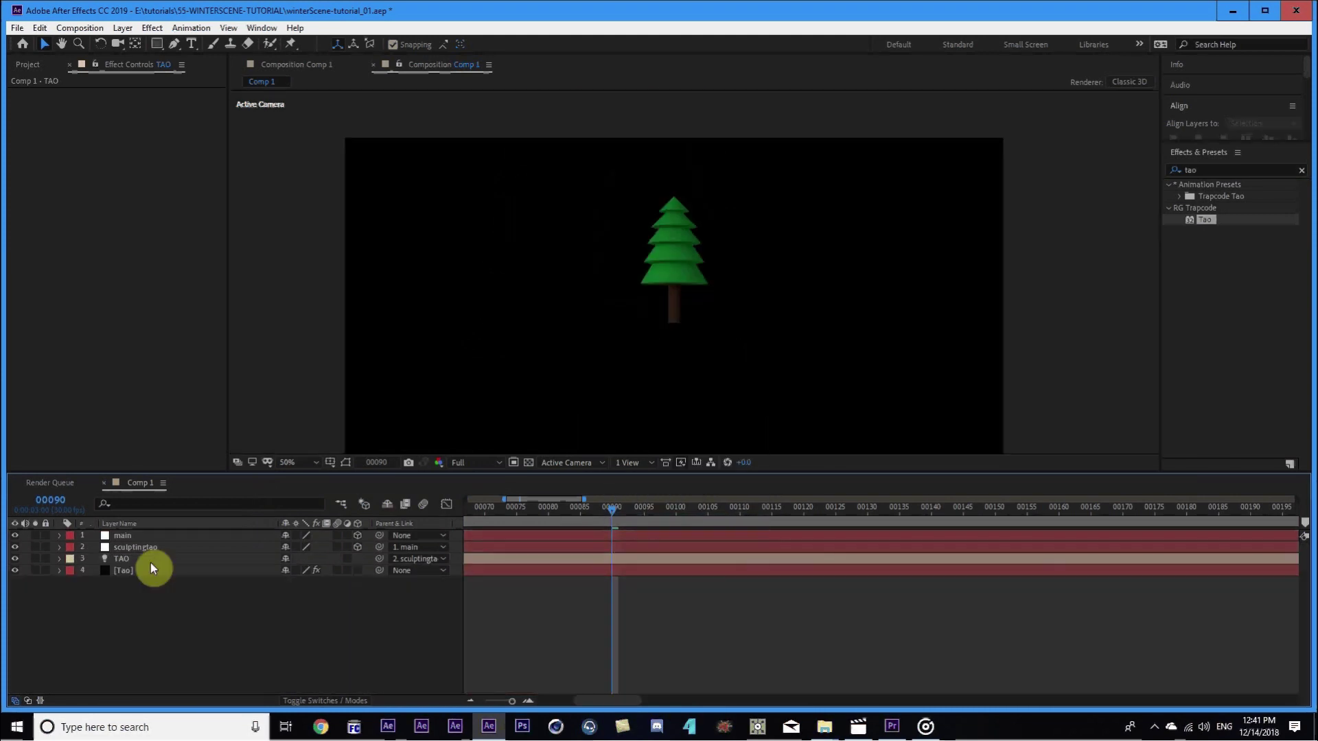
Show the Tao layer's effect settings and make the composition viewer taller.
left_click(144, 569)
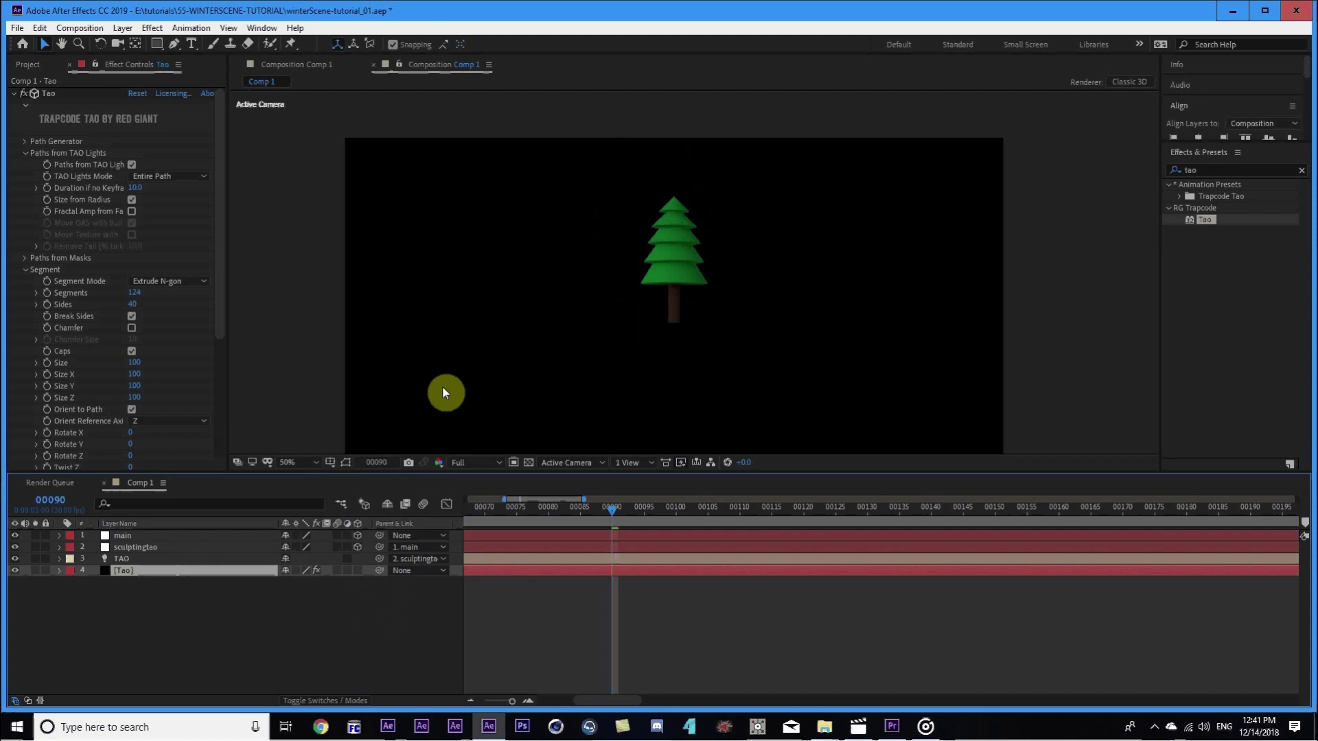
left_click_drag(809, 473, 814, 519)
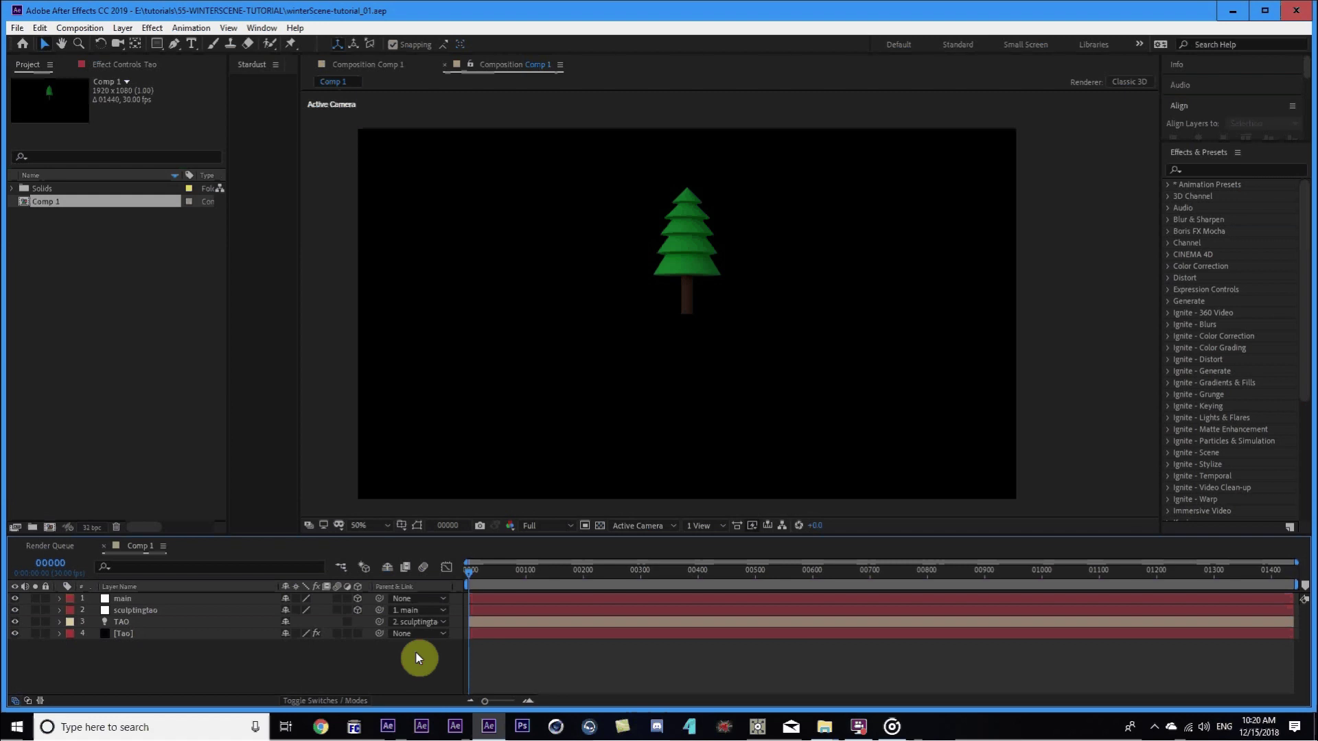
Add a second spot light named TAO to the composition.
key("ctrl+alt+shift+l")
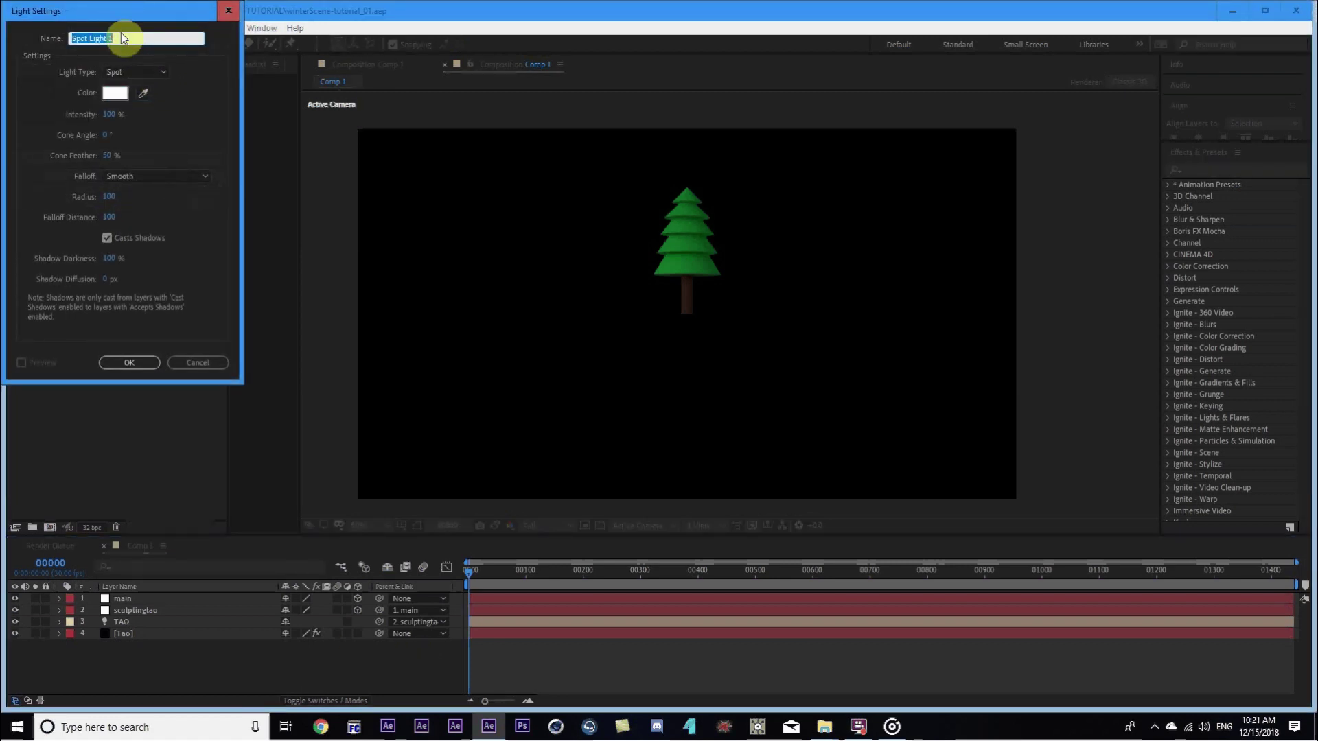
type("TAO")
left_click(121, 365)
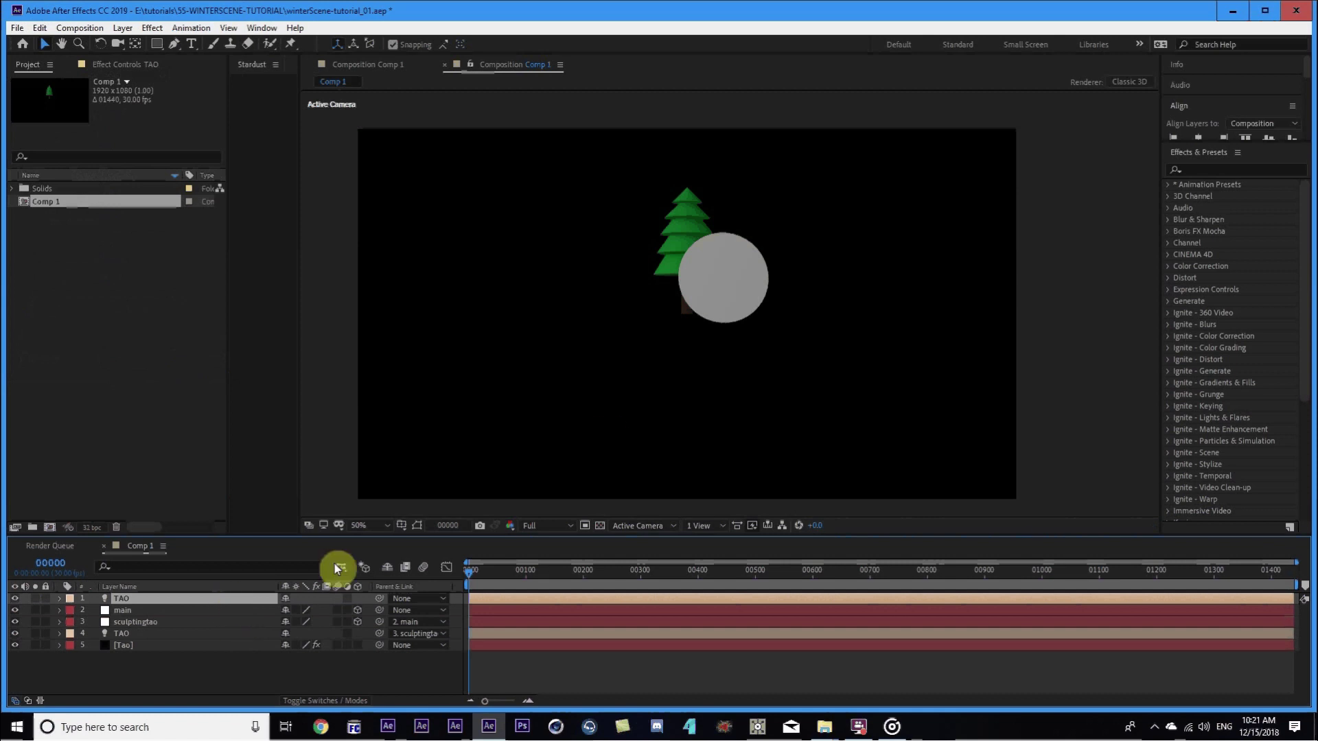
Add two null objects above the new TAO light and make both of them 3D layers.
key("p")
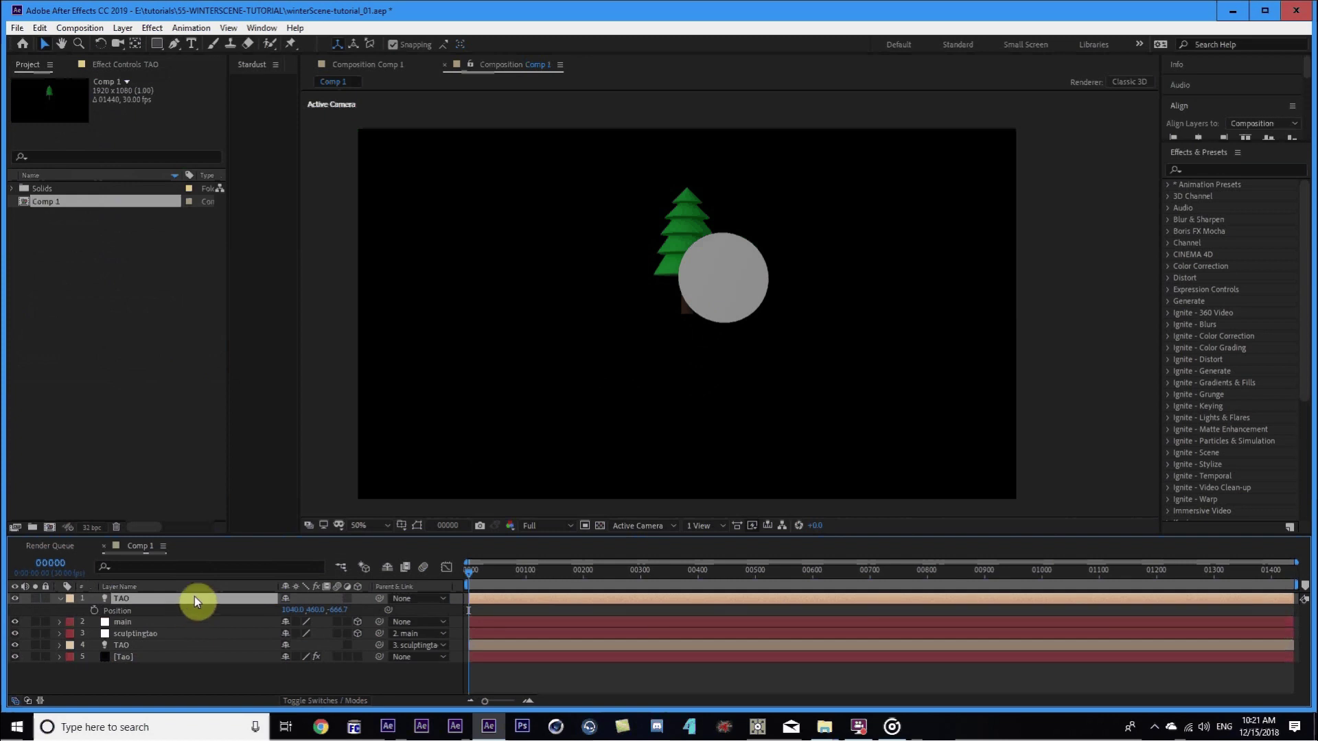
key("ctrl+alt+shift+y")
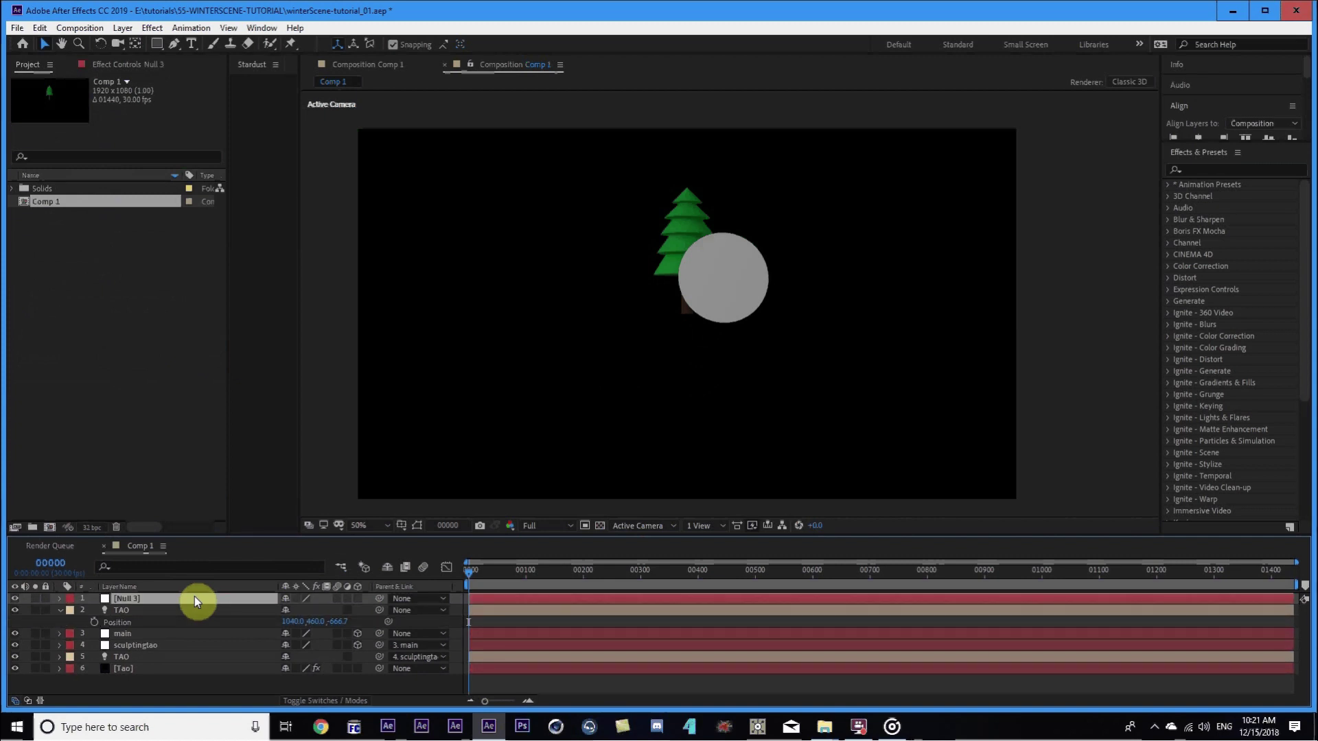
key("ctrl+alt+shift+y")
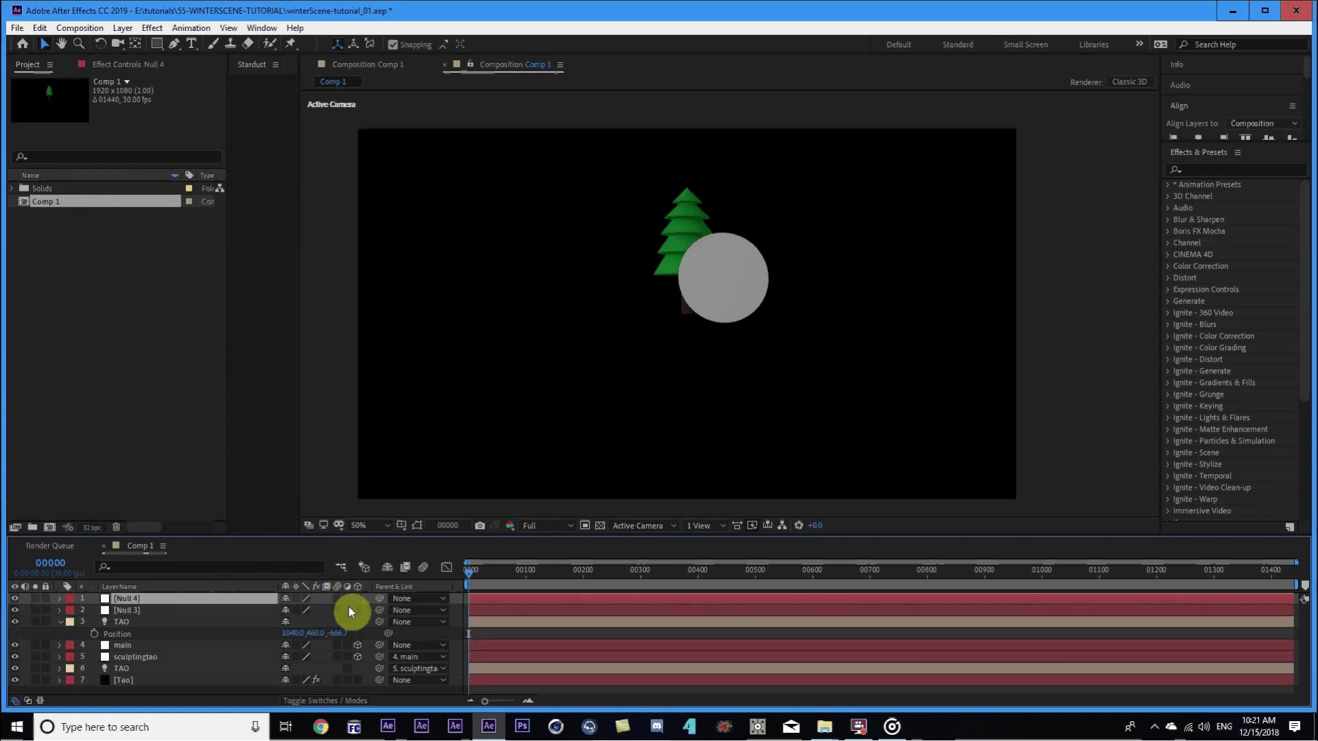
left_click(356, 599)
Parent the new TAO light to Null 3 and parent Null 3 to Null 4.
left_click(190, 624)
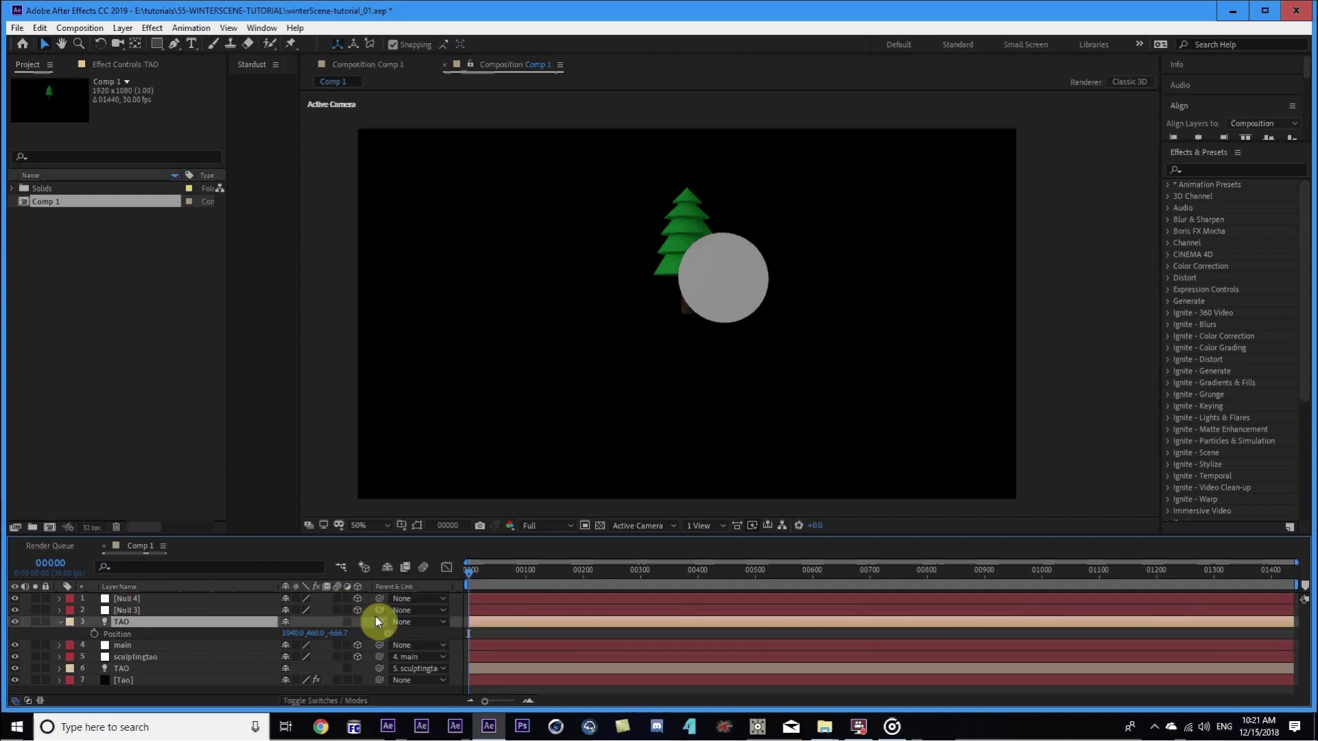
left_click_drag(378, 616, 246, 612)
left_click_drag(380, 609, 208, 603)
left_click(142, 611)
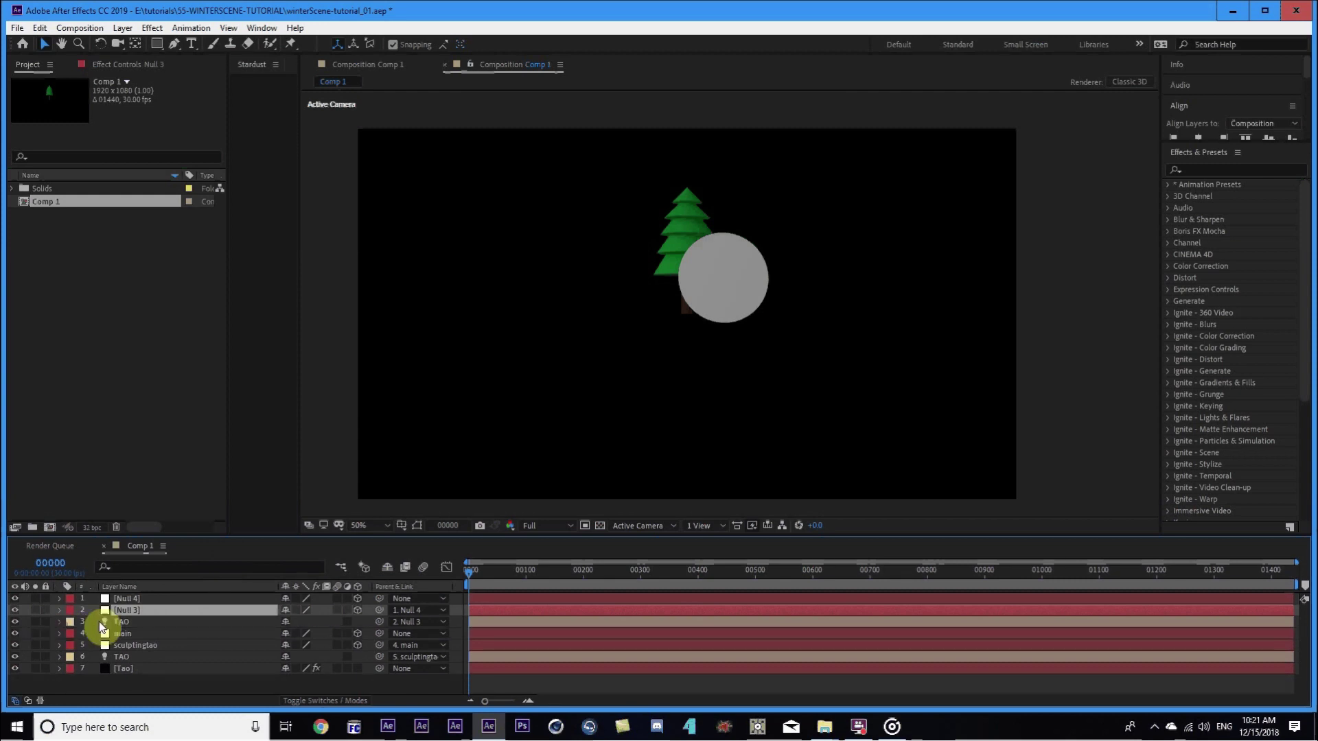
Set the new TAO light's Position to 0, 0, 0 so that it sits on its parent null.
left_click(138, 622)
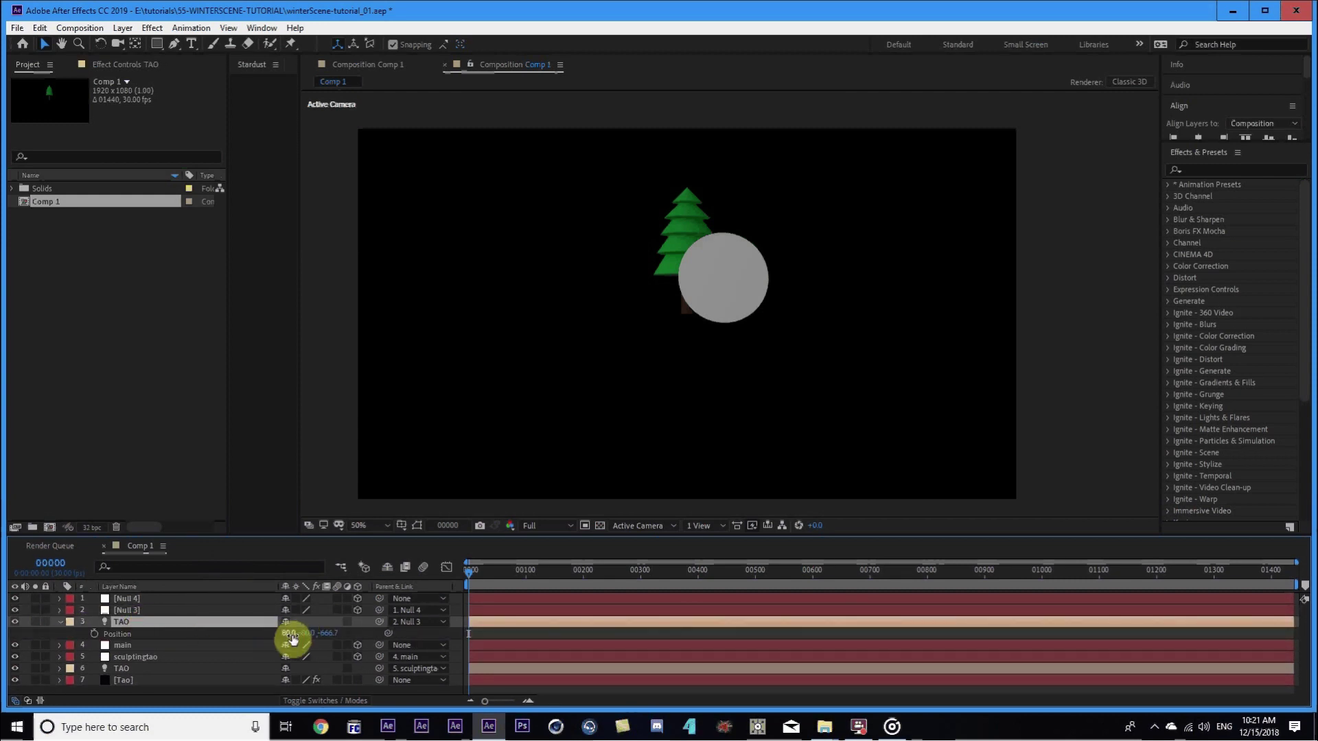
left_click(290, 634)
type("0")
key("Tab")
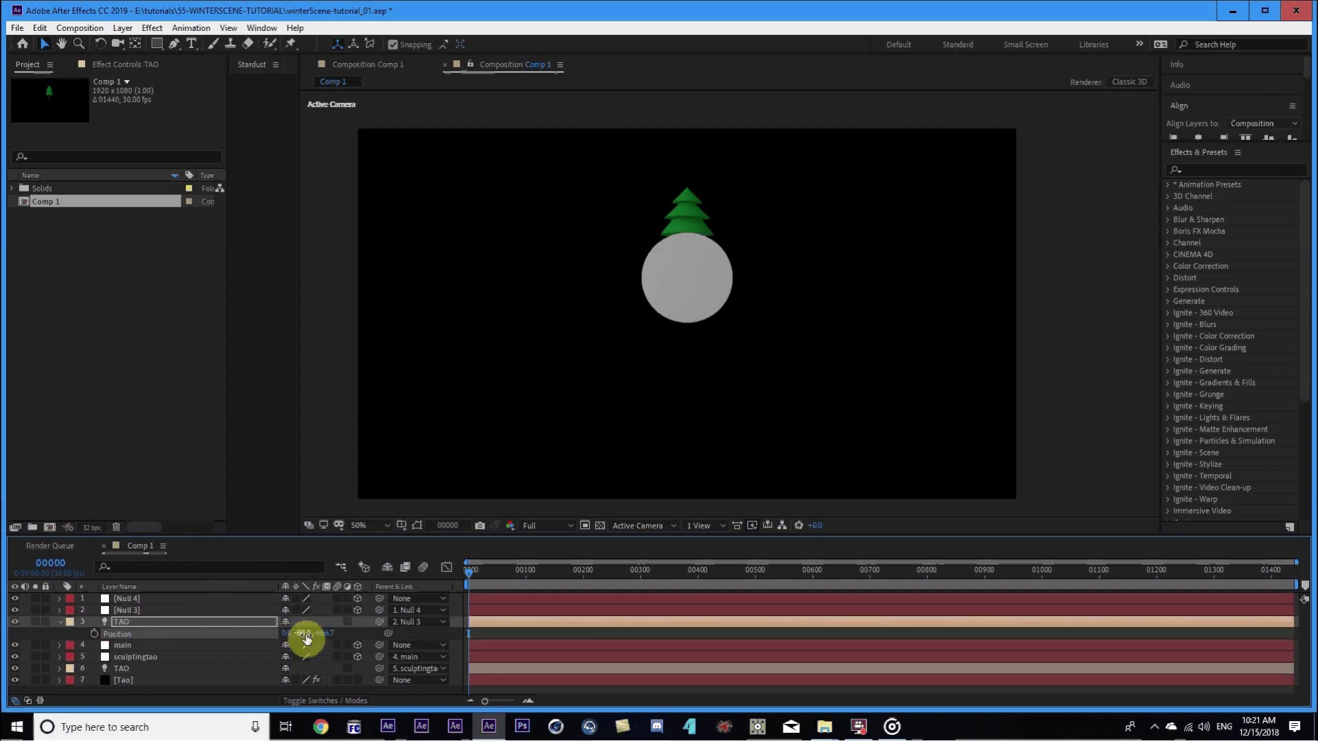
type("0")
key("Return")
key("Return")
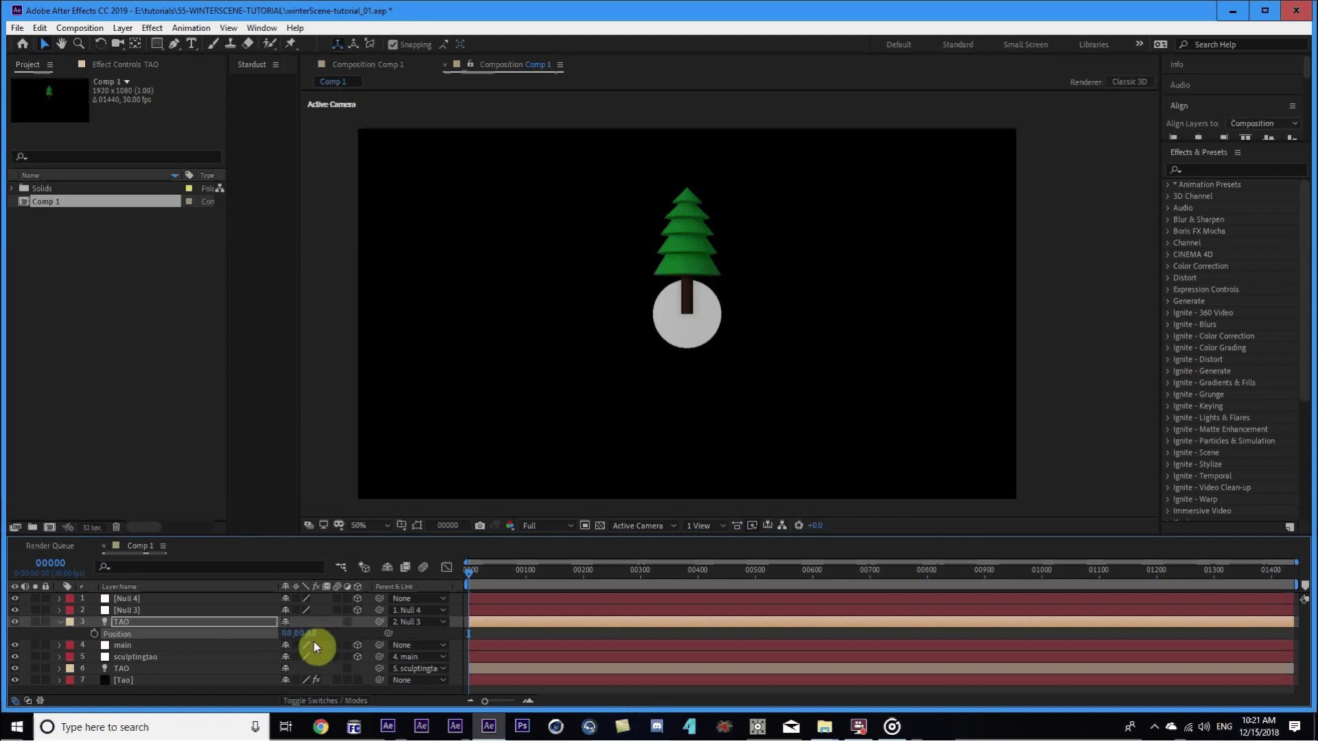
left_click(251, 622)
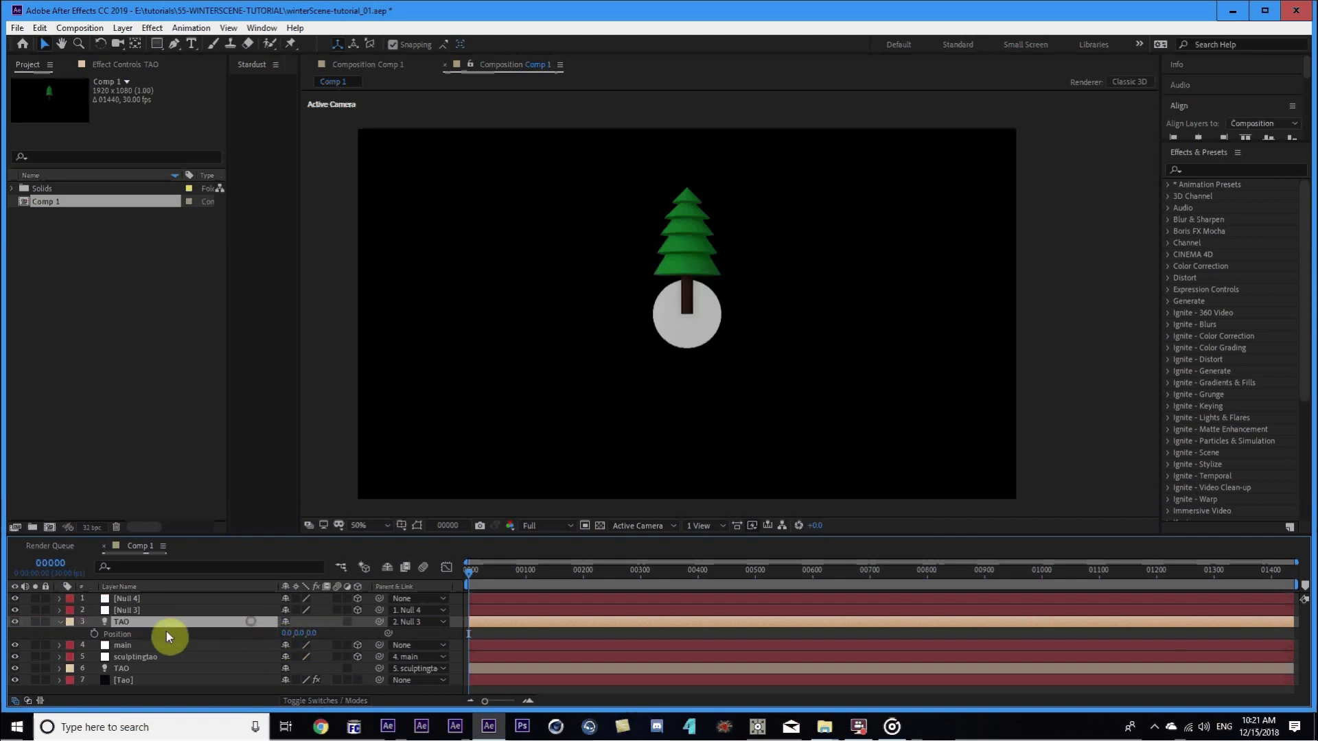
left_click(60, 625)
Add a Position keyframe to Null 3 at frame 0.
left_click(119, 610)
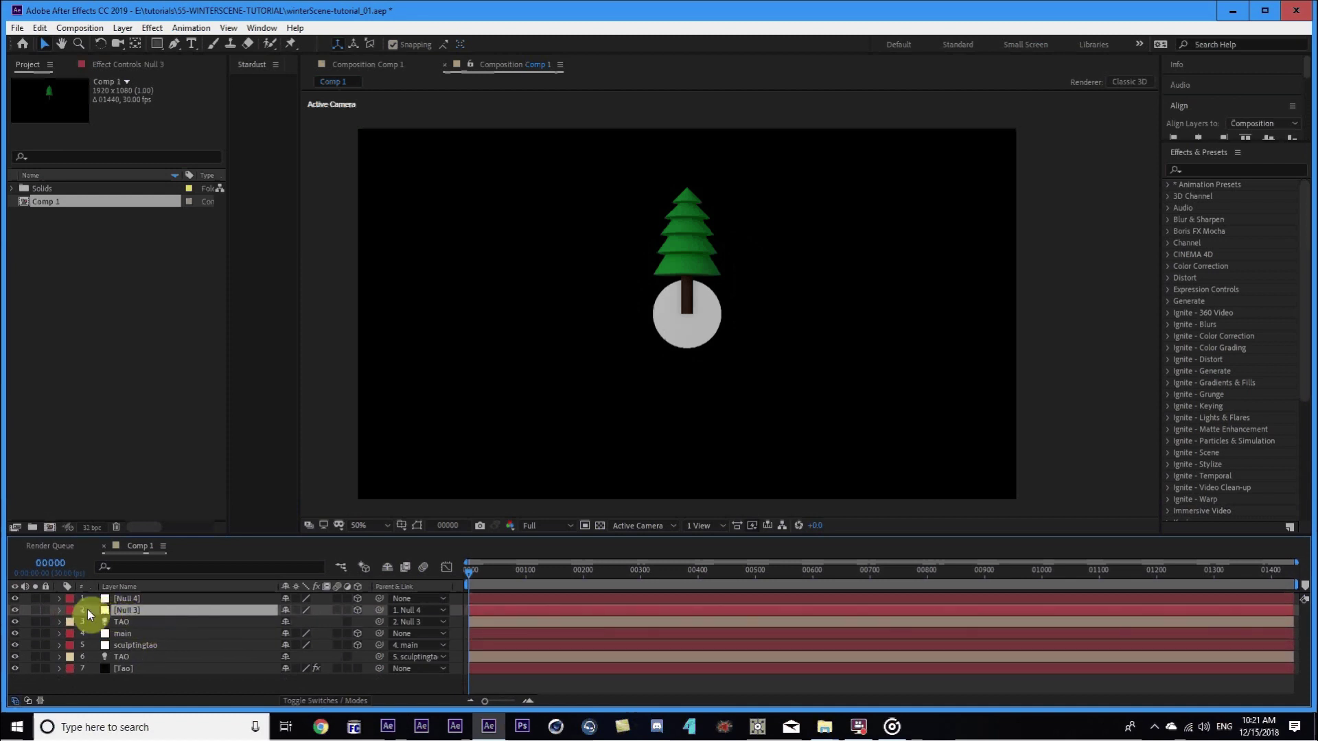
key("p")
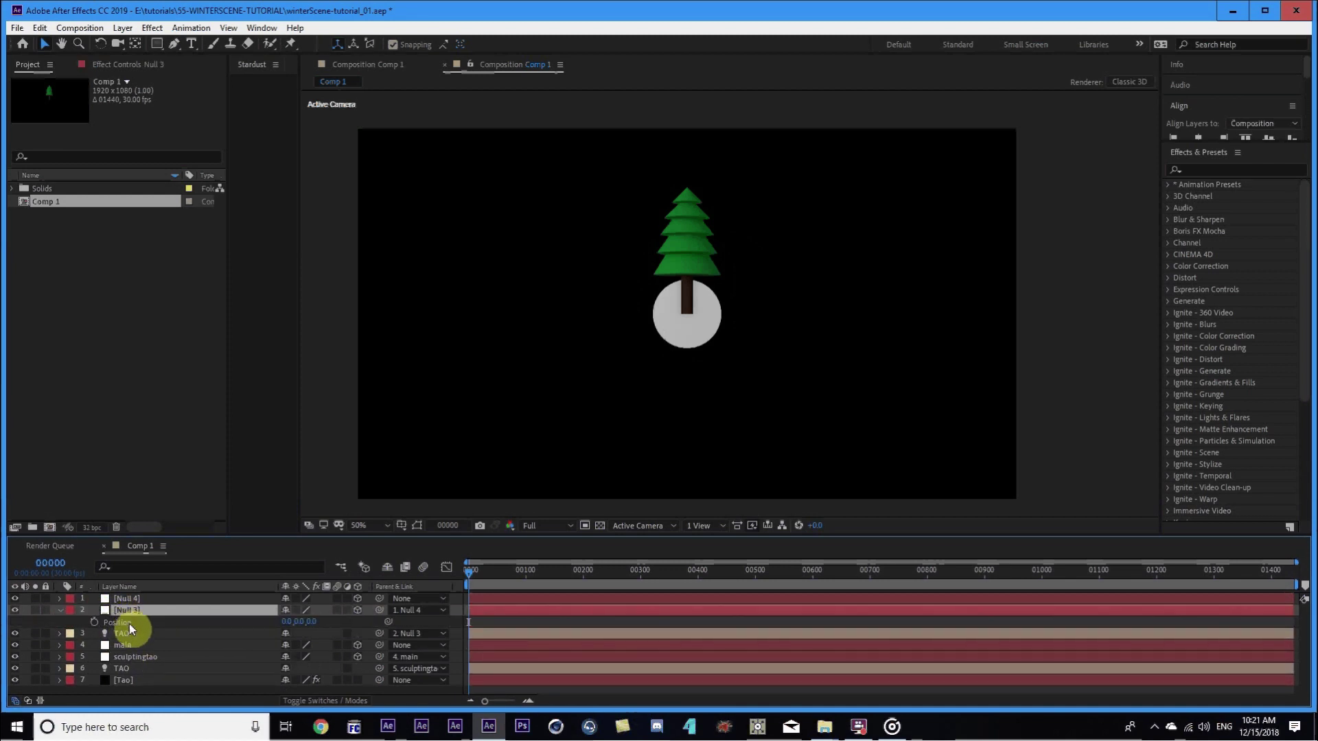
left_click(93, 621)
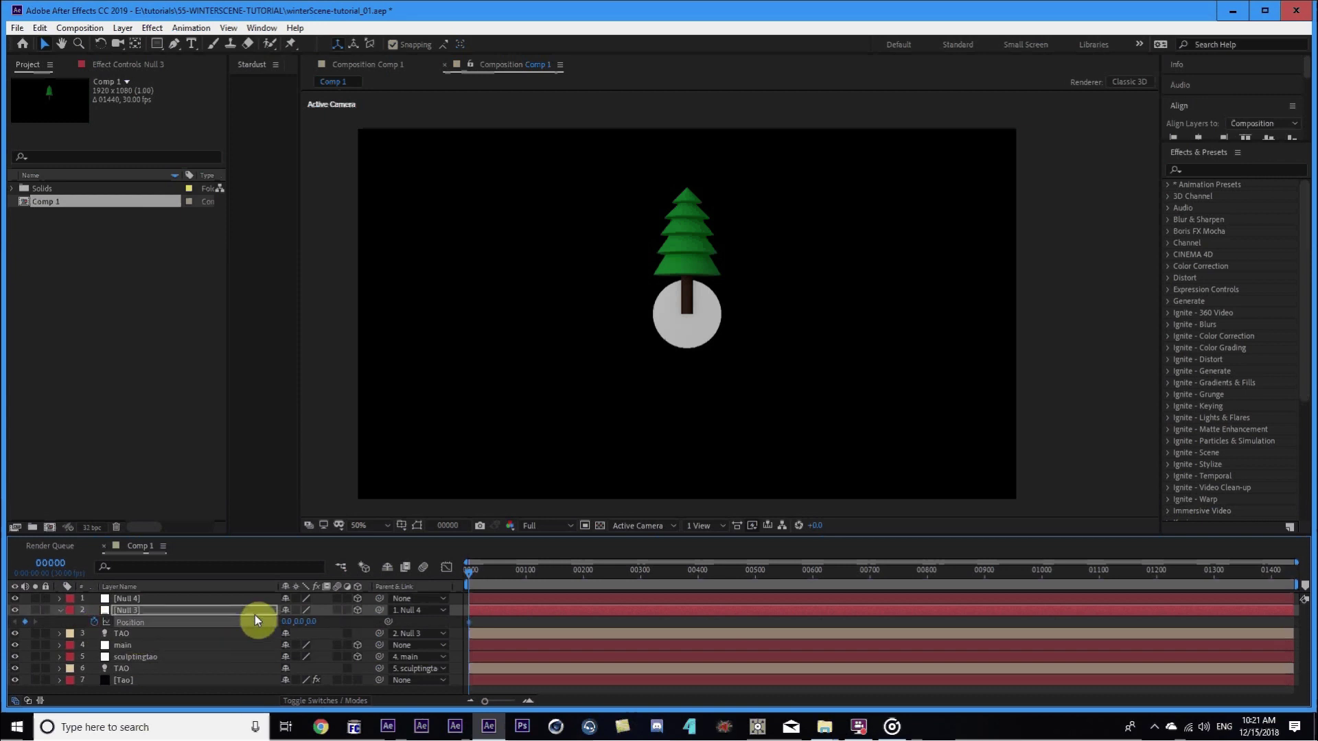
Keyframe Null 3's Z position at 4000 on frame 300.
left_click(45, 561)
type("300")
key("Return")
left_click_drag(313, 626, 401, 612)
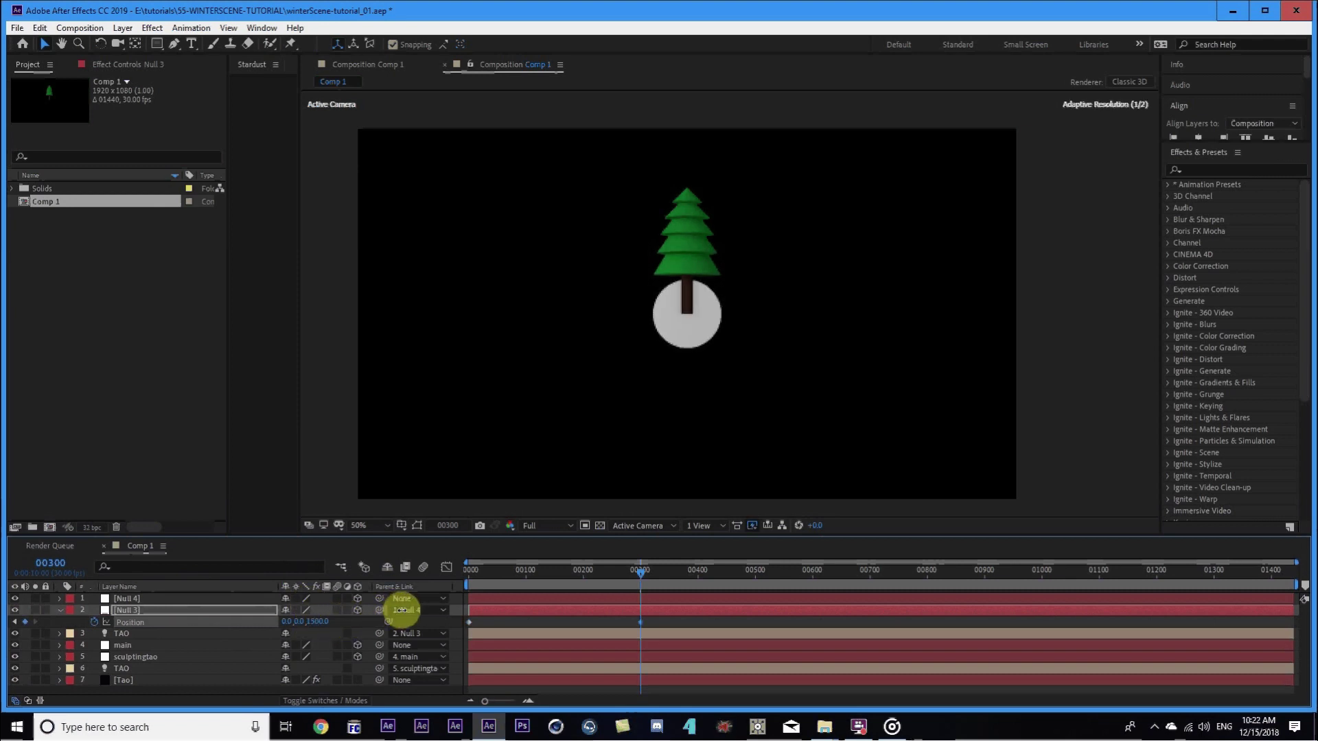
left_click(321, 624)
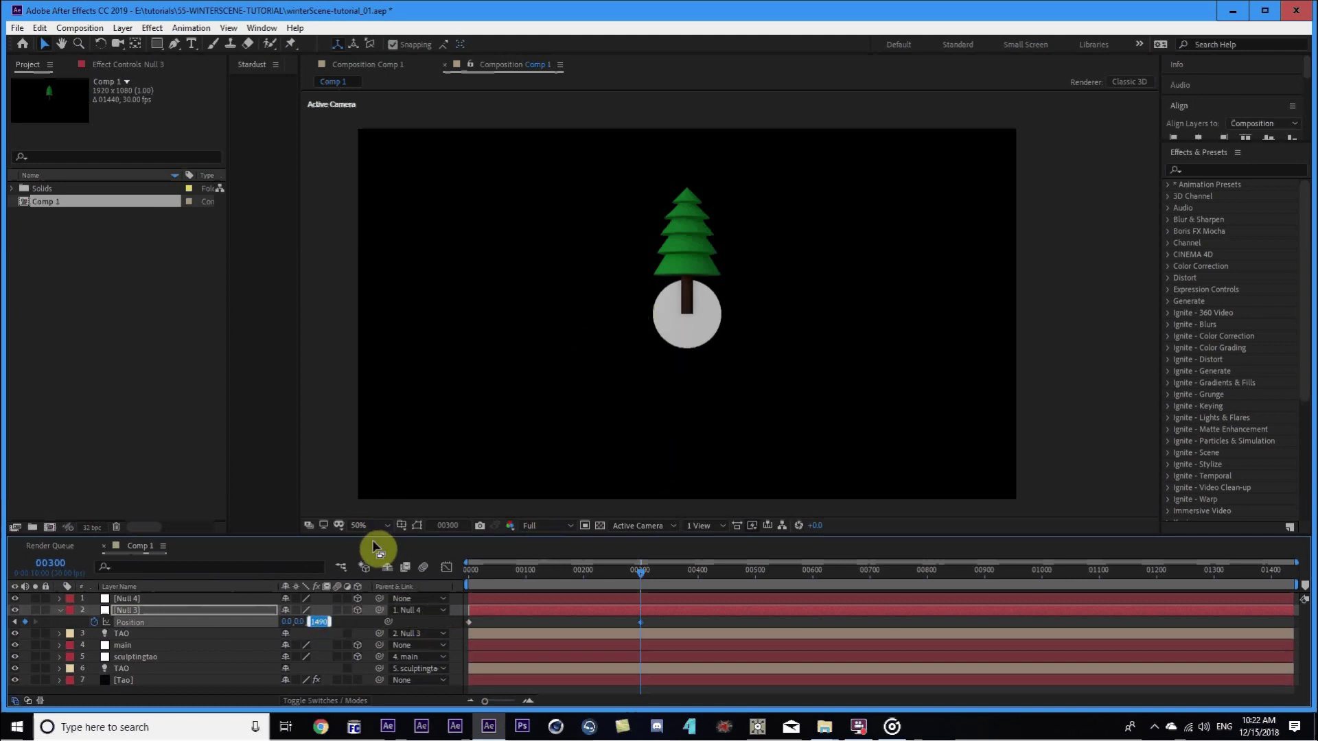
type("4000")
key("Return")
Set Null 3's Z position at frame 0 to -4000 and collapse the layer's properties.
left_click(469, 570)
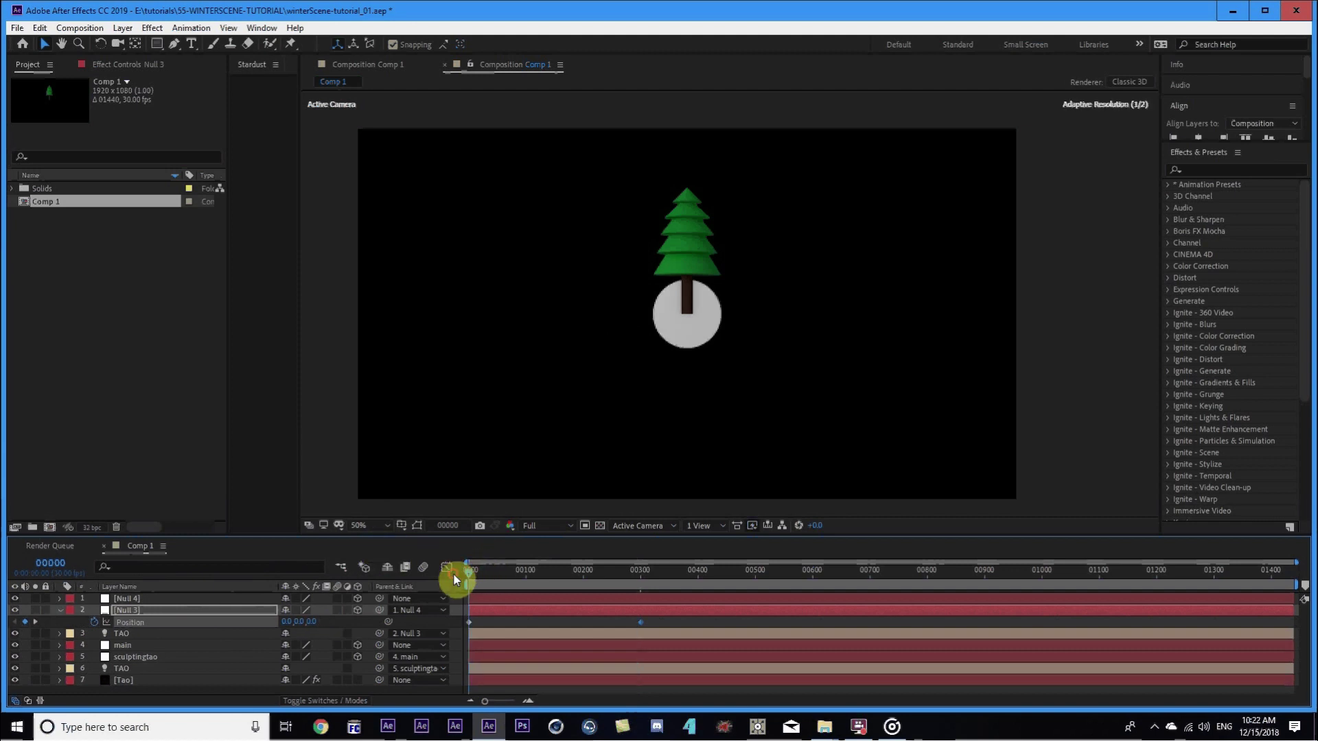
left_click(319, 622)
type("-4000")
key("Return")
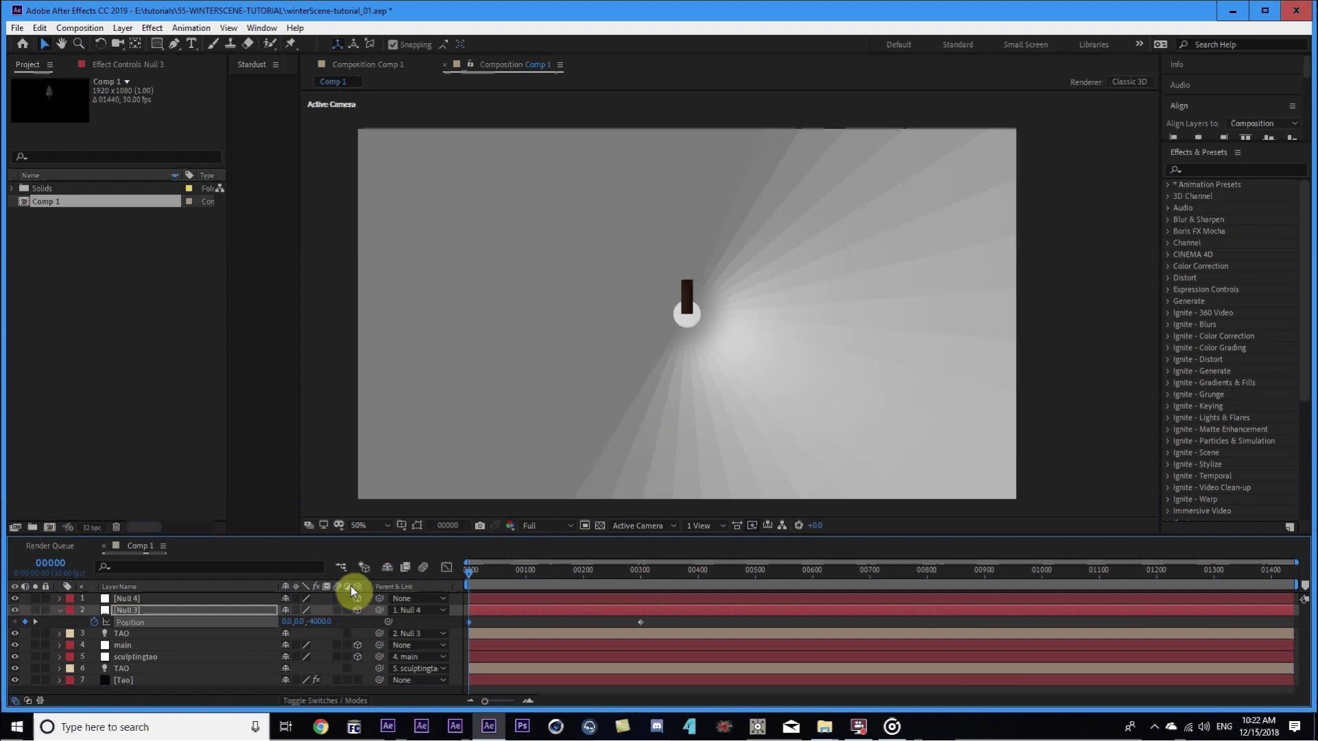
left_click(60, 609)
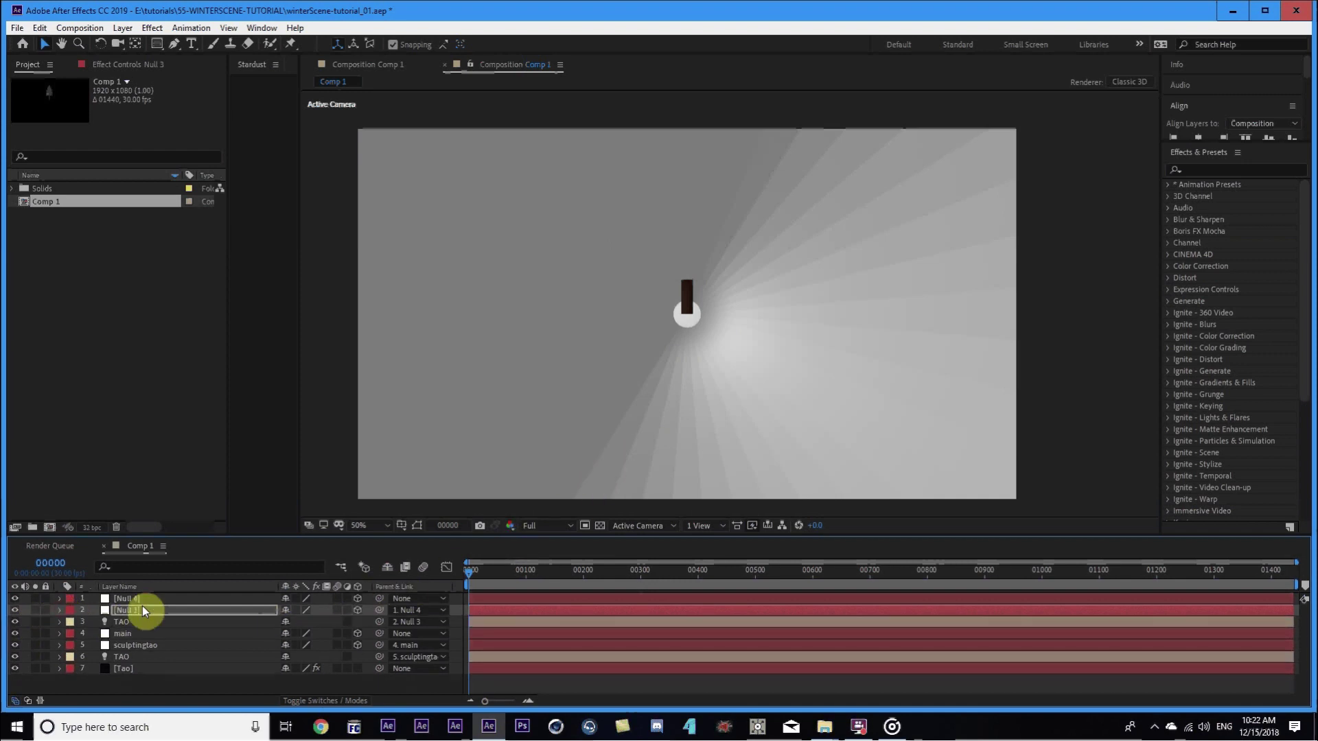
Check the Tao effect's Segment settings and rename the second TAO light, the one parented to Null 3, as "TAO sid:4".
left_click(133, 623)
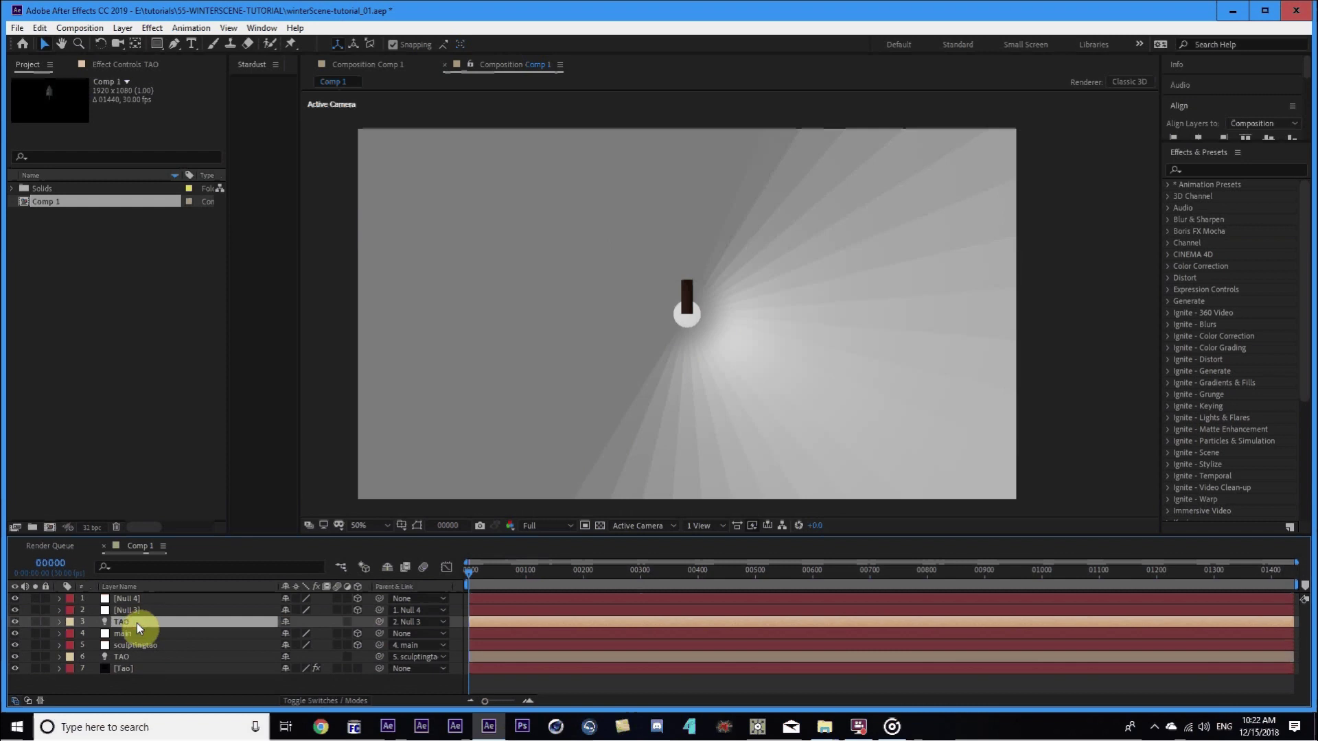
left_click(133, 667)
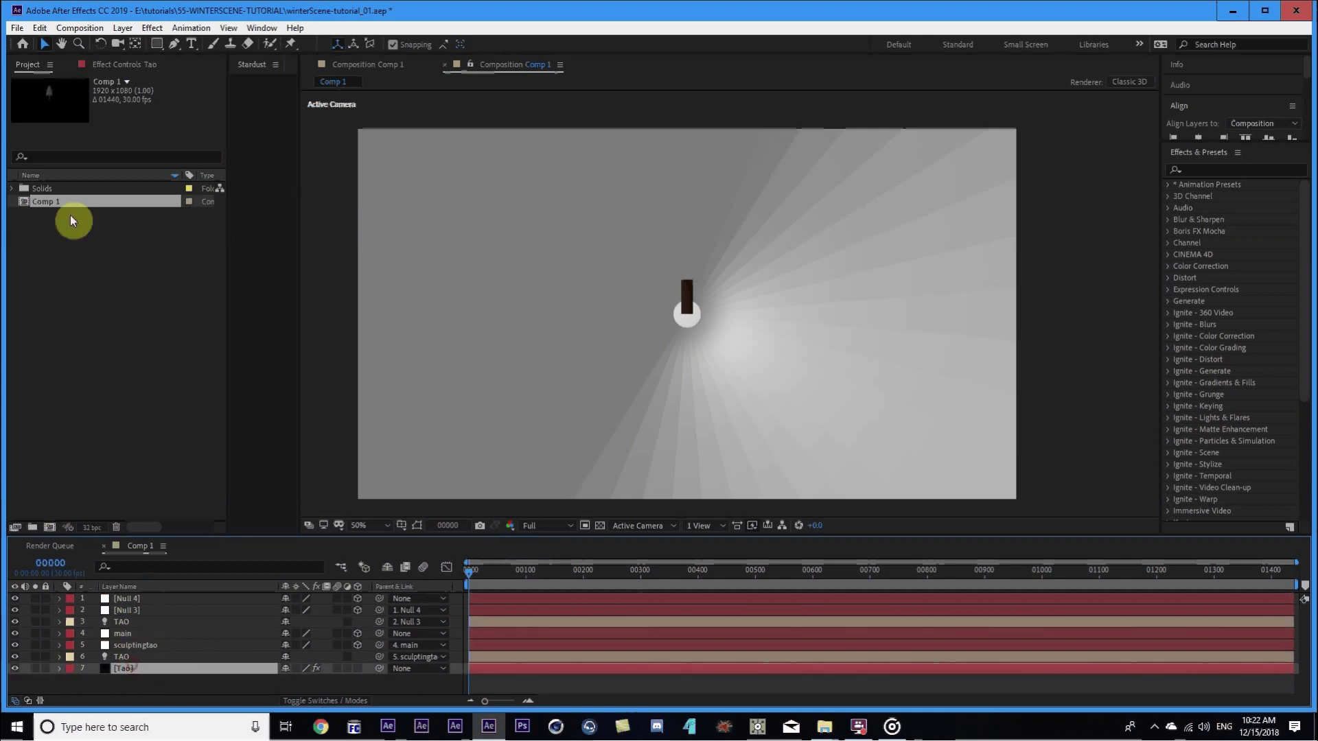
left_click(112, 64)
left_click_drag(139, 206, 129, 217)
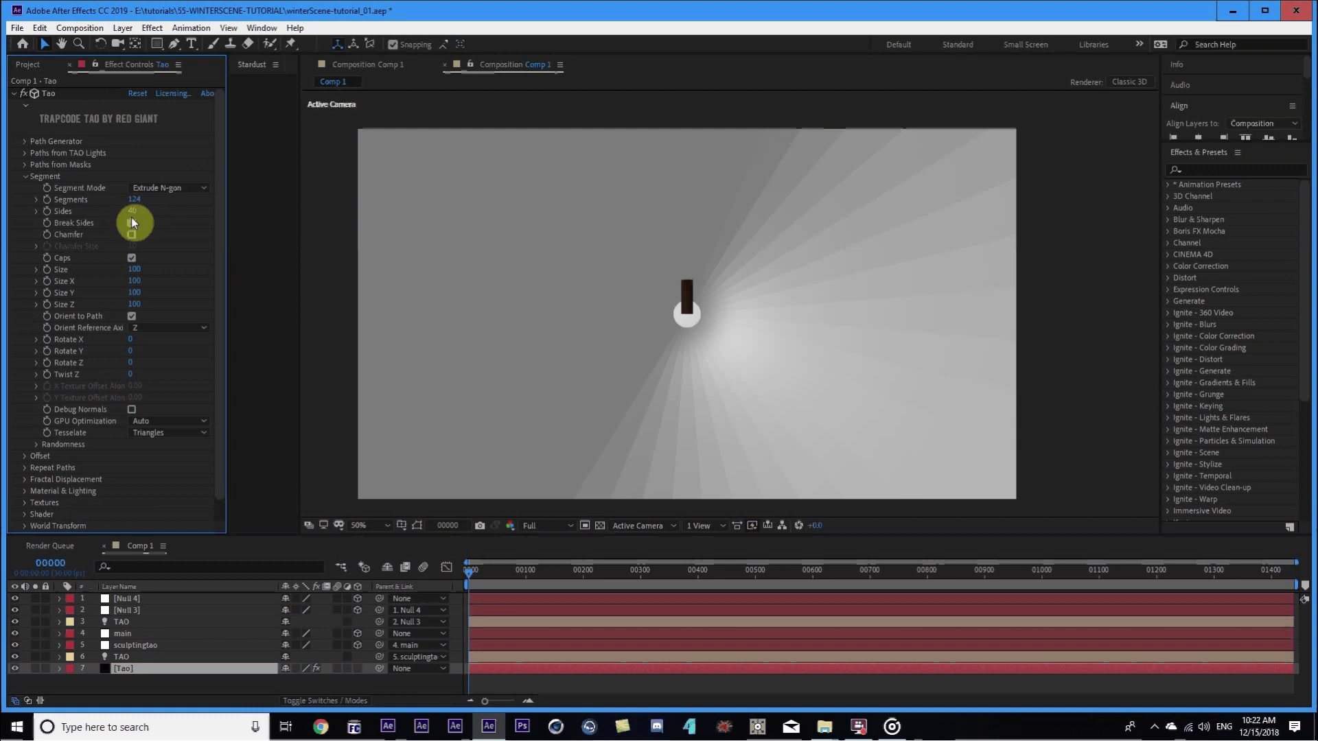
left_click(137, 622)
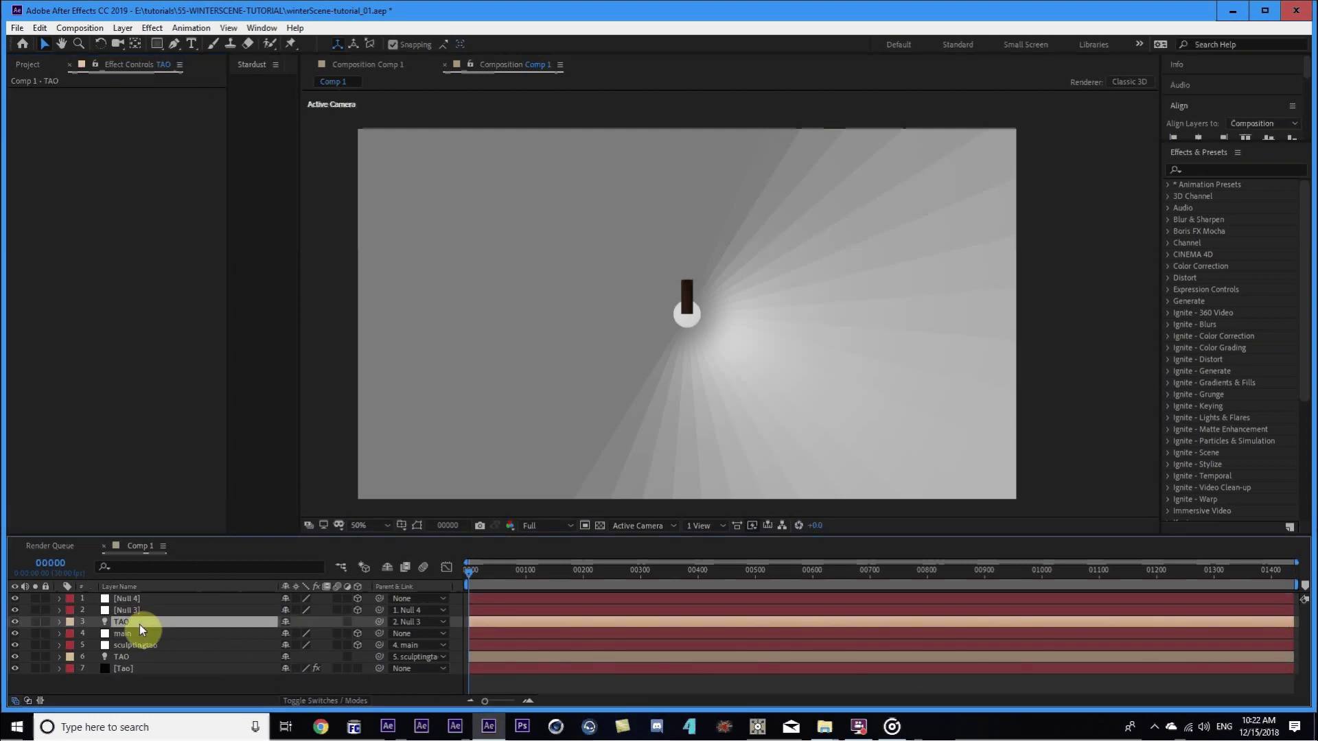
key("Return")
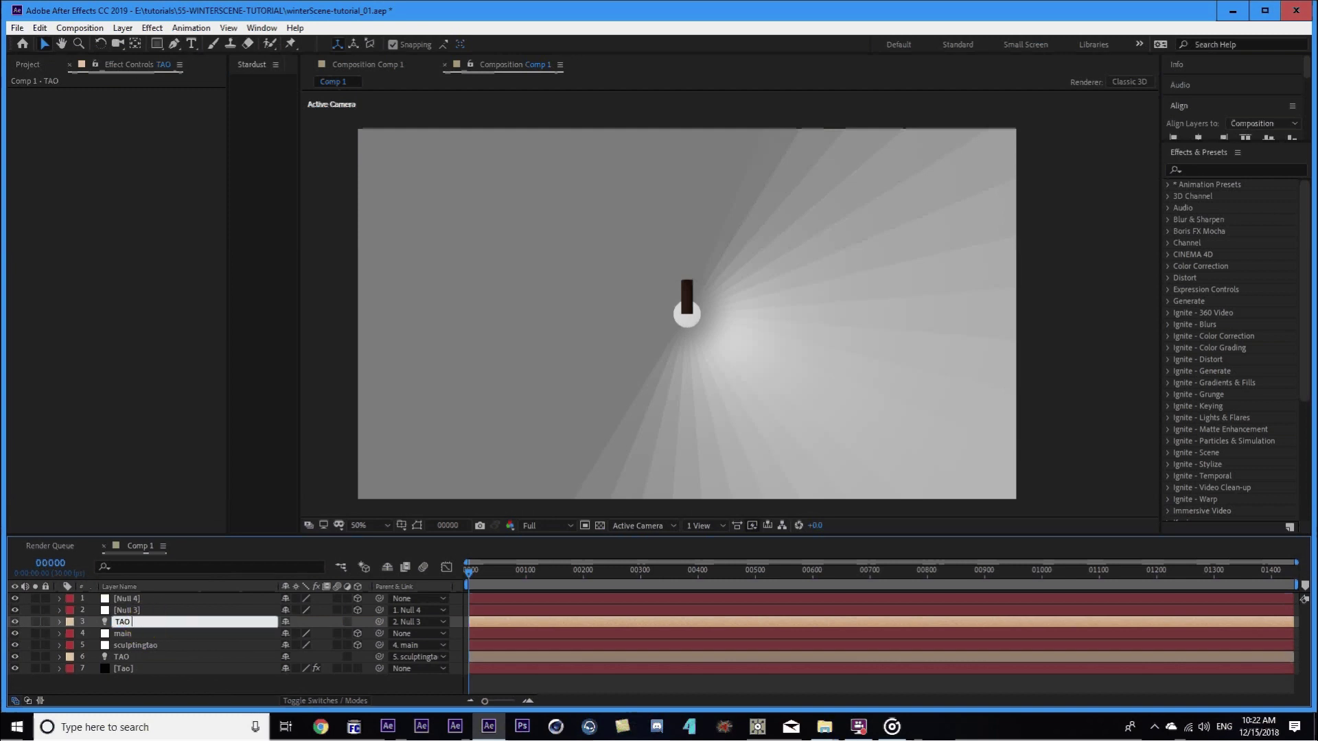
type("sid:4")
key("Return")
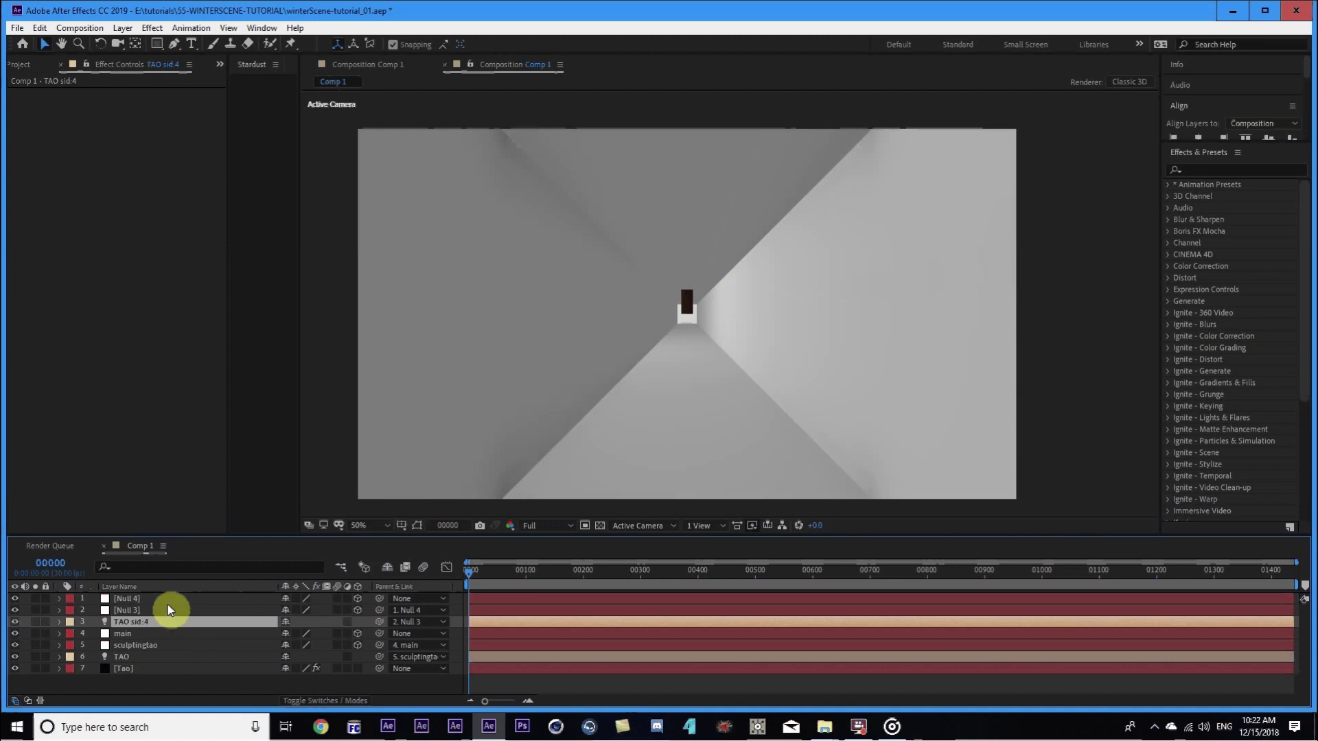
left_click(198, 611)
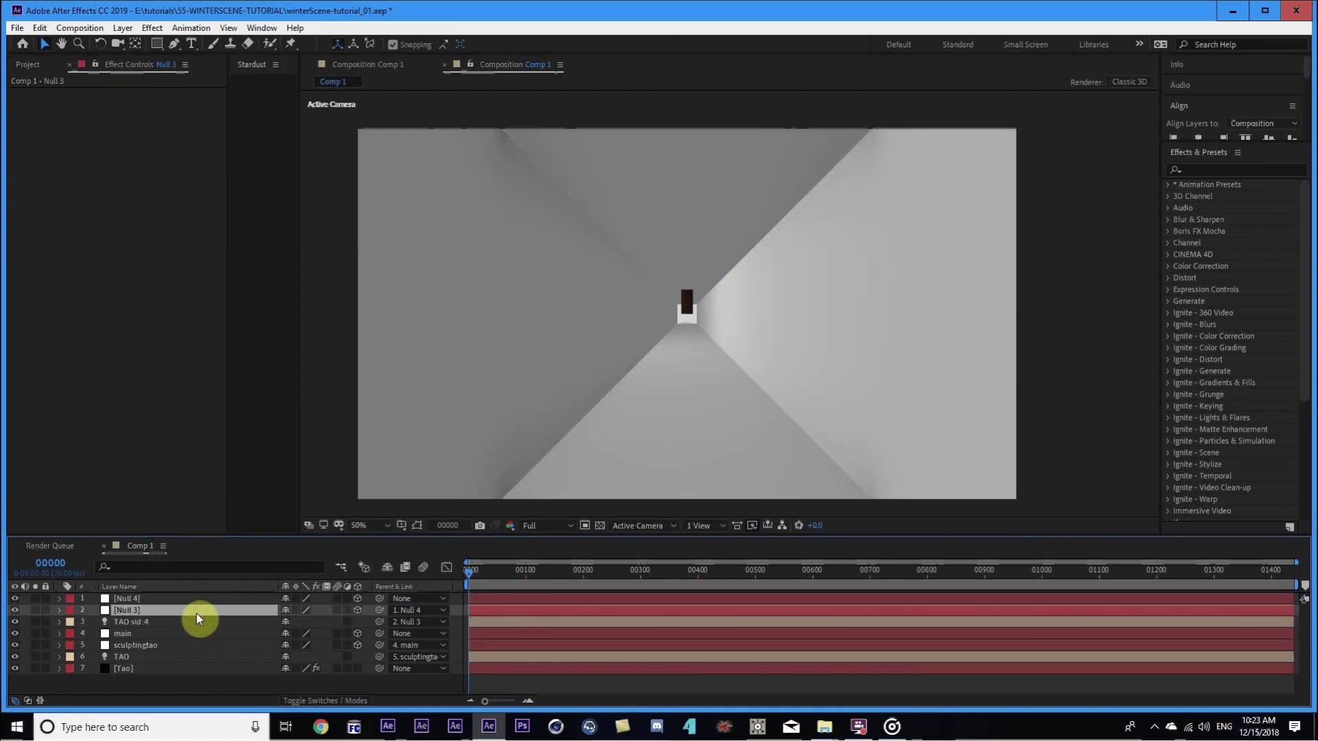
left_click(135, 666)
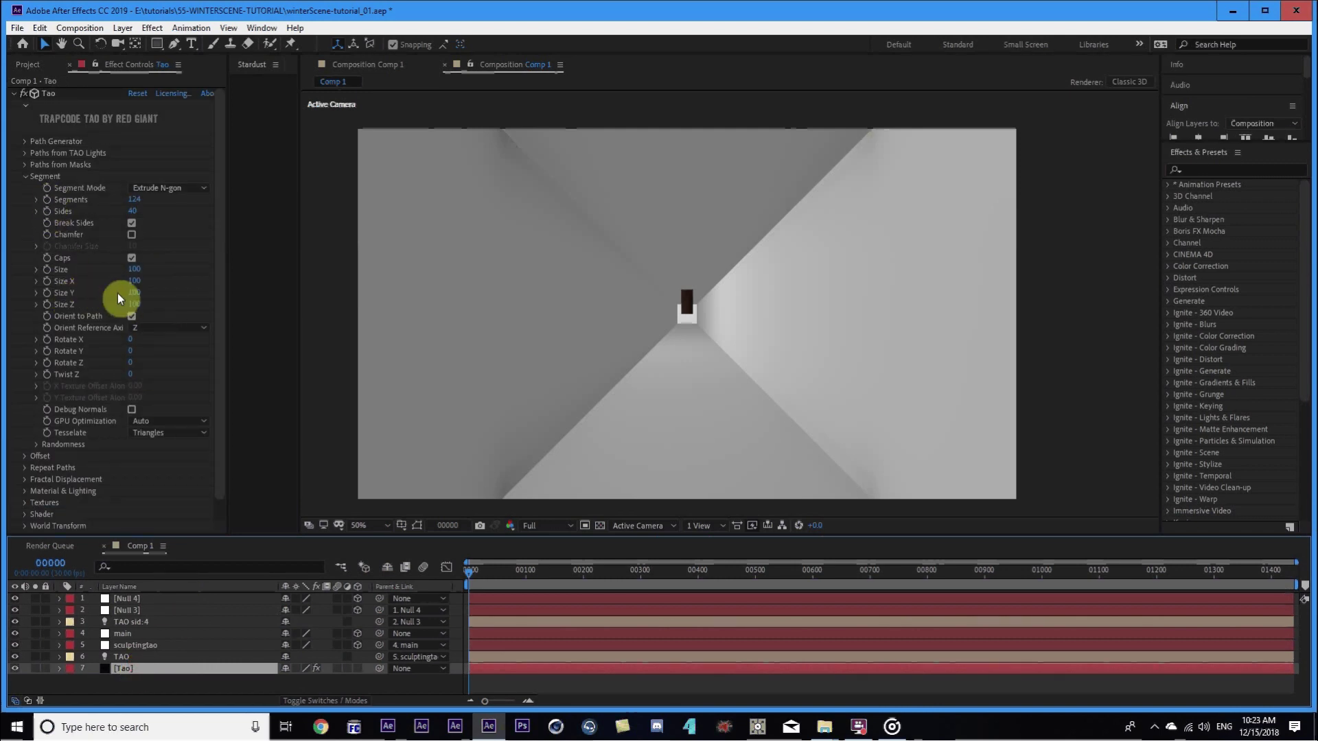
left_click(130, 313)
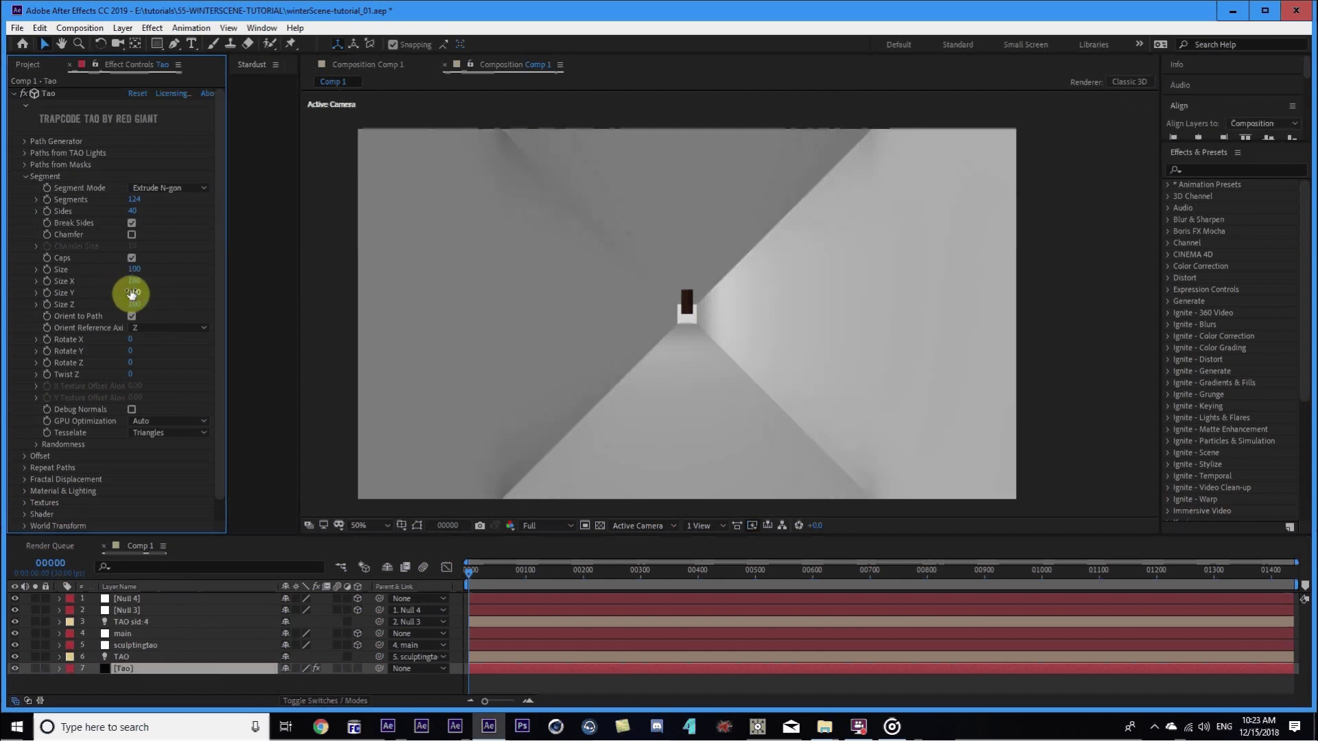
left_click_drag(128, 293, 105, 294)
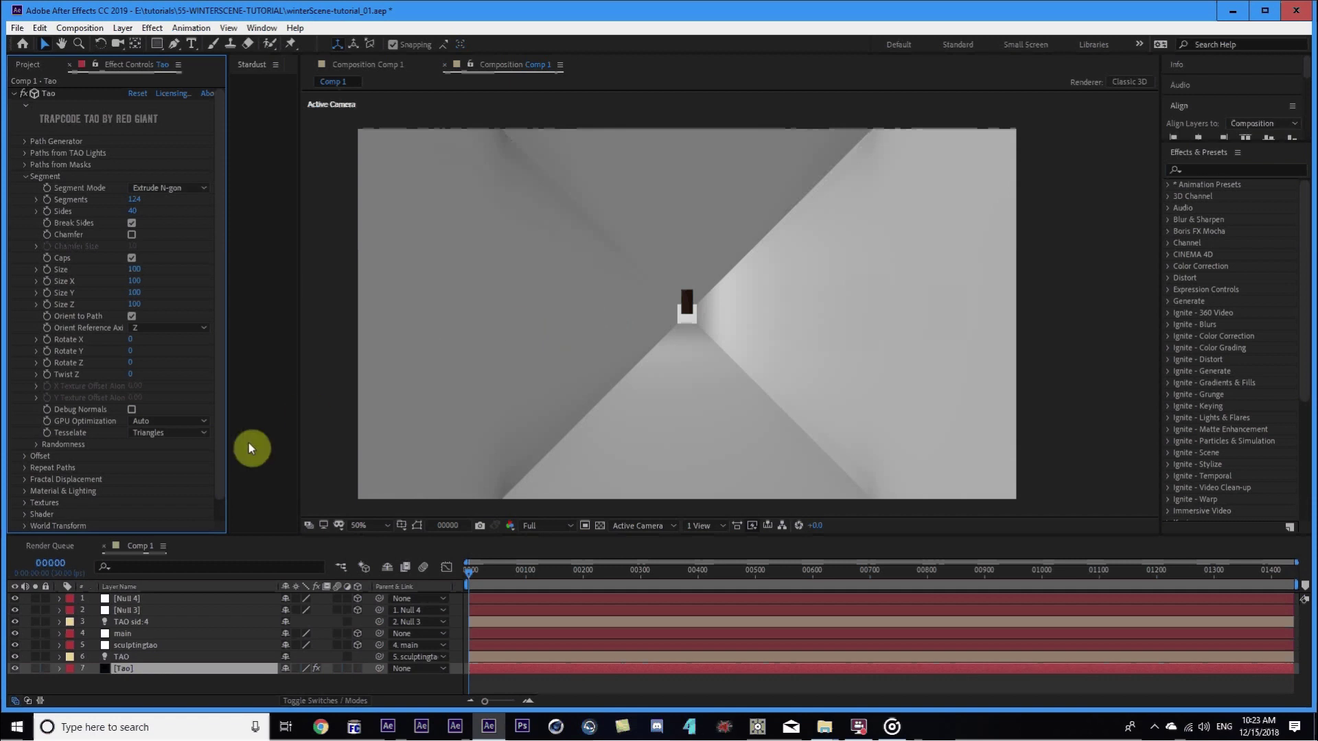
Unlink Null 3's Scale dimensions and scale it unevenly to reshape the four-sided path into a flat ground plane.
left_click(145, 611)
key("s")
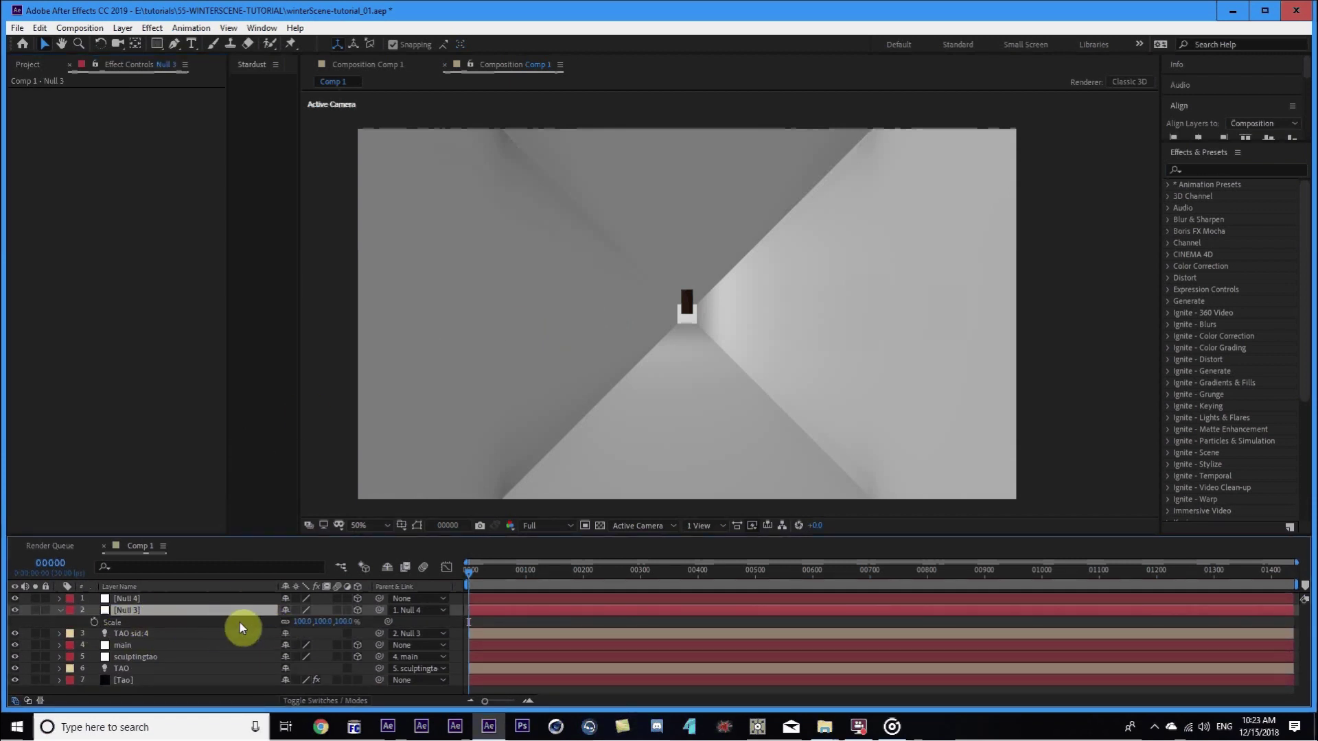
left_click(284, 622)
left_click(286, 625)
mouse_move(302, 627)
left_mouse_down()
mouse_move(589, 600)
mouse_move(682, 577)
mouse_move(324, 611)
mouse_move(332, 621)
mouse_move(295, 613)
mouse_move(388, 613)
mouse_move(294, 629)
mouse_move(315, 624)
left_mouse_up()
Set Null 4's Y position to 583 and widen the ground plane by setting Null 3's Y scale to 1804%.
left_click(200, 602)
key("p")
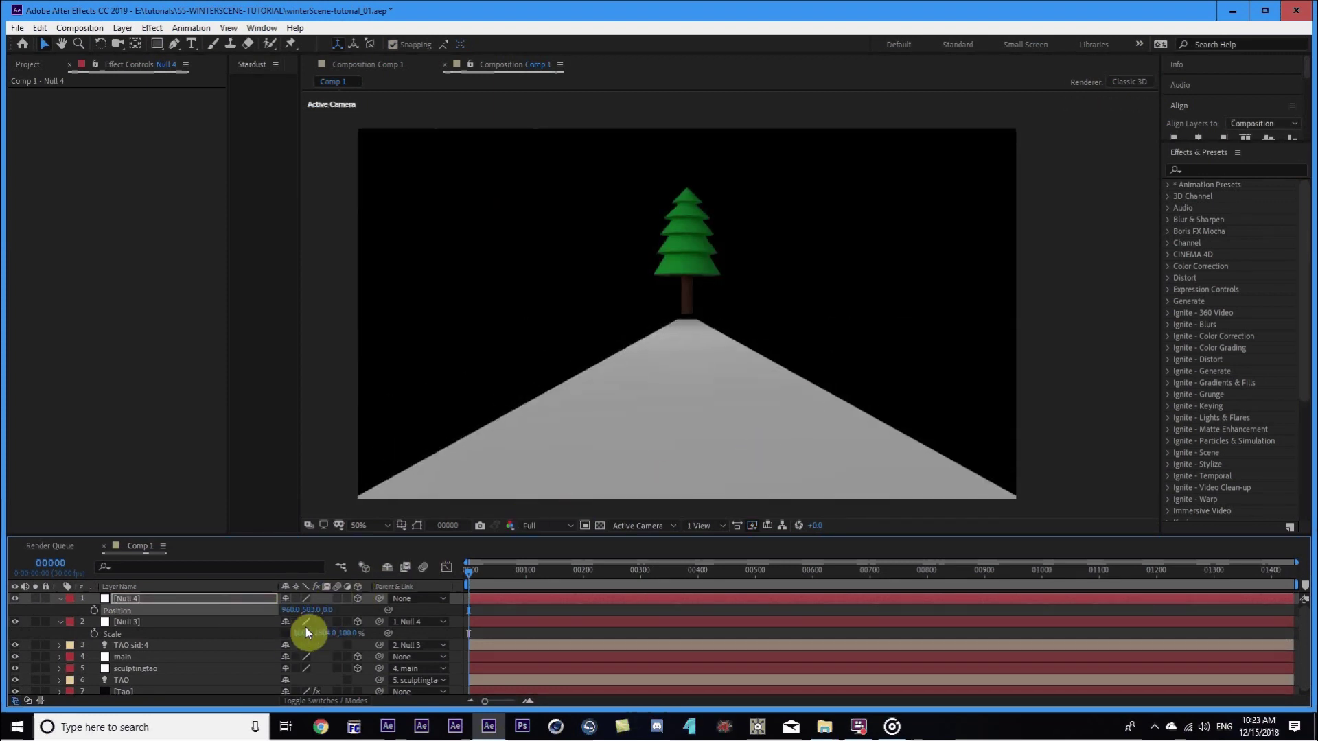
left_click_drag(353, 633, 251, 650)
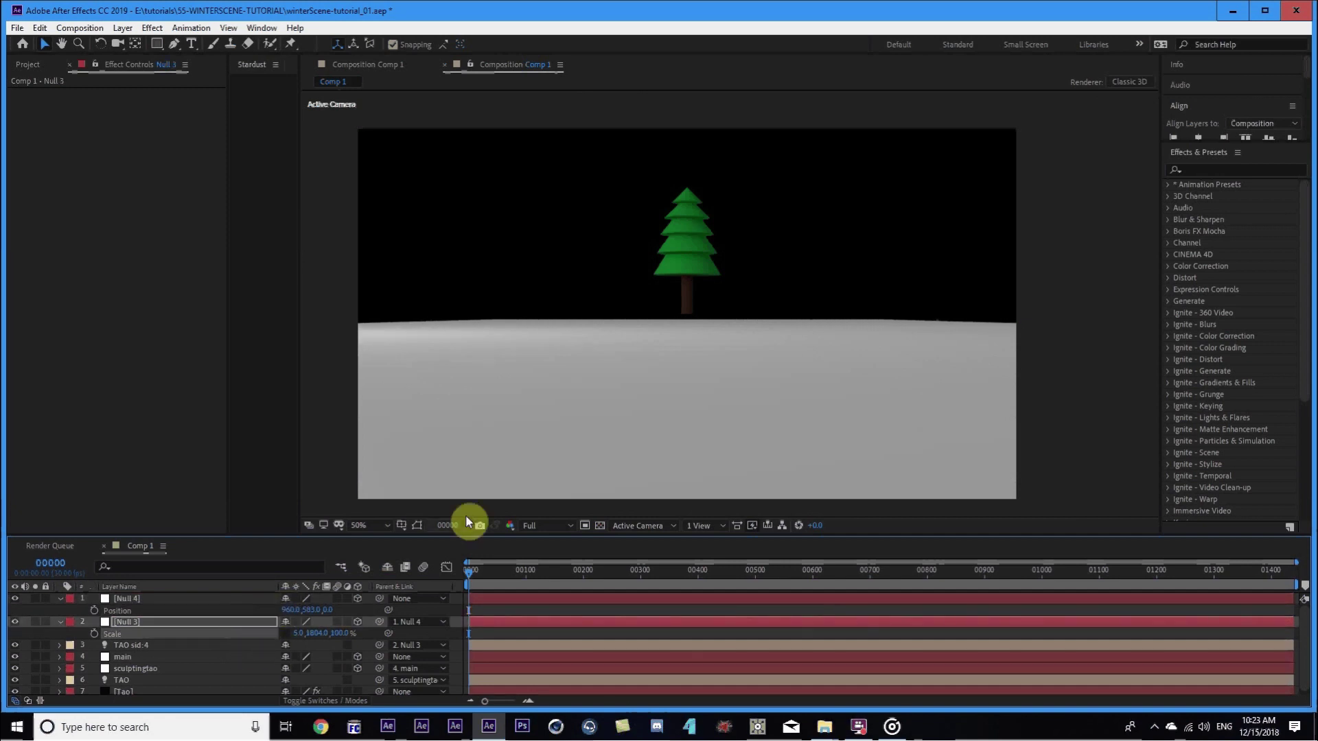
Create a two-node camera with the 50mm preset and parent it to a new 3D null.
left_click(139, 601)
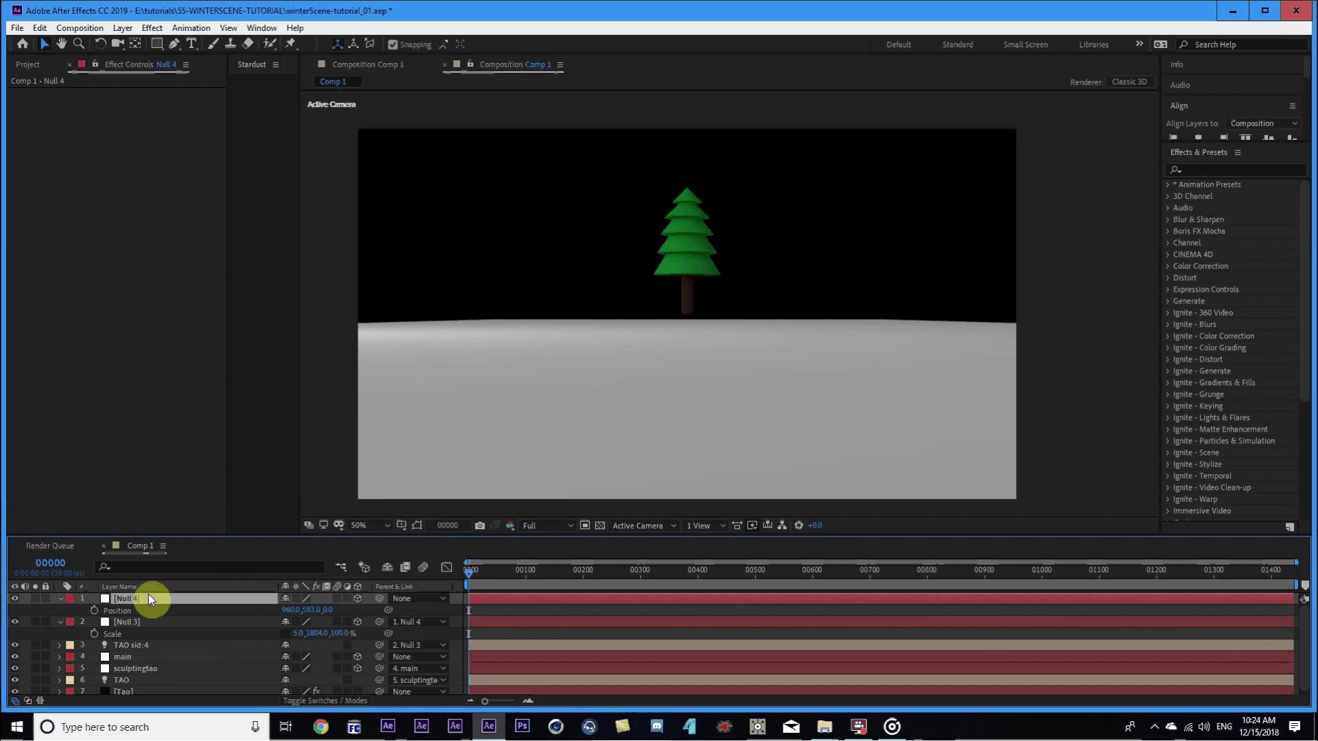
key("ctrl+alt+shift+c")
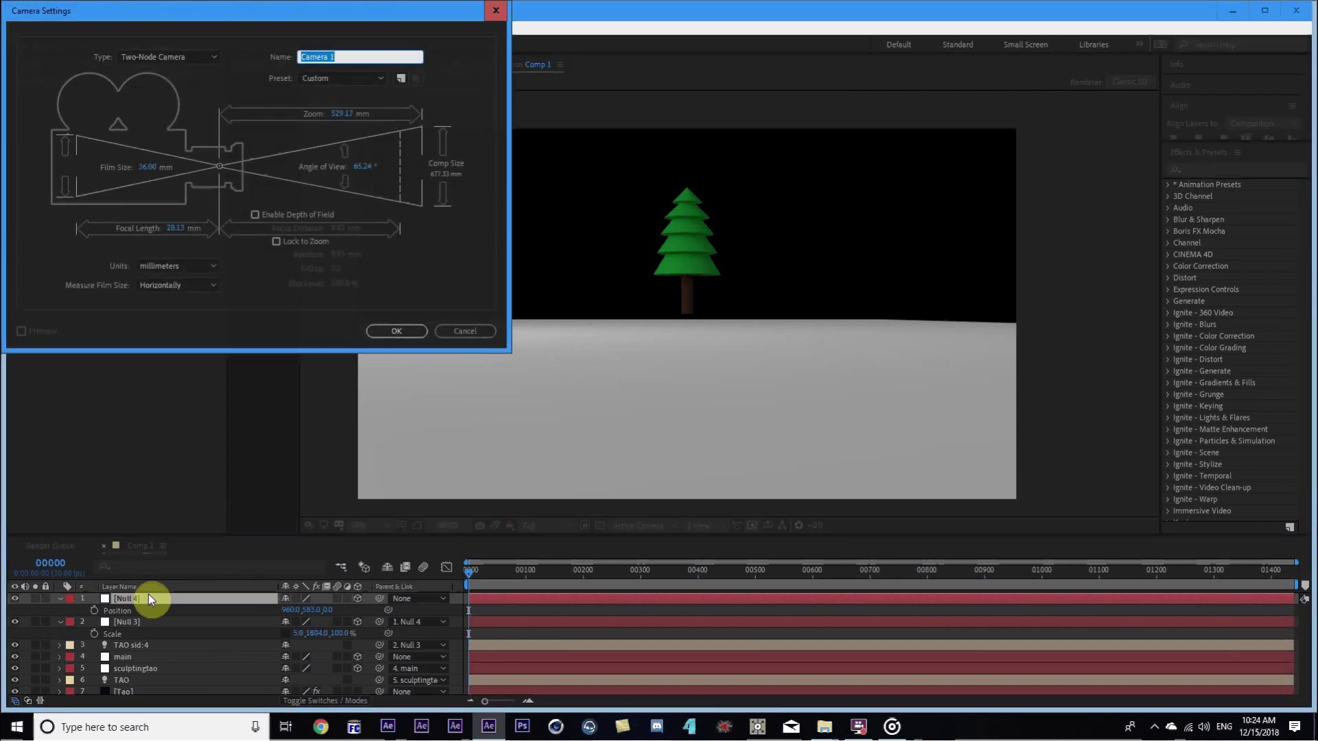
left_click(337, 79)
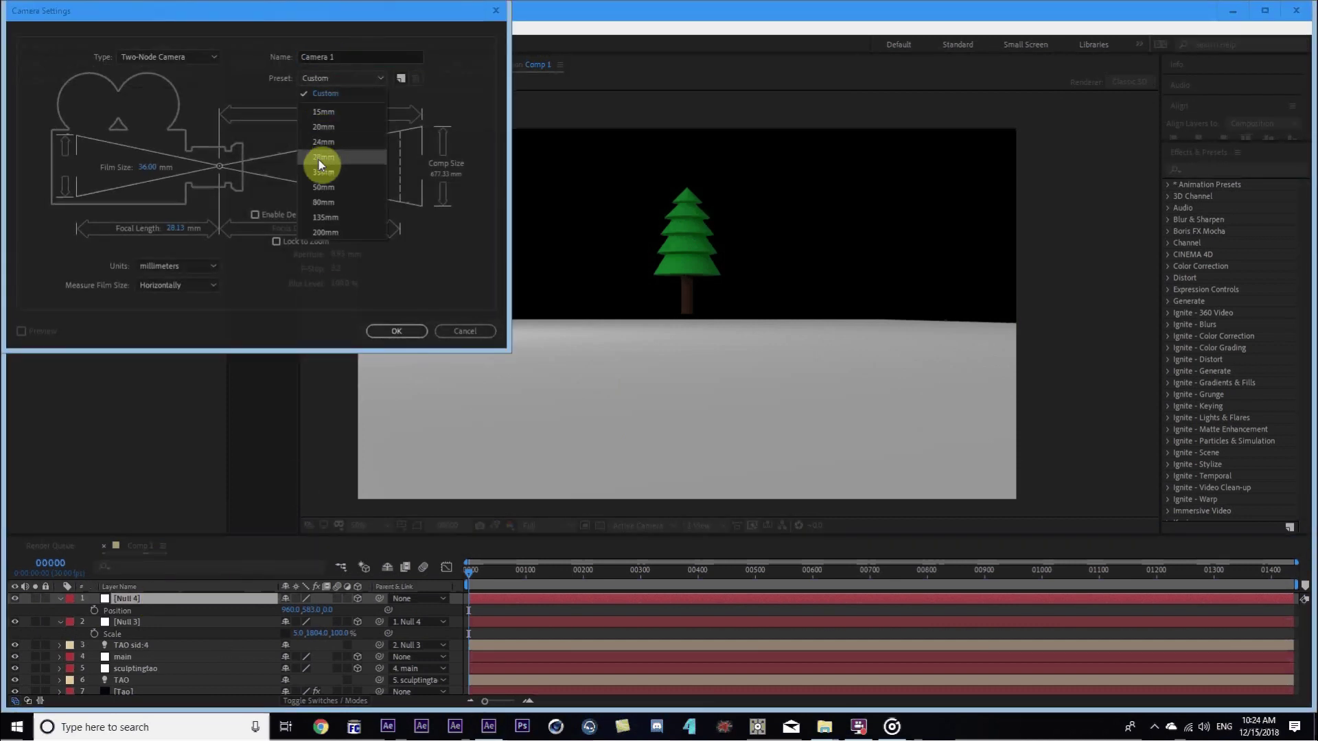
left_click(322, 187)
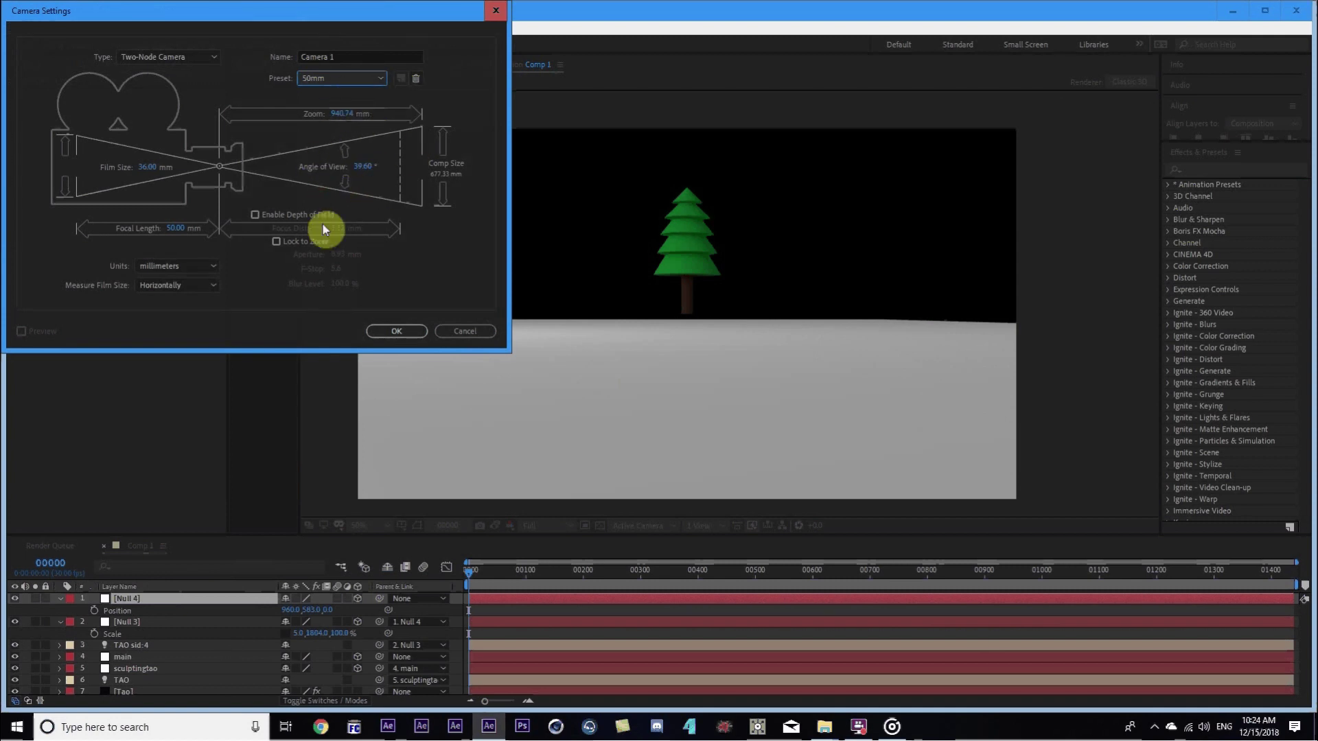
left_click(396, 332)
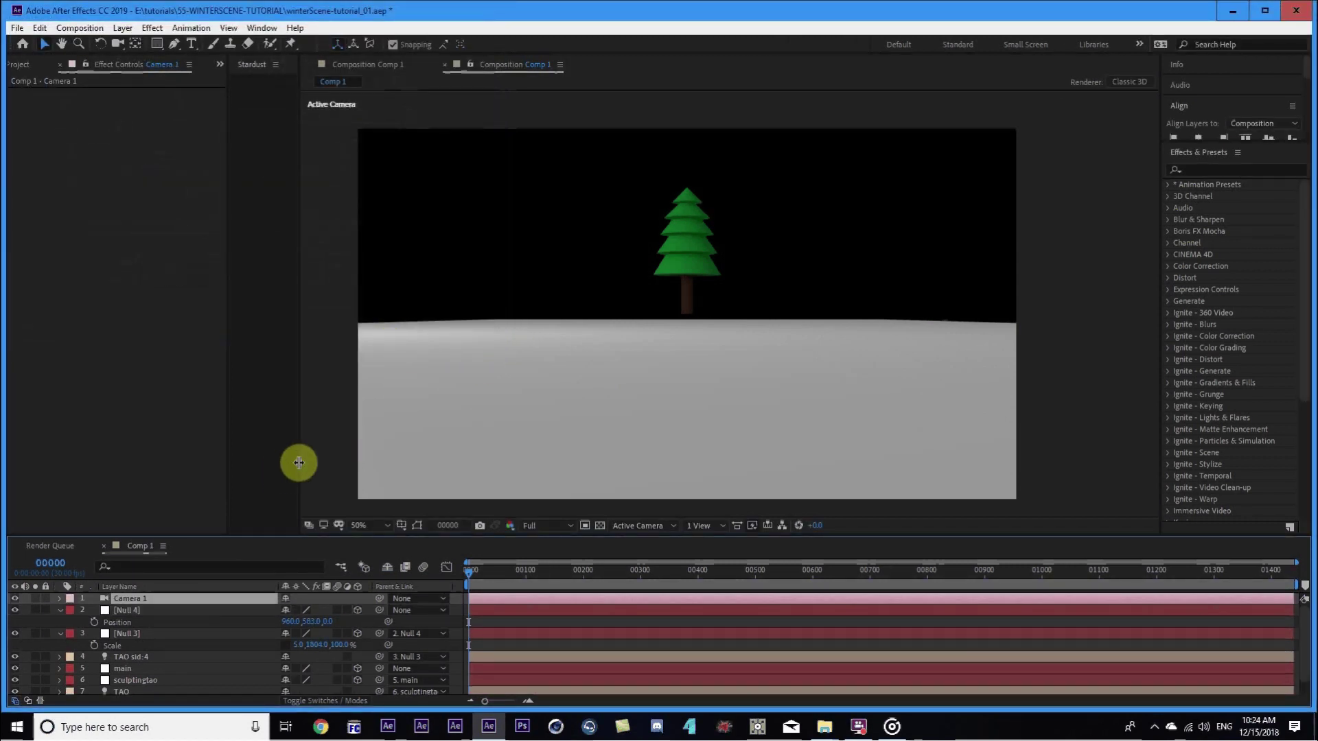
key("ctrl+alt+shift+y")
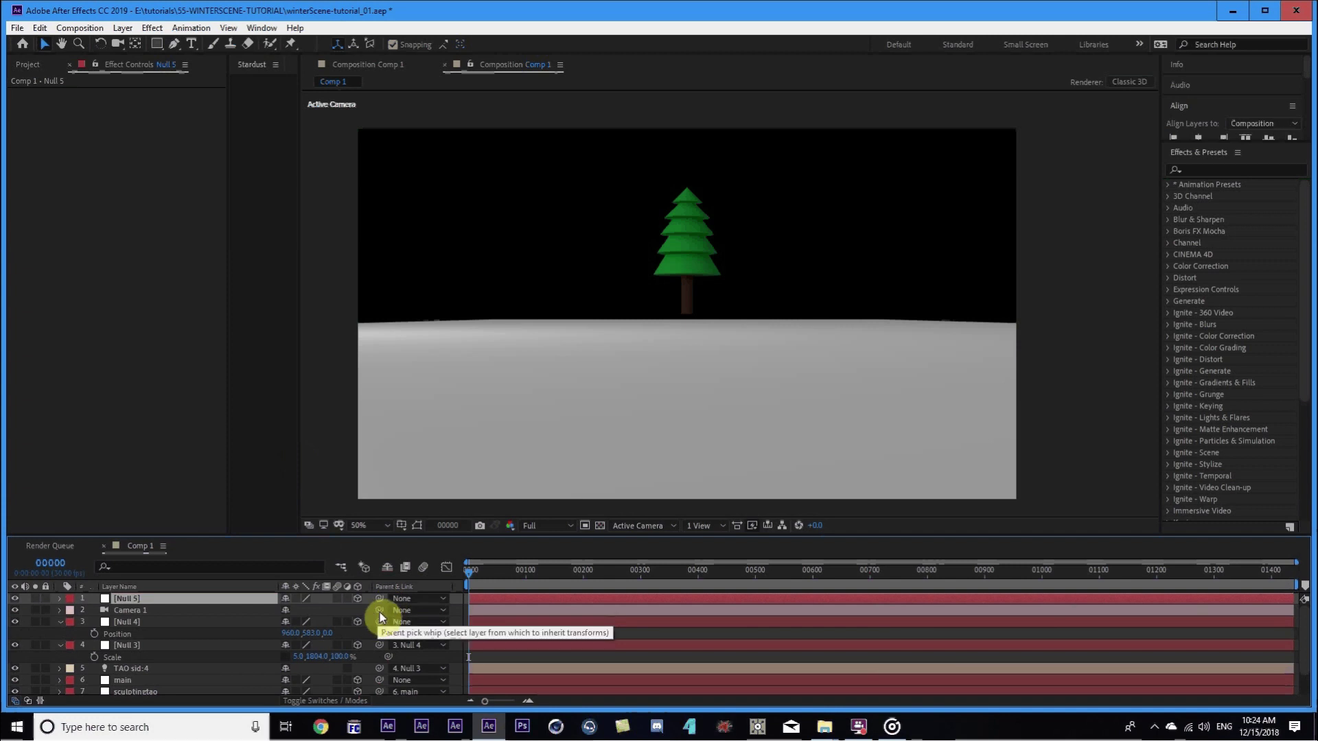
left_click_drag(379, 611, 162, 604)
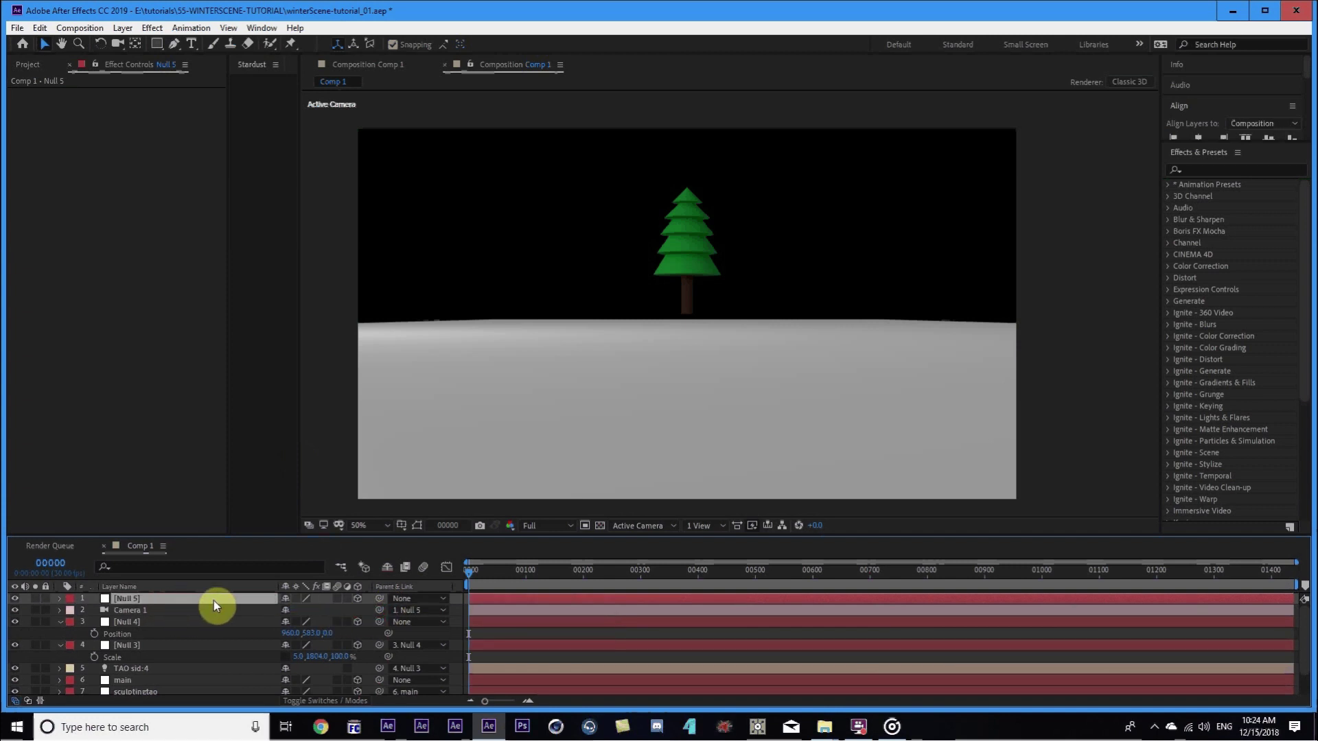
Set the Y Rotation of the camera's parent null to 45°.
key("r")
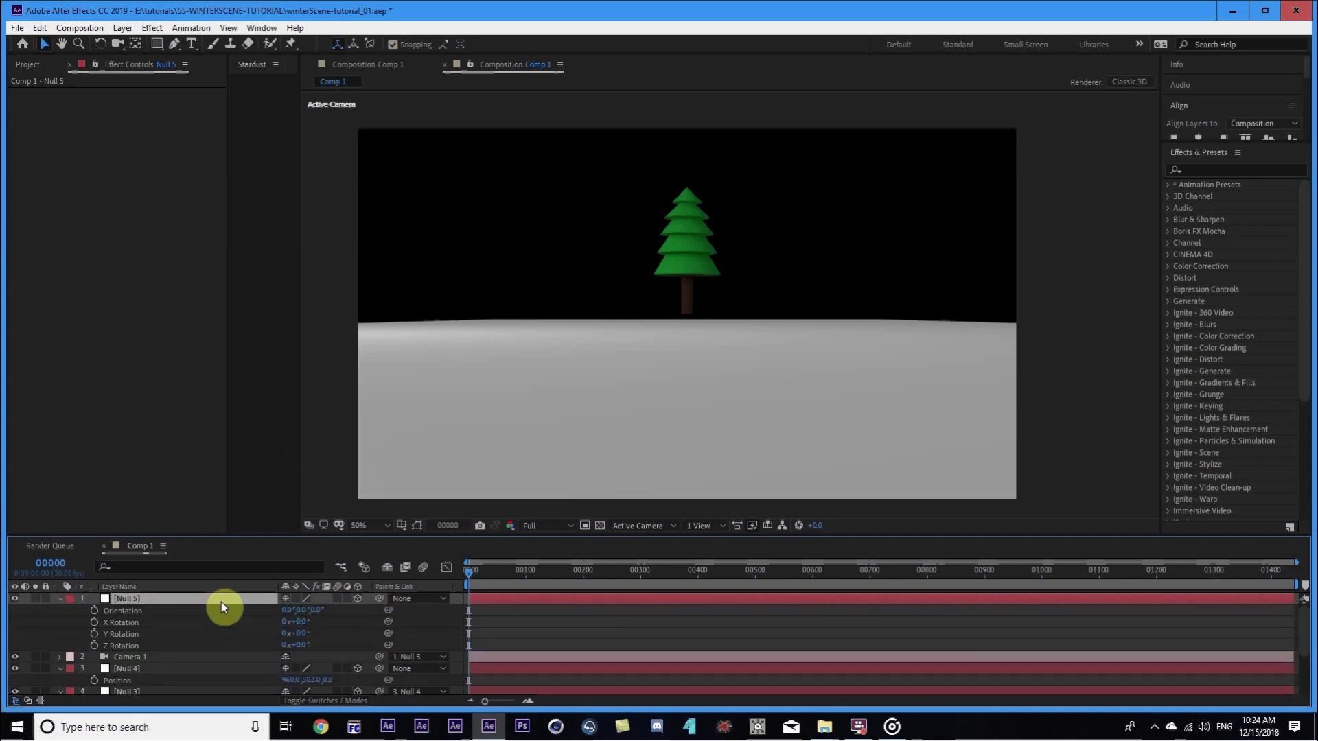
left_click(299, 633)
type("45")
key("Return")
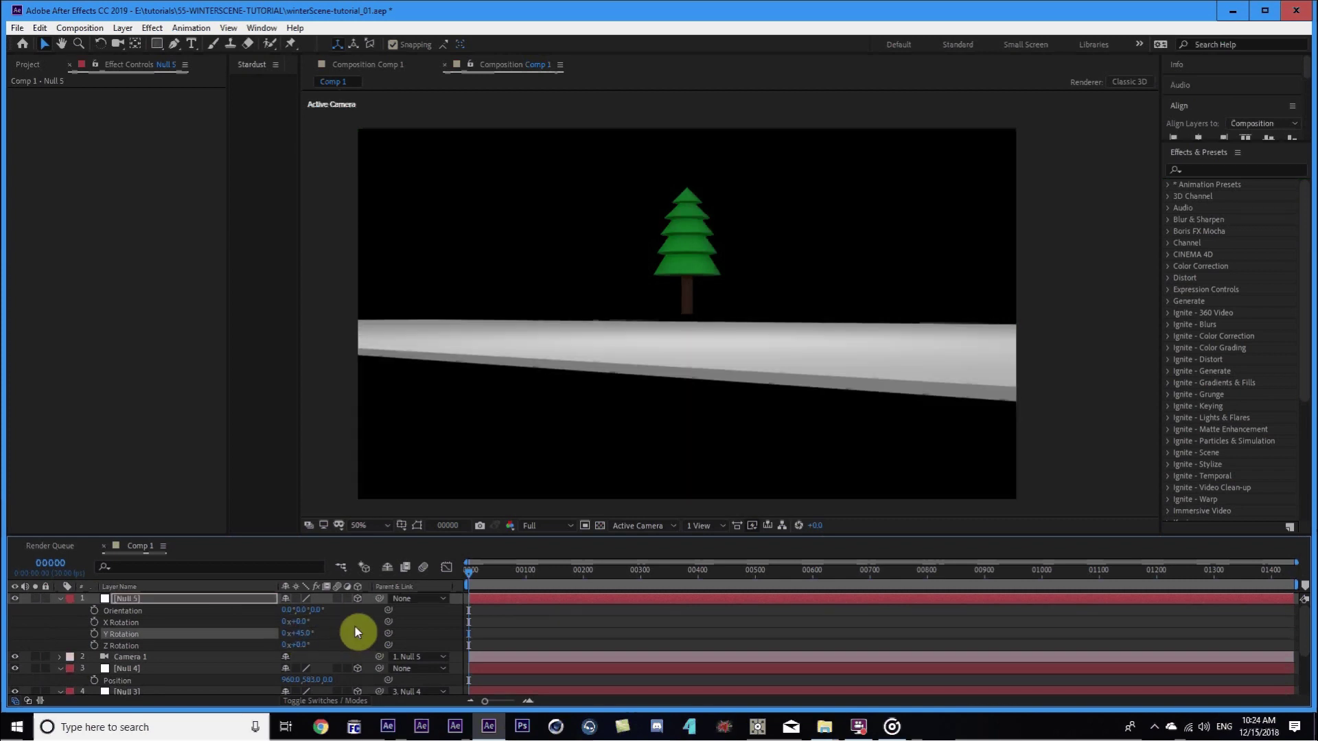
Orbit the camera upward so that it looks down on the tree and the ground plane.
key("c")
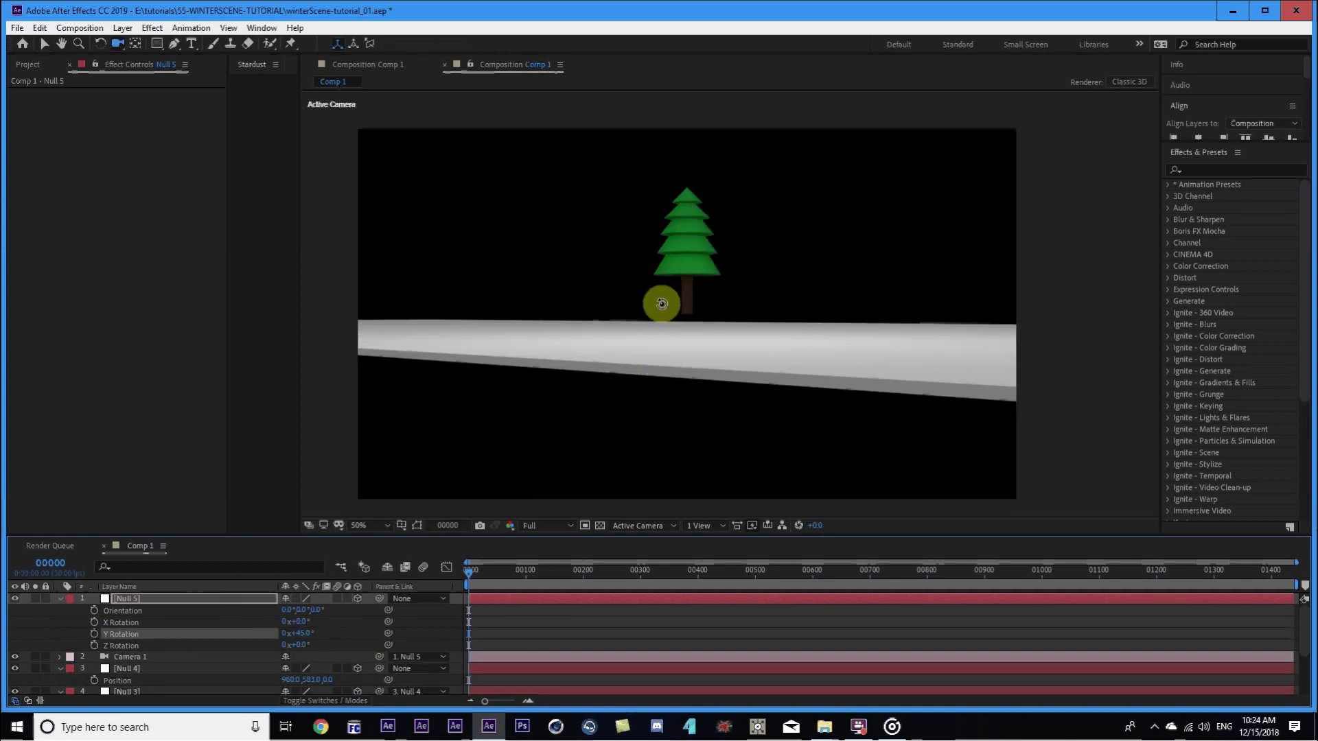
key("c")
key("c")
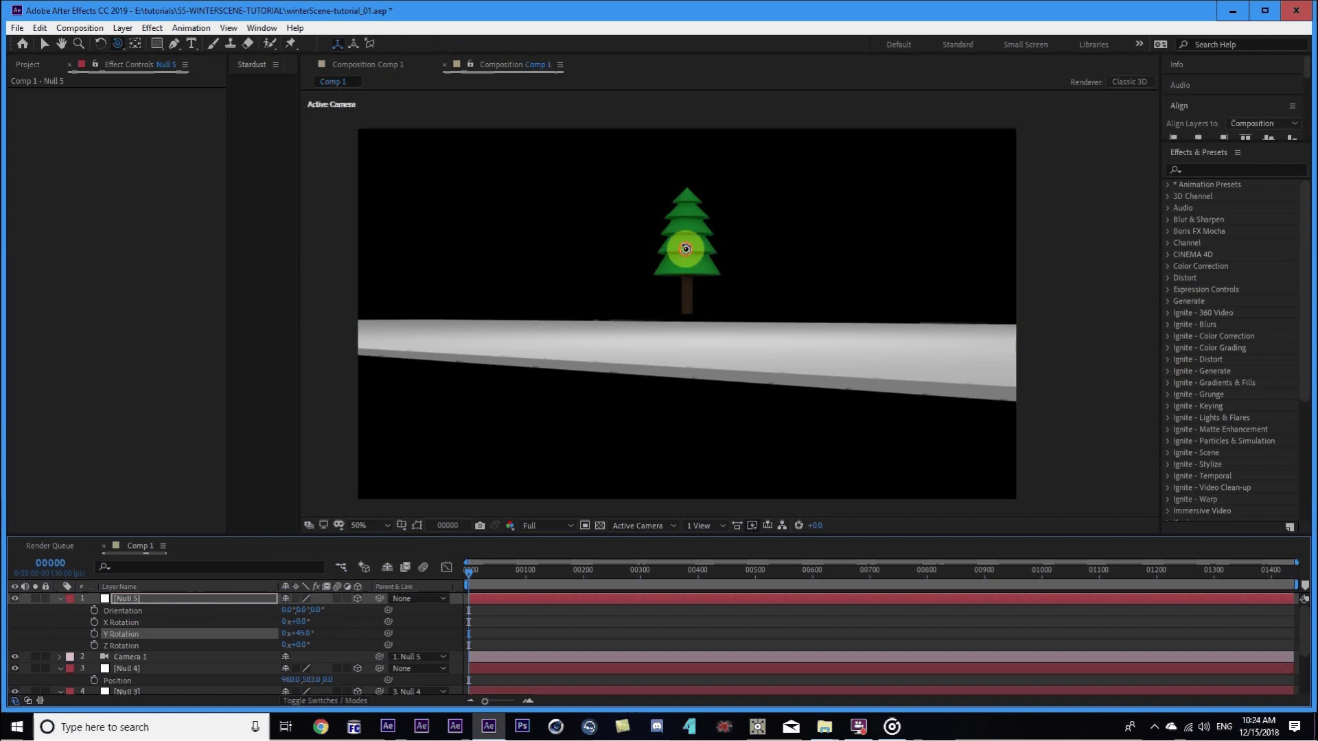
left_click_drag(685, 249, 682, 274)
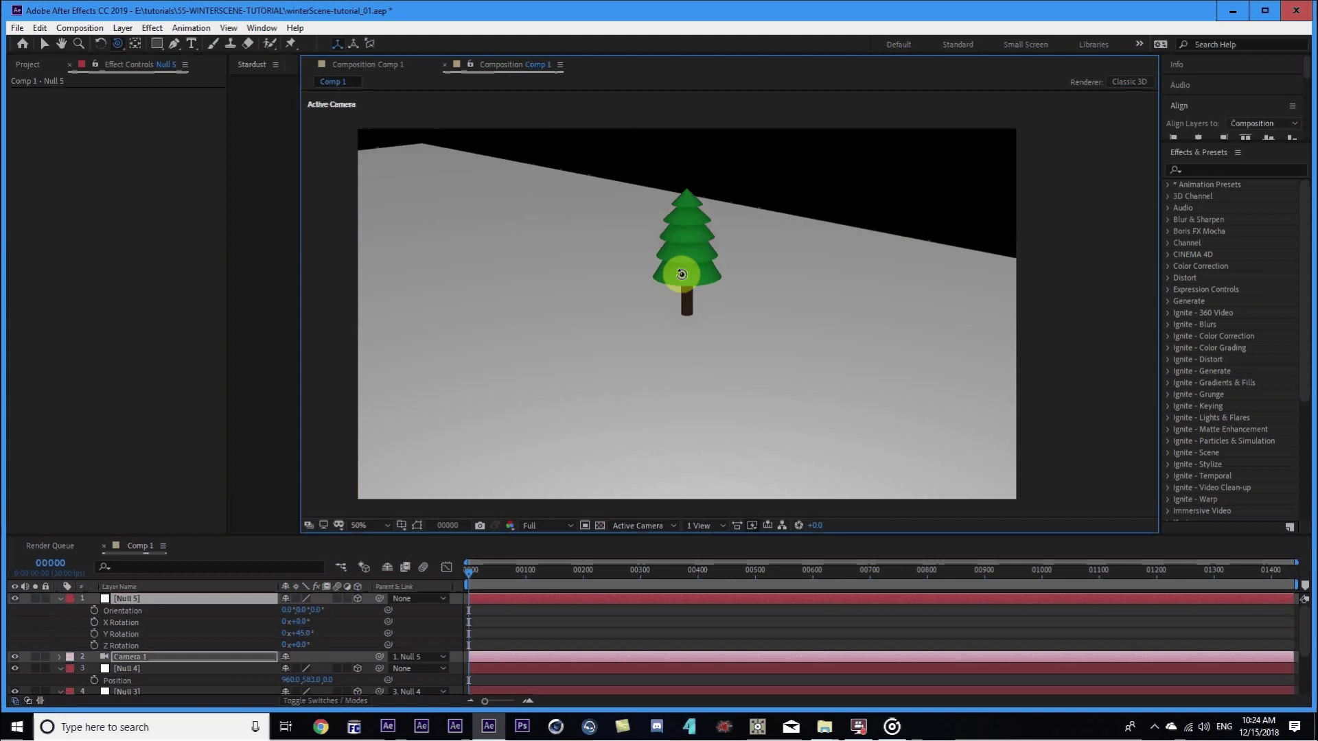
Raise the ground plane to the tree trunk by setting Null 4's Y position to 526, and collapse the open layer properties.
left_click(153, 670)
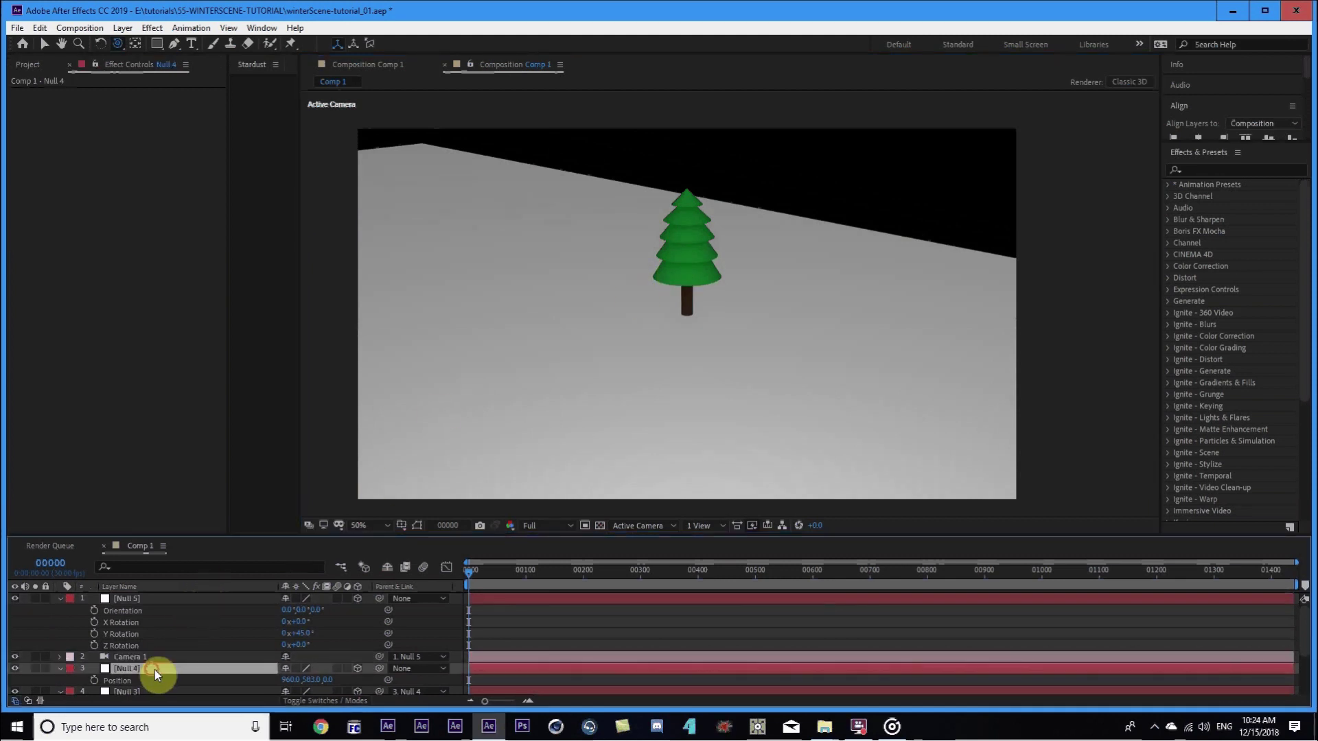
scroll(164, 623, "down", 2)
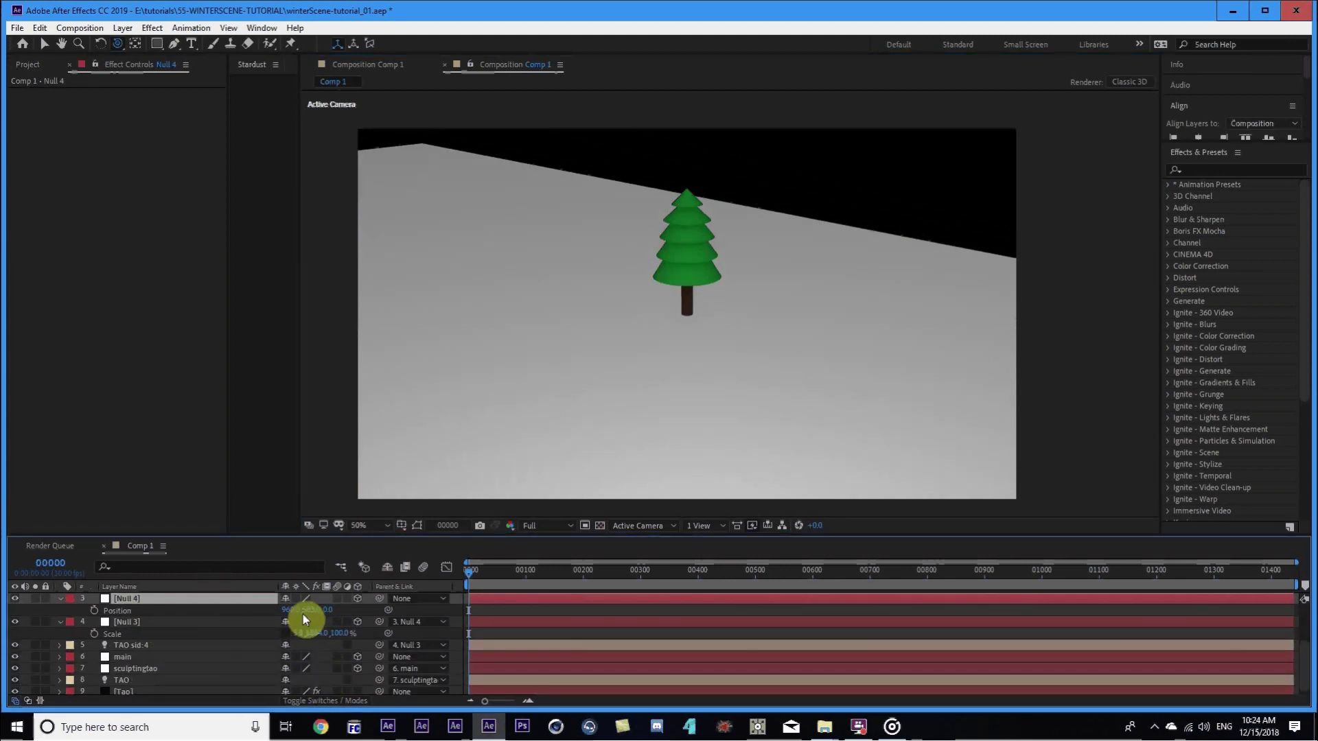
left_click_drag(308, 617, 255, 623)
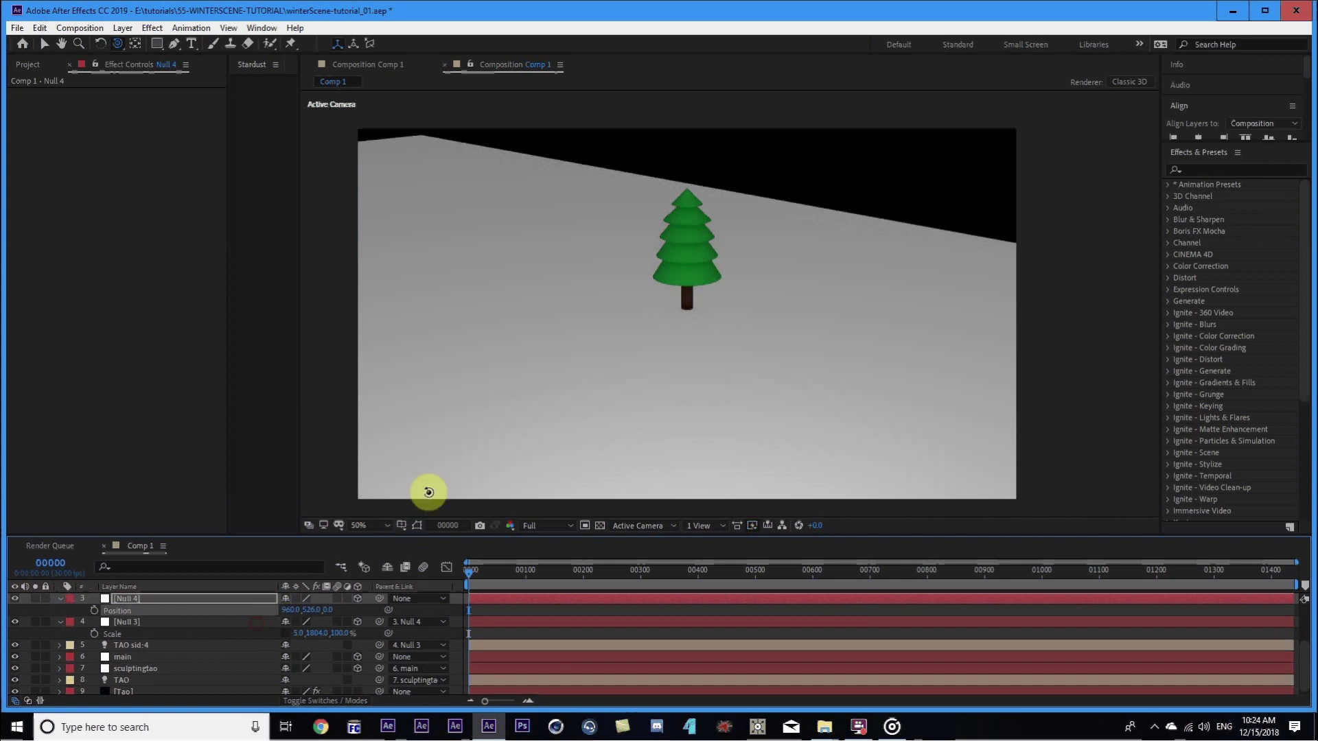
left_click(59, 598)
scroll(125, 626, "up", 2)
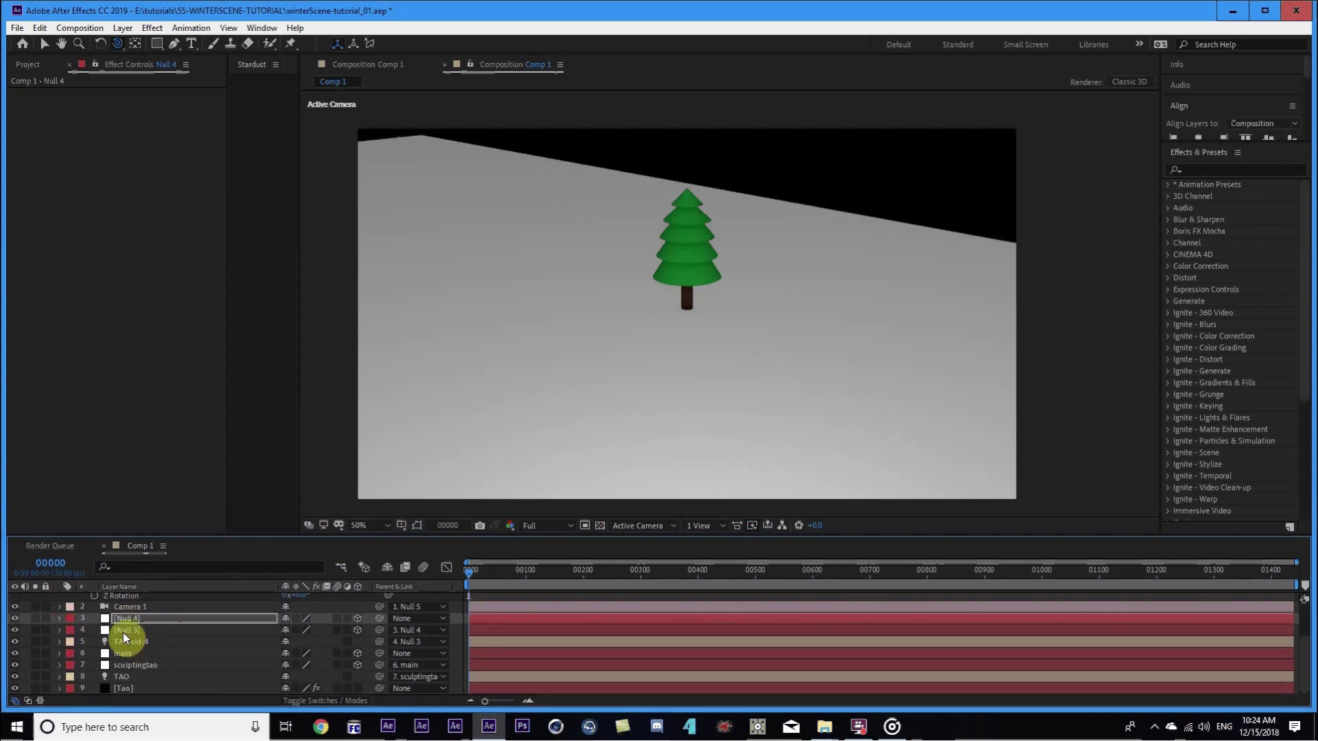
left_click(60, 601)
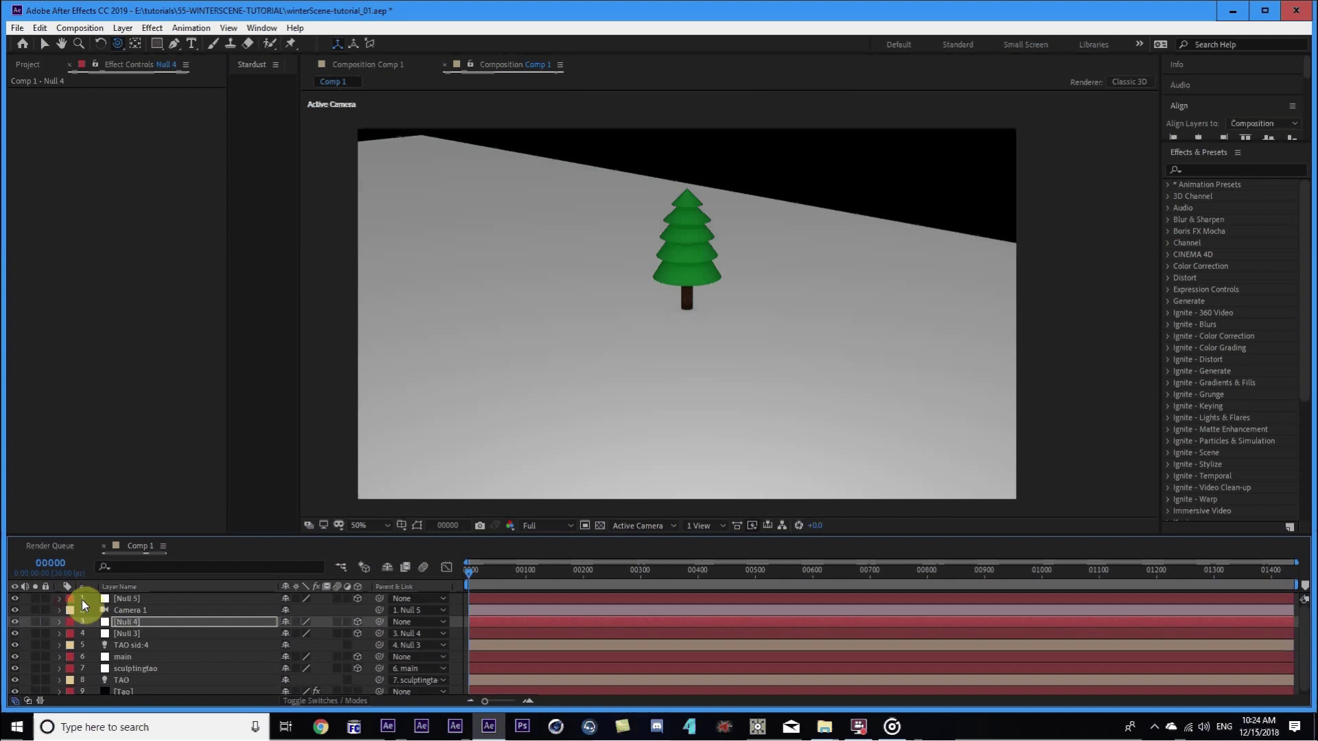
left_click(134, 632)
scroll(137, 646, "down", 1)
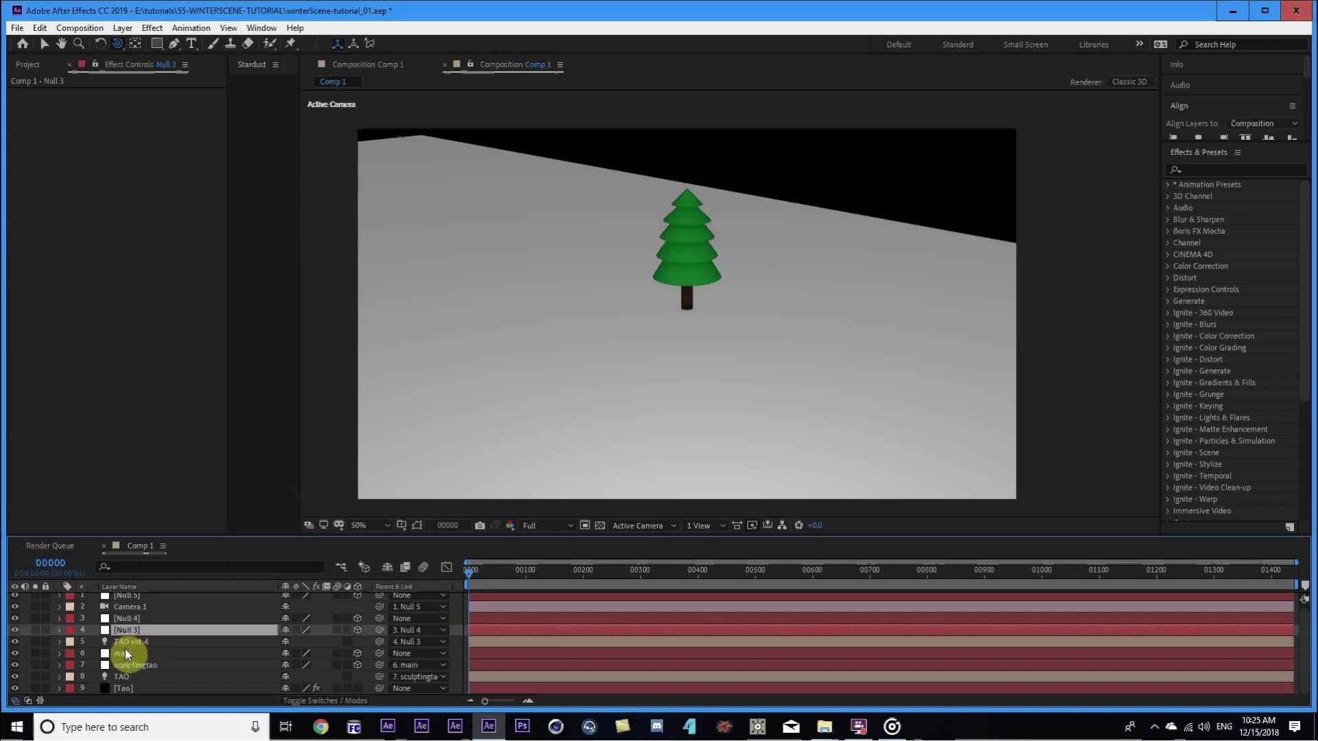
left_click(121, 689)
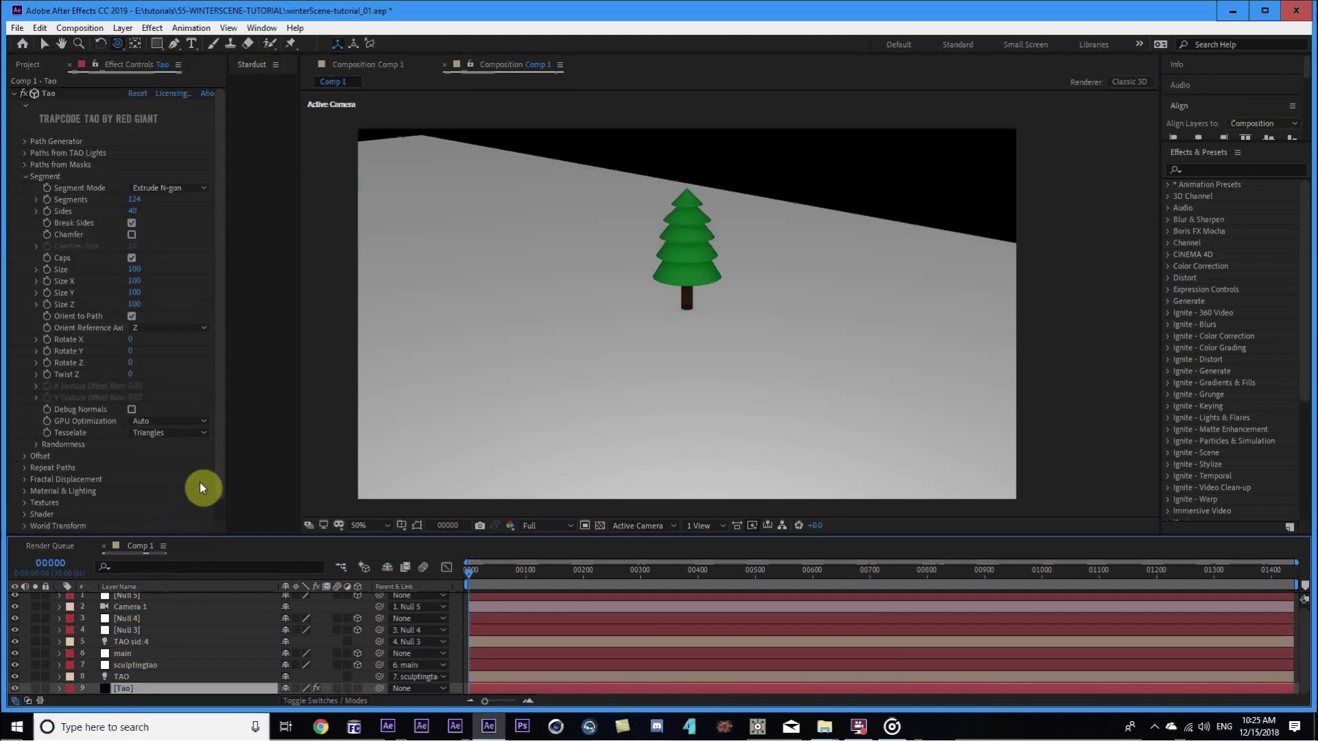
scroll(220, 501, "down", 1)
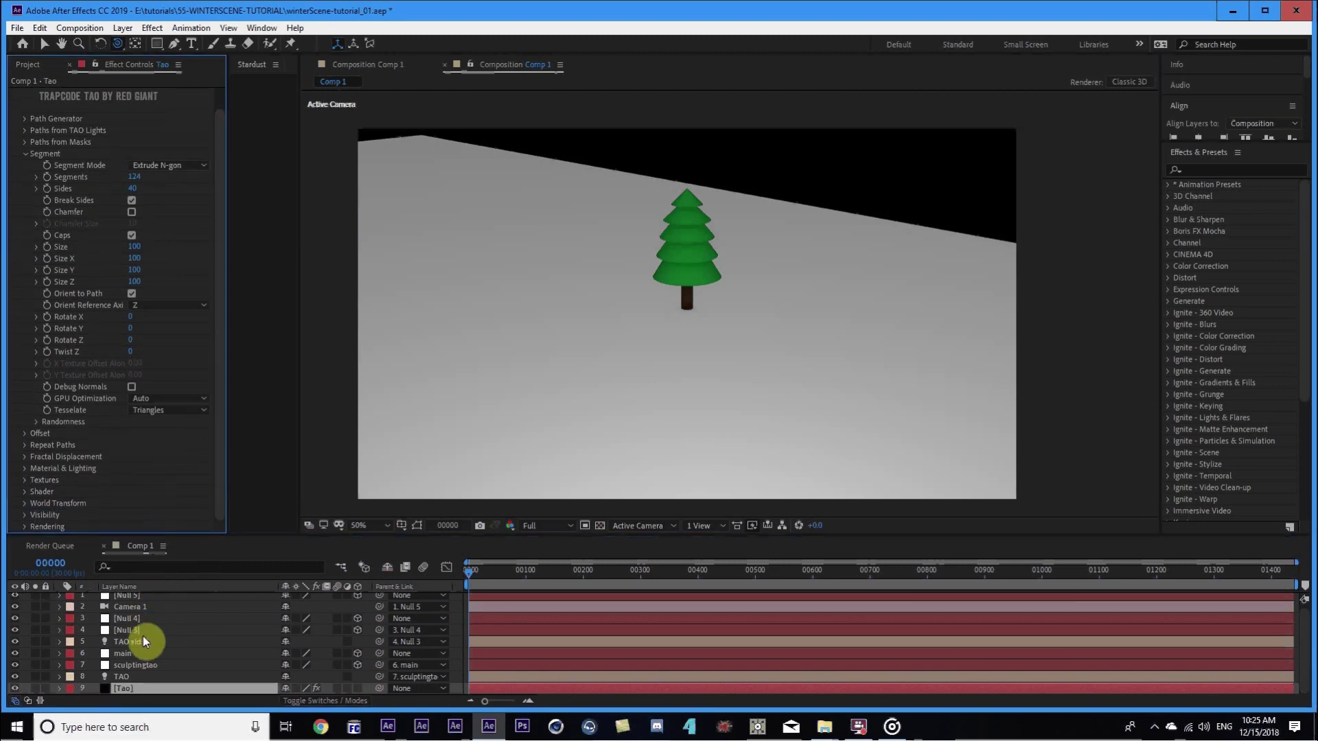
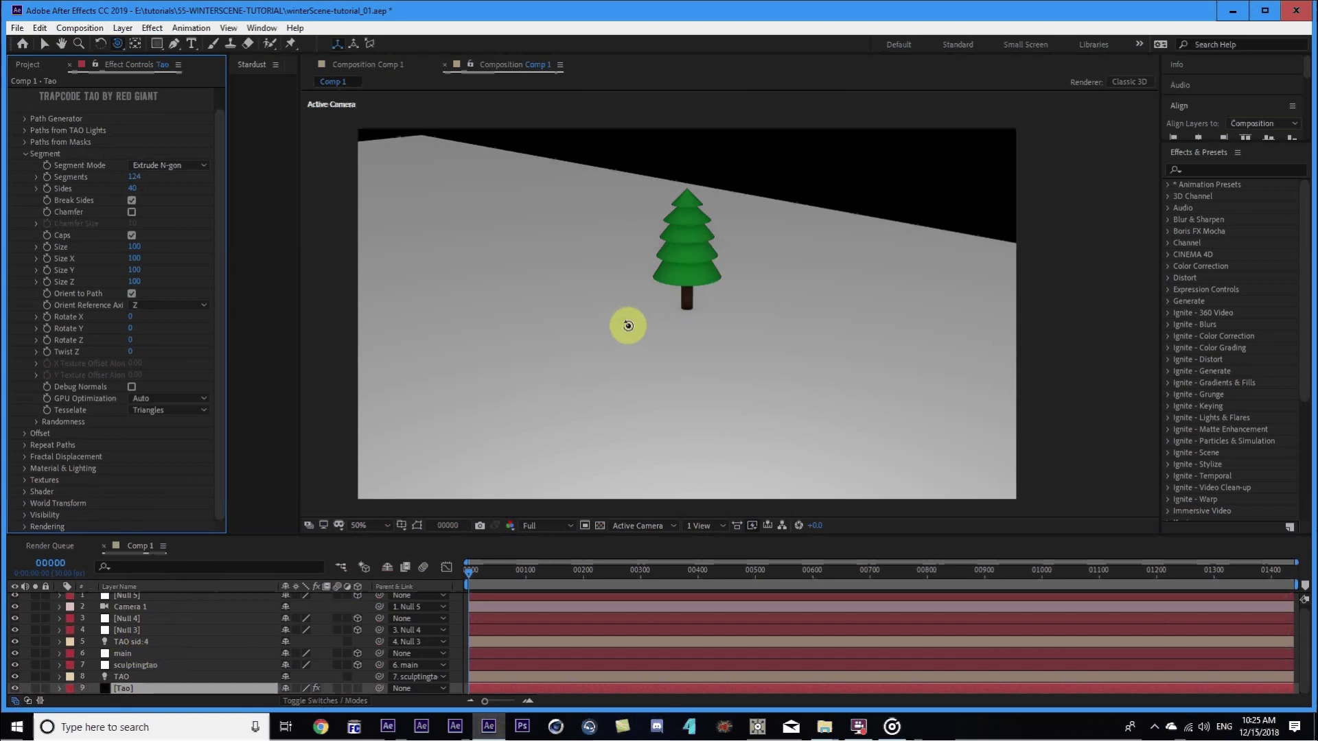
left_click(147, 677)
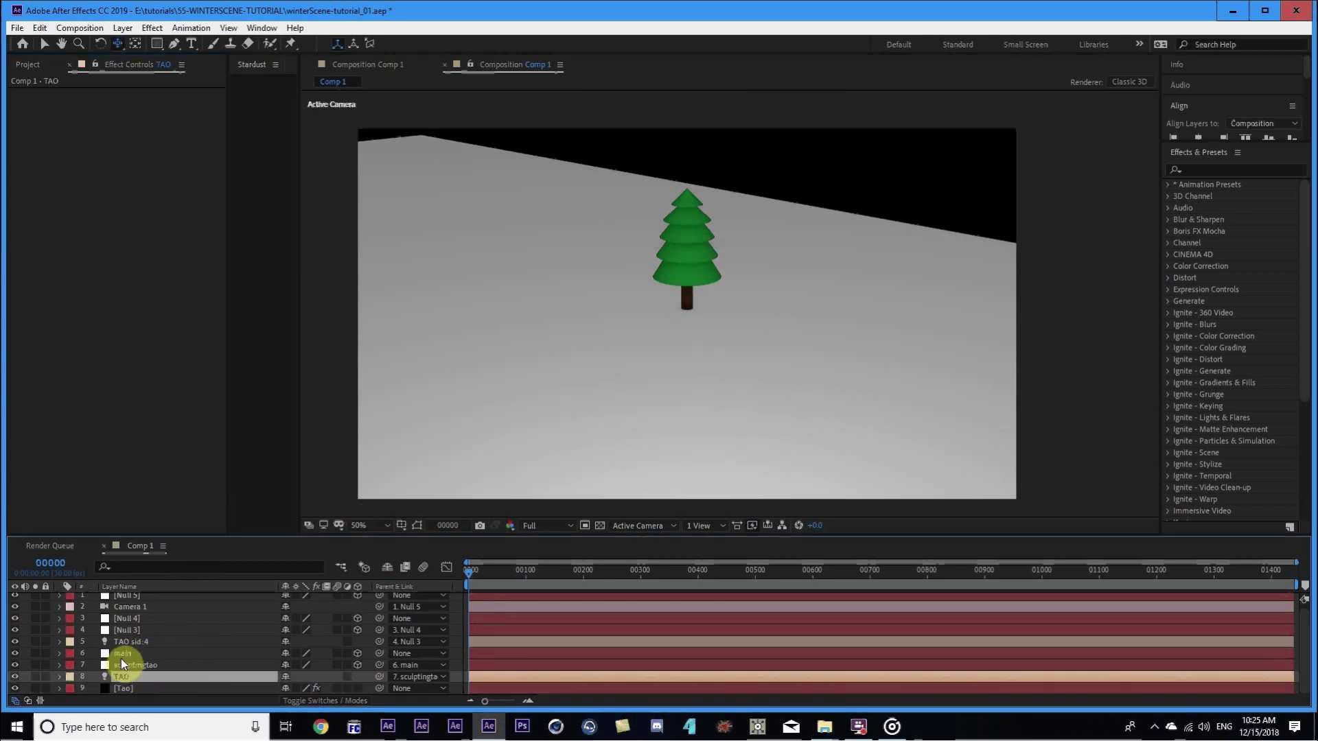
Set the label color of the main, sculptingtao and TAO tree layers to Green.
left_click(122, 656, "shift")
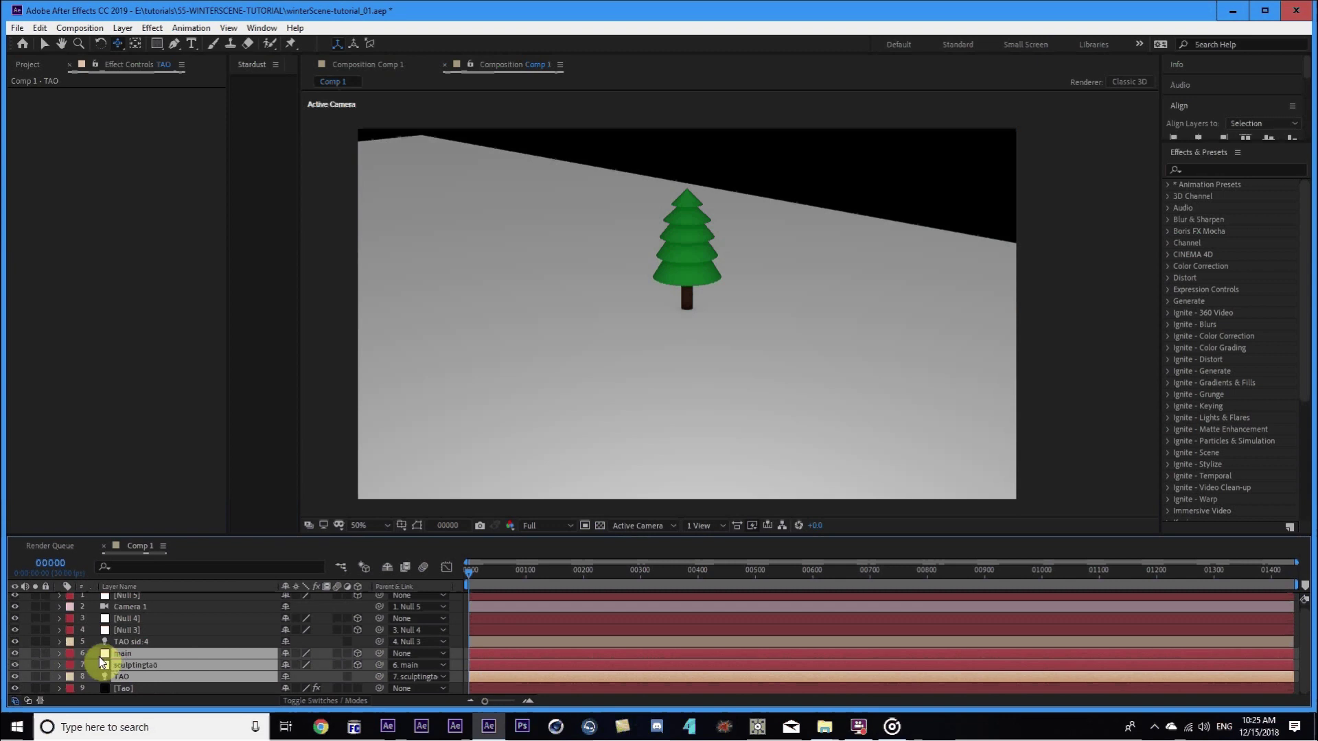
left_click(70, 679)
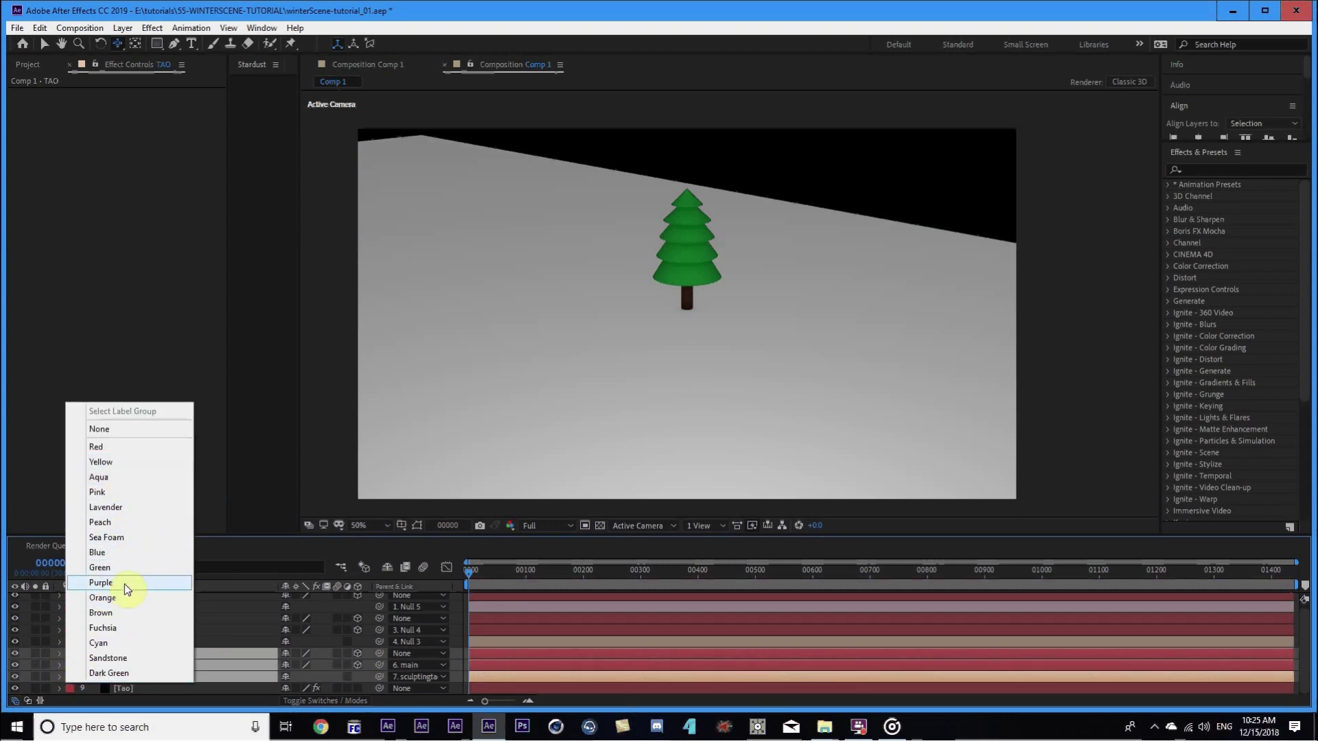
left_click(131, 567)
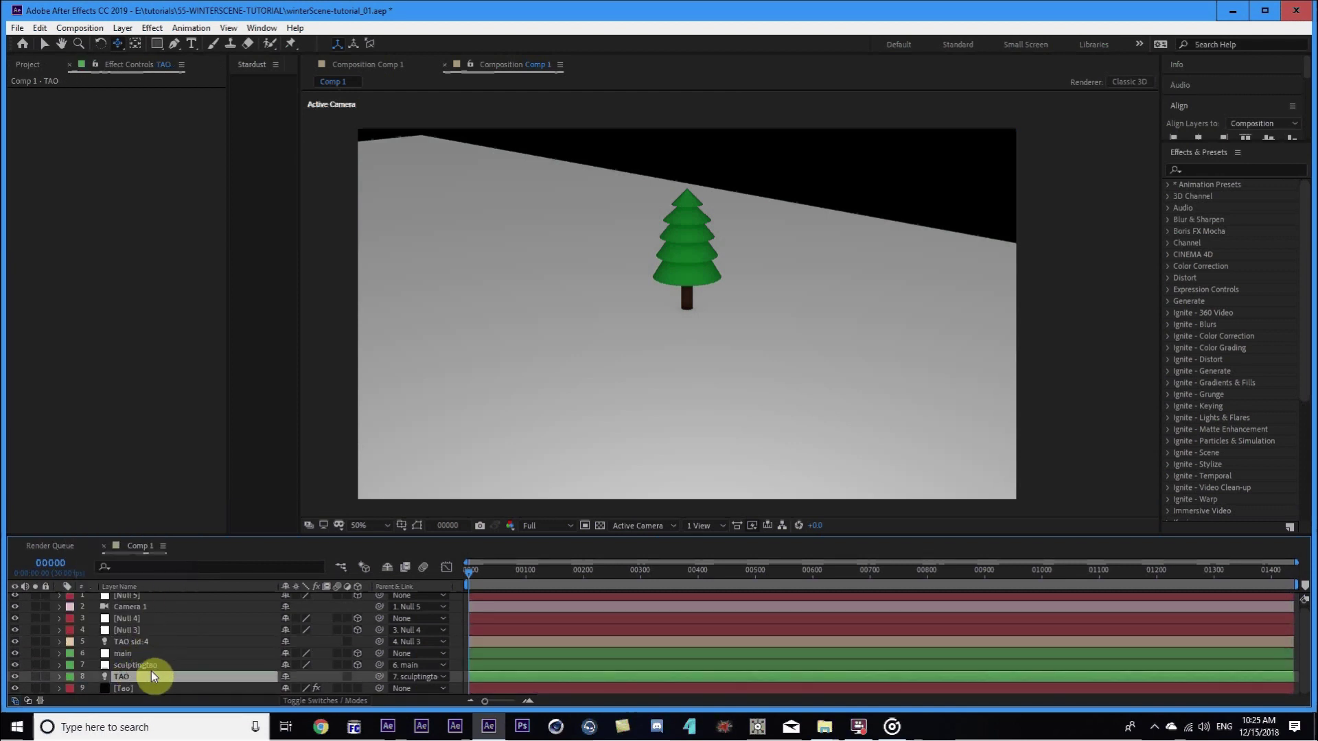
Set the tree light's Falloff Distance to 0 and collapse its properties.
key("u")
scroll(153, 652, "down", 3)
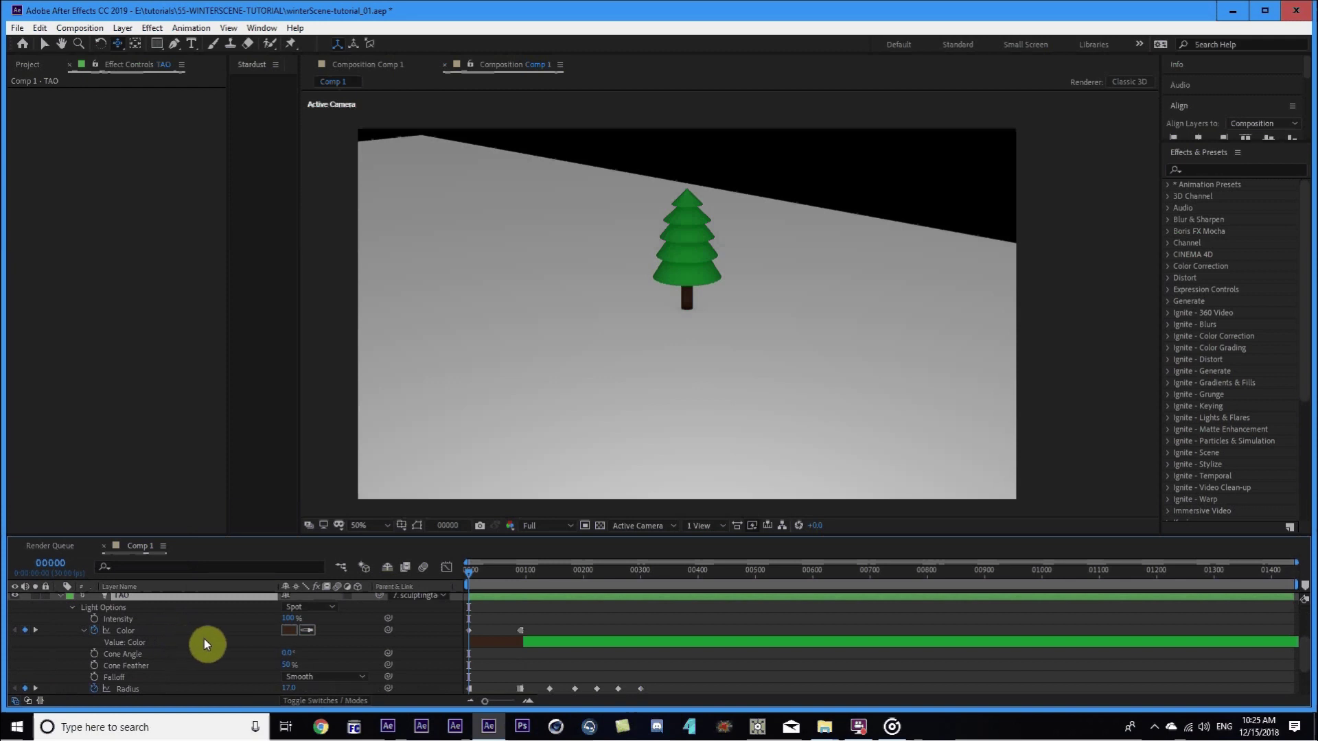
scroll(195, 649, "down", 1)
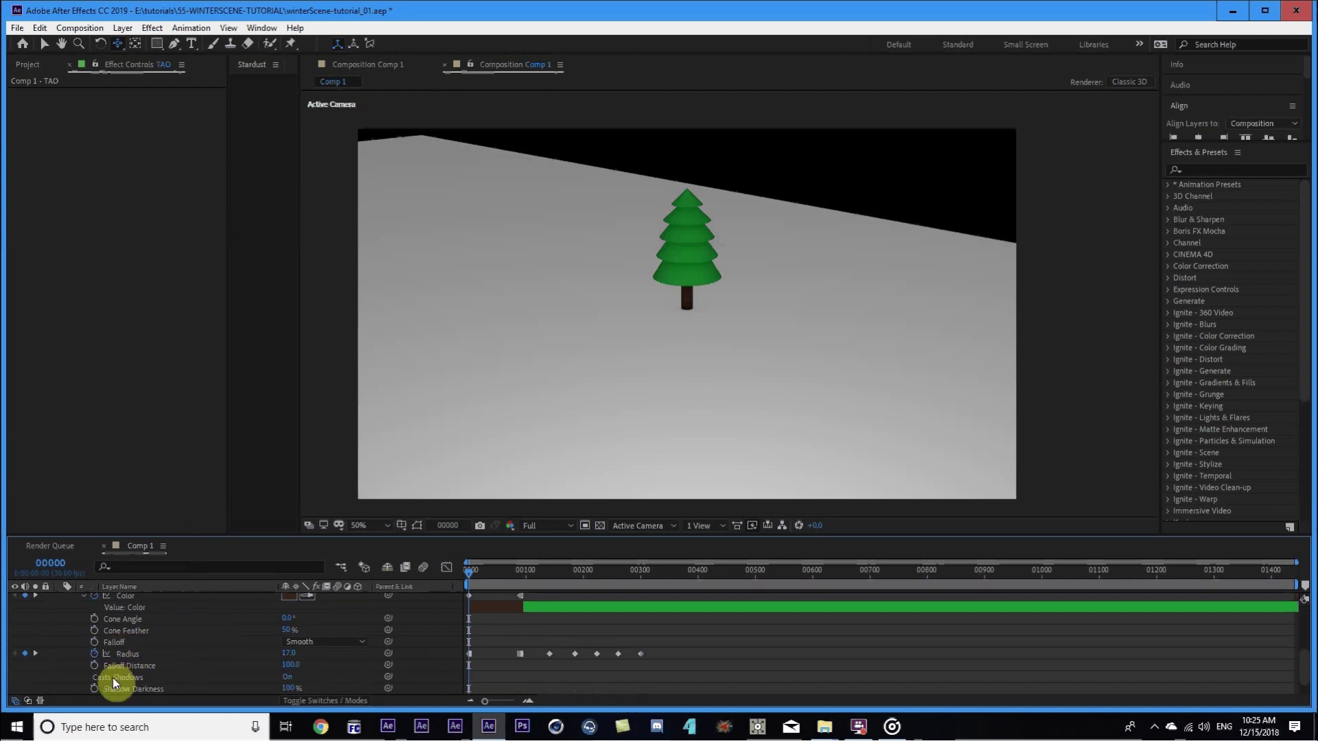
type("0")
key("Return")
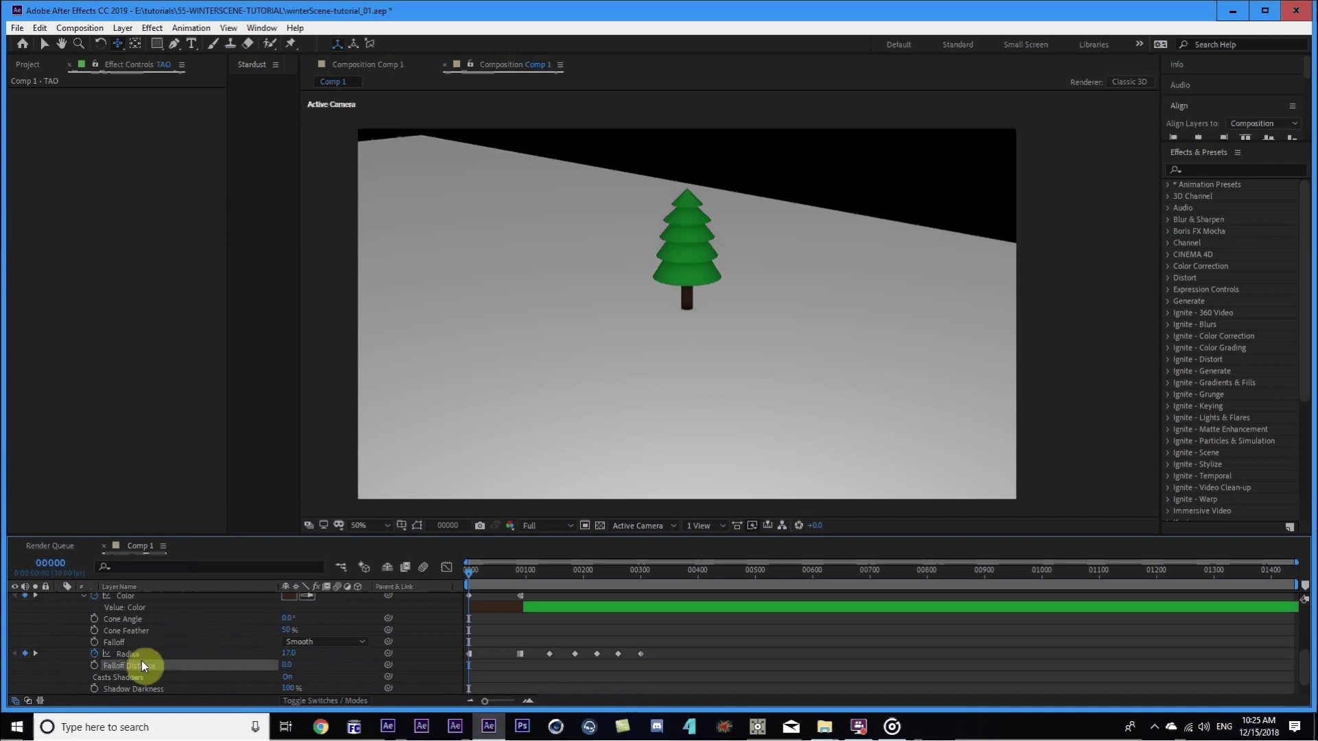
key("u")
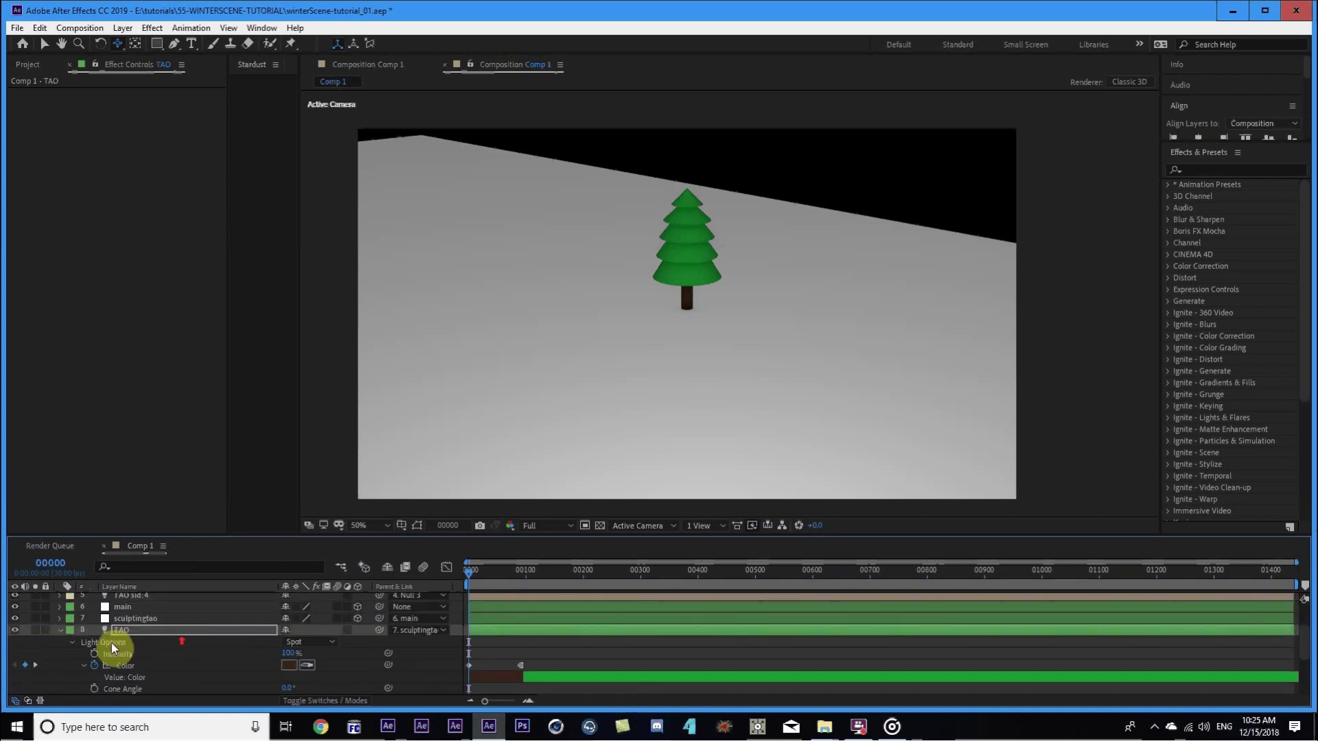
left_click(61, 627)
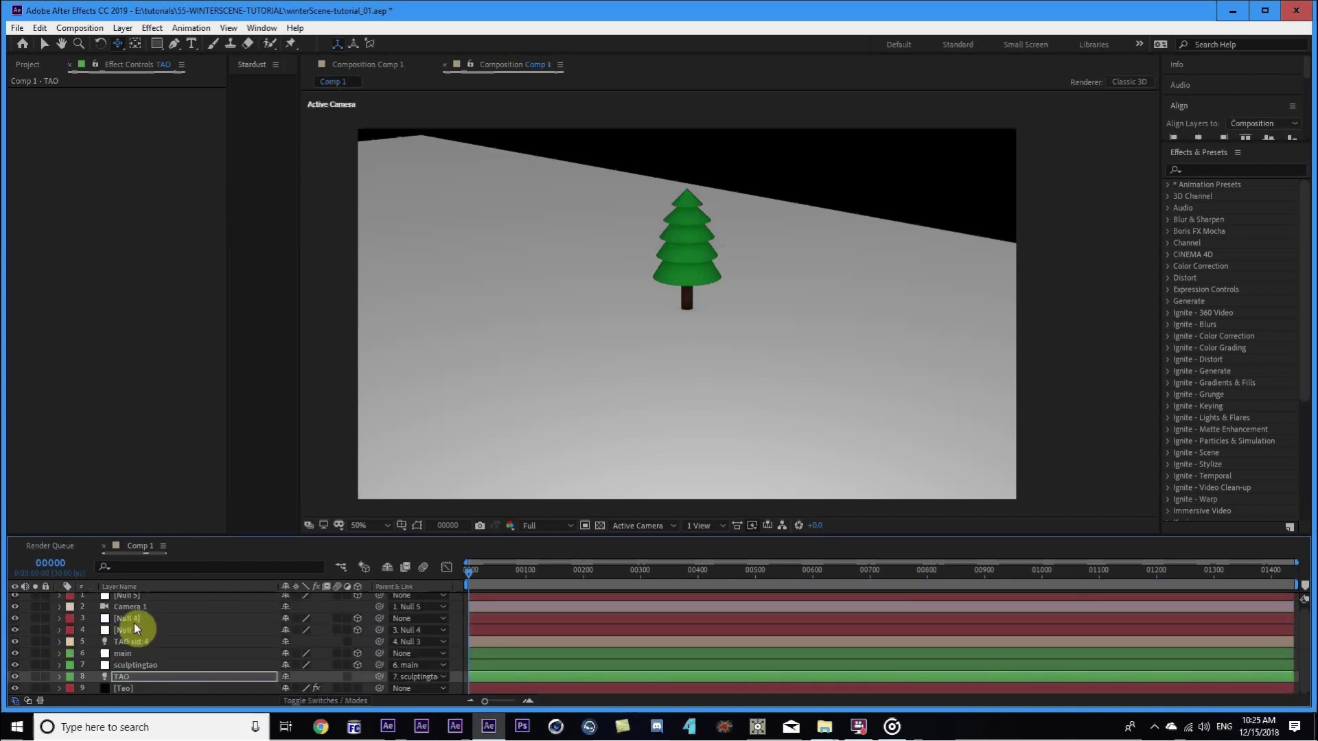
Expand Tao's Fractal Displacement and Shader settings and set the shader's Second Pass to Wireframe.
left_click(121, 687)
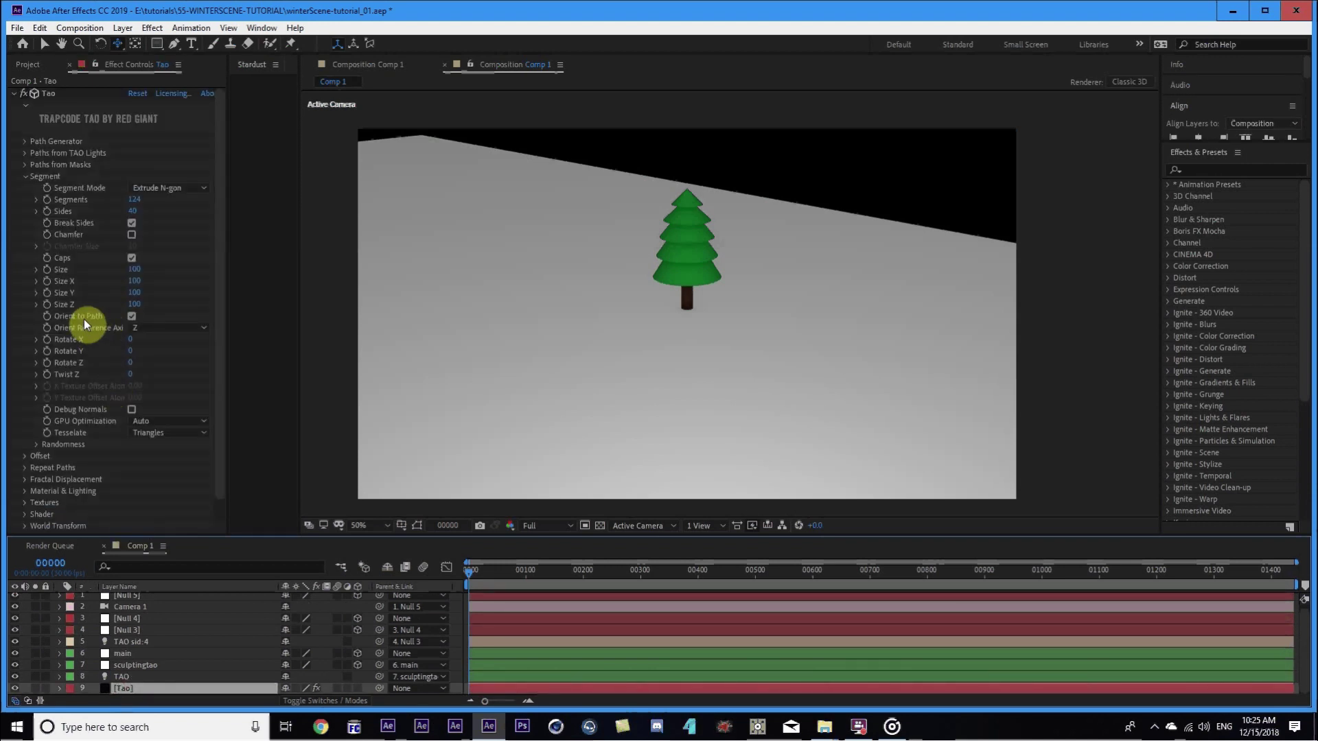
scroll(81, 320, "down", 1)
left_click(22, 459)
scroll(22, 460, "down", 3)
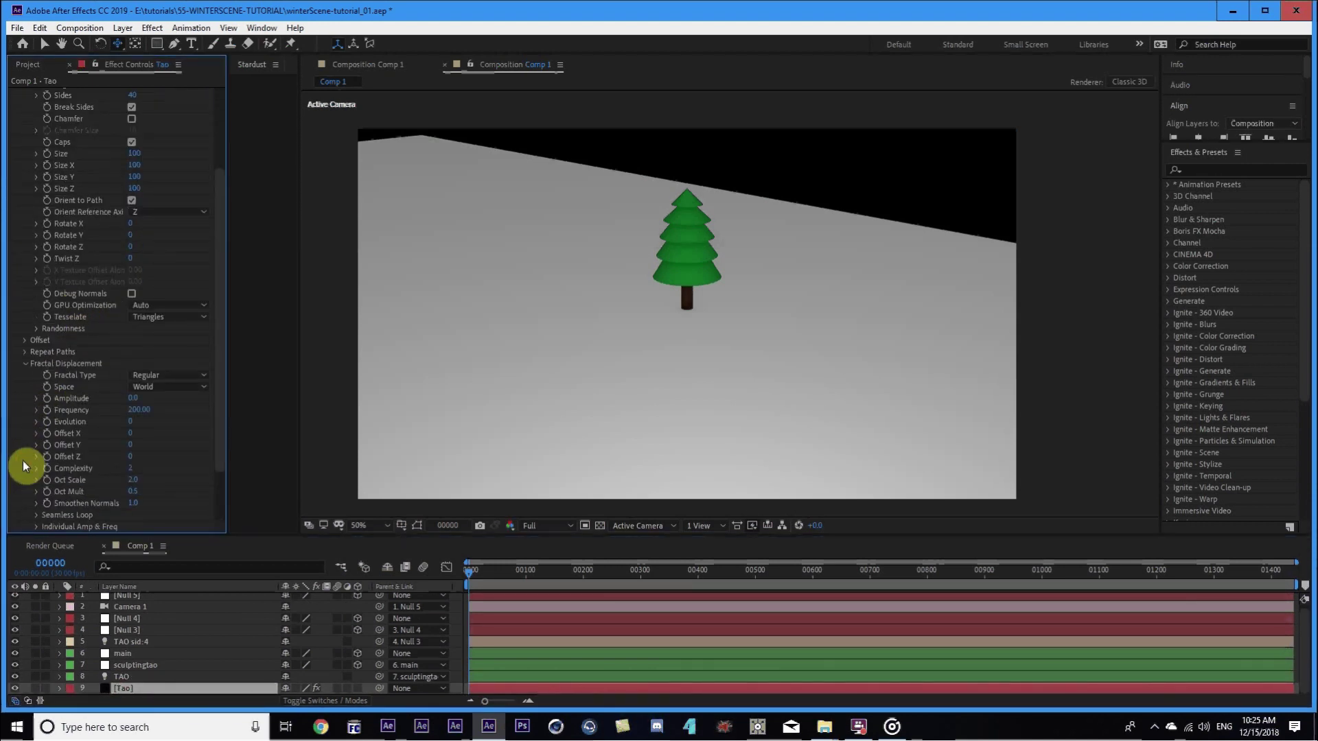
scroll(134, 456, "down", 3)
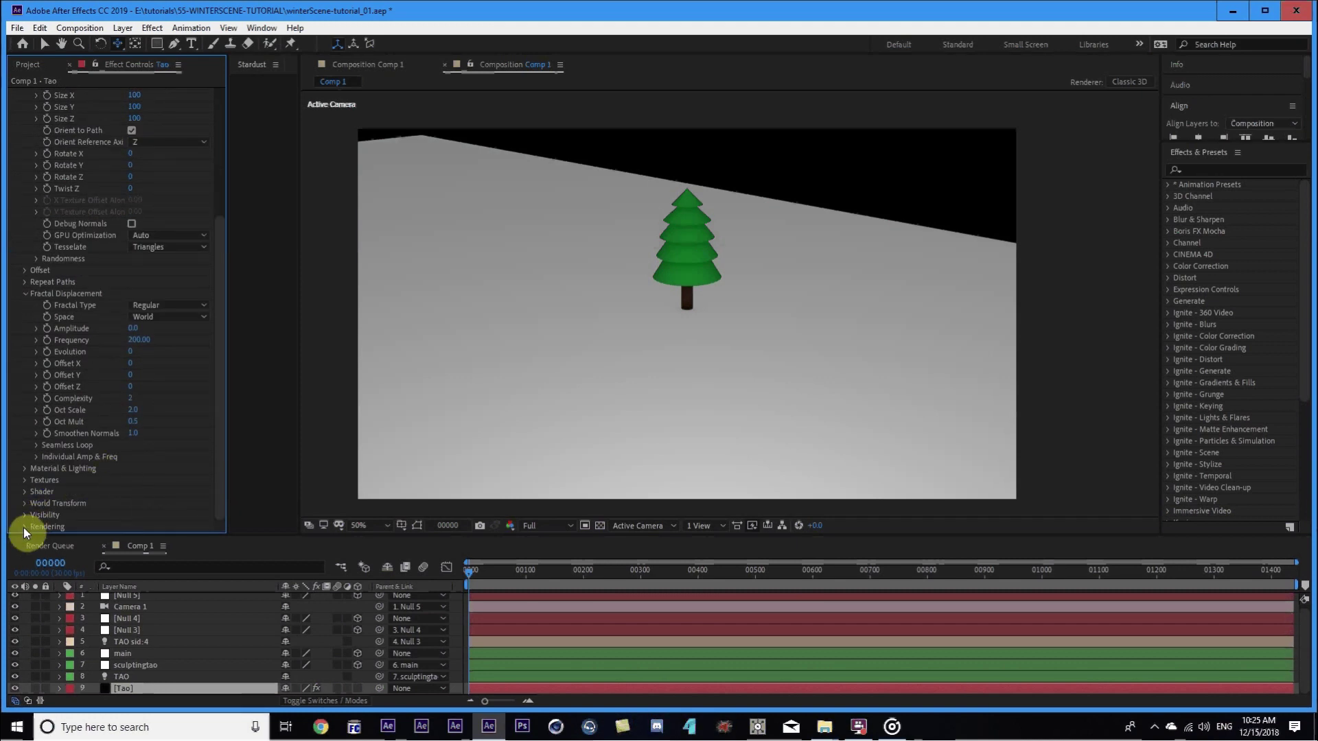
left_click(25, 494)
scroll(60, 473, "down", 5)
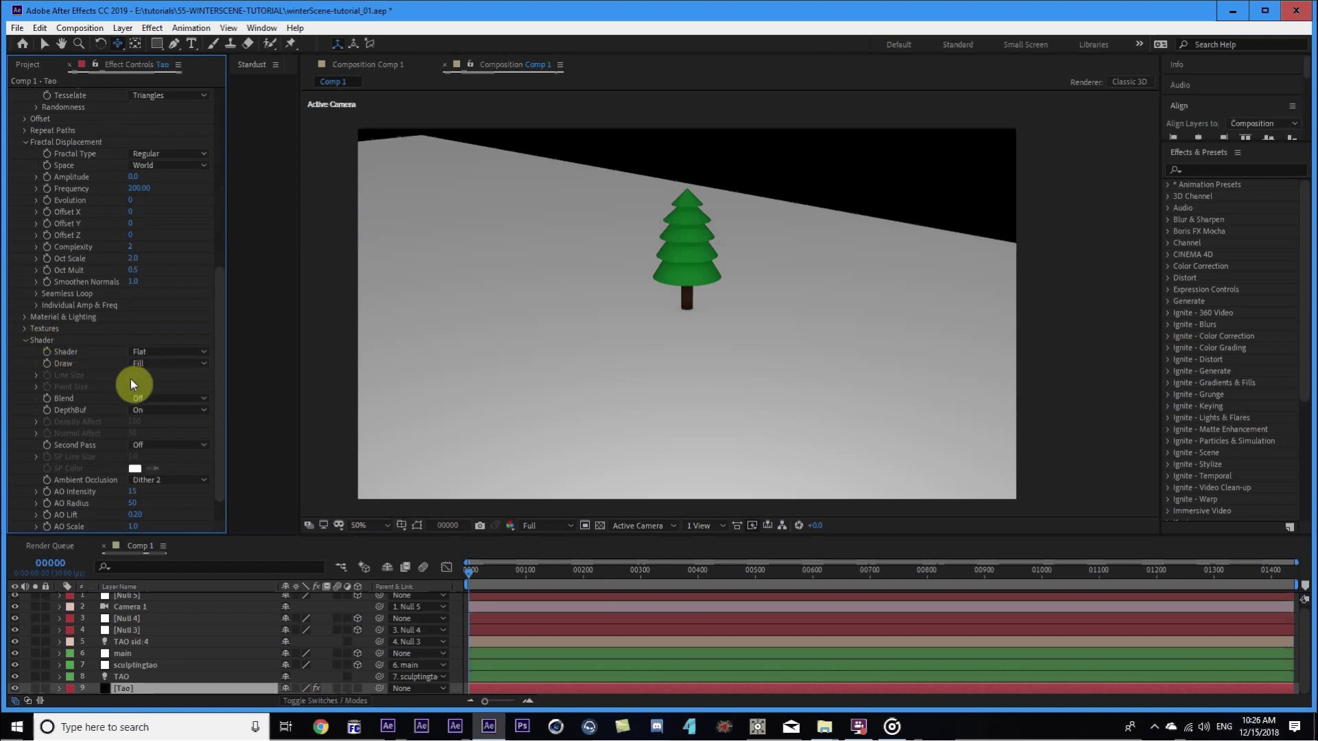
left_click(175, 448)
left_click(171, 471)
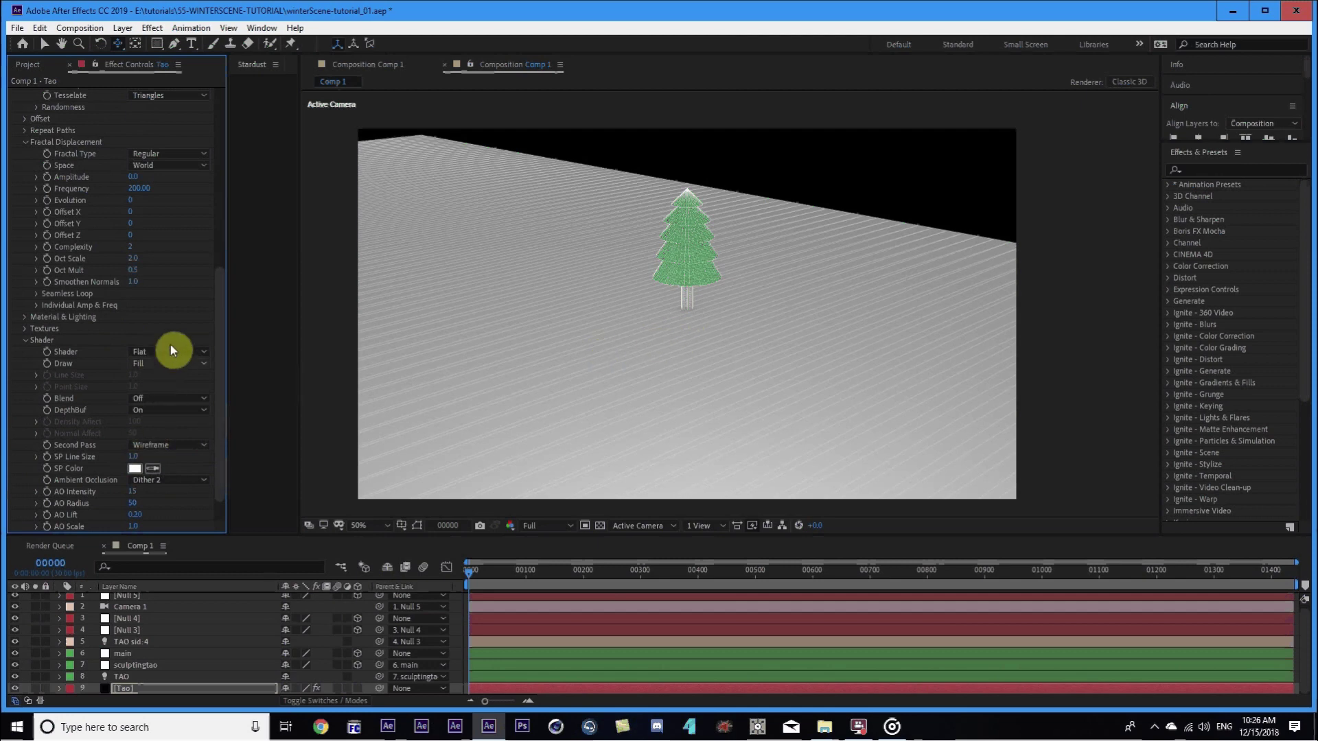
Remove the sid:4 suffix from the ground plane light's name so that it reads TAO.
scroll(156, 384, "up", 10)
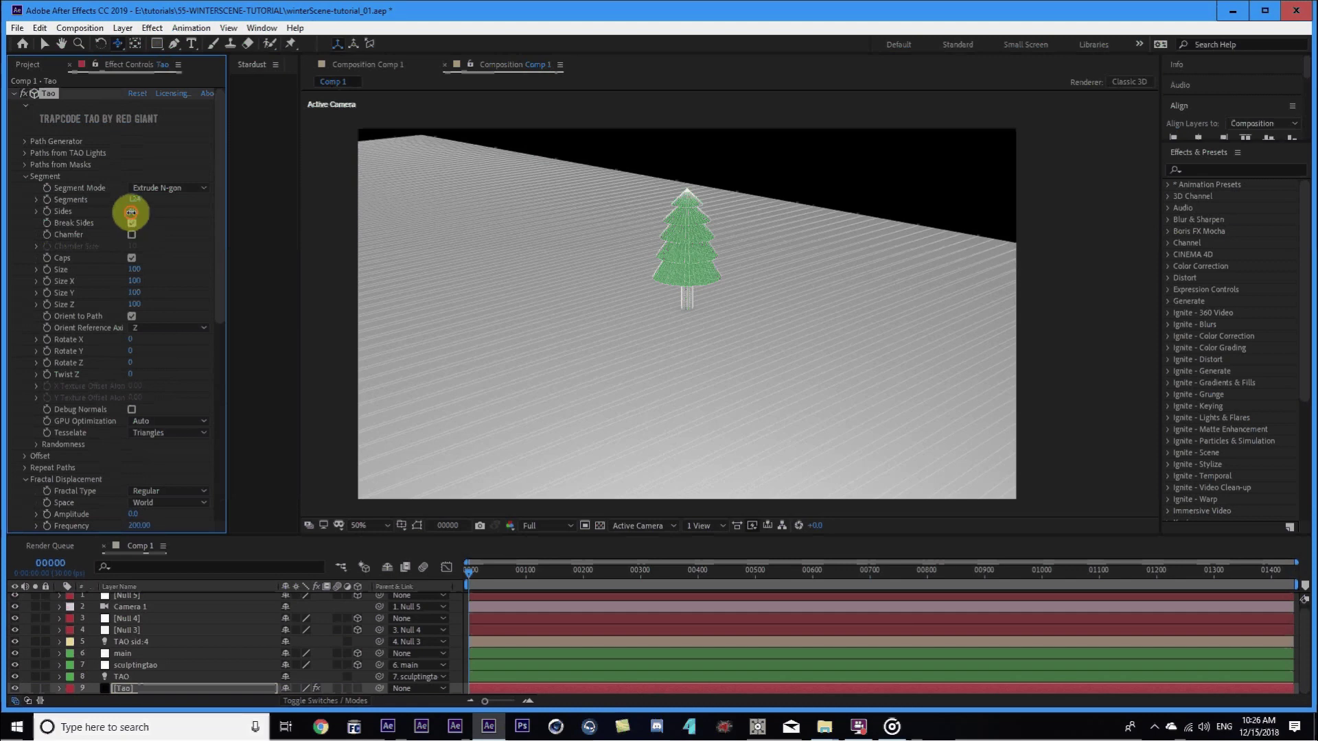
left_click(164, 641)
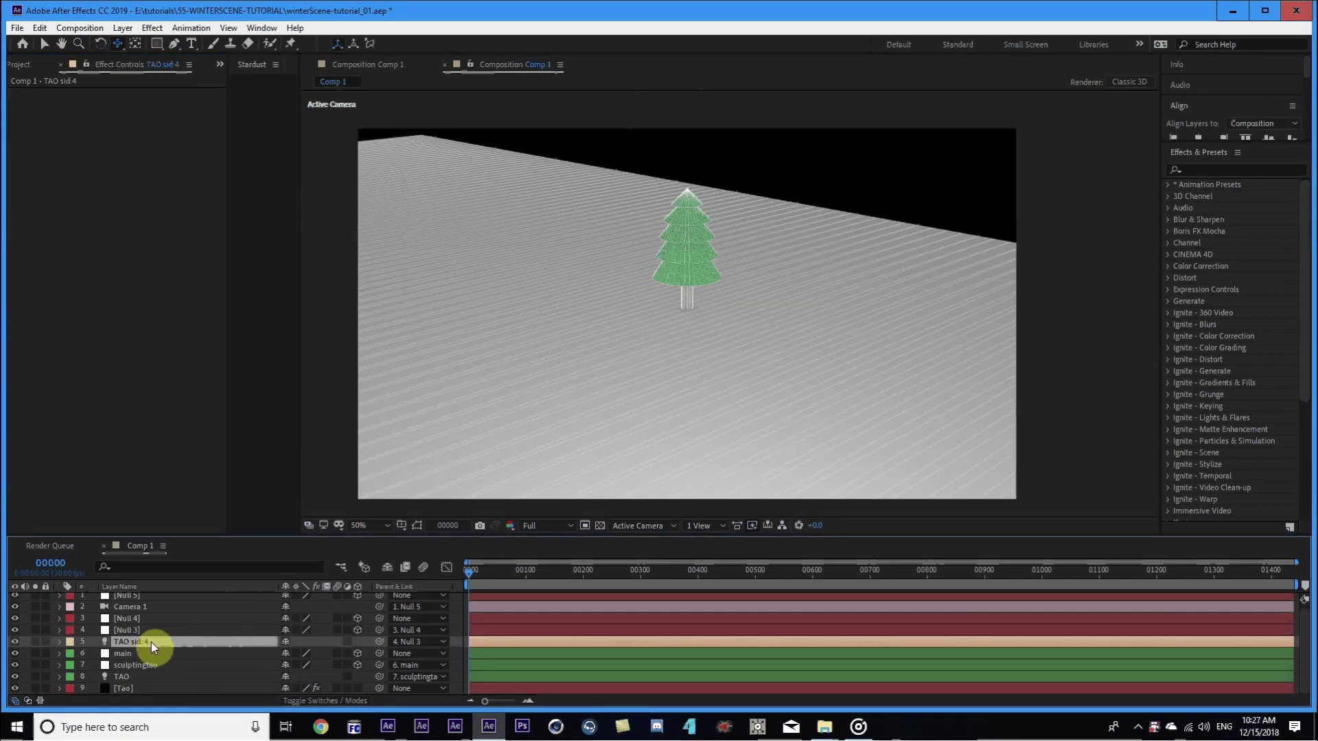
key("Return")
left_click_drag(130, 641, 169, 637)
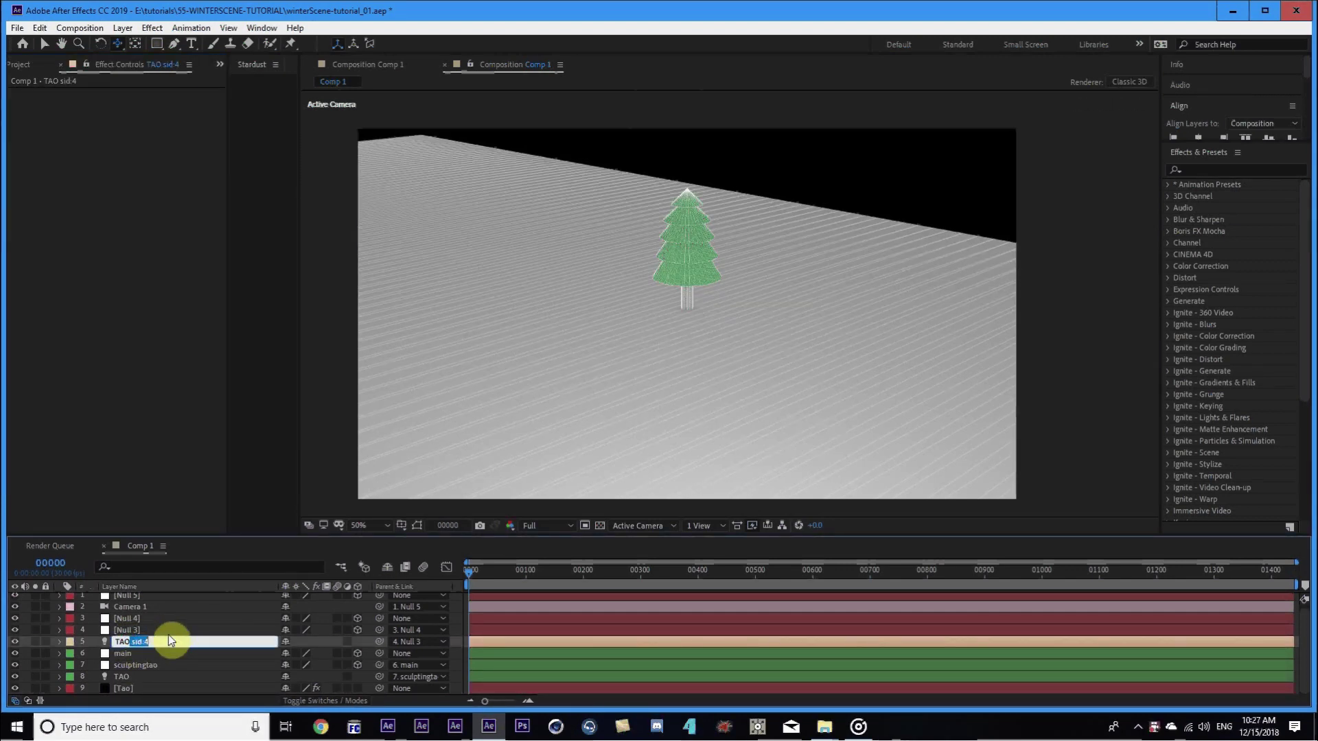
key("Return")
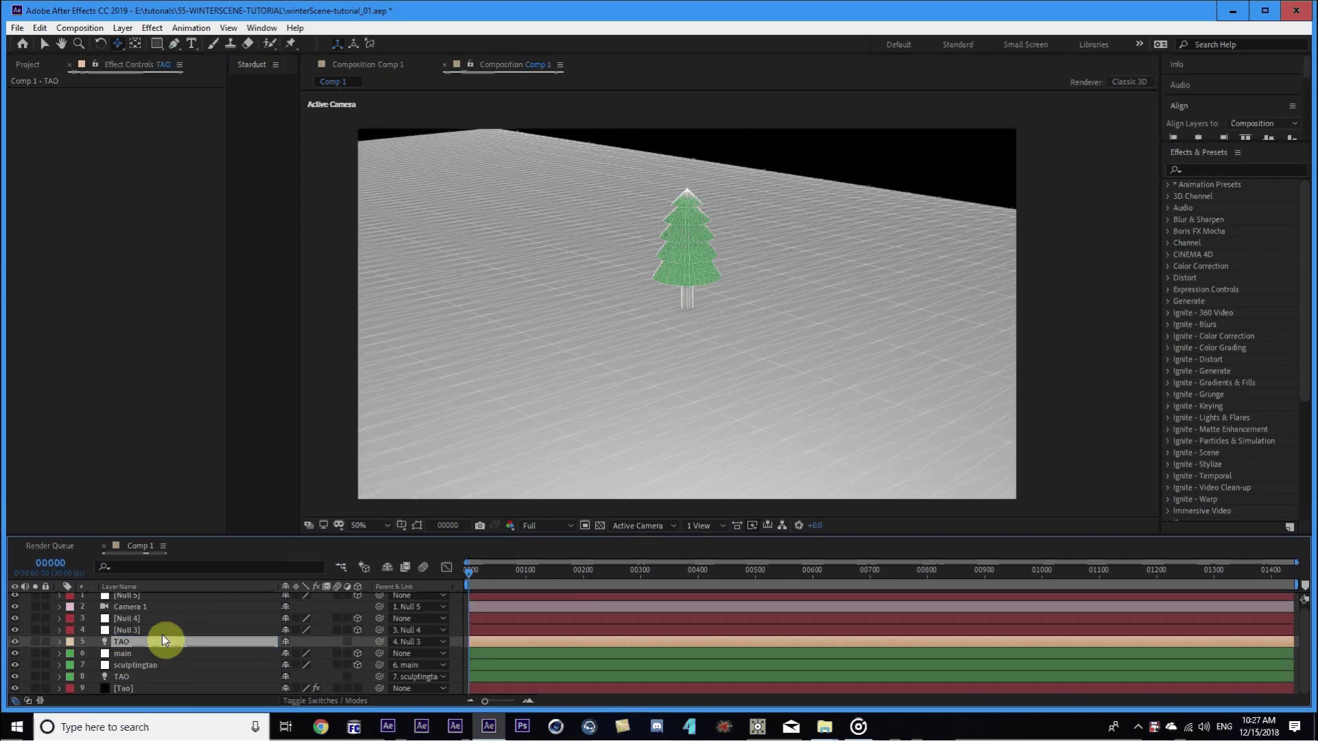
Raise the Tao layer's segment Sides to 215 and inspect the denser wireframe up close.
left_click(154, 689)
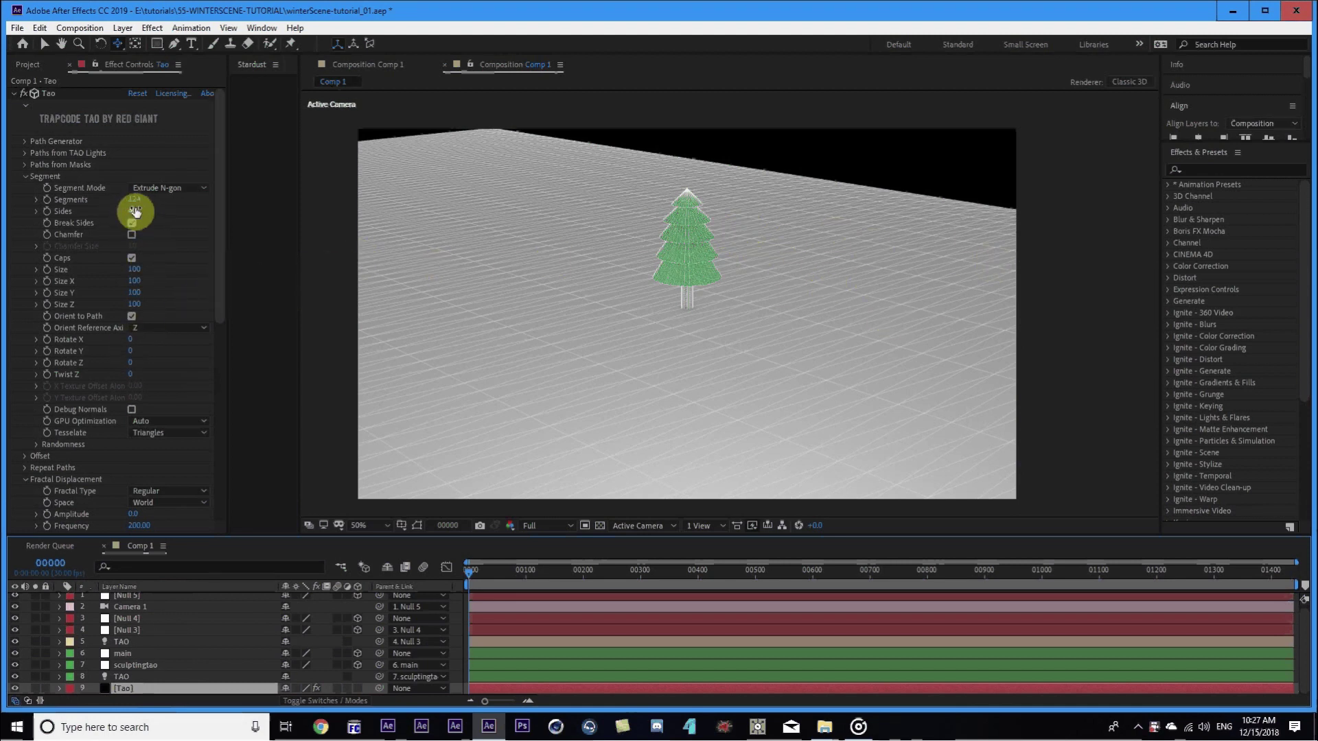
left_click_drag(139, 209, 1304, 180)
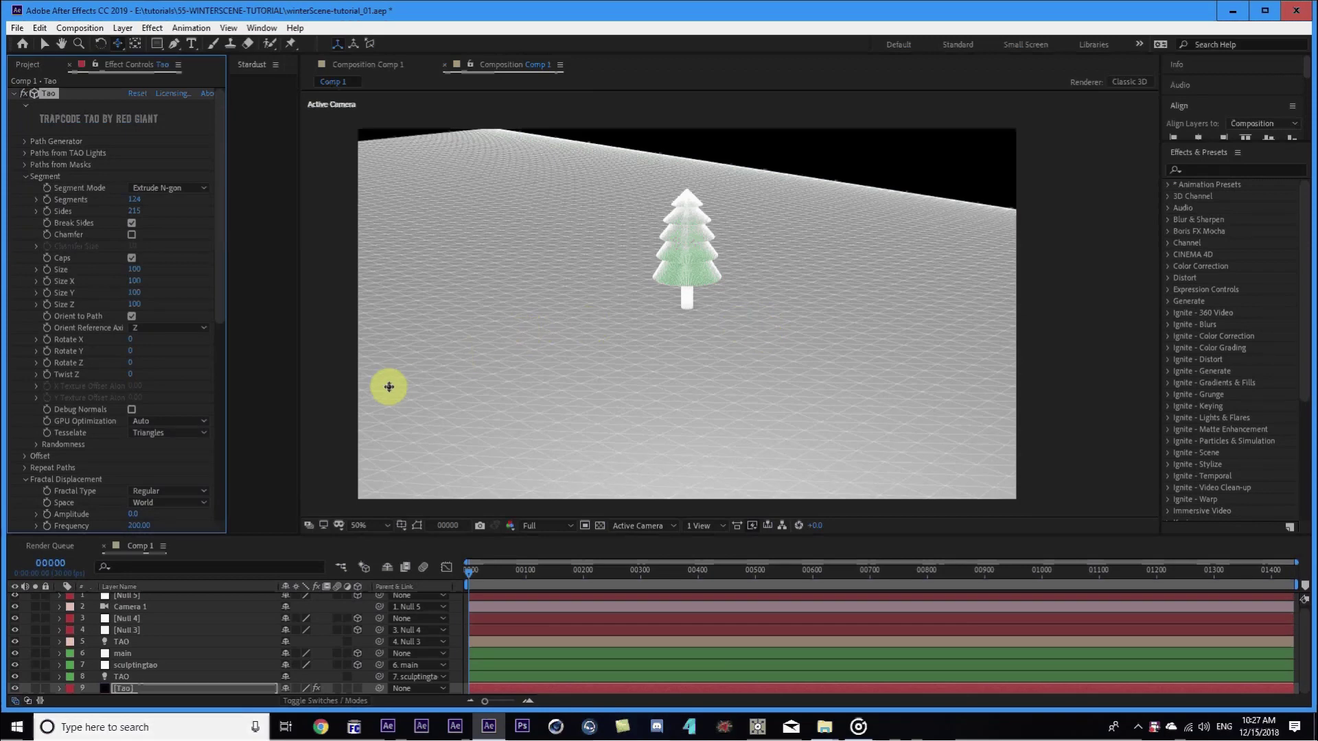
key("period")
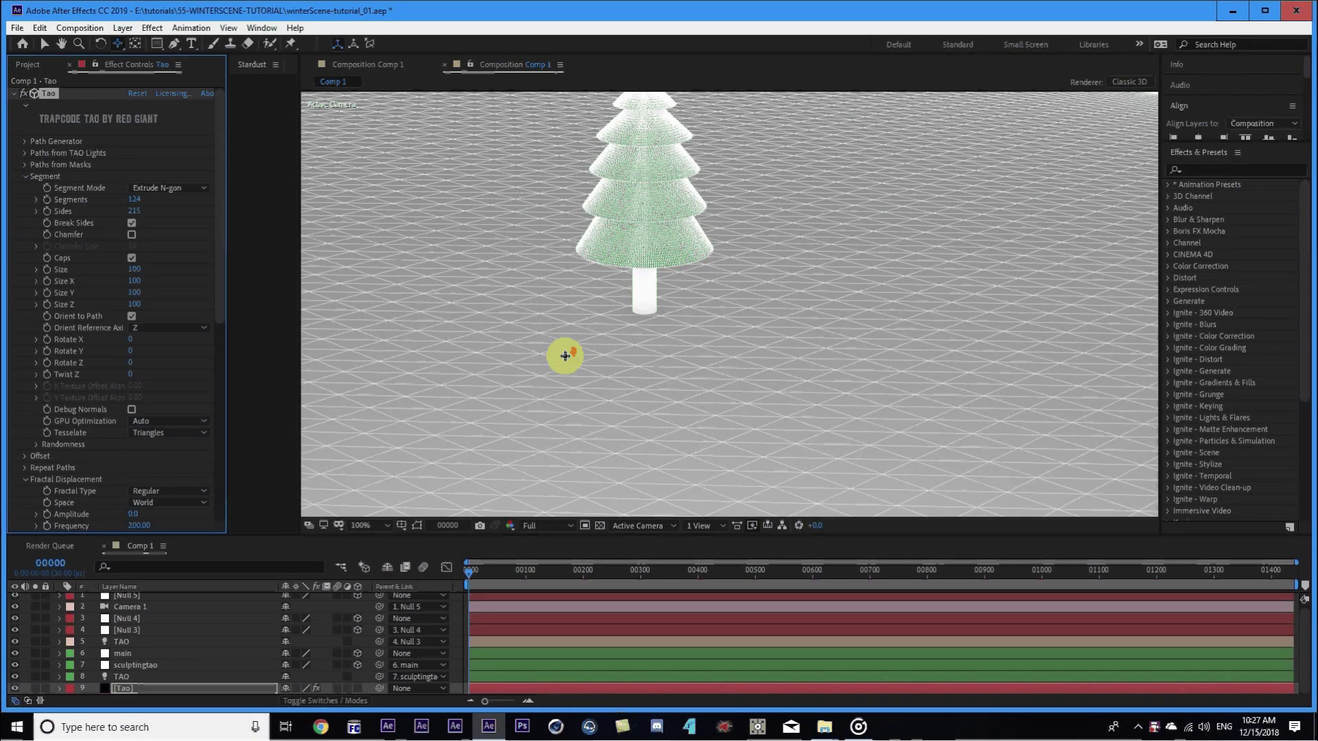
key("comma")
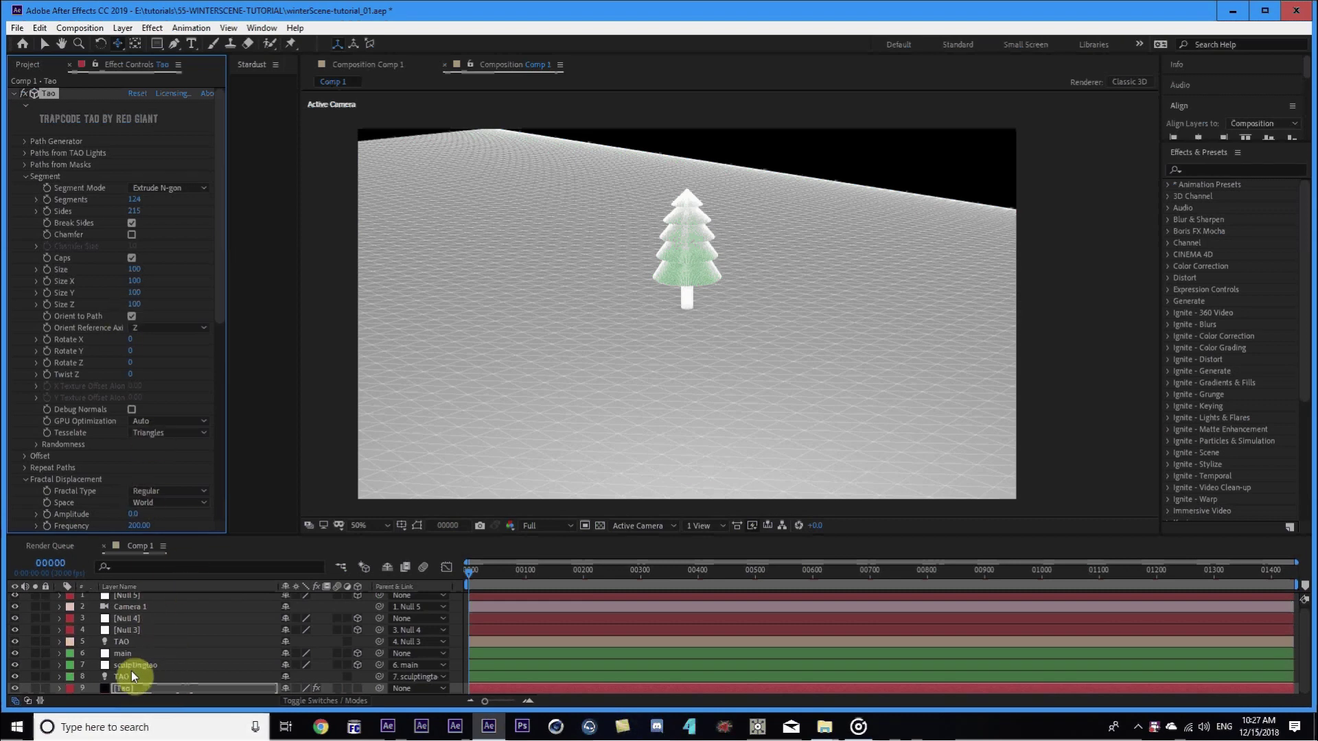
Limit the tree to 24 sides by renaming its light TAO sid:24.
key("period")
key("period")
left_click_drag(492, 256, 577, 397)
key("c")
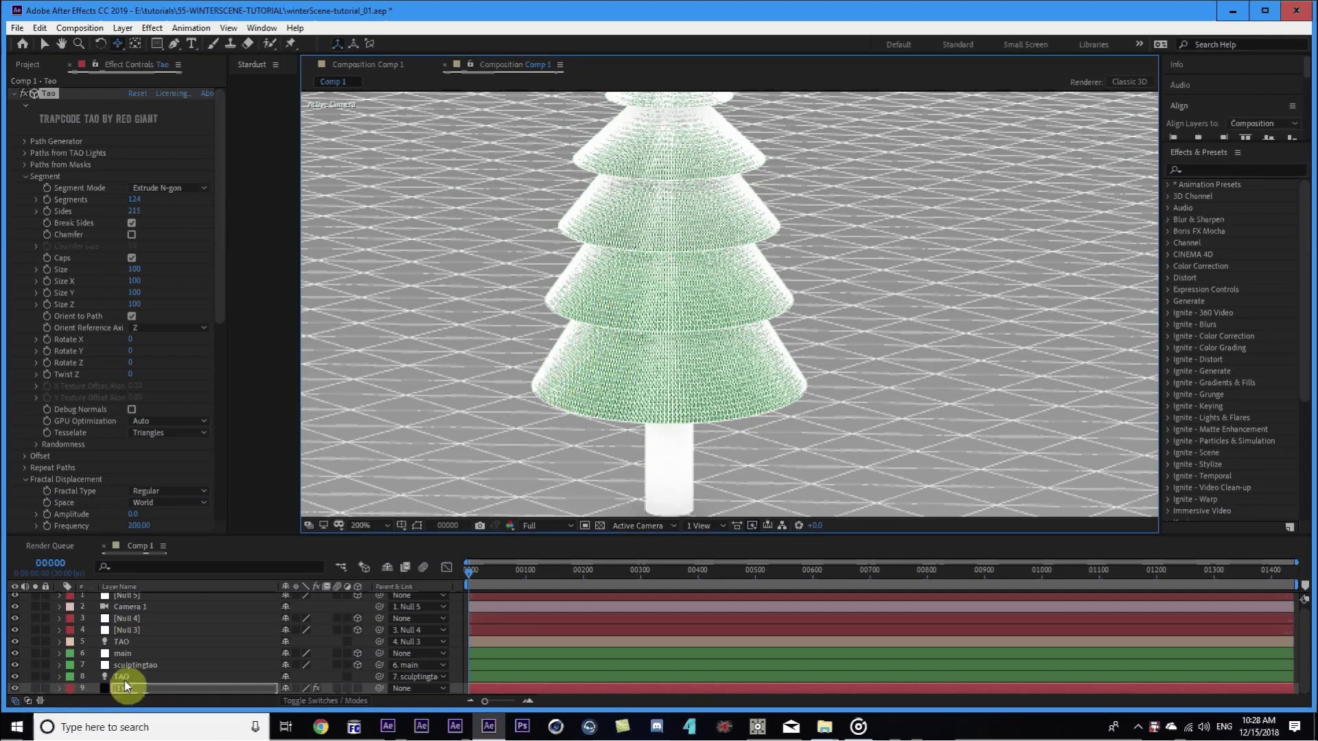
left_click(147, 676)
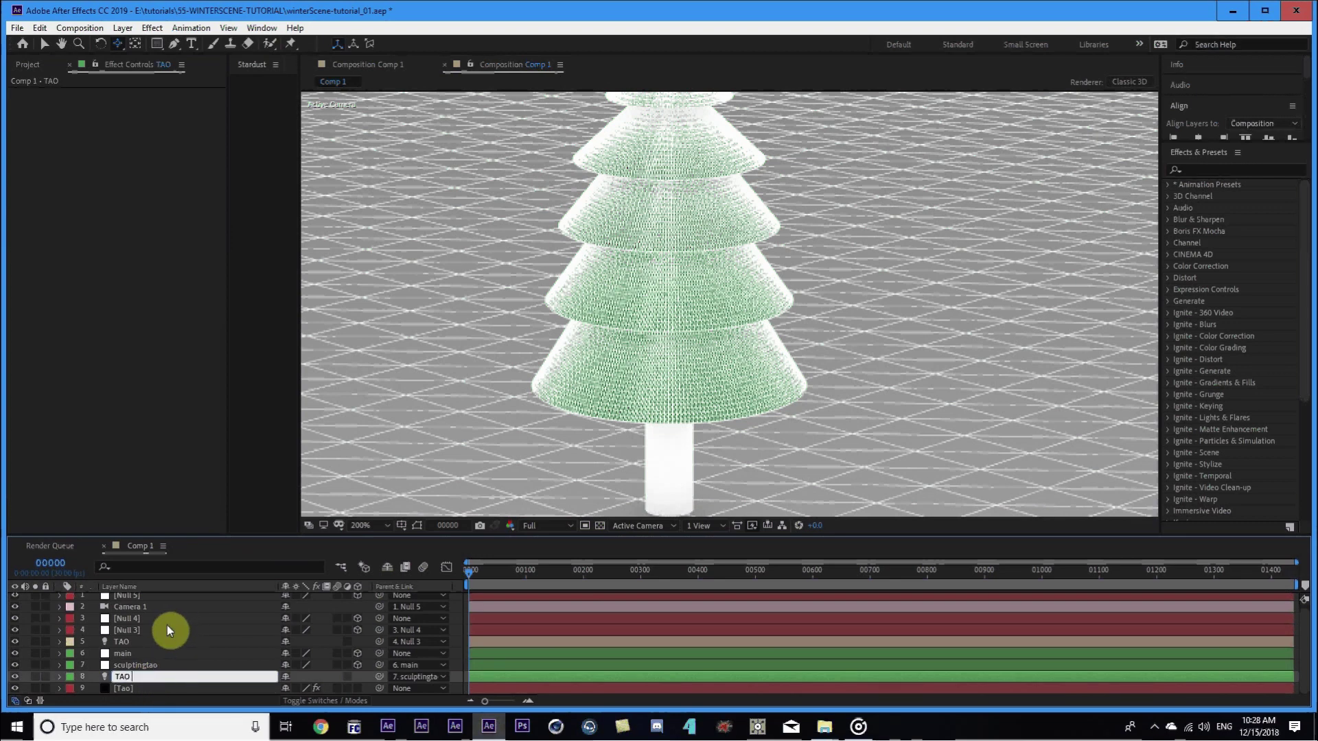
type("sid:24")
key("Return")
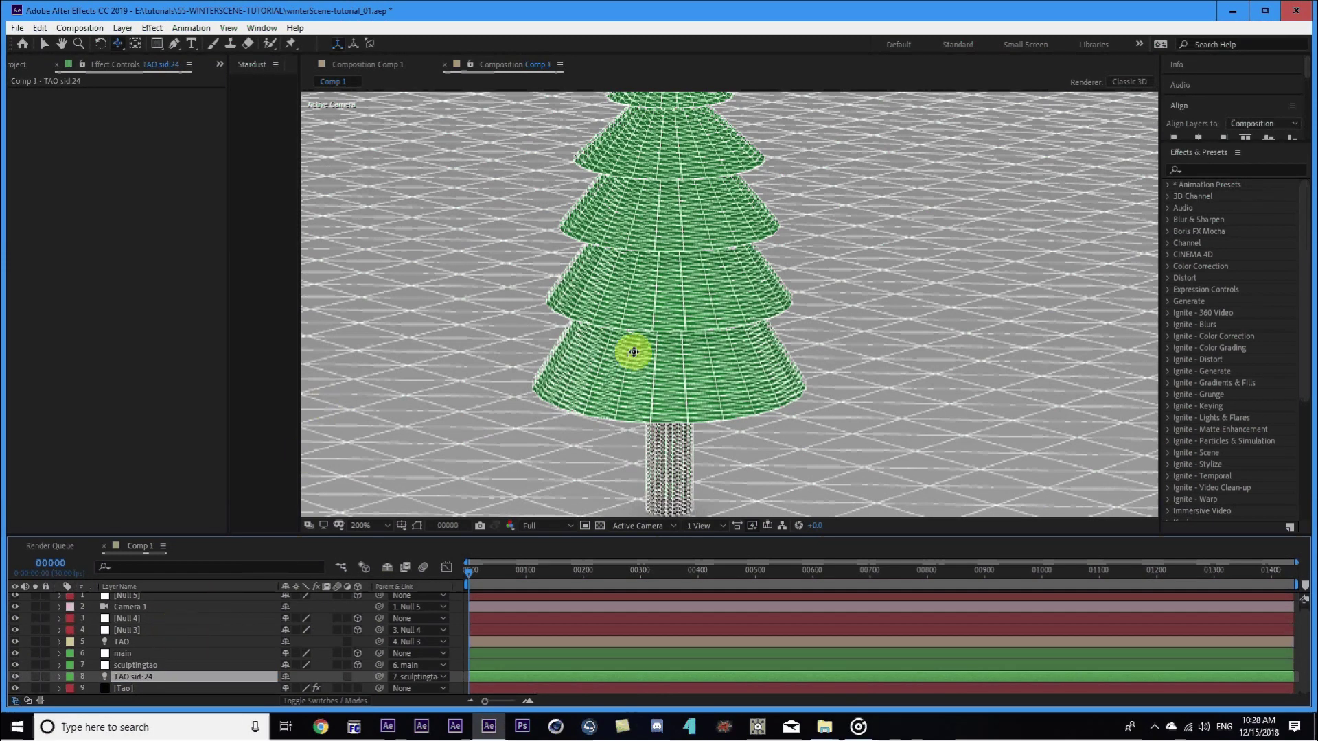
Set the Tao layer's Fractal Displacement Amplitude to 62.
scroll(669, 328, "down", 1)
scroll(656, 337, "up", 3)
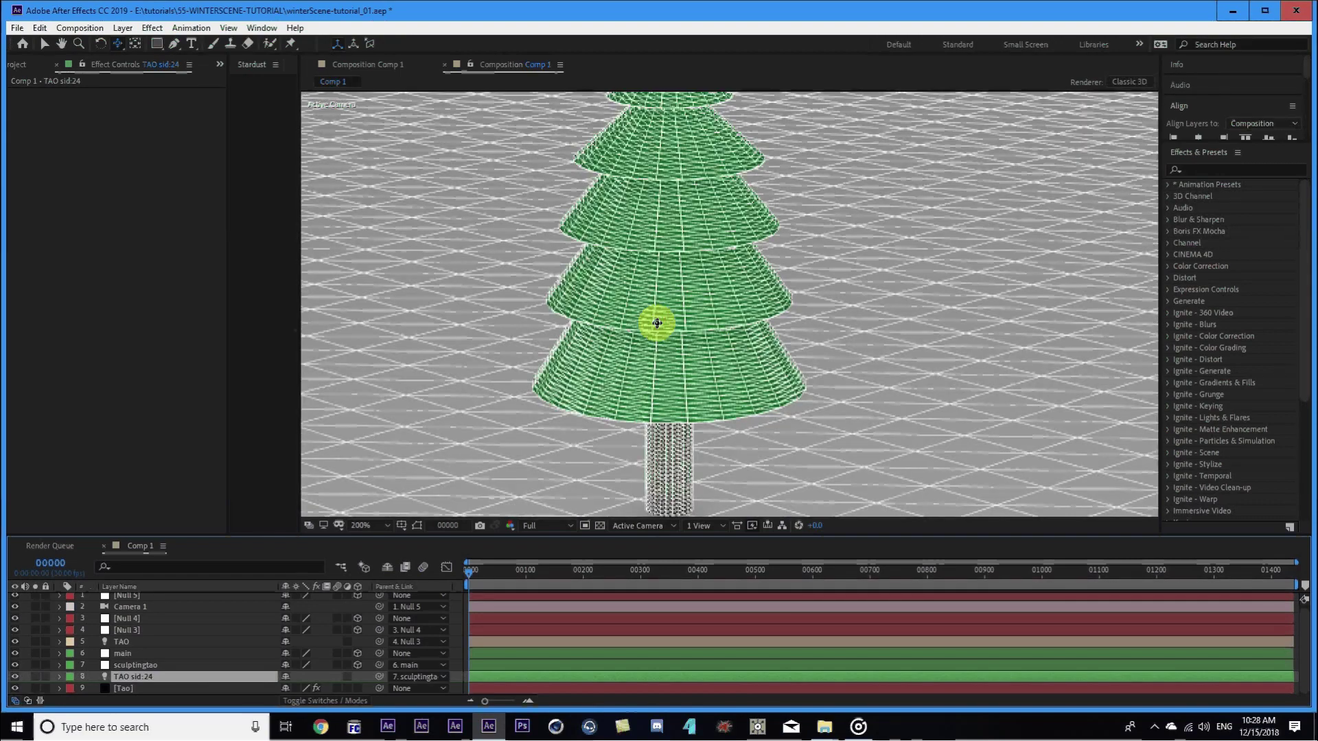
scroll(657, 323, "down", 1)
scroll(657, 323, "down", 2)
scroll(653, 323, "up", 2)
scroll(656, 326, "down", 2)
scroll(656, 326, "down", 2)
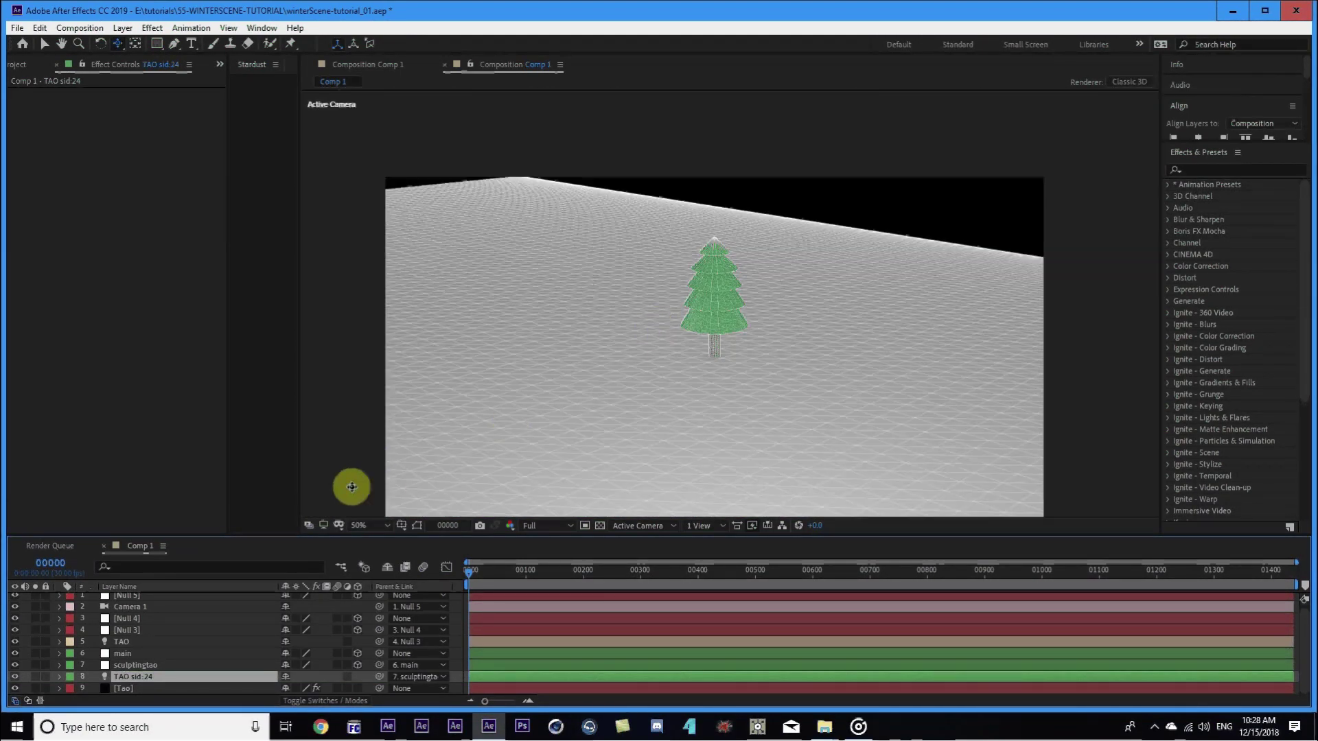
key("ctrl+Down")
scroll(163, 439, "down", 5)
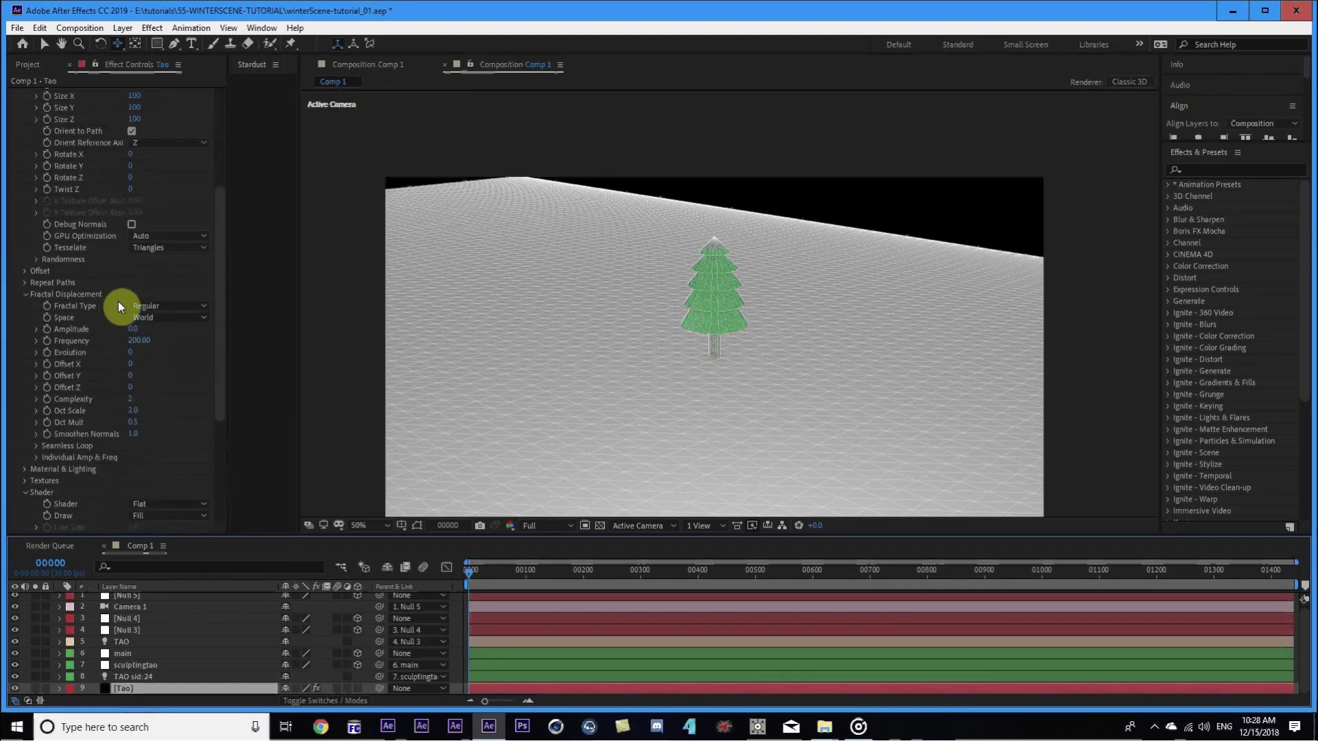
left_click_drag(132, 329, 163, 326)
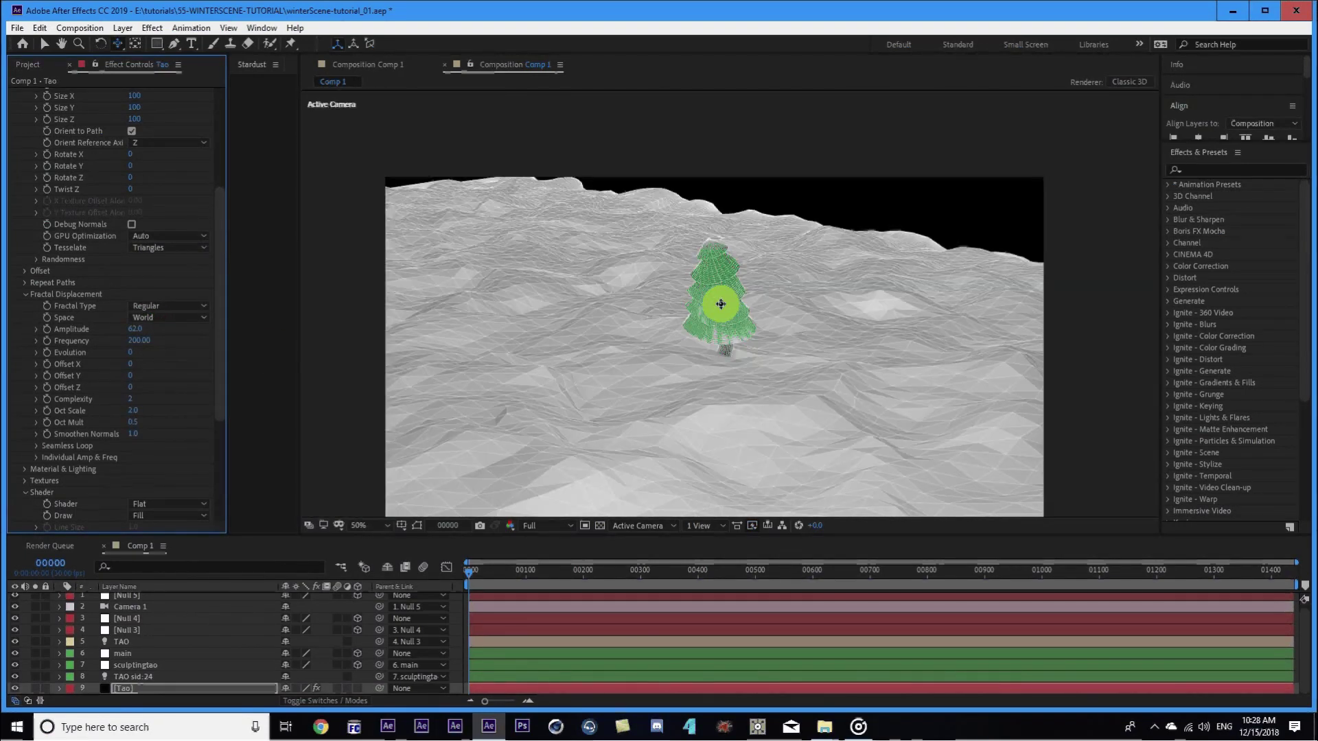
Check the tree light's Falloff Distance, and enable Fractal Amp from Falloff Distance under Tao's Paths from TAO Lights.
left_click(150, 677)
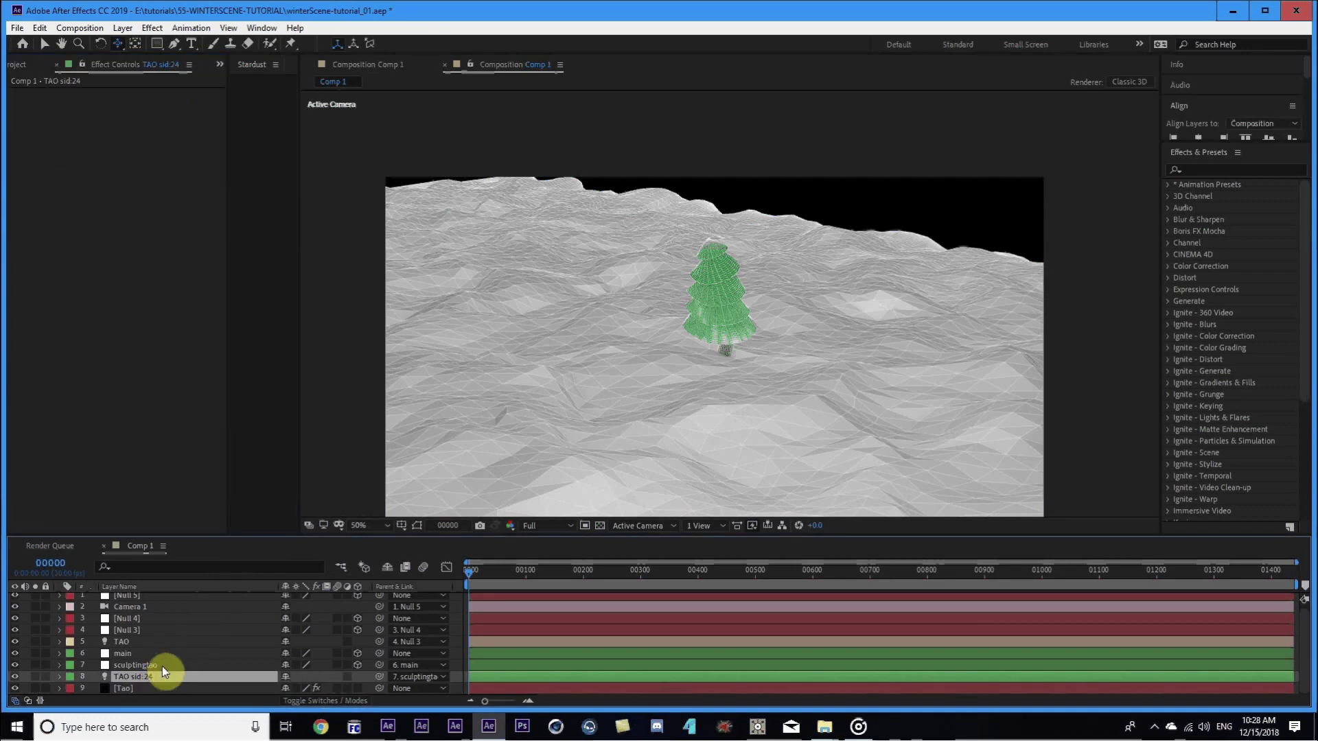
key("a")
key("a")
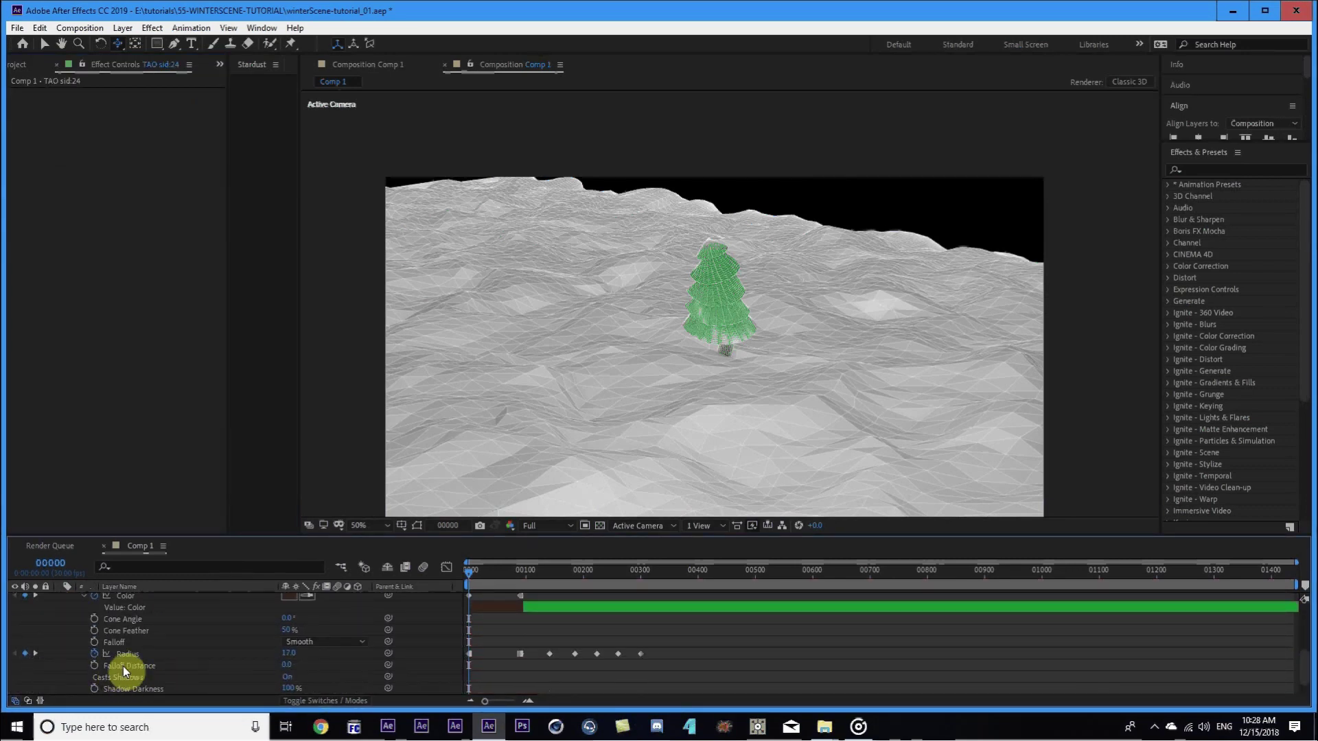
scroll(124, 641, "up", 3)
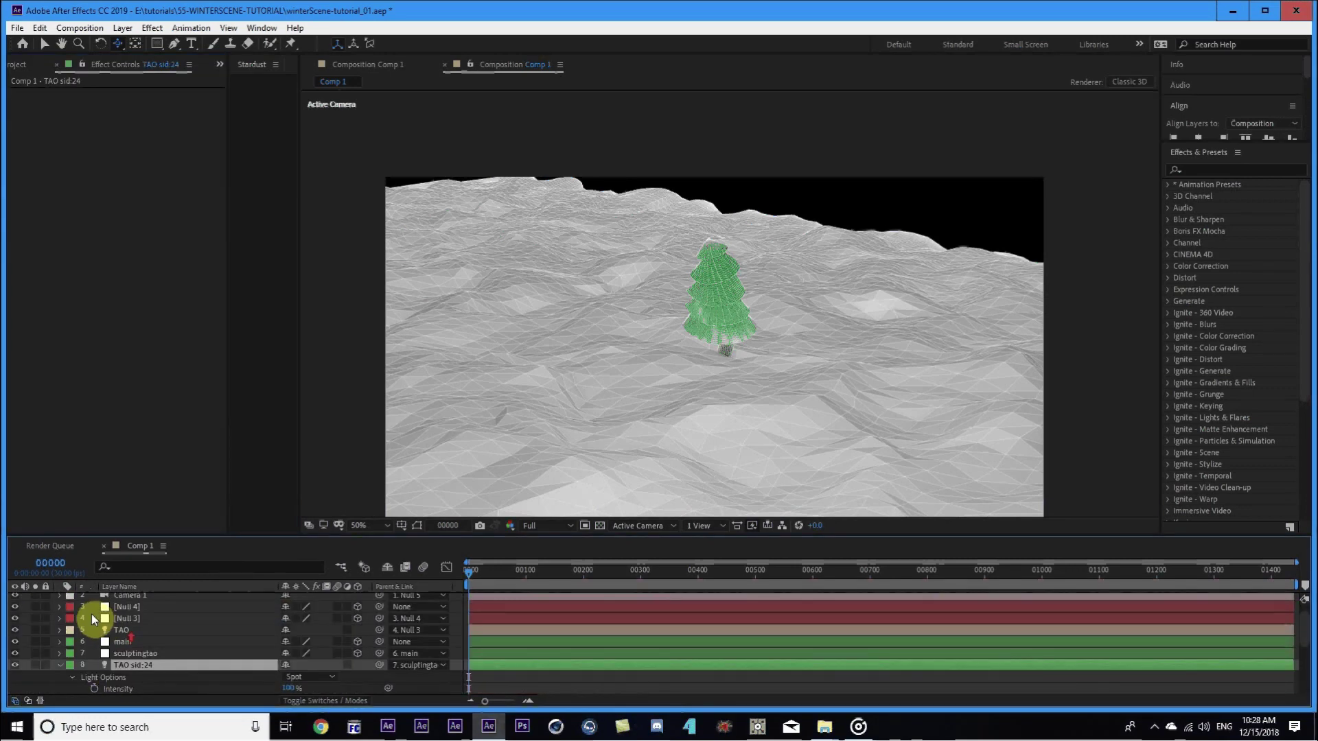
left_click(60, 665)
left_click(117, 689)
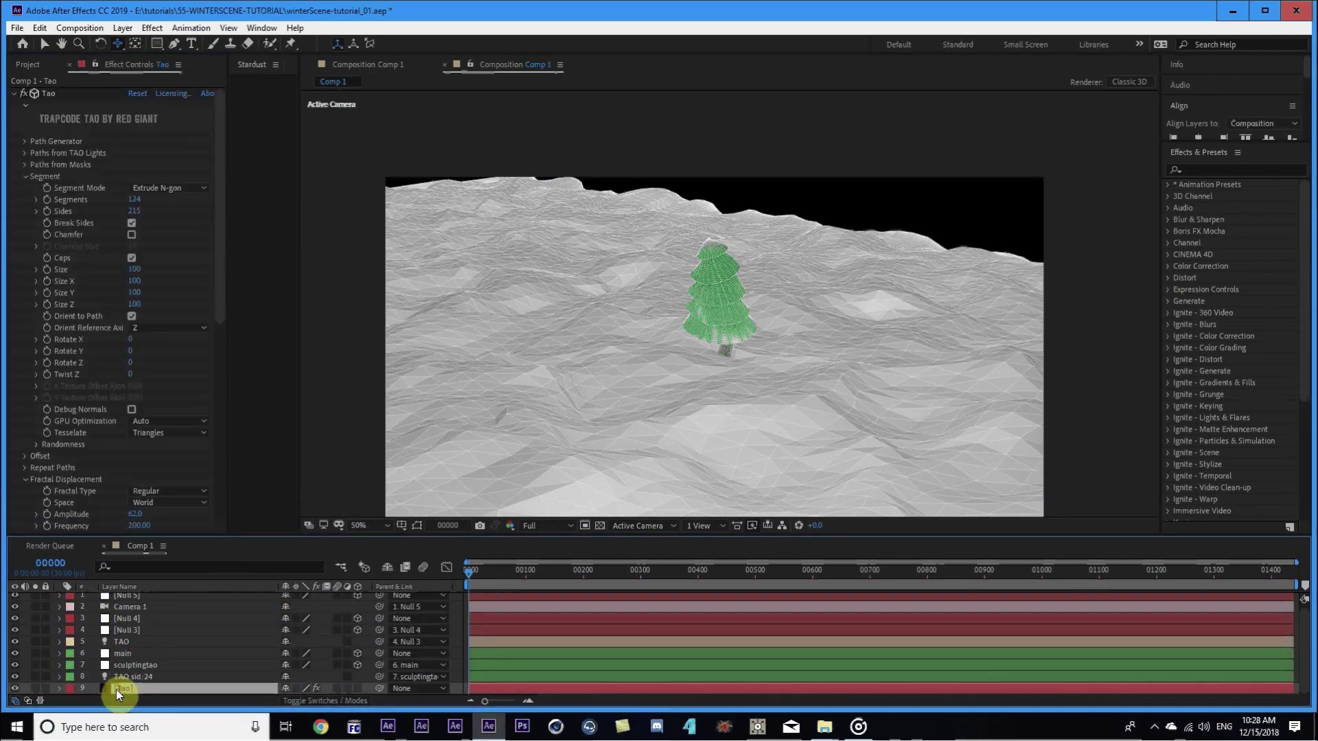
left_click(24, 152)
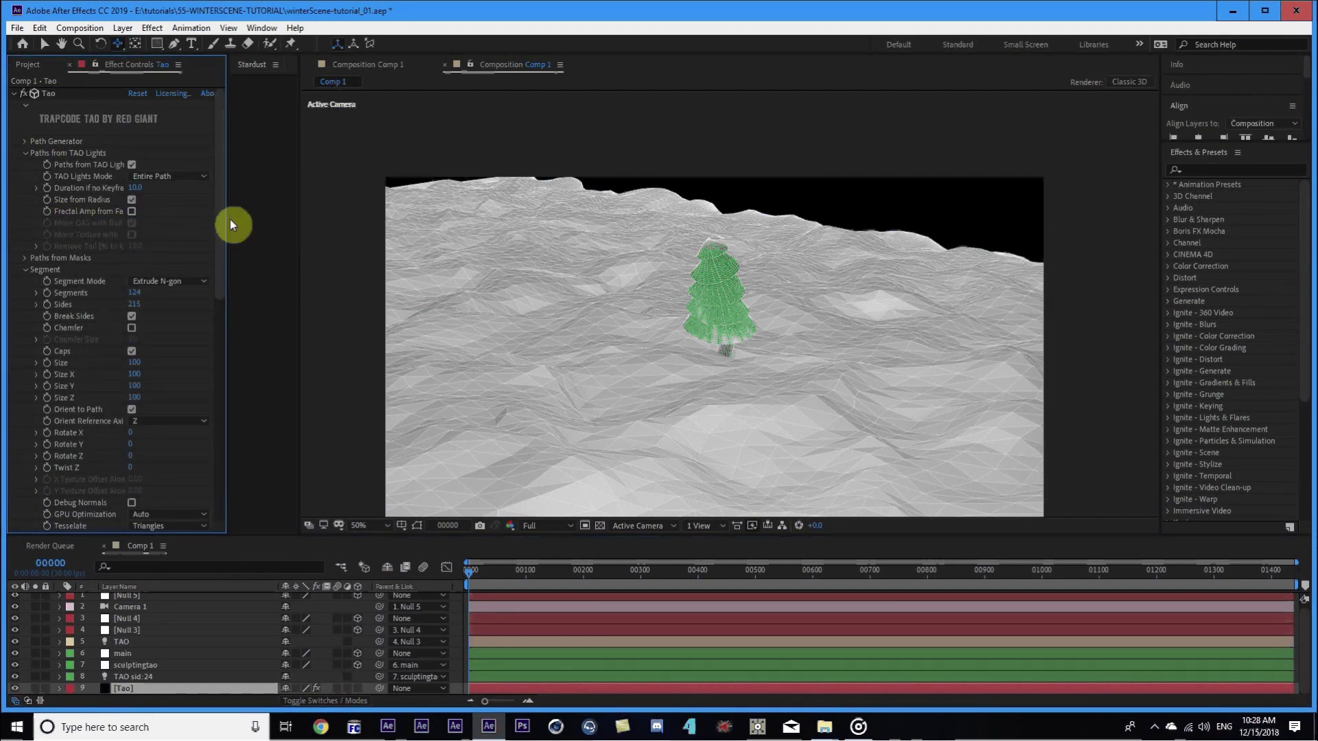
left_click_drag(227, 223, 339, 223)
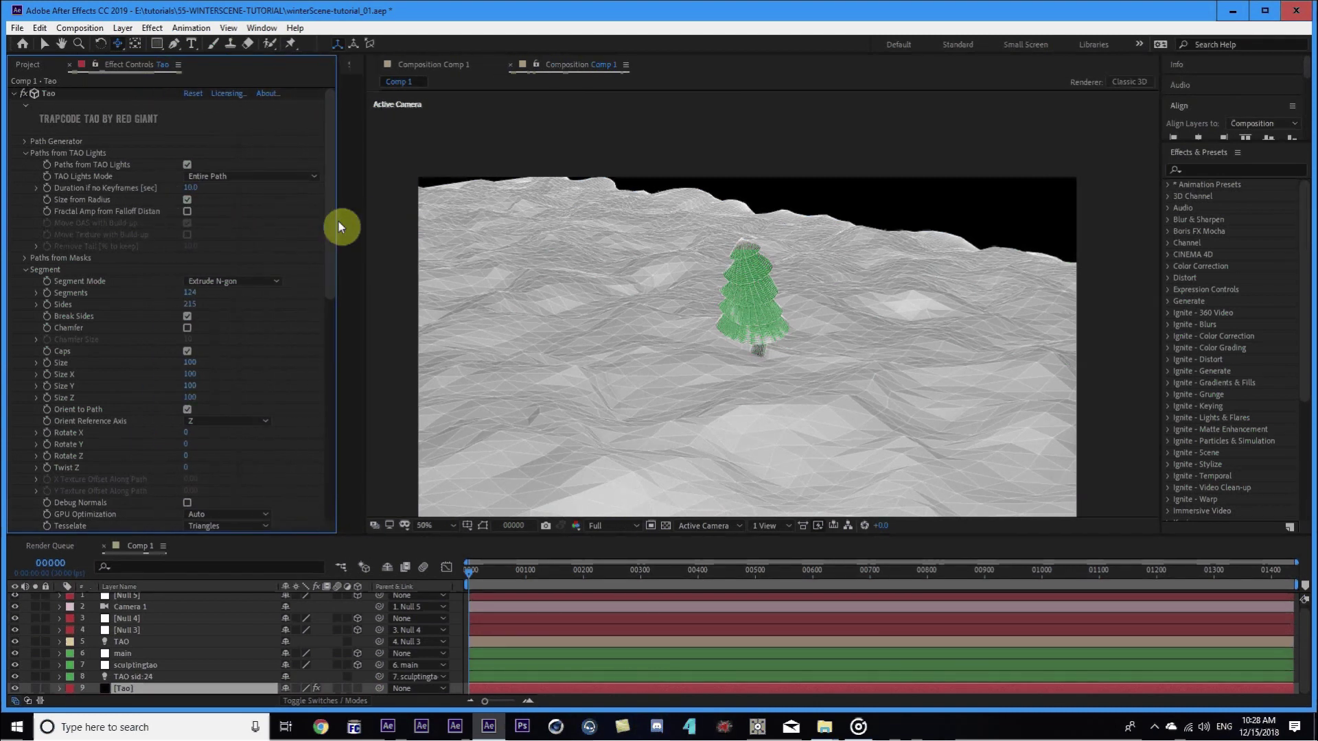
left_click(189, 213)
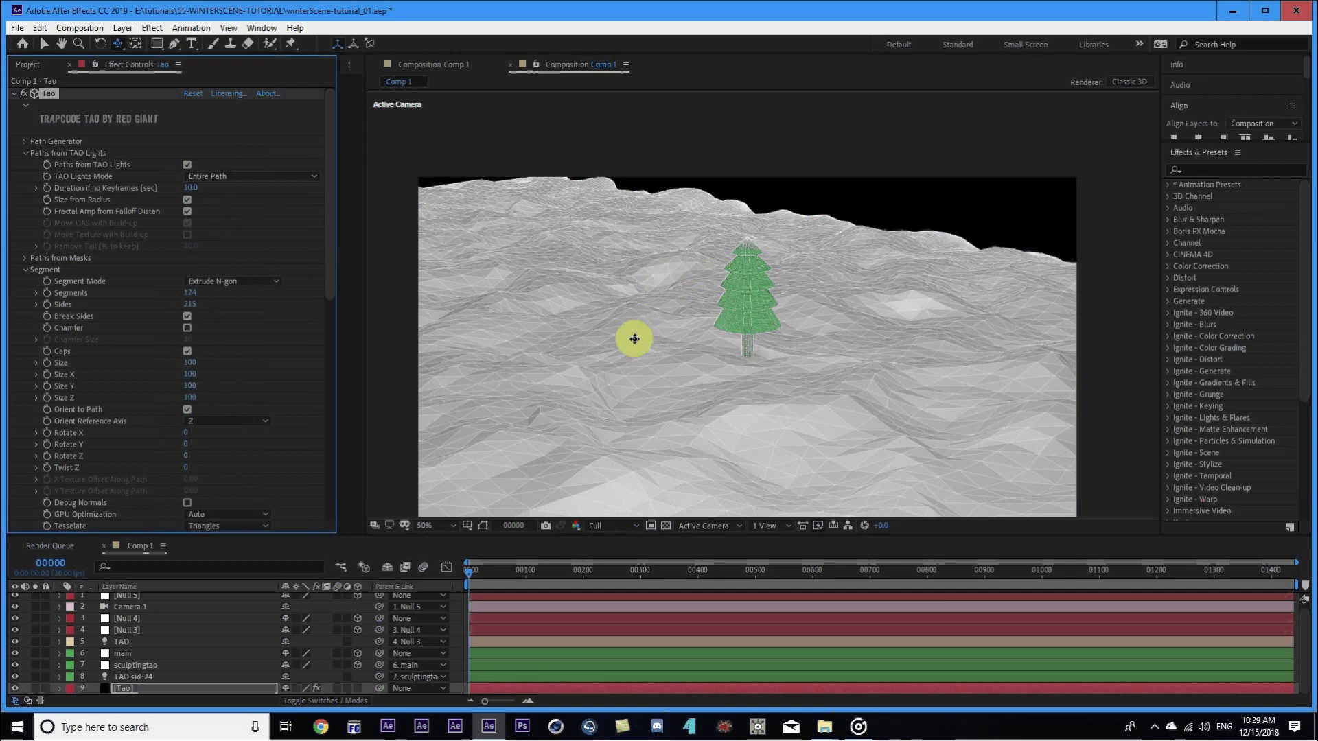
Duplicate the tree's main, sculptingtao and TAO sid:24 layers and keep the copies grouped together above the originals.
left_click(712, 388)
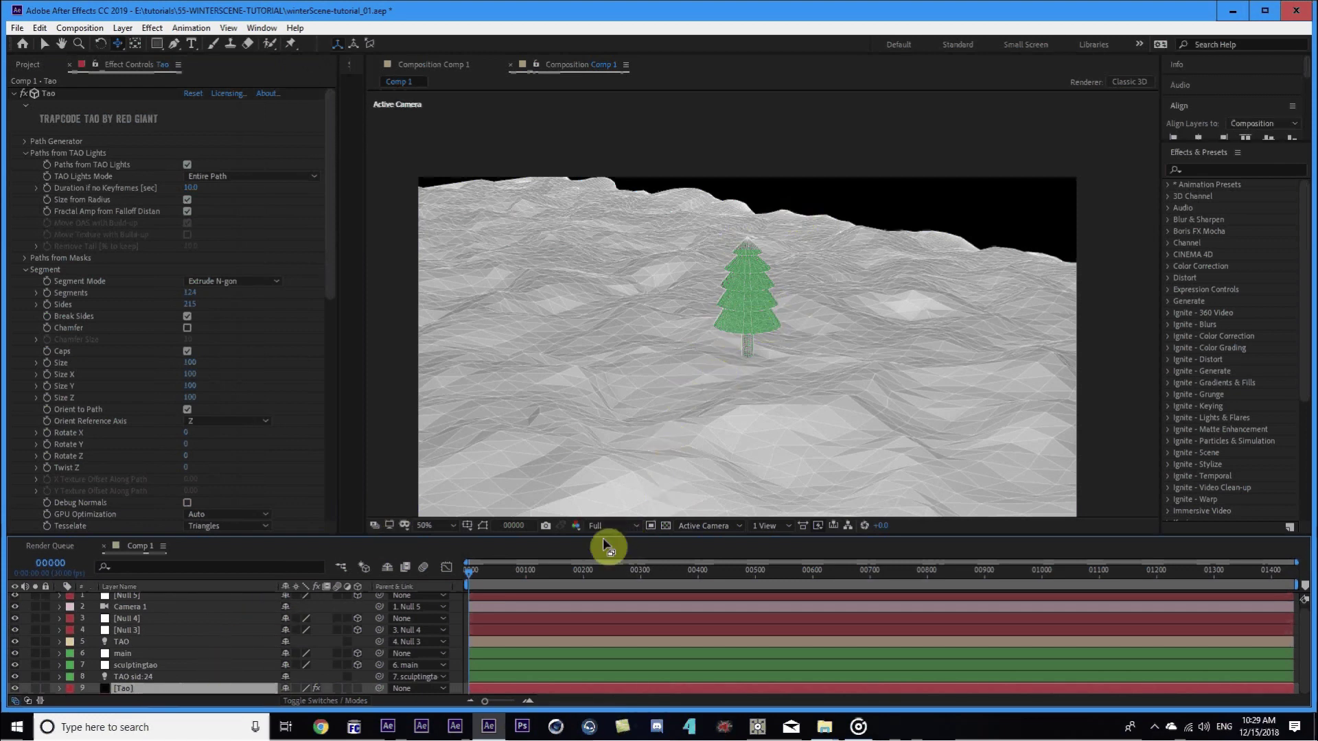
left_click_drag(602, 537, 602, 505)
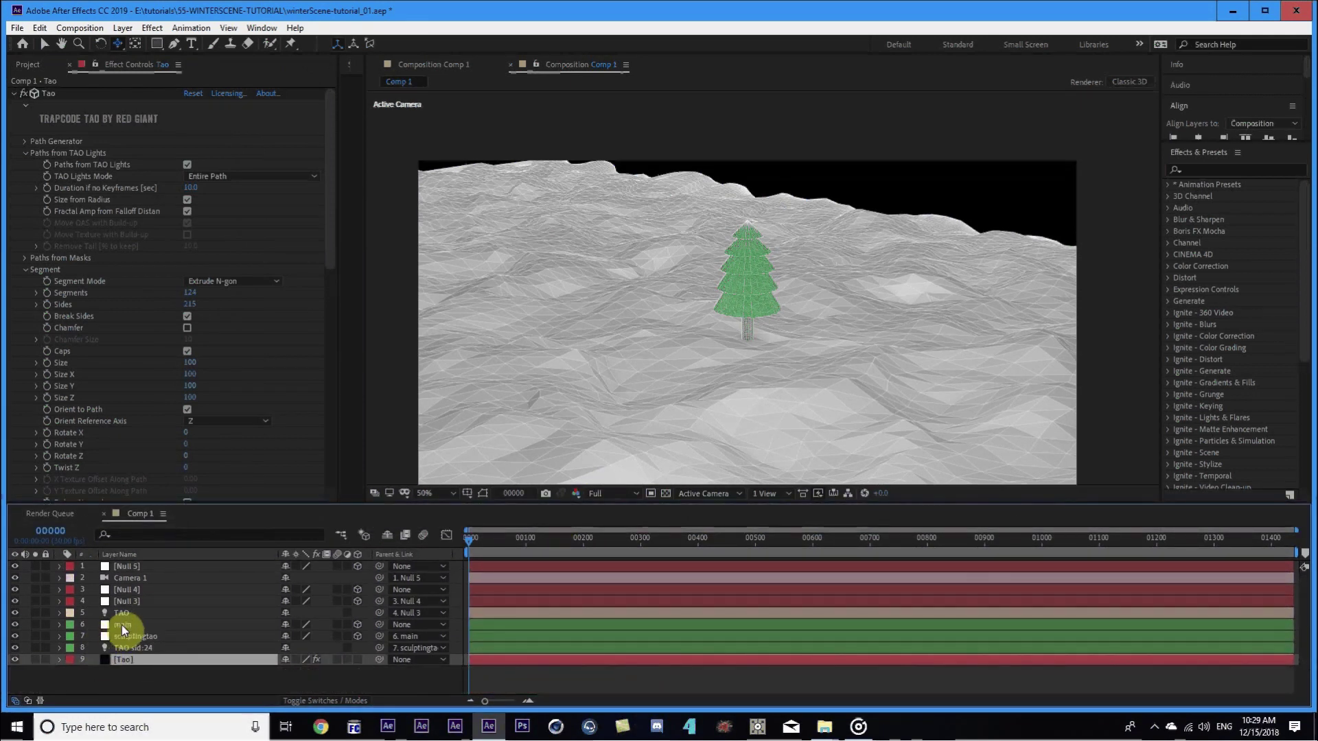
left_click(121, 625)
left_click(125, 646, "shift")
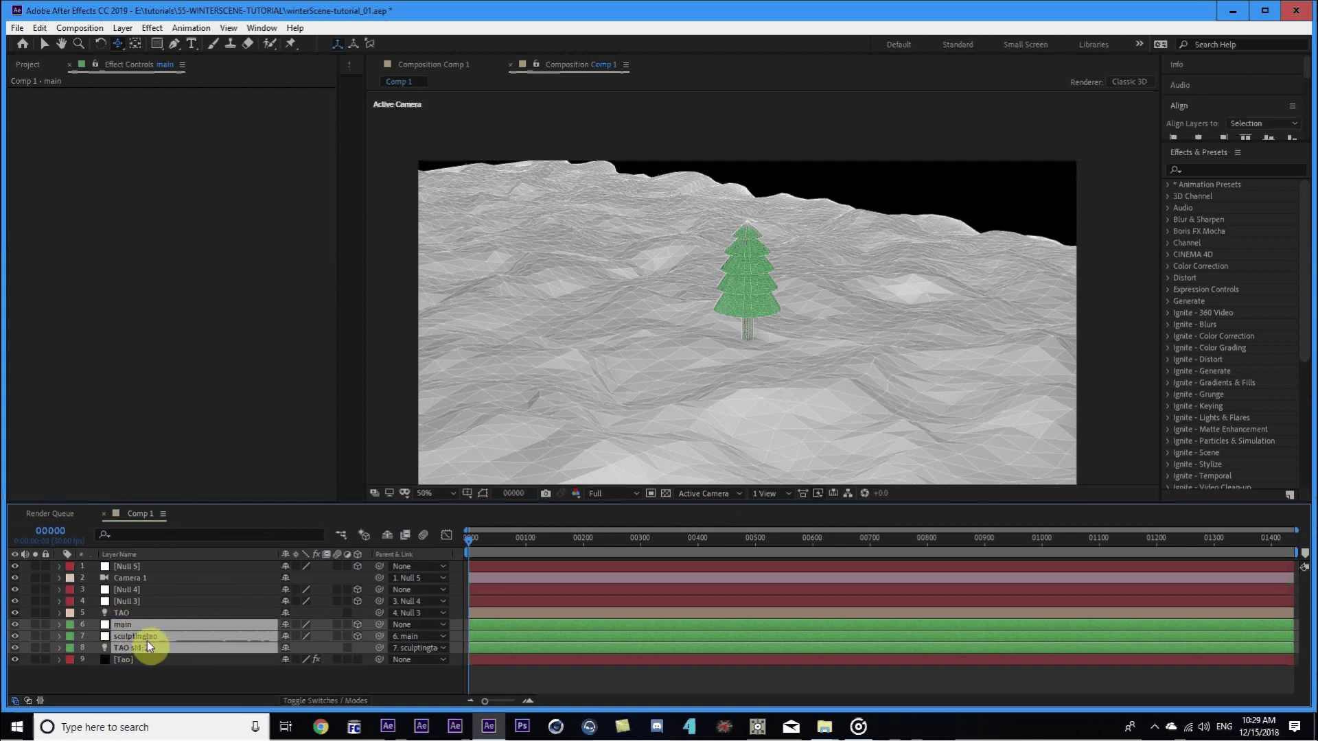
key("ctrl+d")
left_click_drag(154, 628, 165, 617)
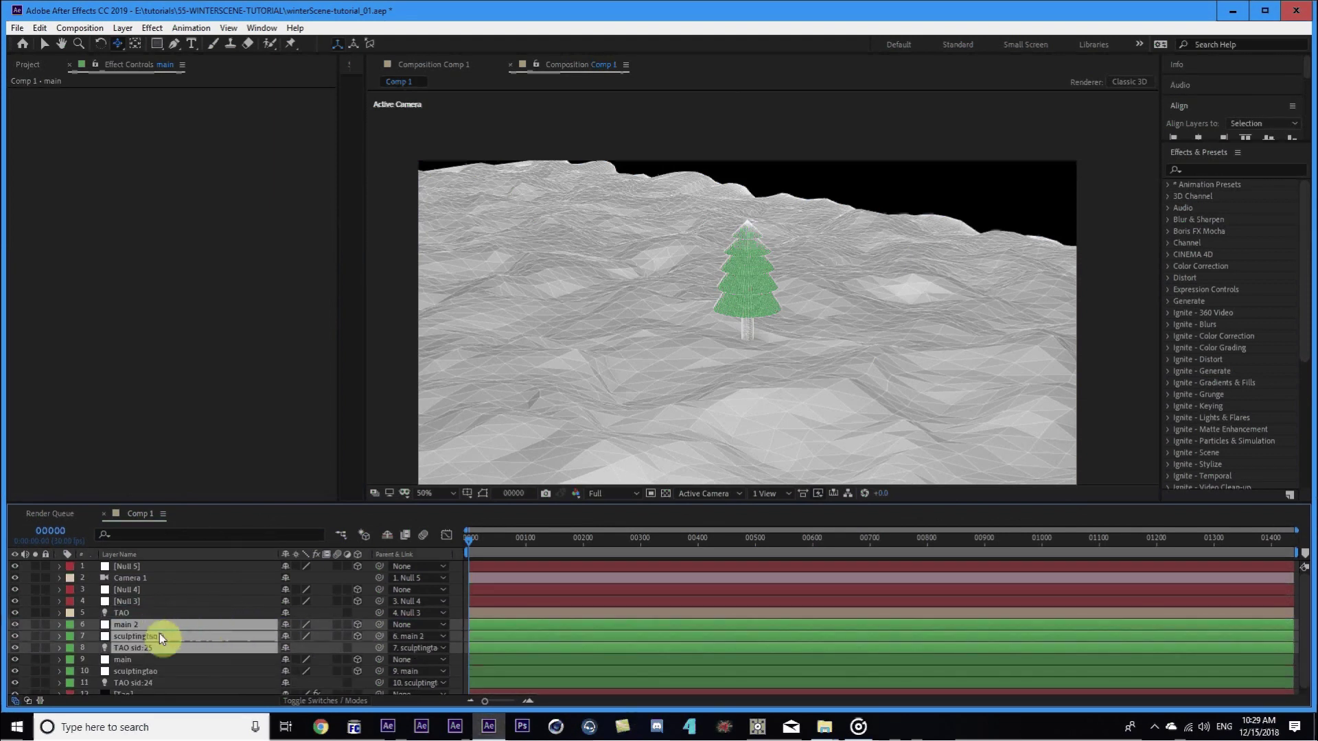
left_click(145, 656)
scroll(151, 649, "down", 1)
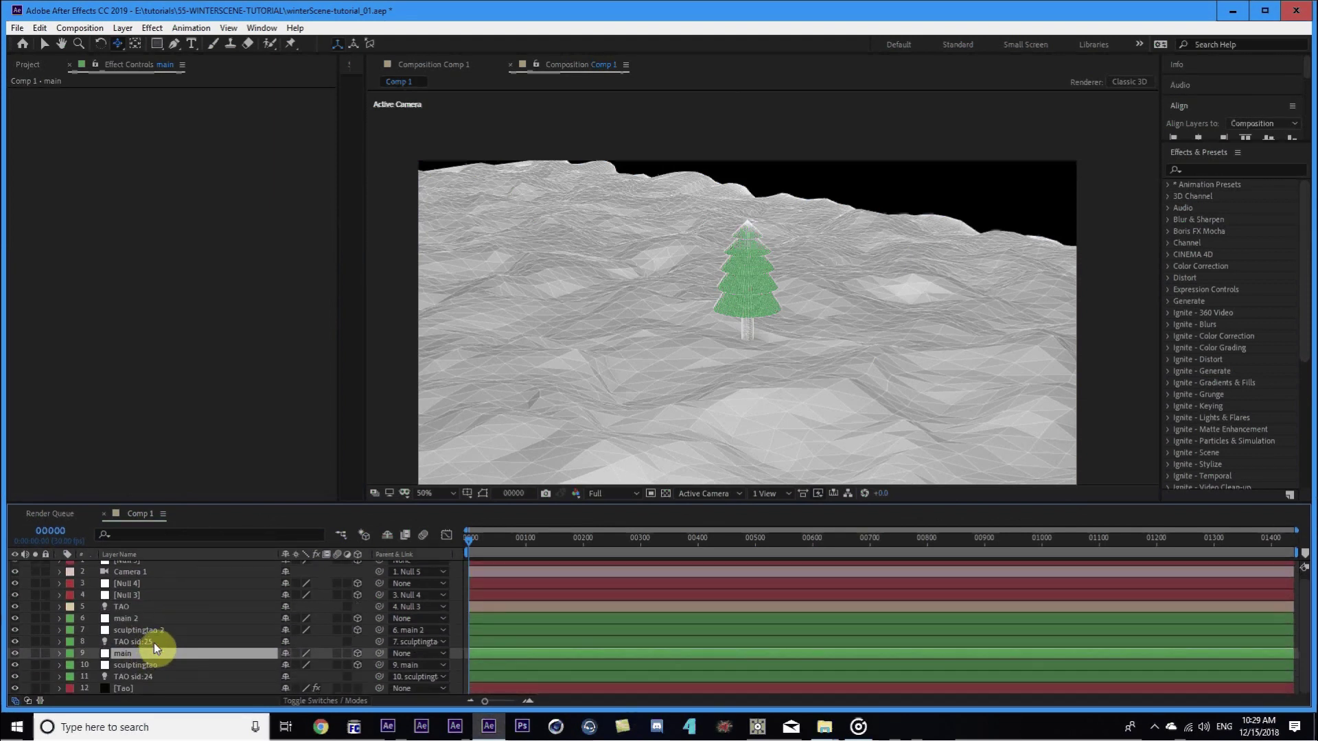
Rename the duplicated tree light TAO sid:24p so the copy also uses 24 sides.
left_click(154, 642)
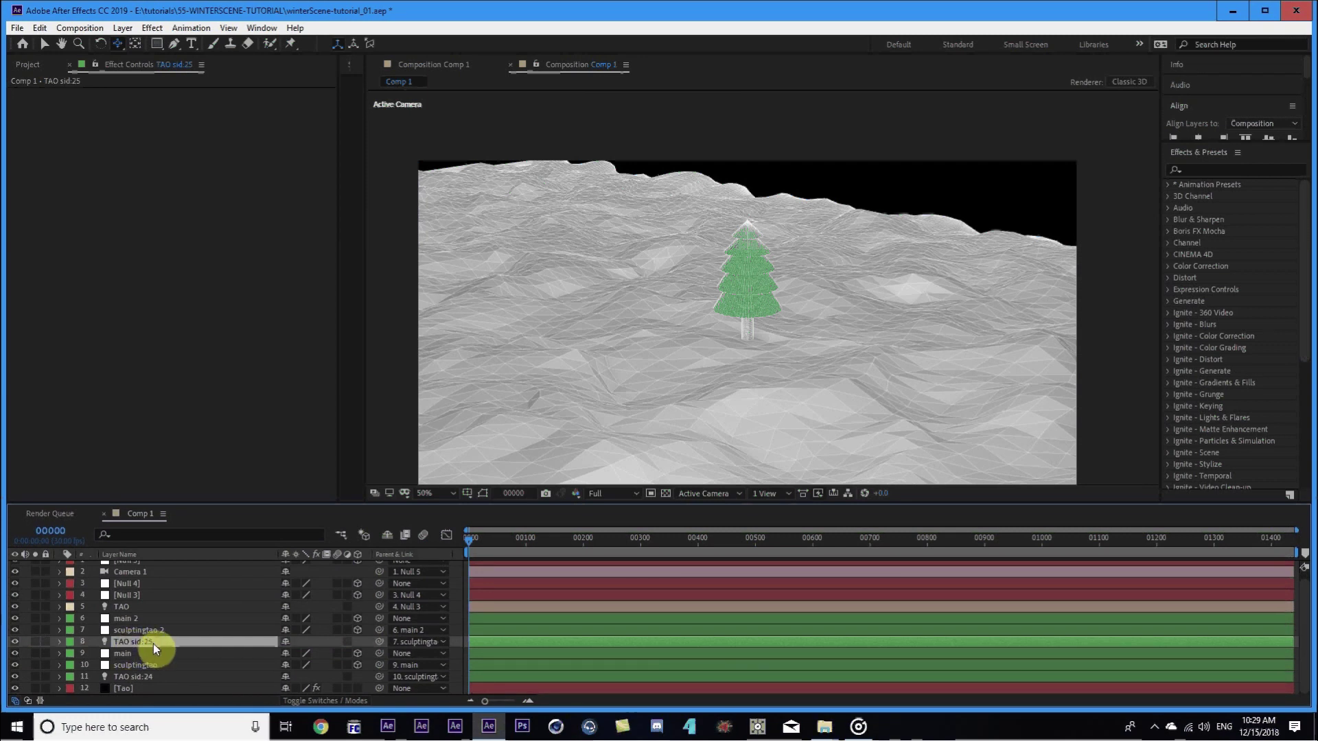
key("Return")
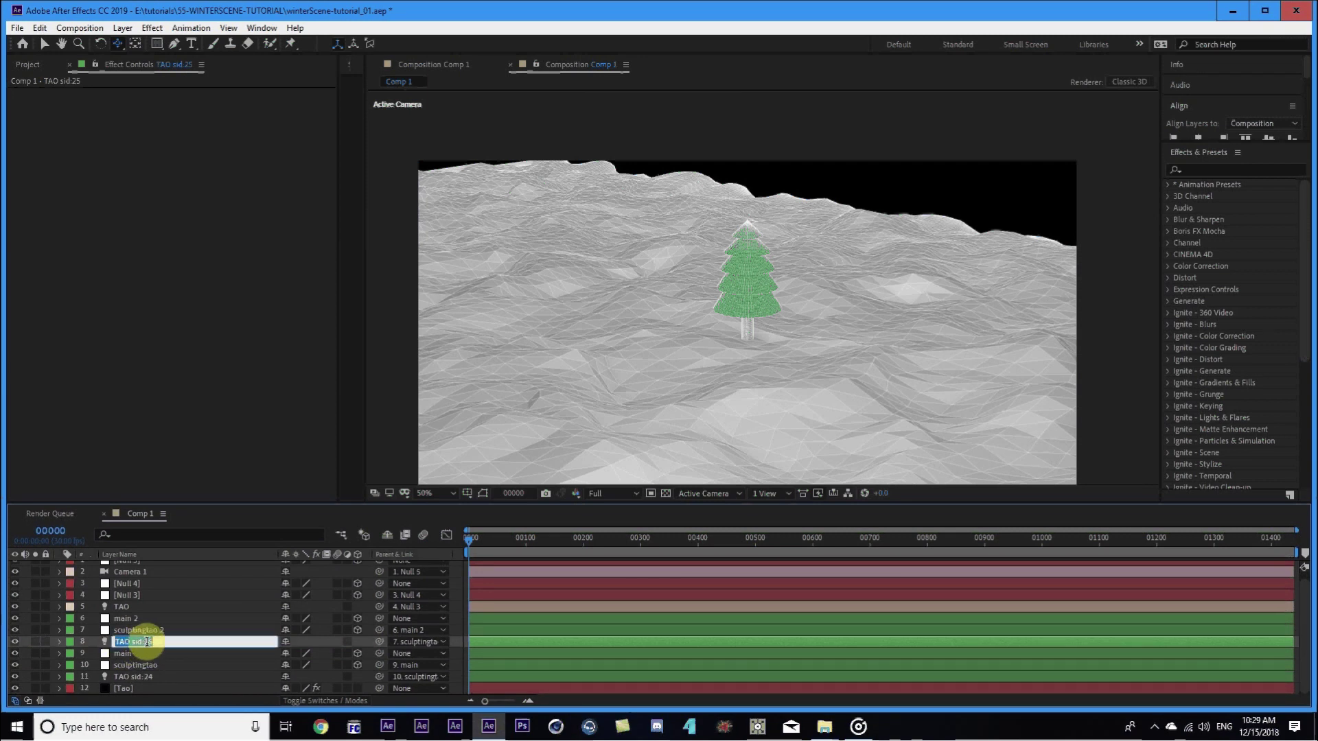
type("TAO sid:24")
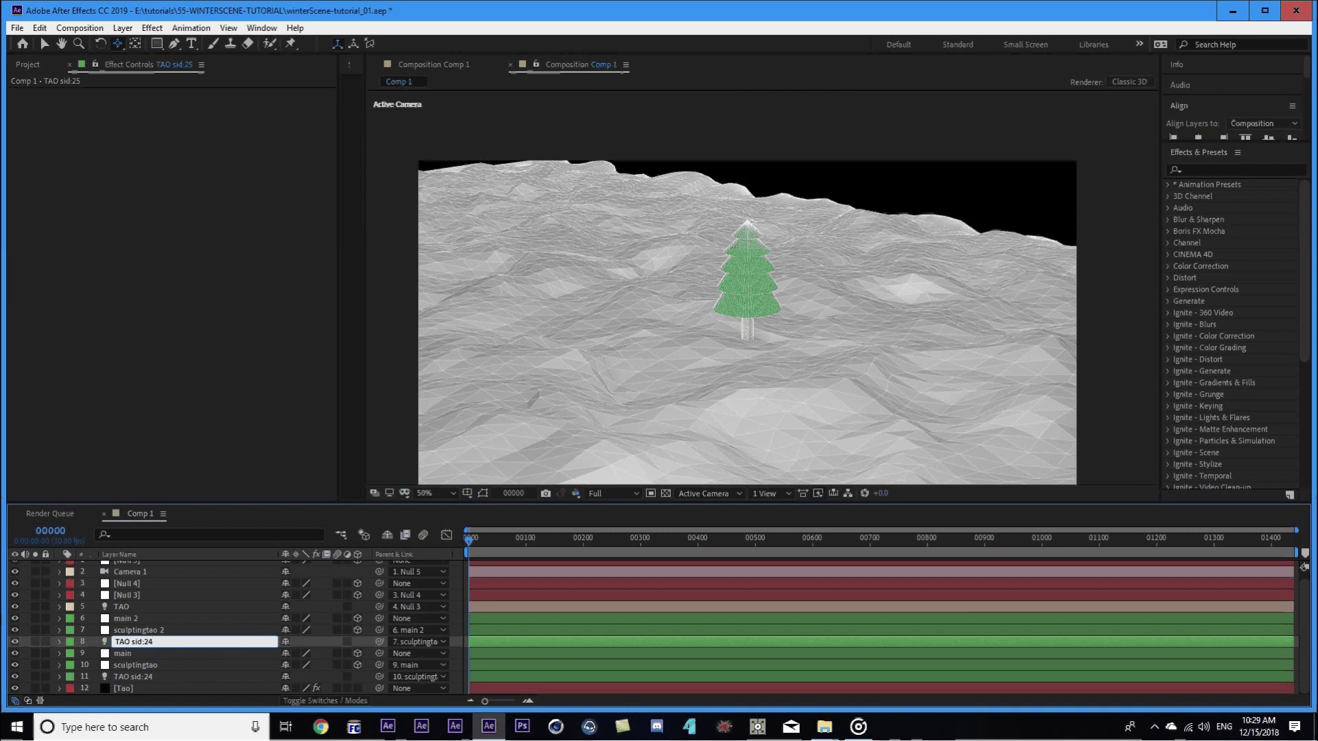
type("p")
key("Return")
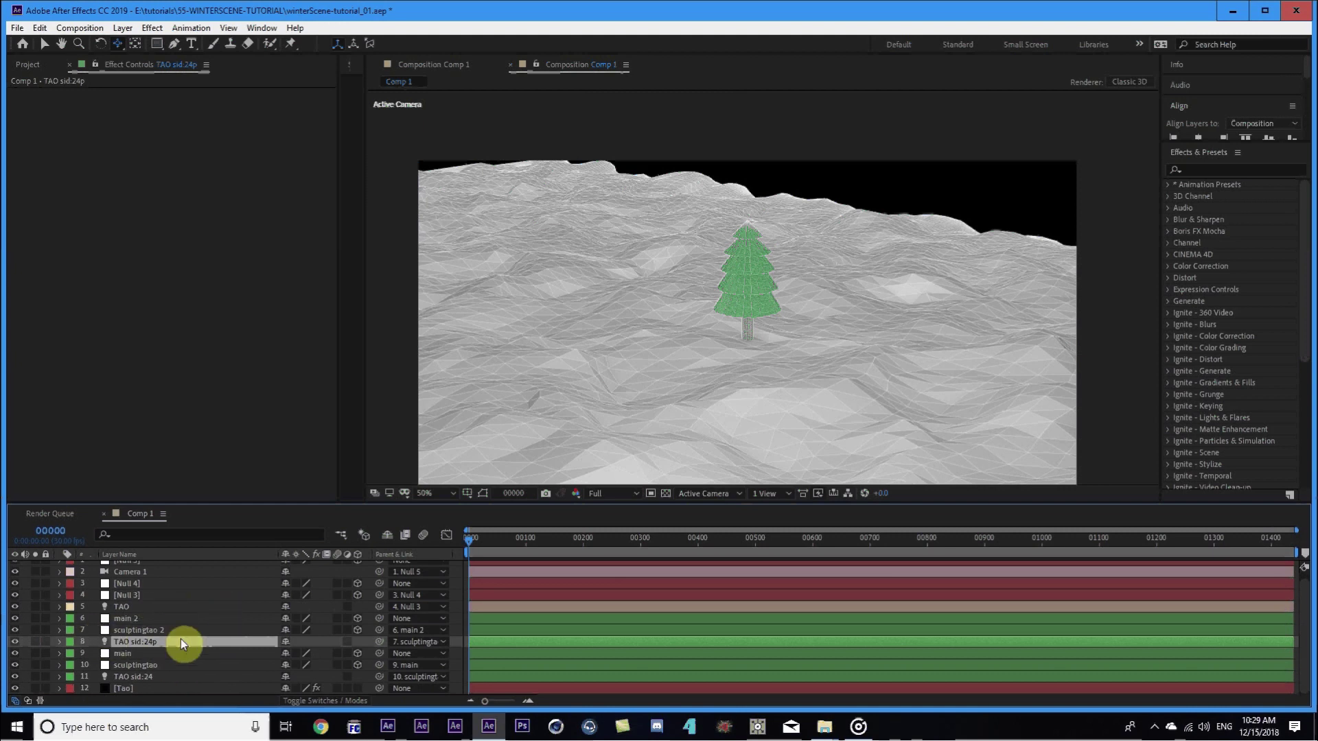
Move the second tree beside the first by setting the main 2 null's Position to about 757, 540, 82.
left_click(129, 622)
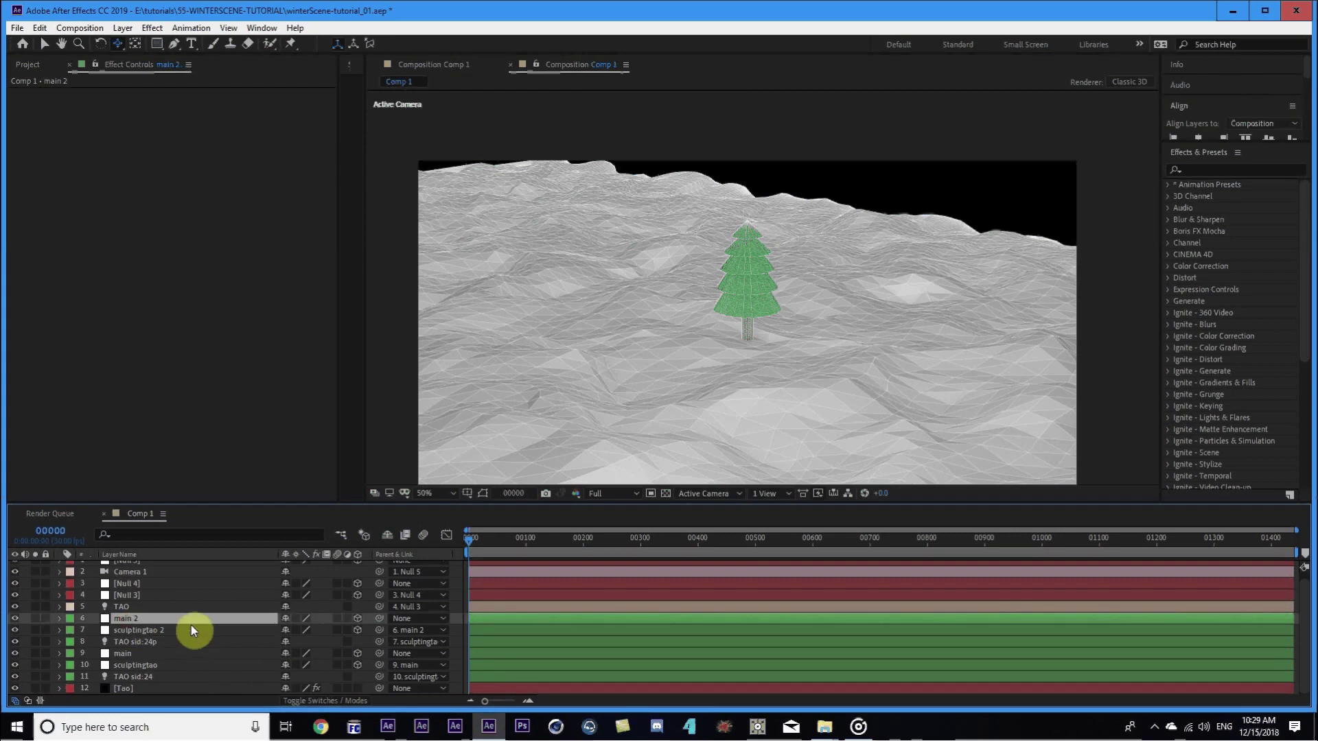
key("p")
left_click_drag(311, 630, 165, 641)
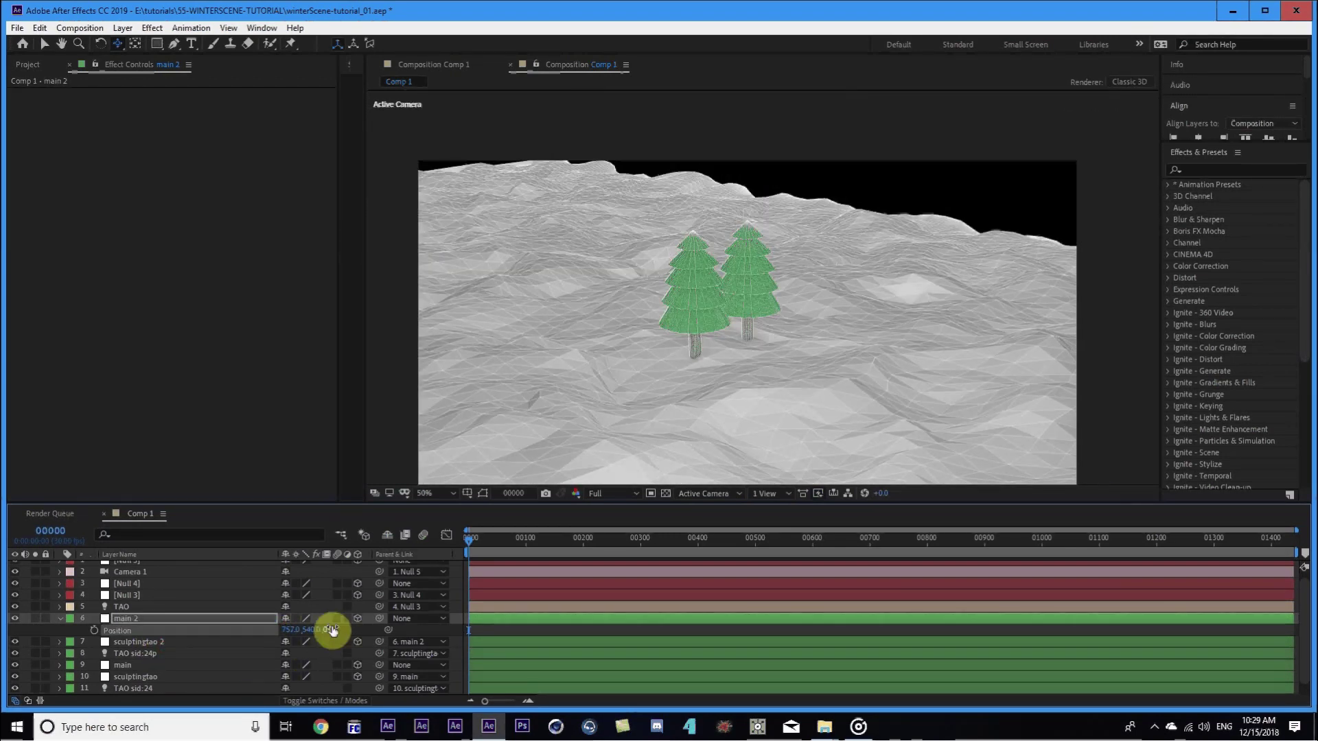
mouse_move(337, 627)
left_mouse_down()
mouse_move(373, 615)
mouse_move(357, 620)
left_mouse_up()
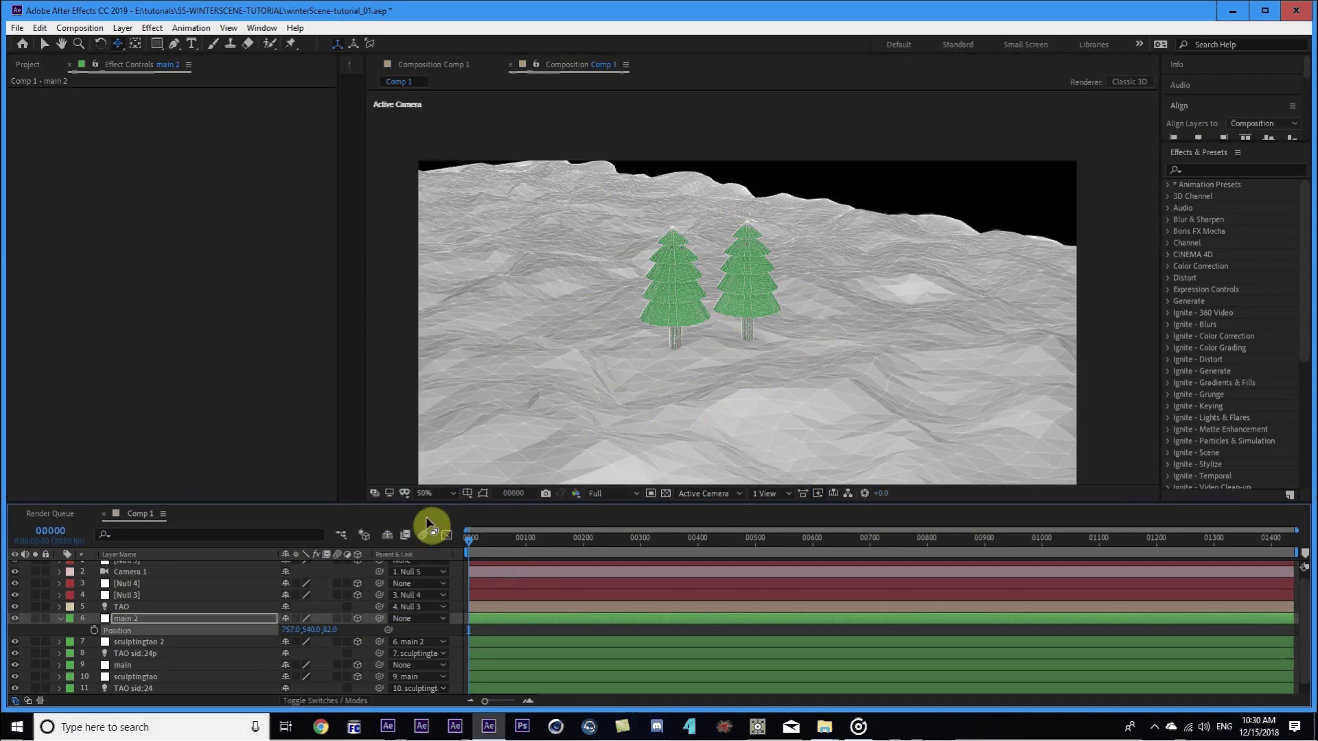
Tilt the second tree by setting the main 2 null's Z Rotation to 4°.
left_click(146, 616)
key("r")
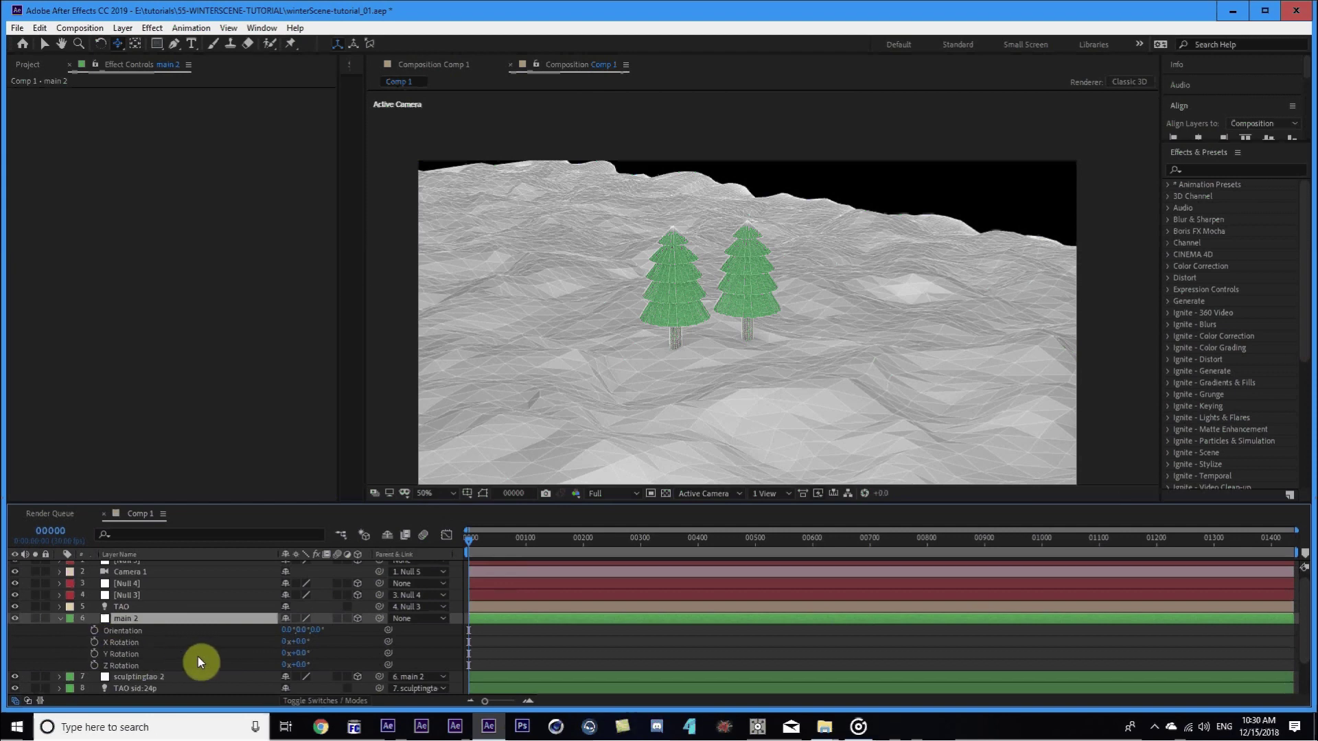
left_click_drag(300, 661, 309, 660)
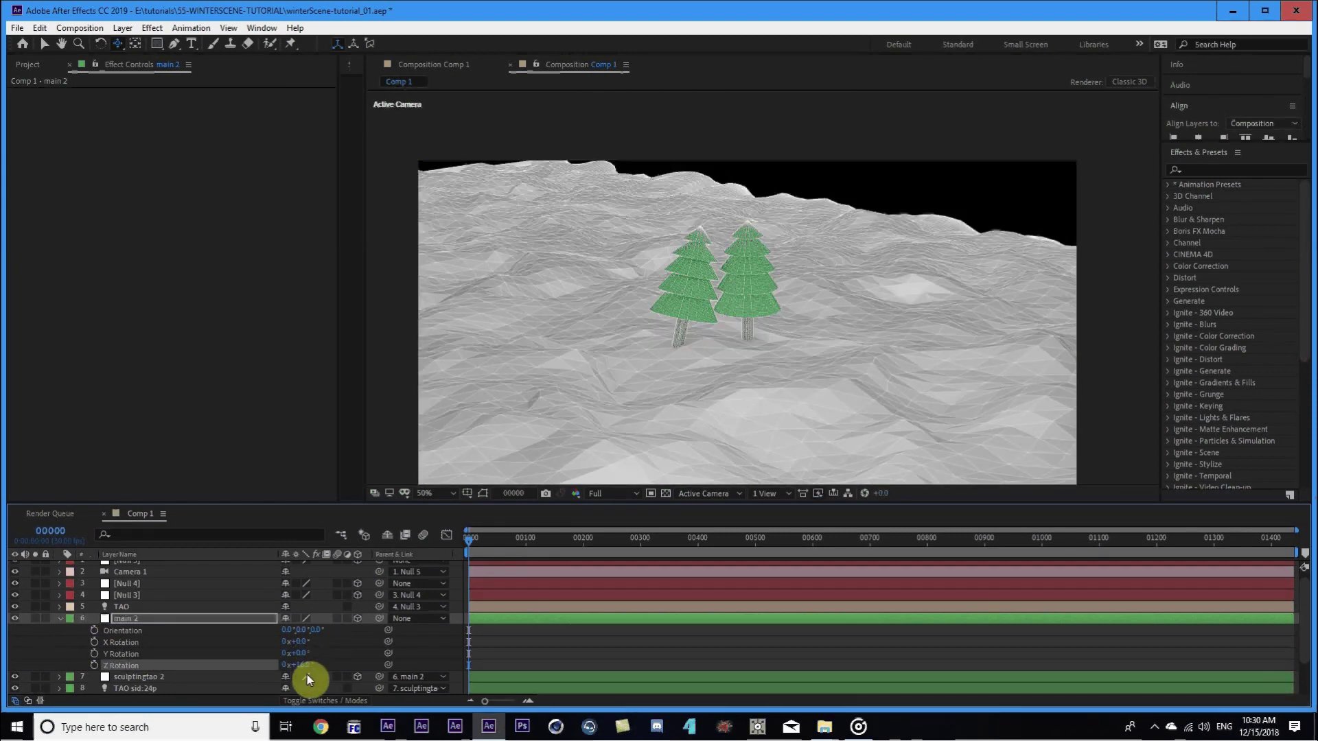
left_click(301, 665)
type("4")
key("Return")
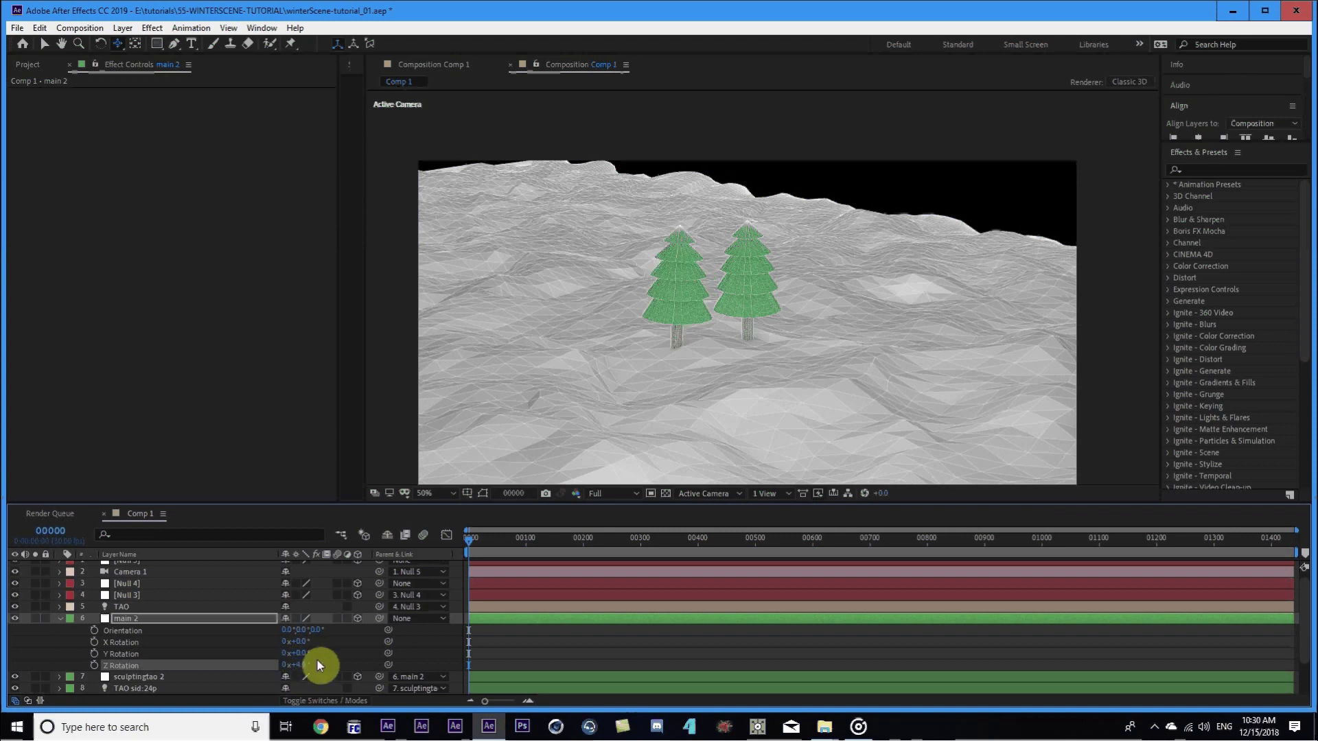
Tilt the original tree the other way by setting the main null's Z Rotation to -5°, and collapse the layer properties.
scroll(120, 670, "down", 2)
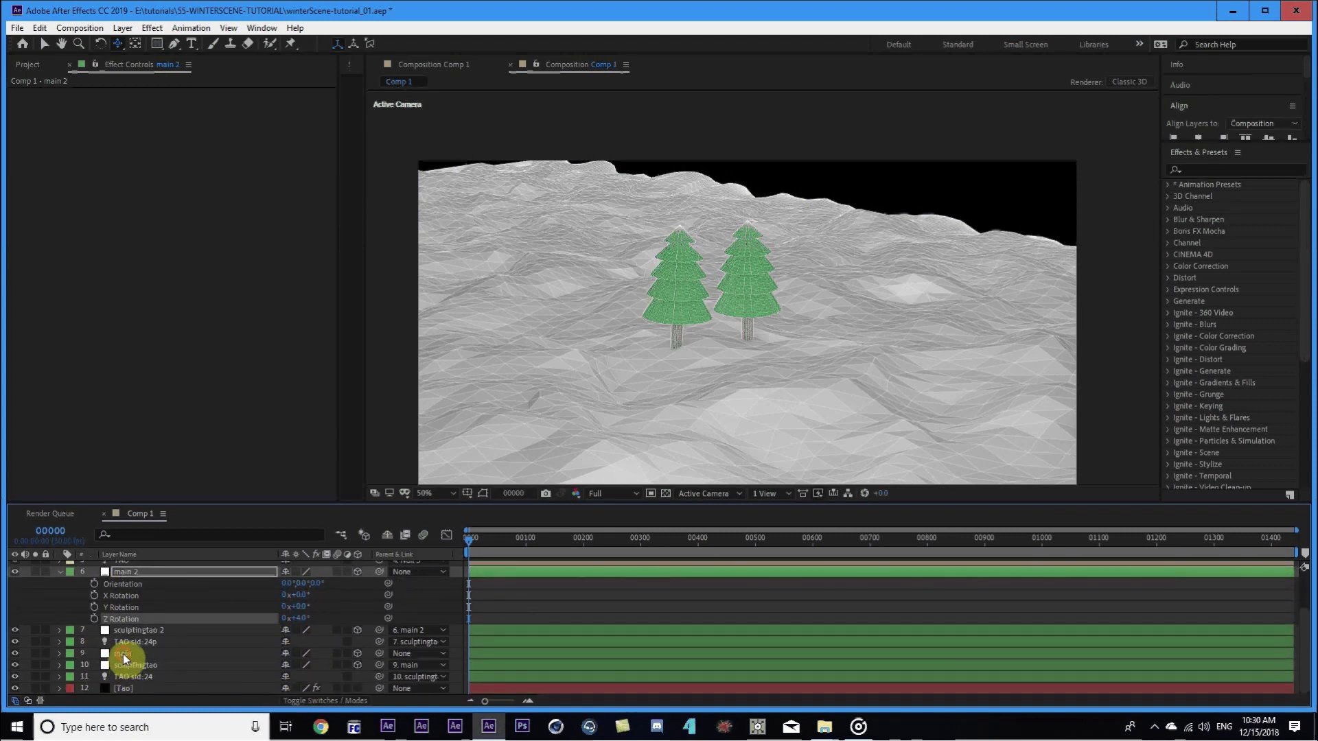
left_click(124, 656)
key("r")
scroll(251, 642, "down", 1)
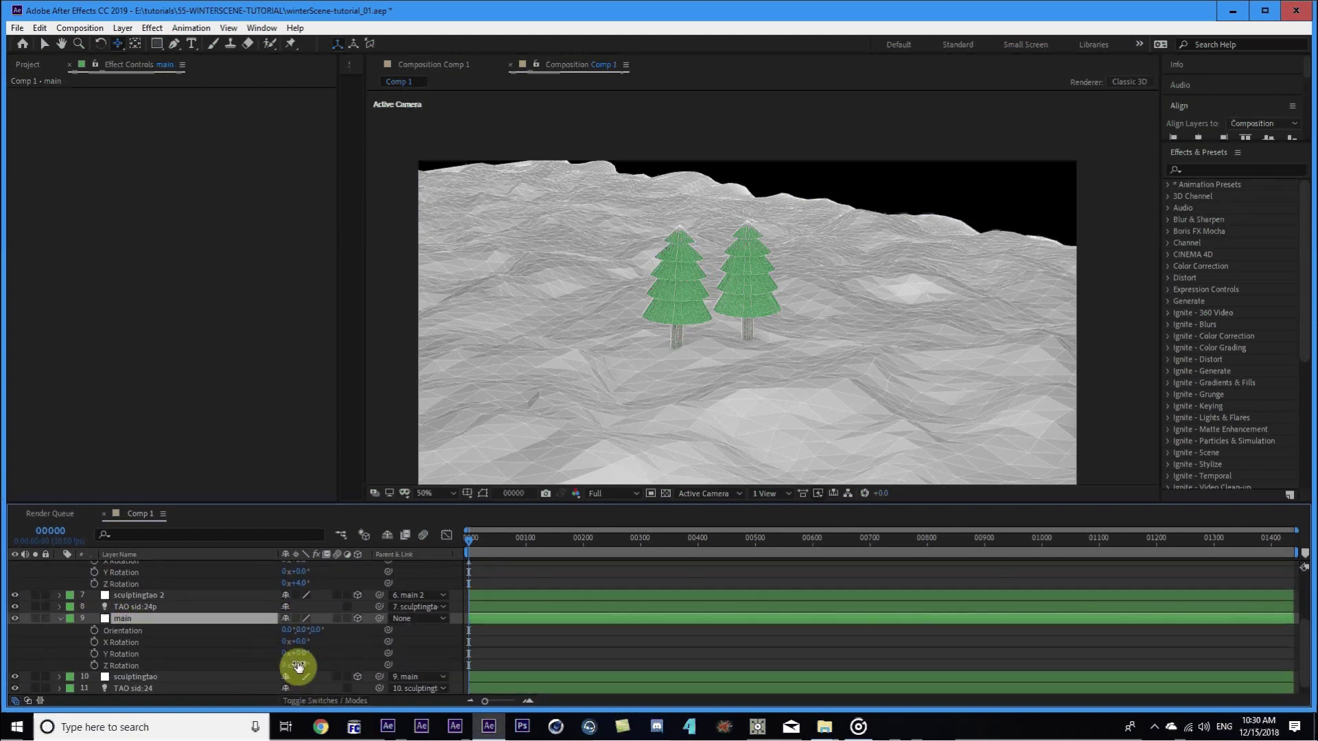
left_click(301, 665)
type("-5")
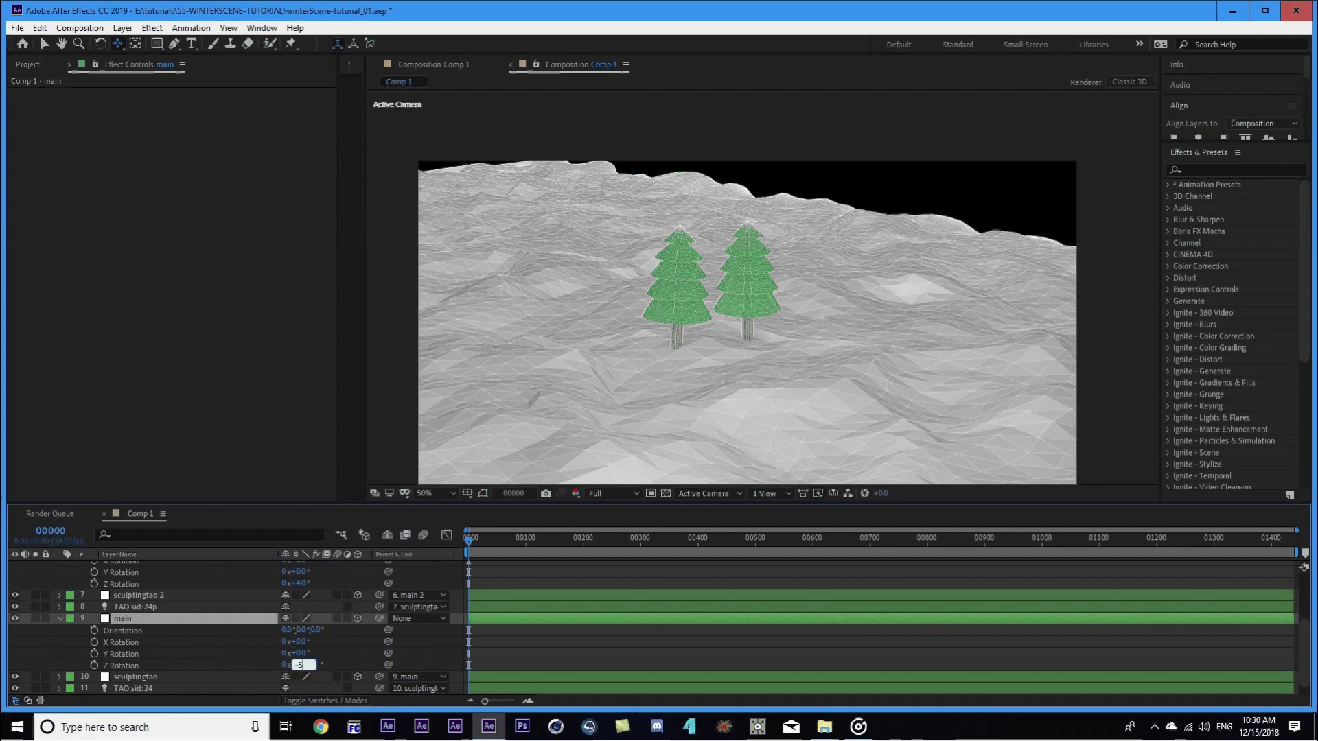
key("Return")
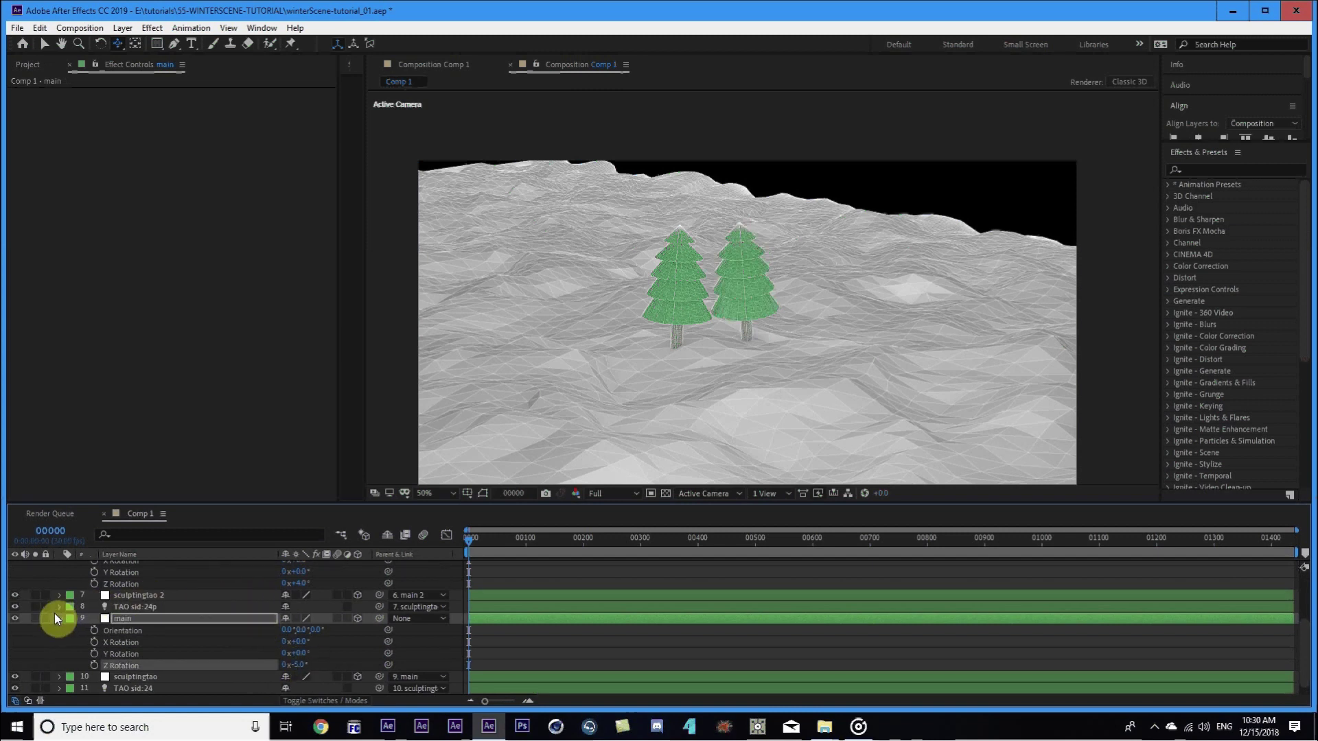
scroll(69, 607, "up", 3)
left_click(59, 624)
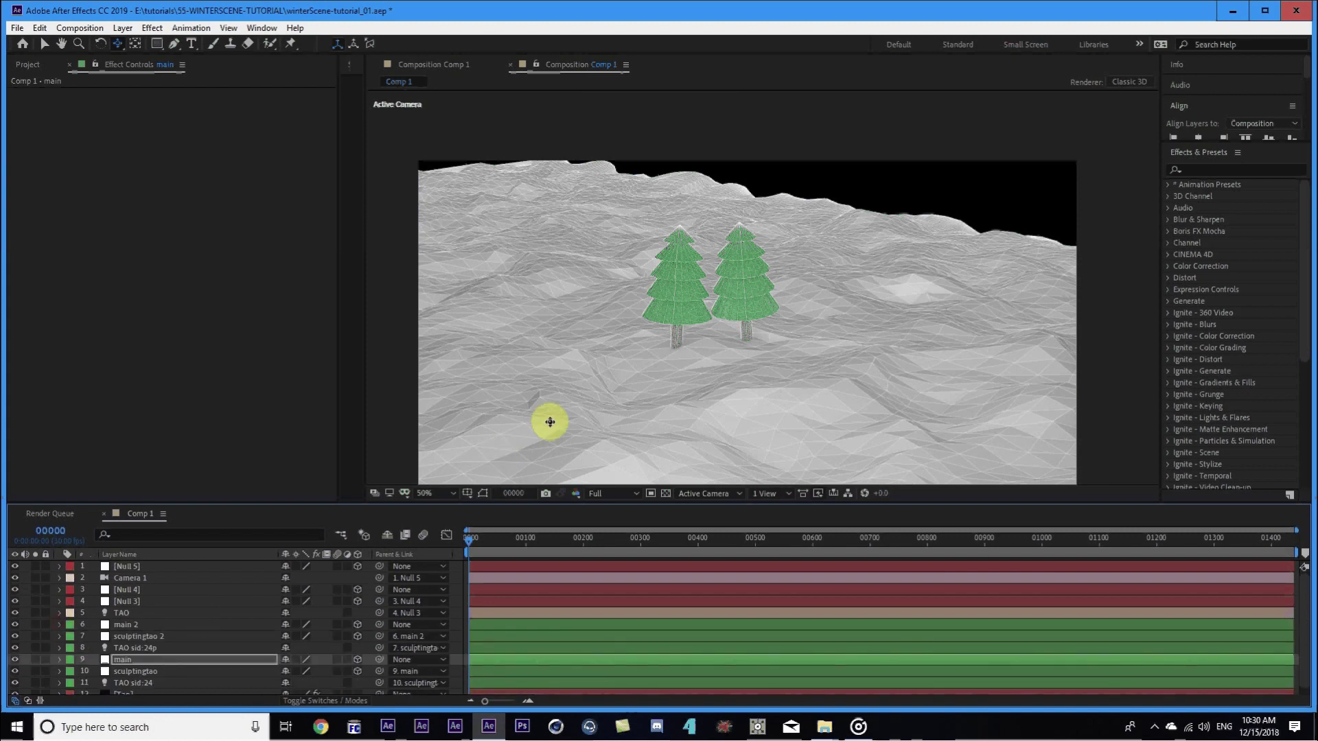
Duplicate the second tree's null and light layers and group the three copies above main 2.
left_click(108, 630)
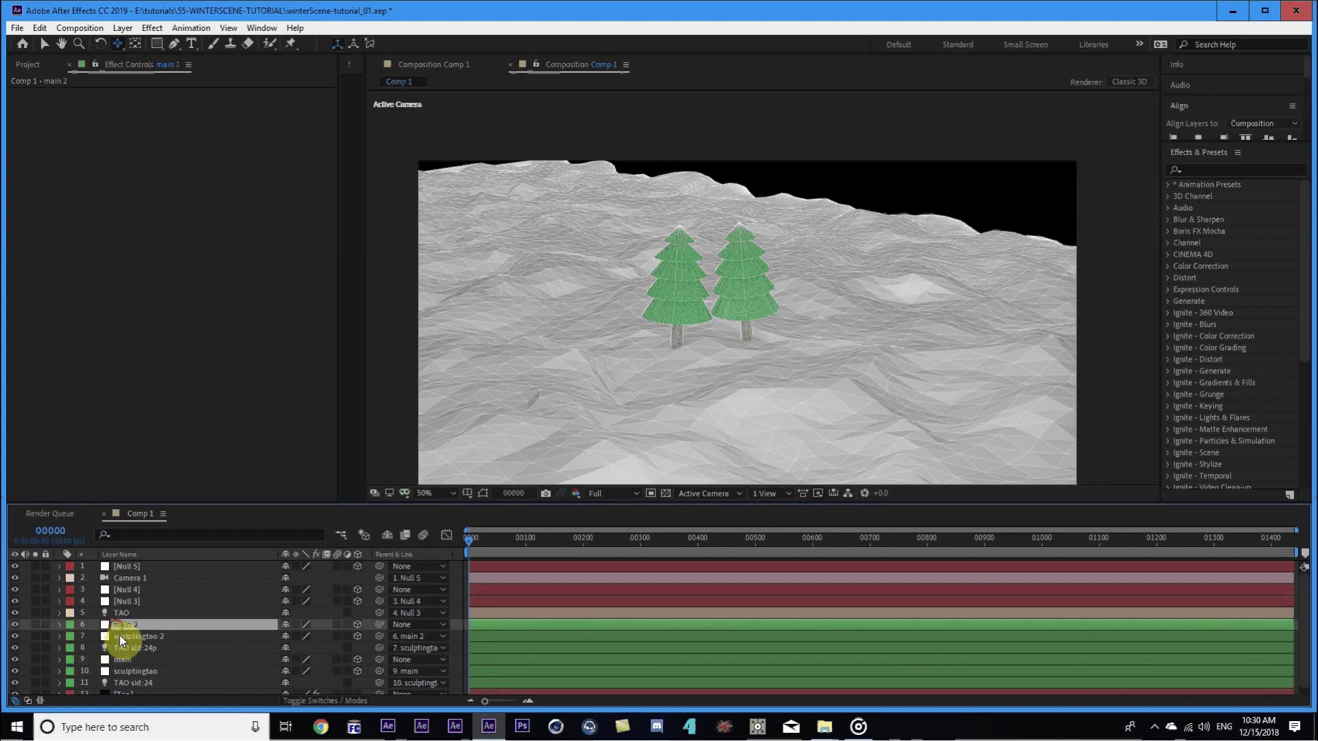
left_click(126, 645, "shift")
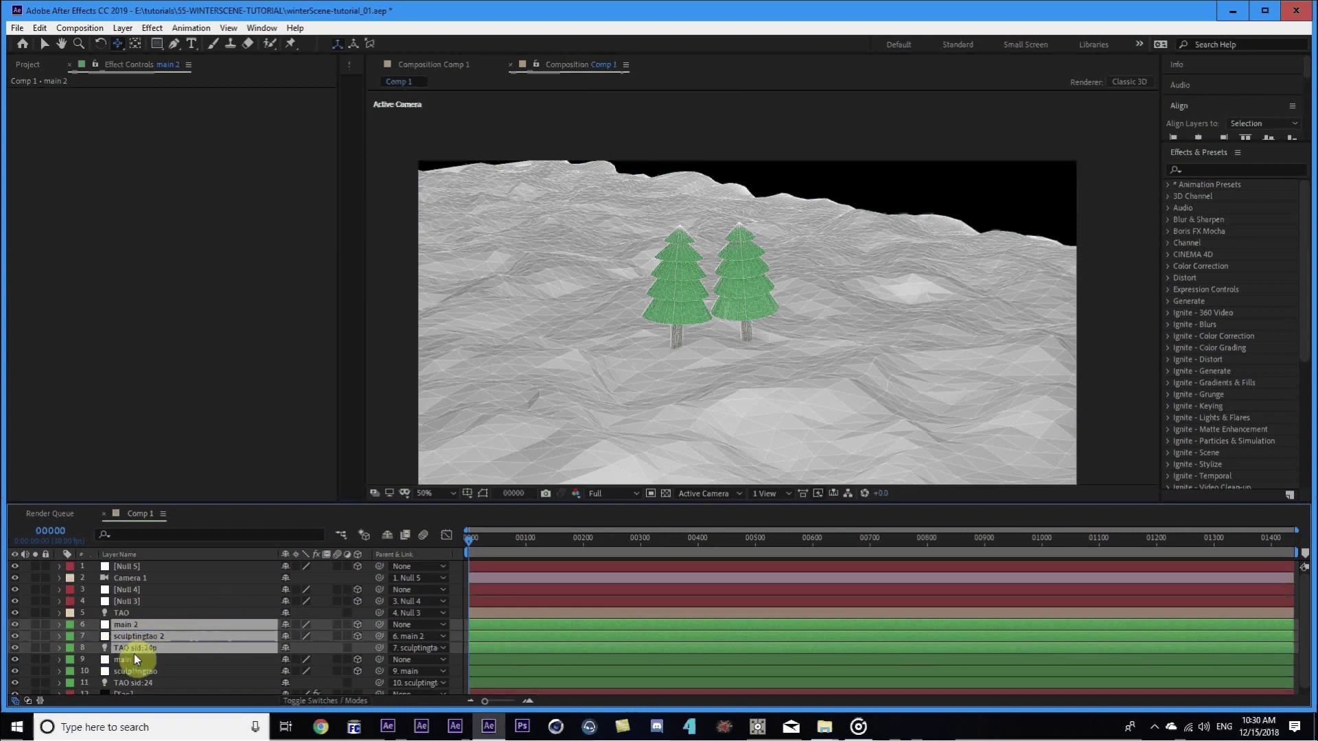
key("ctrl+d")
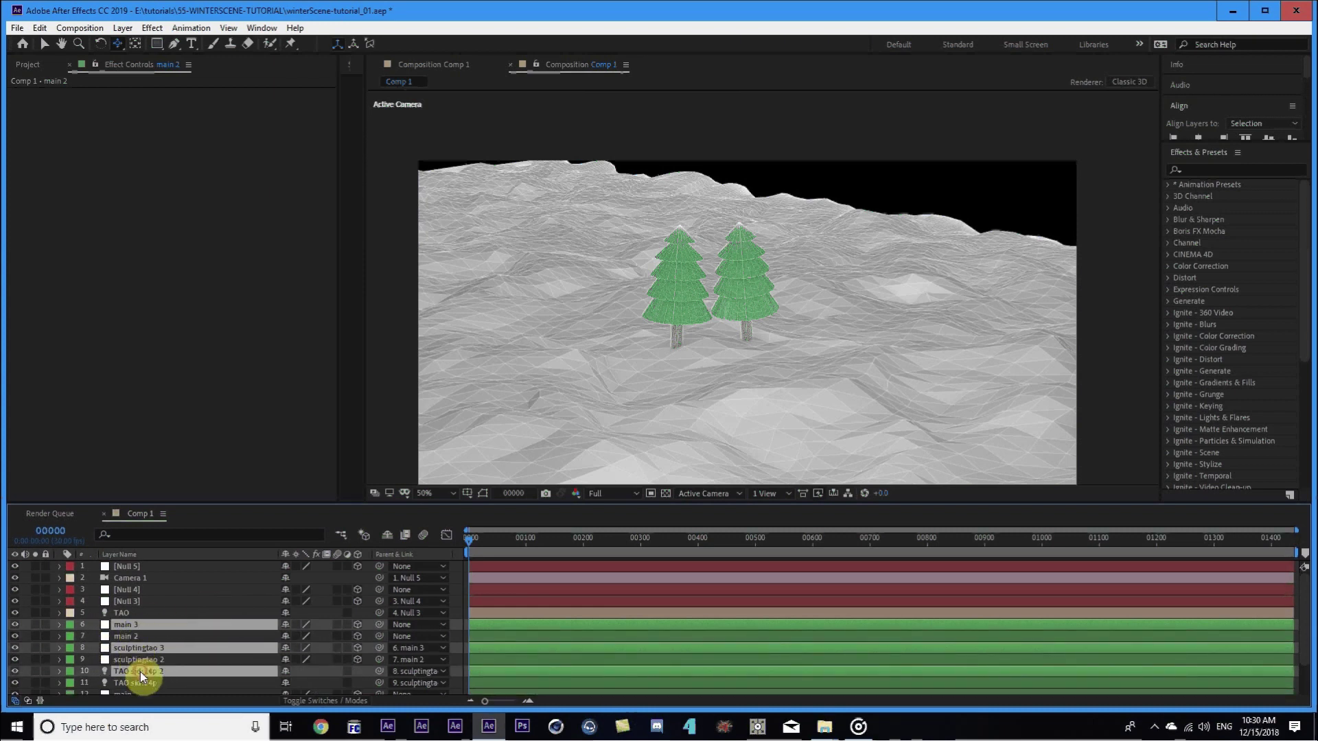
mouse_move(140, 671)
left_mouse_down()
mouse_move(164, 622)
mouse_move(140, 616)
left_mouse_up()
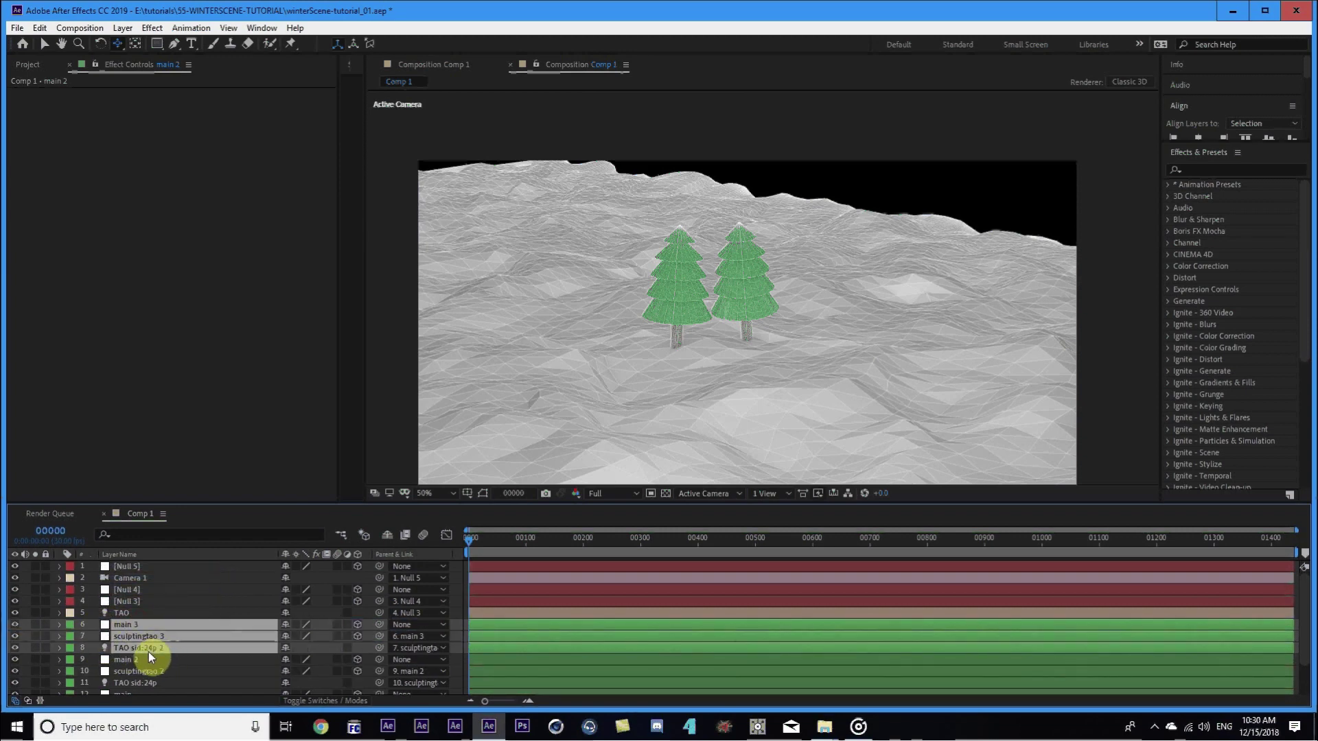
left_click(142, 661)
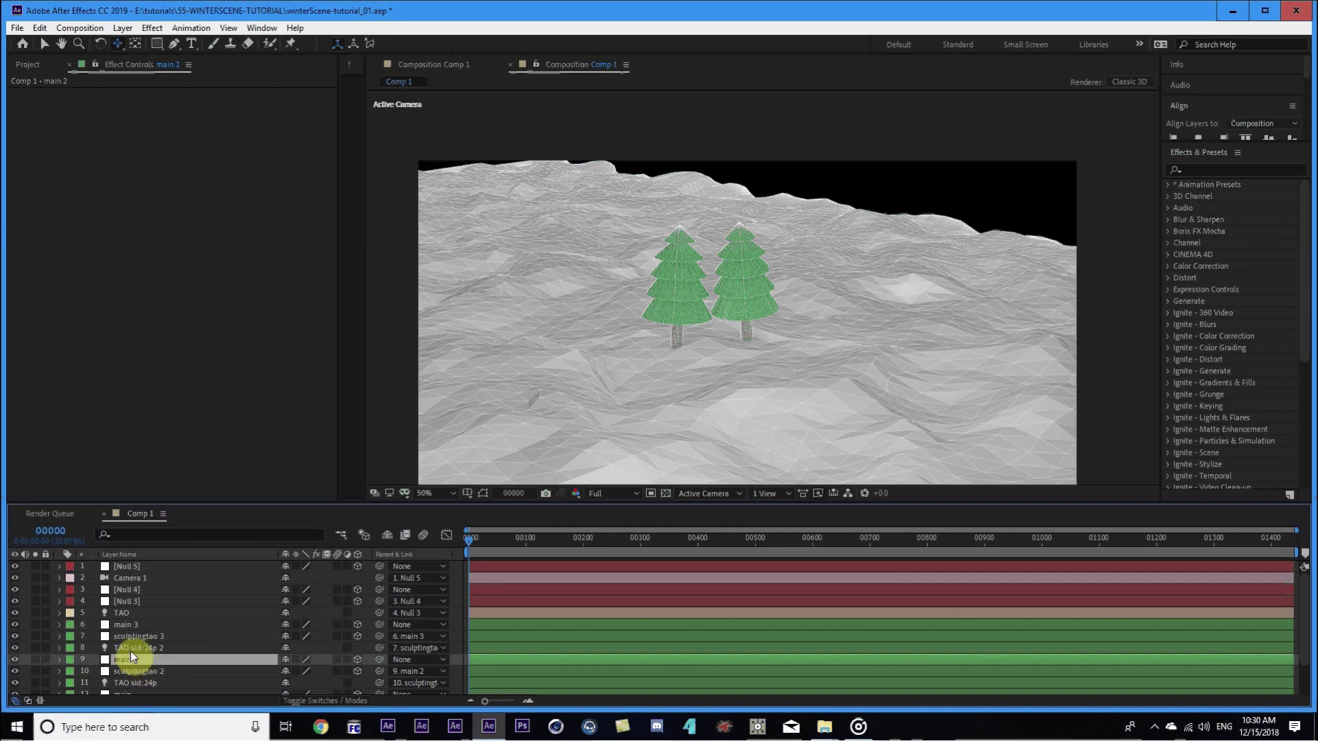
Place the third tree behind the others by setting the main 3 null's Position to about 850, 559, 372.
left_click(129, 628)
key("p")
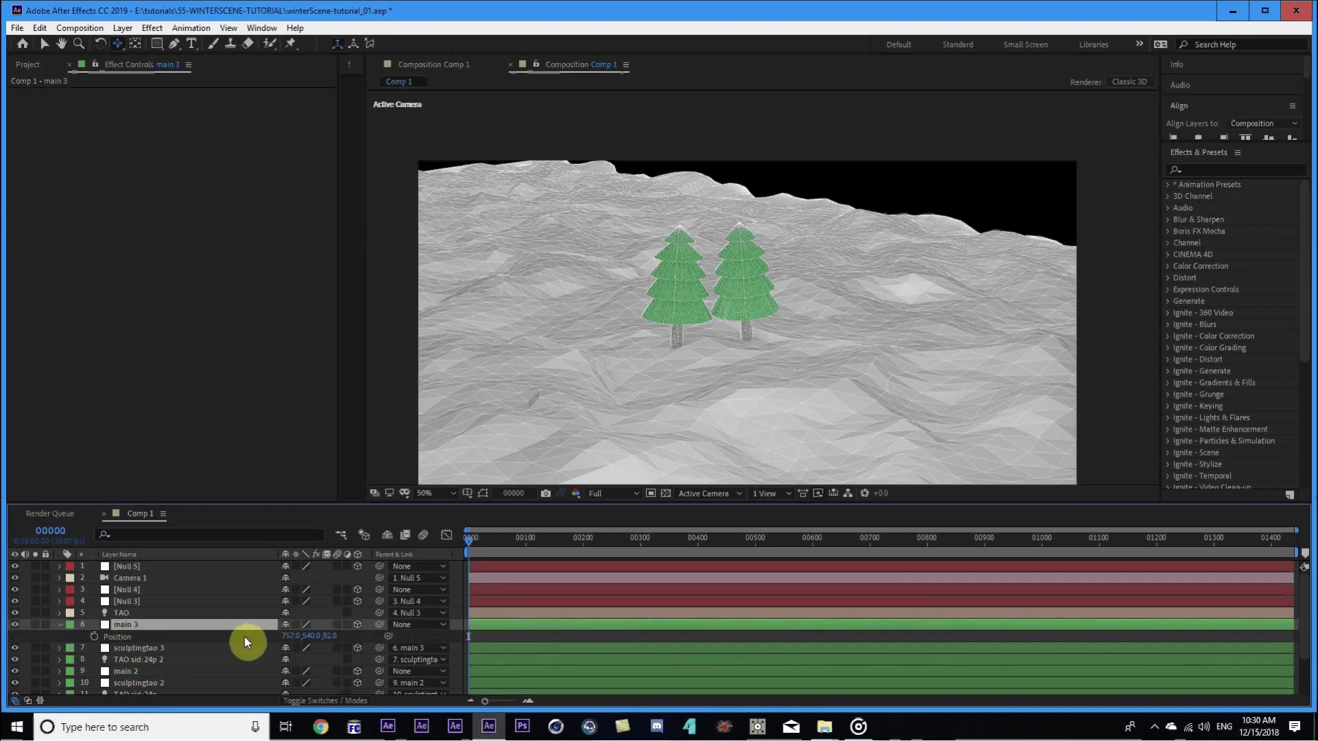
mouse_move(332, 636)
left_mouse_down()
mouse_move(507, 616)
mouse_move(282, 632)
mouse_move(333, 627)
left_mouse_up()
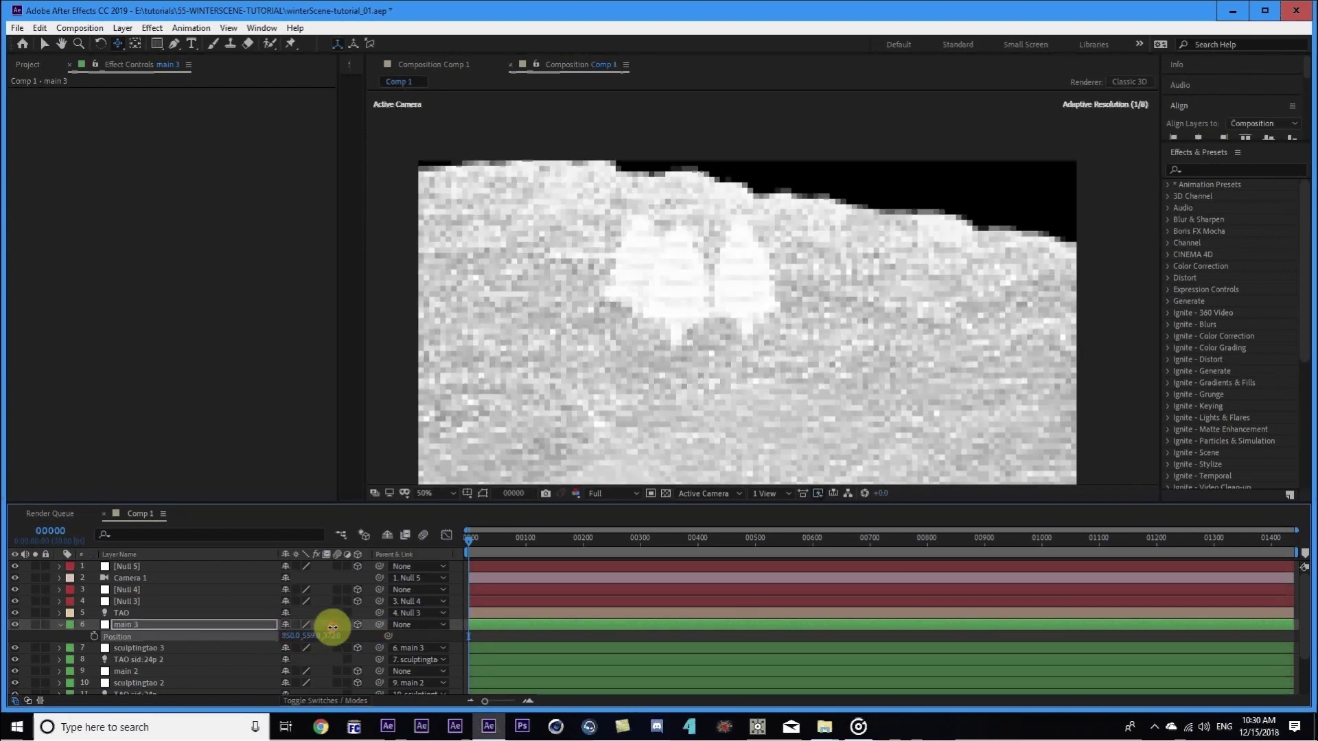
Shift all but the first Color and Radius keyframes of the TAO sid:24p 2 light slightly earlier, and collapse the third tree's layers.
scroll(126, 635, "down", 1)
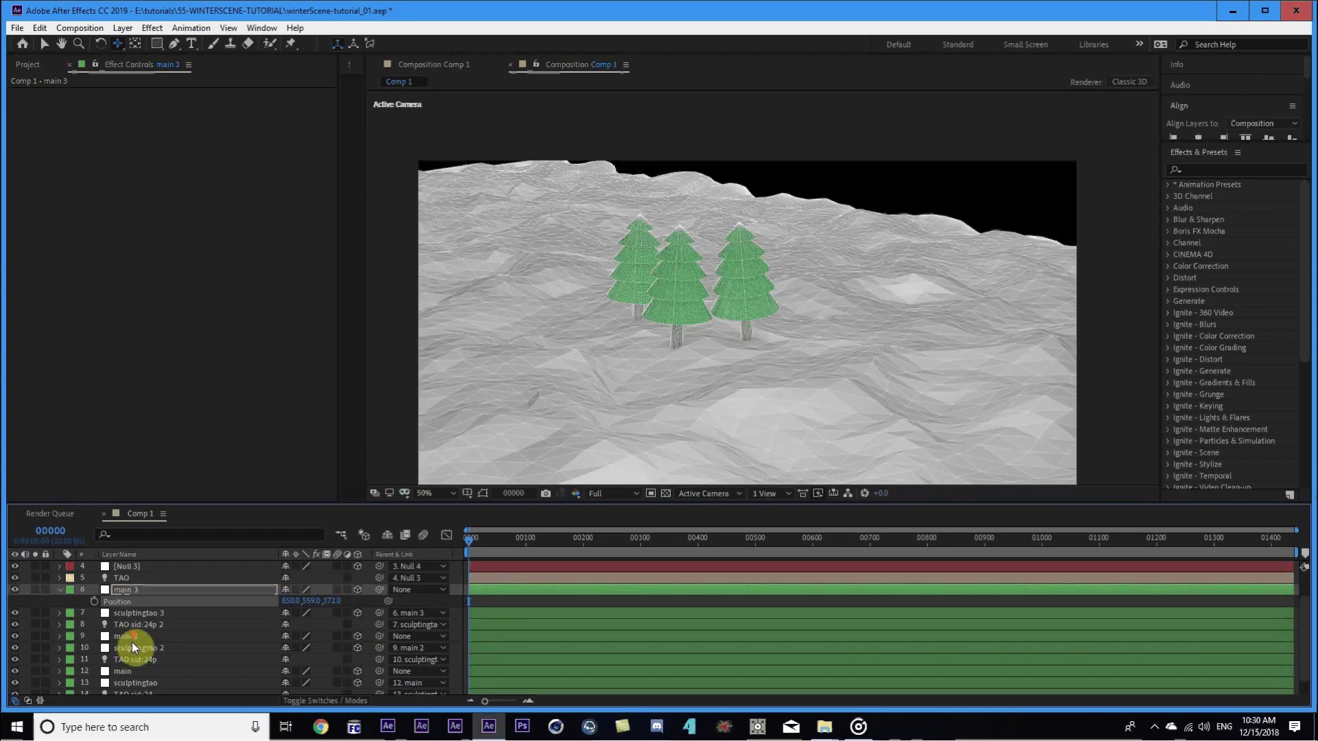
left_click(144, 625)
key("p")
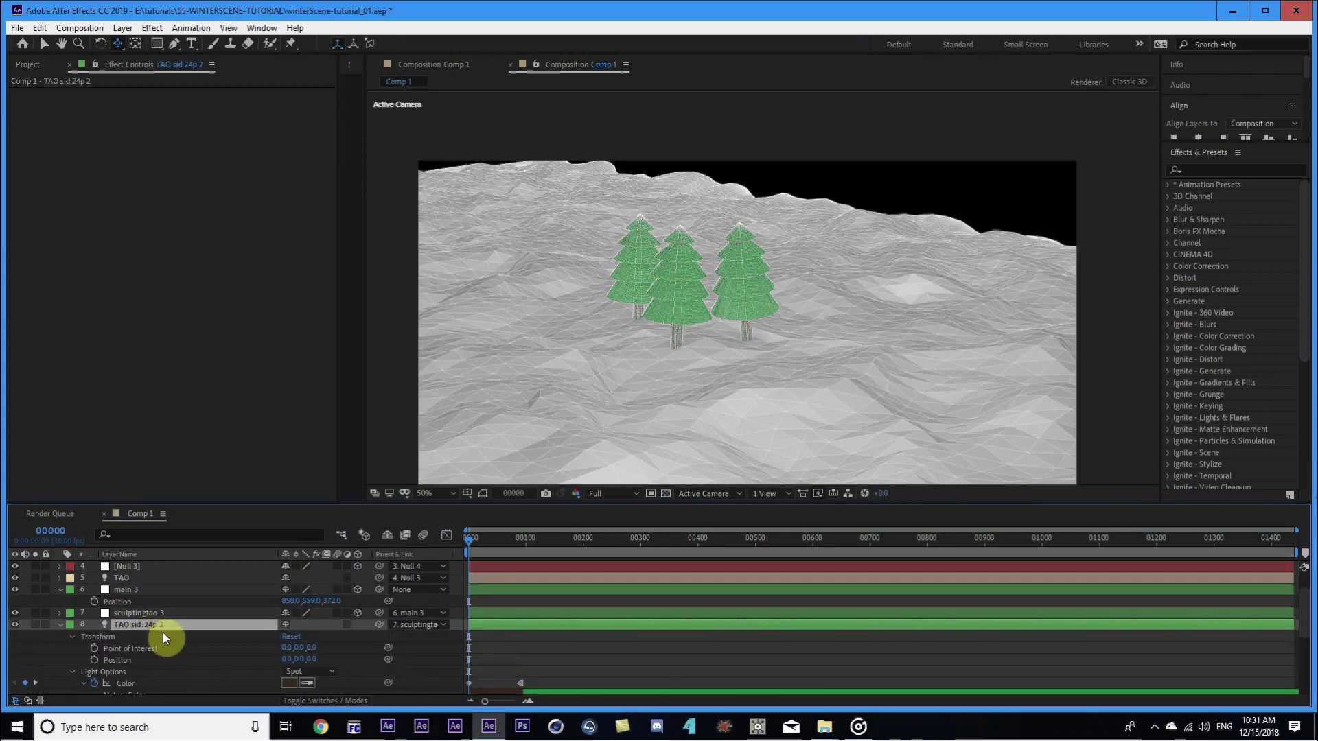
key("p")
key("u")
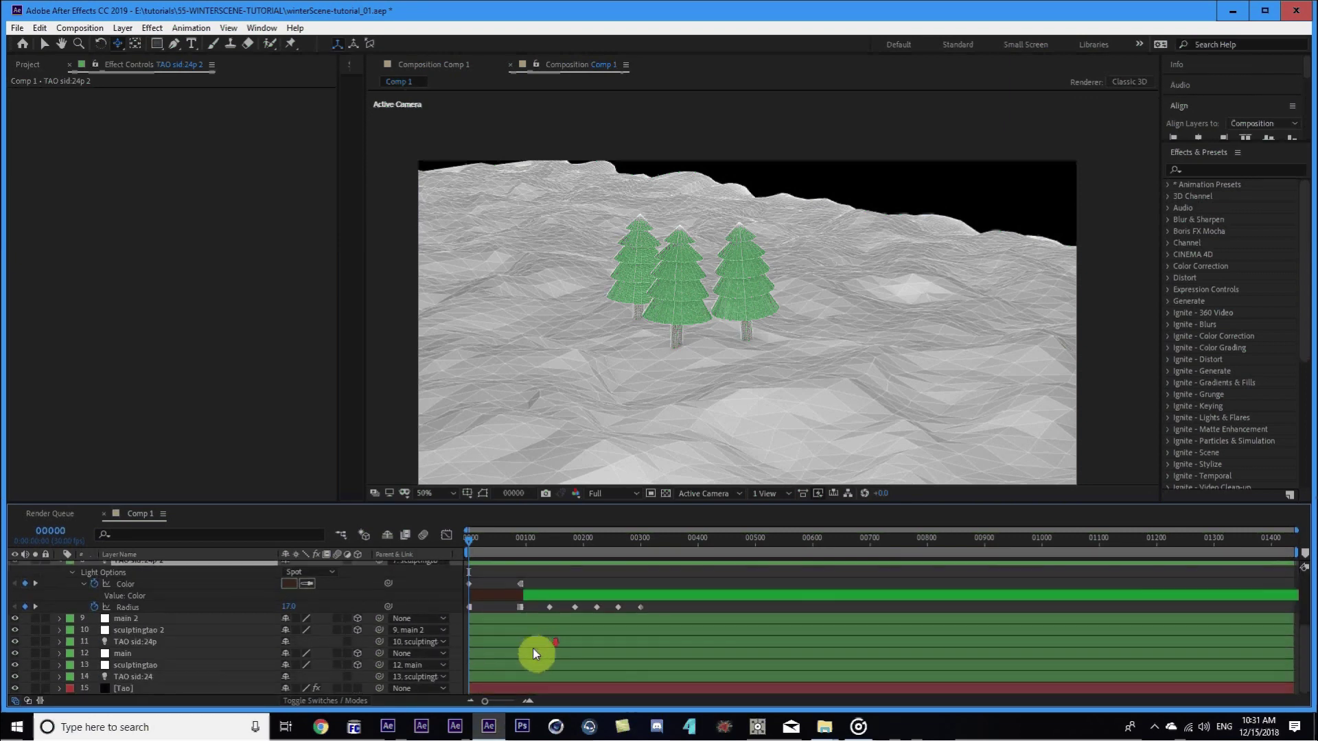
left_click_drag(501, 610, 652, 648)
left_click_drag(521, 644, 509, 648)
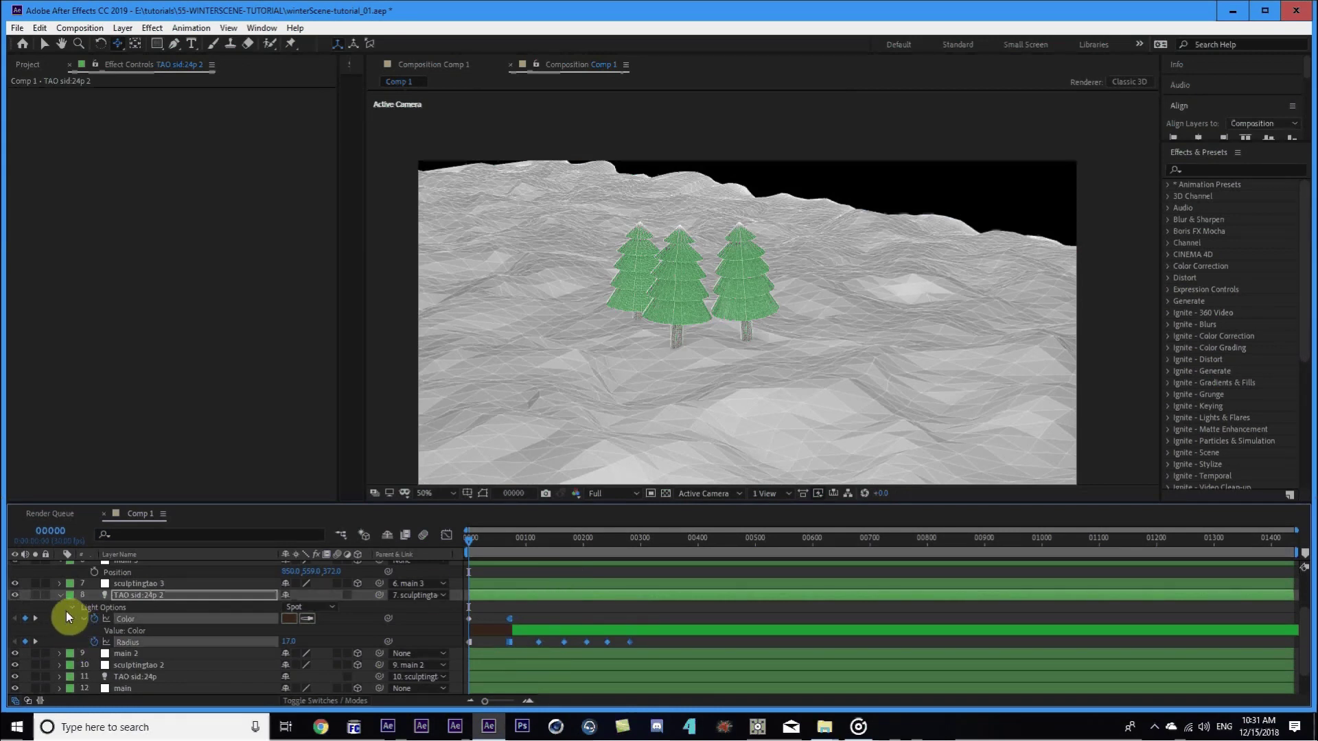
left_click(60, 594)
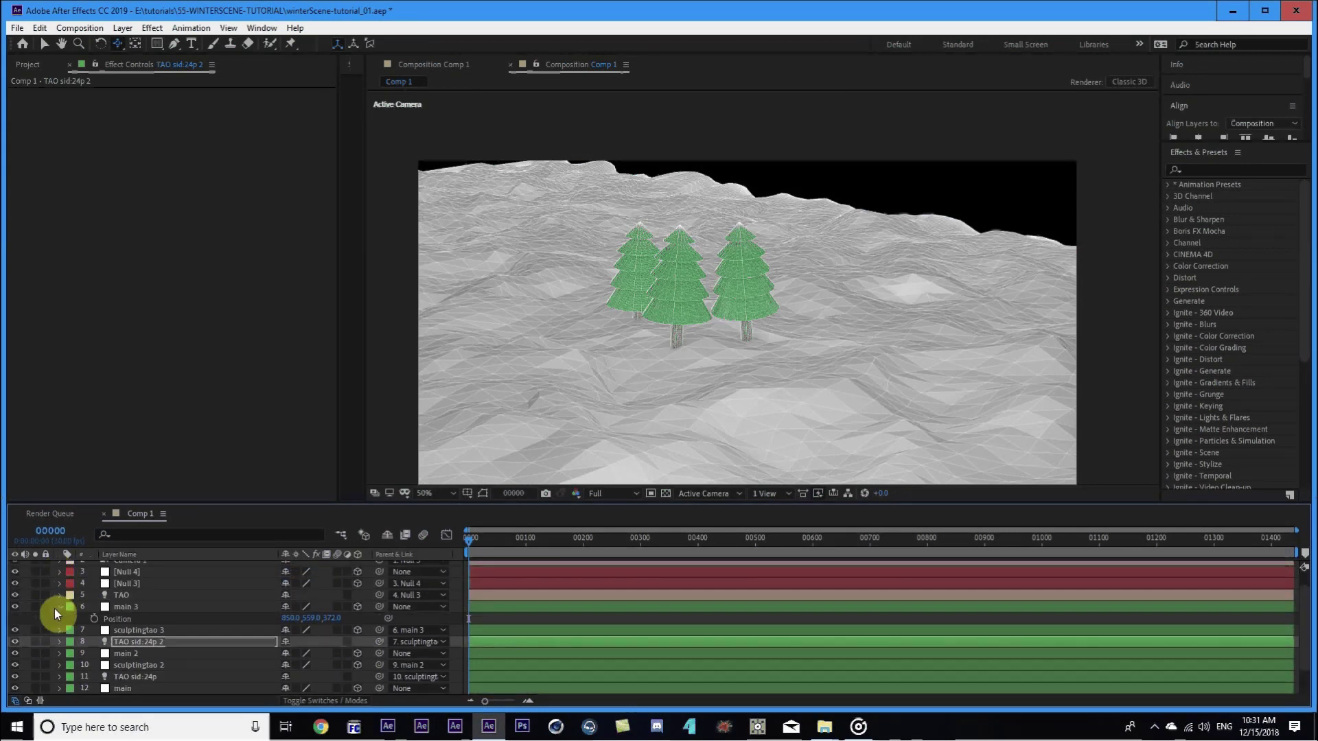
left_click(59, 606)
Duplicate the third tree's main 3, sculptingtao 3 and light layers and group the copies above the originals.
left_click(141, 607)
left_click(141, 629, "shift")
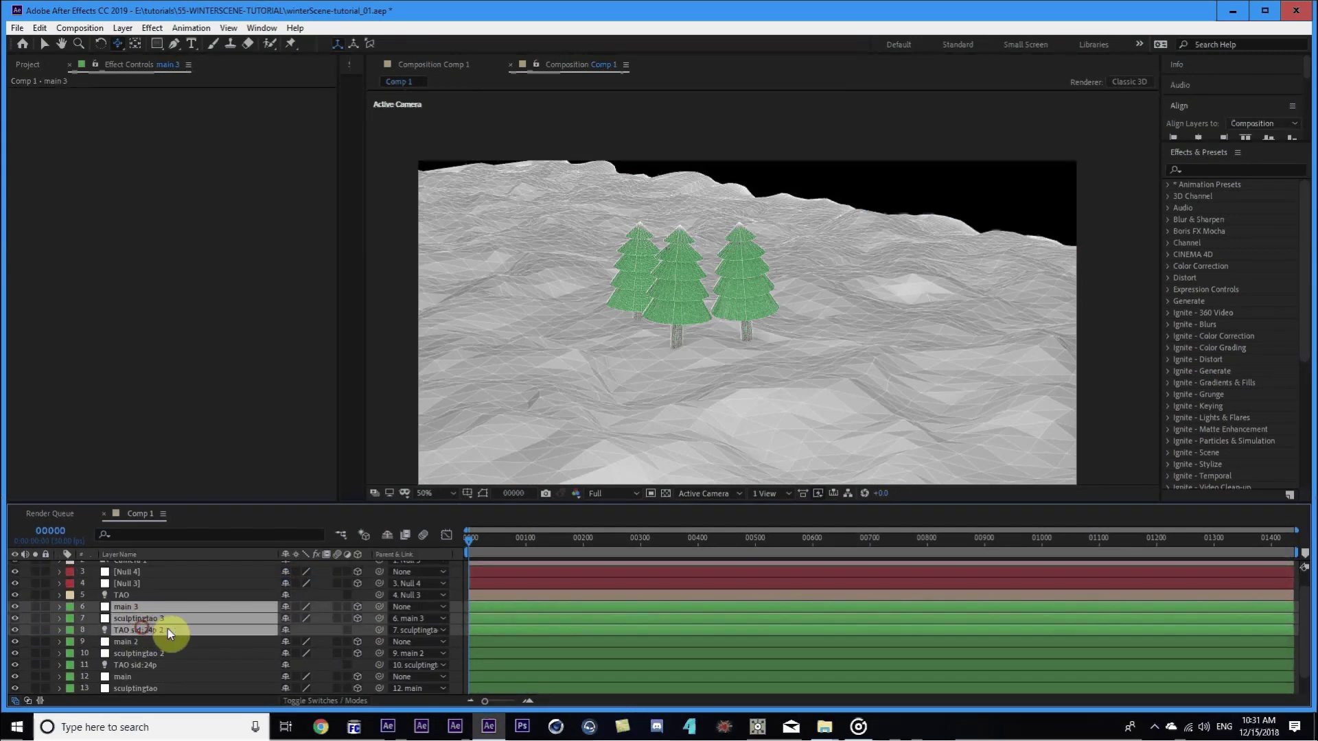
key("ctrl+d")
mouse_move(135, 610)
left_mouse_down()
mouse_move(172, 607)
mouse_move(131, 600)
left_mouse_up()
Move the main 4 null back behind the other trees and tilt it slightly to the left with its Z Rotation.
left_click(130, 608)
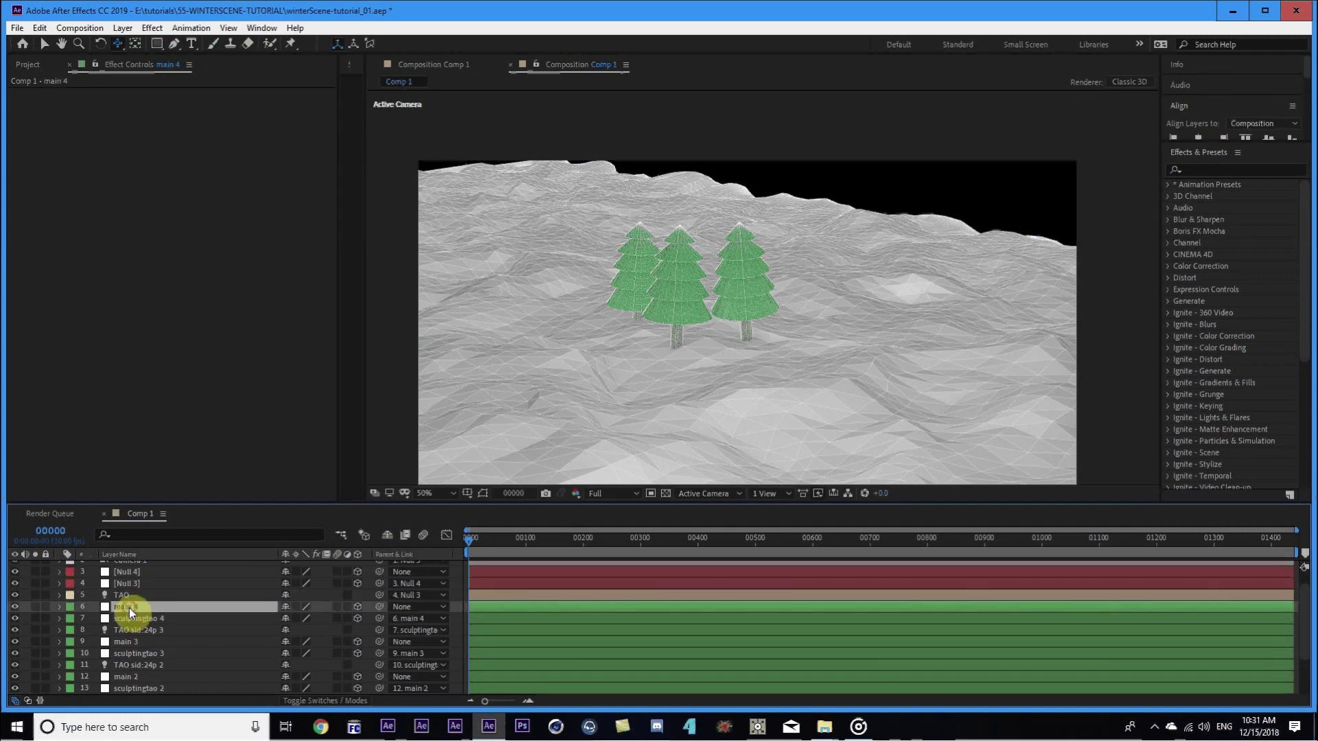
key("p")
left_click_drag(335, 620, 402, 608)
key("r")
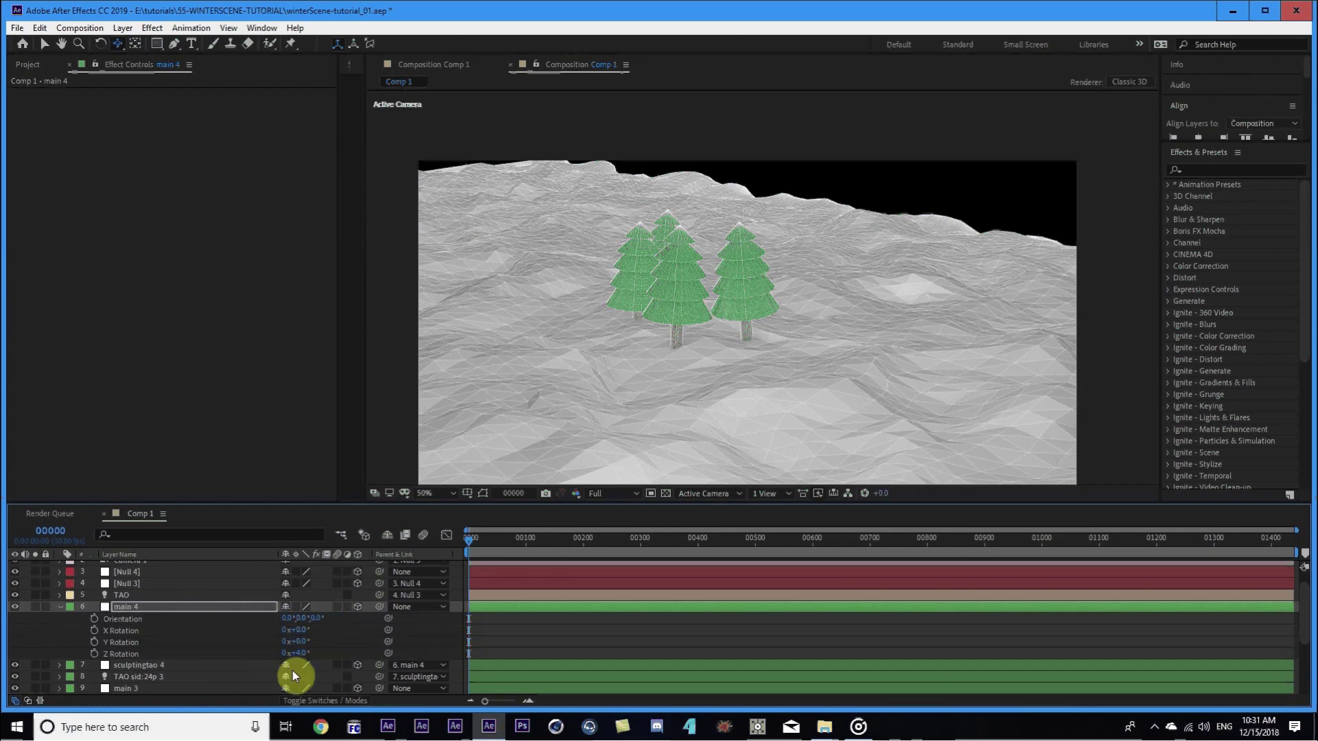
left_click_drag(303, 654, 300, 659)
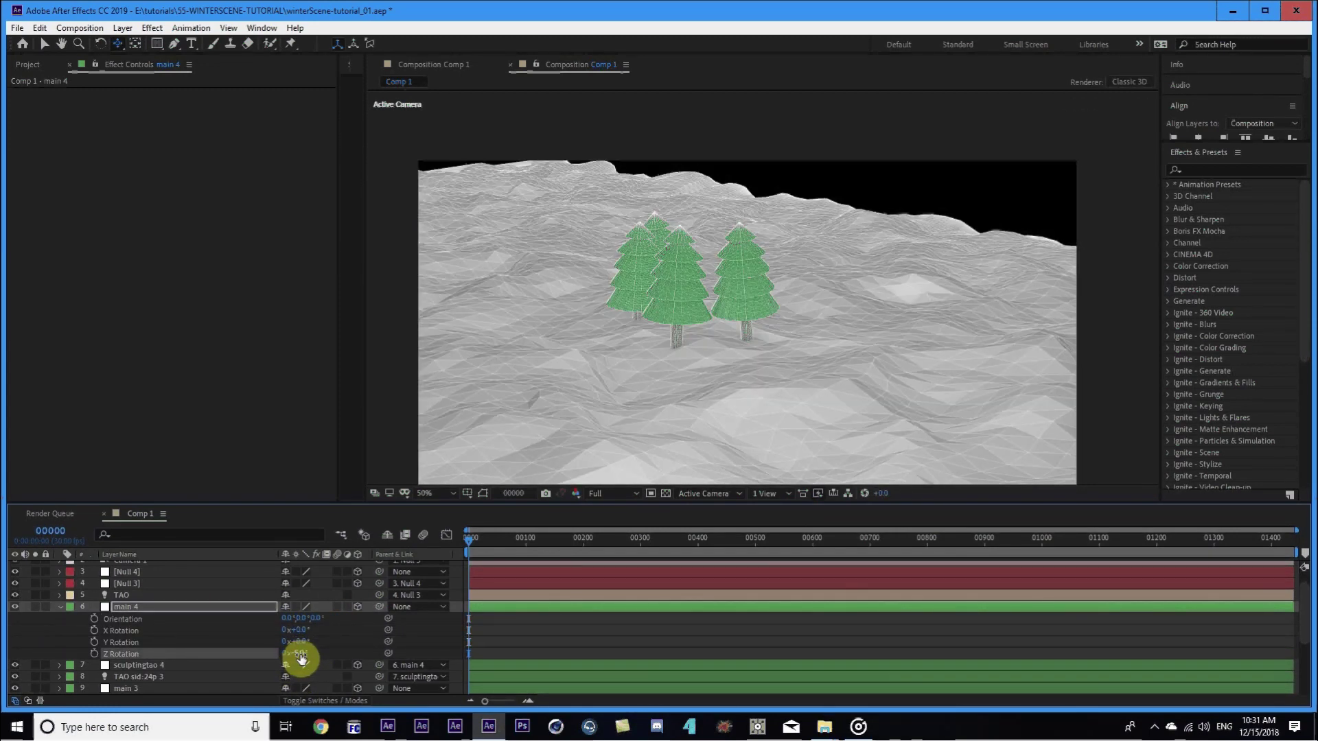
left_click(57, 606)
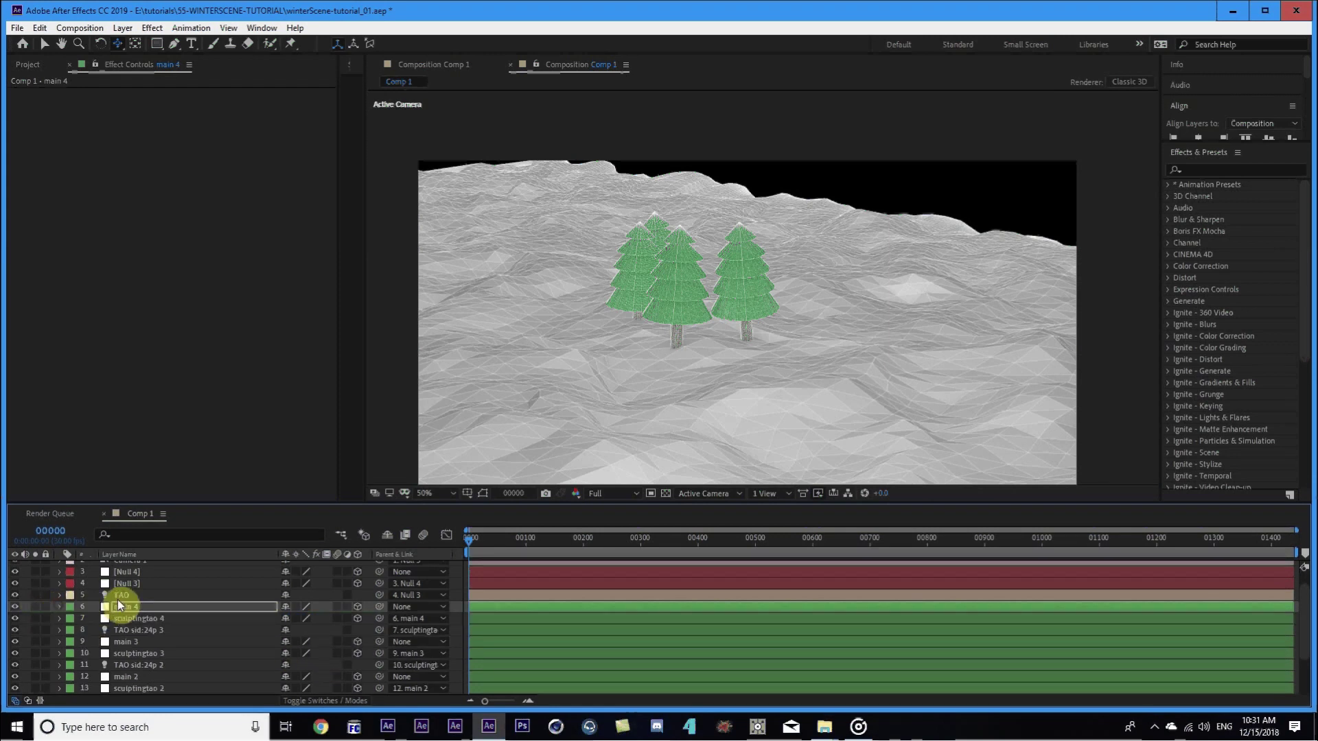
Duplicate the fourth tree's main 4, sculptingtao 4 and light layers and group the three copies above the originals.
left_click(124, 607)
left_click(157, 631, "shift")
key("ctrl+d")
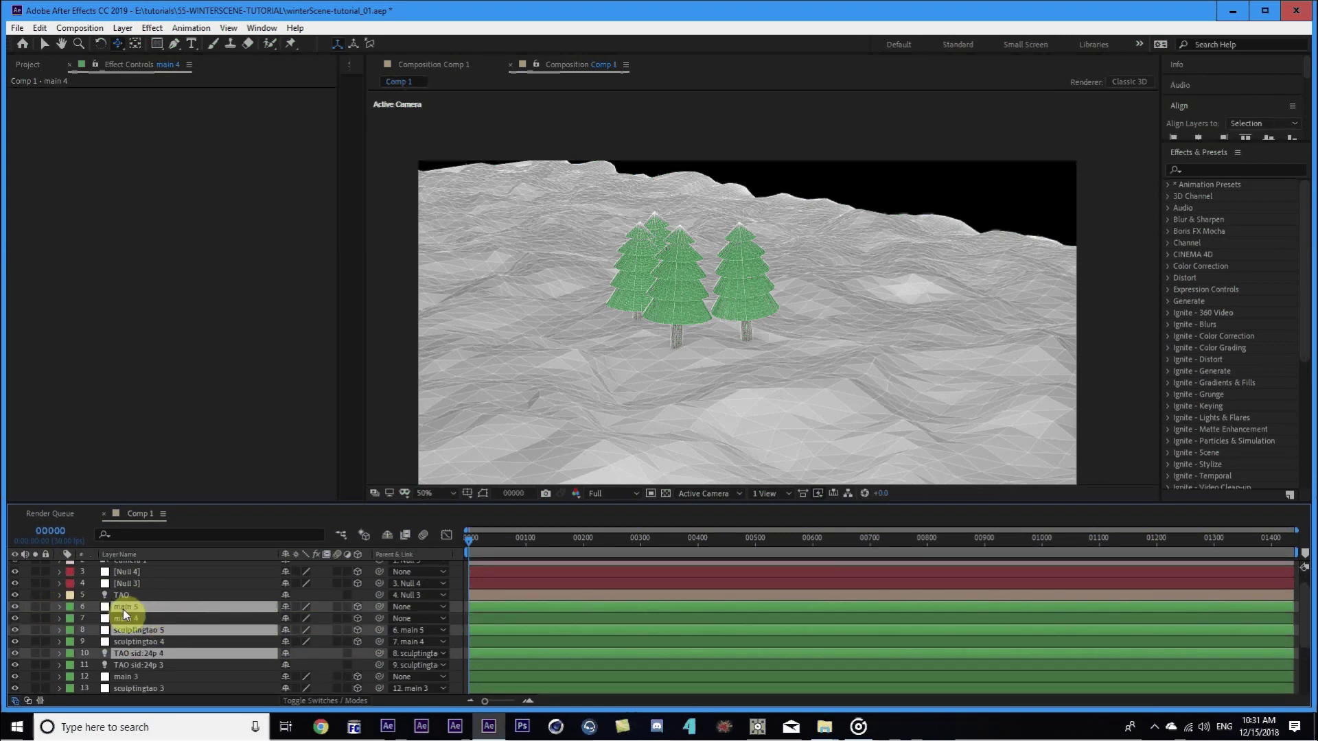
left_click_drag(123, 608, 160, 617)
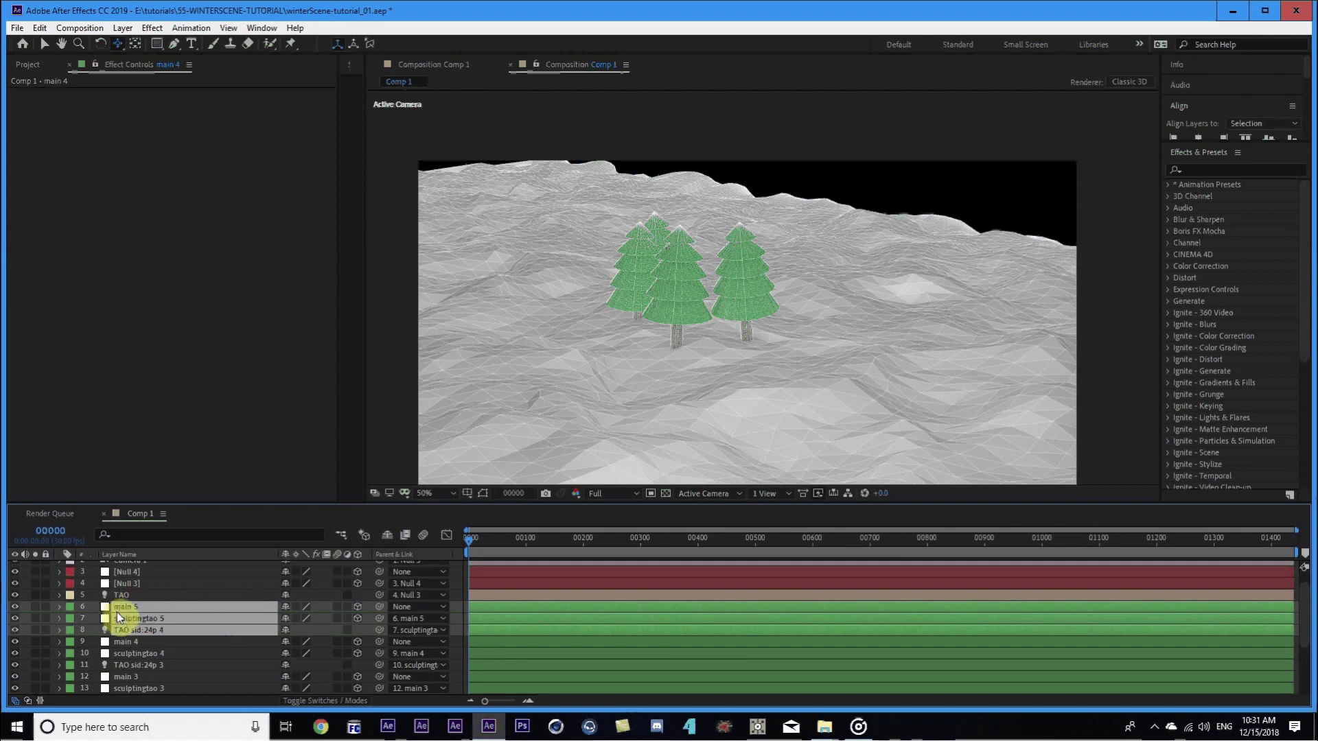
Move the main 5 null to the right at the back of the tree cluster and set its Z Rotation to 2°.
left_click(147, 640)
scroll(151, 622, "down", 1)
left_click(139, 582)
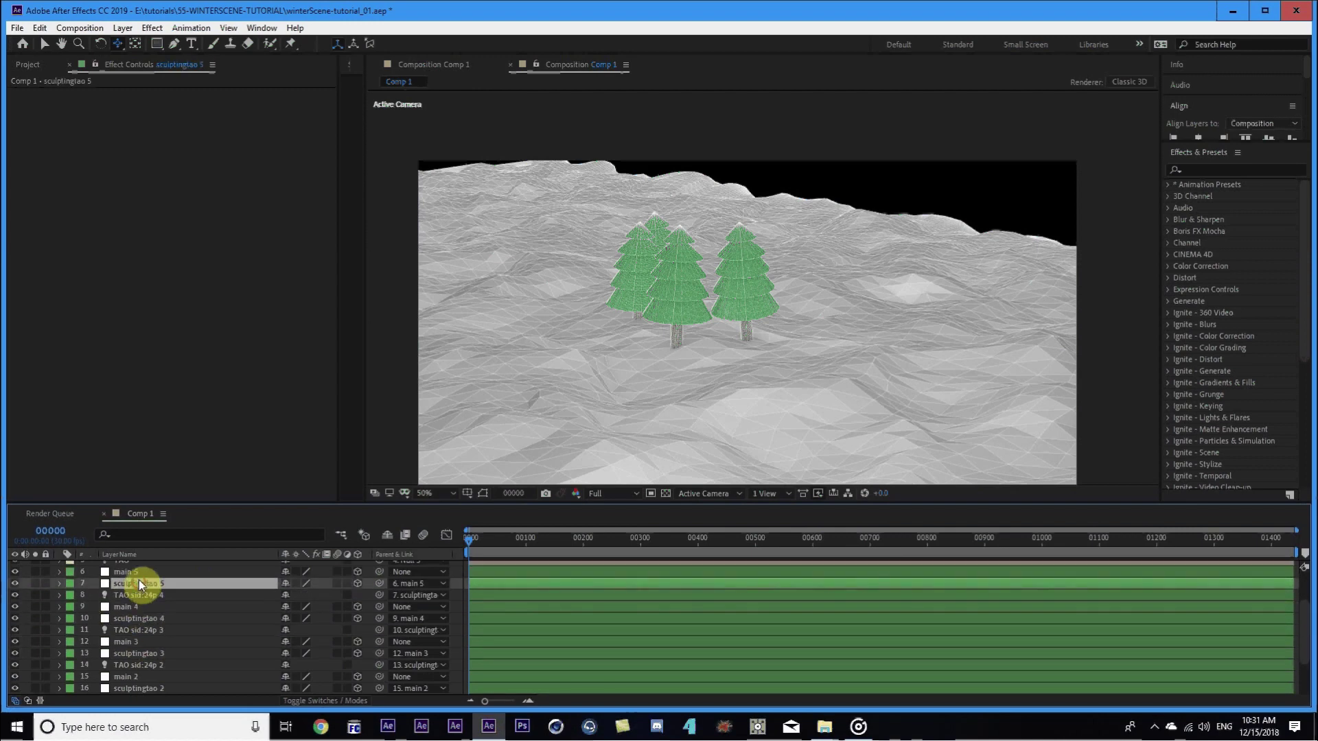
left_click(138, 574)
key("p")
mouse_move(296, 585)
left_mouse_down()
mouse_move(368, 569)
mouse_move(353, 580)
mouse_move(364, 582)
mouse_move(308, 588)
left_mouse_up()
key("r")
left_click(302, 619)
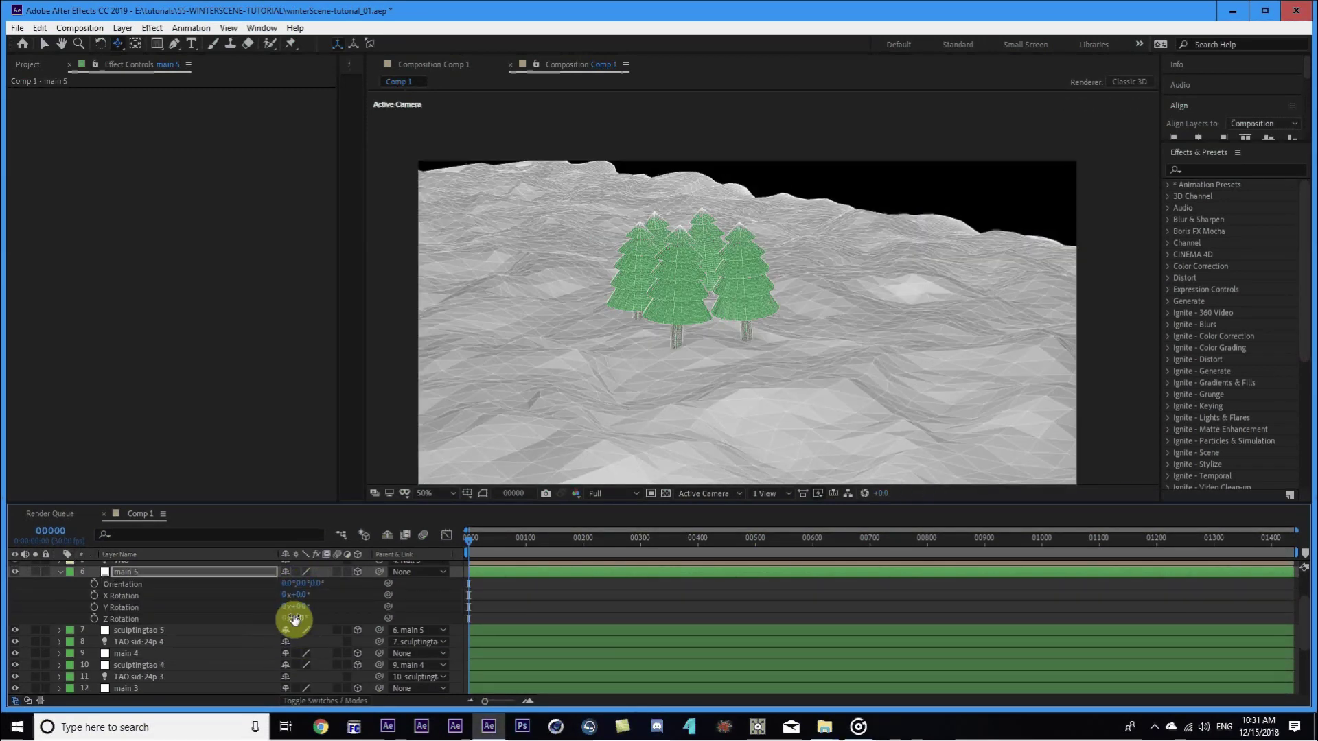
type("2")
left_click(273, 616)
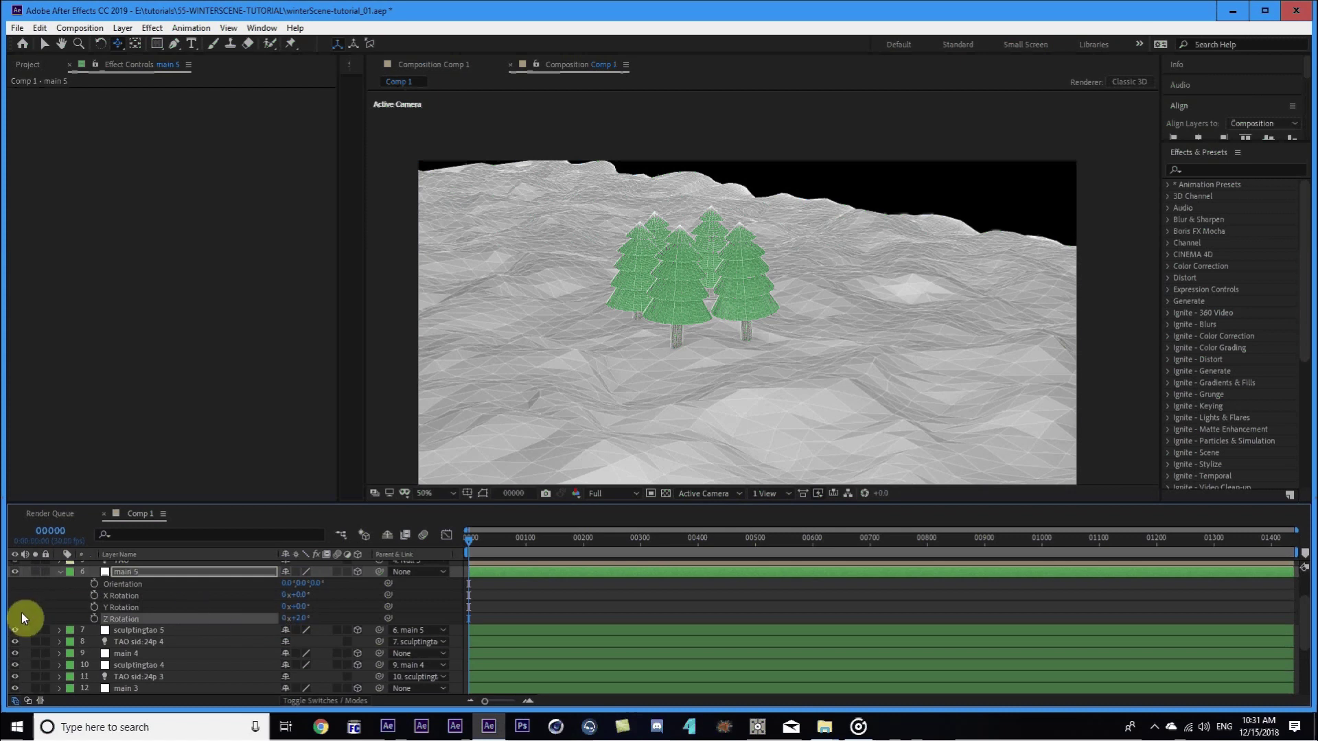
left_click(60, 572)
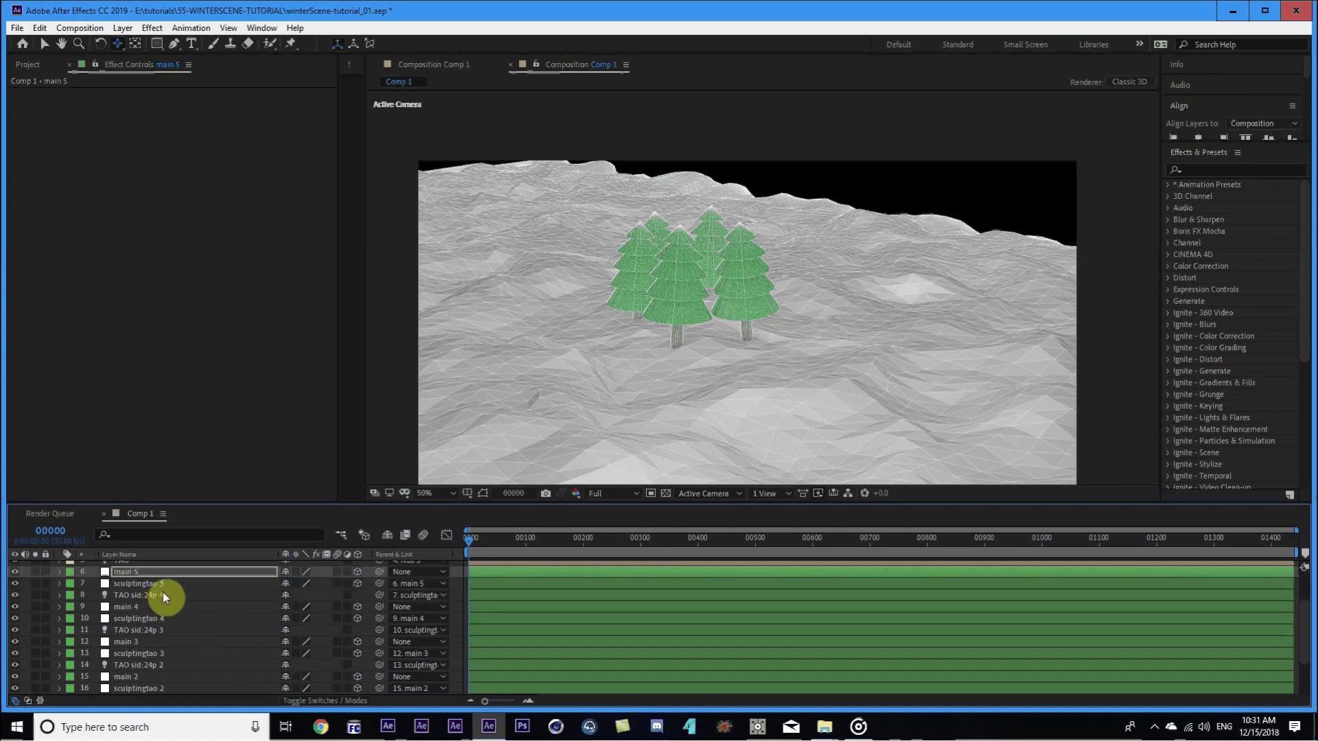
Add a null object above main 5 in the enlarged layer stack and name it masterTree_01.
left_click(142, 577)
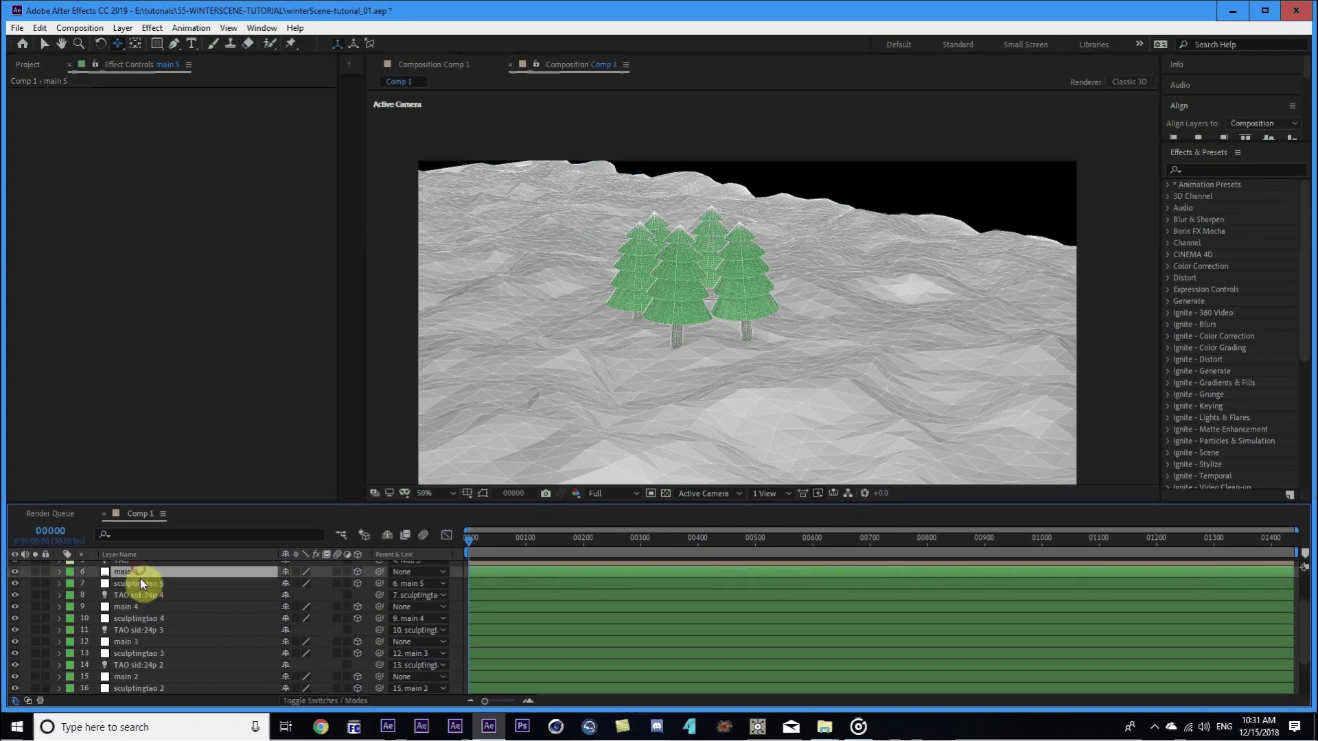
left_click_drag(491, 503, 501, 467)
scroll(212, 594, "down", 2)
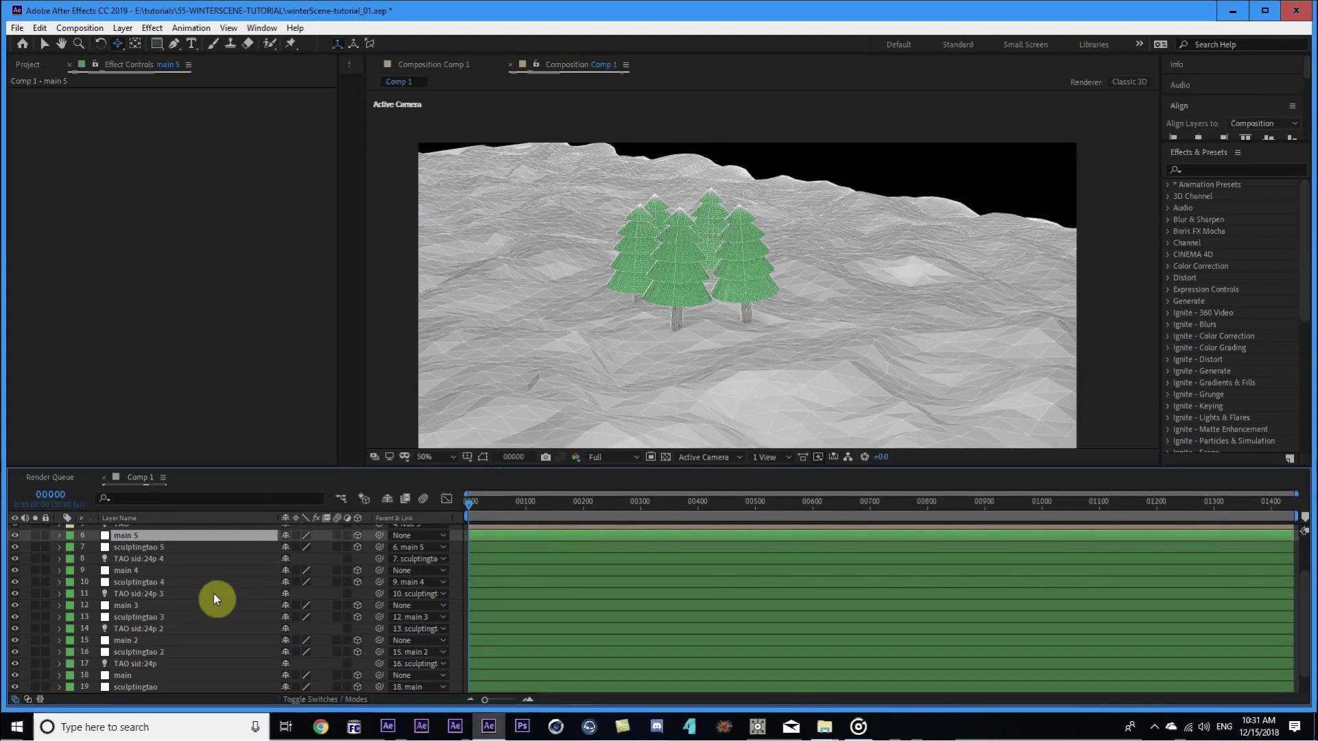
left_click(145, 679)
scroll(154, 624, "up", 2)
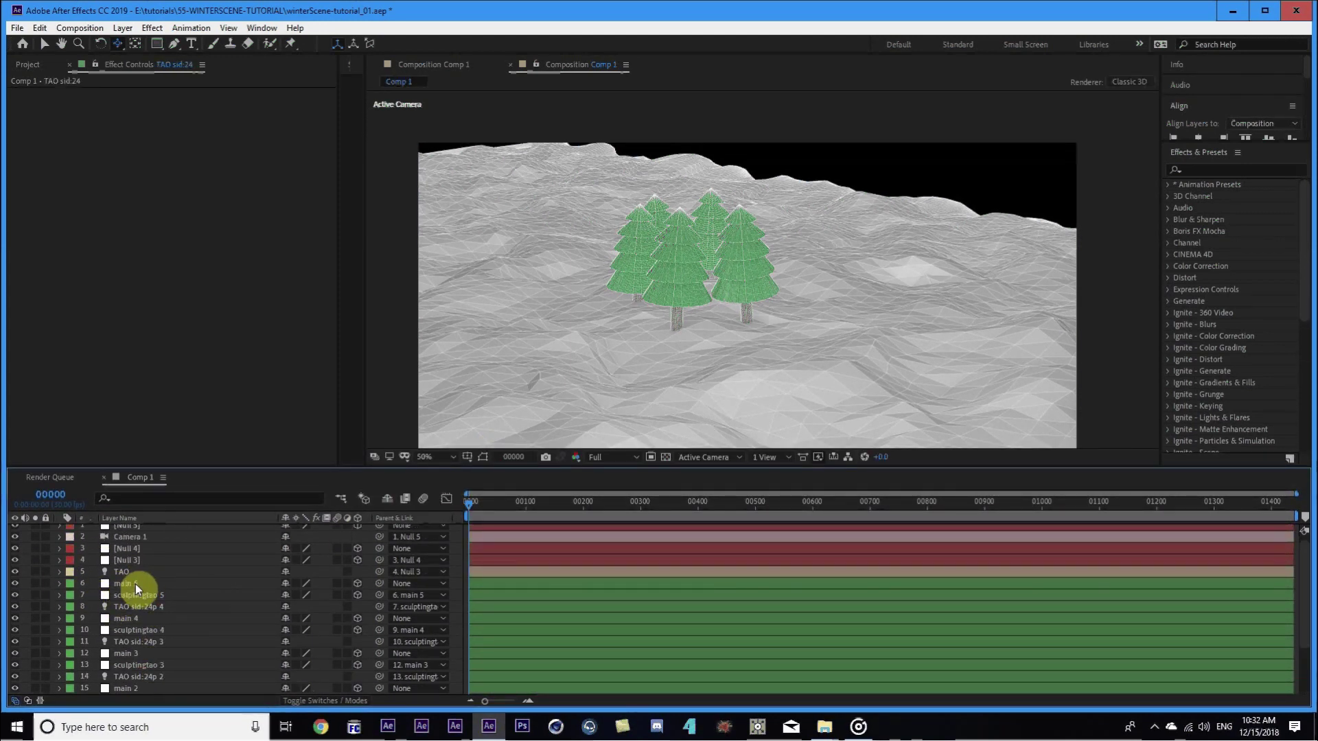
left_click(129, 583)
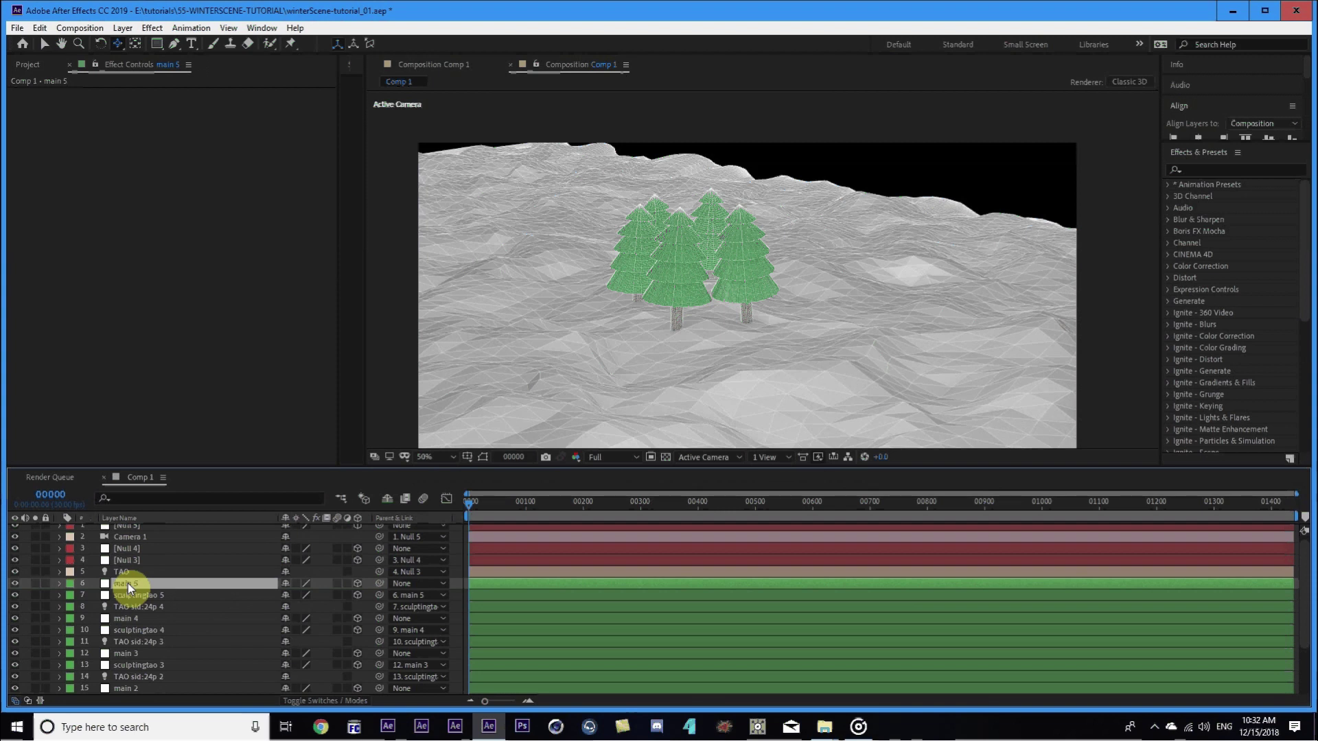
key("ctrl+alt+shift+y")
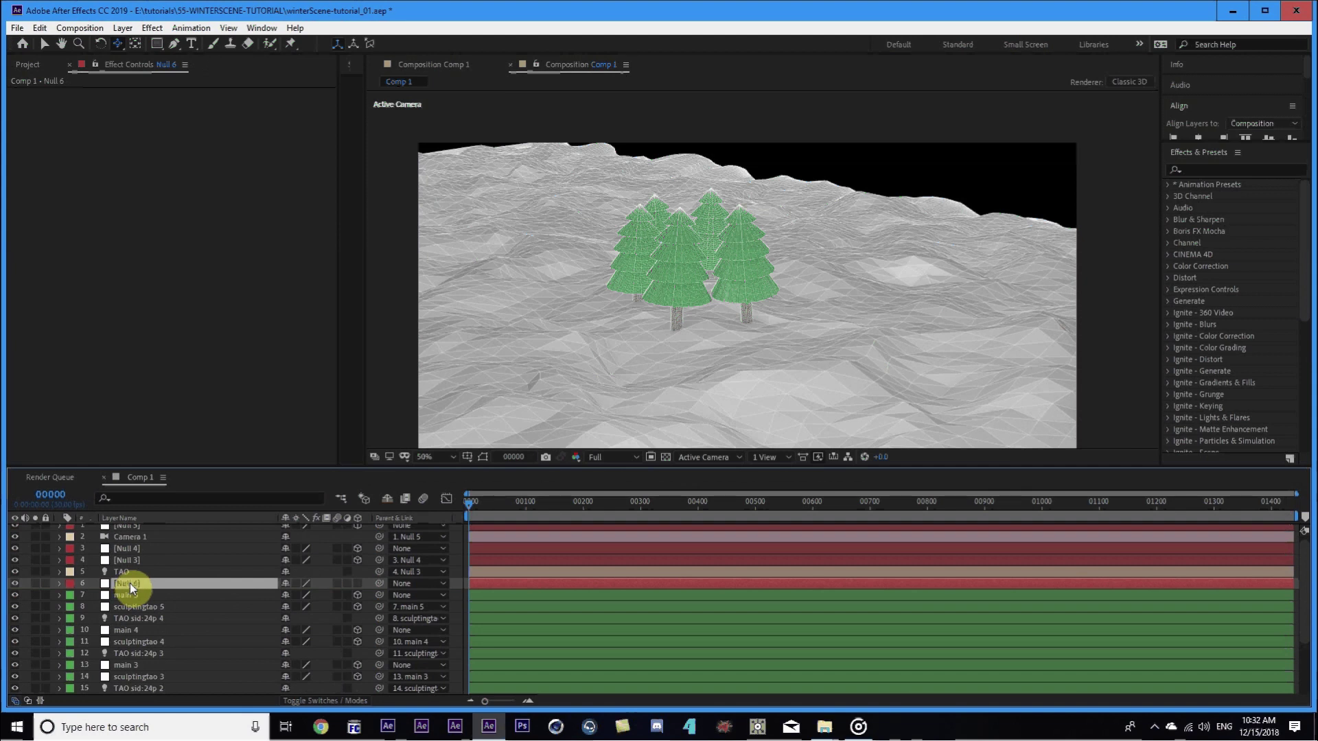
key("Return")
type("master")
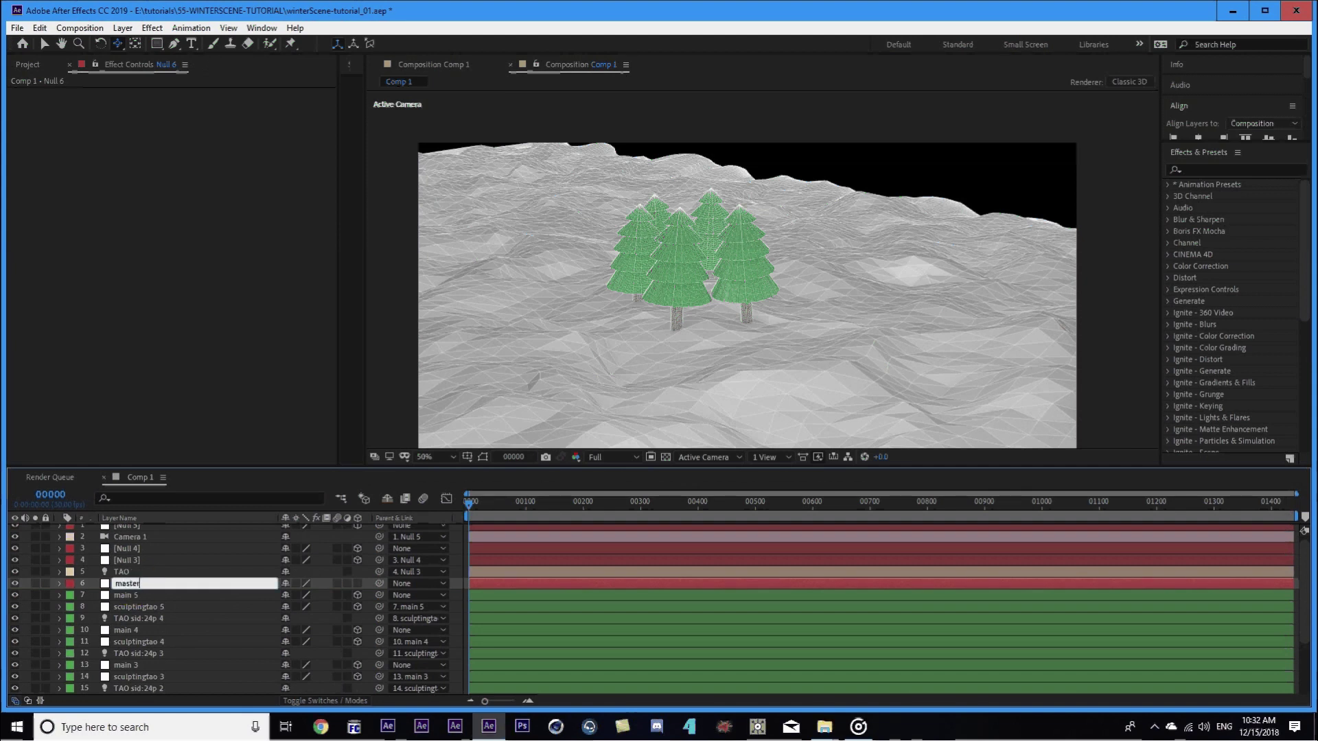
type("Tree_01")
key("Return")
Make masterTree_01 a 3D layer and parent the main, main 2, main 3, main 4 and main 5 nulls to it.
left_click(125, 595)
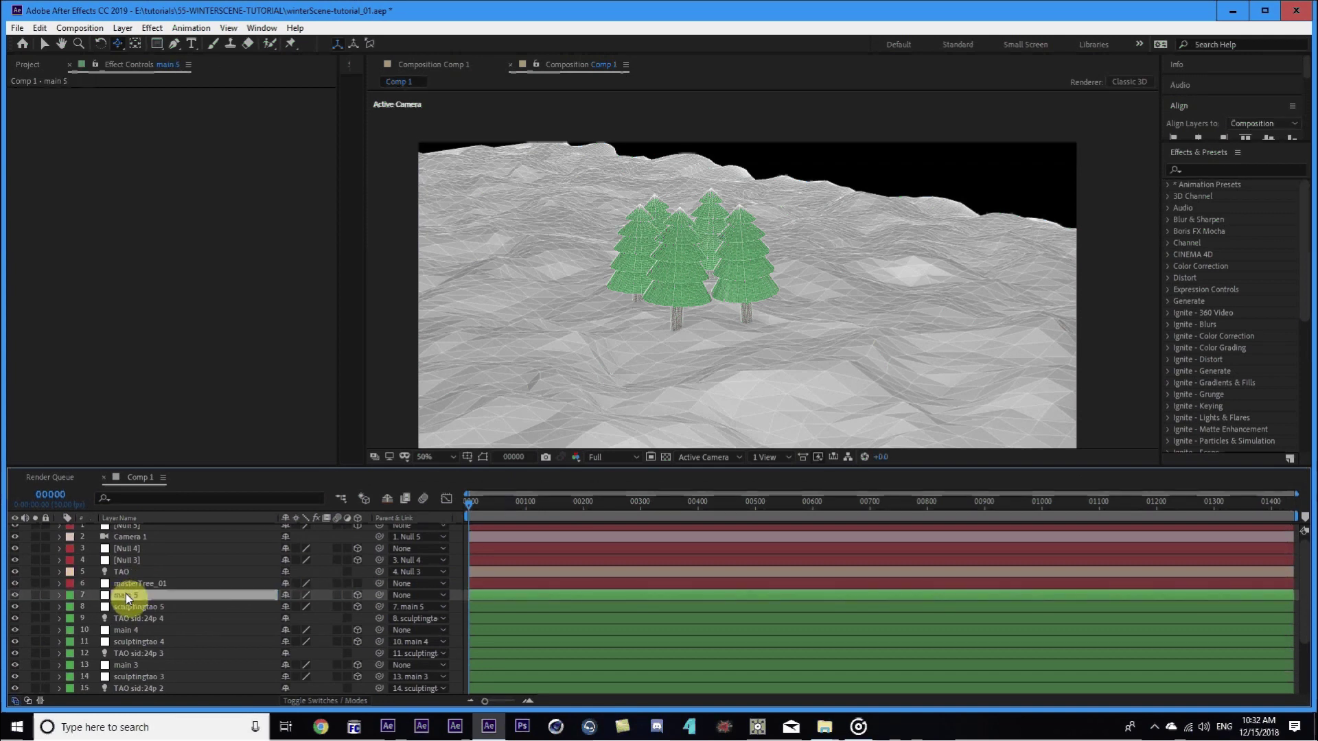
left_click(129, 629, "ctrl")
left_click(134, 665, "ctrl")
scroll(134, 665, "down", 1)
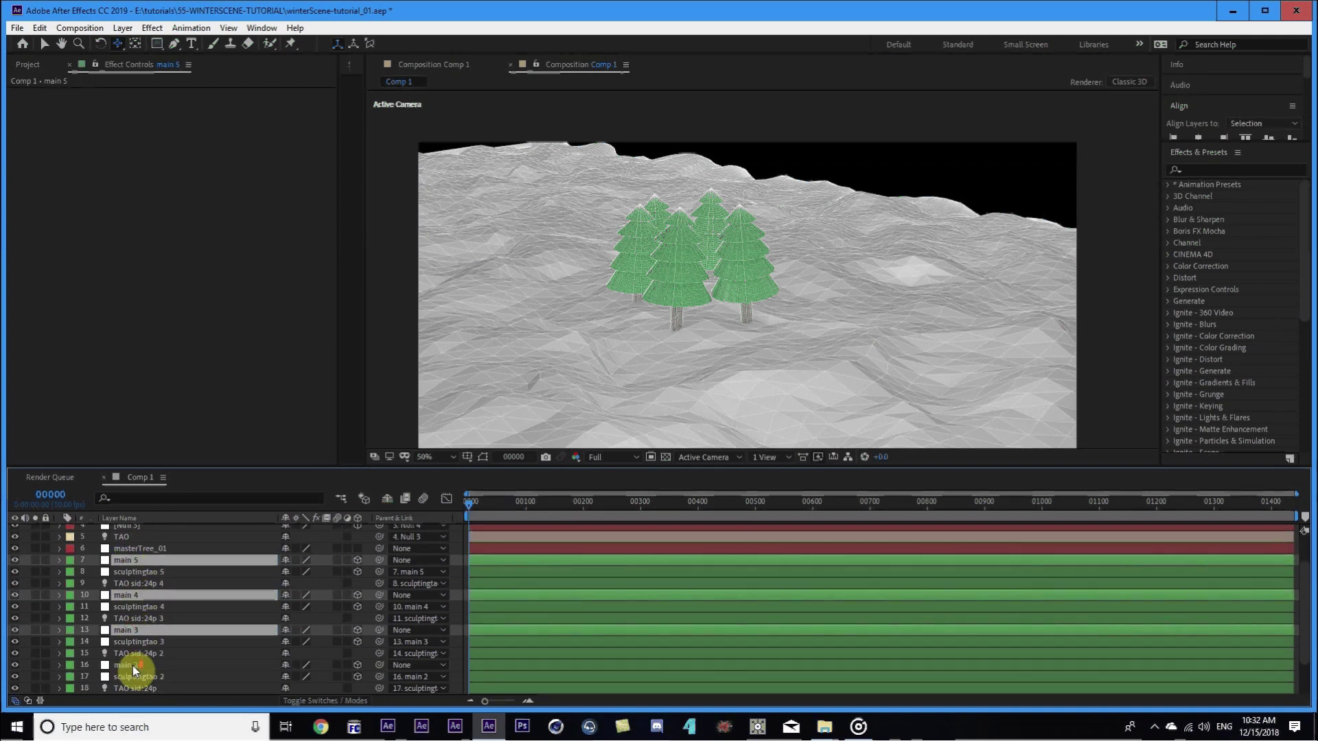
left_click(121, 668, "ctrl")
scroll(126, 665, "down", 1)
left_click(123, 665, "ctrl")
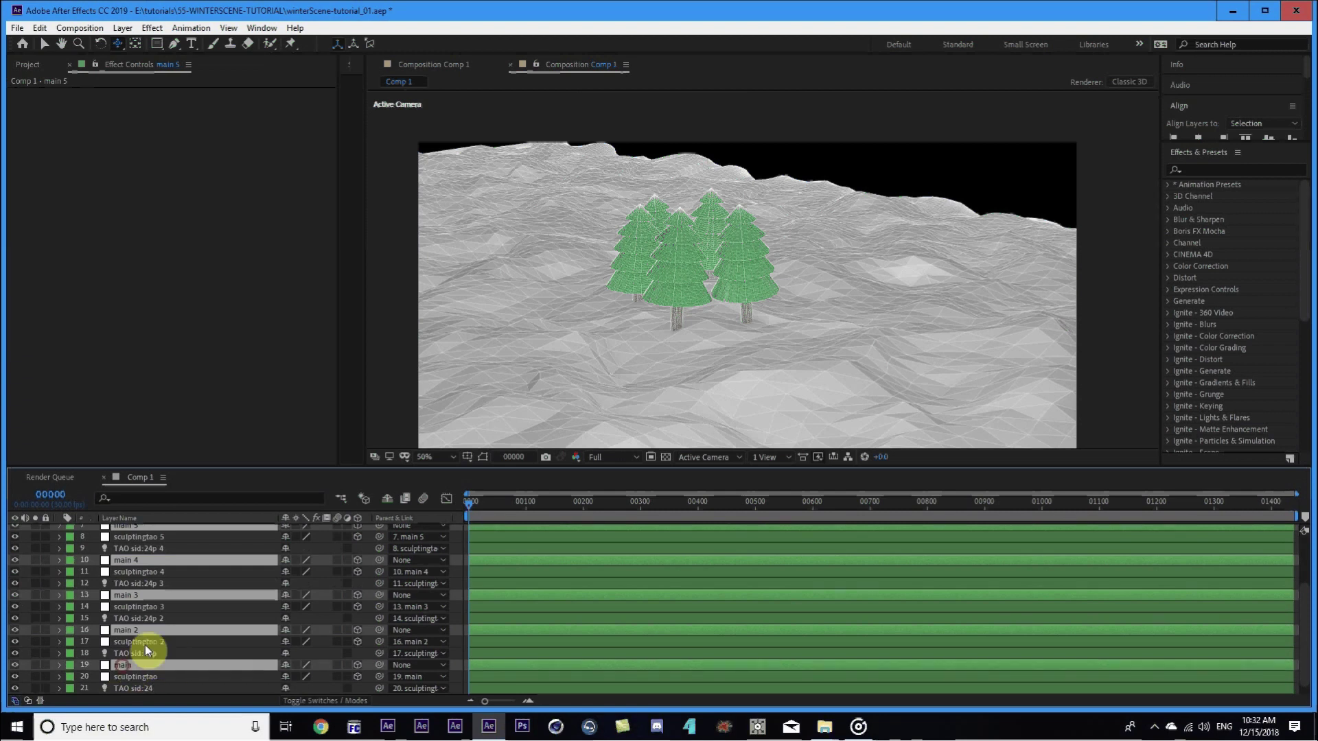
scroll(136, 563, "up", 1)
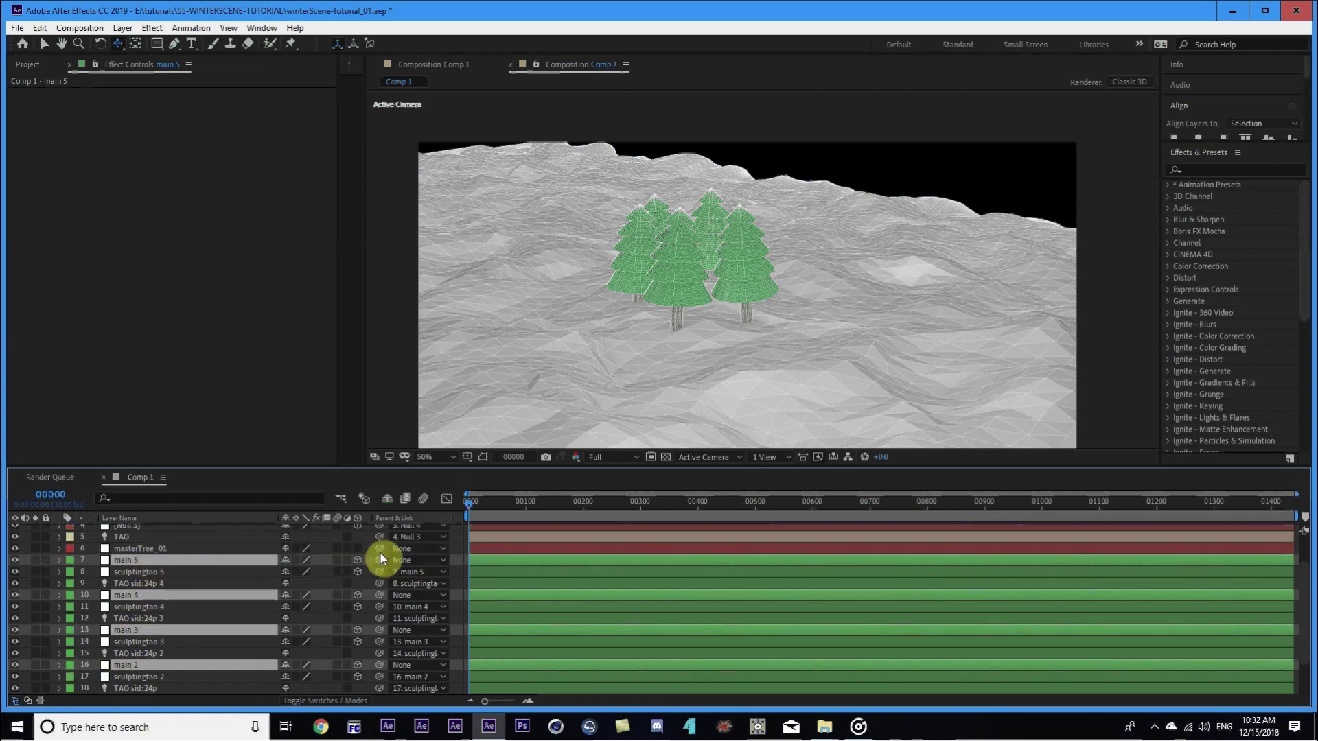
left_click_drag(358, 560, 230, 548)
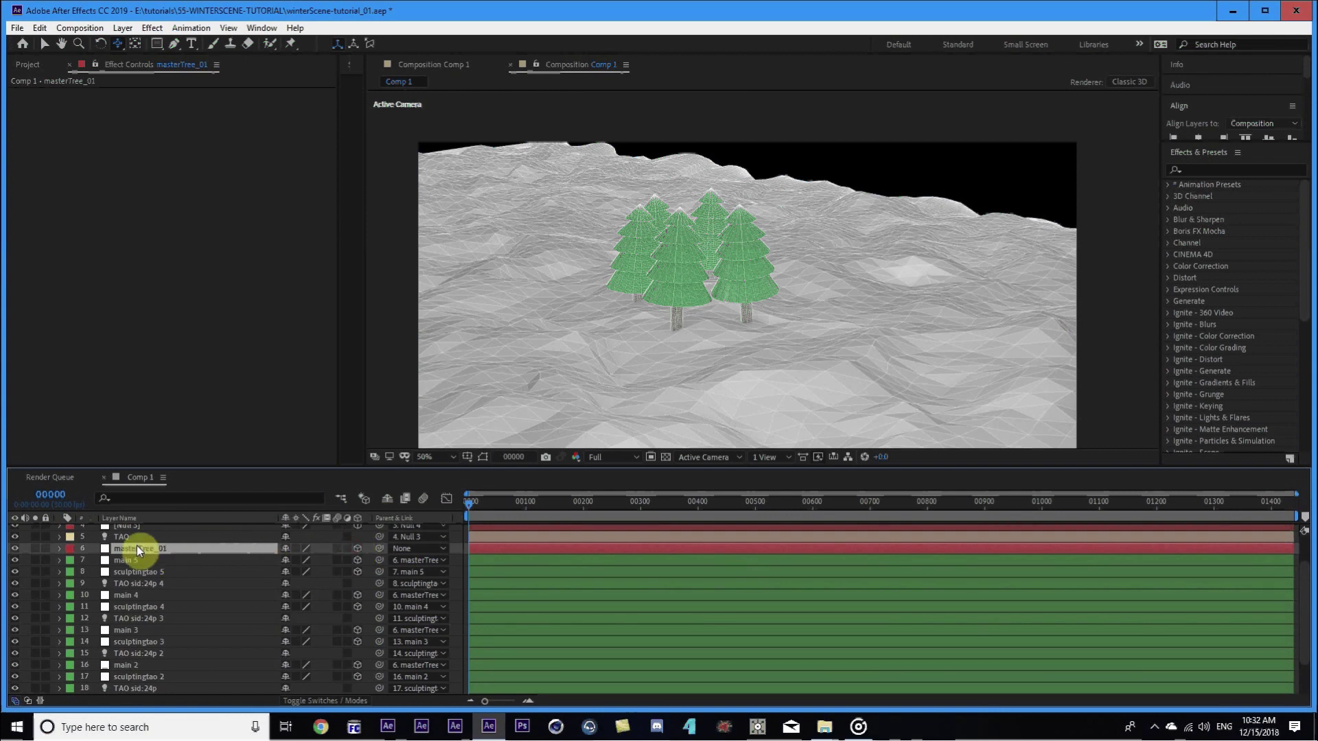
Duplicate all layers from masterTree_01 through TAO sid:24 and group the copies above the originals.
scroll(151, 628, "down", 2)
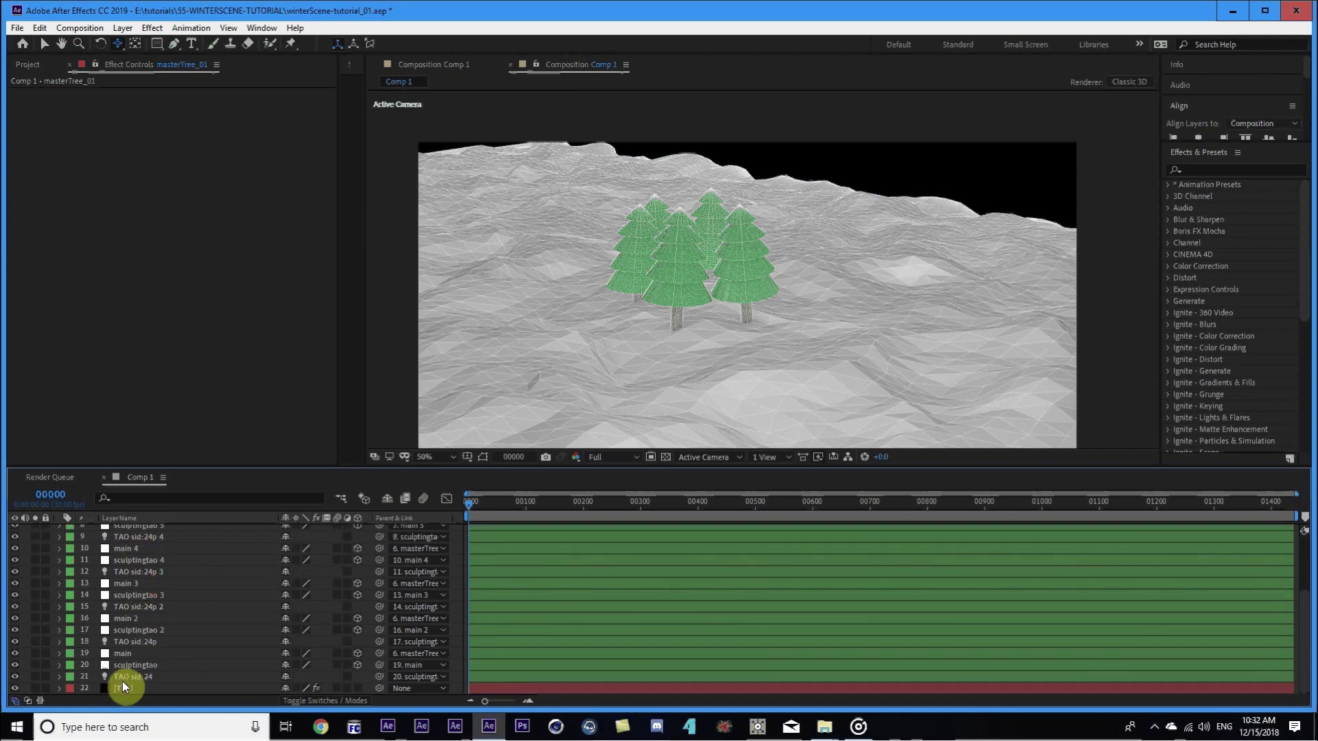
left_click(122, 677, "shift")
scroll(179, 628, "up", 3)
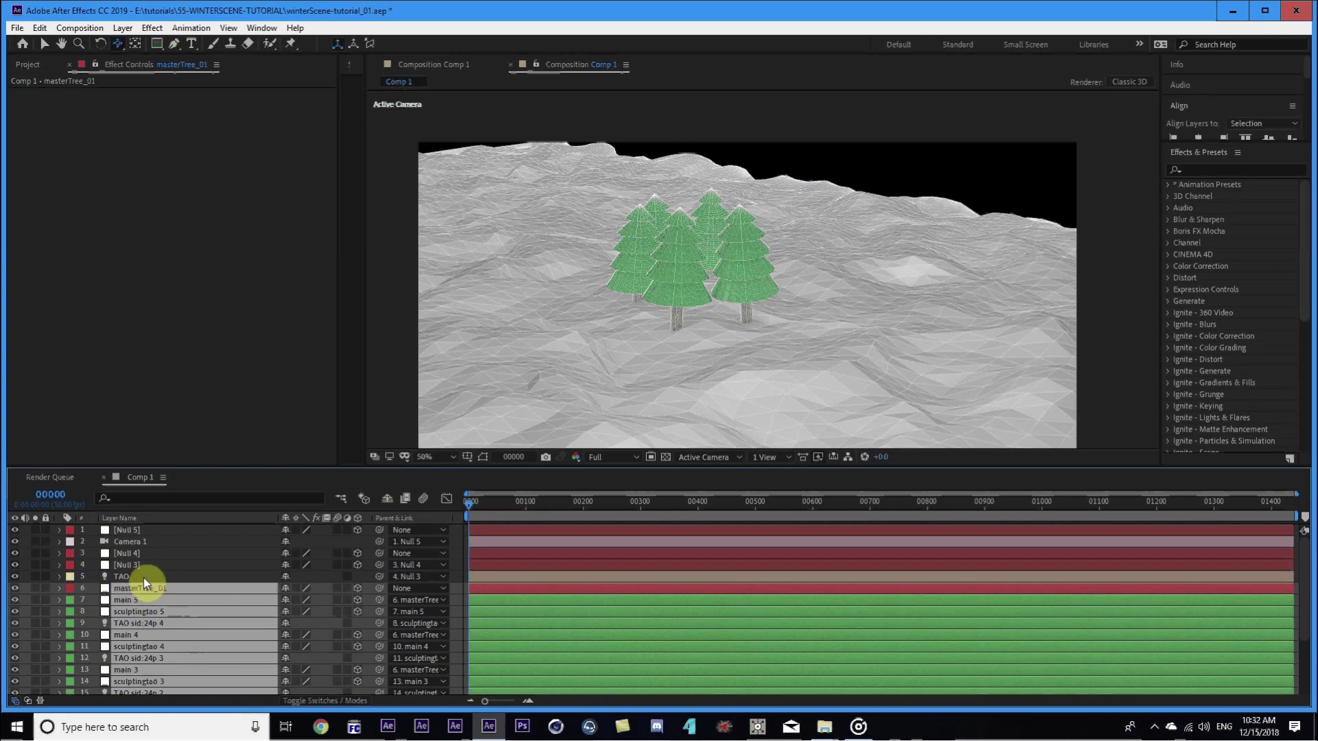
key("ctrl+d")
mouse_move(134, 591)
left_mouse_down()
mouse_move(167, 585)
mouse_move(118, 575)
mouse_move(122, 590)
left_mouse_up()
Separate the second tree cluster from the first by setting masterTree_02's Position to 1829, 540, 0.
left_click(122, 590)
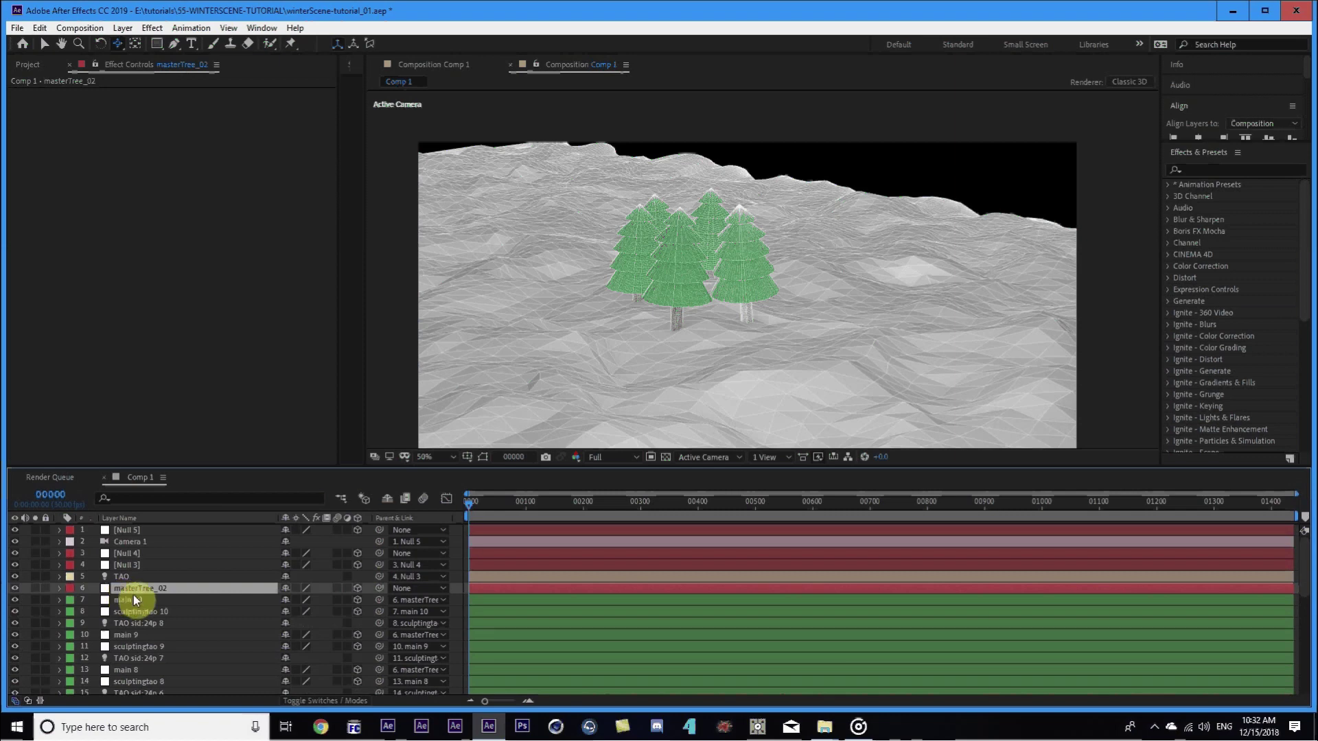
key("p")
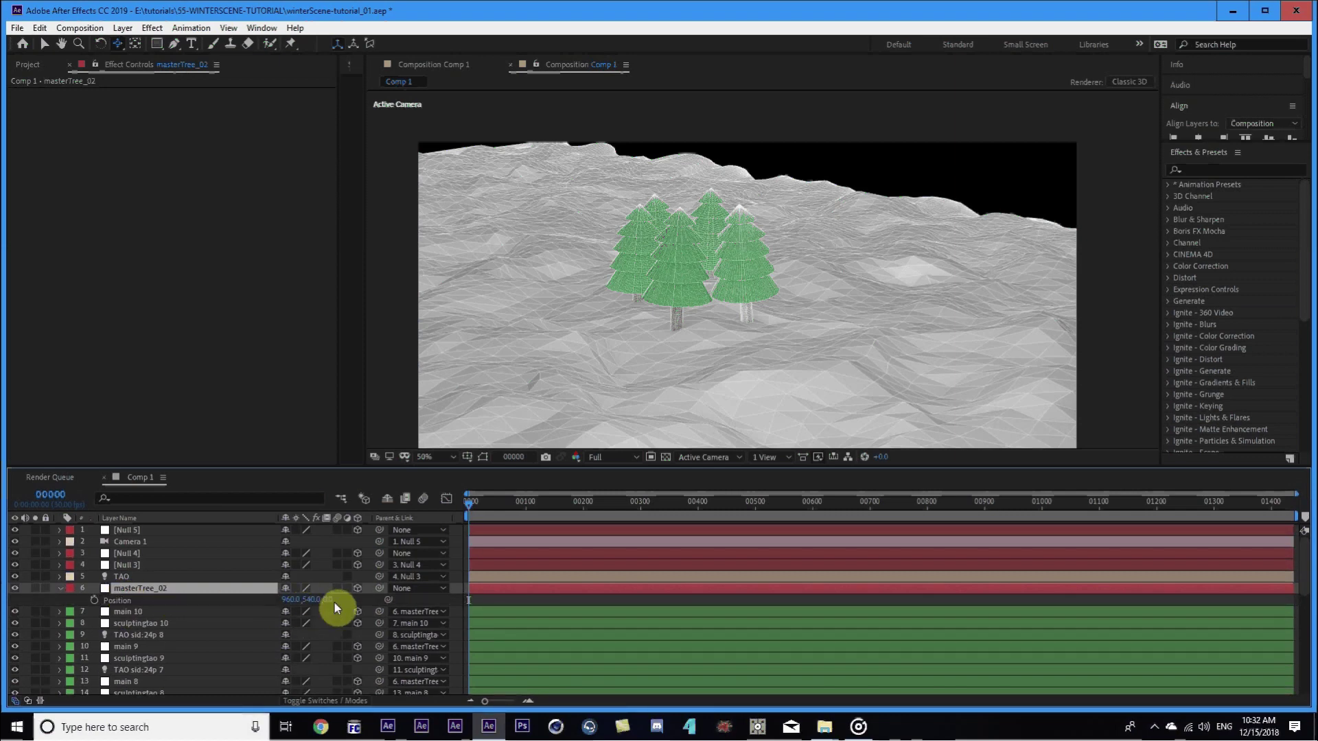
left_click_drag(329, 604, 844, 554)
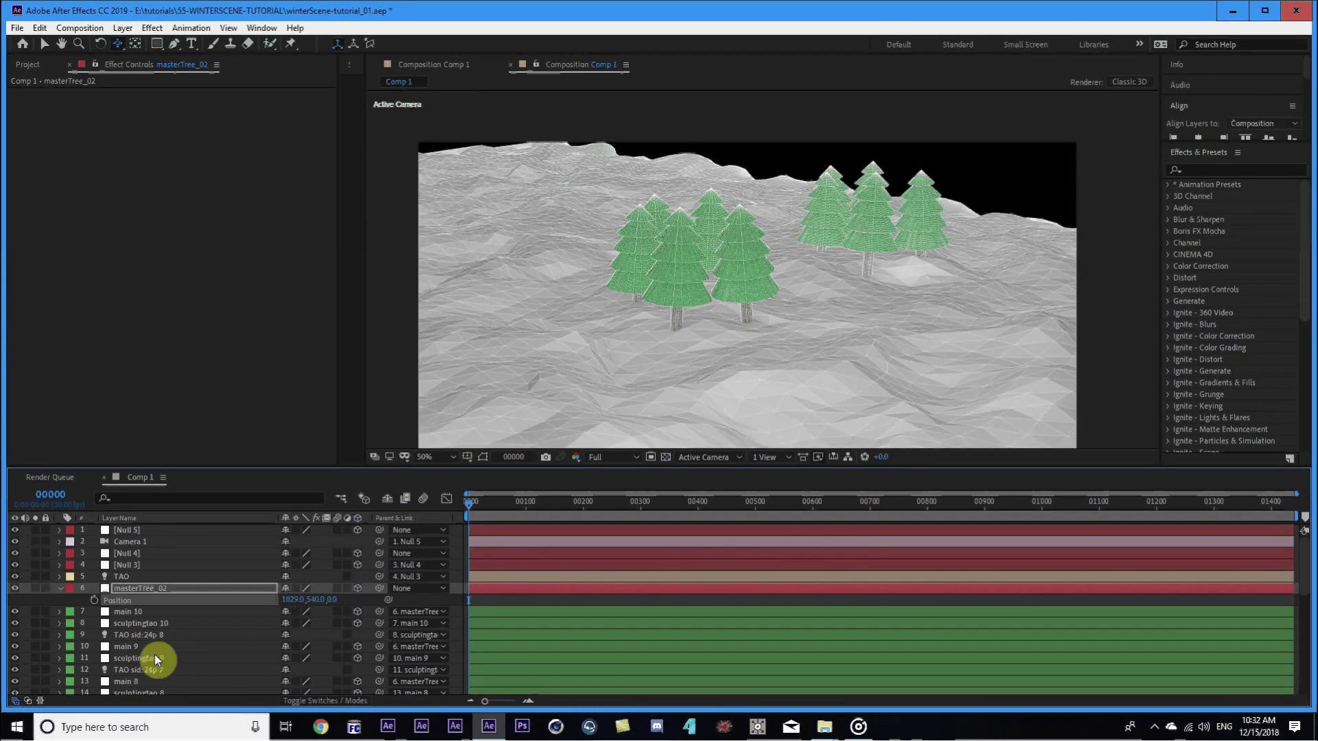
left_click(59, 589)
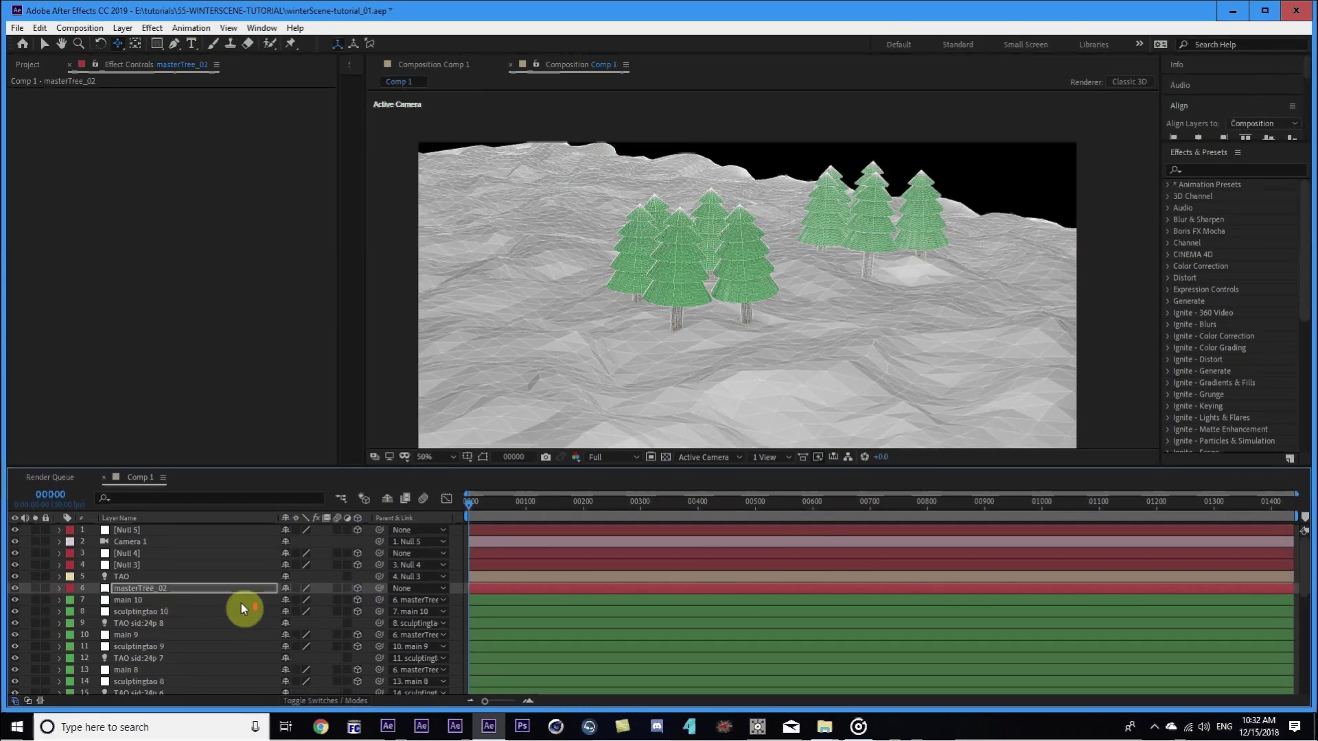
Rotate the camera's parent Null 5 around Y until the terrain's far edge lies roughly level across the frame.
left_click(140, 529)
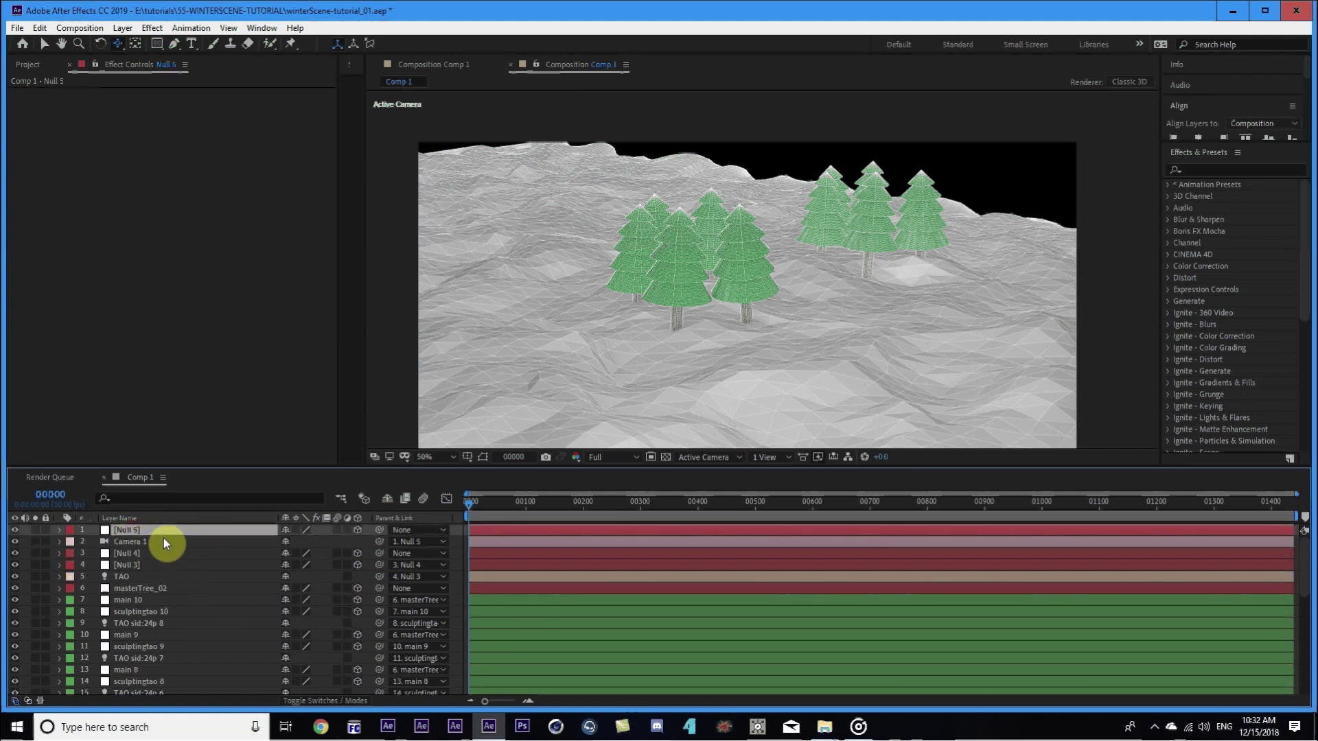
key("r")
left_click(305, 565)
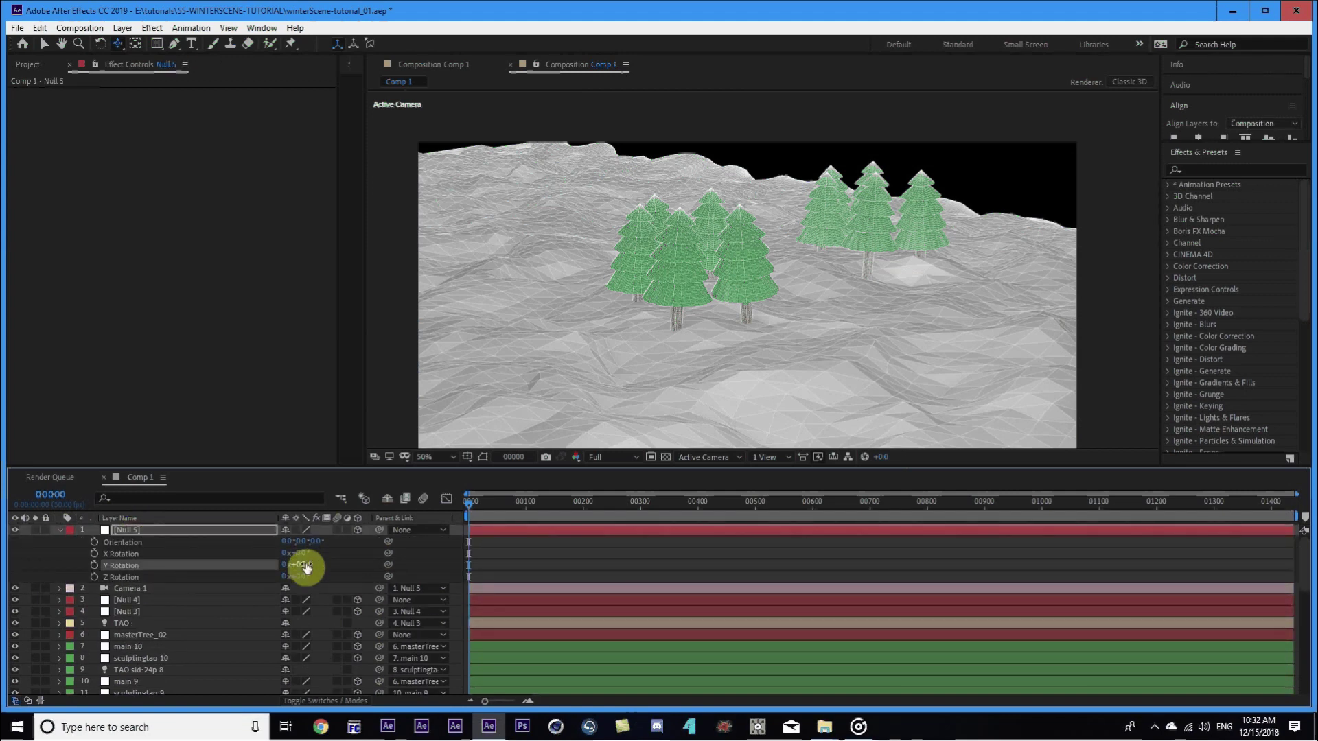
left_click(60, 530)
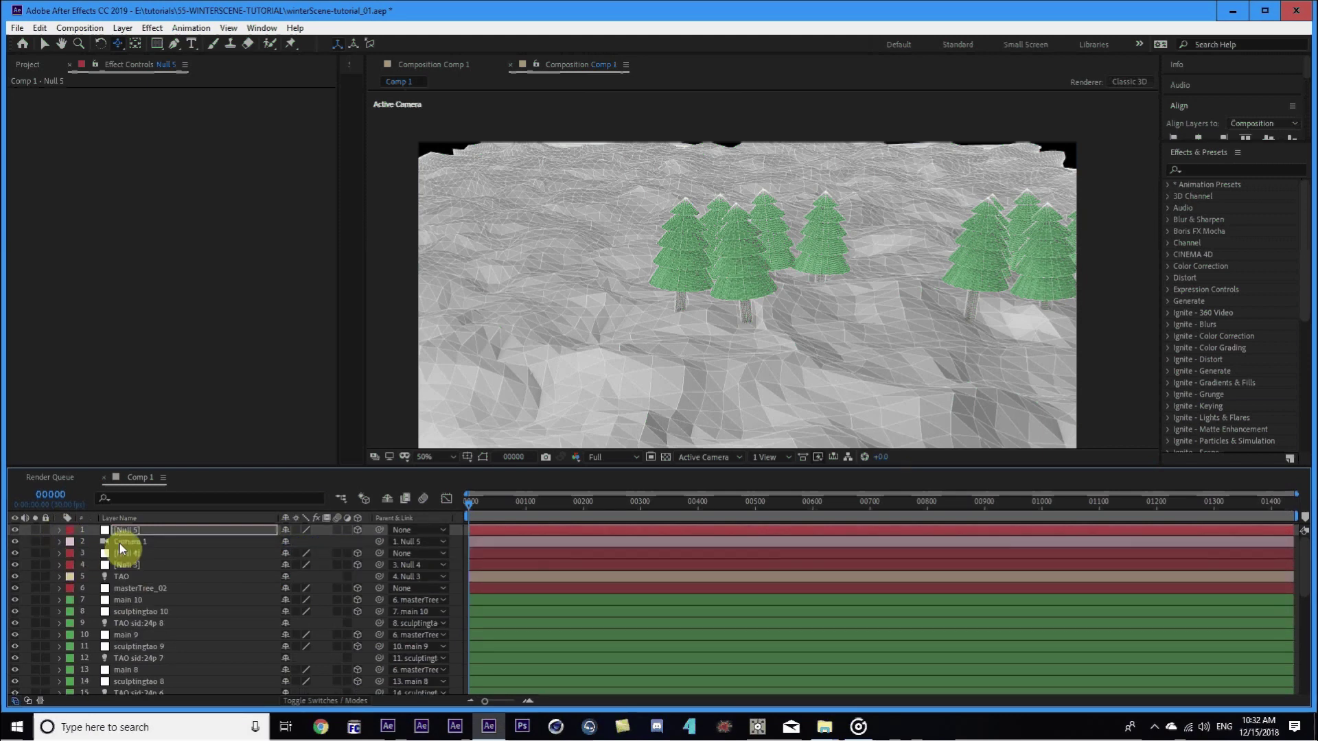
left_click(139, 530)
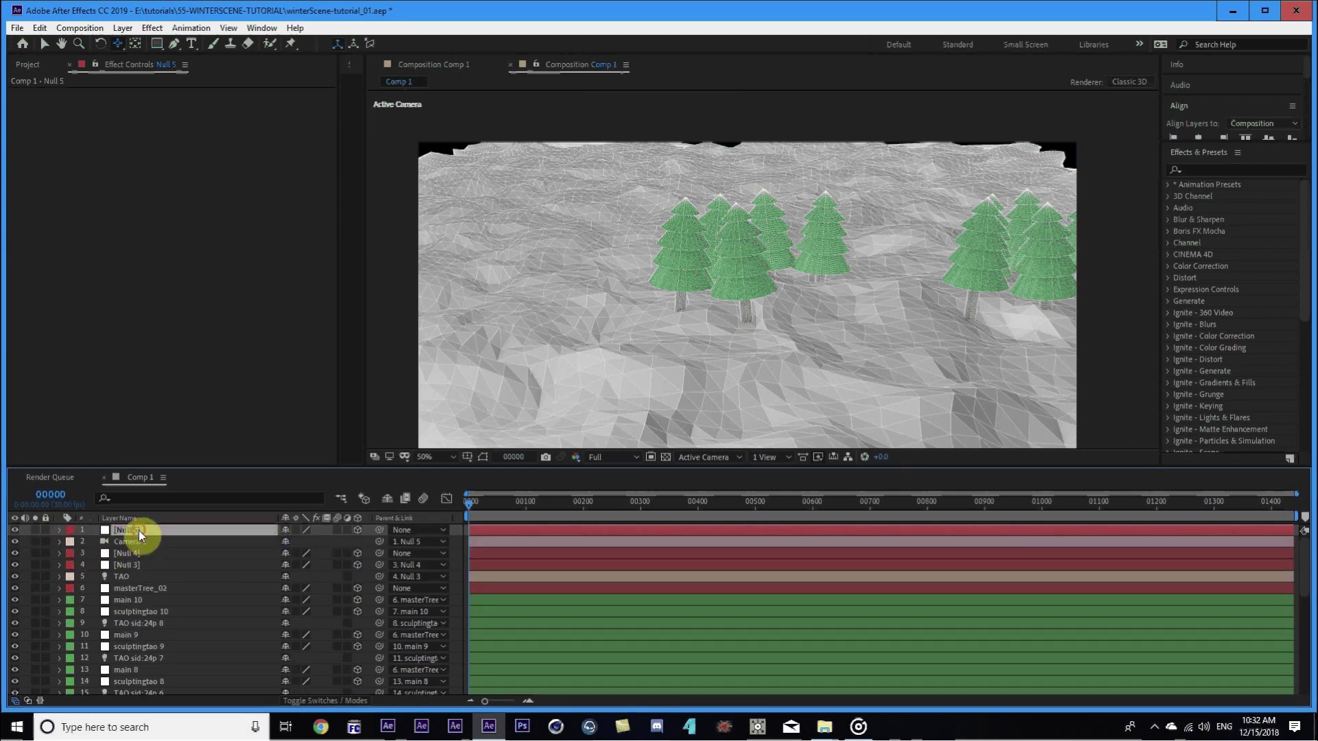
Shift masterTree_01 and masterTree_02 left together along X, bringing masterTree_02's Position to 1397, 540, 0.
left_click(124, 587)
scroll(150, 597, "down", 6)
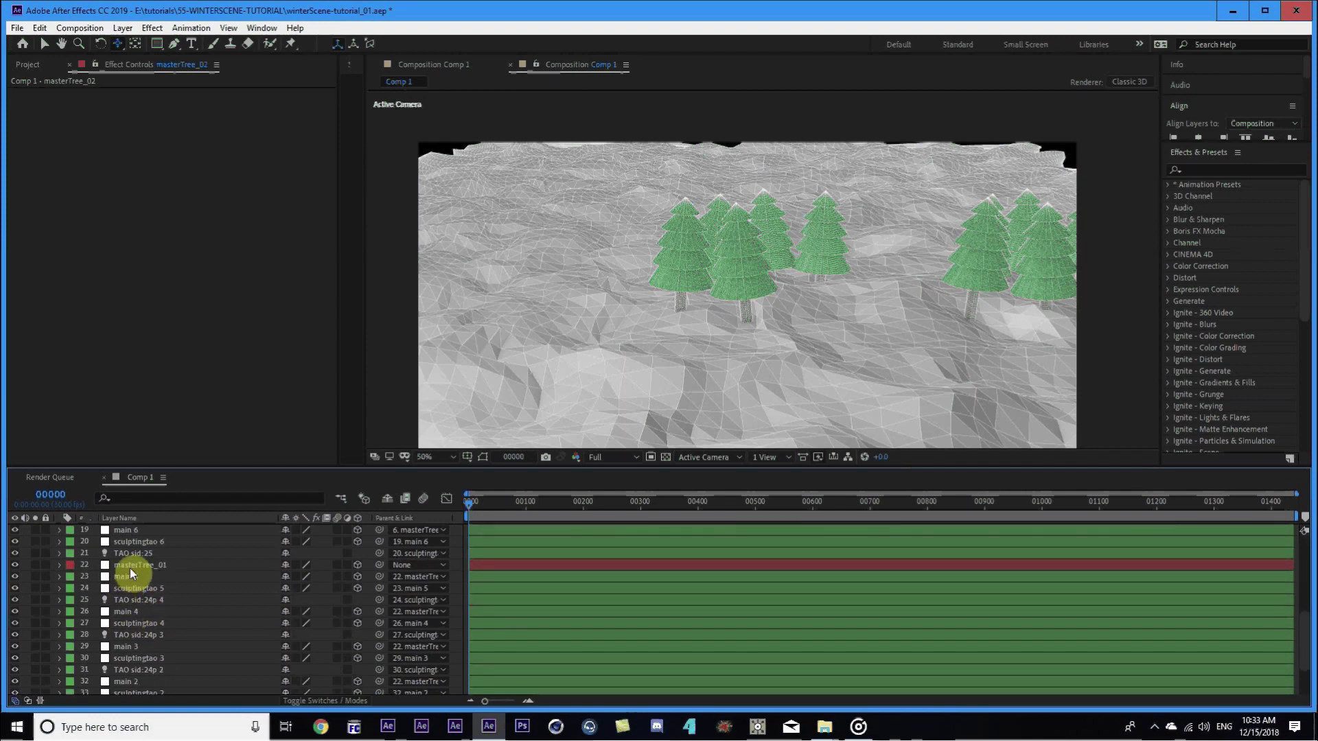
left_click(130, 567, "ctrl")
key("p")
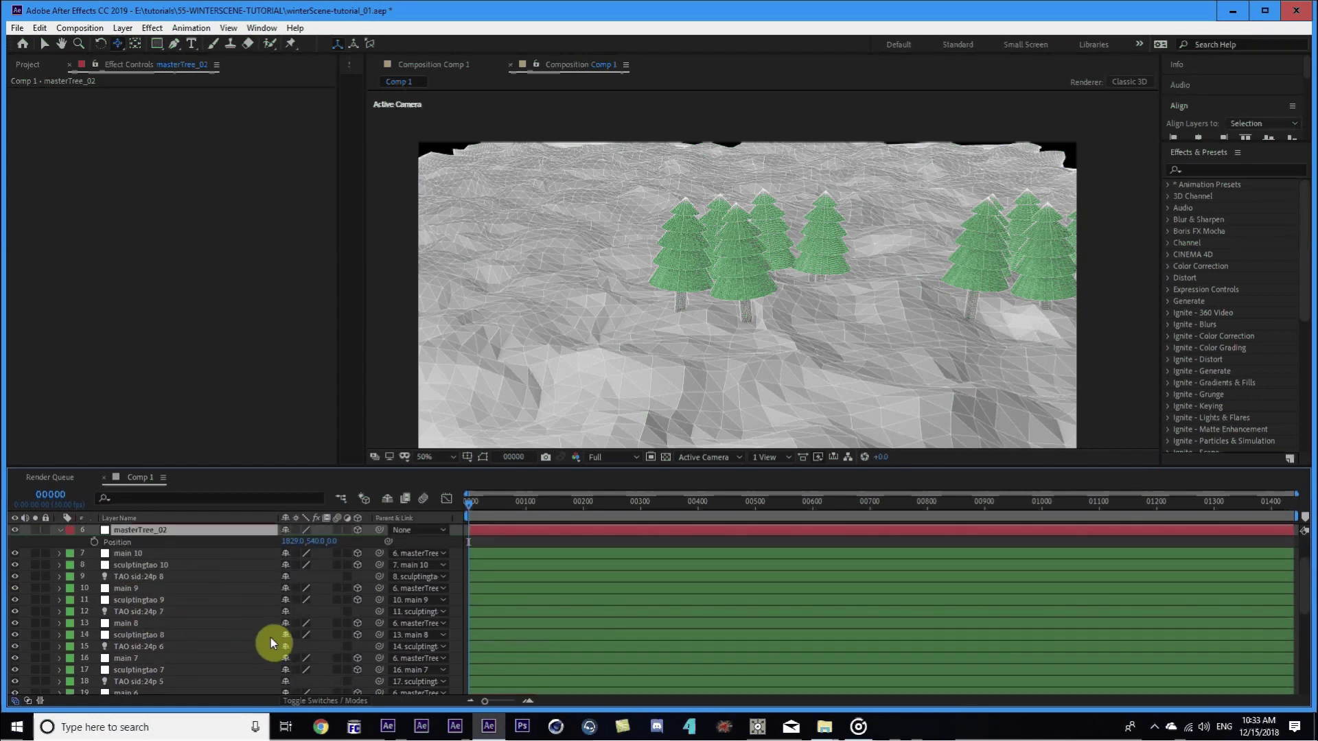
left_click_drag(297, 541, 28, 568)
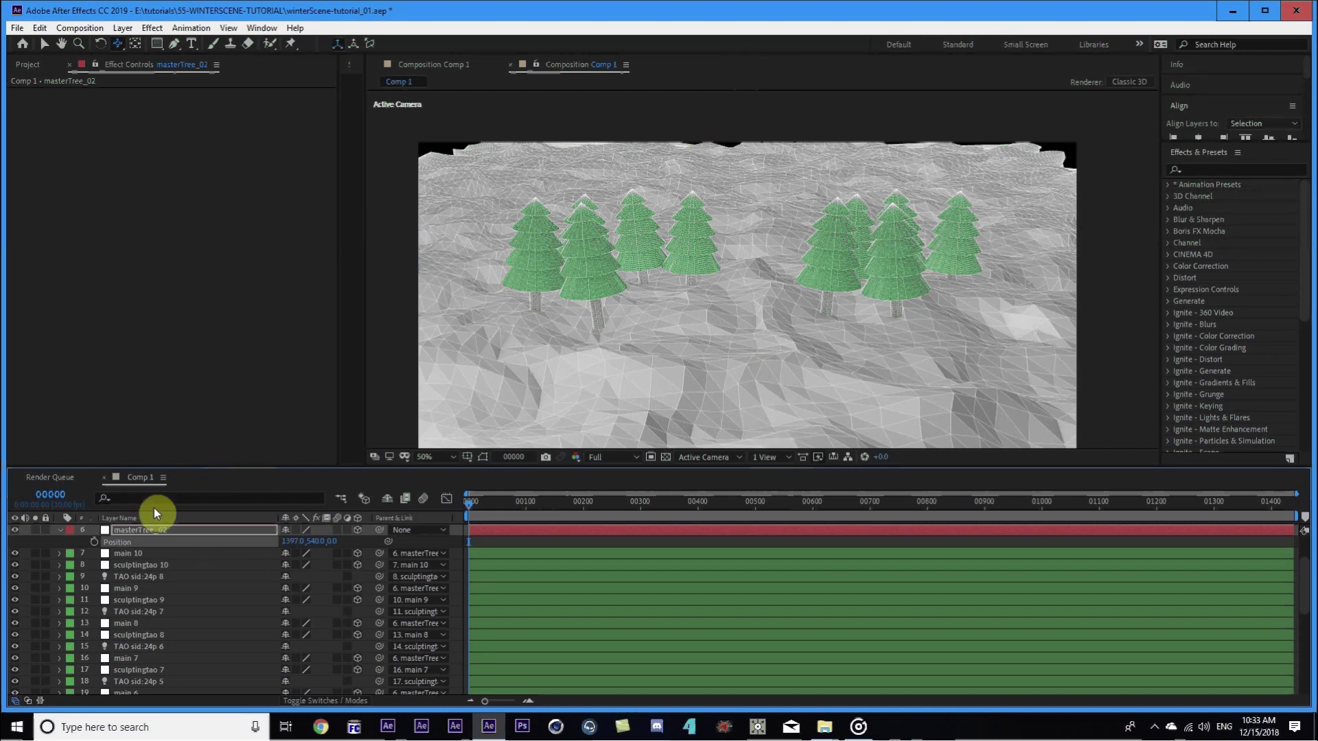
left_click(59, 530)
scroll(142, 661, "down", 5)
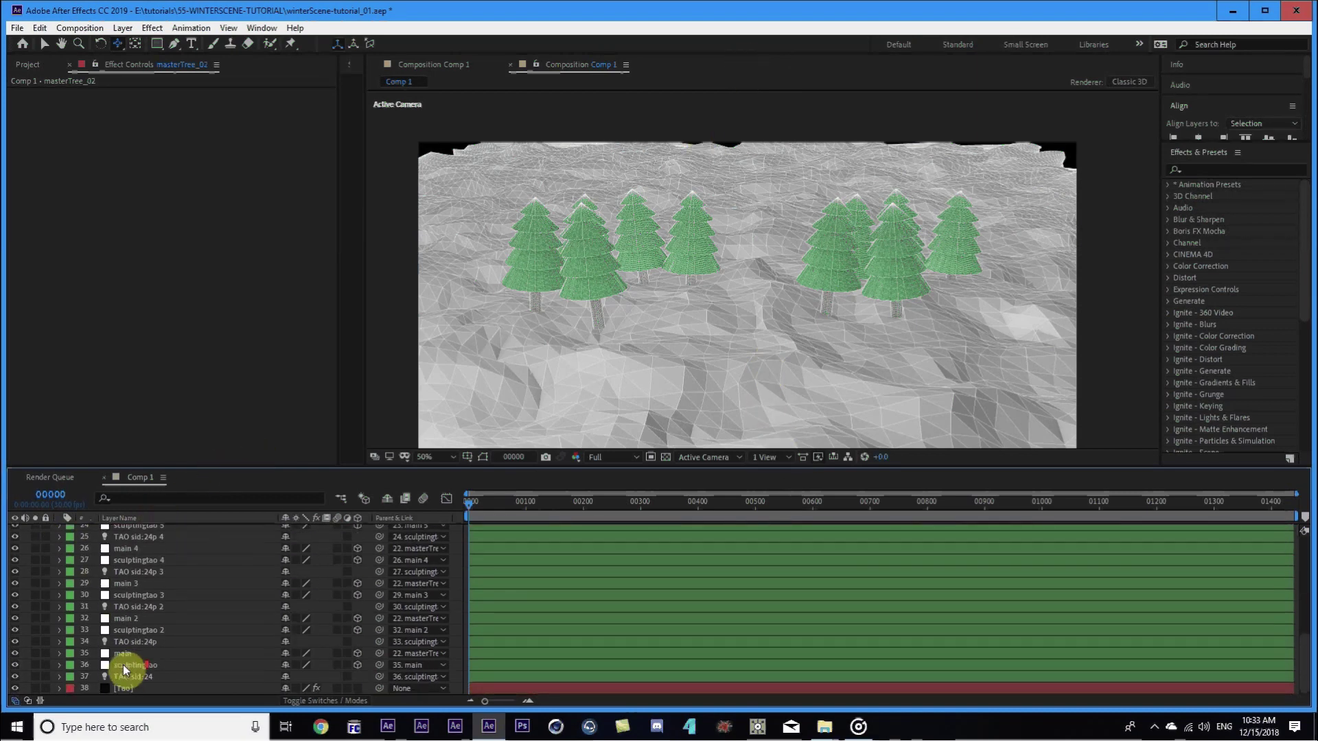
Turn off the wireframe Second Pass in the Tao layer's Shader settings.
left_click(129, 688)
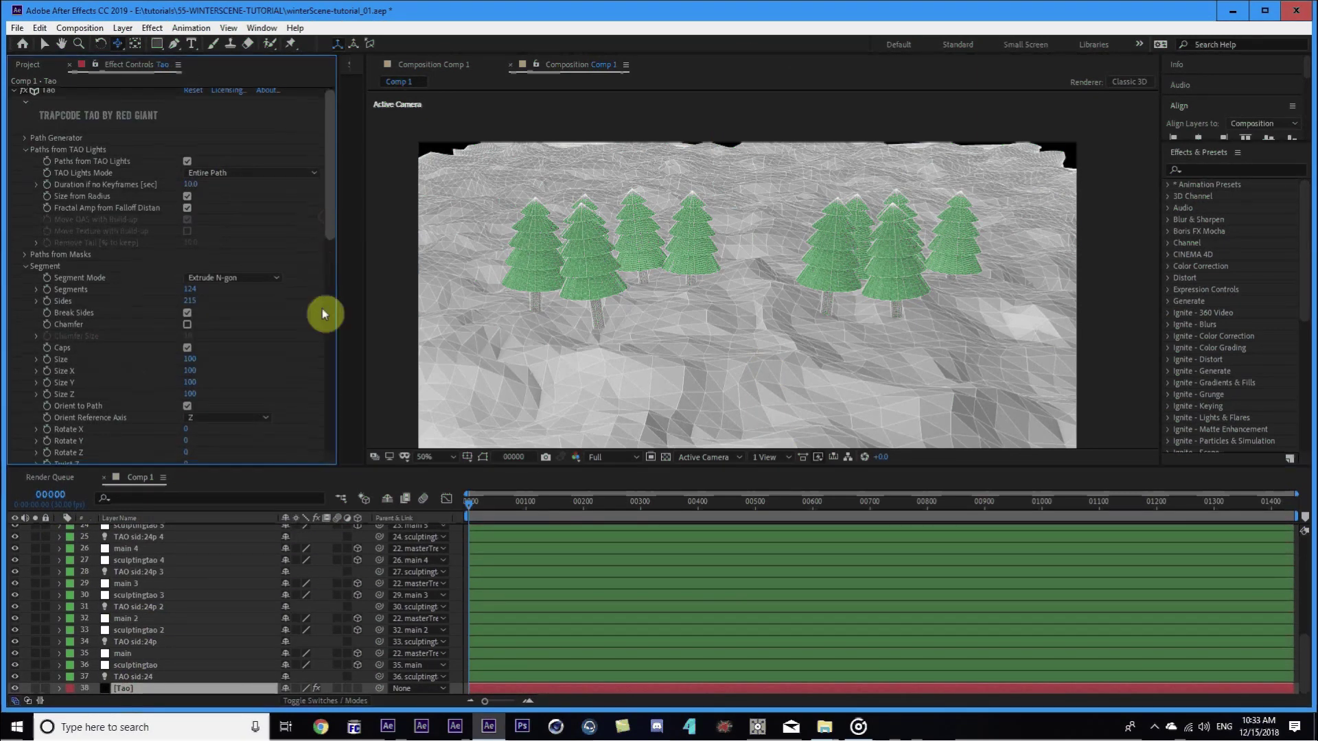
scroll(323, 307, "down", 10)
left_click(229, 339)
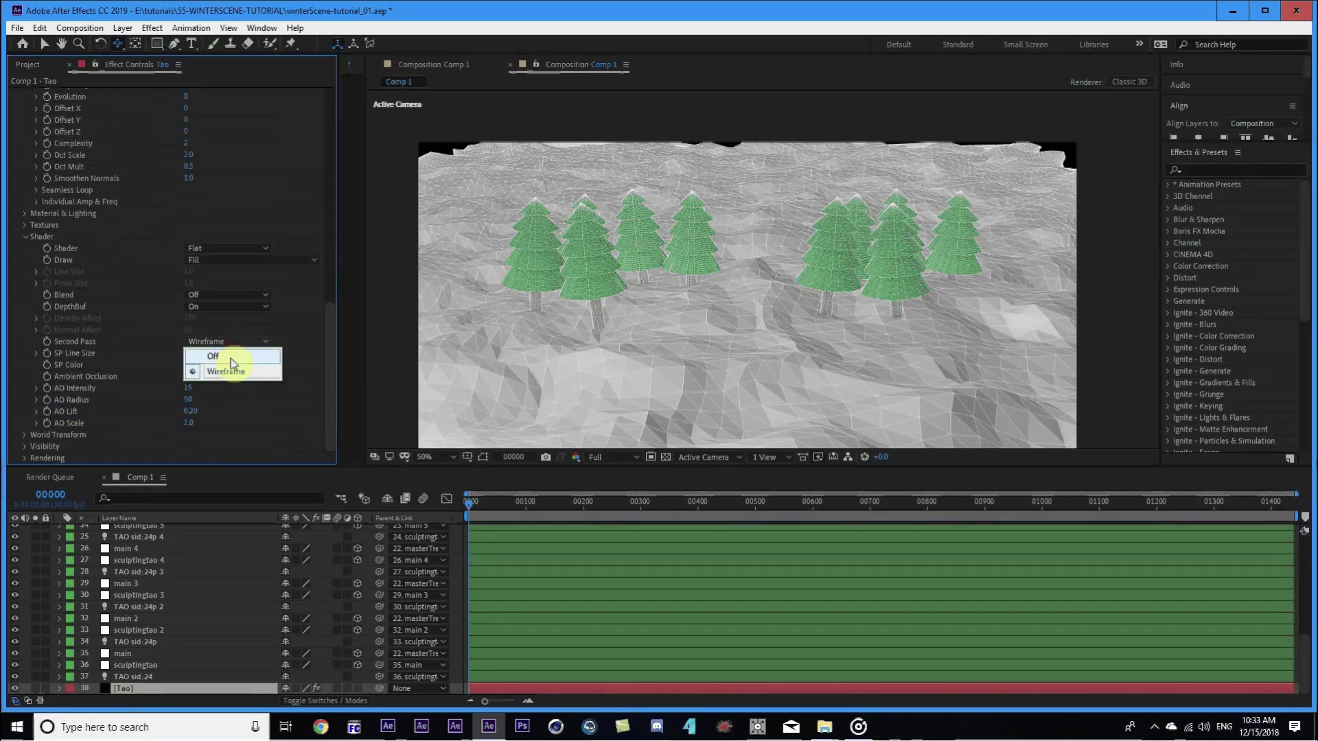
left_click(231, 365)
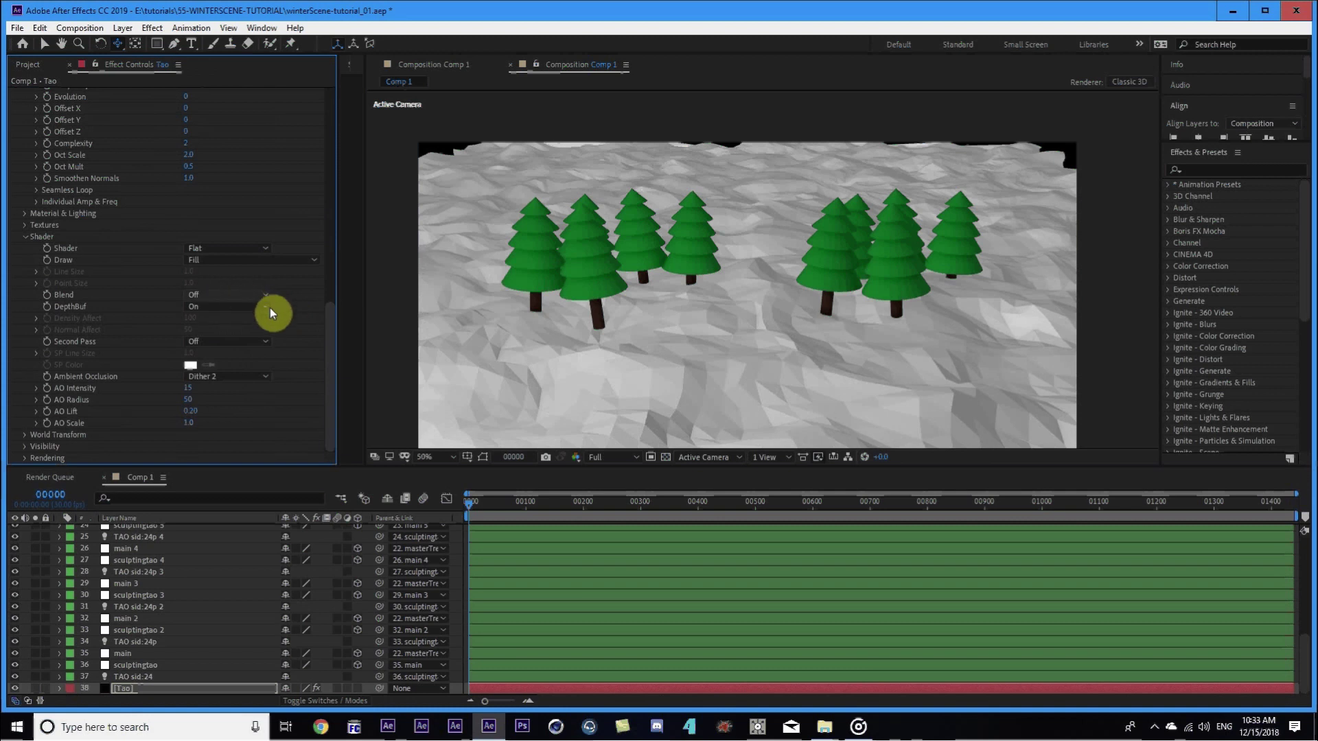
scroll(168, 618, "up", 5)
scroll(136, 611, "down", 1)
Shift main 6 slightly to the right along X and set its Z Rotation to 3°.
left_click(131, 608)
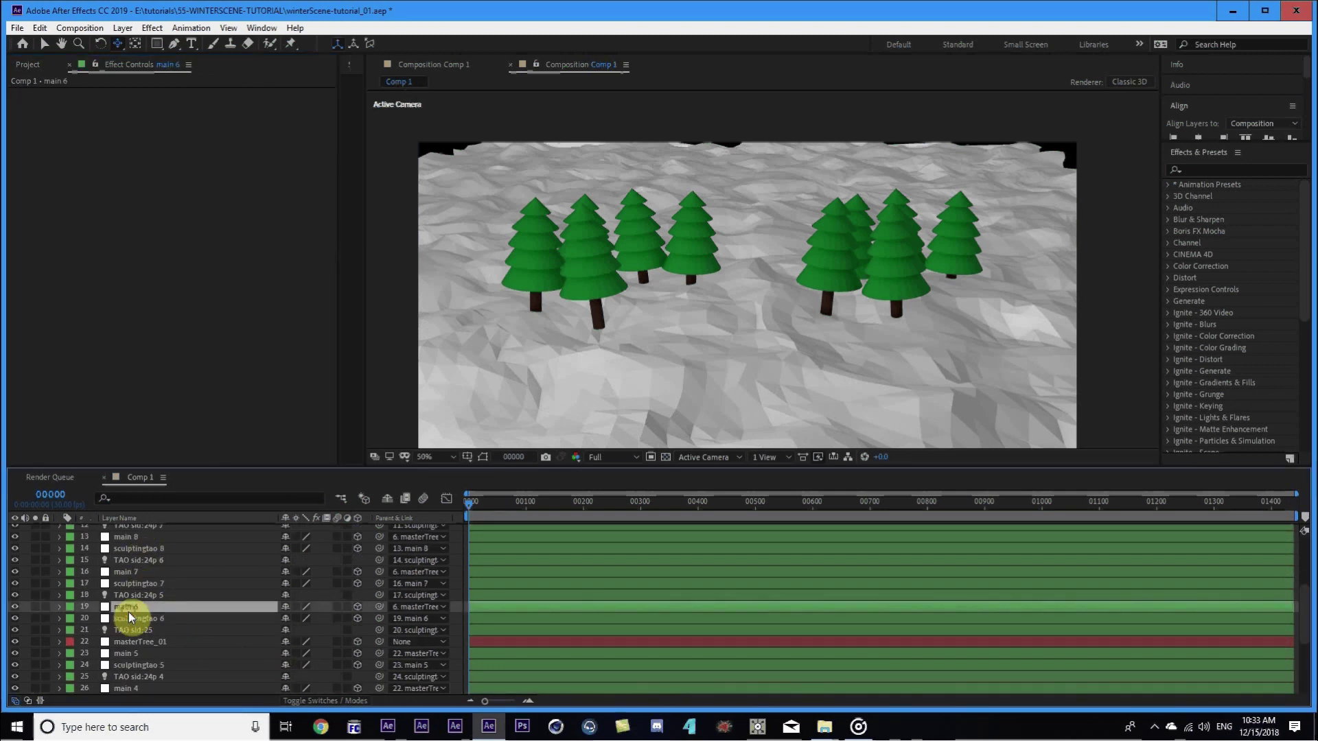
key("p")
left_click(134, 629)
key("p")
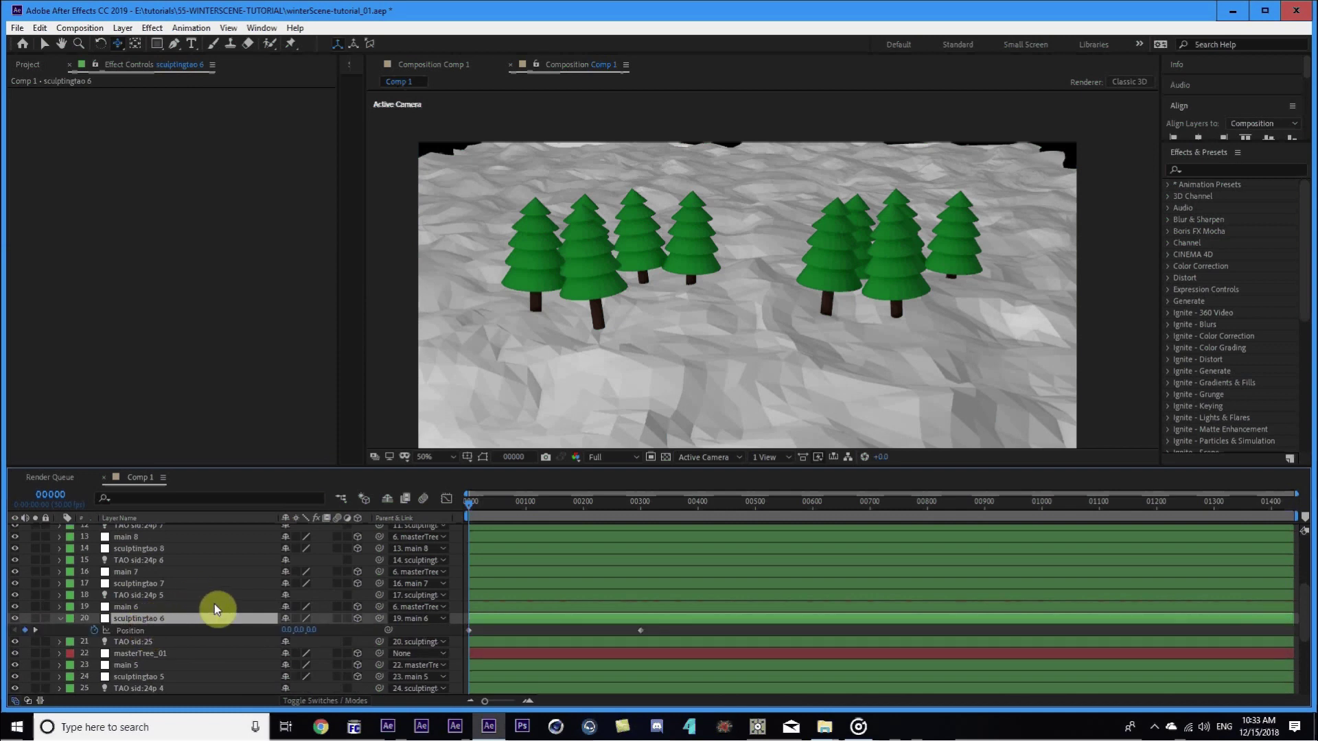
left_click(117, 607)
key("p")
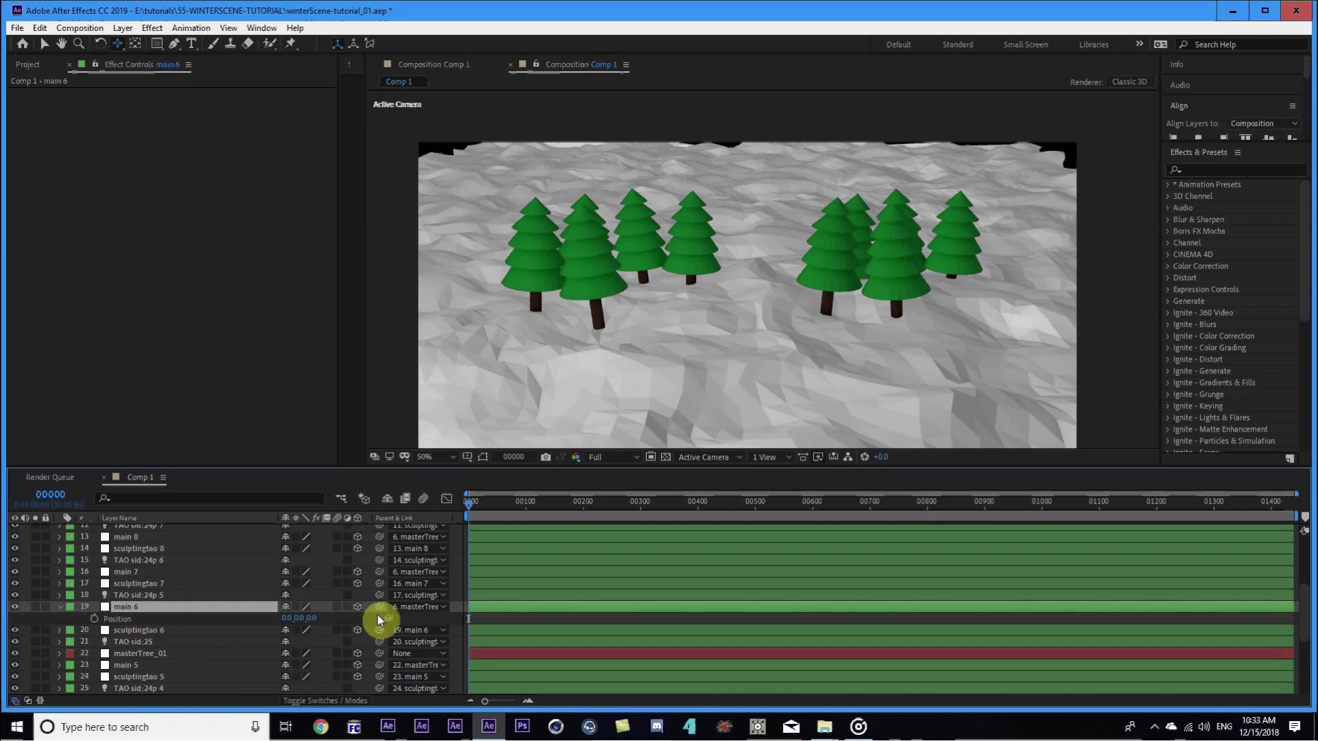
left_click_drag(293, 622, 309, 618)
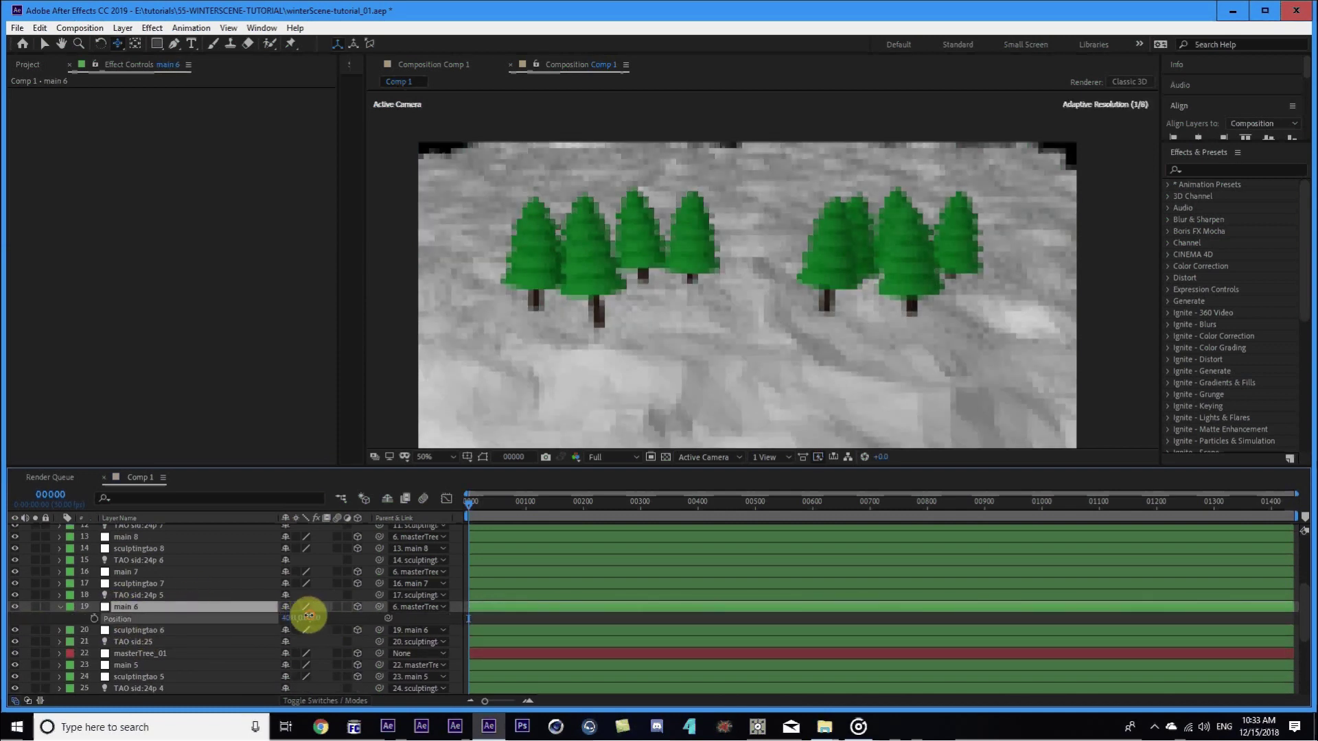
key("r")
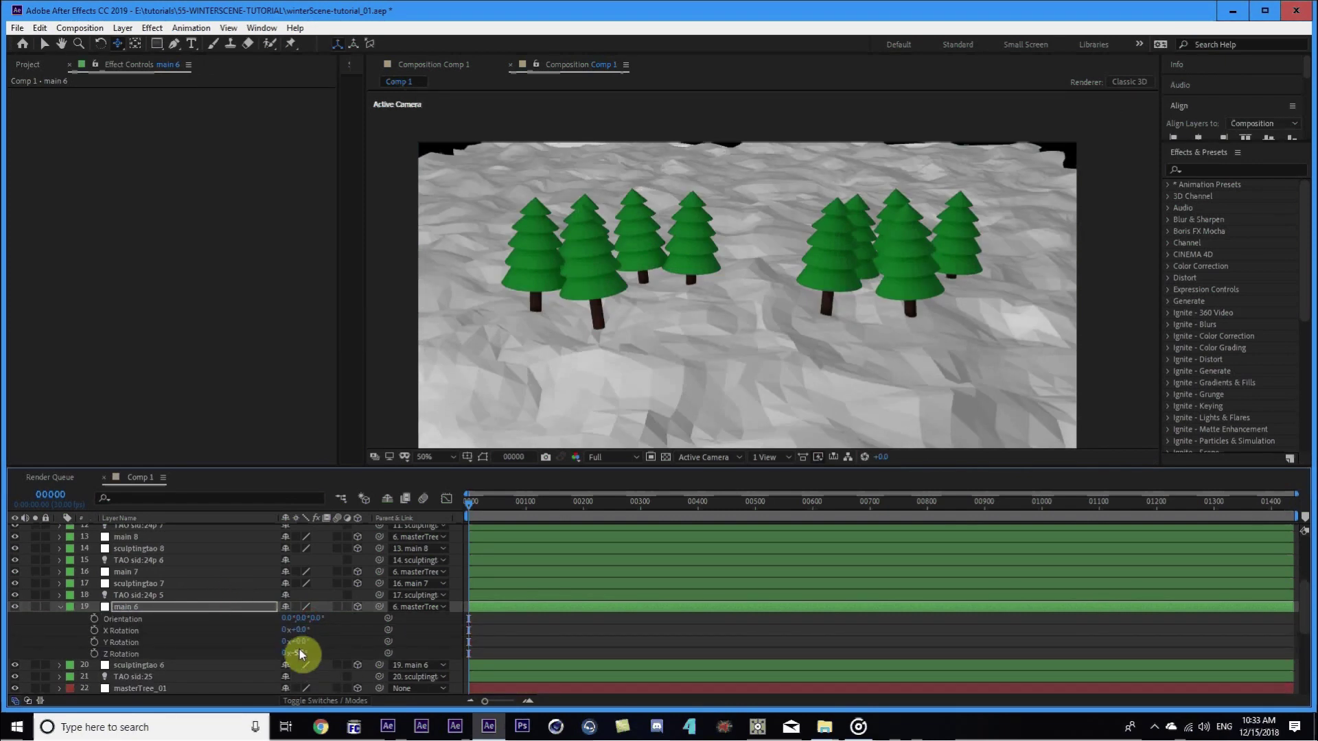
left_click(299, 652)
type("3")
key("Return")
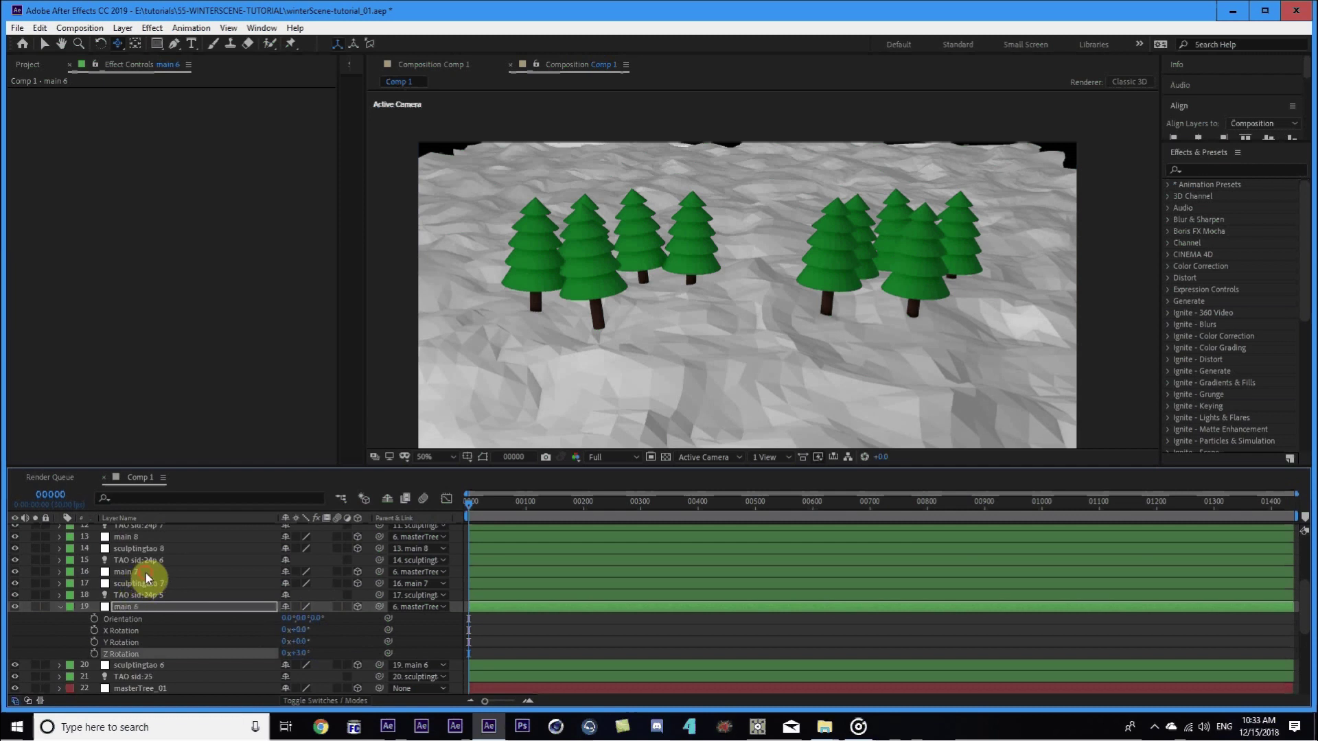
Reposition main 7 within the second tree cluster and set its Z Rotation to 2°.
left_click(145, 572)
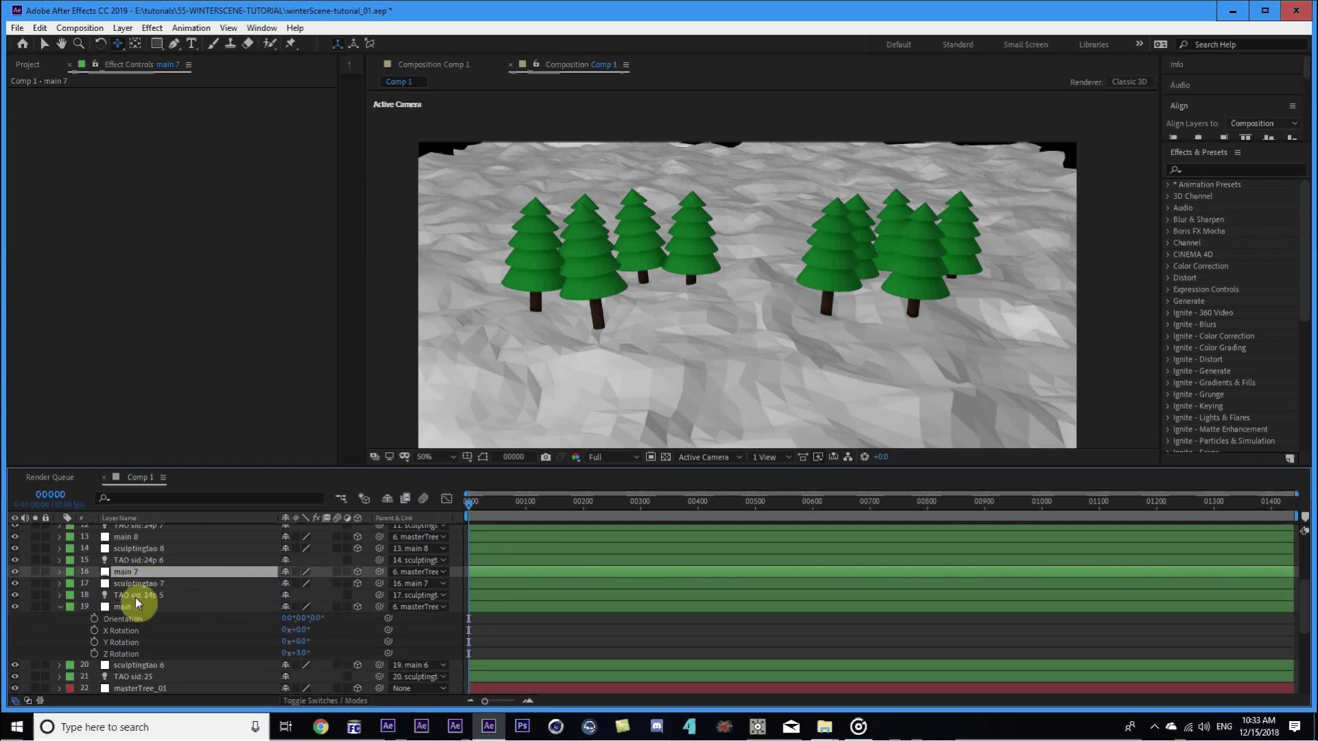
left_click(61, 607)
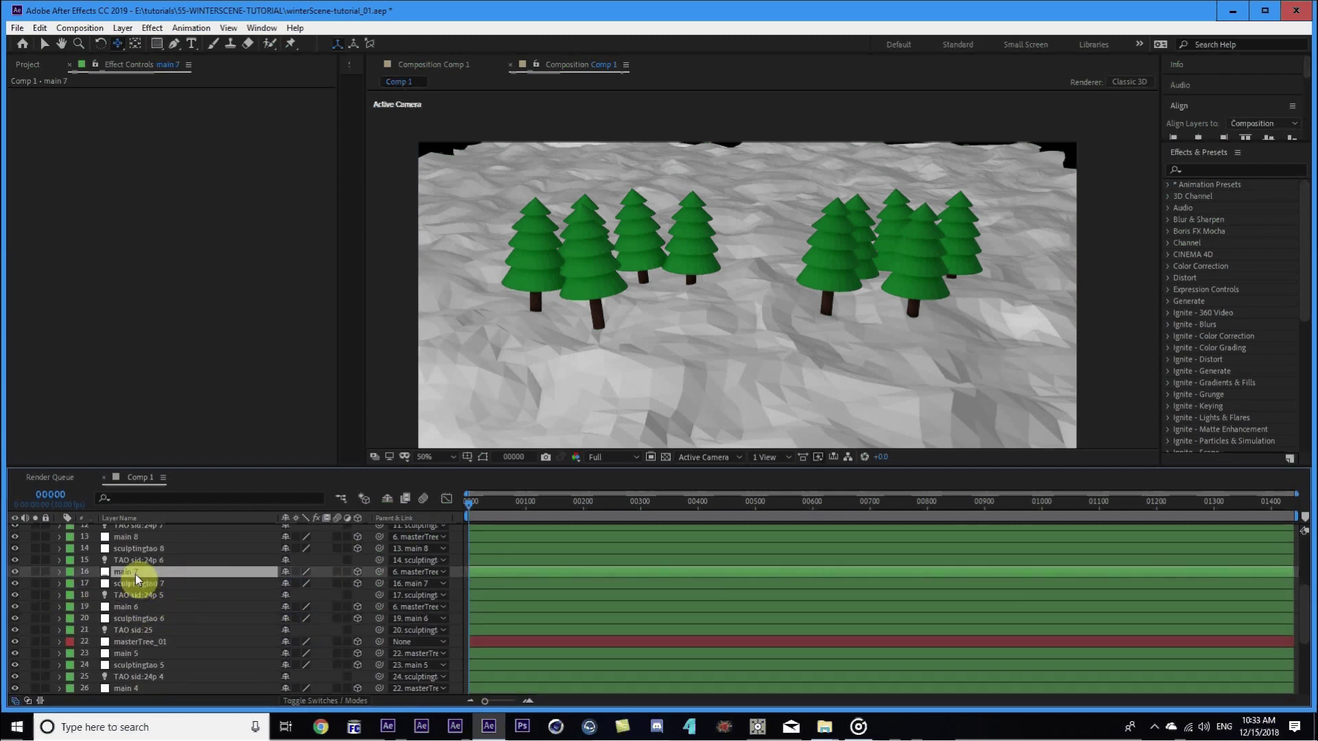
key("p")
left_click_drag(297, 589, 269, 588)
key("r")
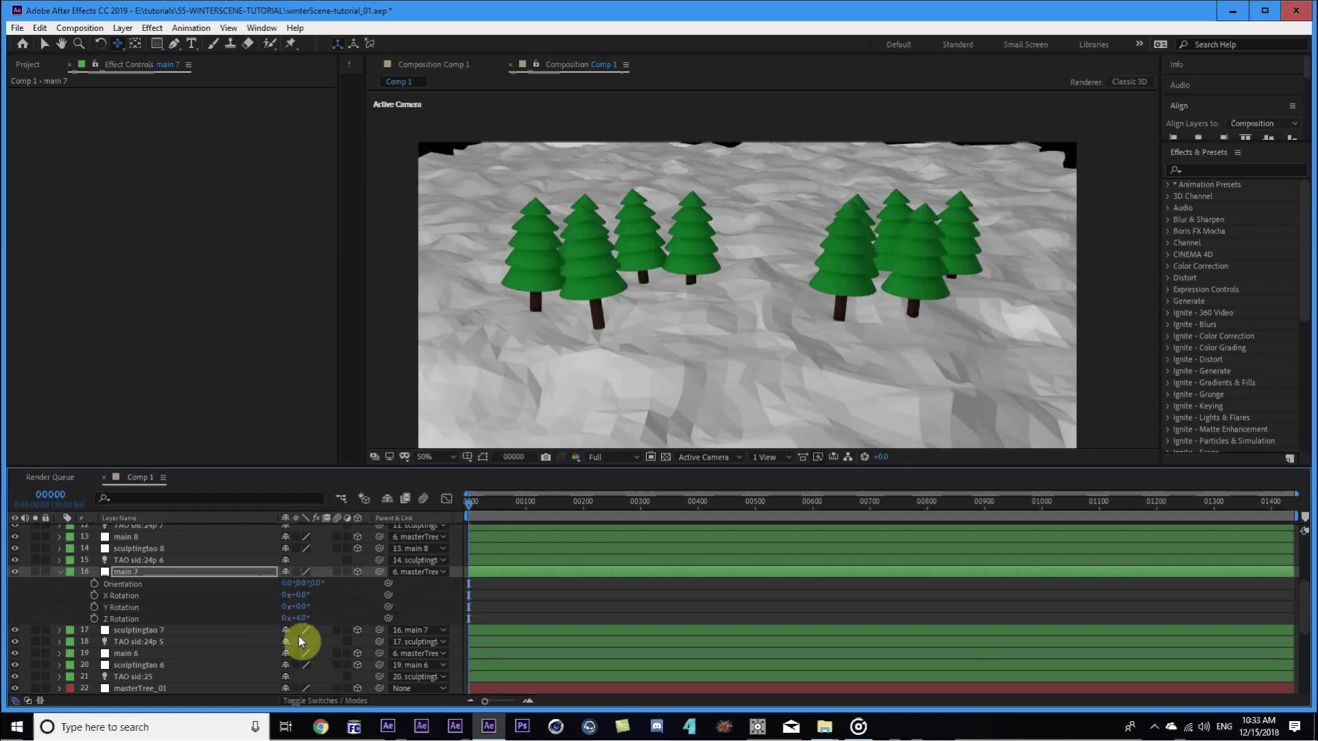
left_click(299, 619)
type("2")
key("Return")
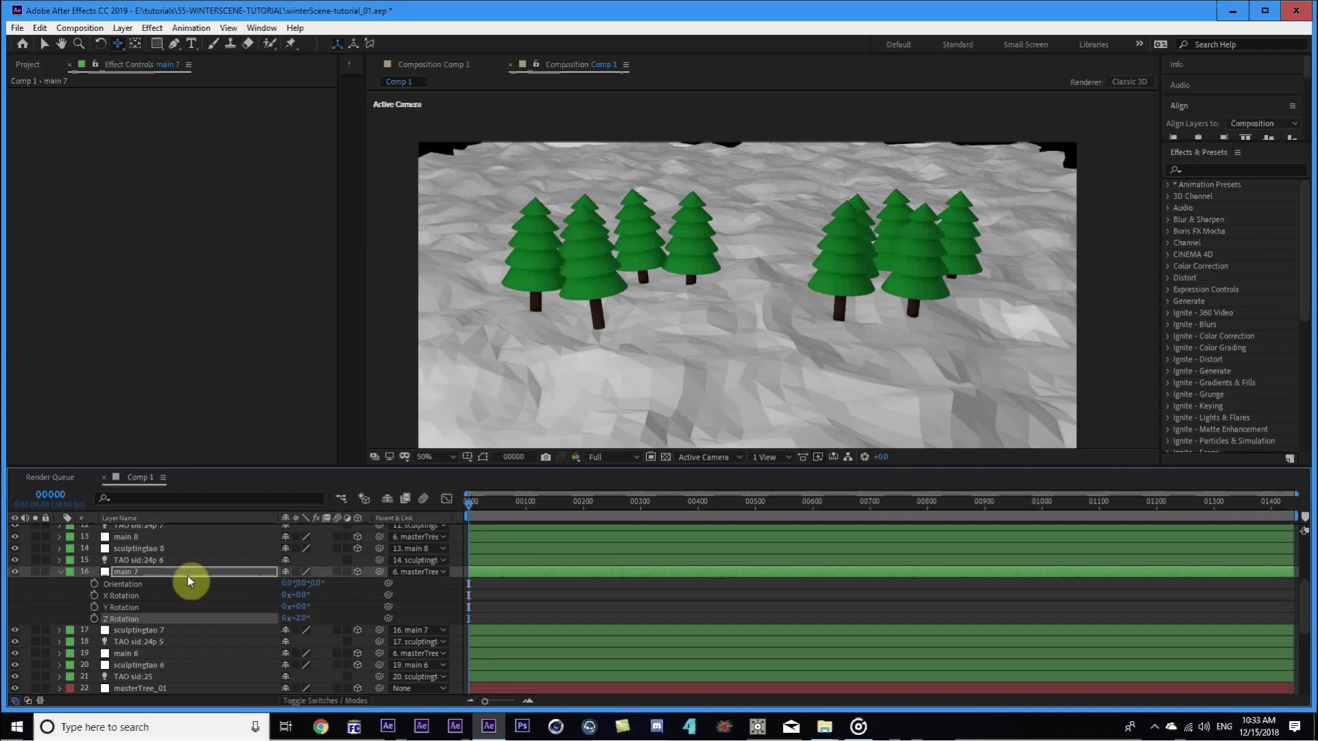
Adjust main 8's Z Rotation and move the tree to Position -182, 19, 372.
left_click(141, 537)
scroll(140, 554, "up", 1)
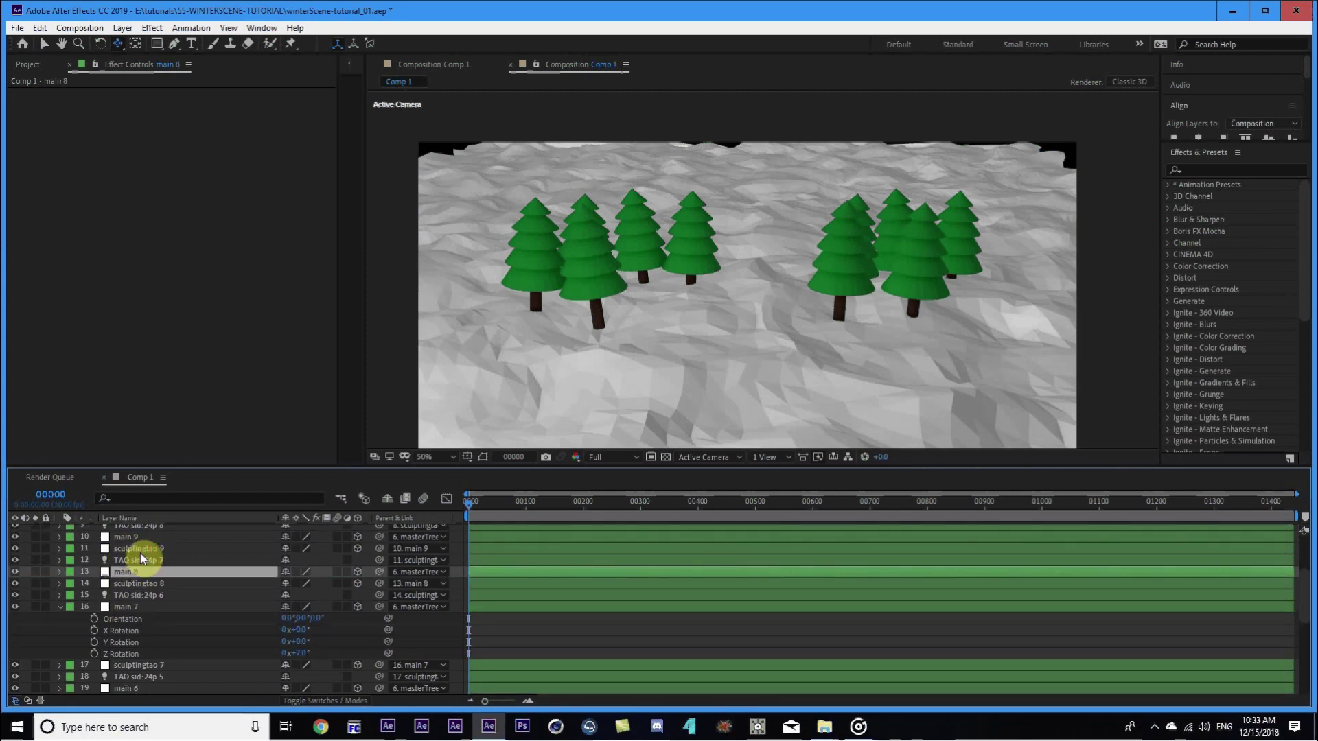
key("r")
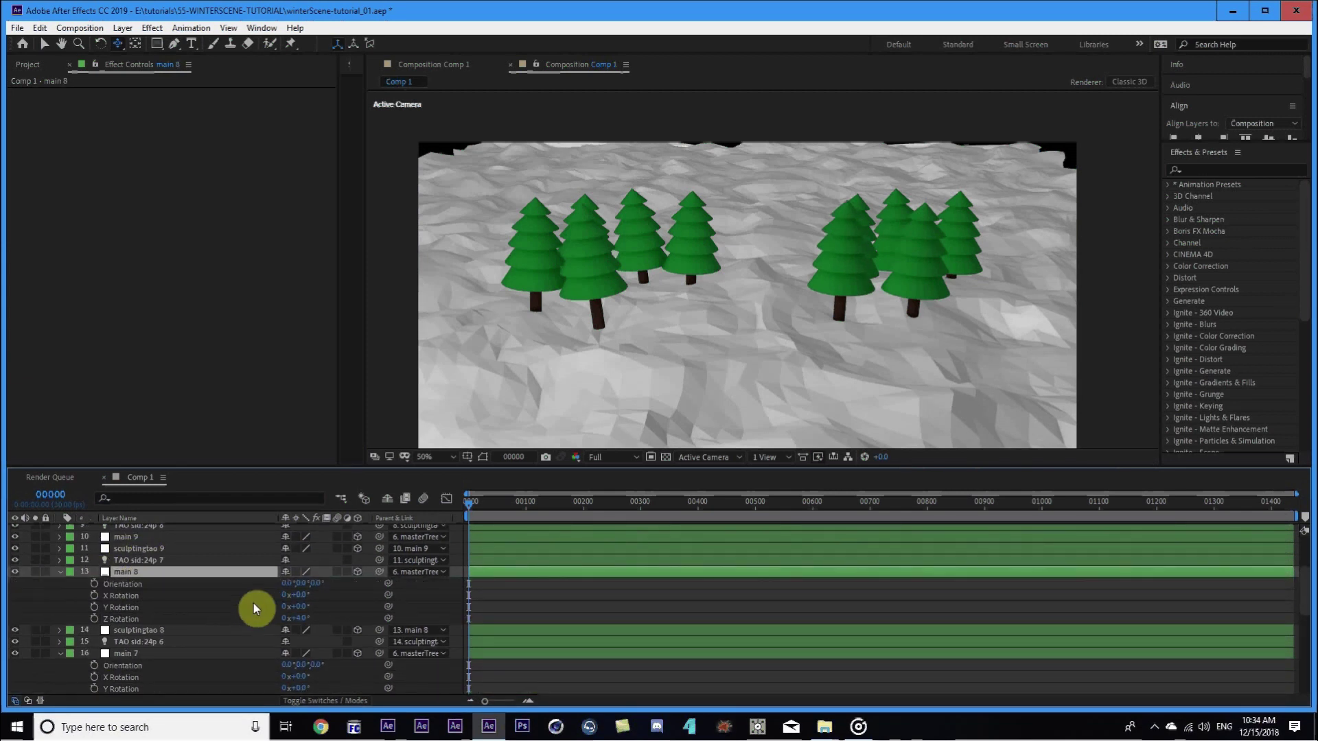
left_click(291, 617)
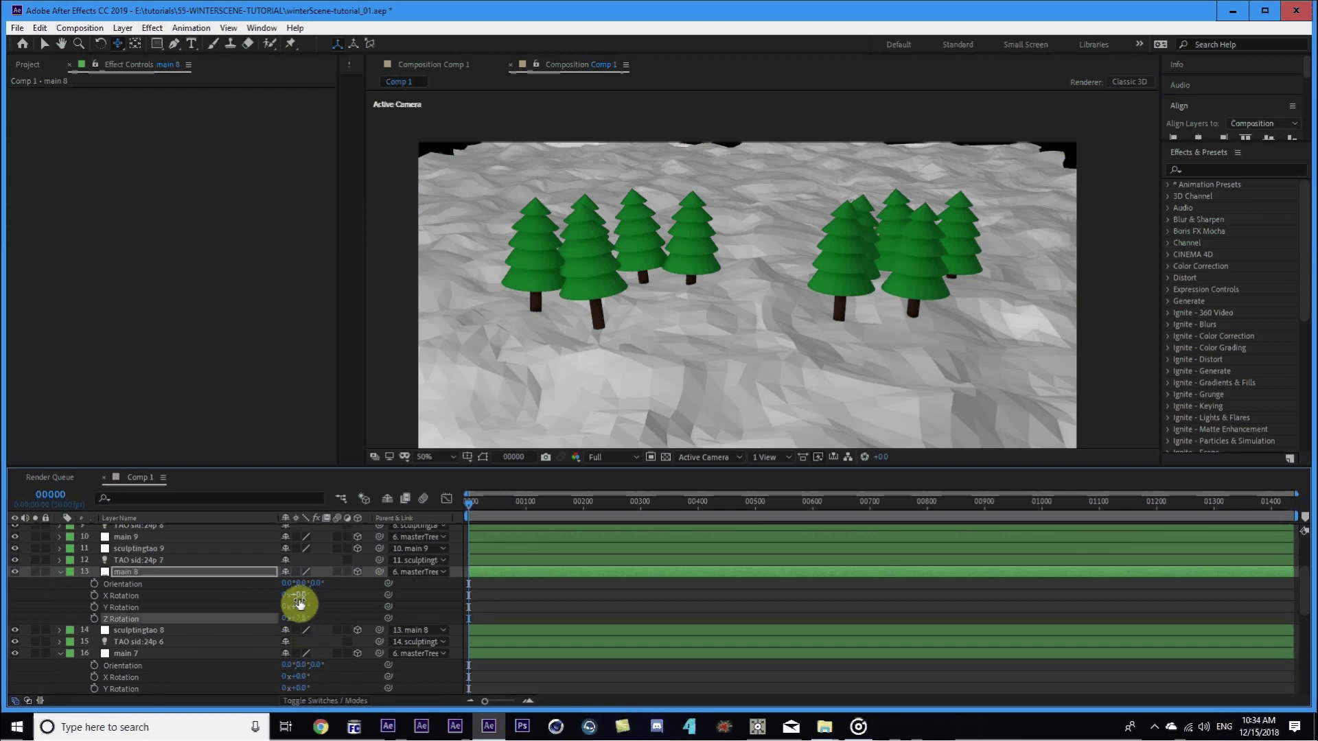
key("p")
left_click_drag(276, 584, 247, 589)
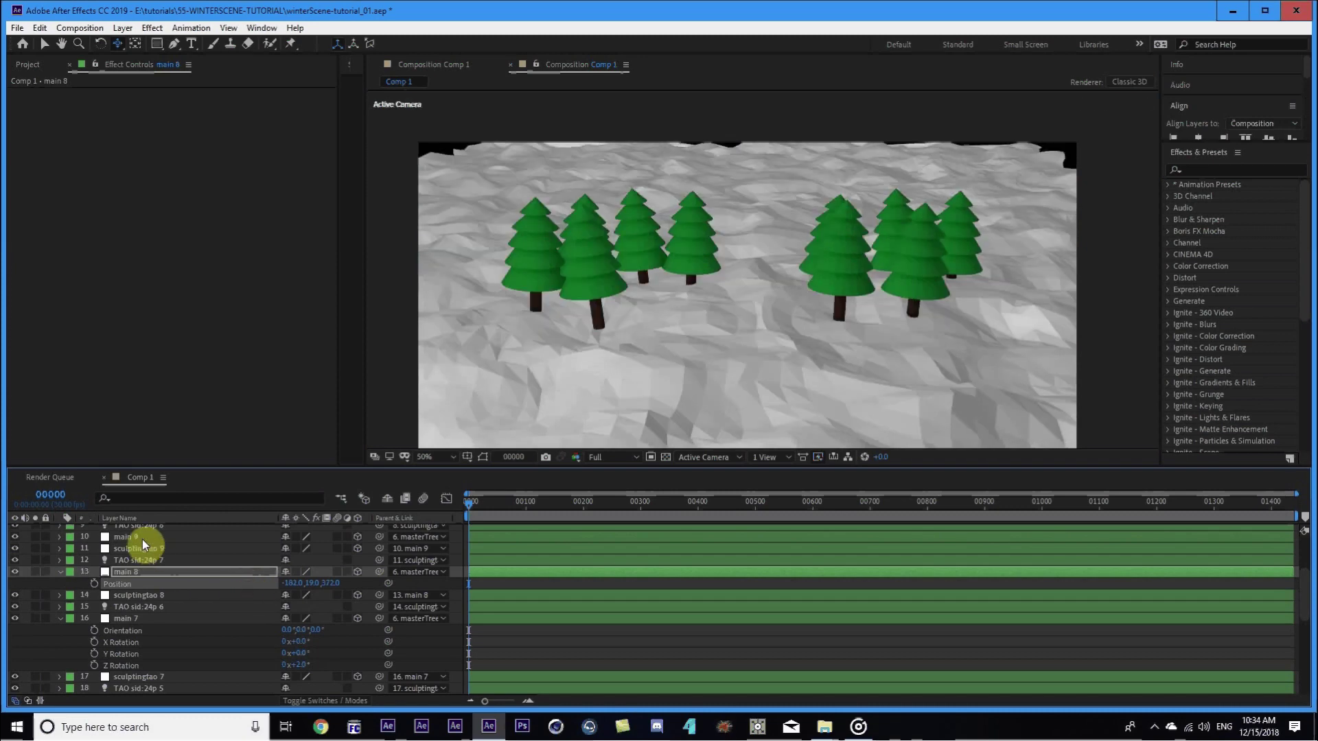
Move main 9 along X to Position 104, 19, 471.
left_click(142, 539)
key("p")
scroll(141, 577, "up", 3)
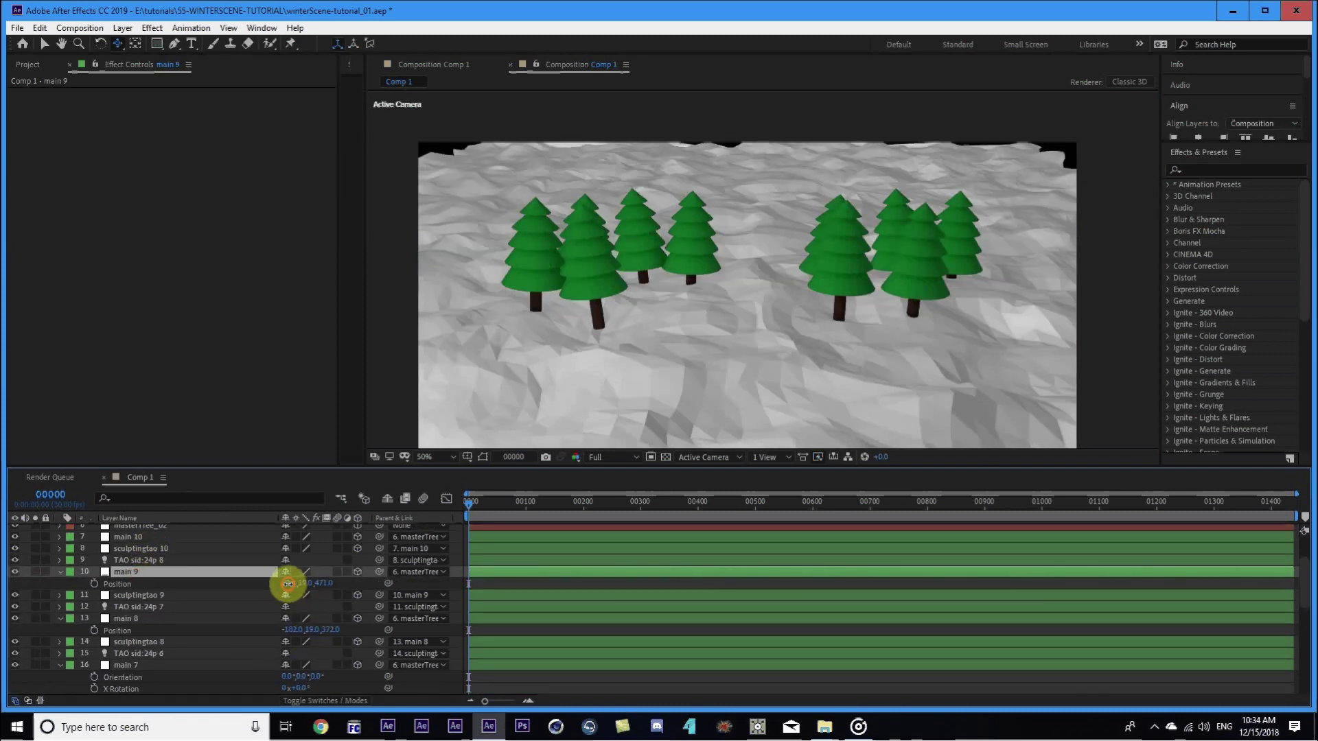
left_click_drag(294, 582, 313, 587)
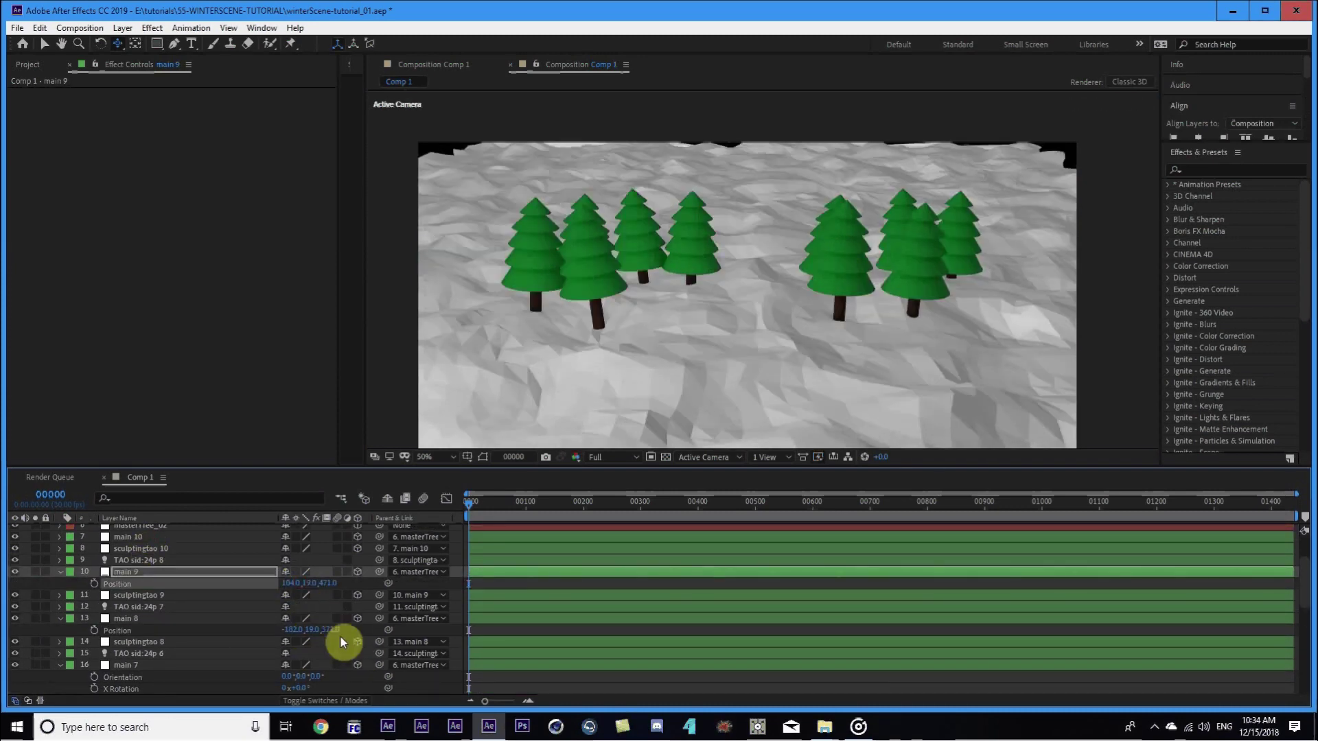
Try a Z Rotation of 2° on main 9.
key("r")
left_click(302, 619)
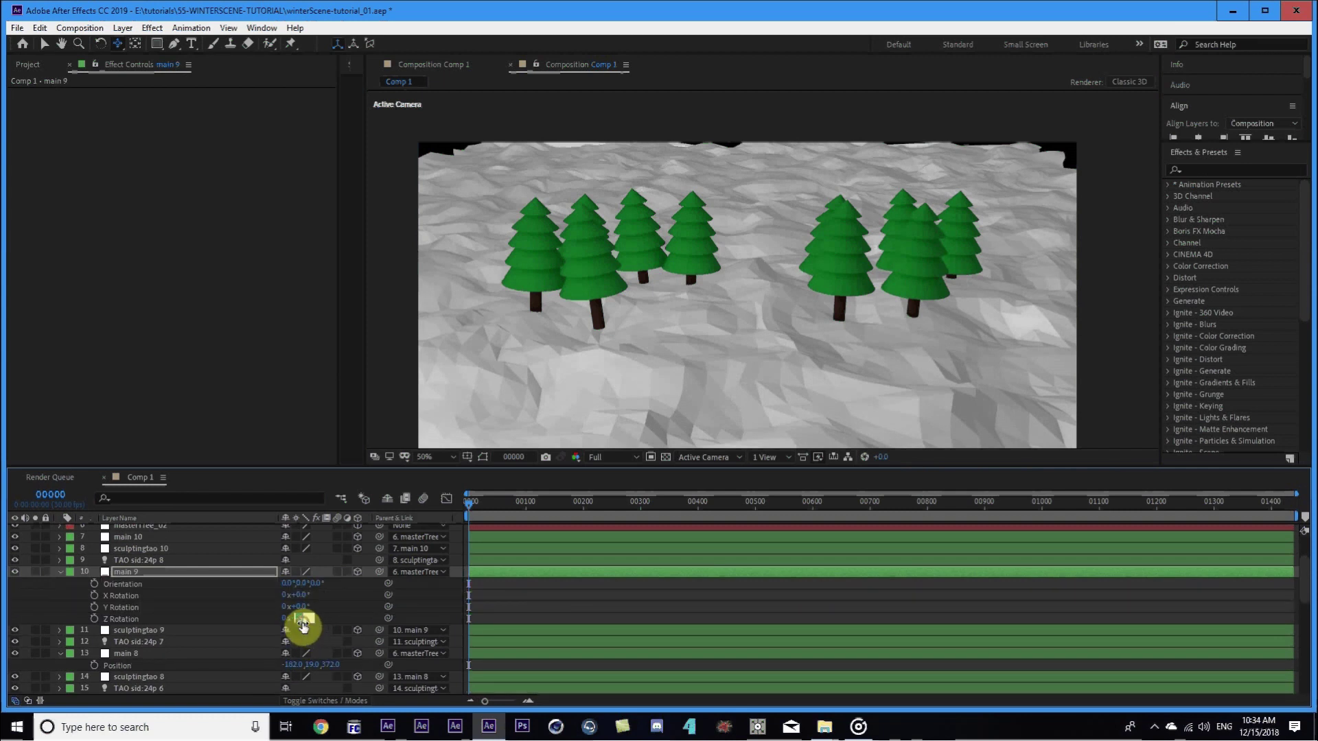
type("2")
left_click(303, 621)
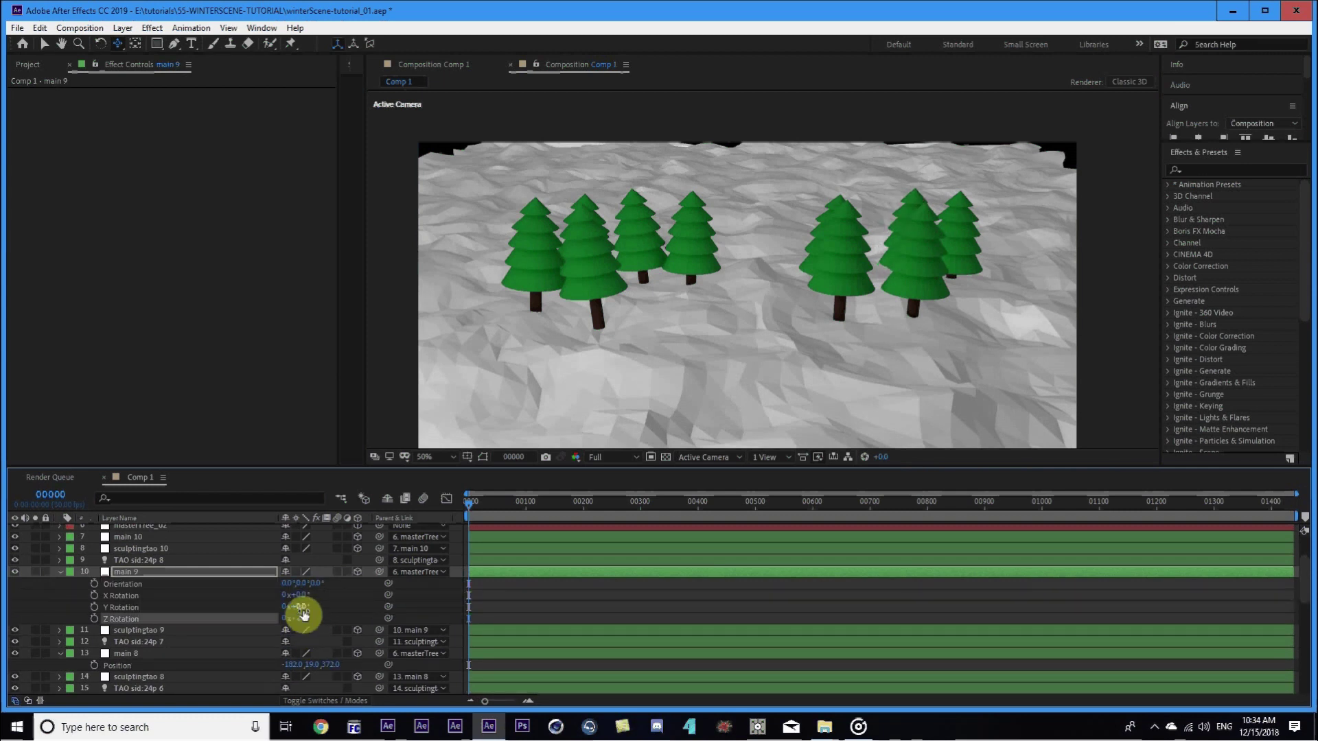
Collapse the expanded transform properties of main 9, main 8 and main 7.
left_click(59, 572)
left_click(59, 606)
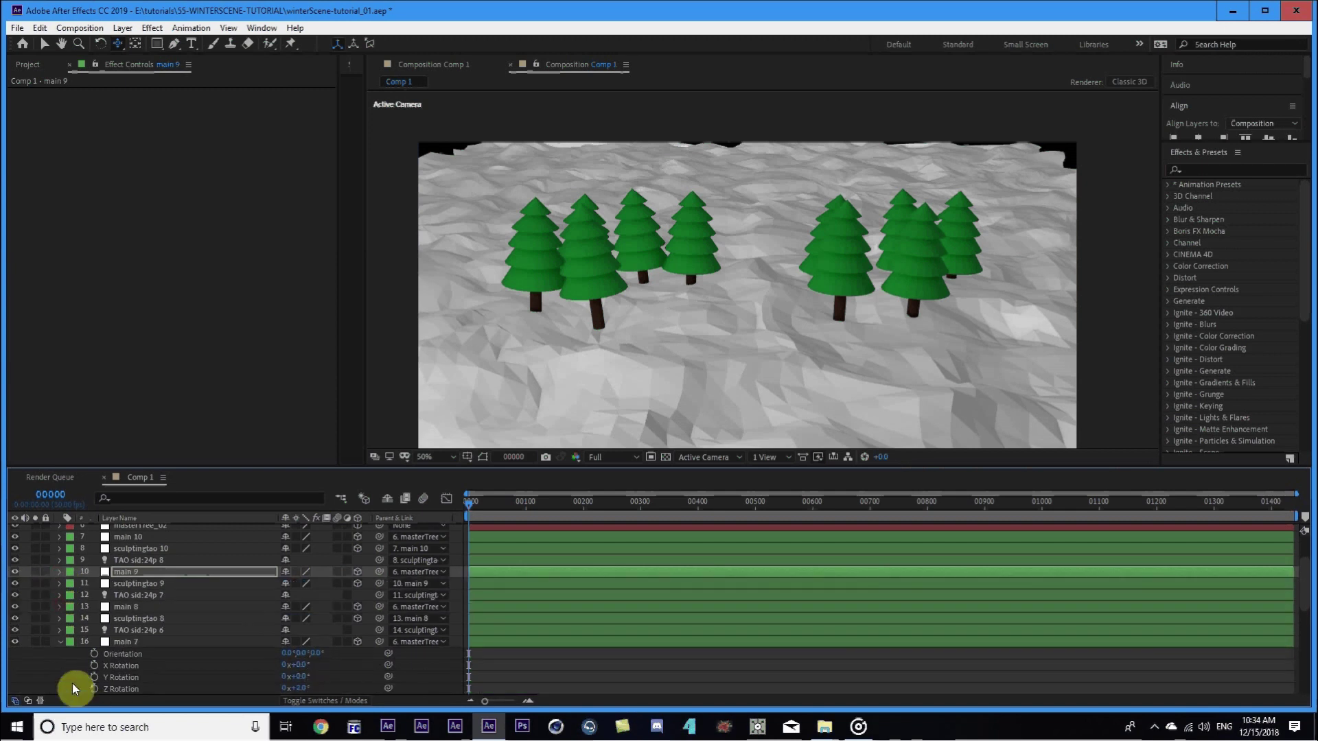
left_click(60, 642)
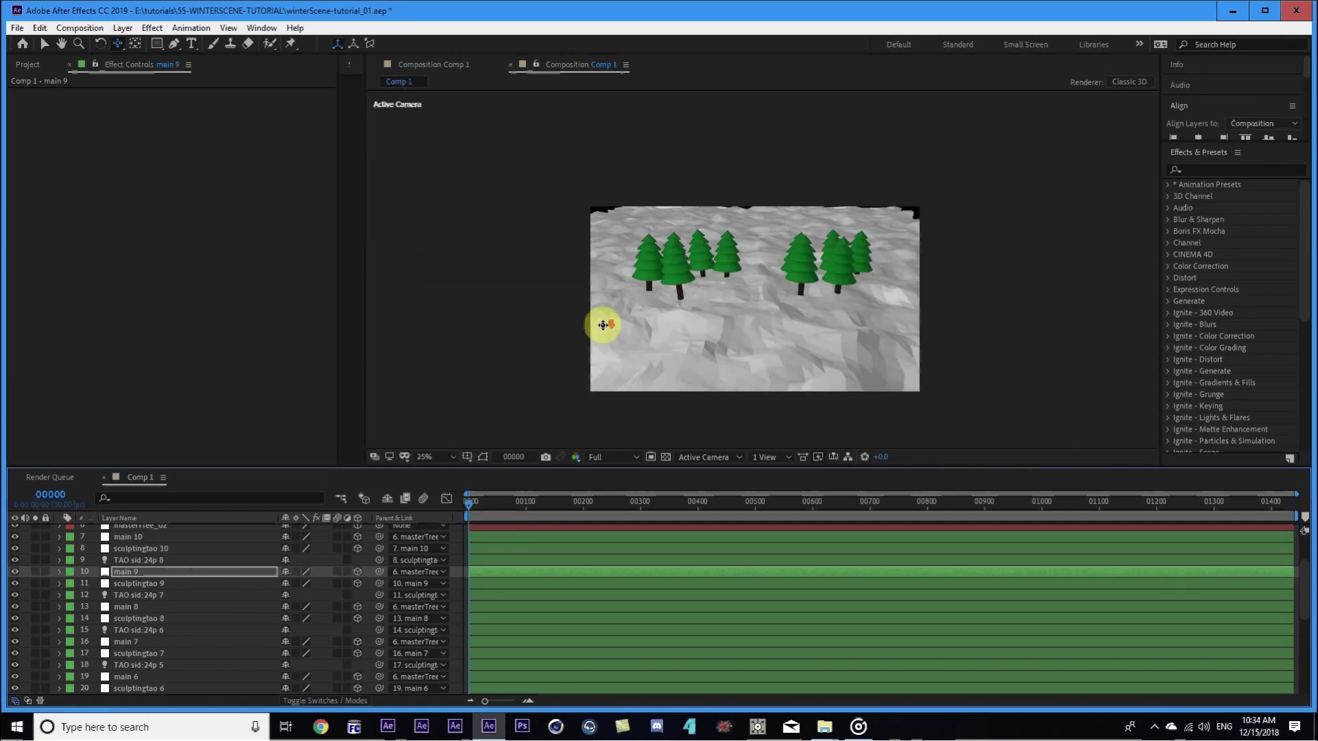
Orbit Camera 1 down to a low angle with the snowy horizon crossing behind the upper part of the trees.
scroll(172, 555, "up", 2)
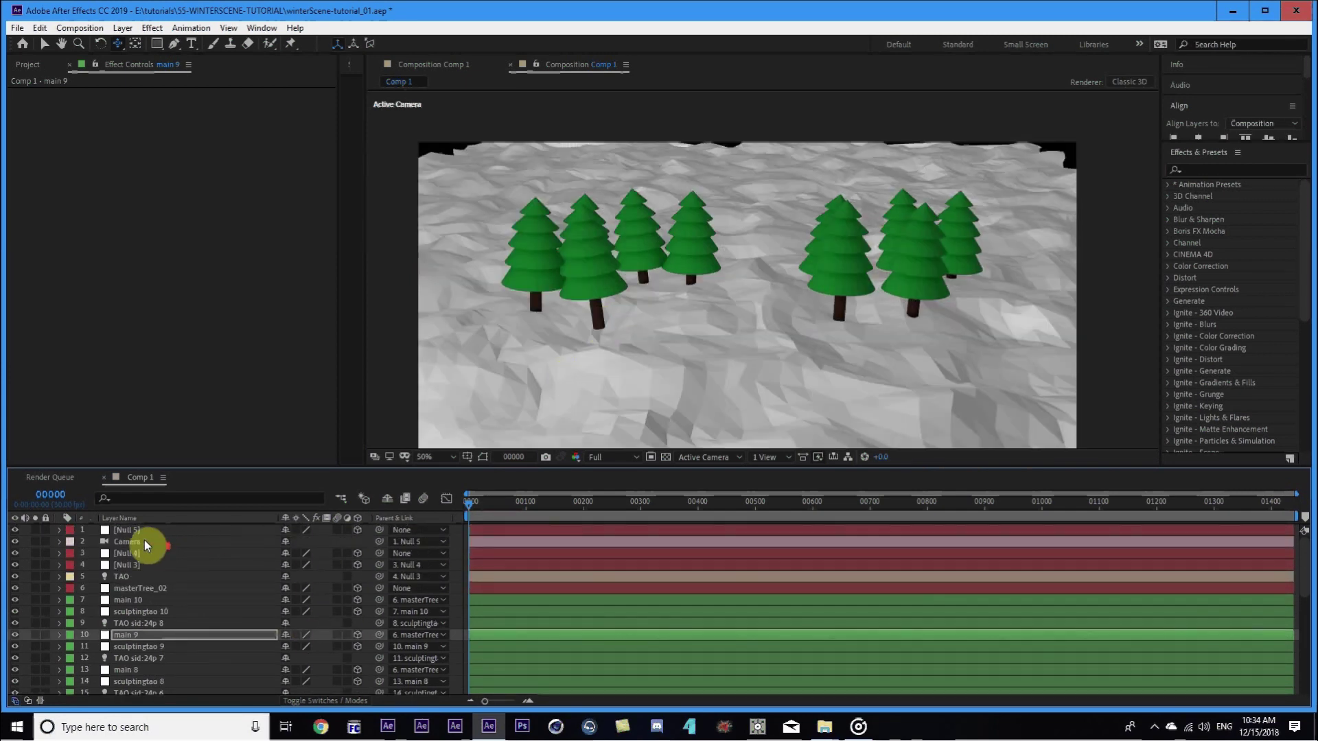
left_click(143, 542)
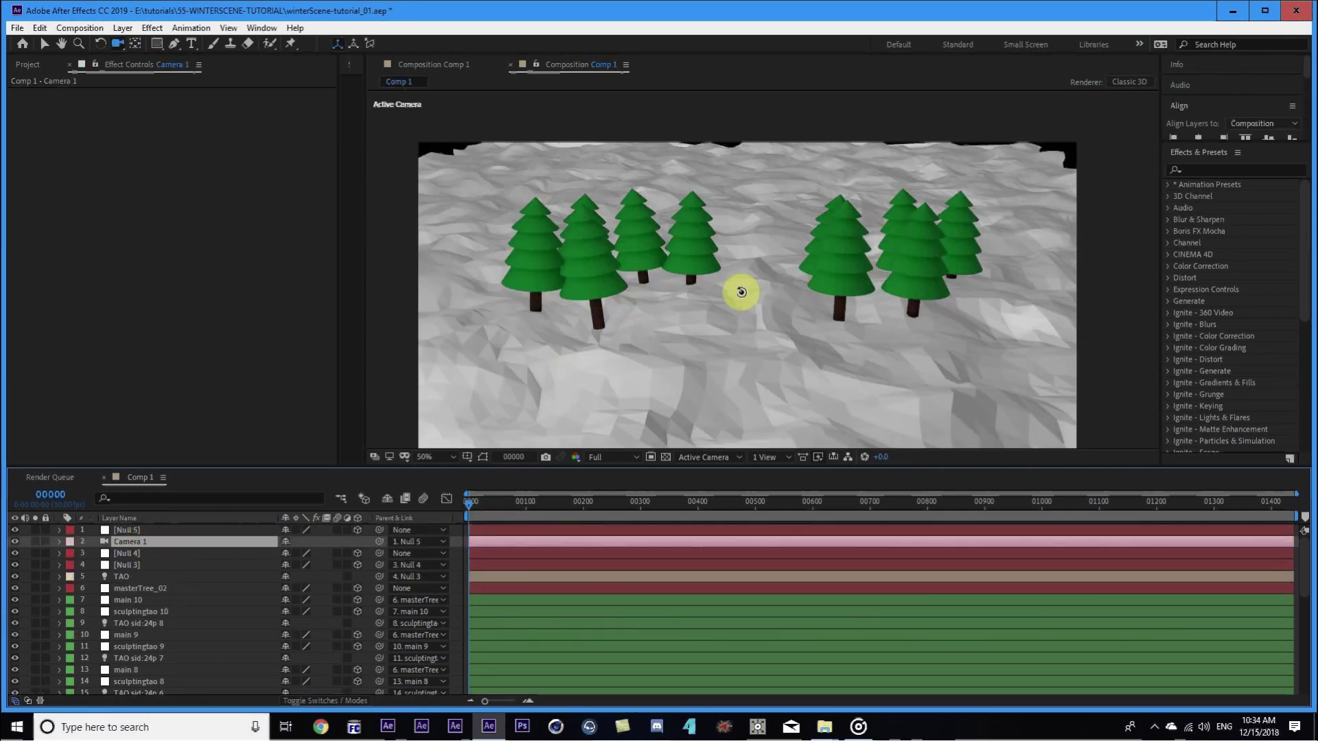
key("c")
left_click_drag(757, 324, 749, 307)
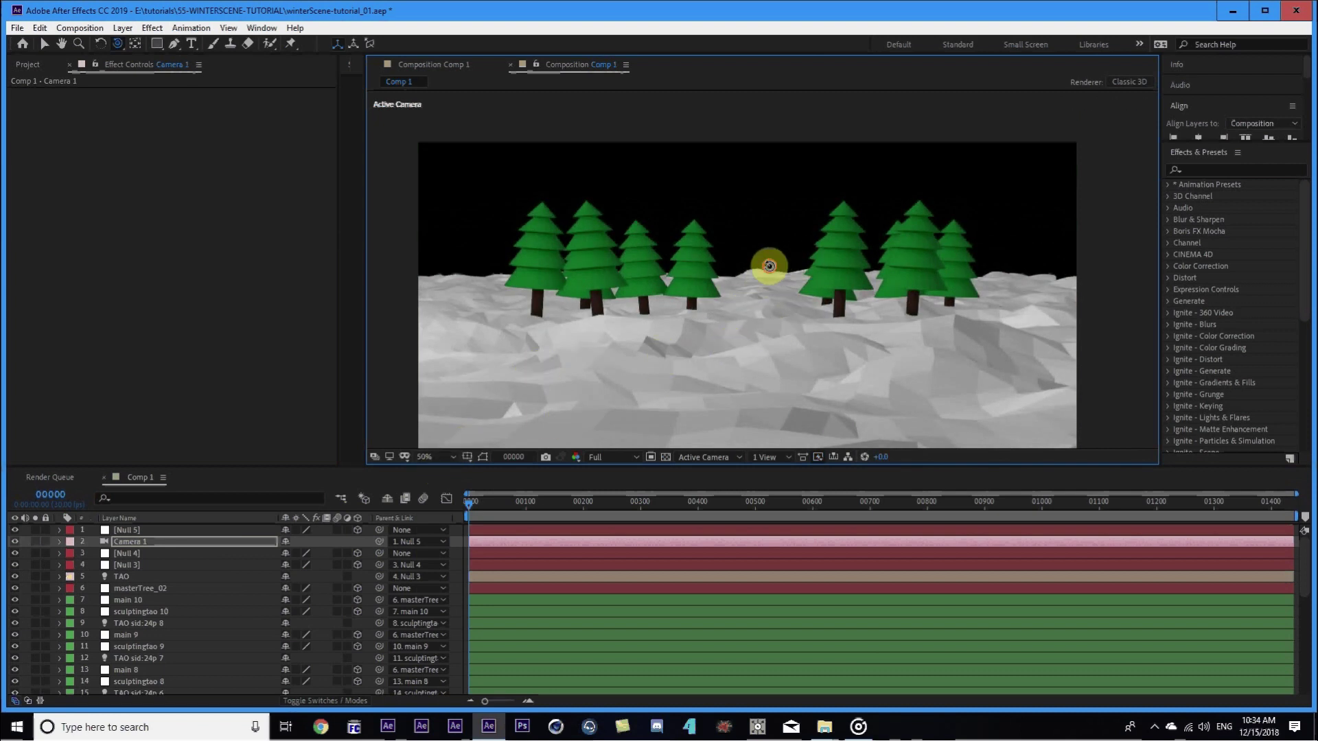
left_click_drag(771, 265, 770, 272)
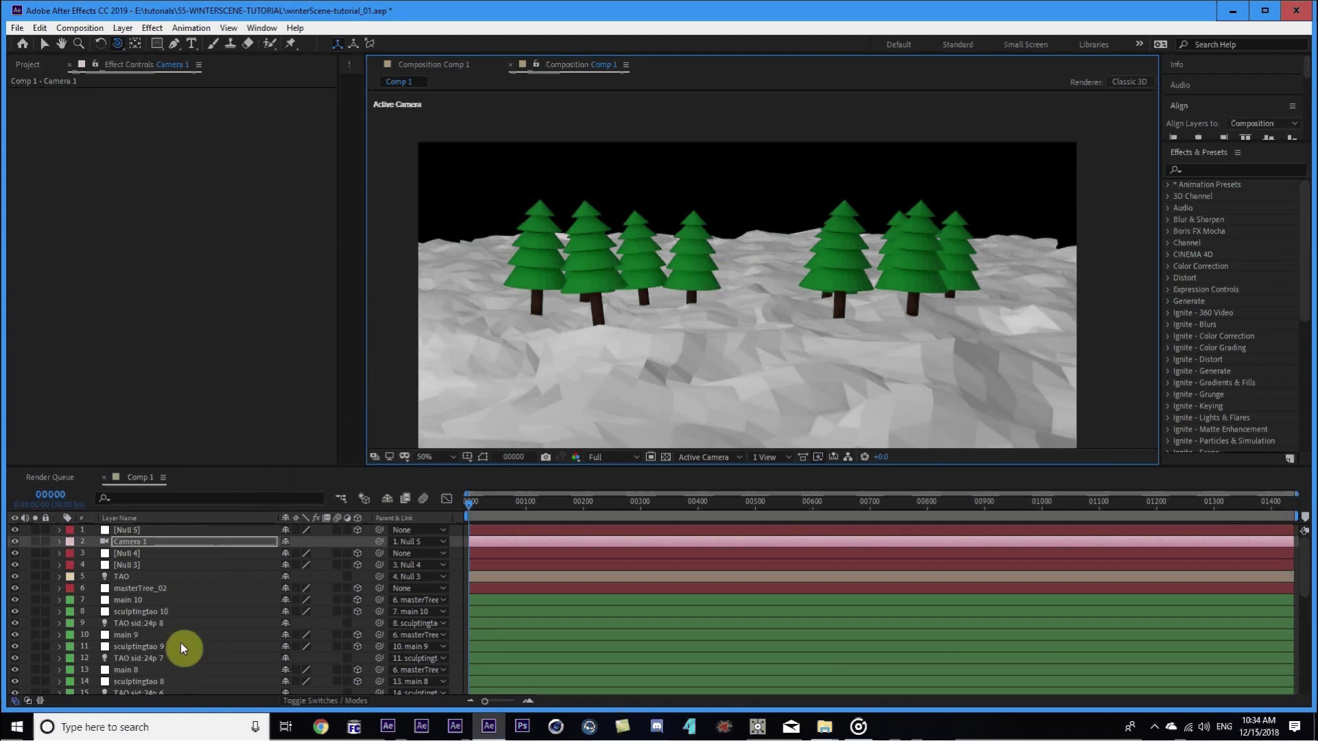
Identify the terrain's TAO light by toggling its visibility and rename it as TAO rep:0.
scroll(235, 612, "down", 1)
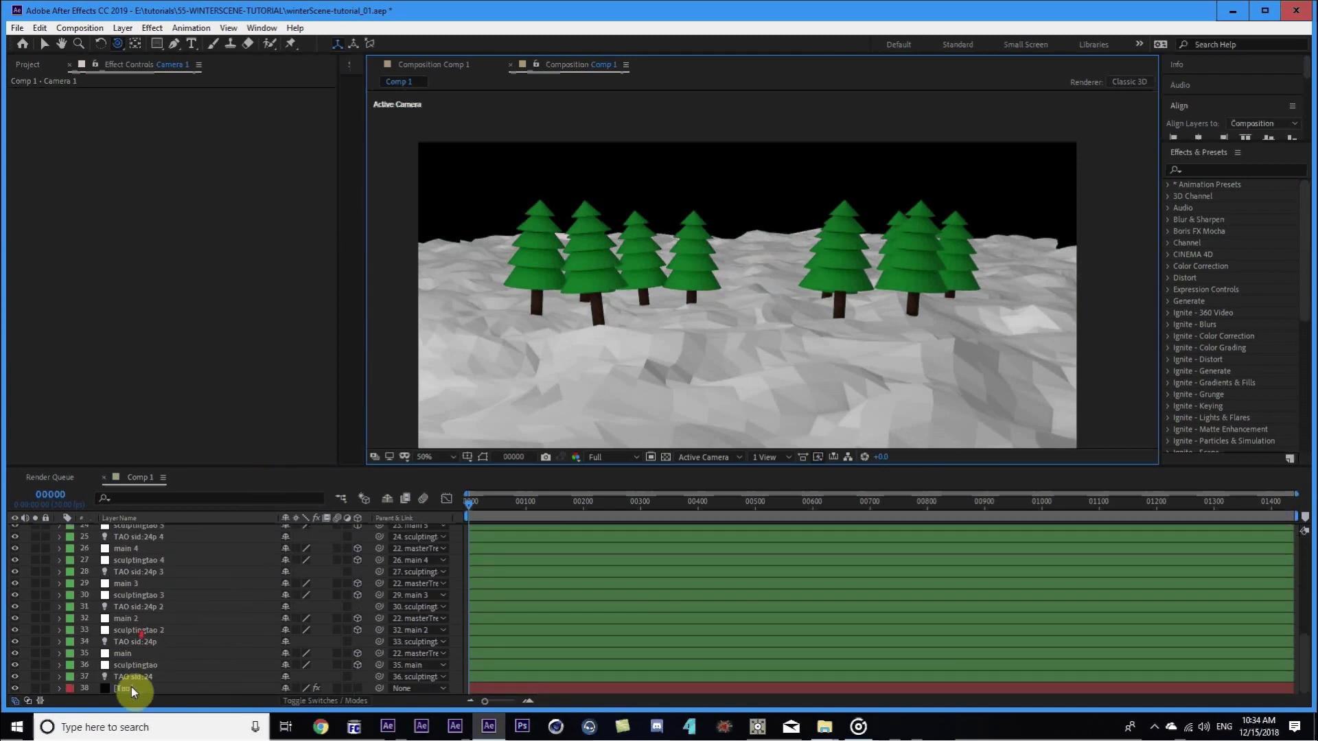
left_click(131, 688)
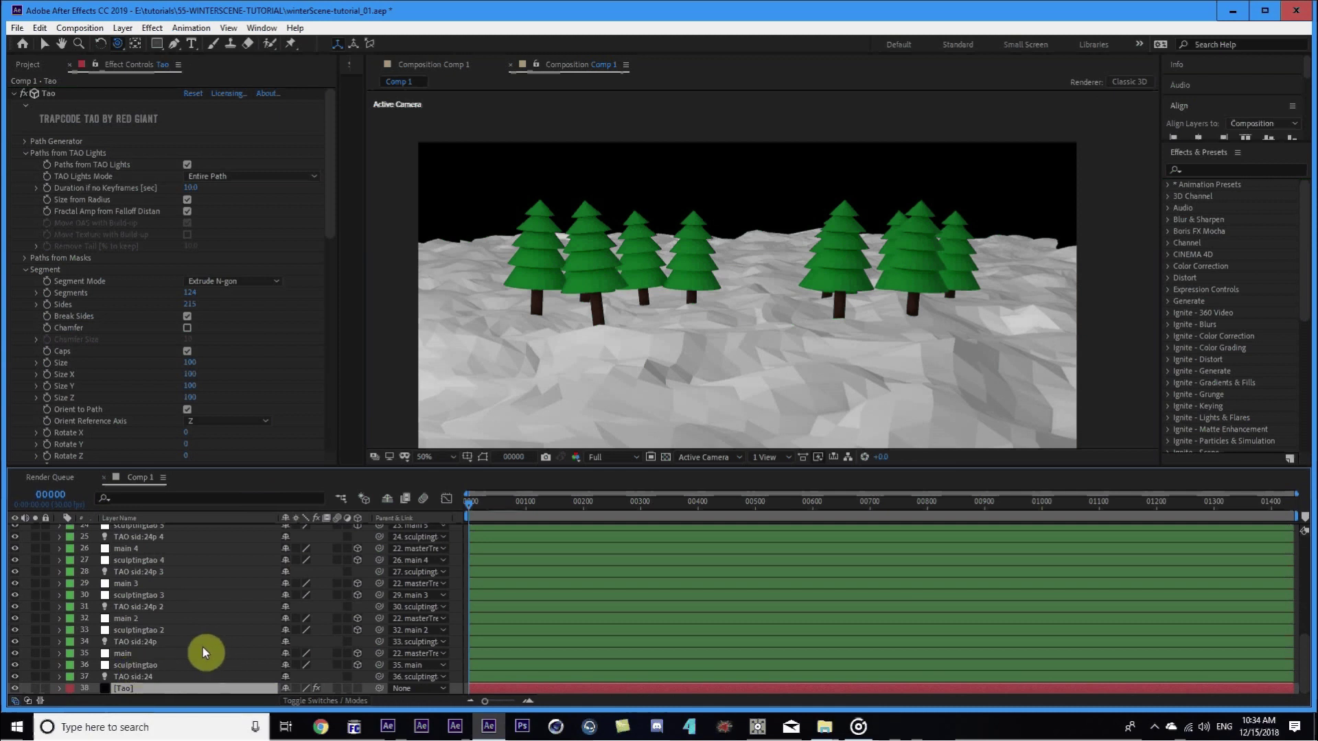
scroll(199, 648, "up", 8)
left_click(137, 581)
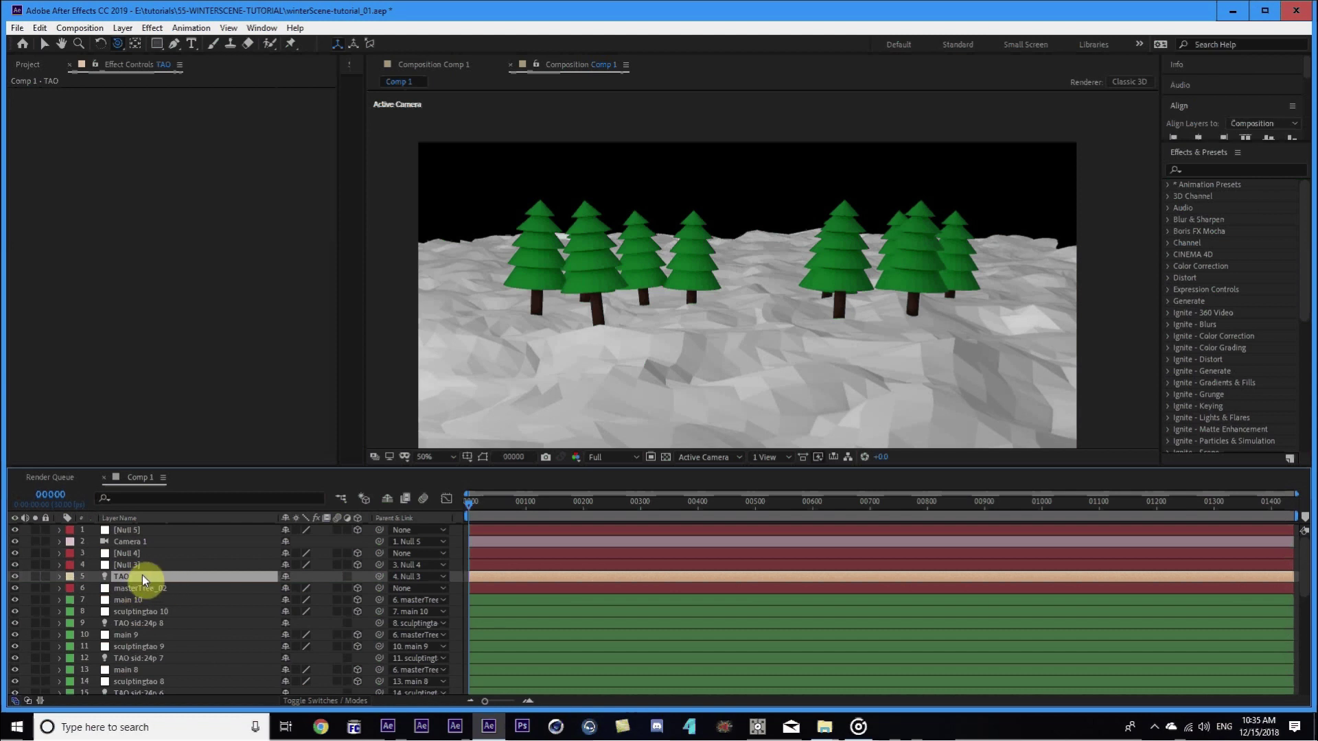
left_click(15, 576)
left_click(15, 577)
key("Return")
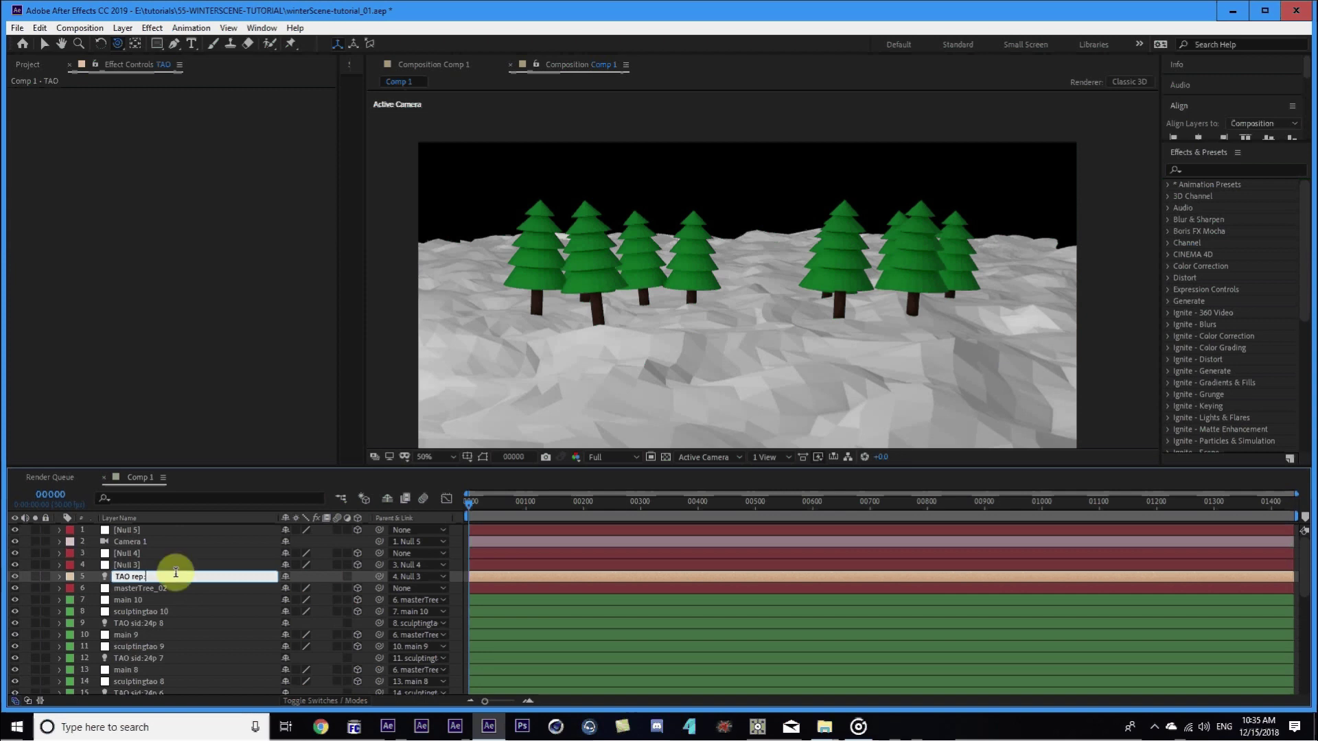
key("Return")
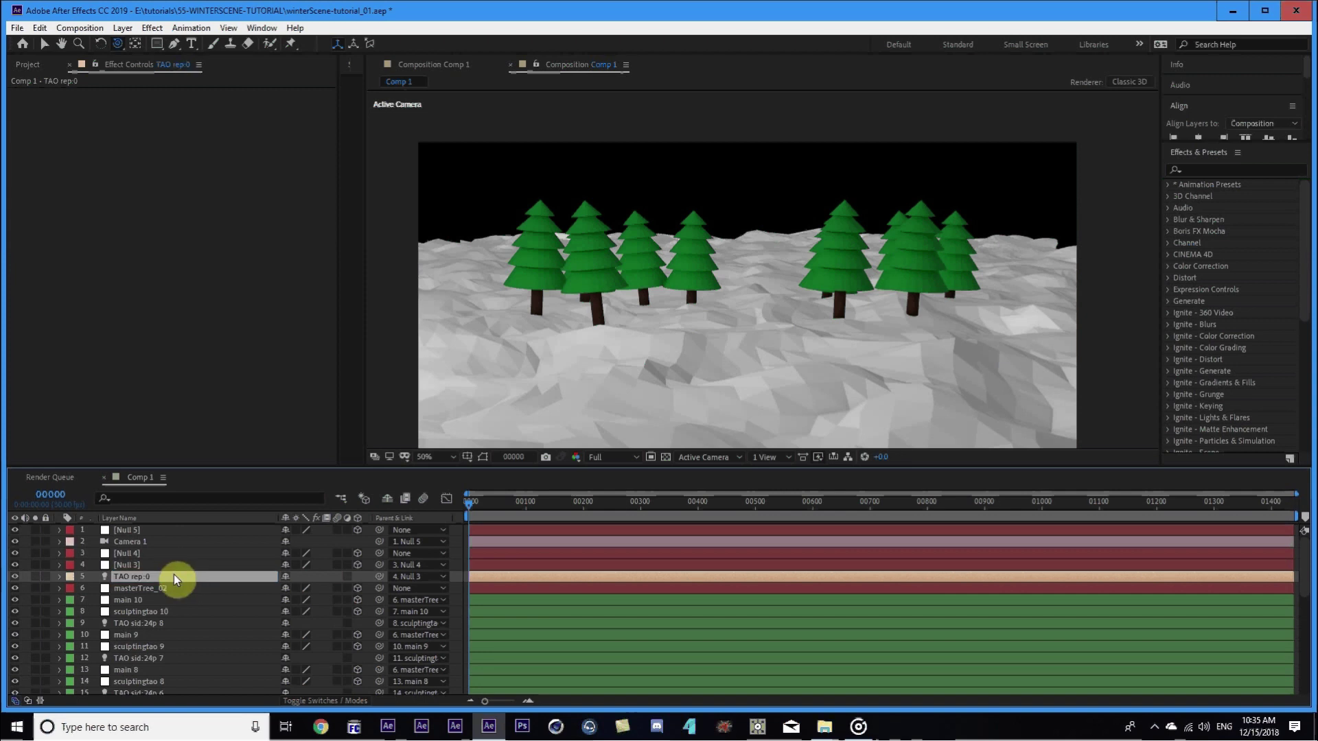
Collapse the Tao effect's Segment and Fractal Displacement settings and expand the First Repeater under Repeat Paths.
scroll(153, 604, "down", 4)
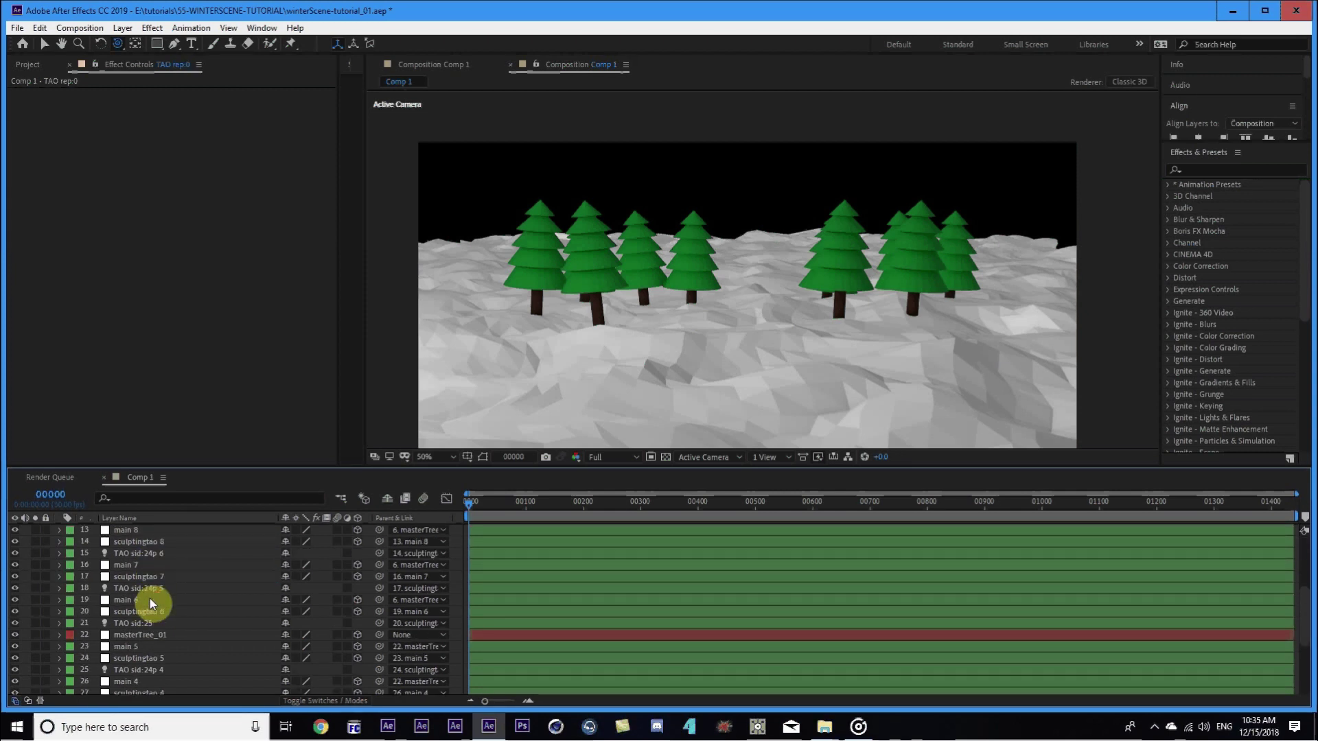
scroll(149, 598, "down", 4)
left_click(129, 687)
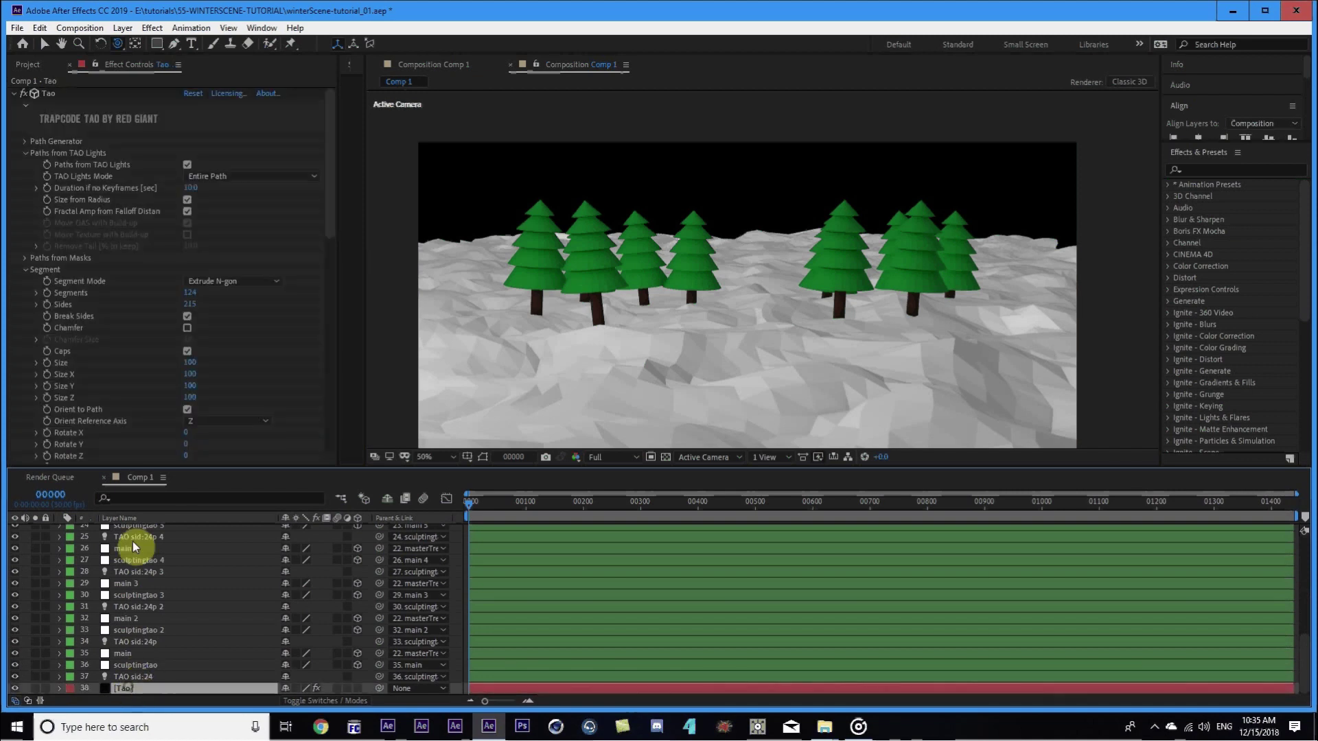
left_click(25, 269)
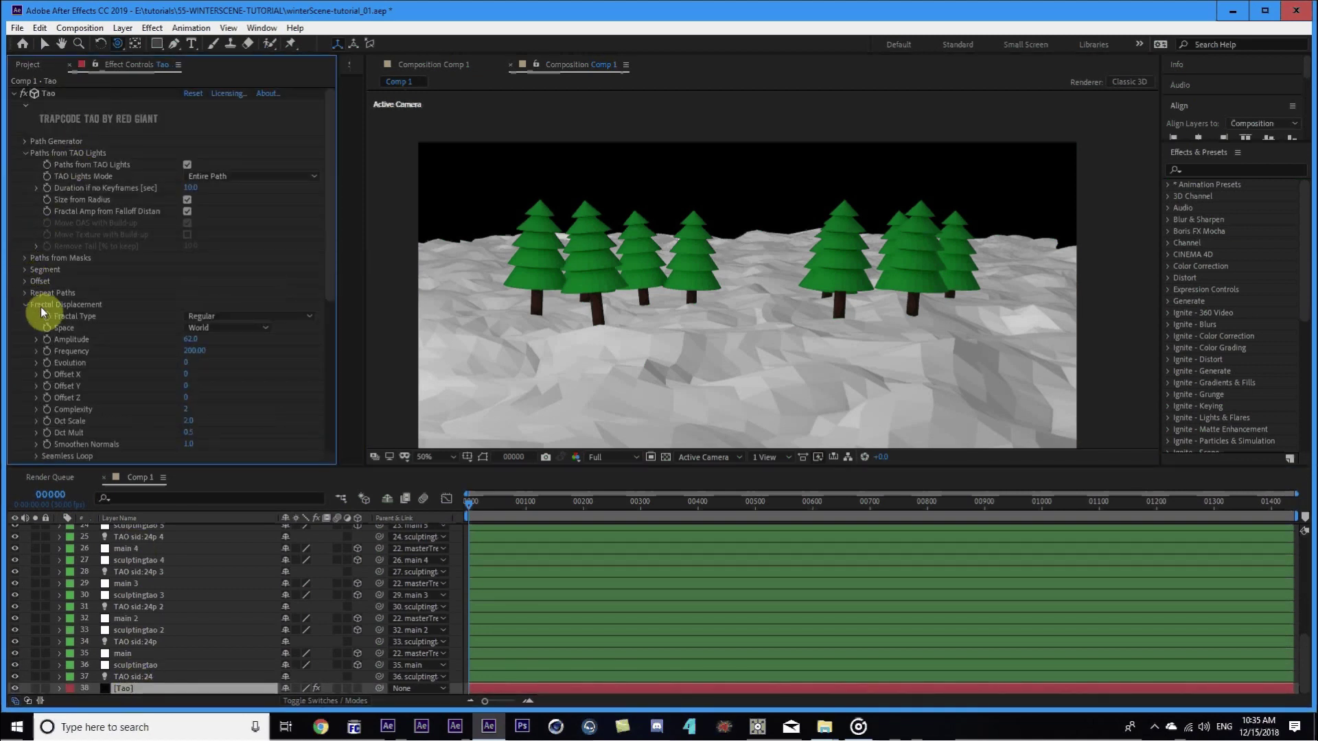
left_click(26, 304)
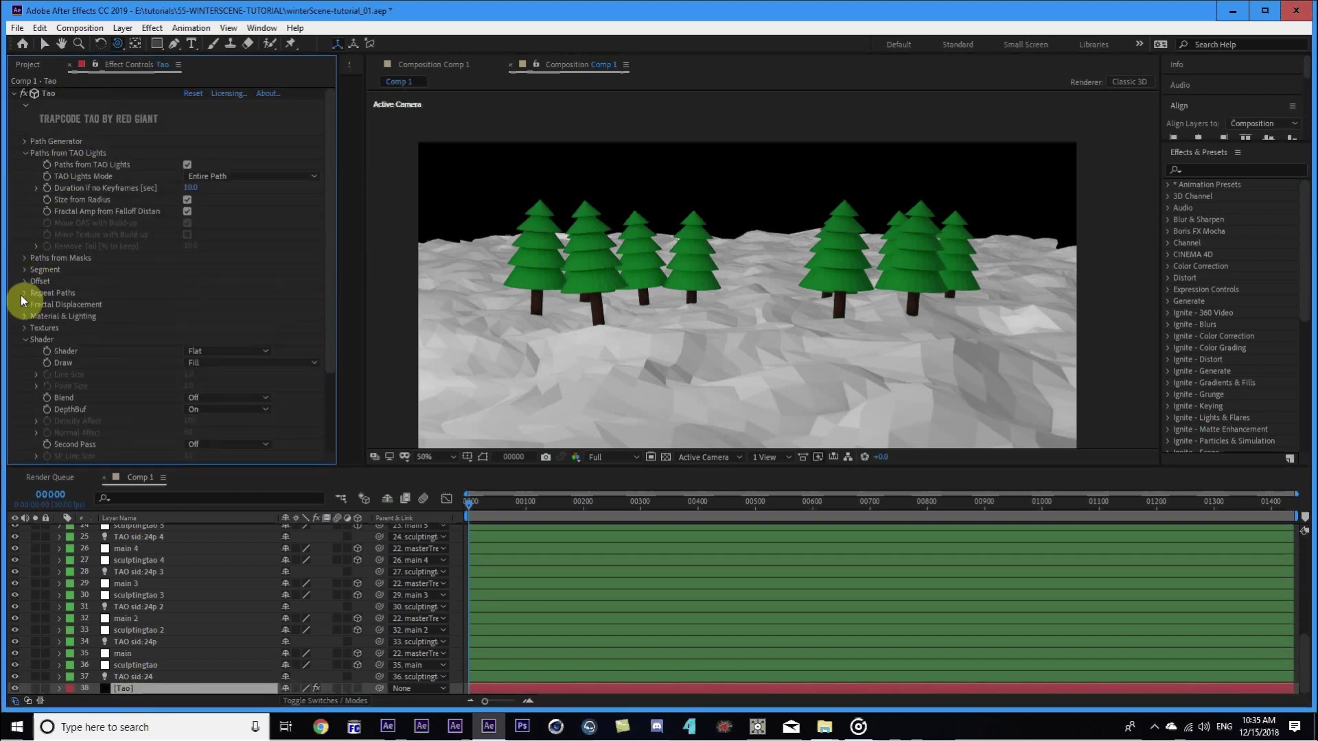
left_click(24, 294)
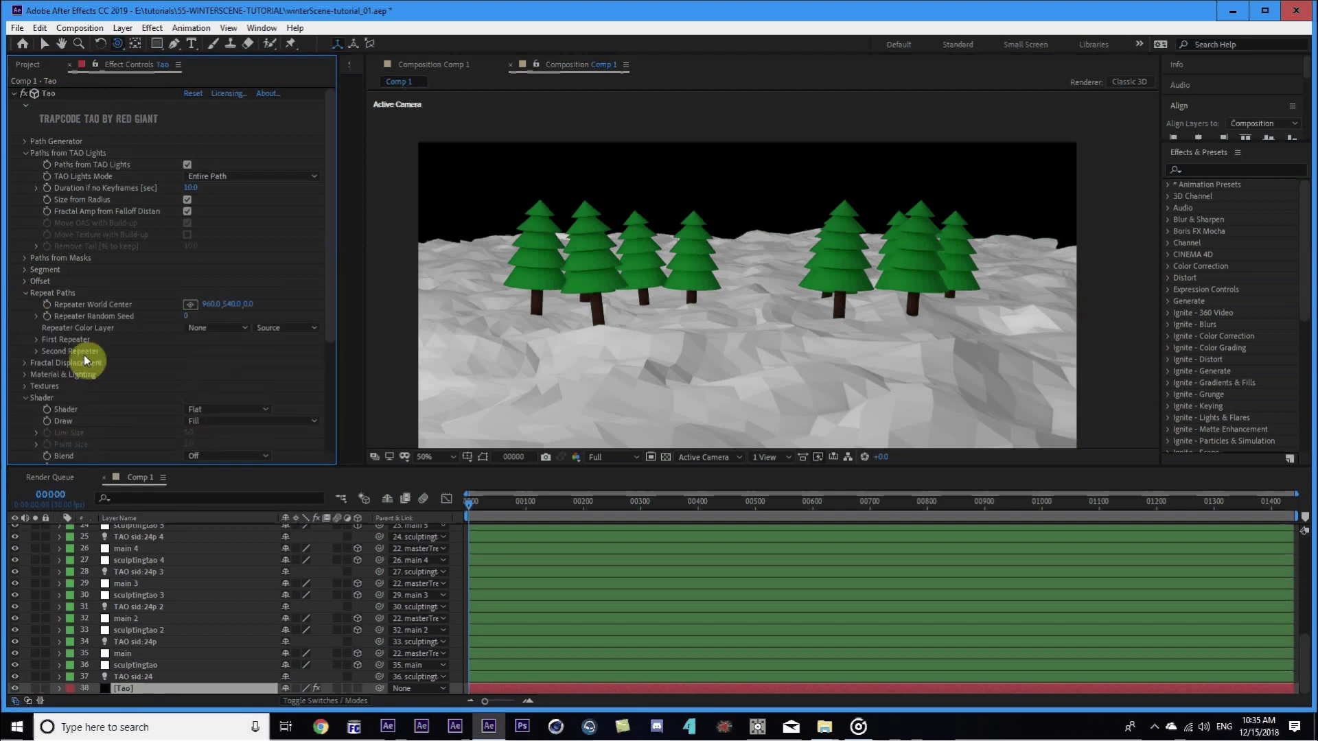
left_click(36, 339)
scroll(135, 312, "down", 5)
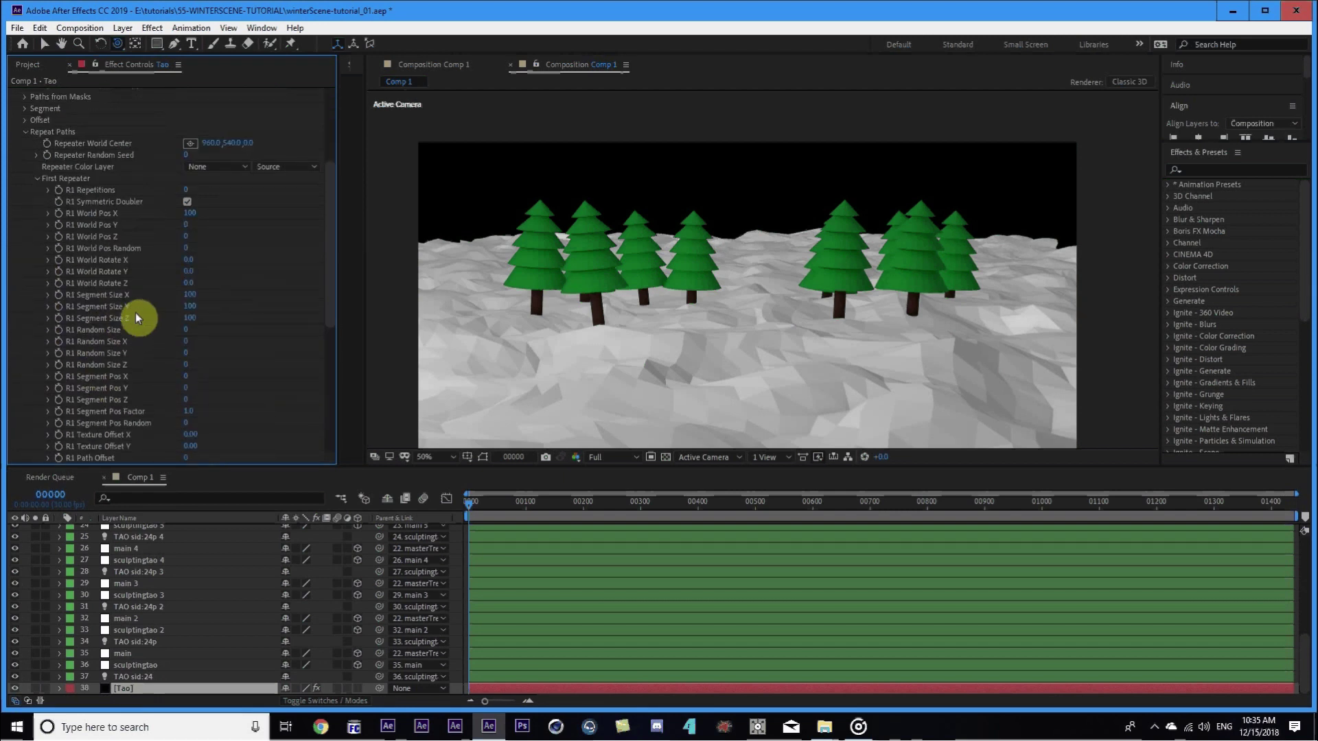
Set the first repeater's R1 Repetitions to 1 and its R1 World Pos X to 0.
left_click(185, 193)
type("1")
key("Return")
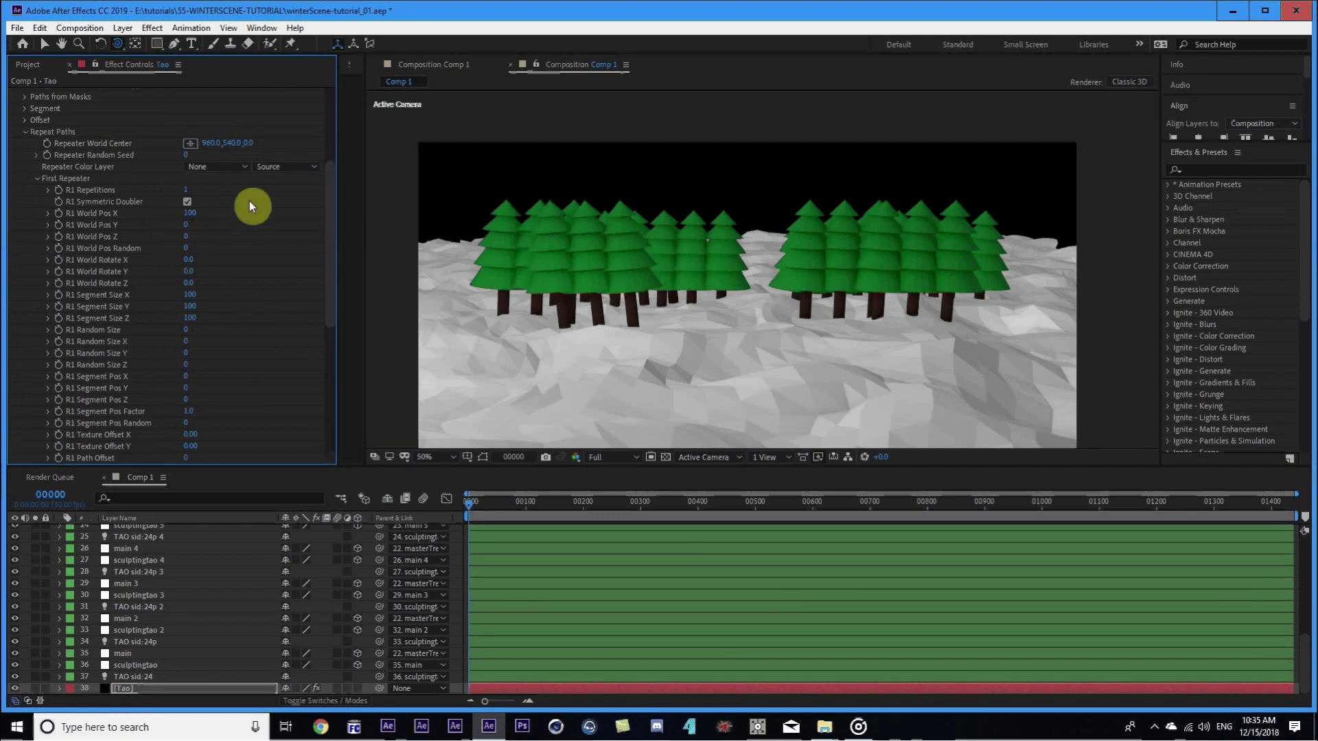
left_click(185, 213)
type("0")
key("Return")
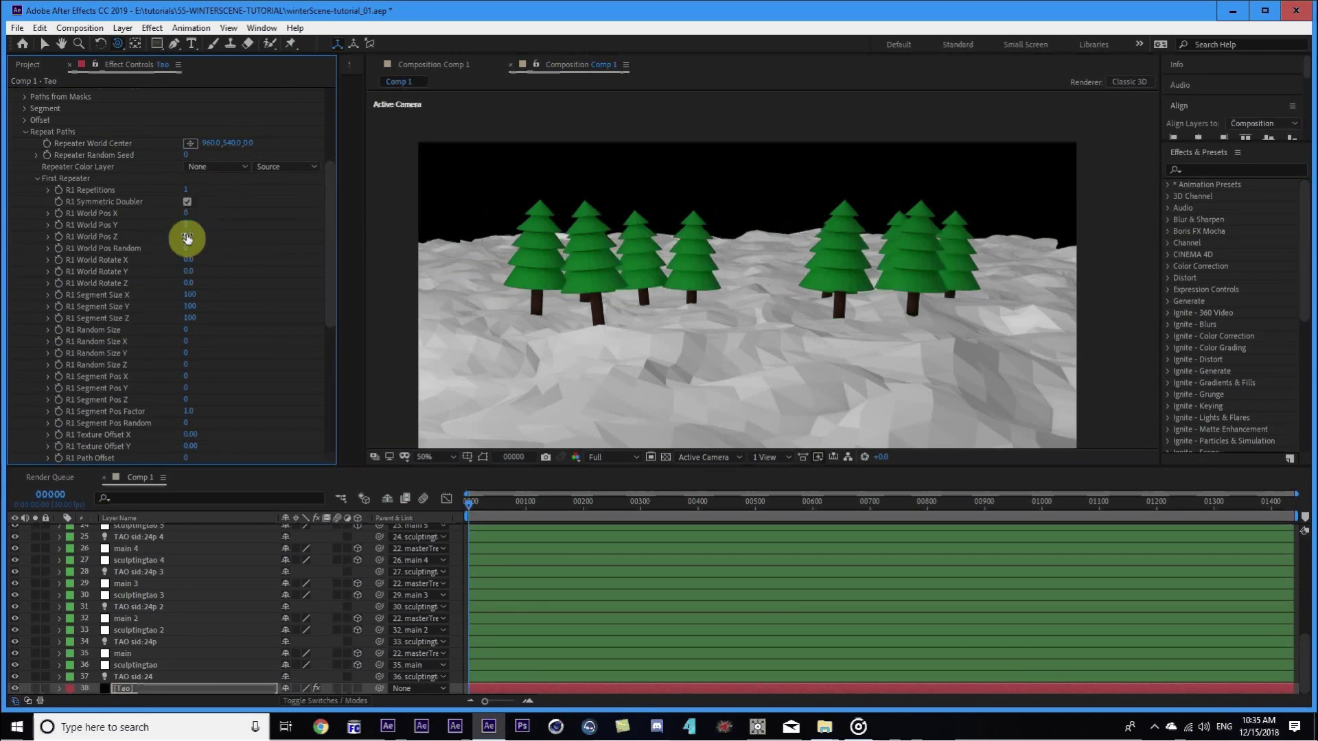
Spread the repeated trees along the depth axis by setting R1 World Pos Z to 1000.
left_click_drag(186, 237, 709, 244)
left_click(194, 238)
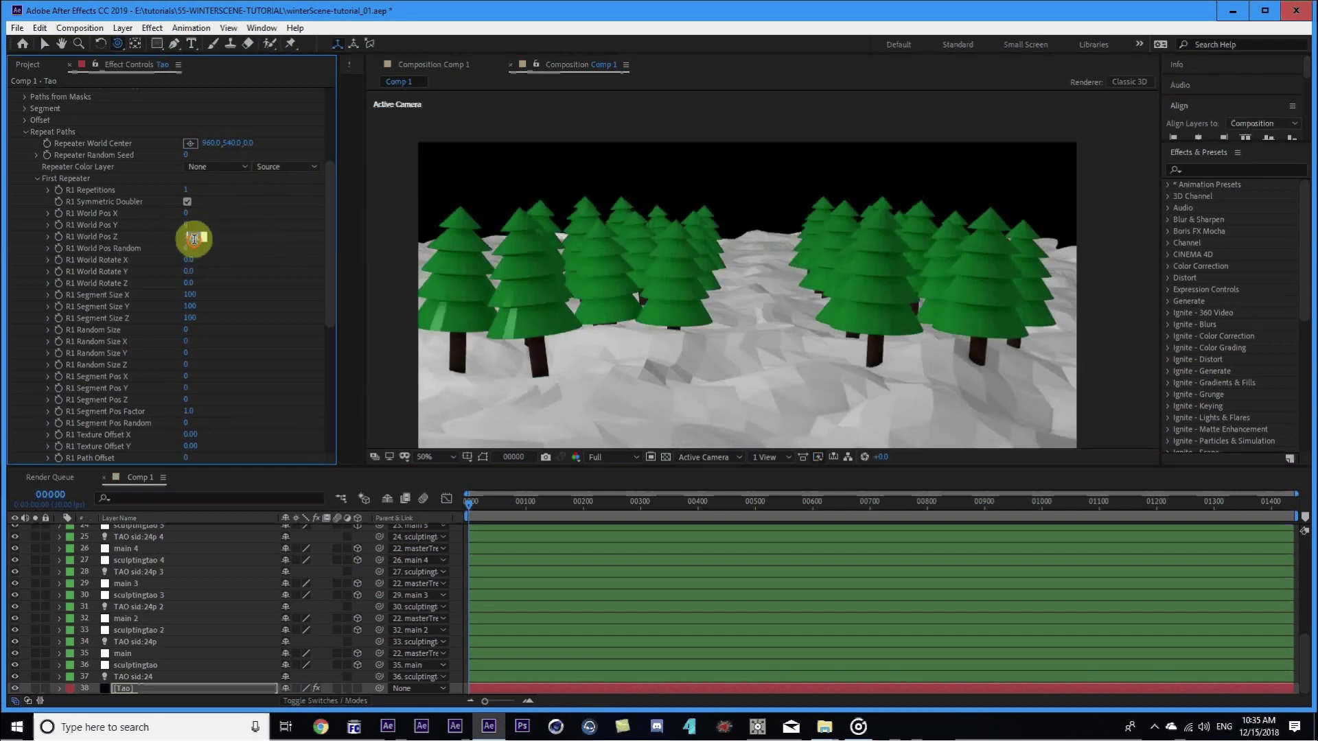
type("1000")
key("Return")
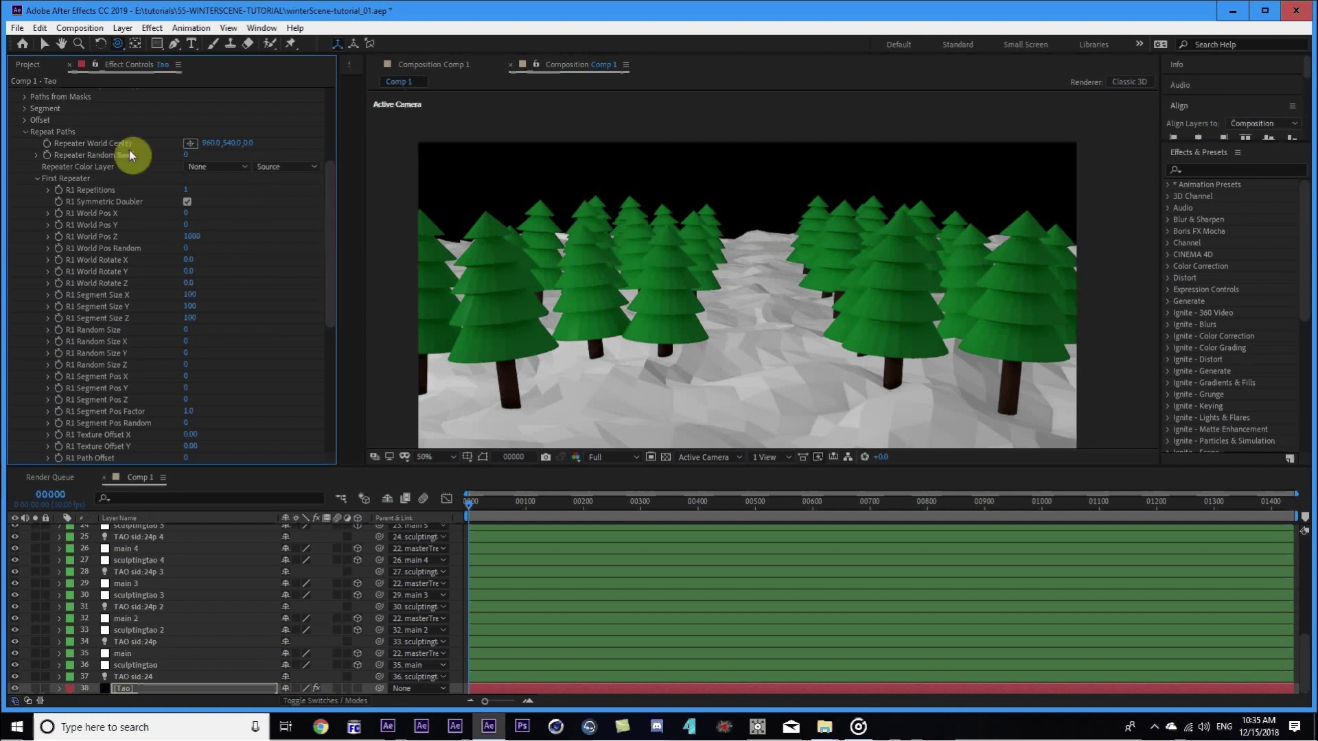
Set the Tao effect's R1 Repetitions to 3 in the First Repeater.
left_click(185, 193)
type("2")
key("Return")
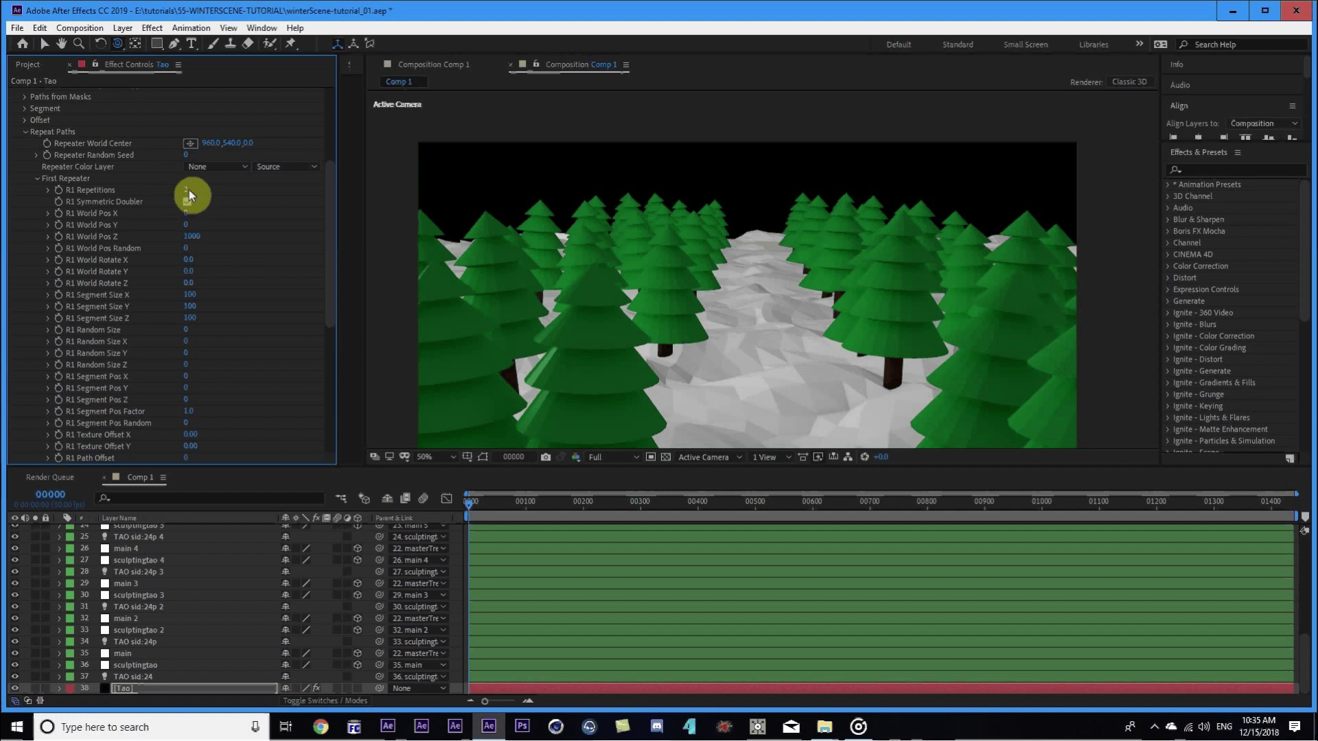
left_click_drag(188, 190, 200, 187)
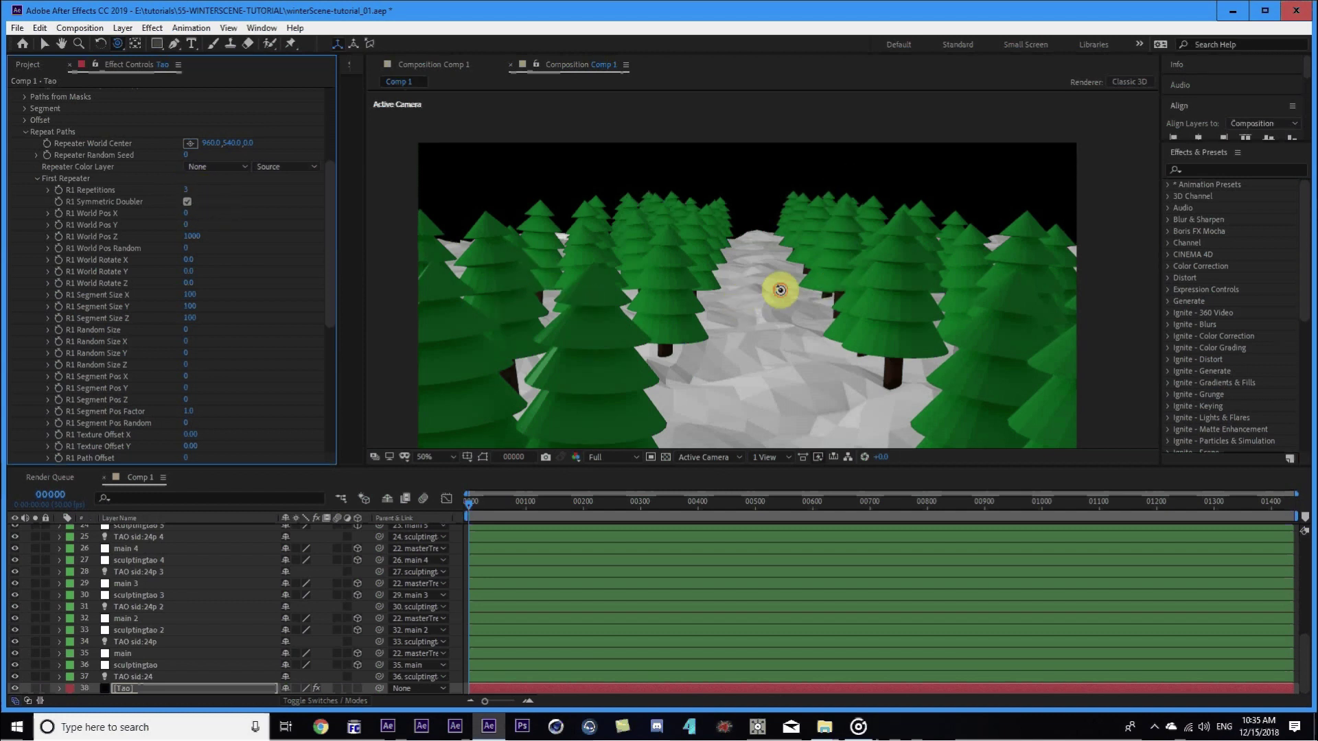
Orbit the camera to frame the snowy path between the tree rows from a higher angle.
scroll(776, 282, "up", 3)
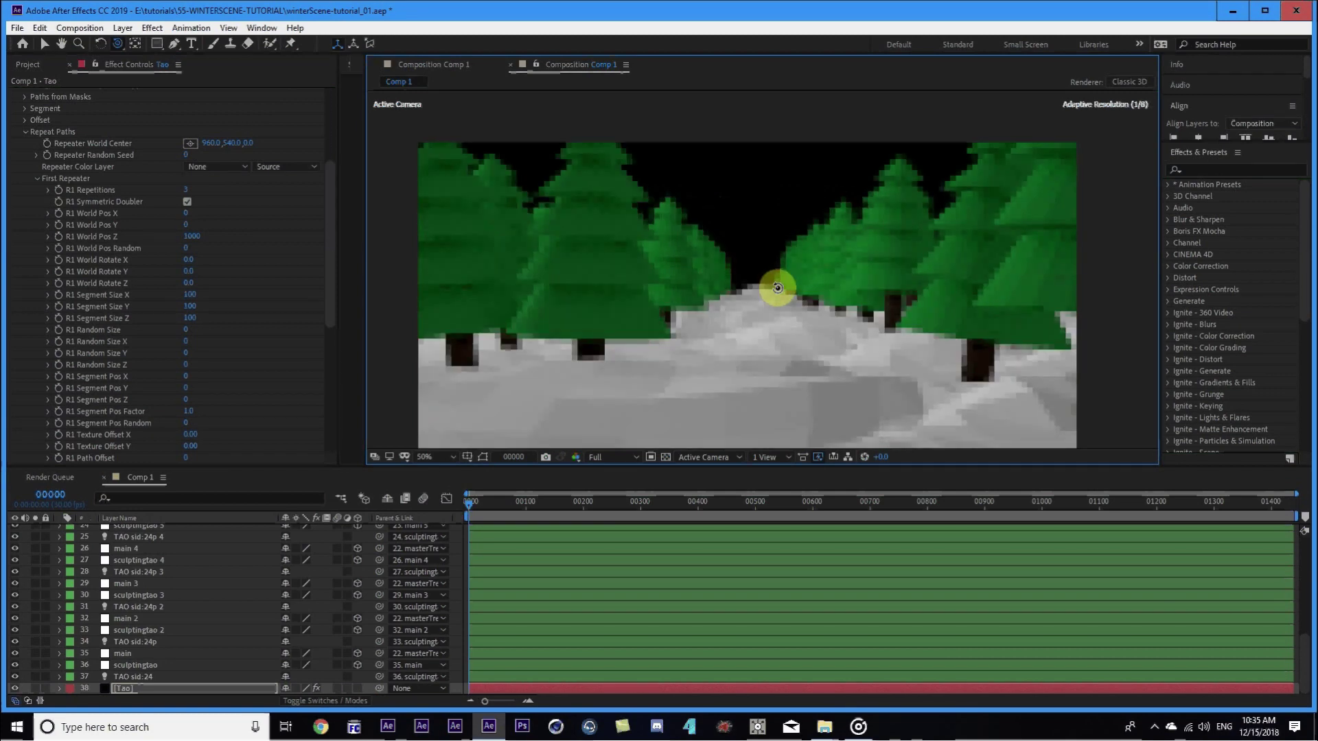
scroll(778, 285, "up", 3)
scroll(777, 287, "up", 3)
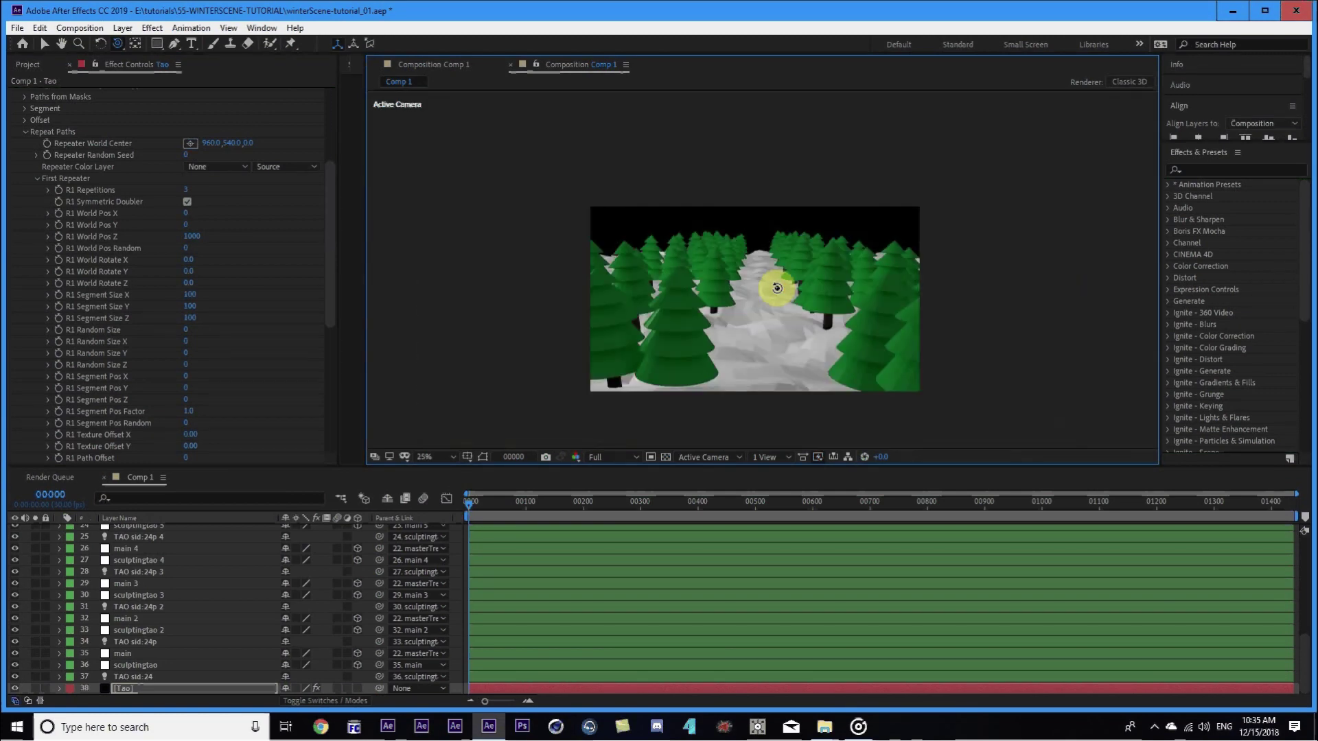
scroll(762, 297, "up", 2)
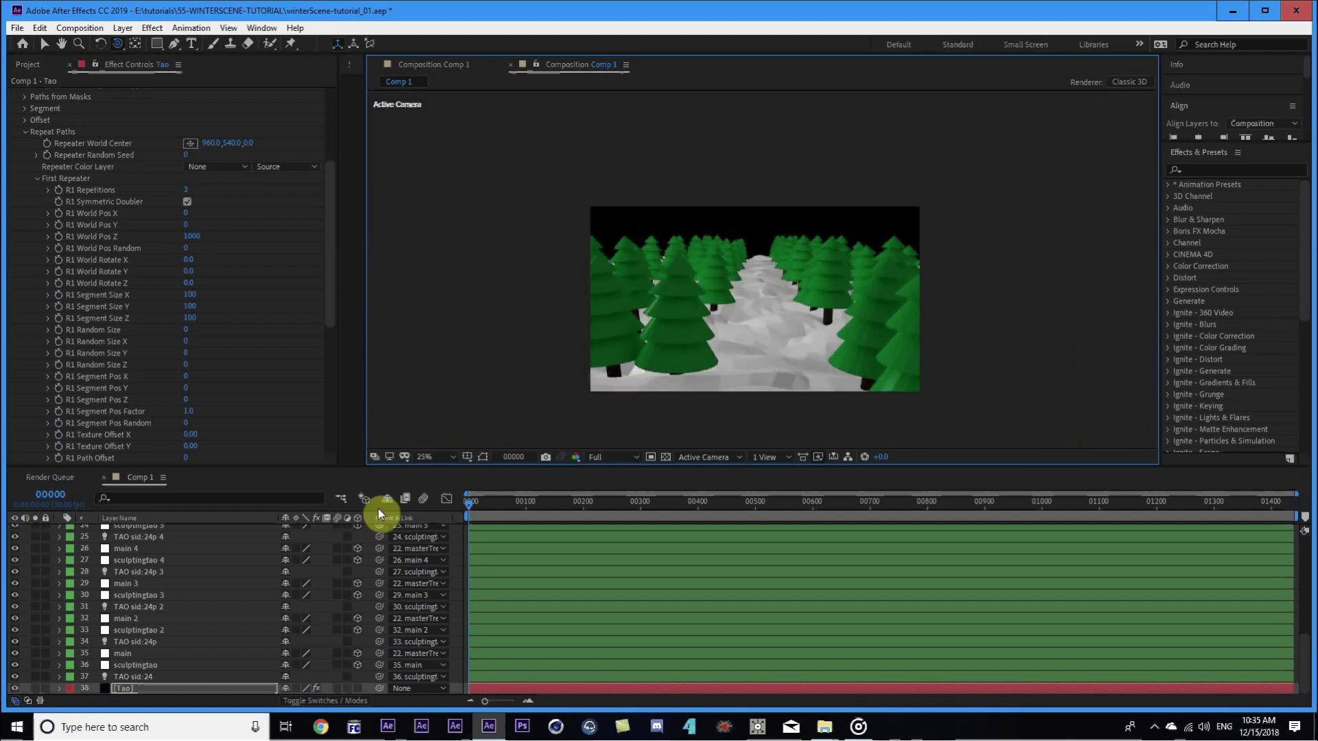
key("period")
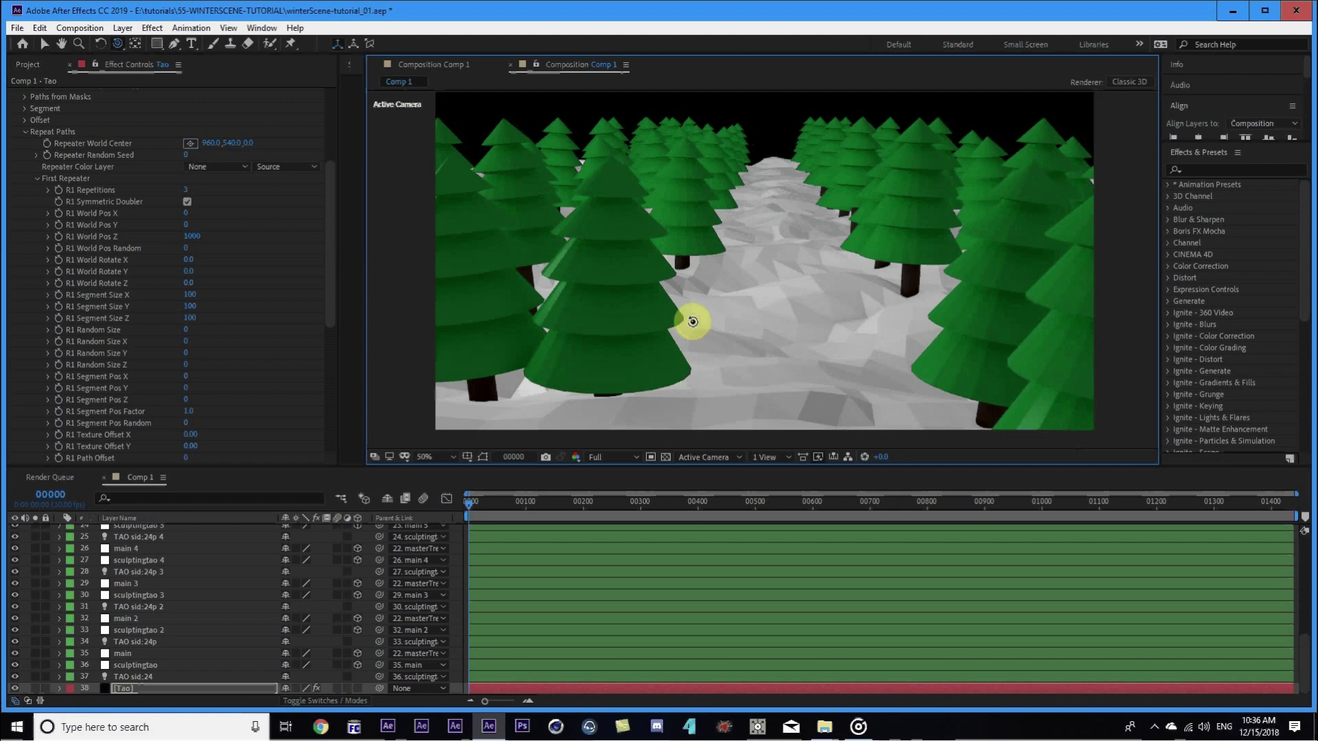
key("comma")
key("period")
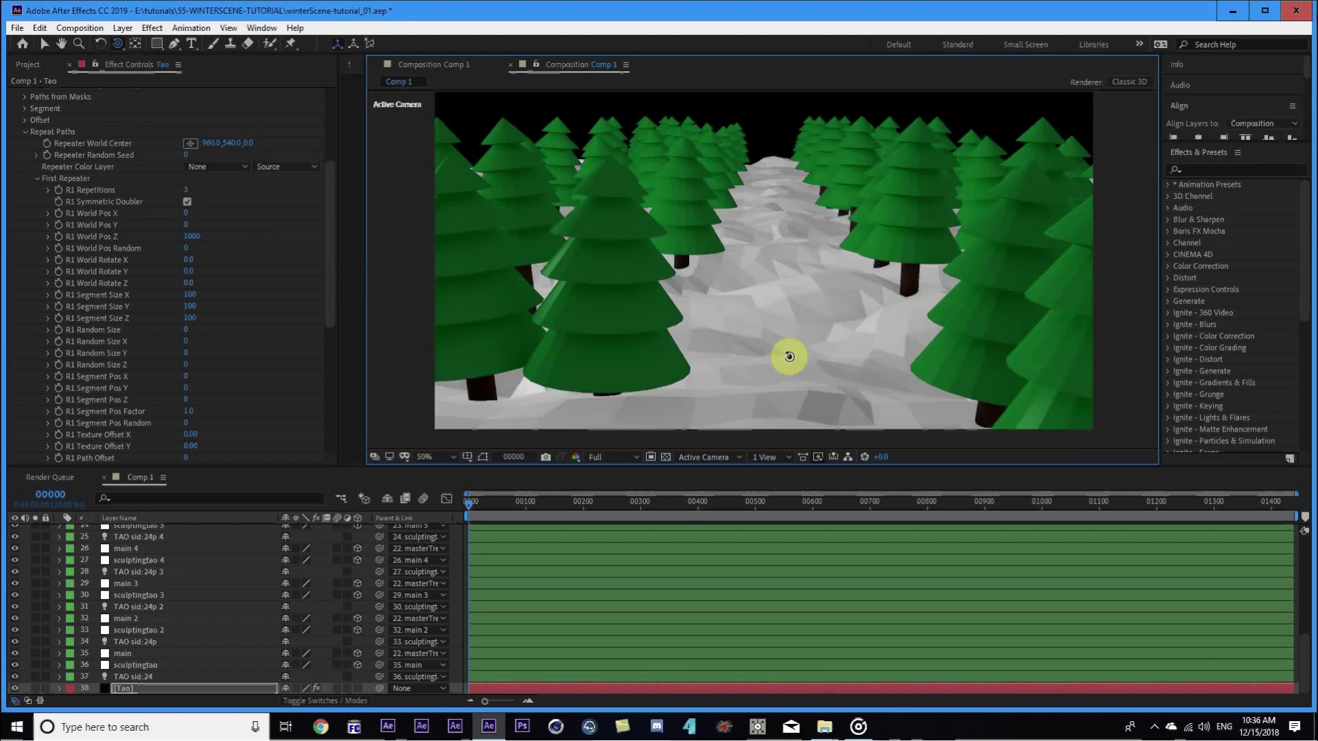
Change the Tao effect's Shader option to Smooth.
left_click_drag(328, 278, 338, 415)
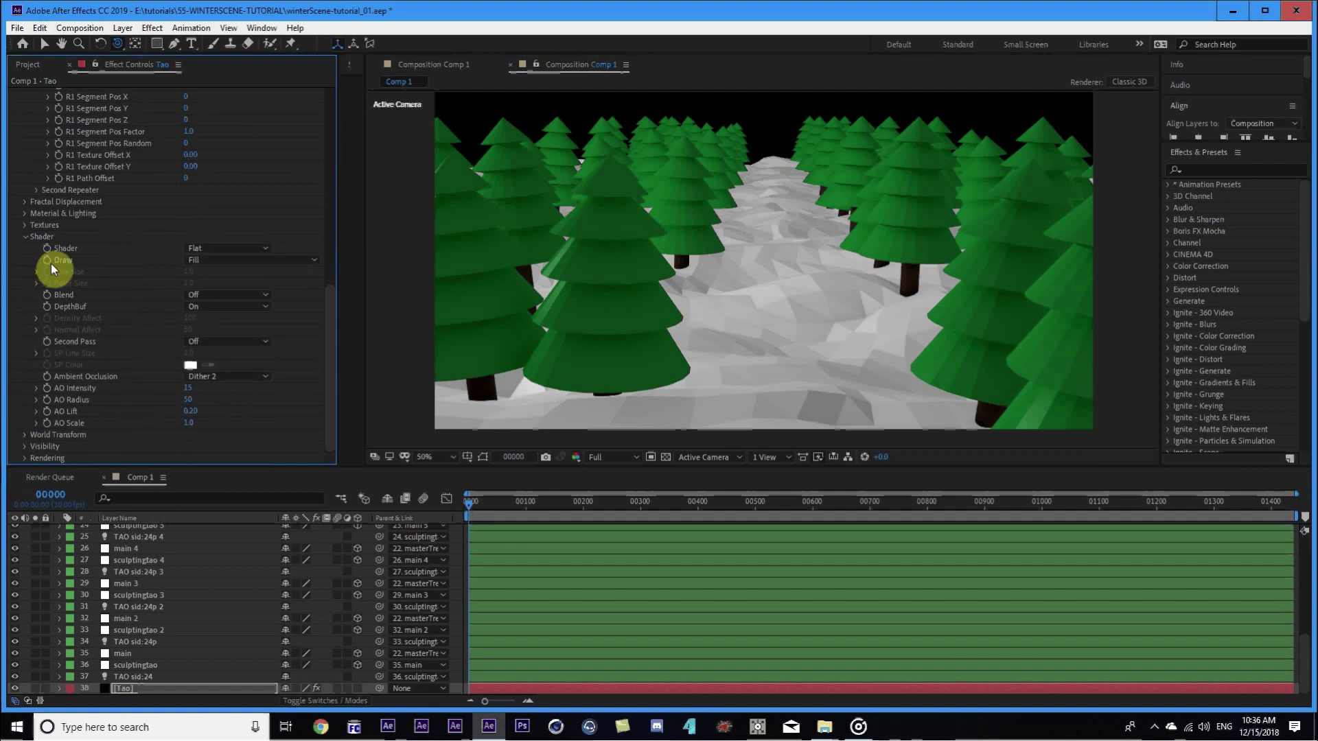
left_click(231, 248)
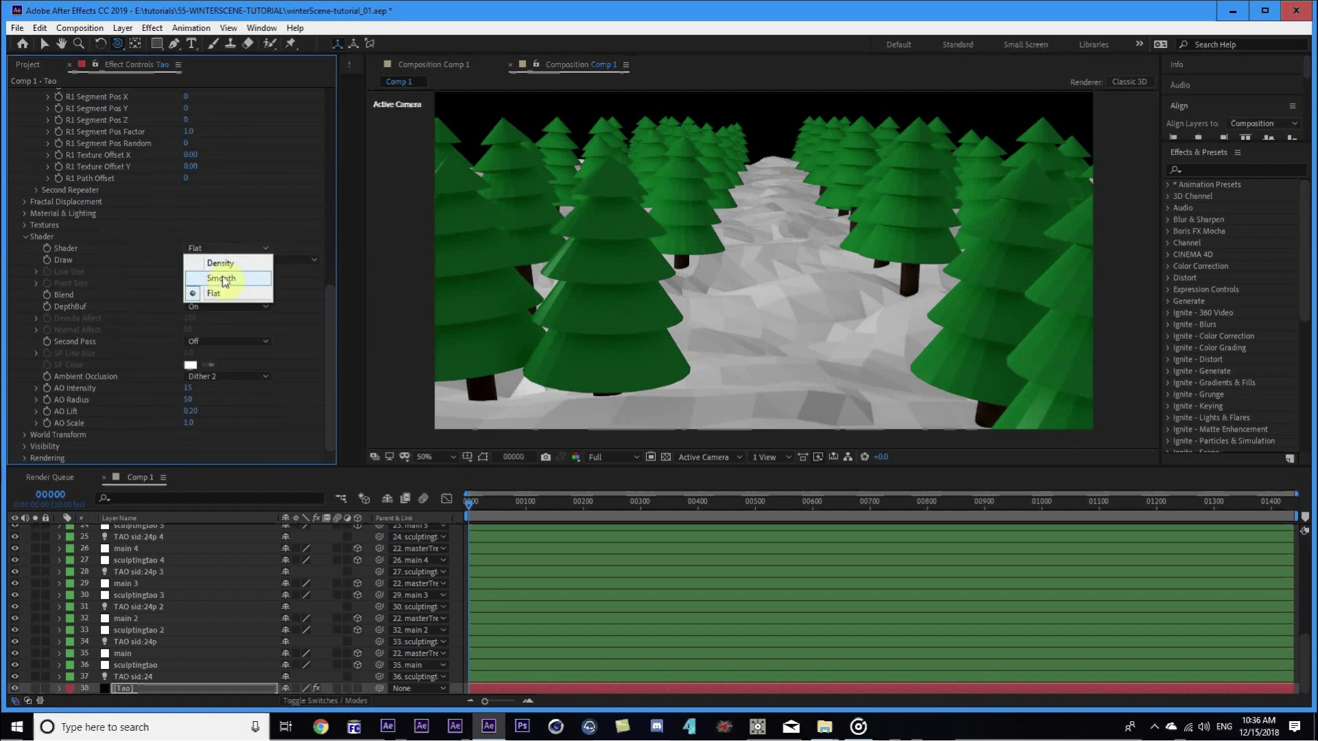
left_click(223, 279)
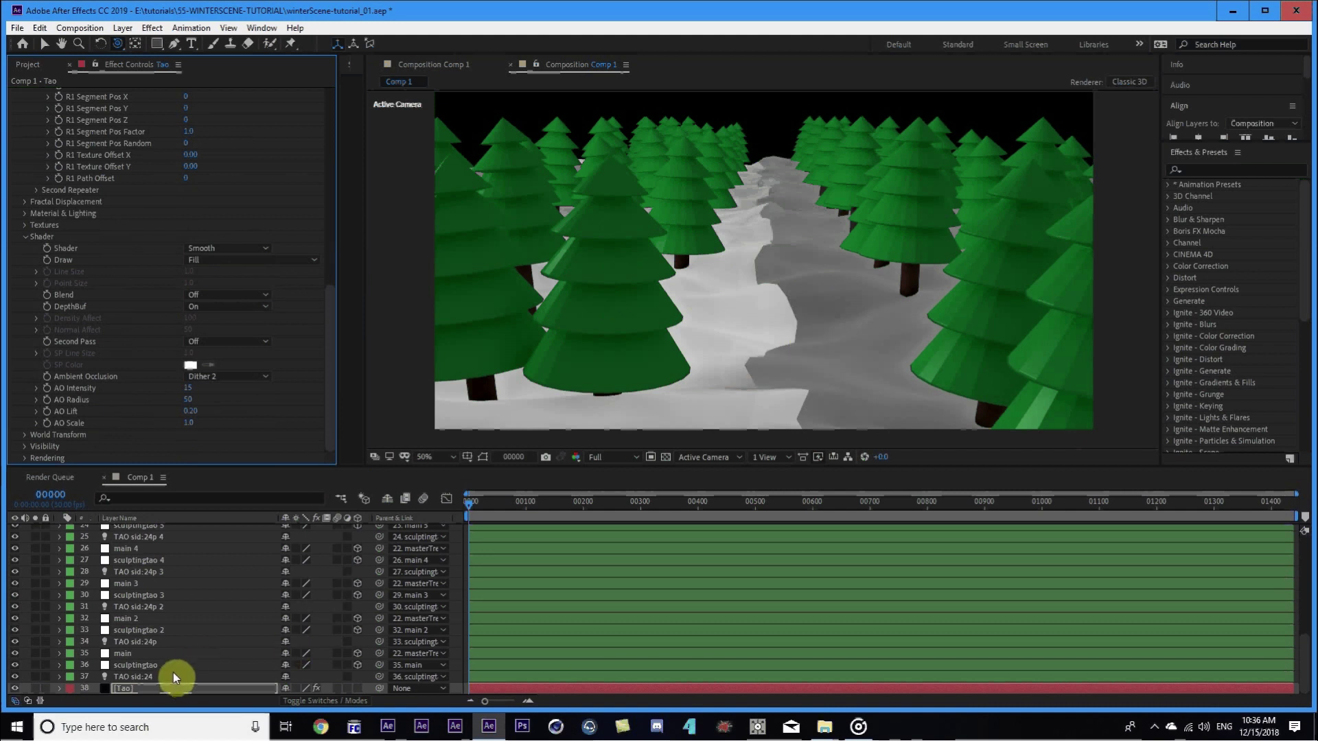
Reveal the Scale of Null 3 and try adjusting its X value.
left_click(140, 654)
scroll(129, 596, "up", 10)
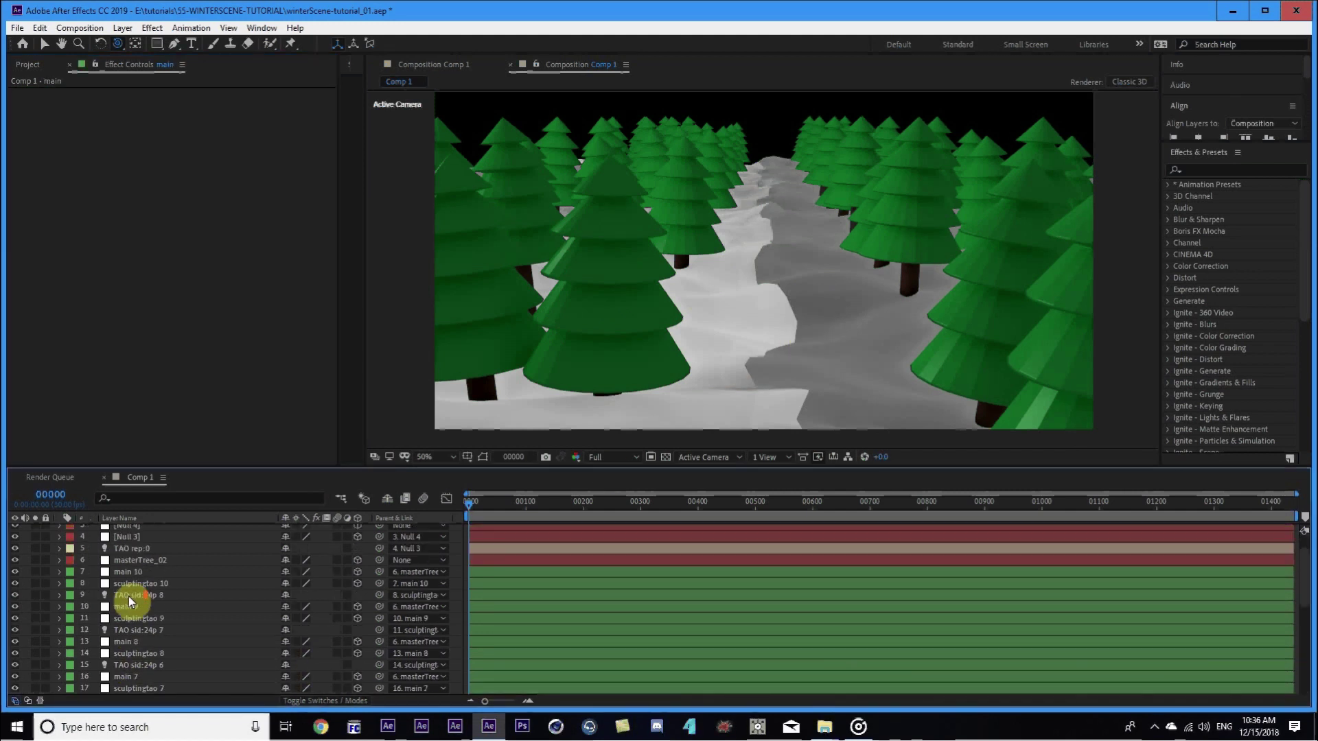
left_click(143, 566)
key("s")
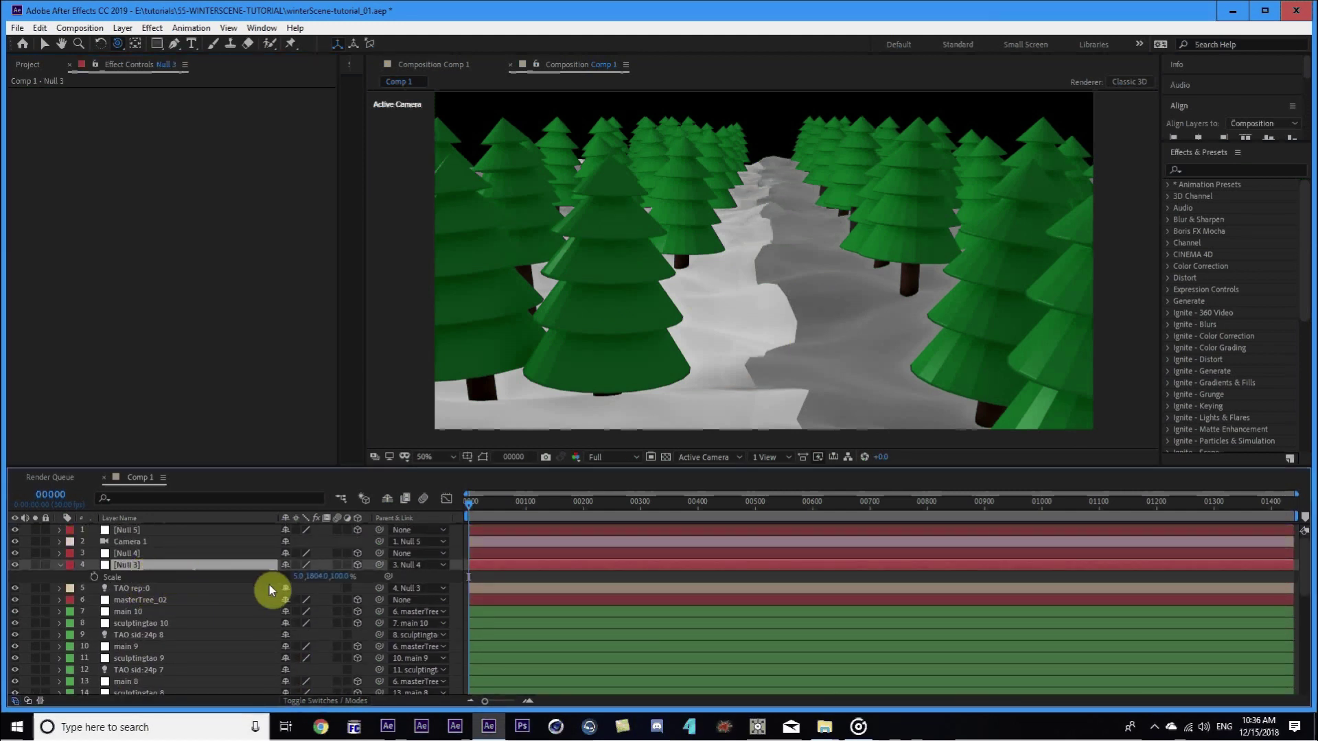
mouse_move(294, 579)
left_mouse_down()
mouse_move(282, 576)
mouse_move(297, 576)
left_mouse_up()
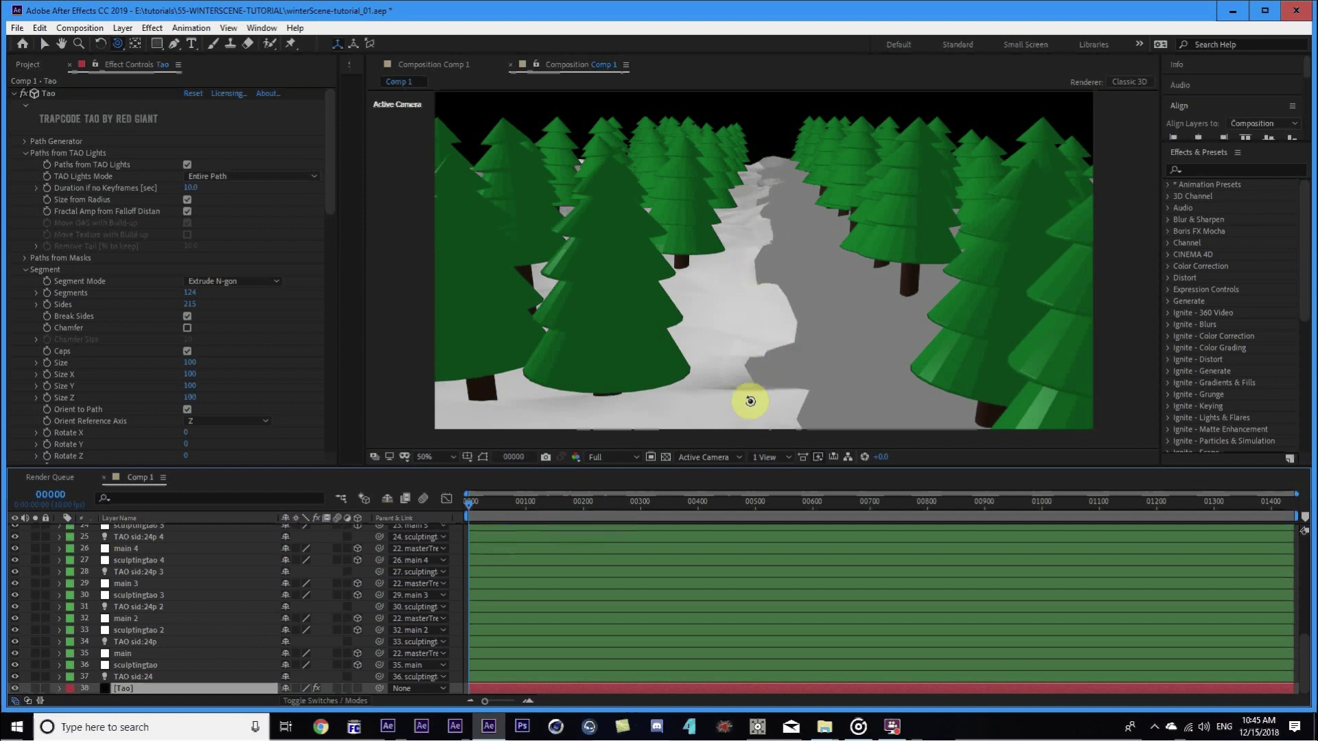
Set the Y scale of Null 3 to 44%.
scroll(141, 604, "up", 8)
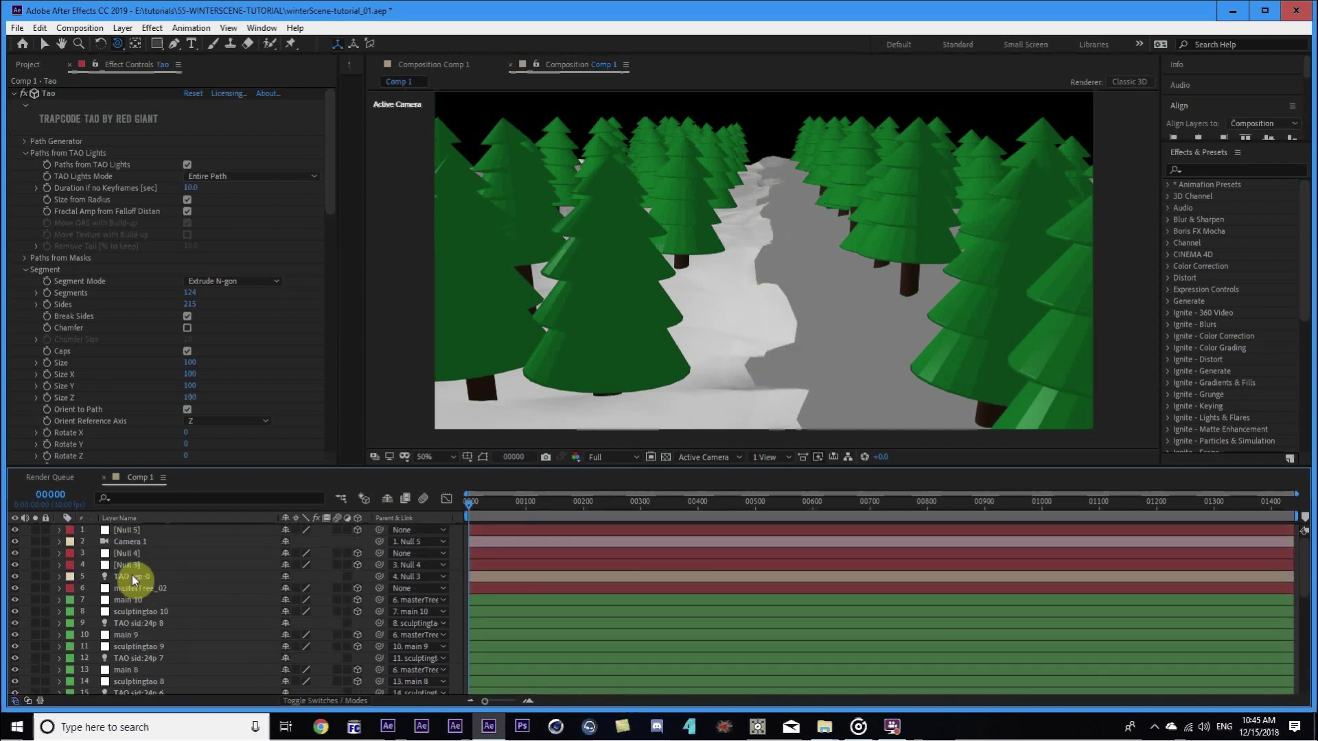
left_click(134, 588)
left_click(123, 567)
key("s")
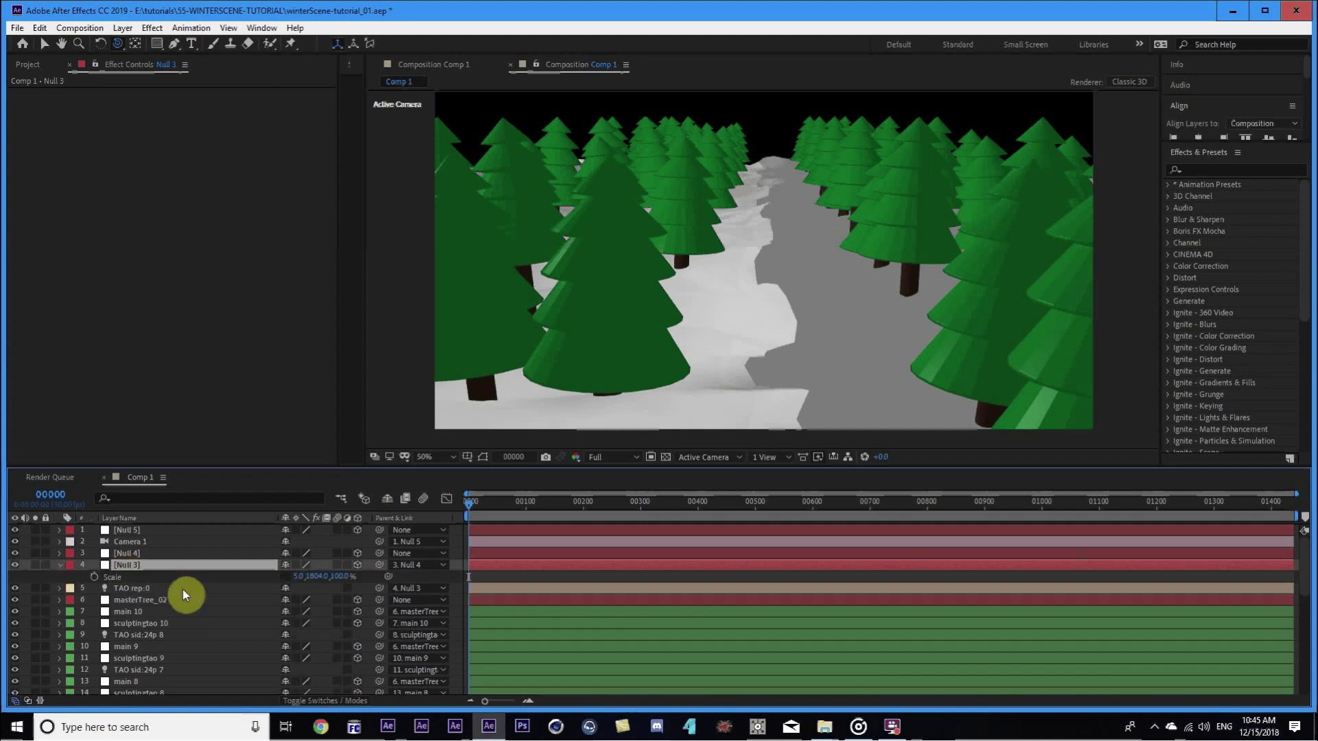
left_click_drag(312, 577, 230, 593)
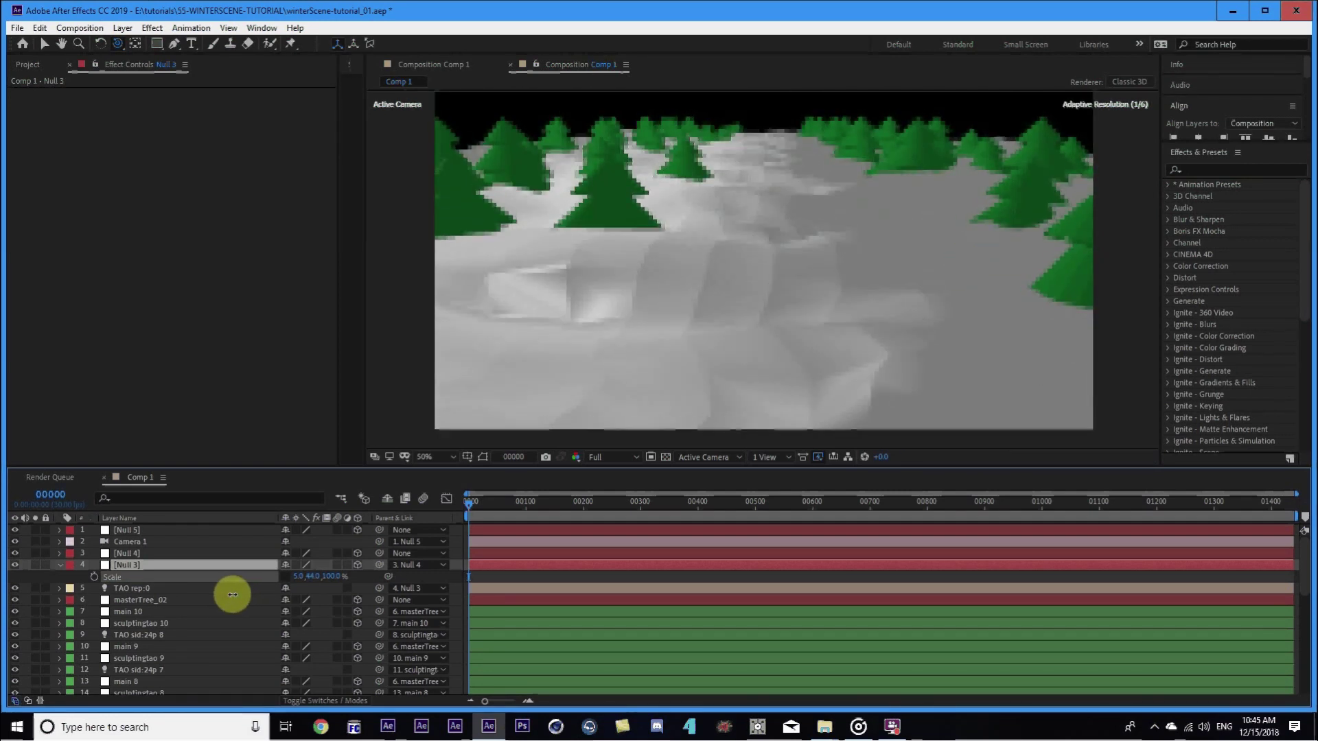
Reveal the Position of Null 4 and set its Y value to 756.
left_click(150, 553)
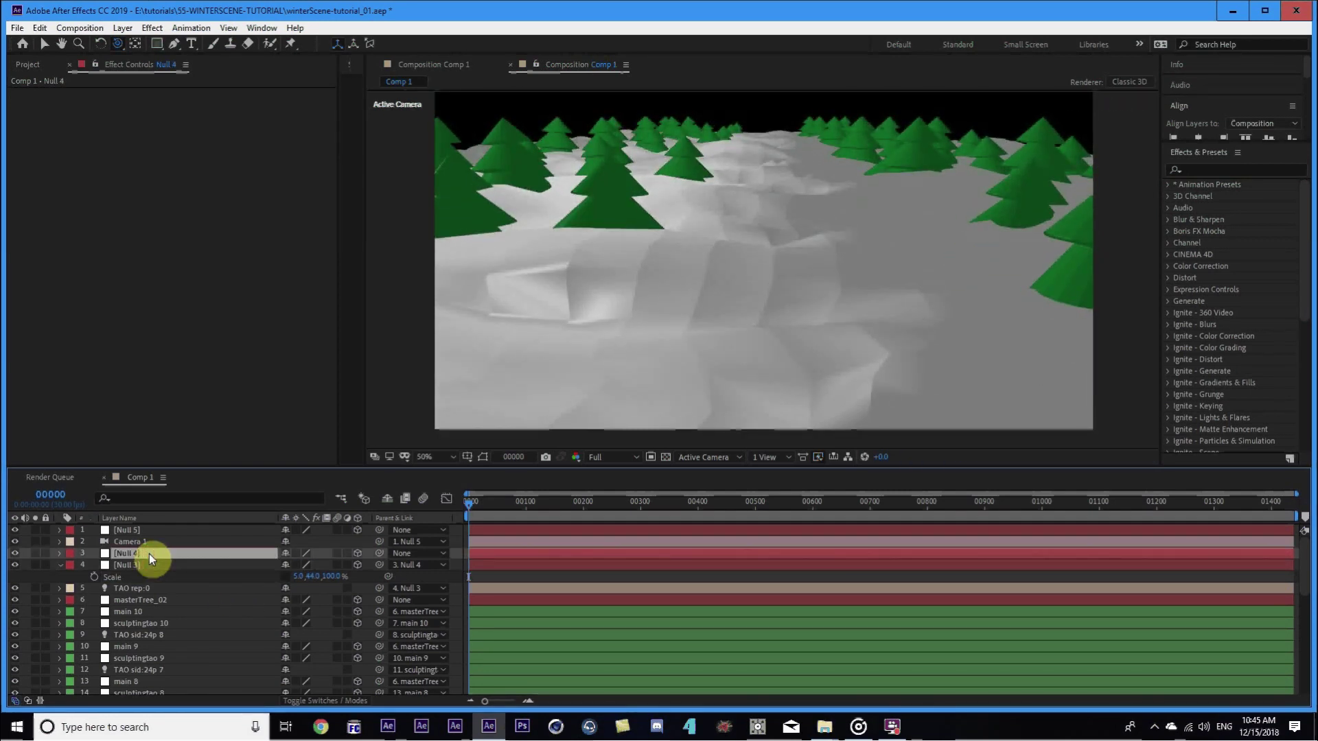
key("p")
left_click_drag(305, 570, 441, 590)
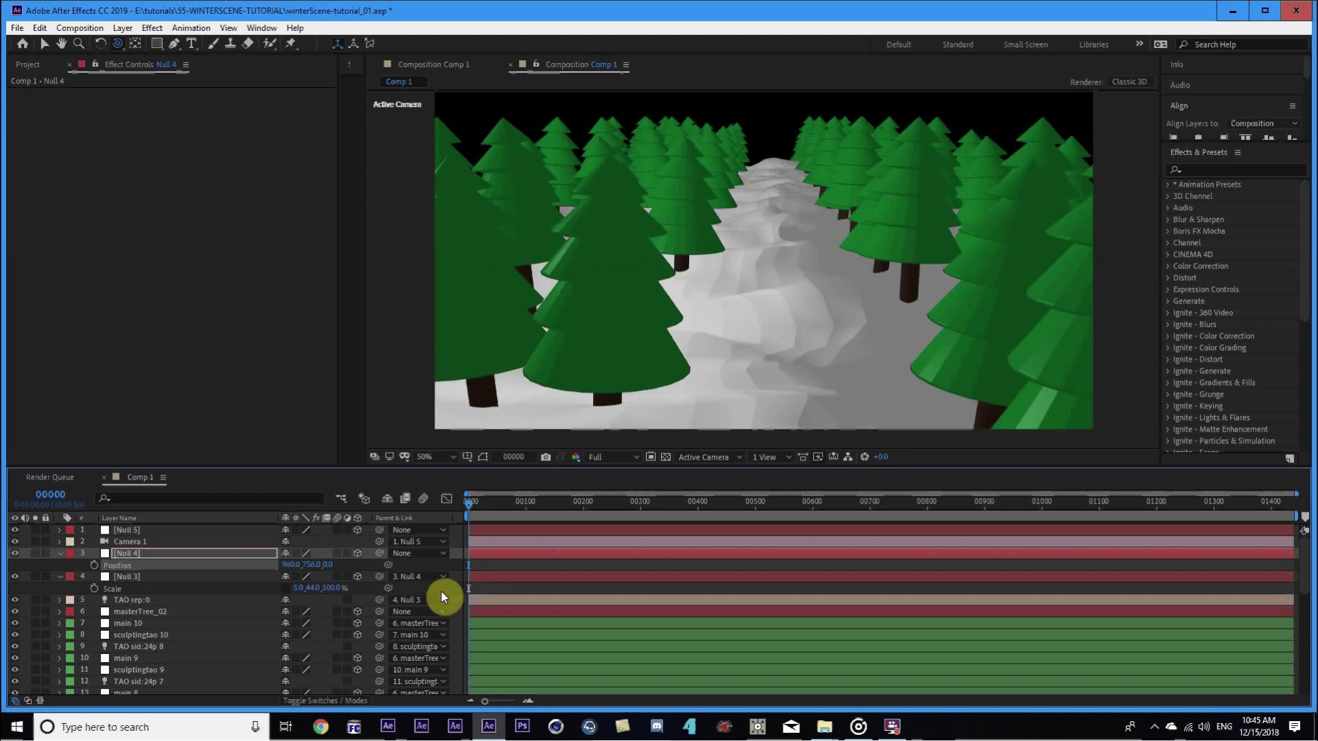
Reposition the camera slightly so the tree rows and snowy path sit a little lower in the frame.
scroll(694, 289, "down", 2)
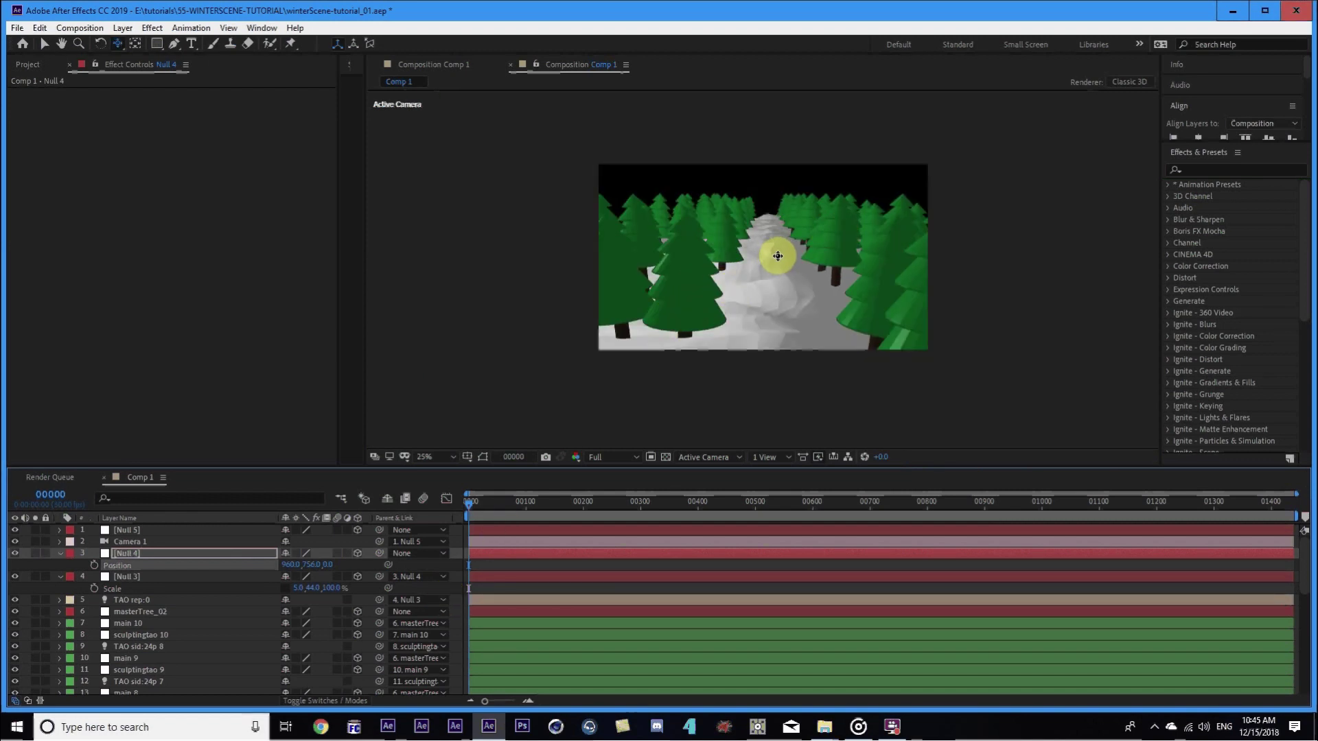
key("c")
left_click(778, 252)
left_click_drag(776, 251, 815, 314)
key("c")
key("c")
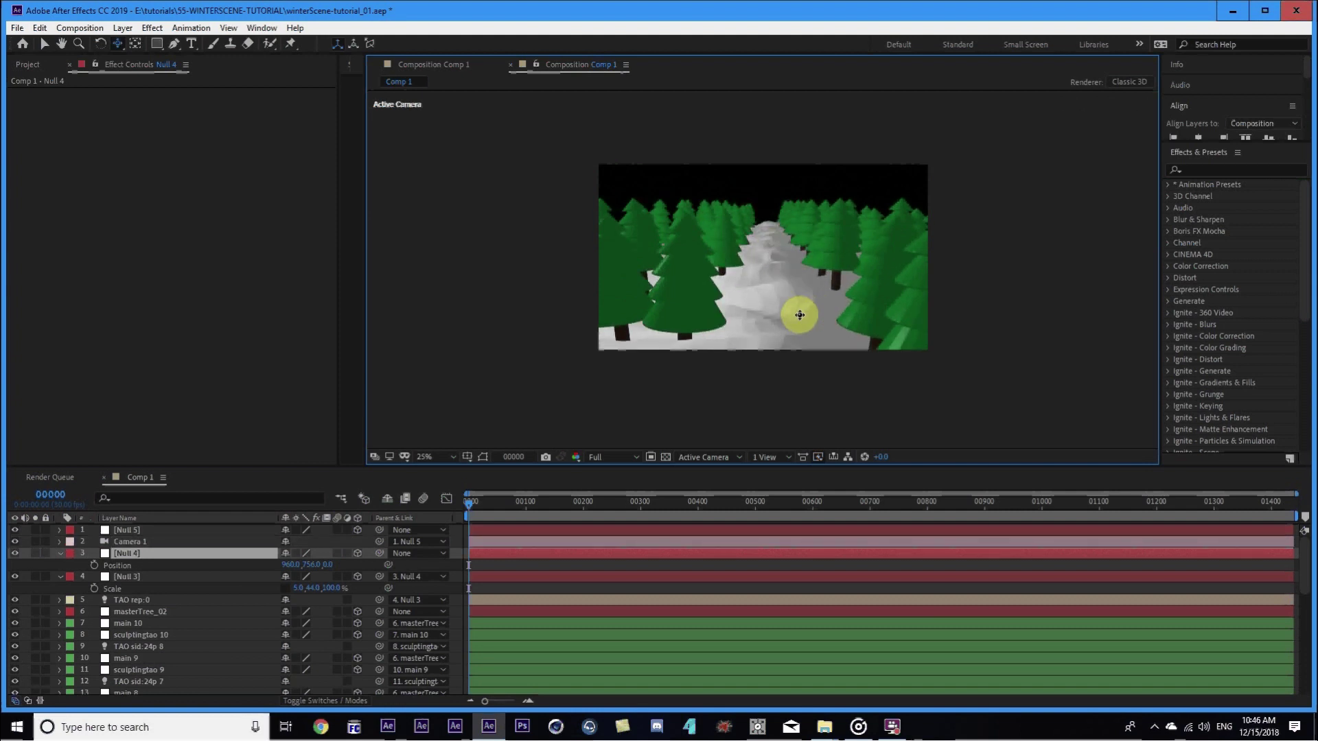
Collapse the expanded properties of all layers and clear the layer selection.
key("ctrl+a")
key("u")
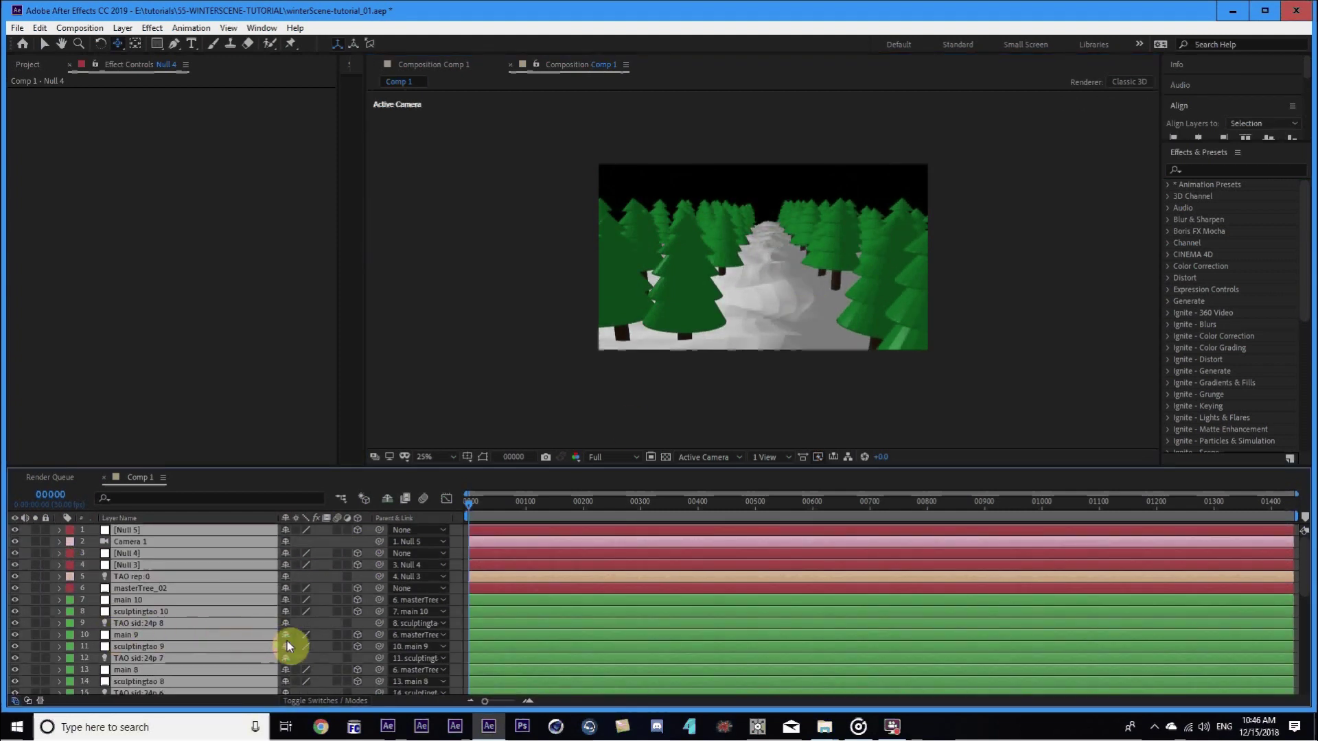
key("F2")
Create a black solid named BG and place it beneath the Tao layer.
scroll(216, 599, "down", 6)
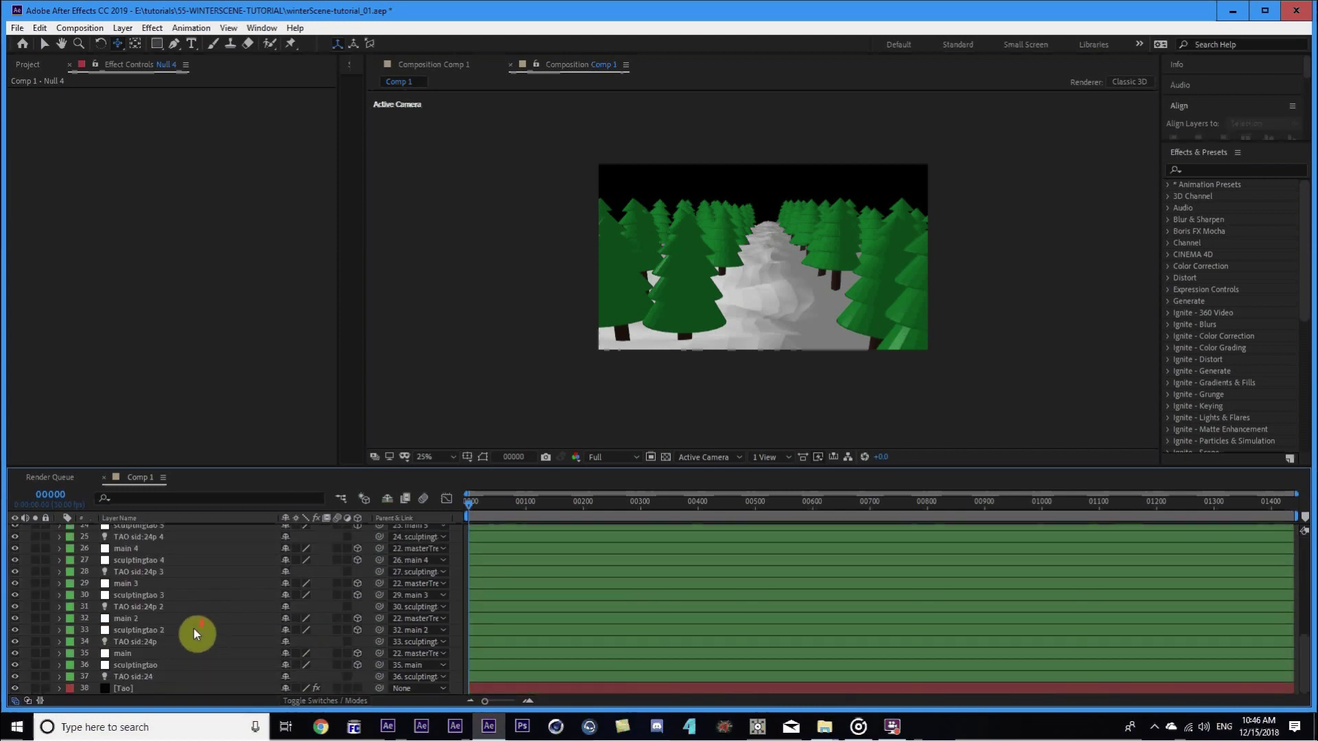
left_click(157, 689)
key("ctrl+shift+y")
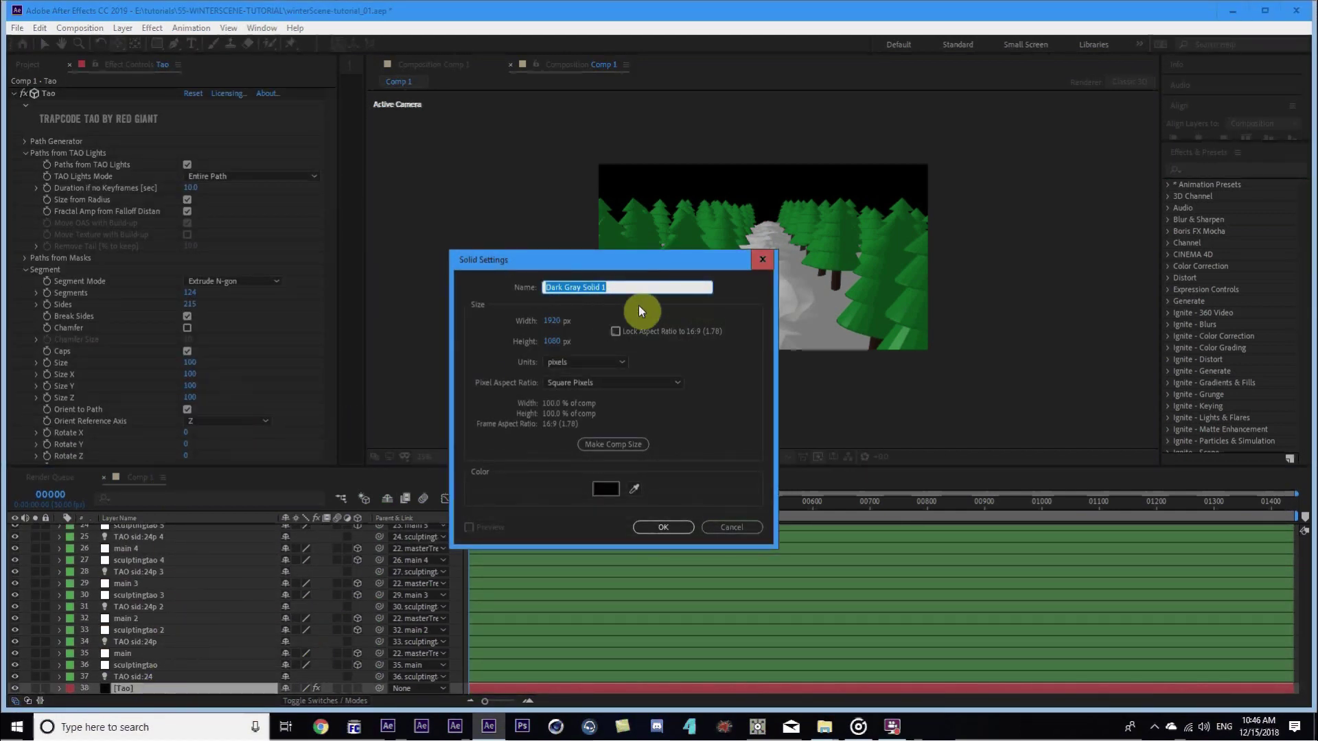
type("BG")
key("Return")
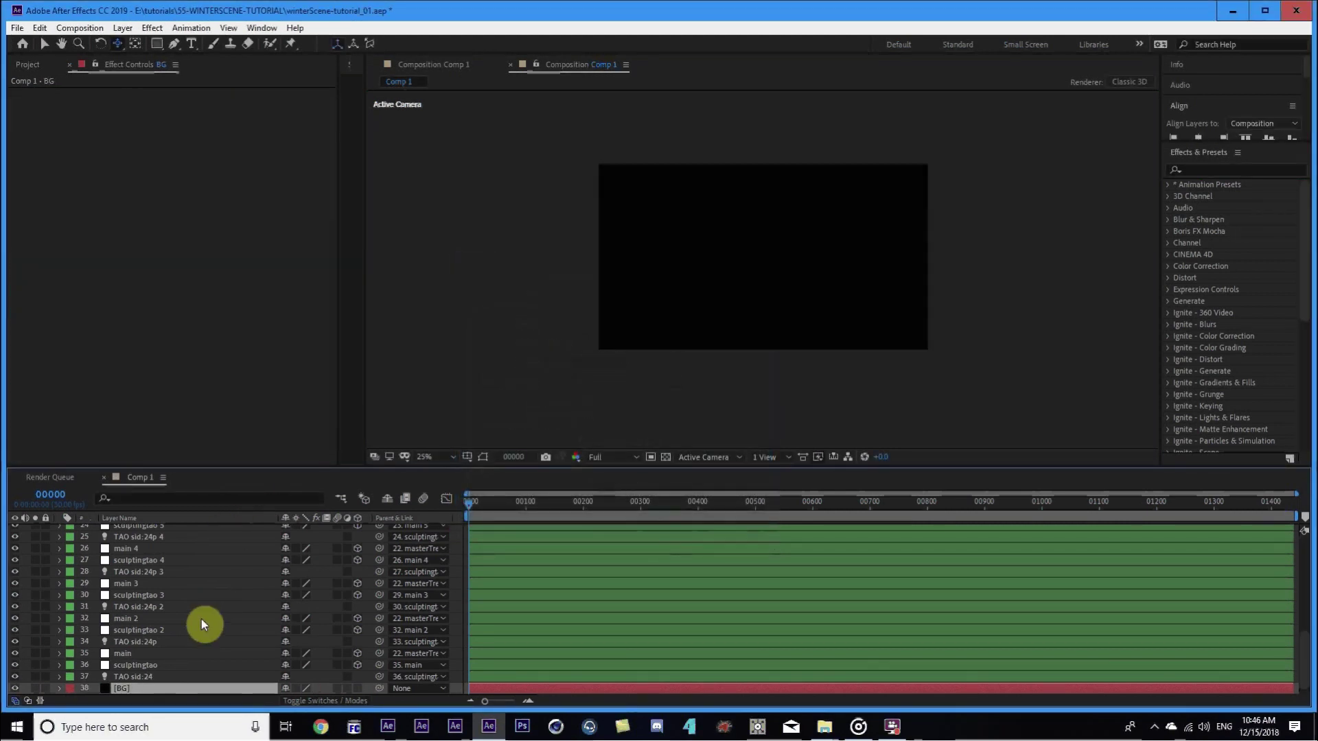
left_click_drag(134, 686, 154, 692)
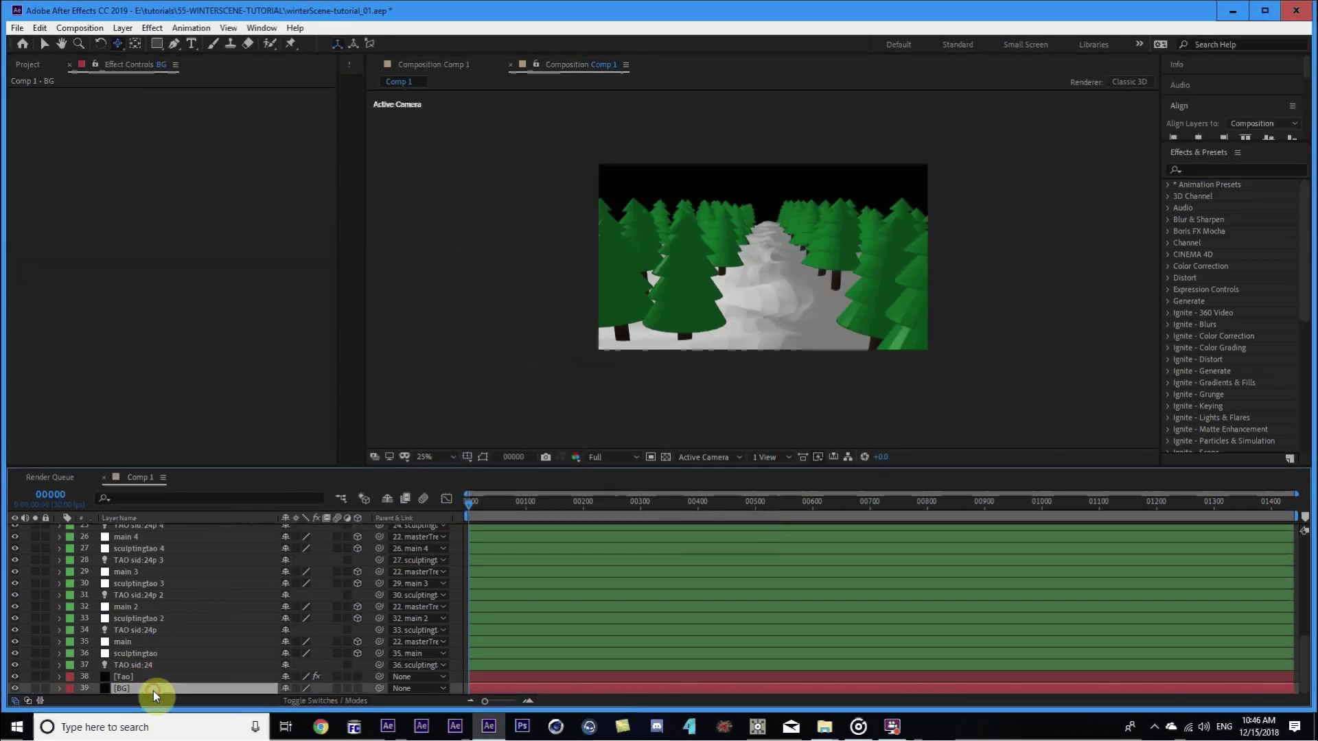
Find the Gradient Ramp effect, apply it to the BG layer, and solo that layer.
left_click(1210, 172)
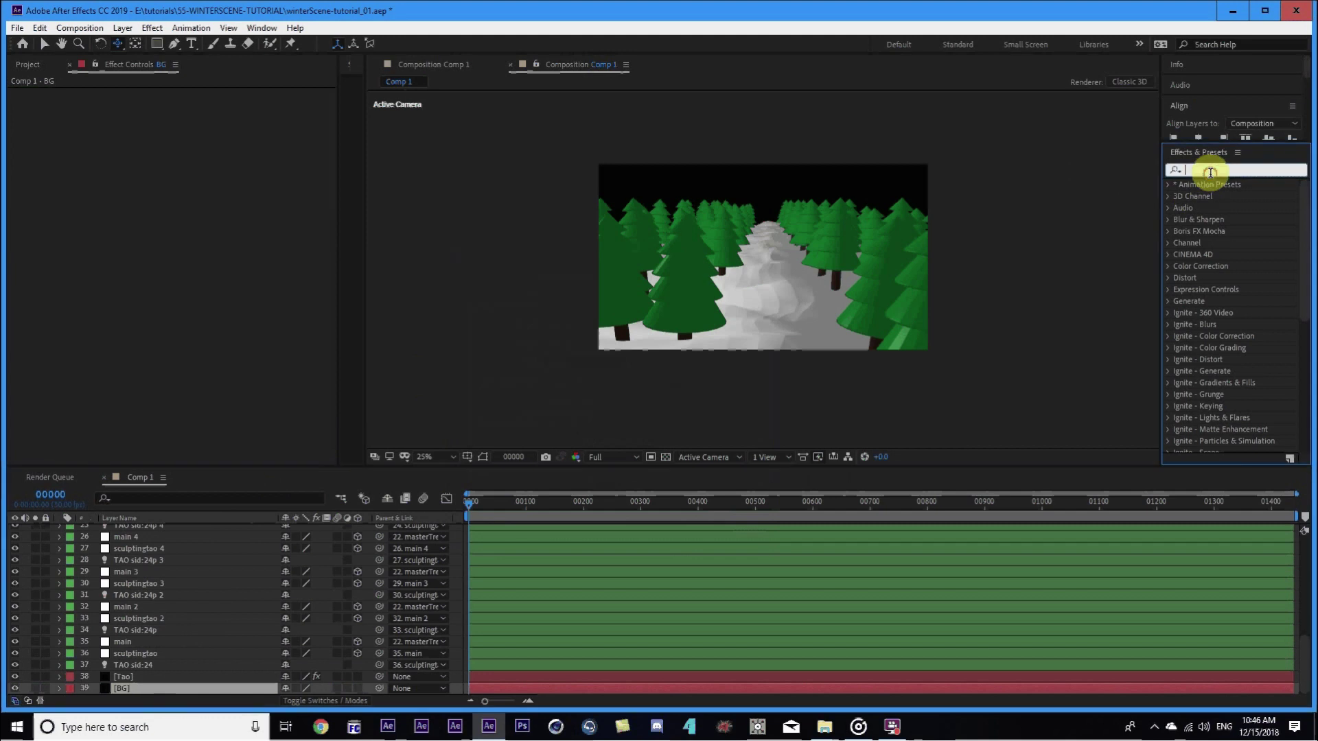
type("ra")
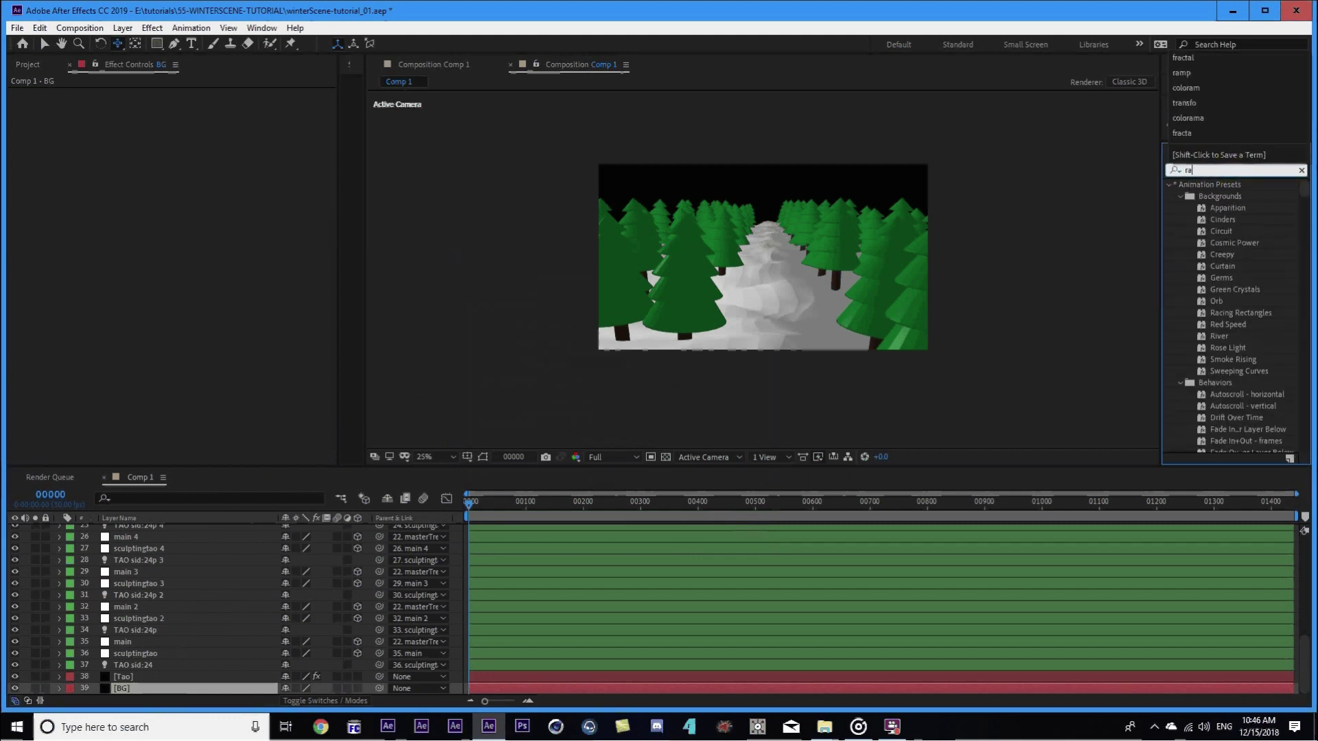
type("mp")
left_click(1254, 197)
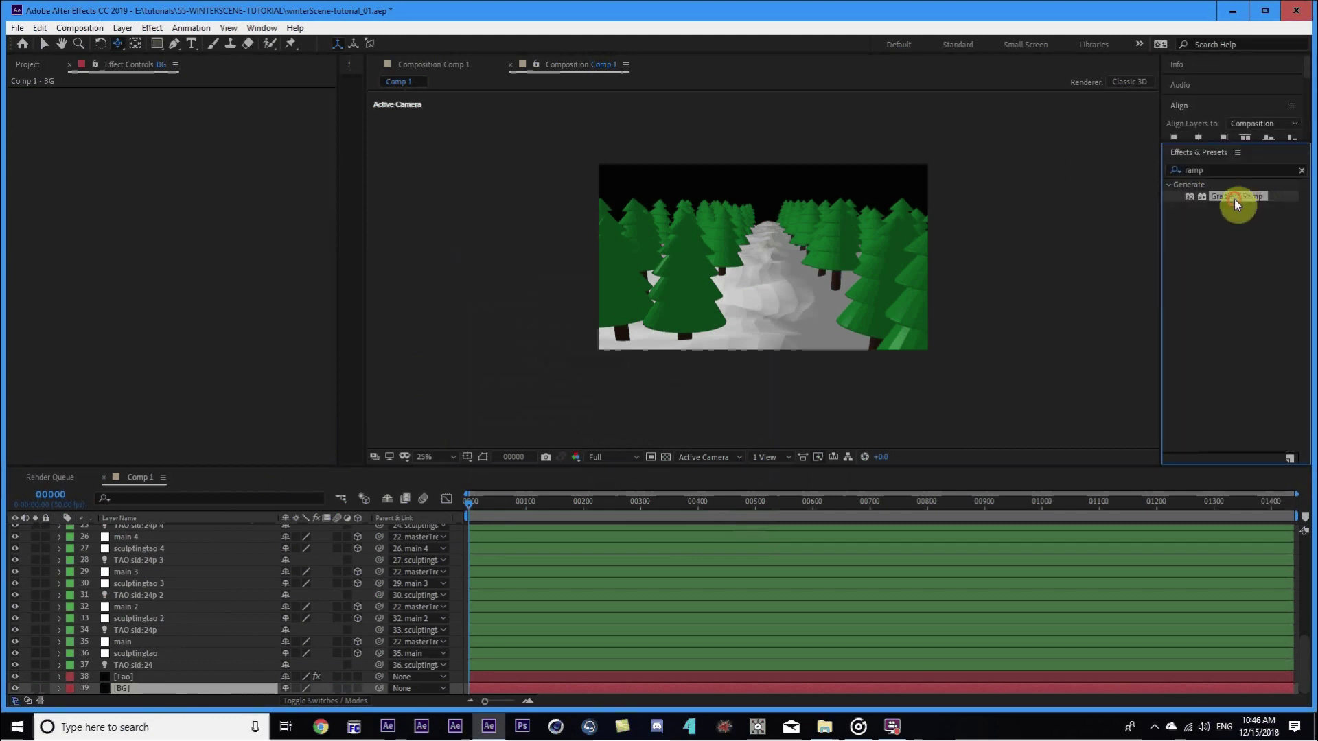
left_click_drag(1235, 203, 134, 689)
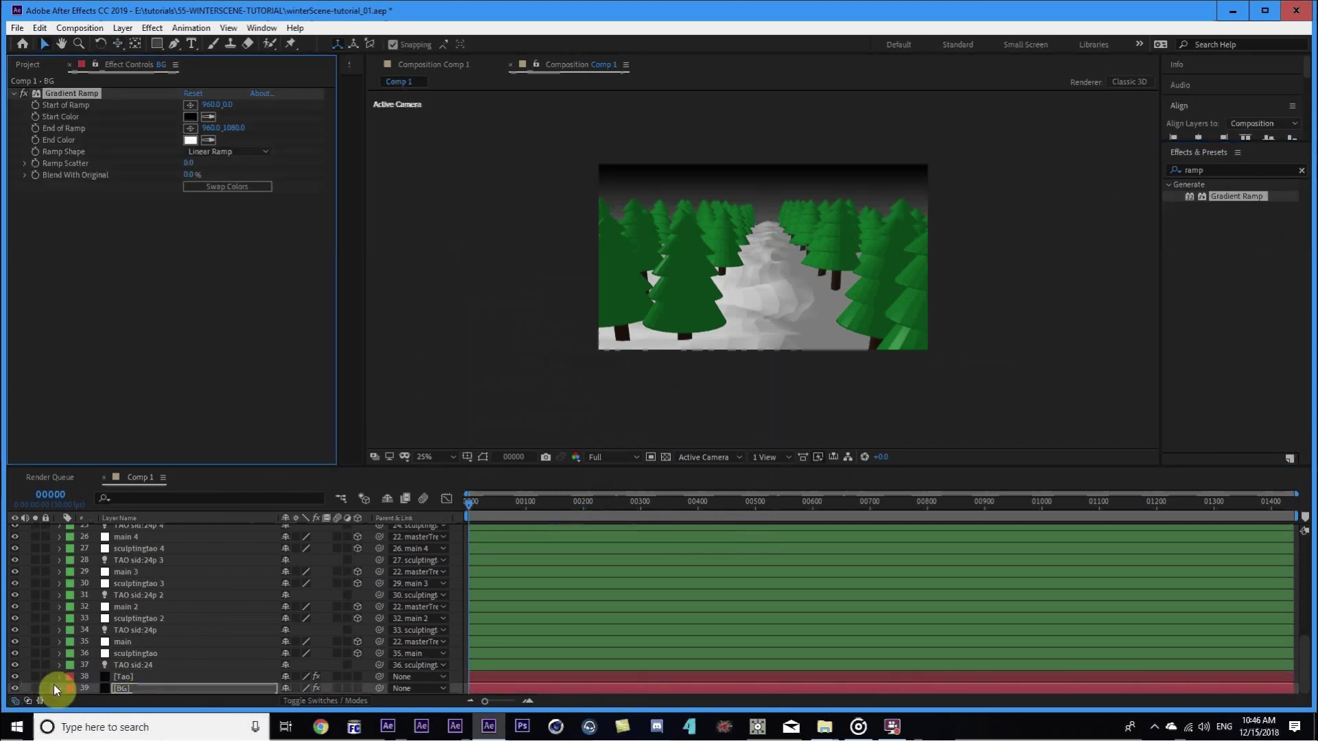
left_click(34, 688)
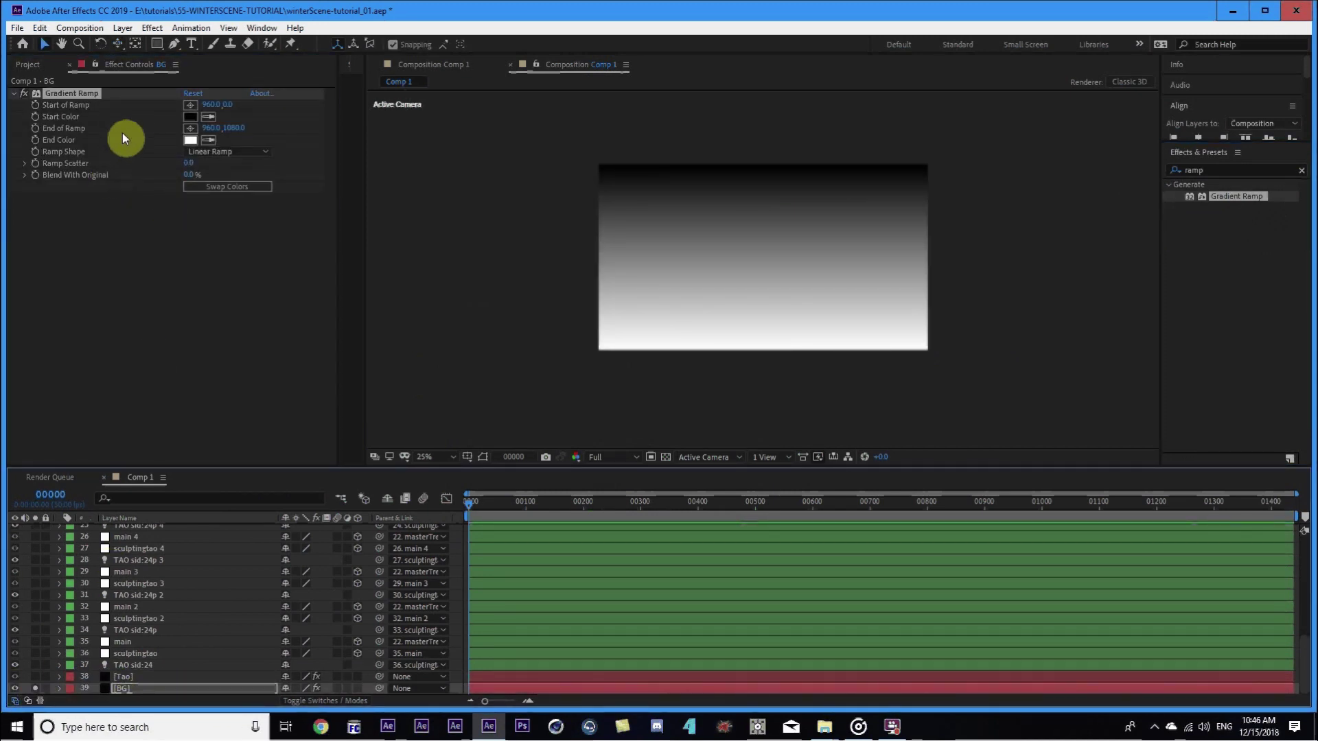
Find the Tritone effect and add it to the BG layer after the Gradient Ramp.
left_click(1206, 170)
type("triton")
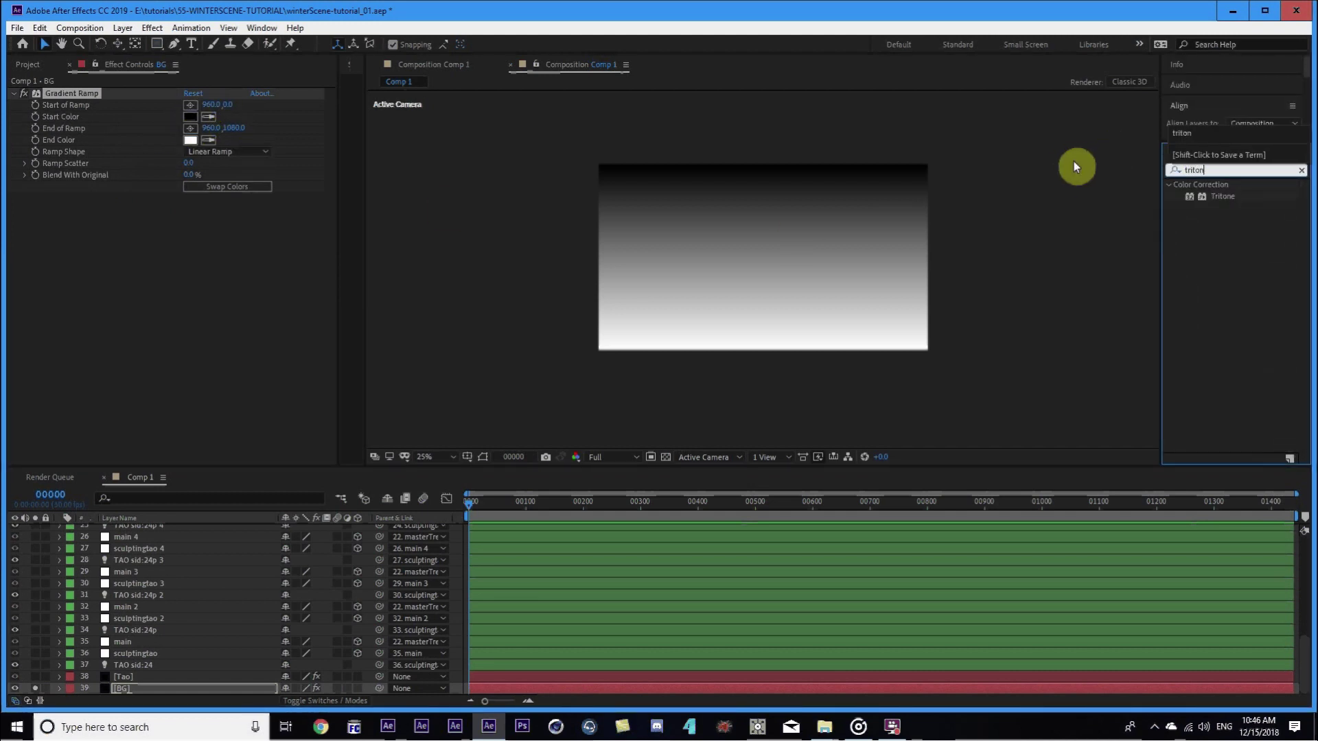
left_click(1225, 199)
double_click(1225, 200)
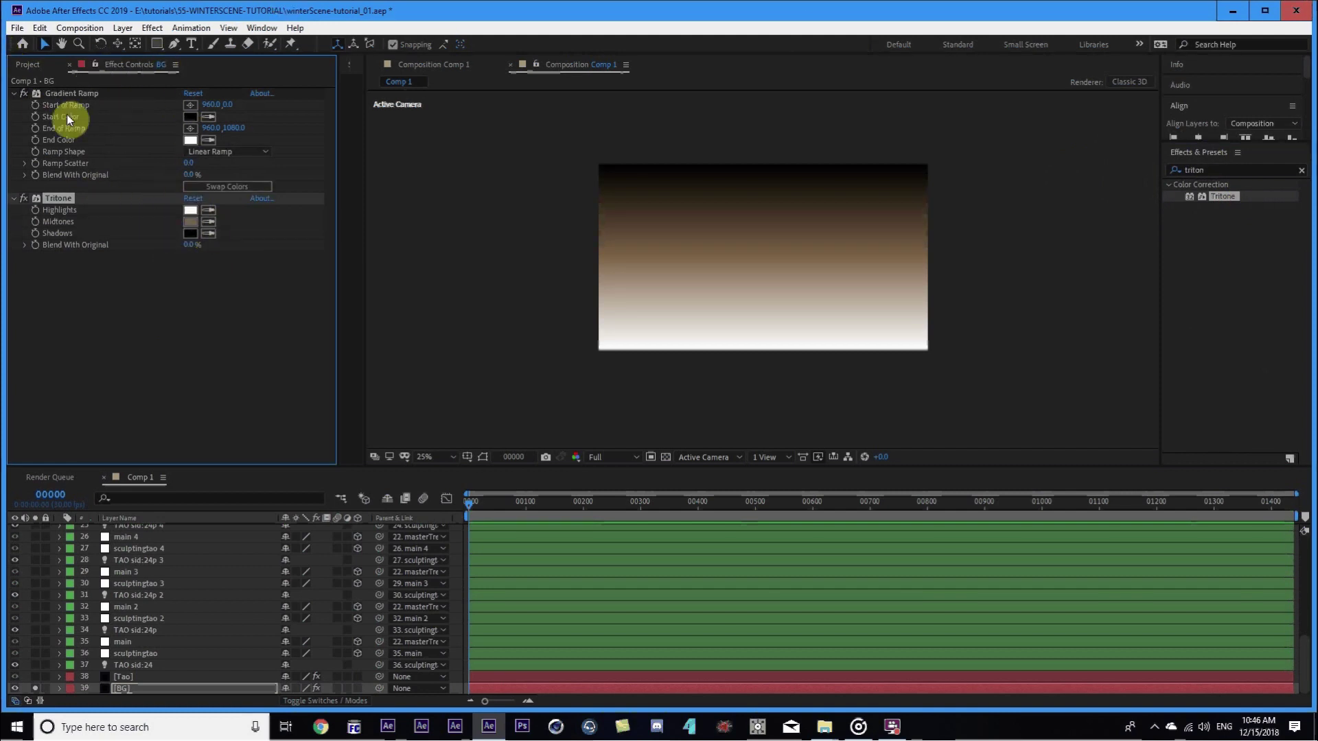
Set the Tritone Highlights color to teal, 38979A.
left_click(192, 210)
left_click(458, 489)
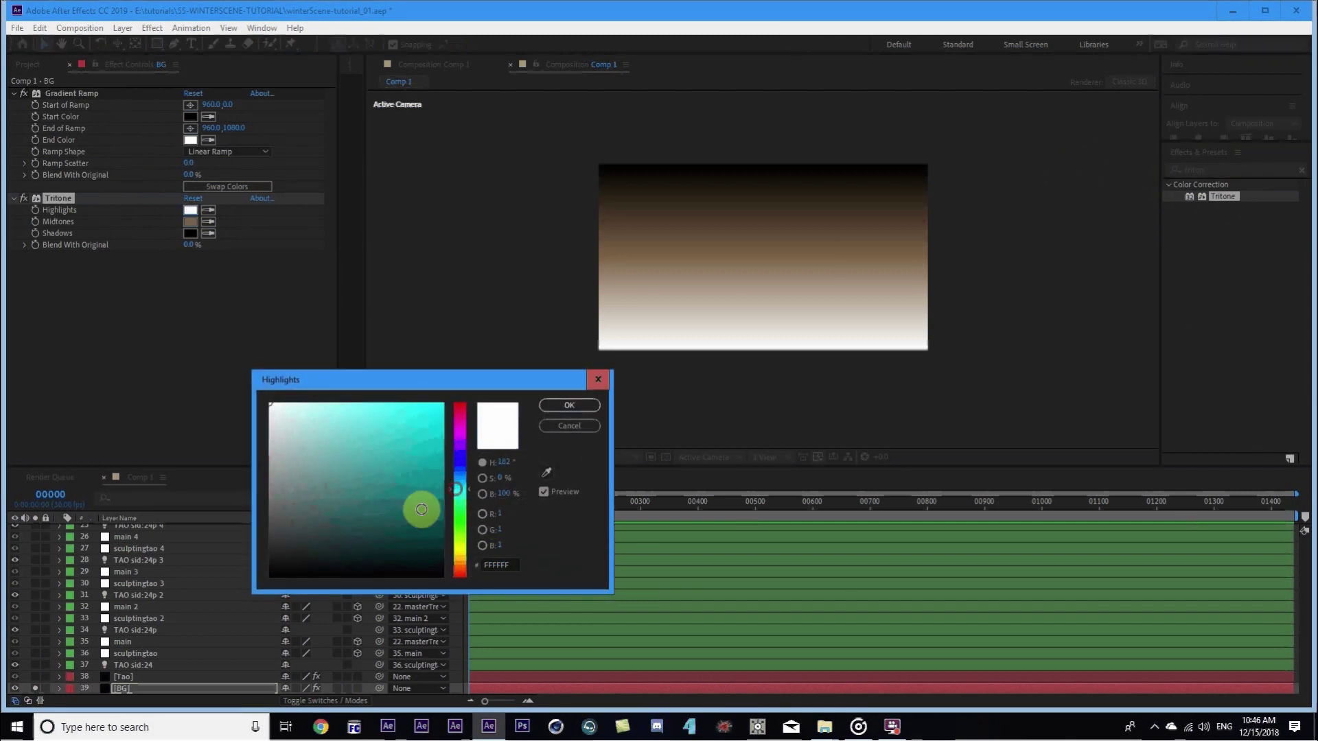
mouse_move(421, 506)
left_mouse_down()
mouse_move(404, 485)
mouse_move(368, 480)
mouse_move(380, 472)
left_mouse_up()
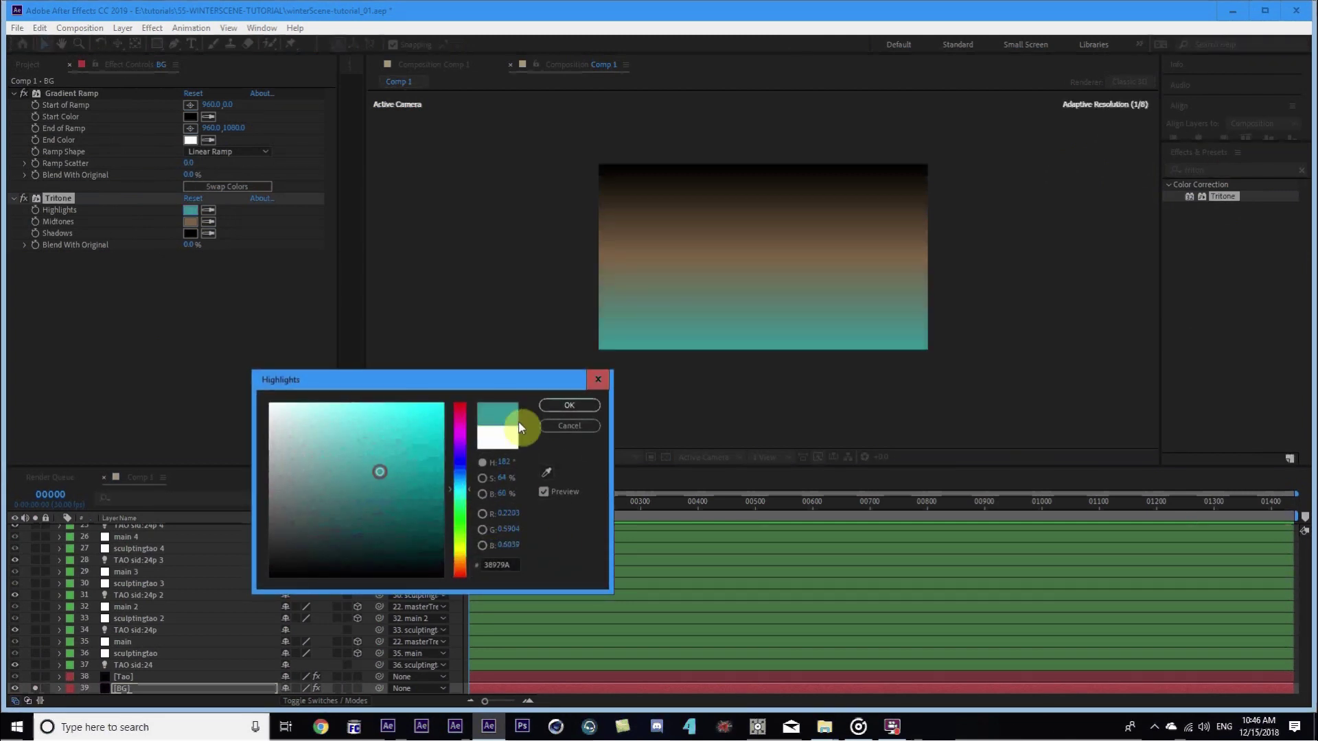
left_click(560, 405)
Set the Tritone Midtones color to dark navy blue, 0F1638.
left_click(190, 221)
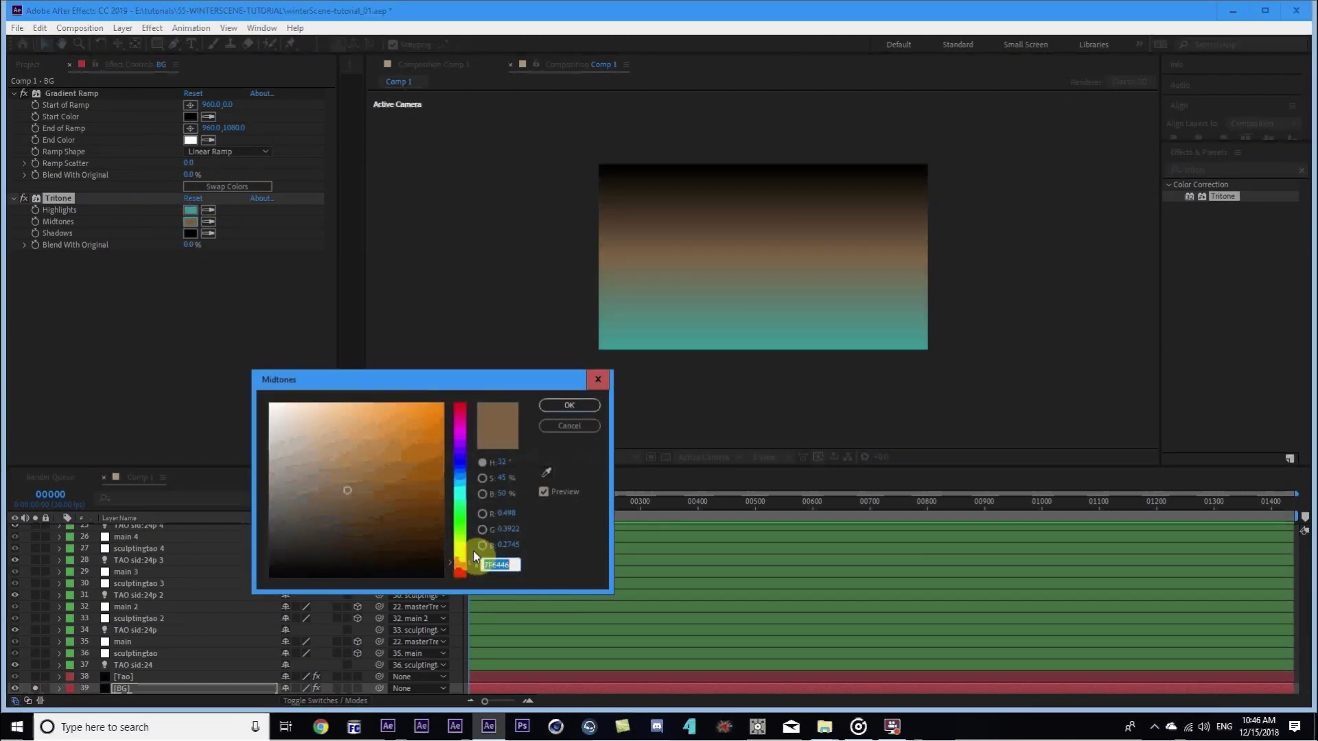
mouse_move(457, 489)
left_mouse_down()
mouse_move(456, 466)
mouse_move(397, 539)
left_mouse_up()
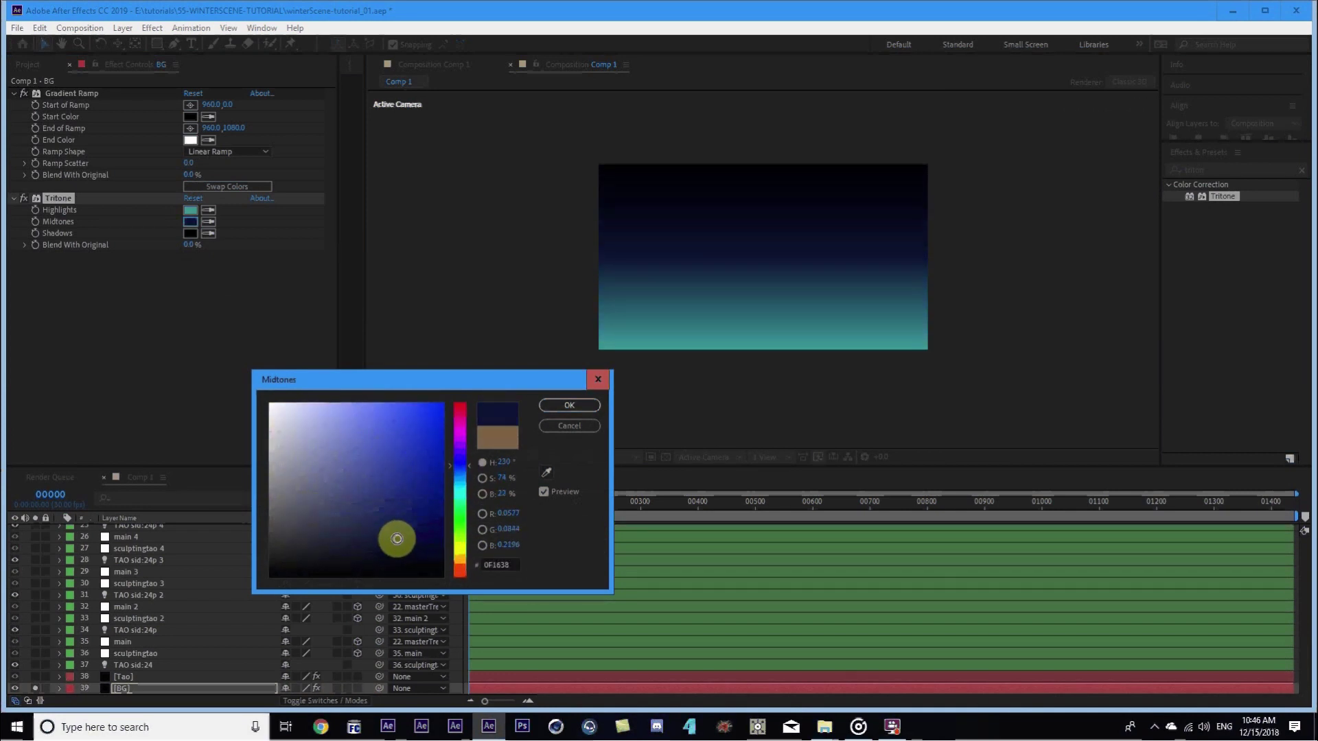
left_click(561, 406)
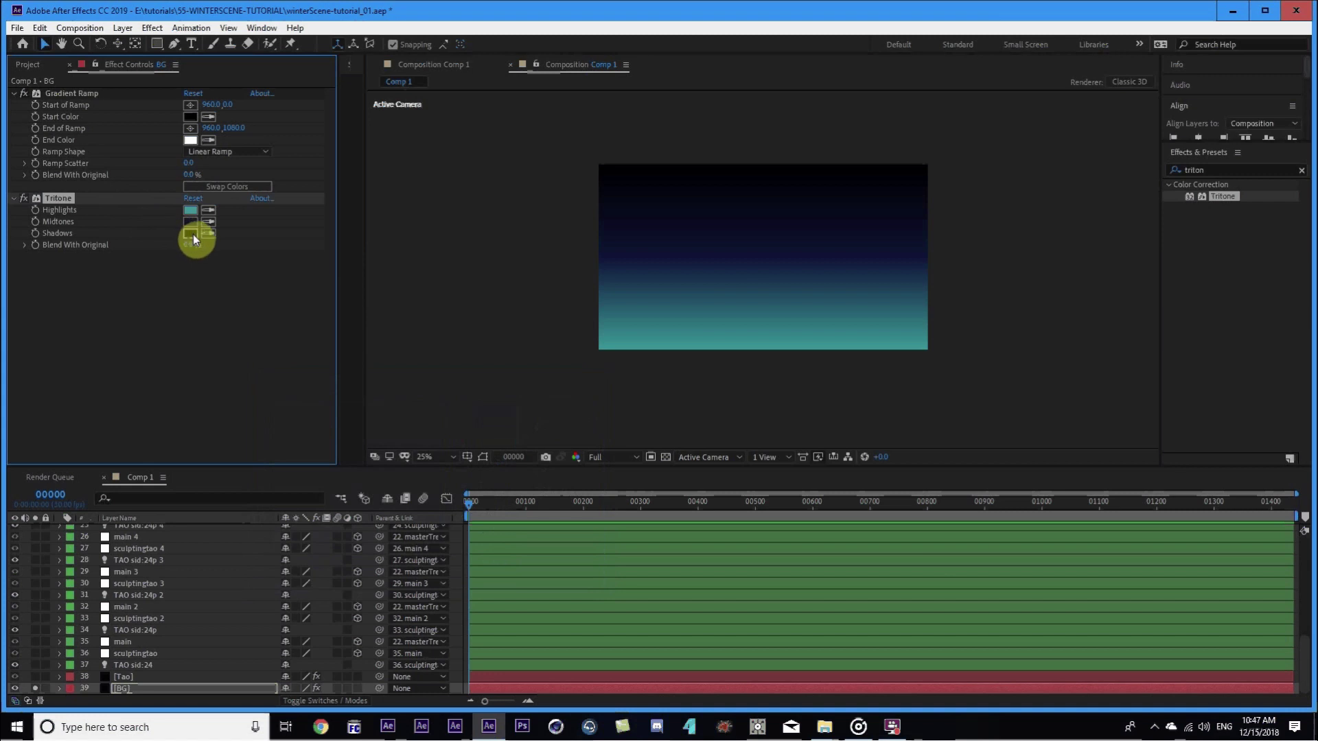
Set the Tritone Shadows color to a near-black blue, 01040A.
left_click(191, 234)
left_click(422, 571)
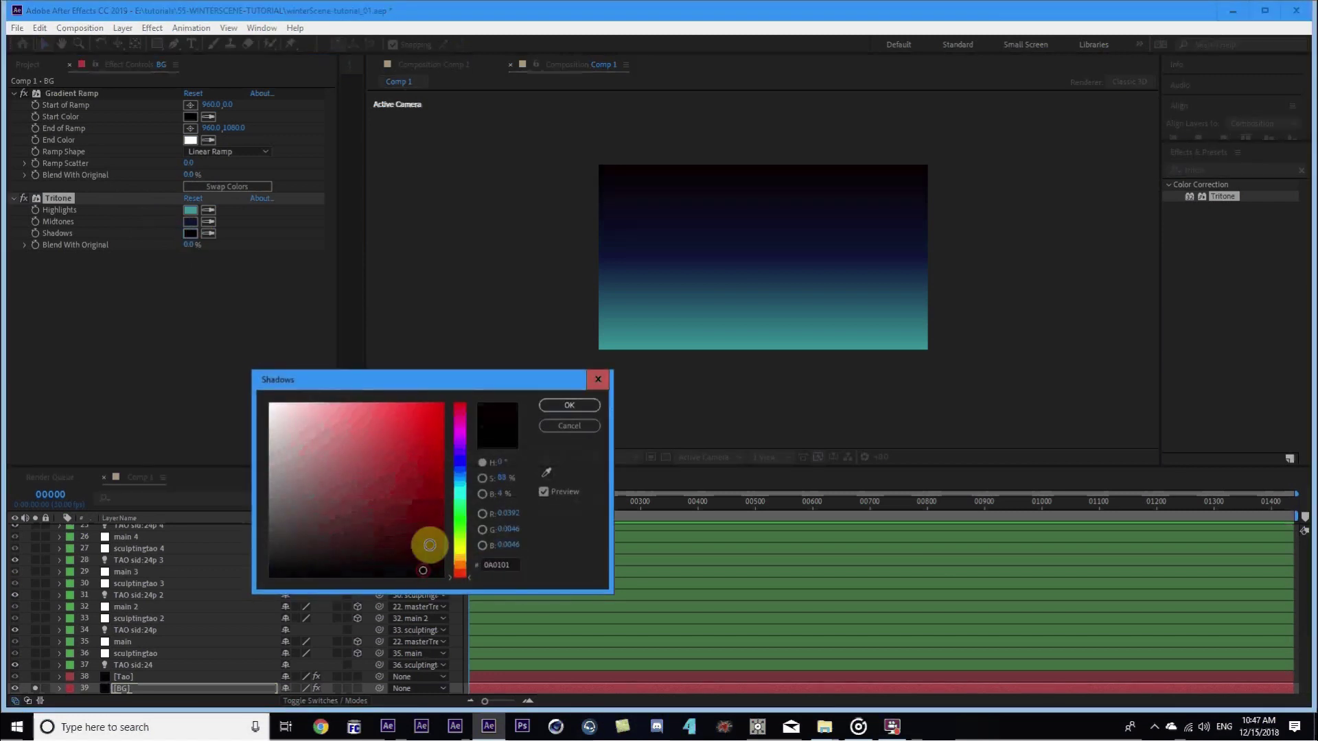
left_click(466, 470)
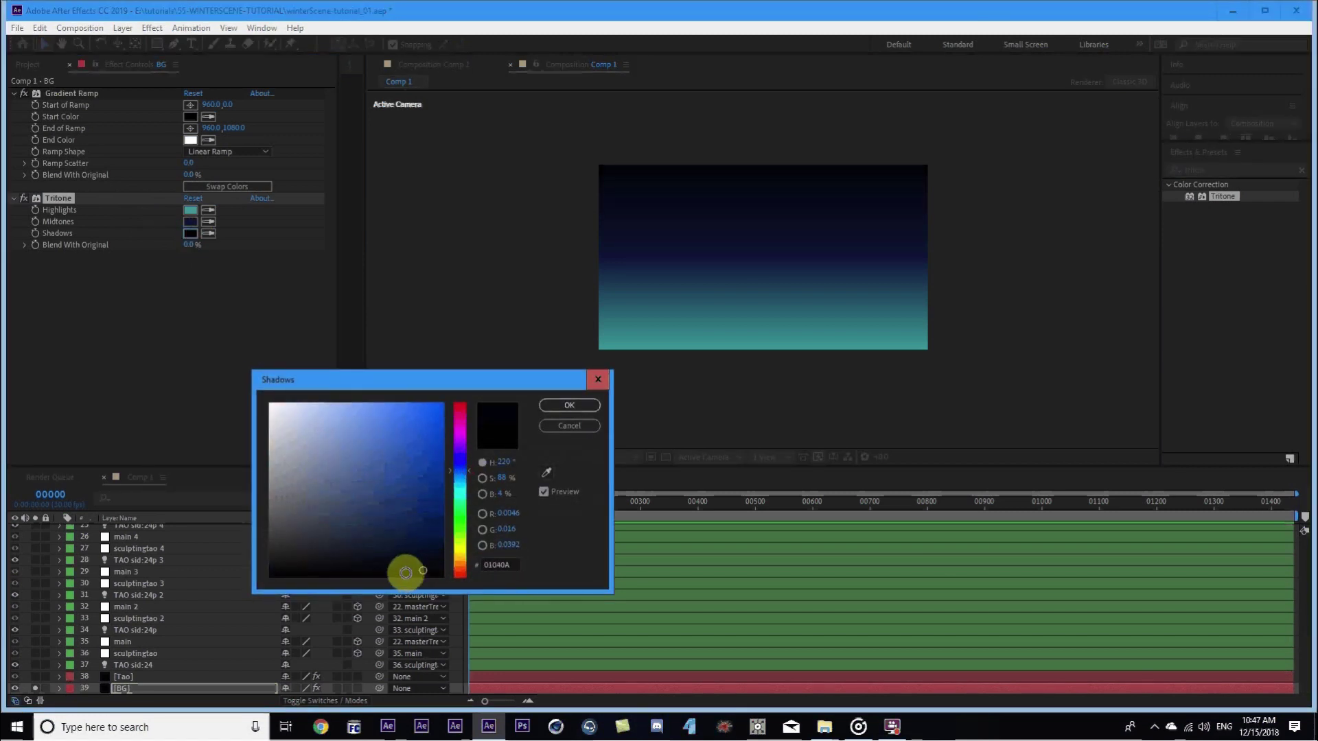
left_click(570, 406)
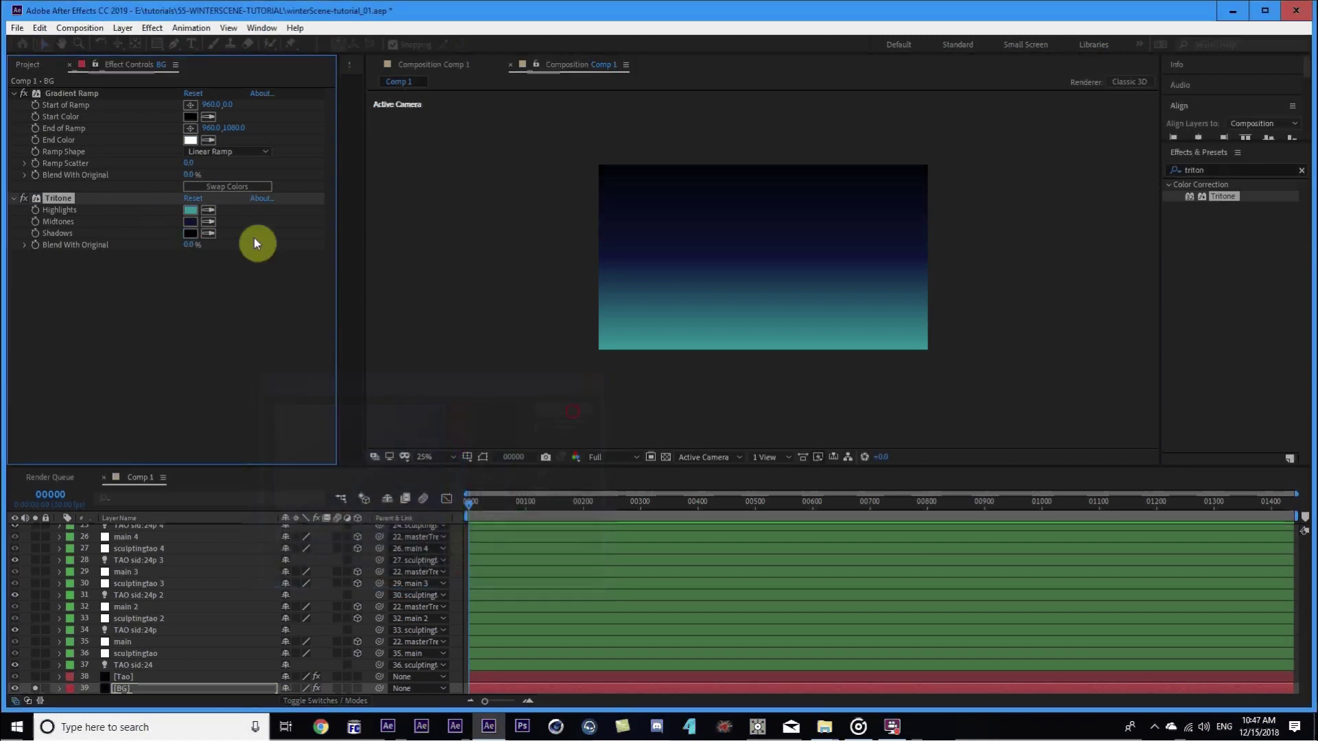
Change the Tritone Highlights color to a muted gray-teal, 506B6C, and unsolo the BG layer.
left_click(189, 217)
left_click_drag(412, 523, 313, 503)
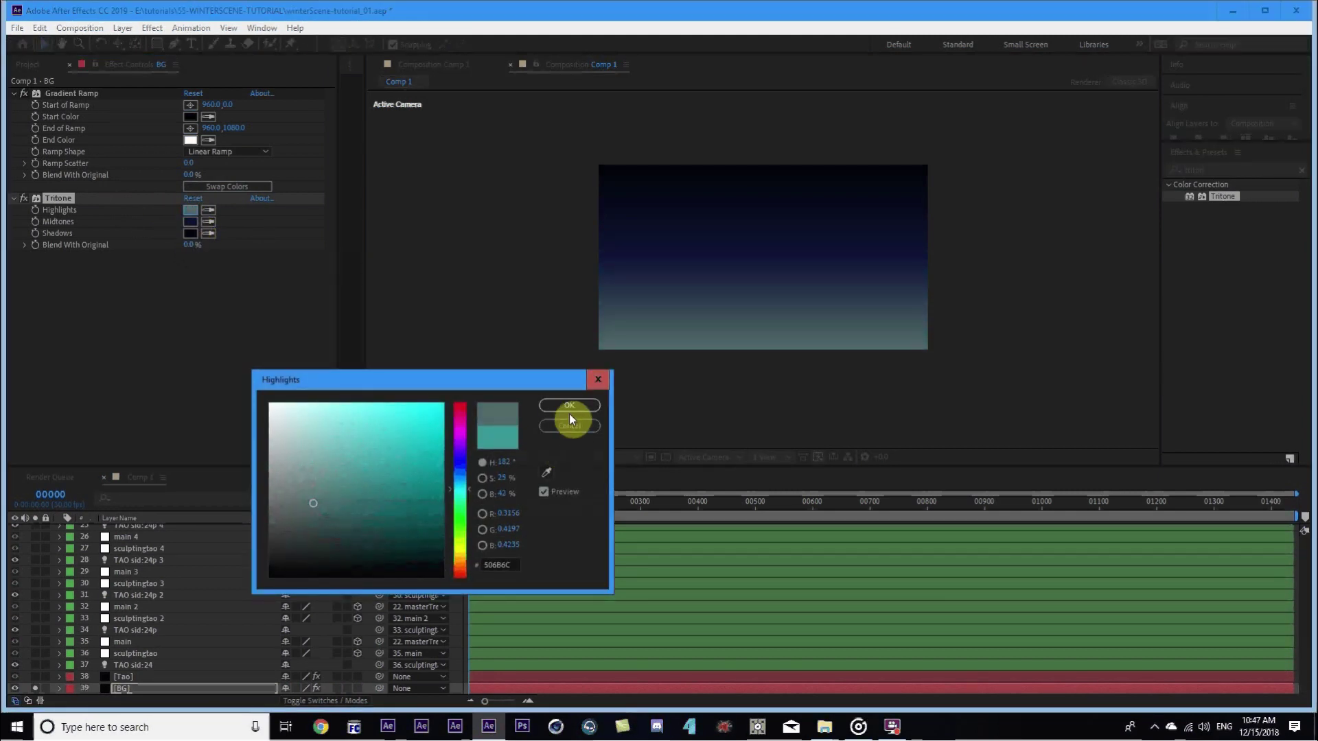
left_click(569, 412)
left_click(35, 688)
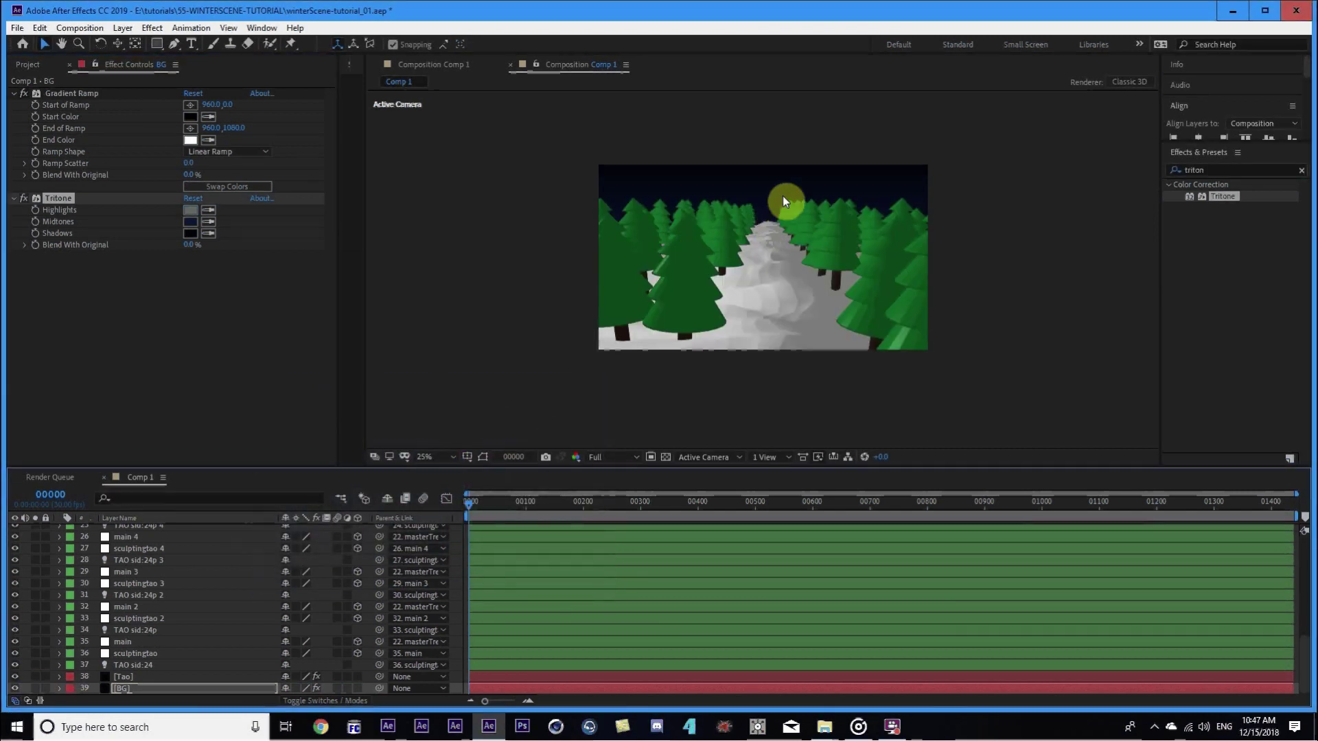
Move the Gradient Ramp's start point above the frame to about 960, -208 and raise its end point to about 960, 728.
key("c")
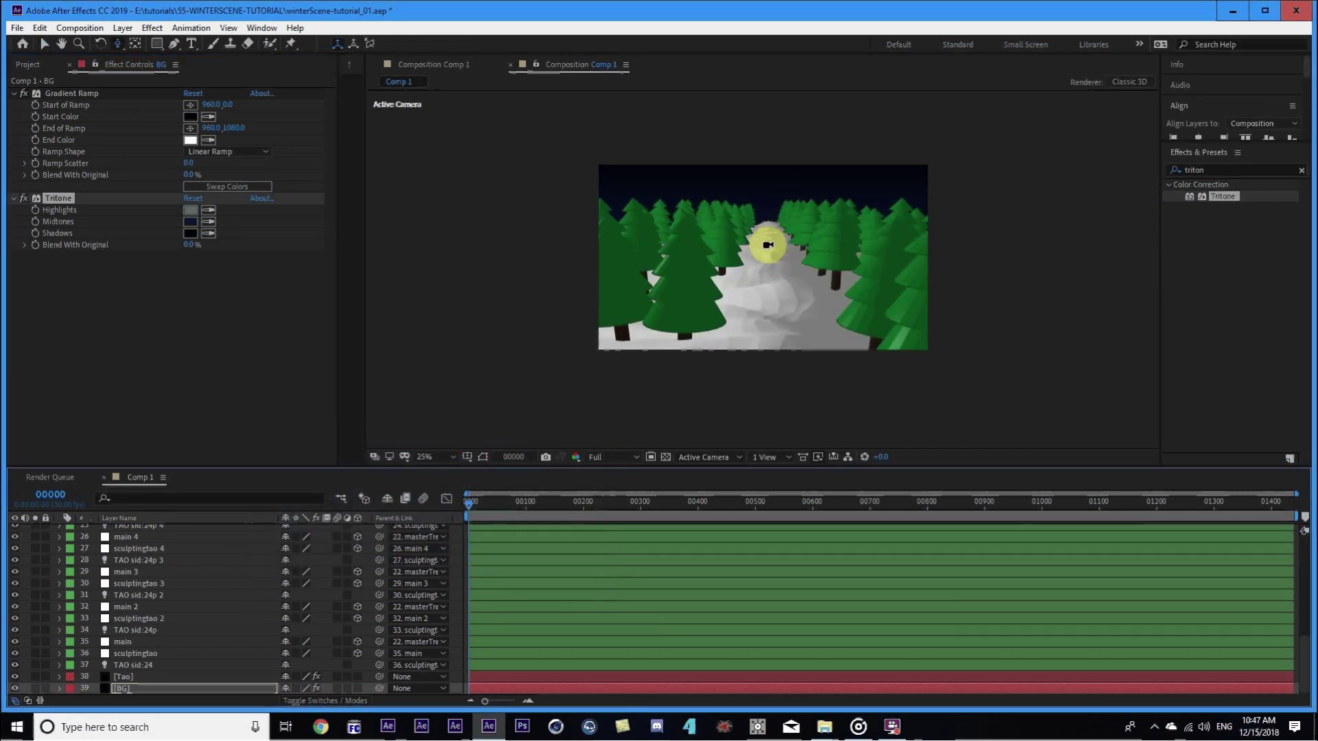
key("c")
left_click_drag(772, 234, 773, 253)
key("c")
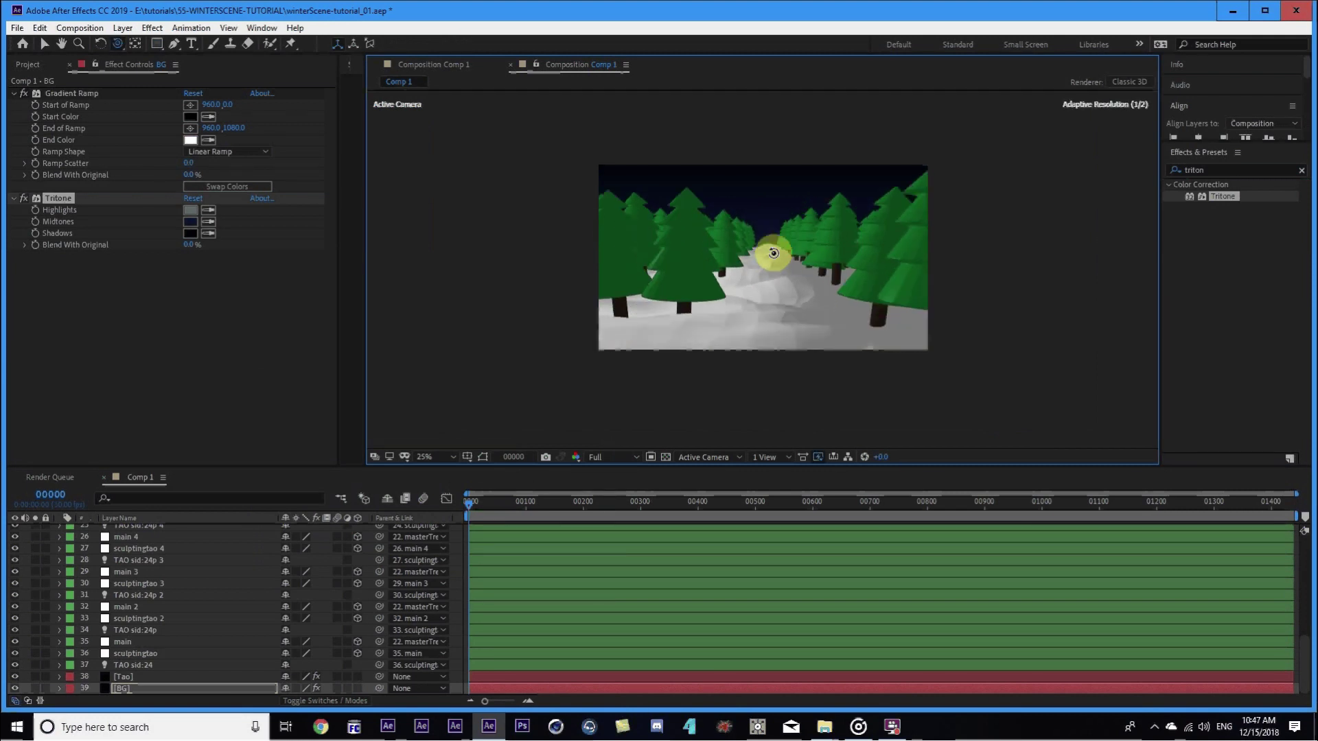
left_click(100, 109)
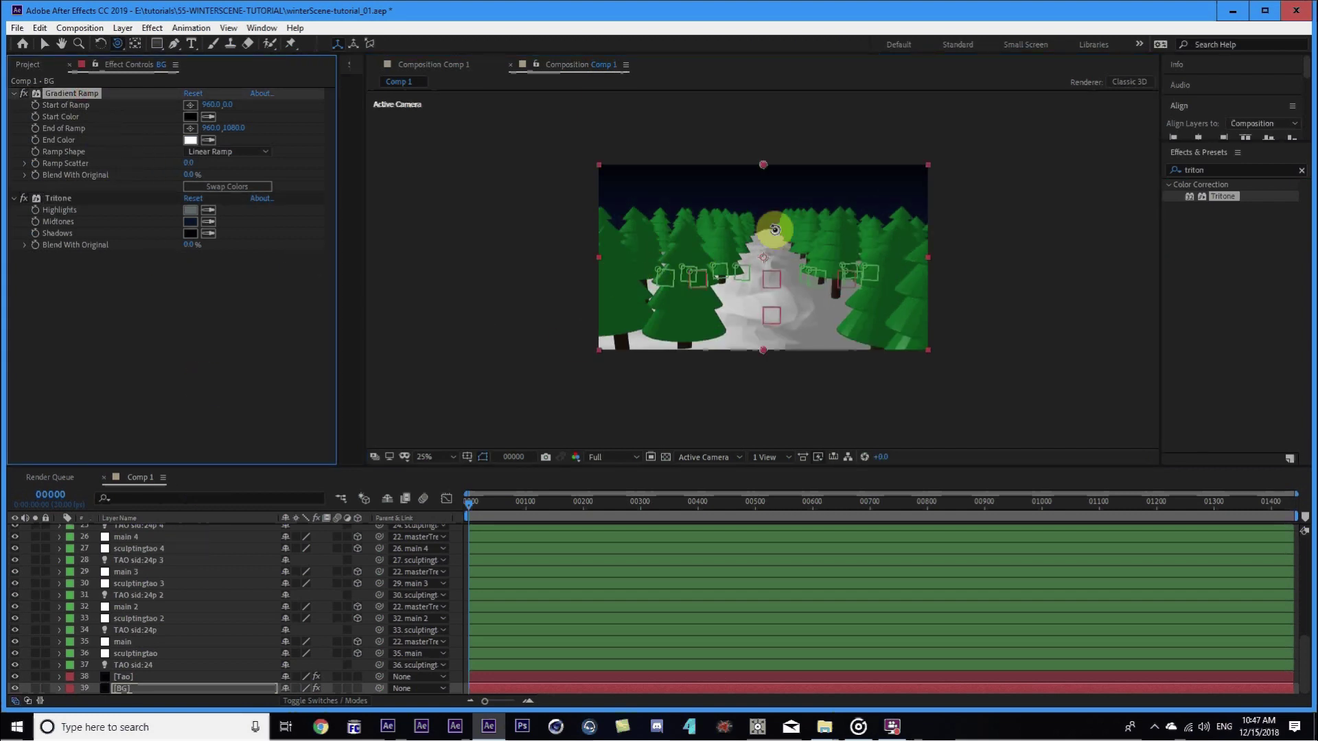
key("v")
left_click_drag(764, 162, 763, 137)
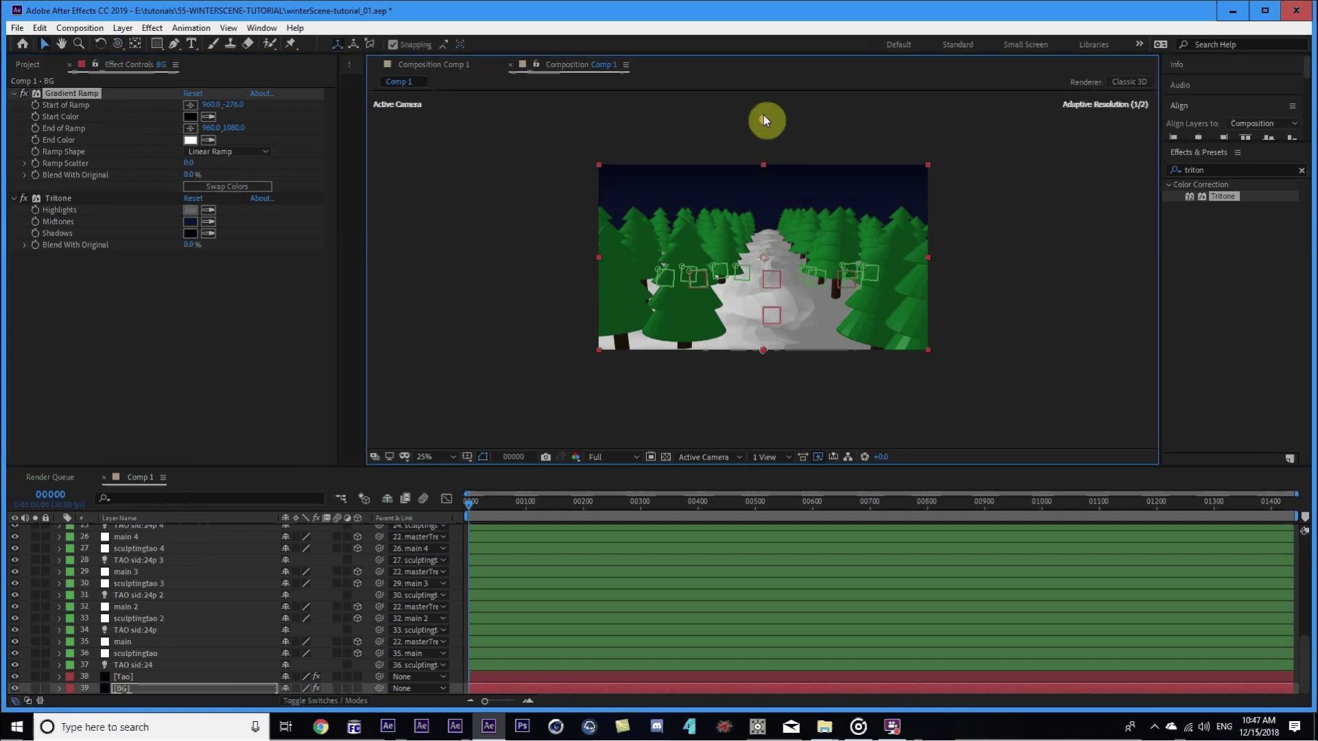
left_click_drag(762, 350, 765, 291)
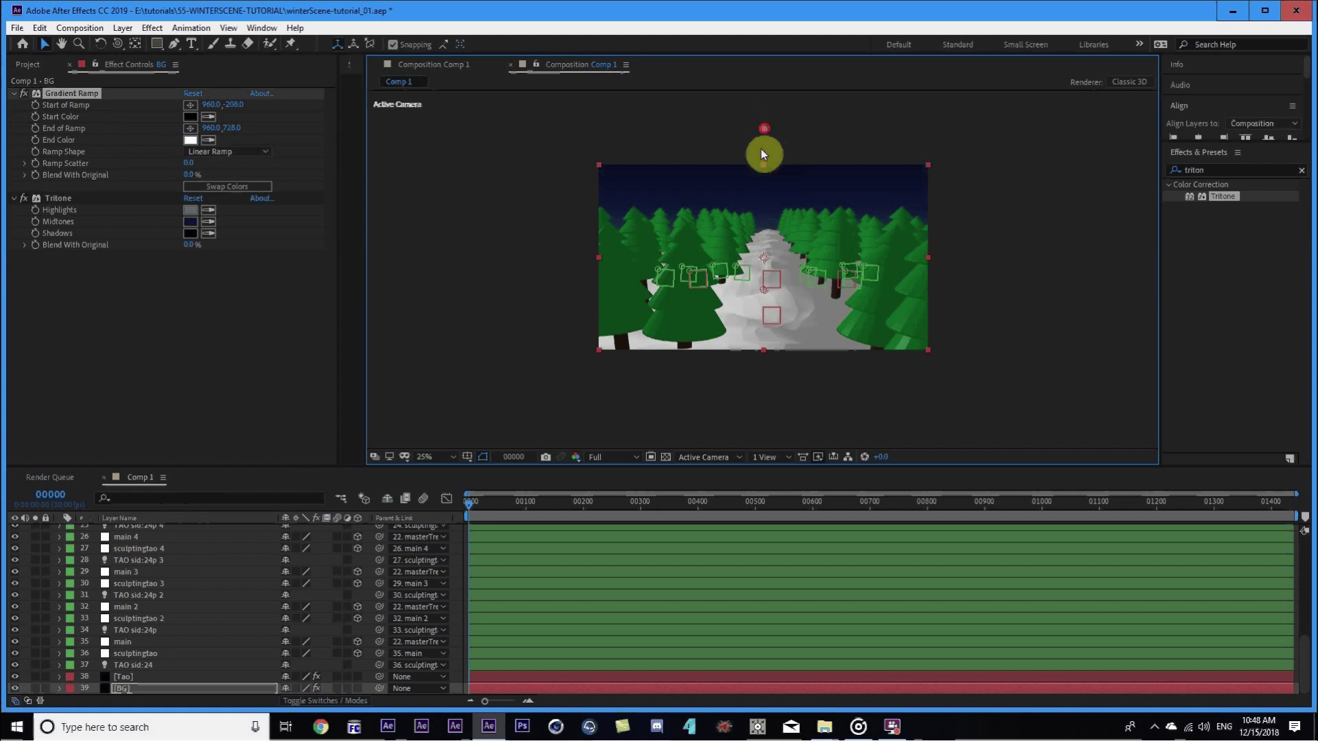
Enable Include TAO LUMI Lights in the Tao layer's Material & Lighting settings.
left_click(243, 663)
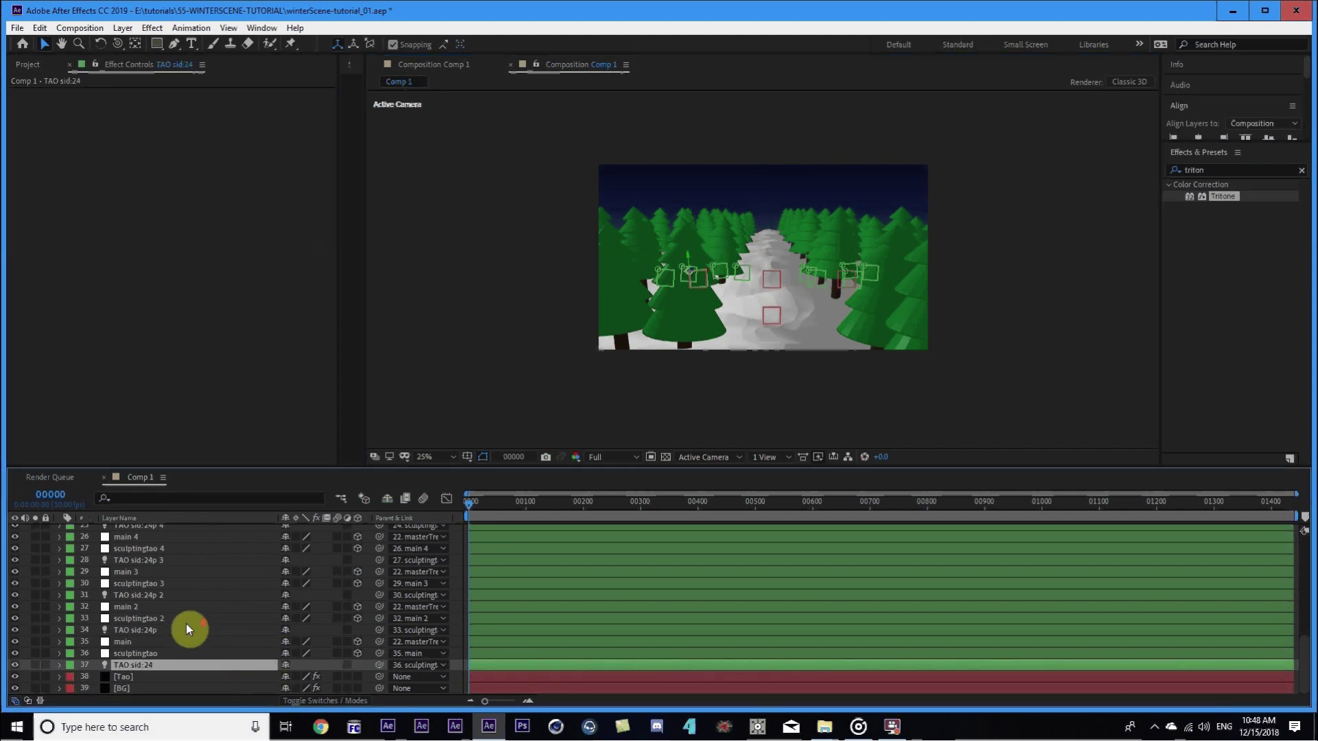
left_click(128, 678)
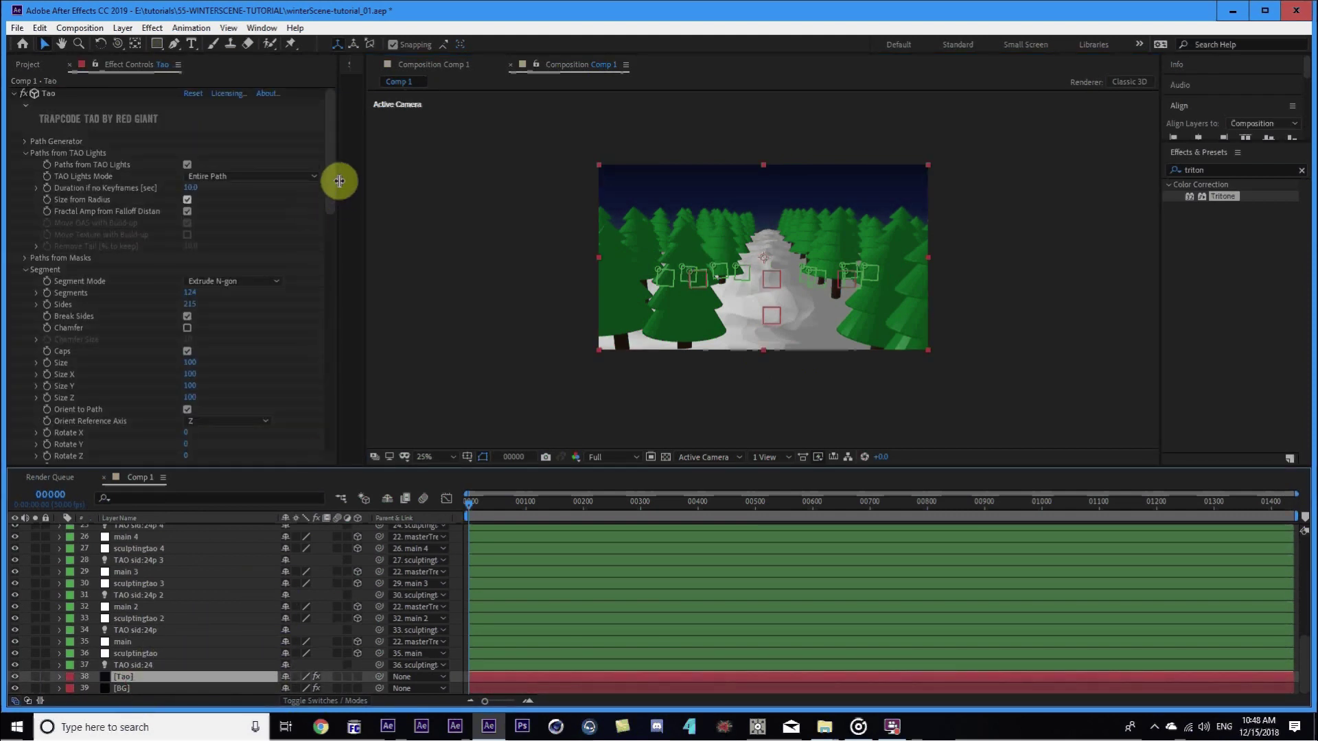
left_click_drag(338, 182, 323, 403)
left_click(31, 270)
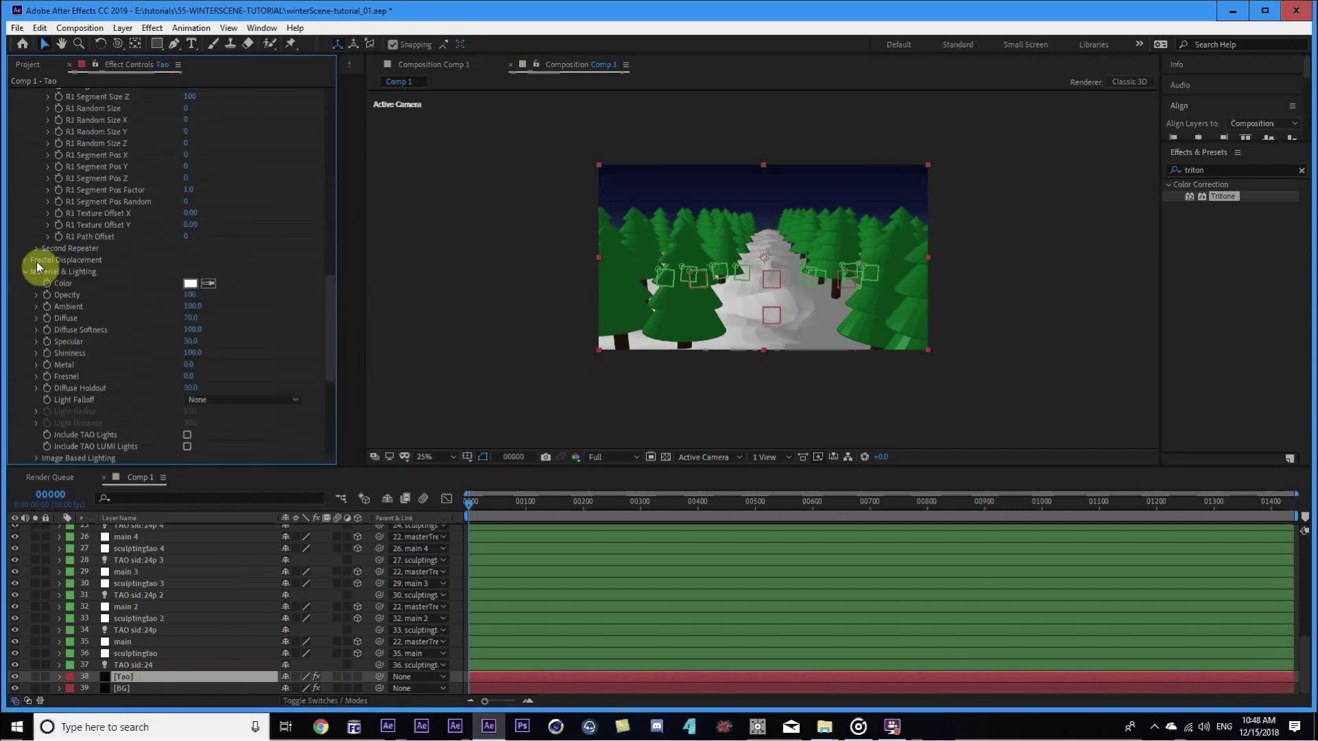
scroll(130, 290, "down", 3)
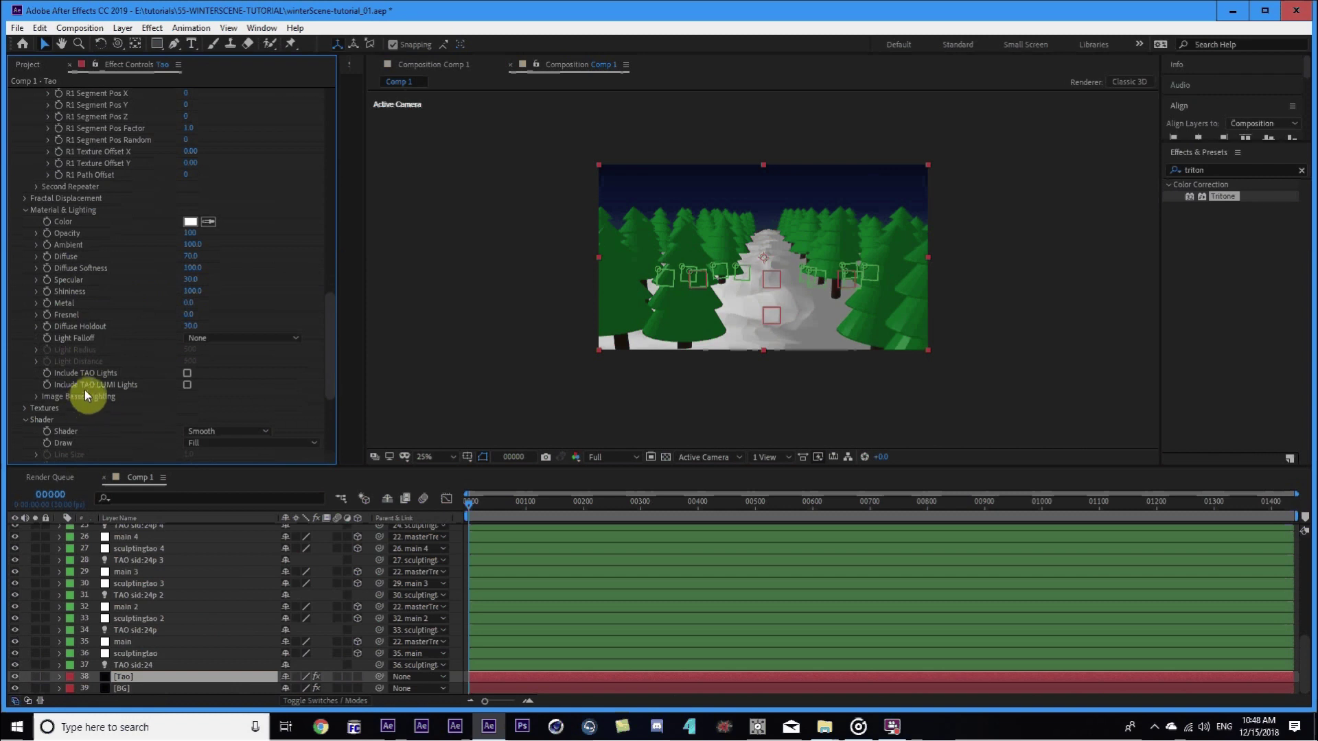
left_click(187, 385)
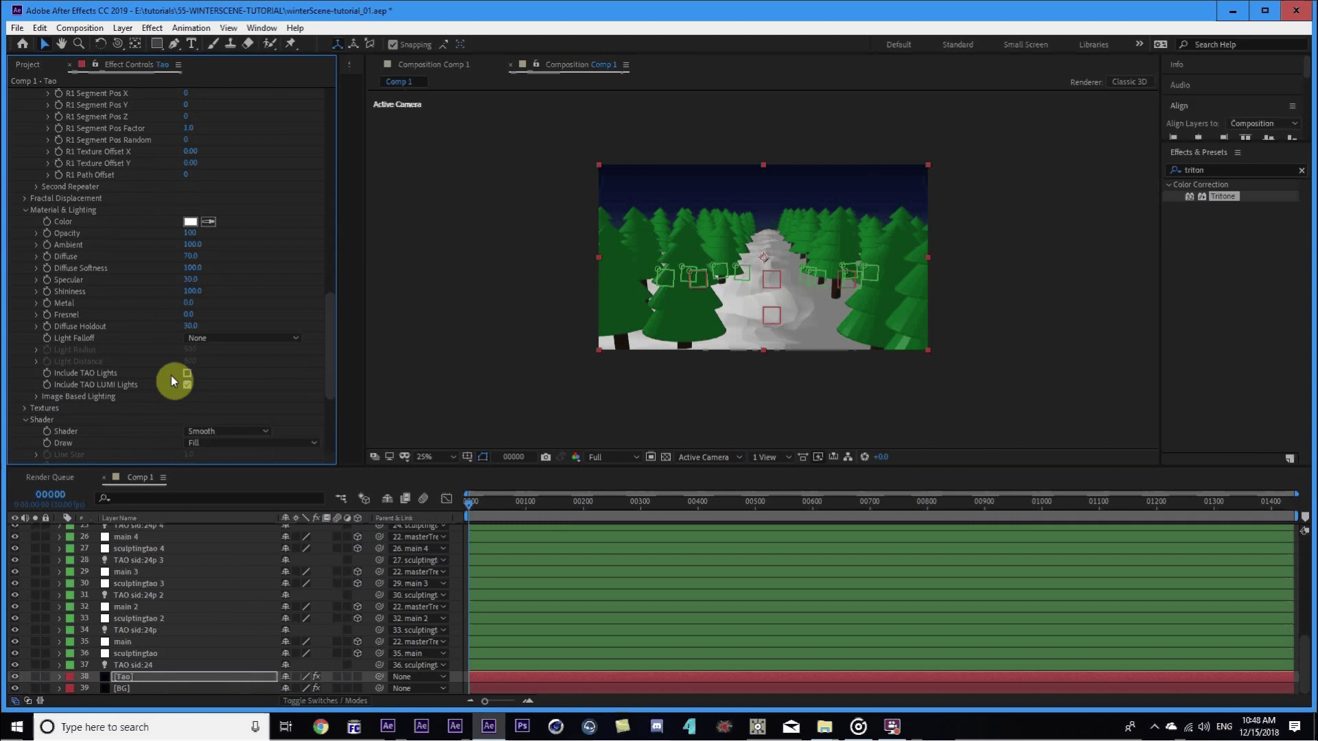
Create a Point light named TAO LUMI directly above the Tao layer.
key("ctrl+alt+shift+l")
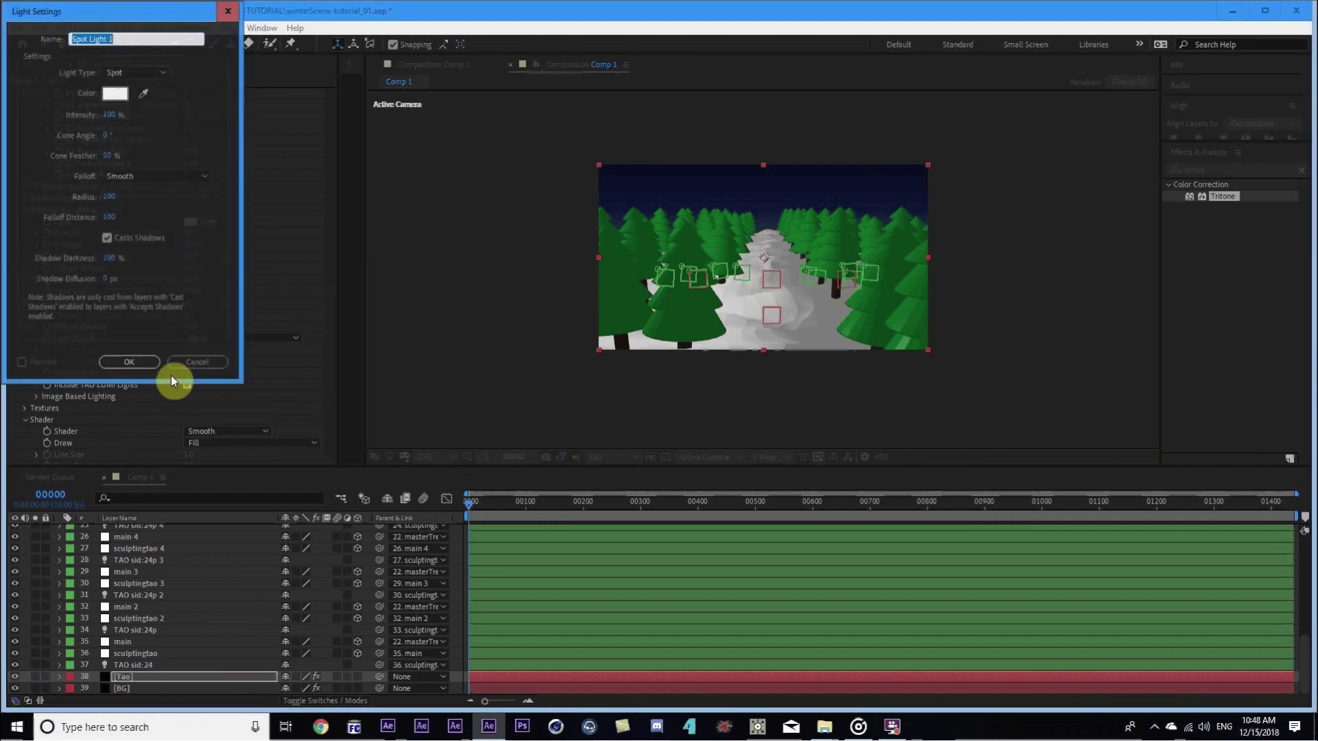
left_click(137, 72)
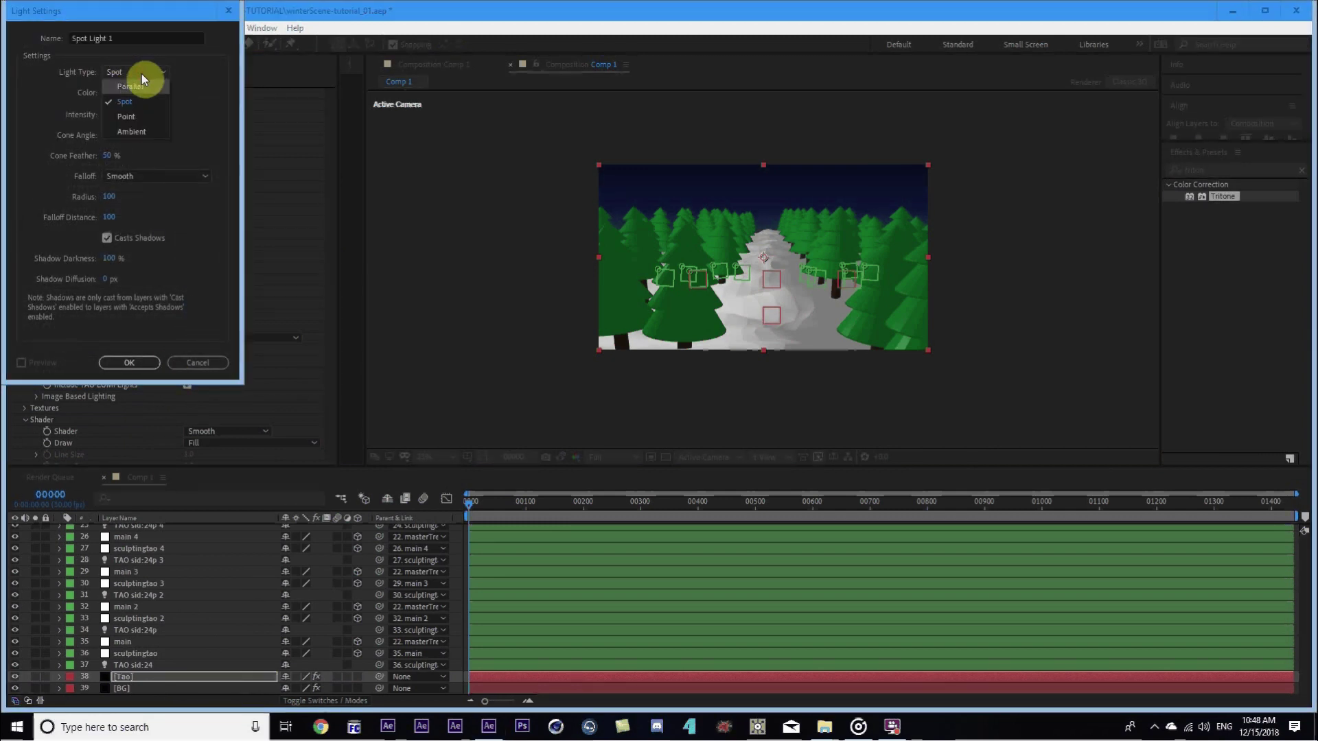
left_click(129, 118)
left_click(125, 40)
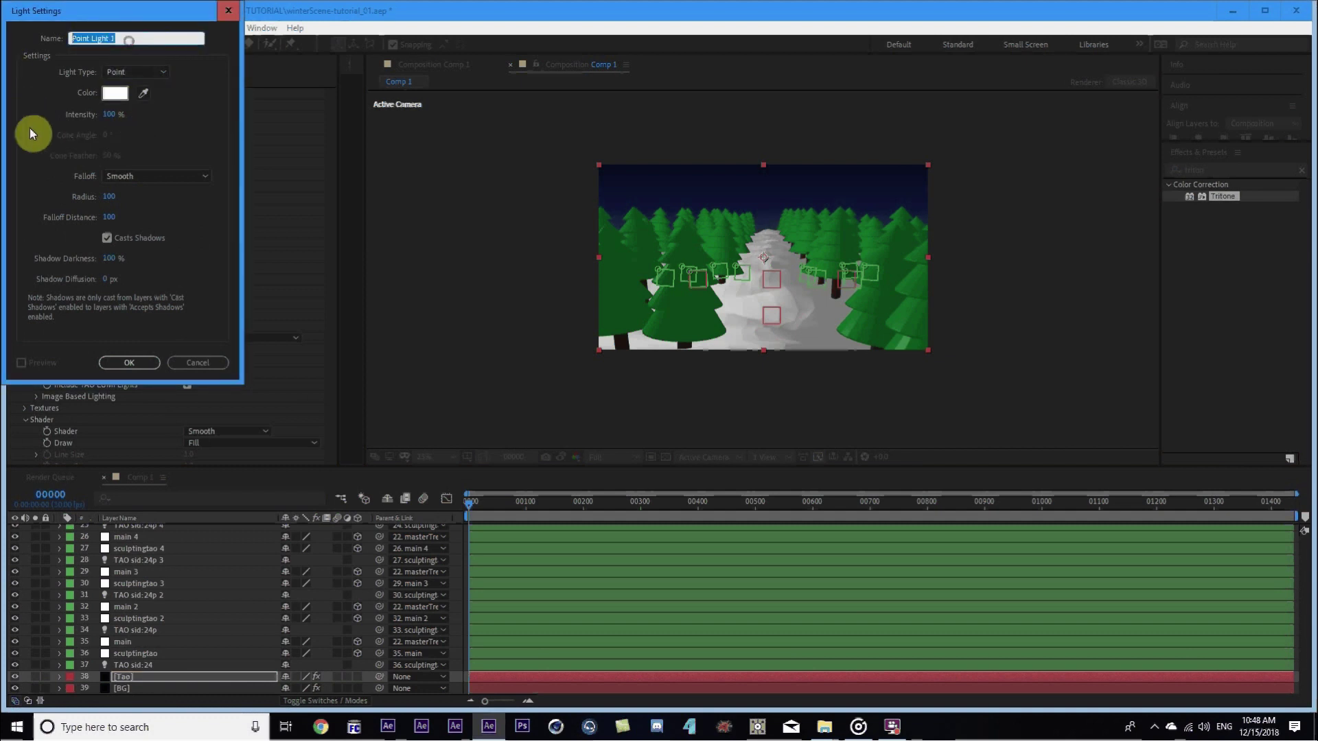
type("TAO L")
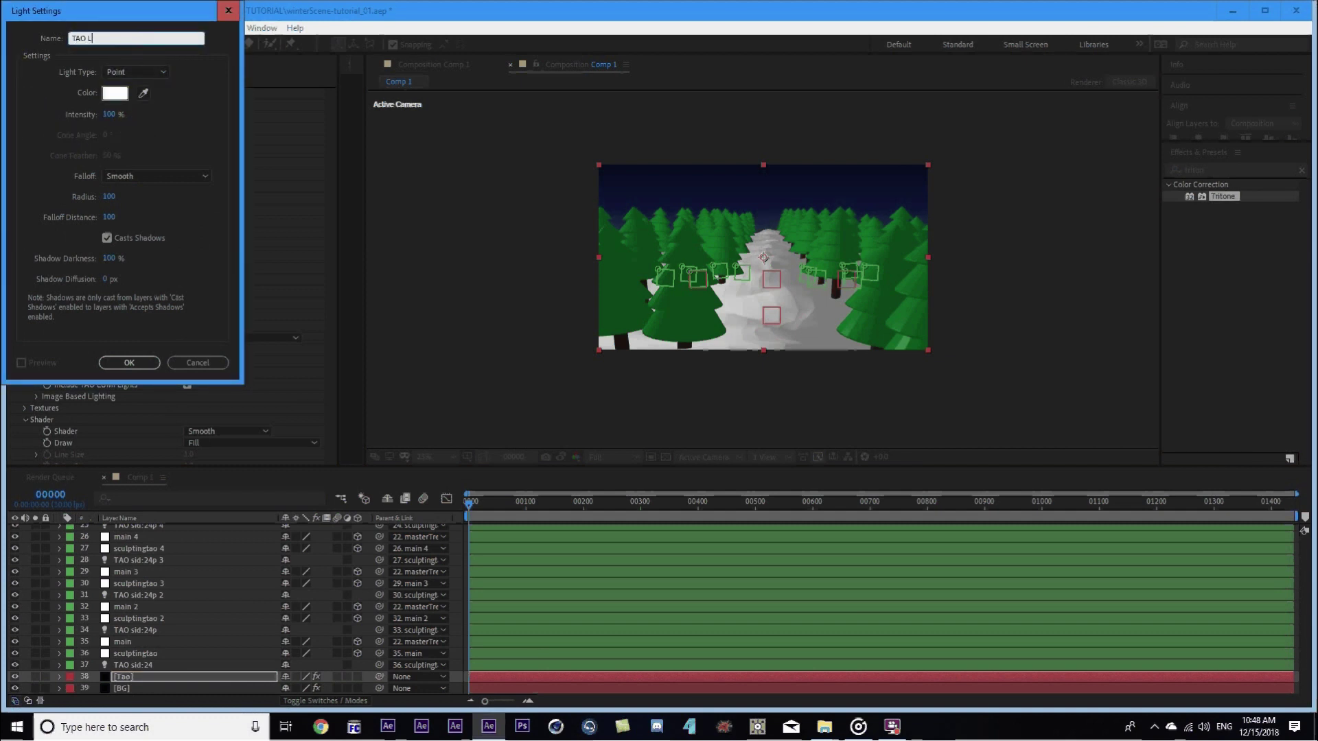
type("UMI")
left_click(132, 363)
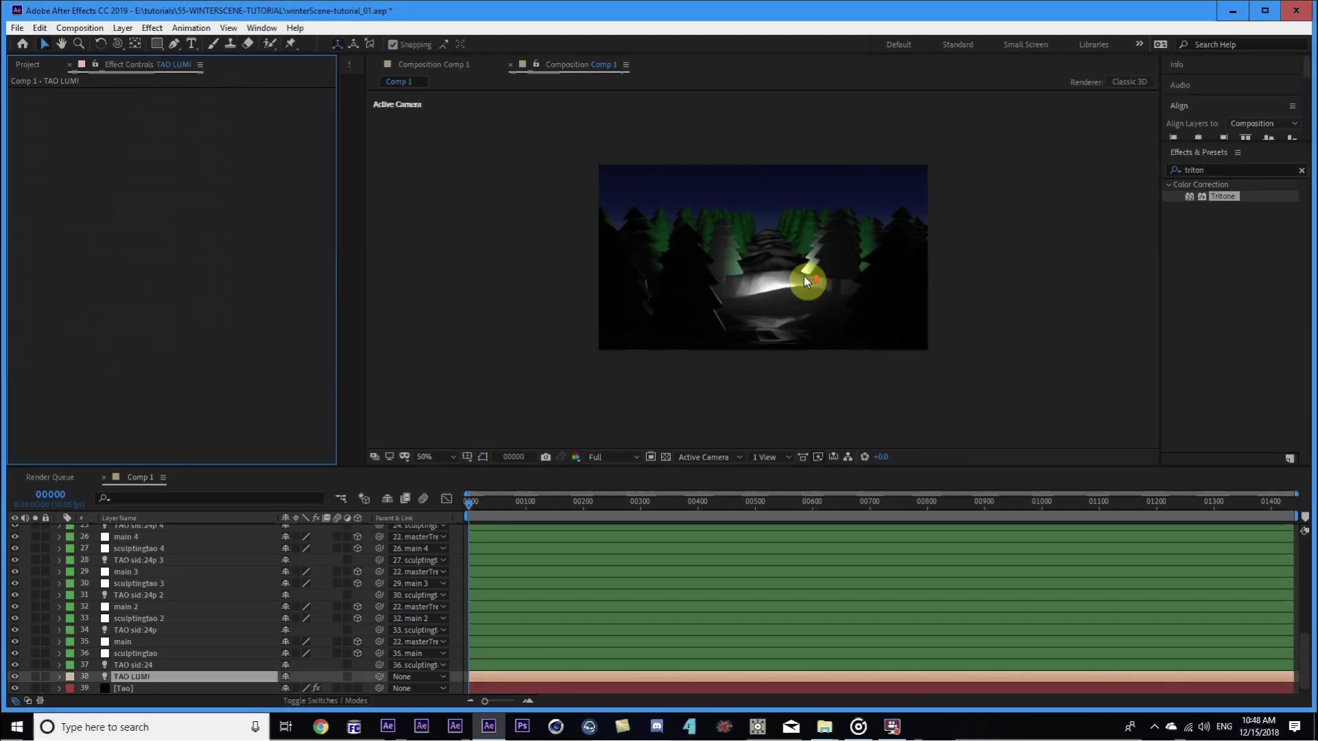
Create an Ambient light at 100% intensity, sampling its color from the blue sky near the horizon.
scroll(805, 277, "up", 1)
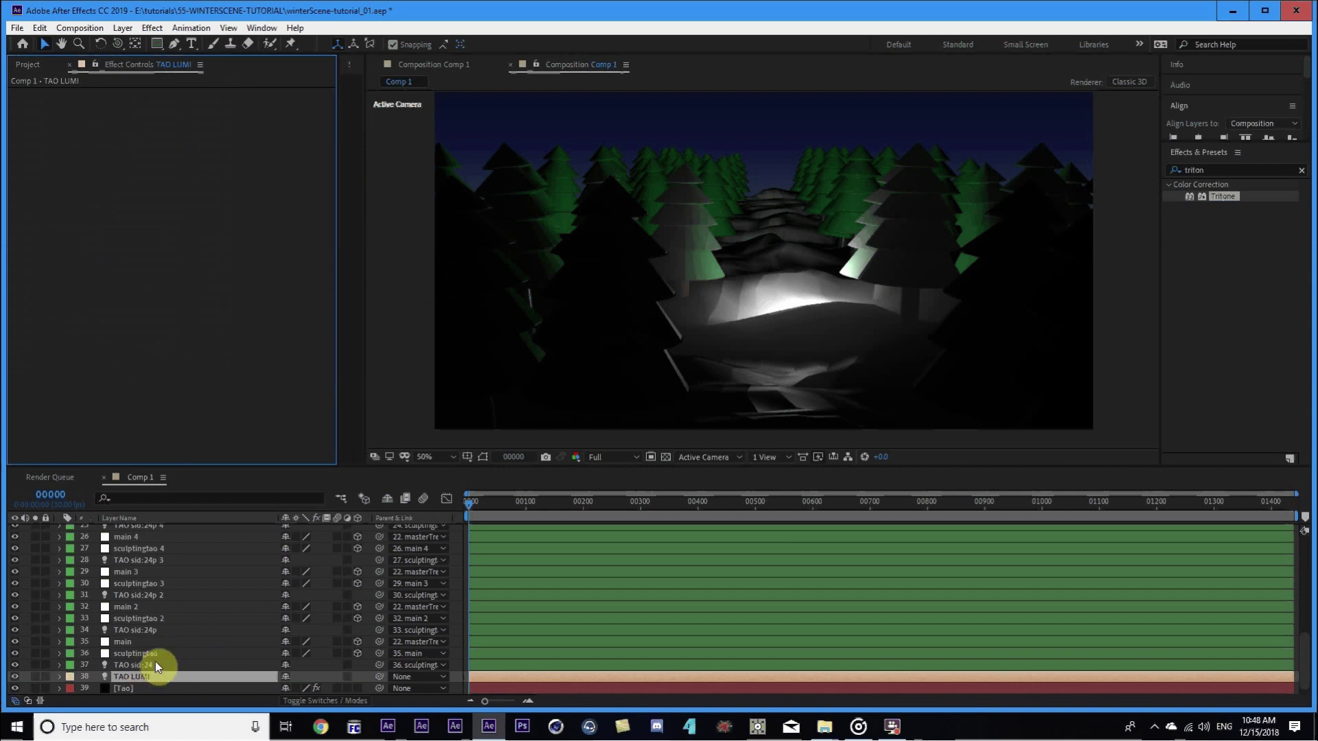
key("ctrl+alt+shift+l")
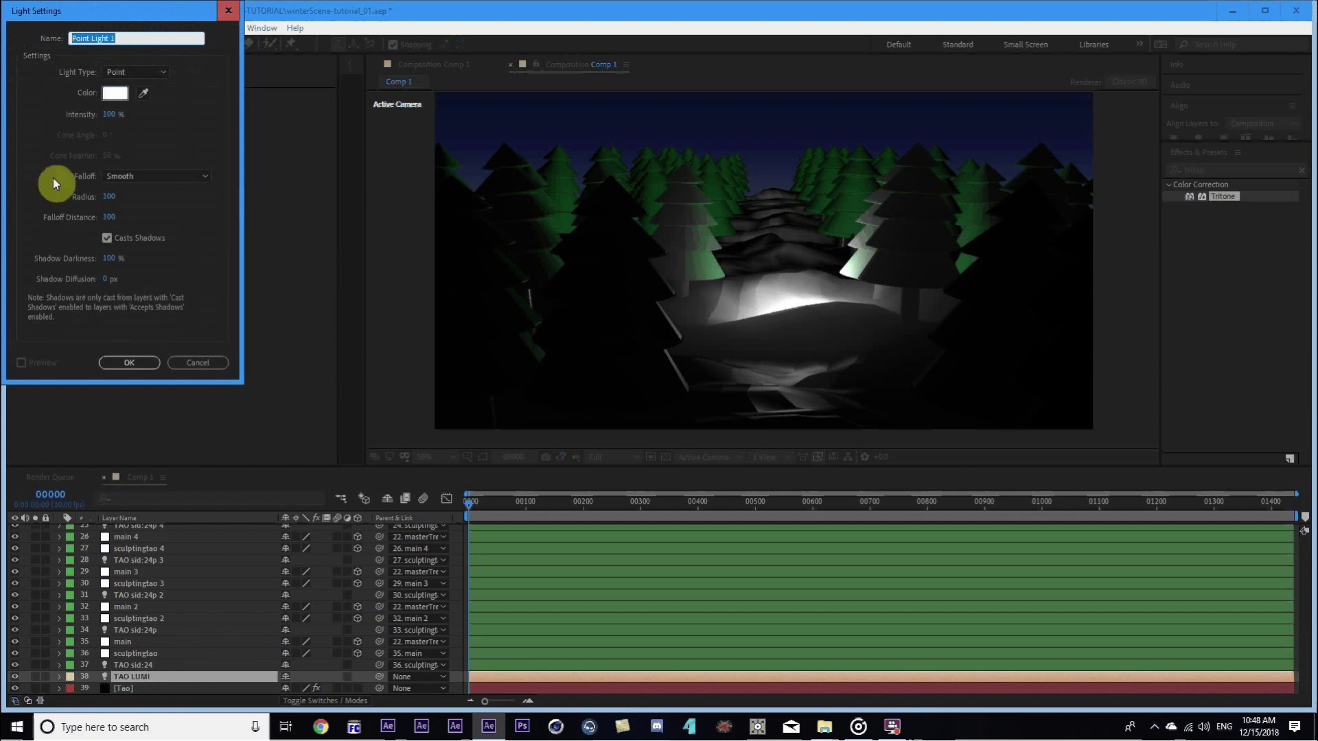
left_click(137, 73)
left_click(131, 131)
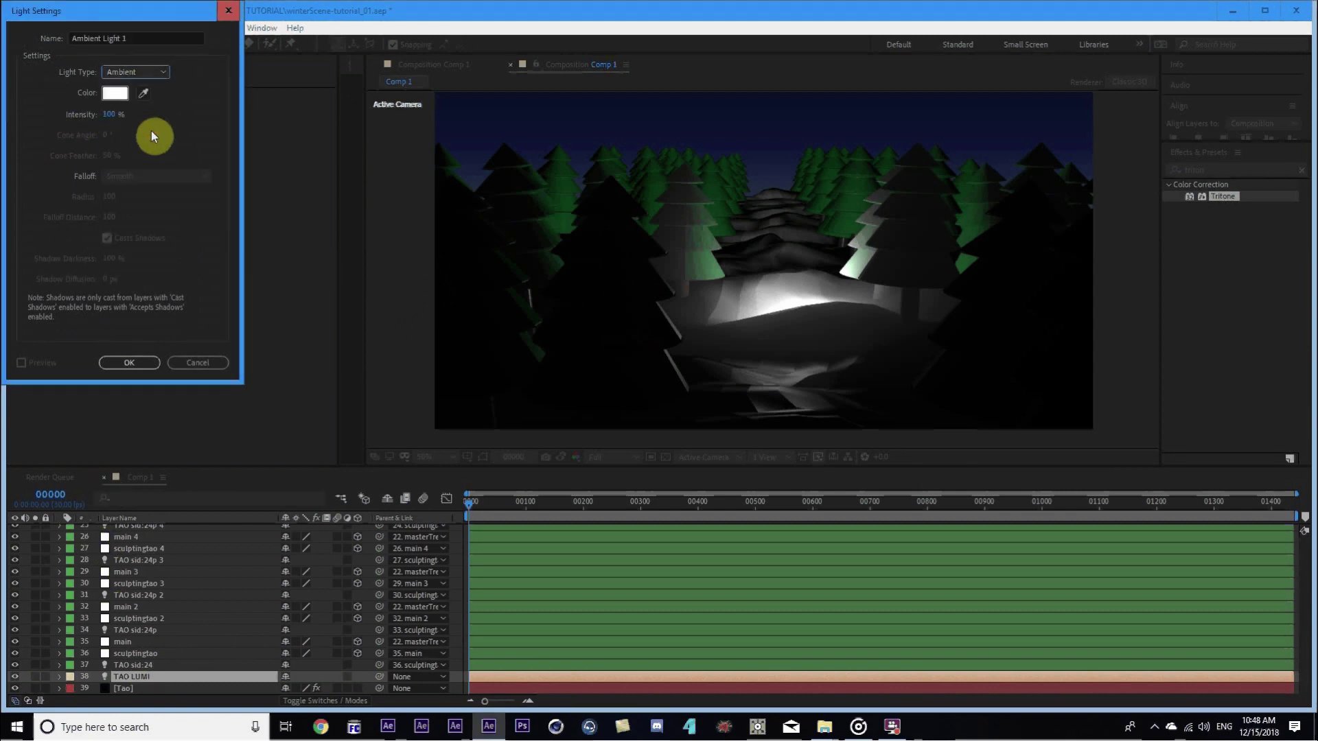
left_click(144, 94)
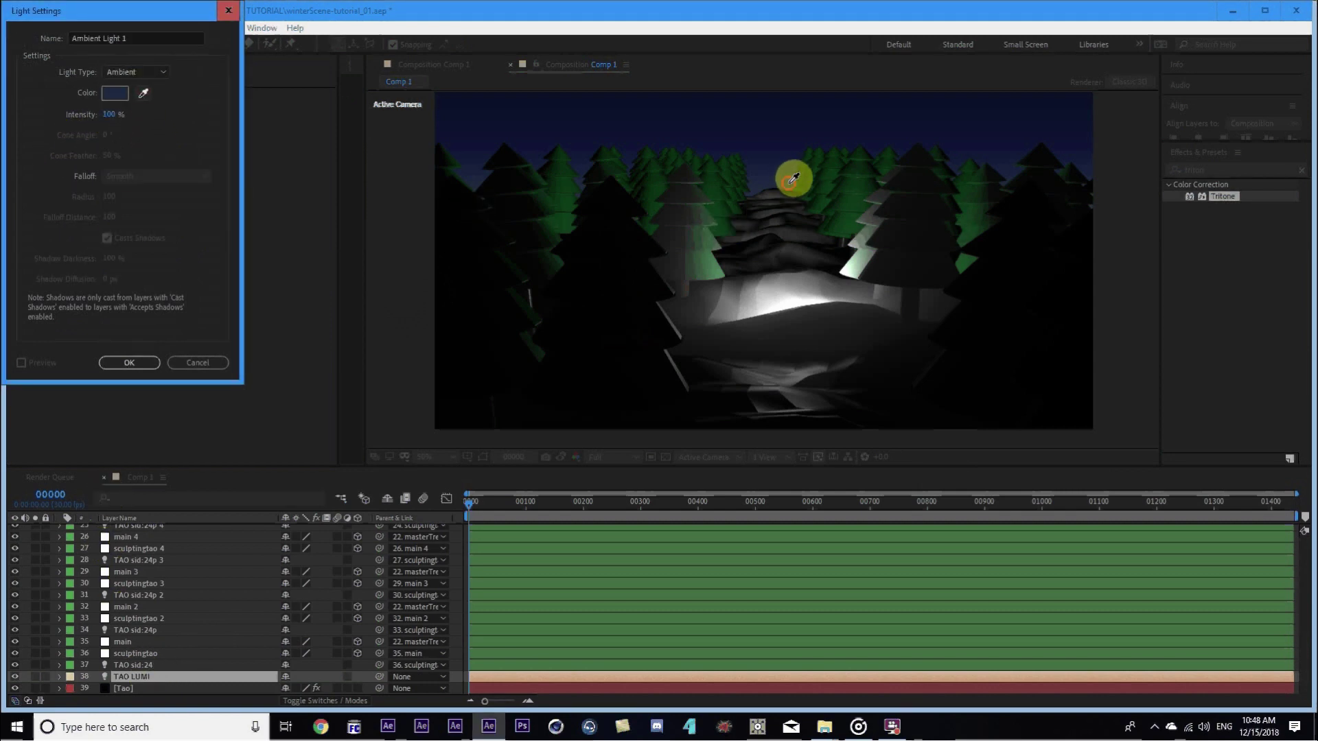
left_click(790, 186)
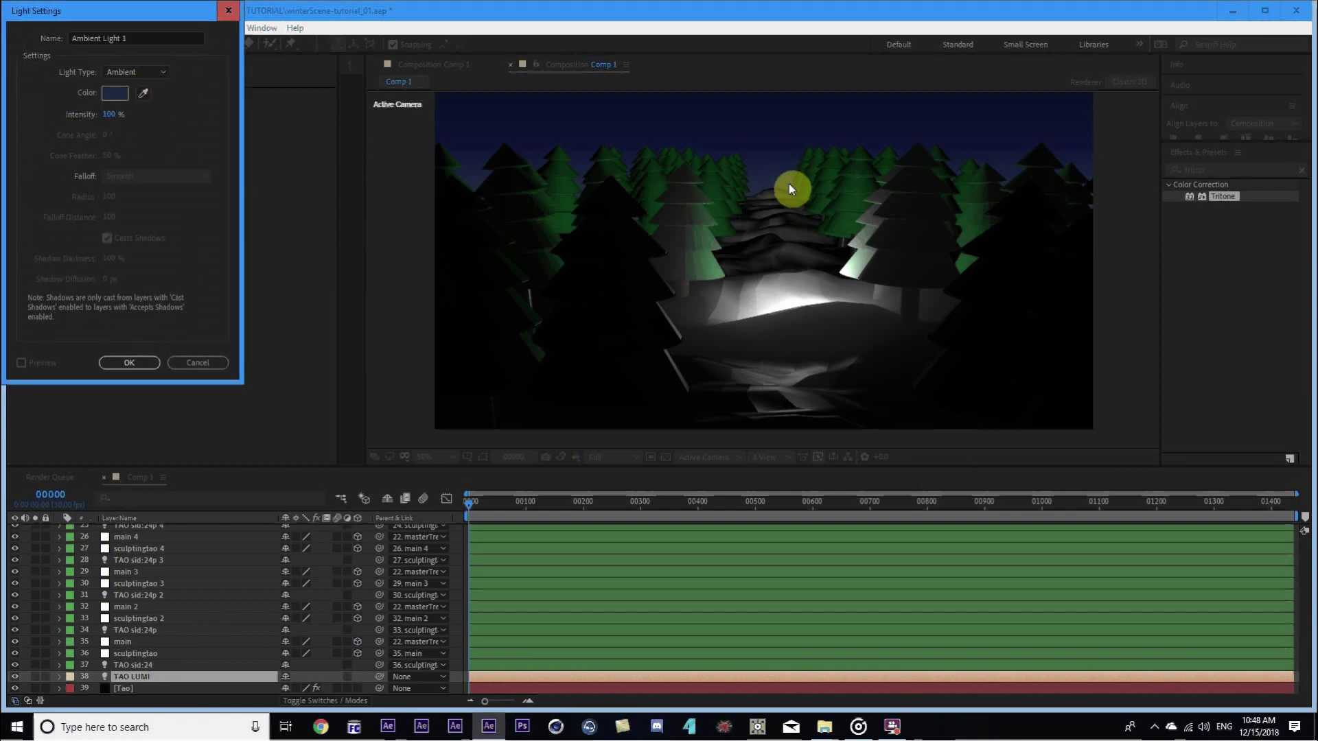
left_click(126, 363)
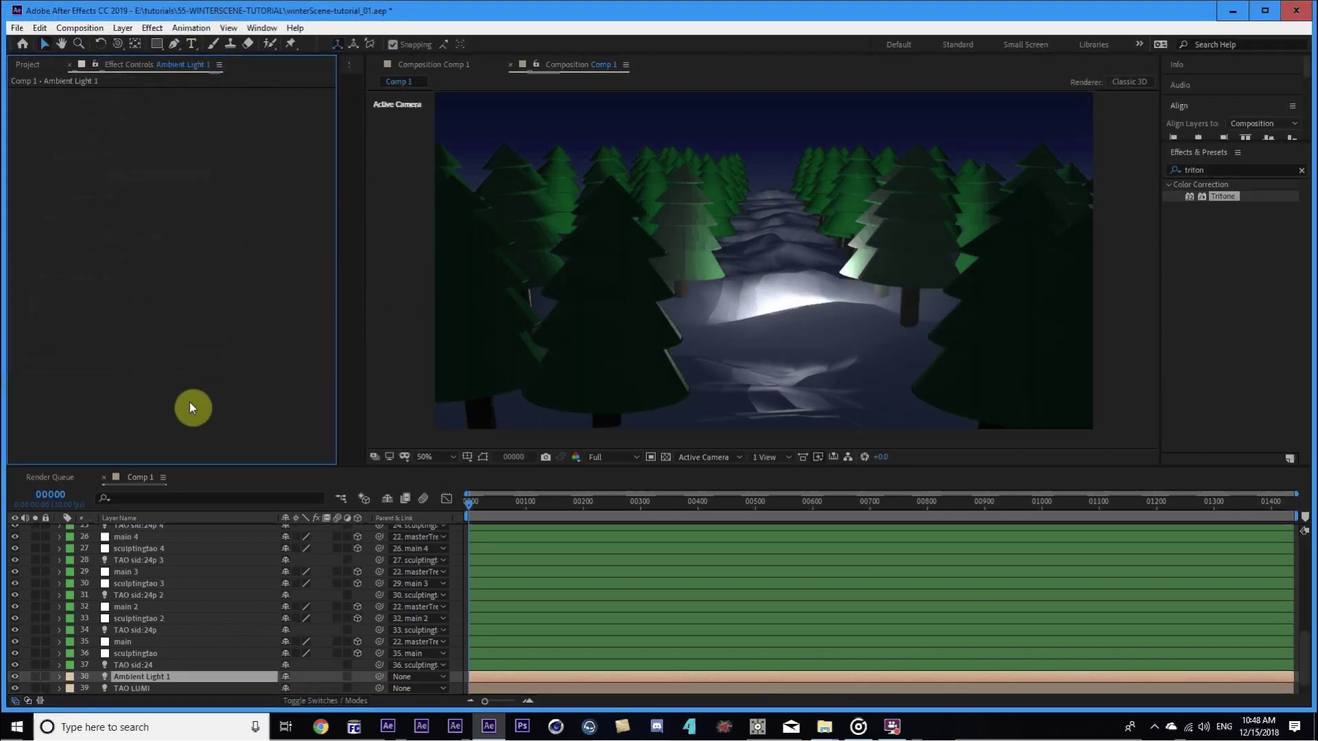
Reveal the TAO LUMI light's position and add a 3D null object directly above it in the layer stack.
scroll(134, 679, "down", 1)
left_click(147, 667)
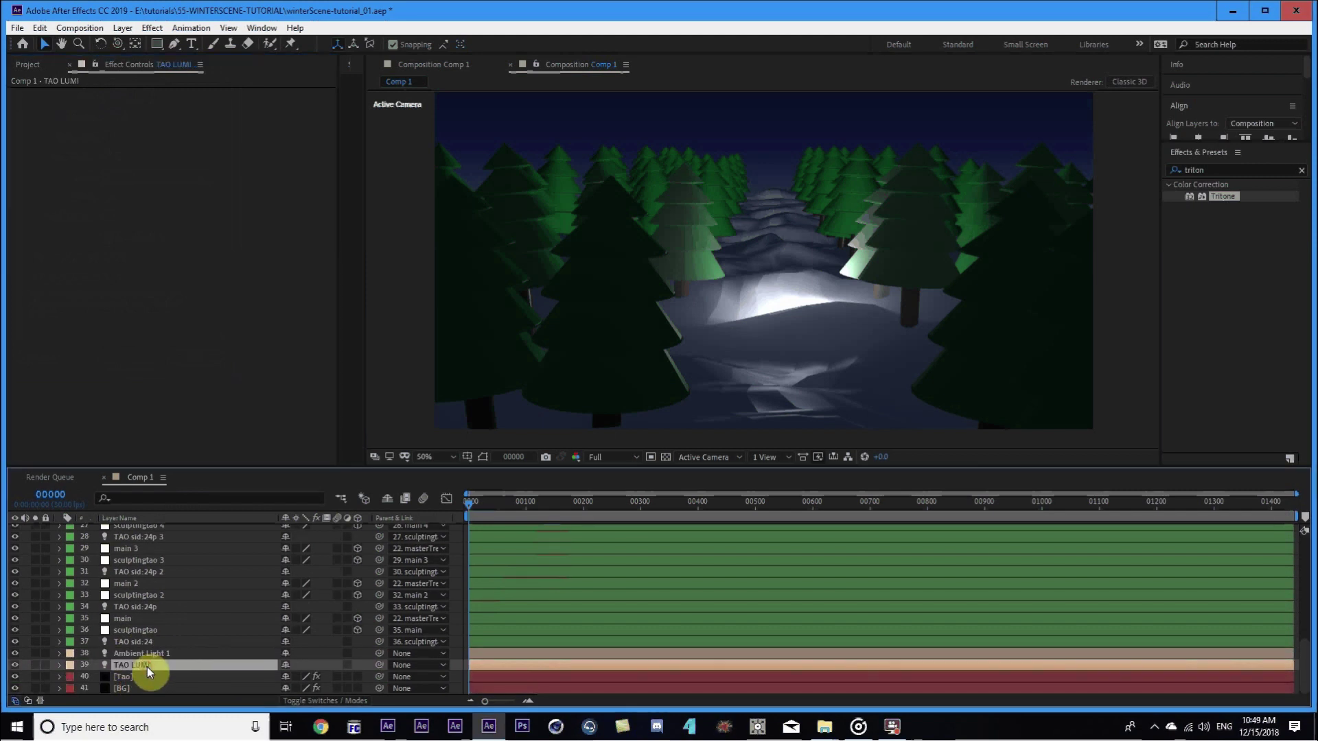
key("p")
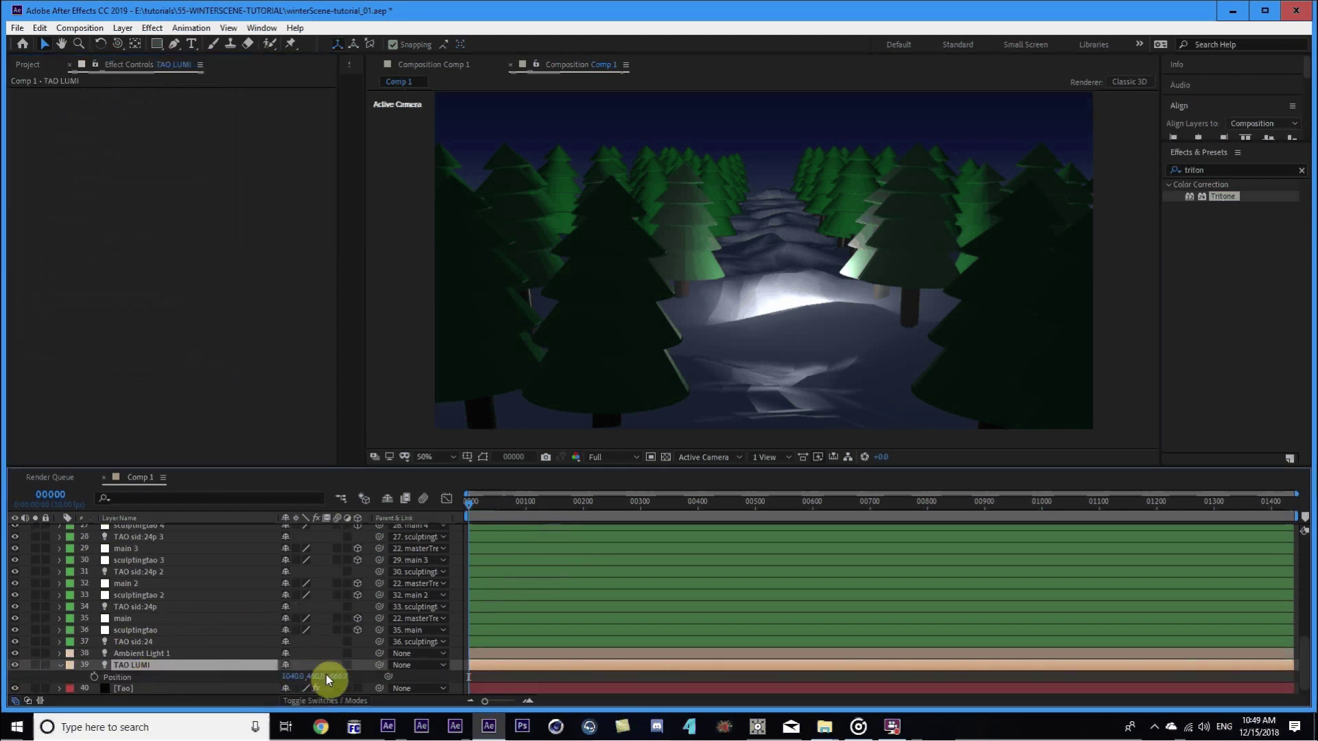
left_click_drag(327, 679, 278, 664)
key("ctrl+alt+shift+y")
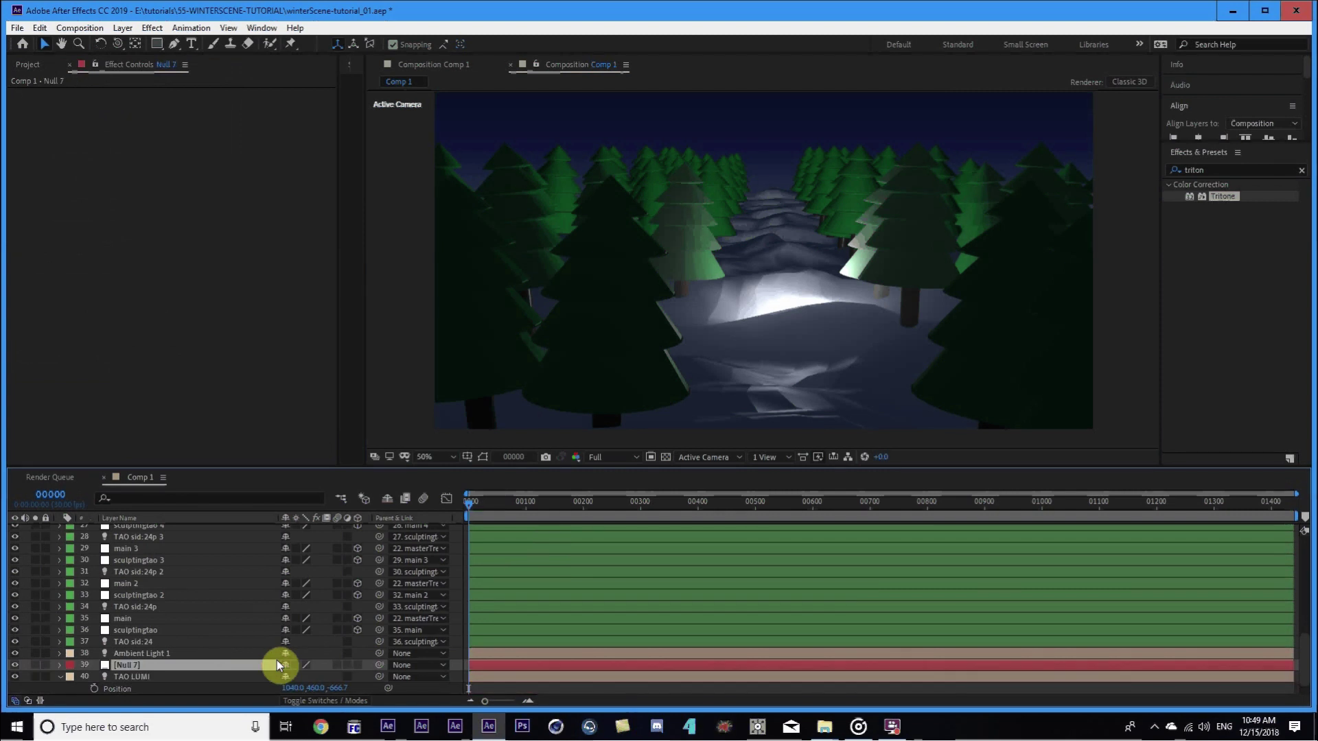
scroll(229, 670, "down", 1)
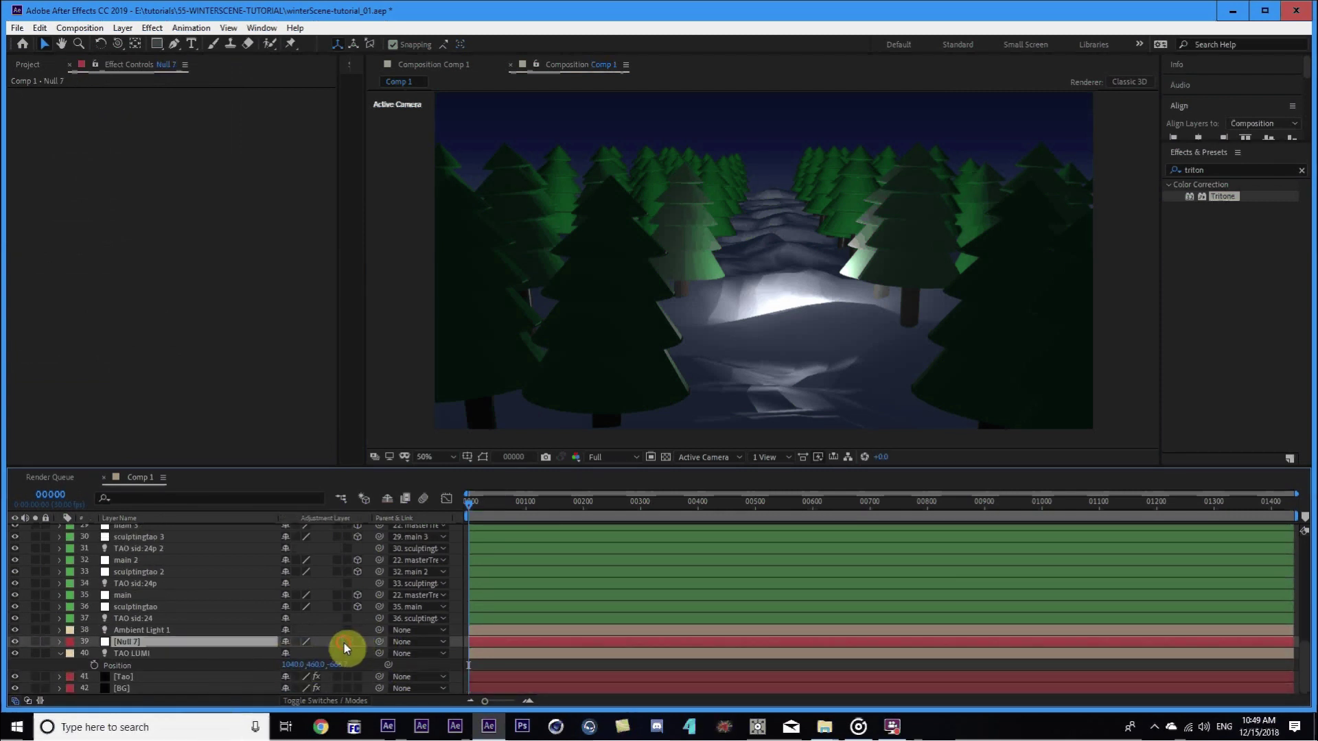
Parent the TAO LUMI light to the new null and set its position to 0, 0, 2970.
left_click(384, 654)
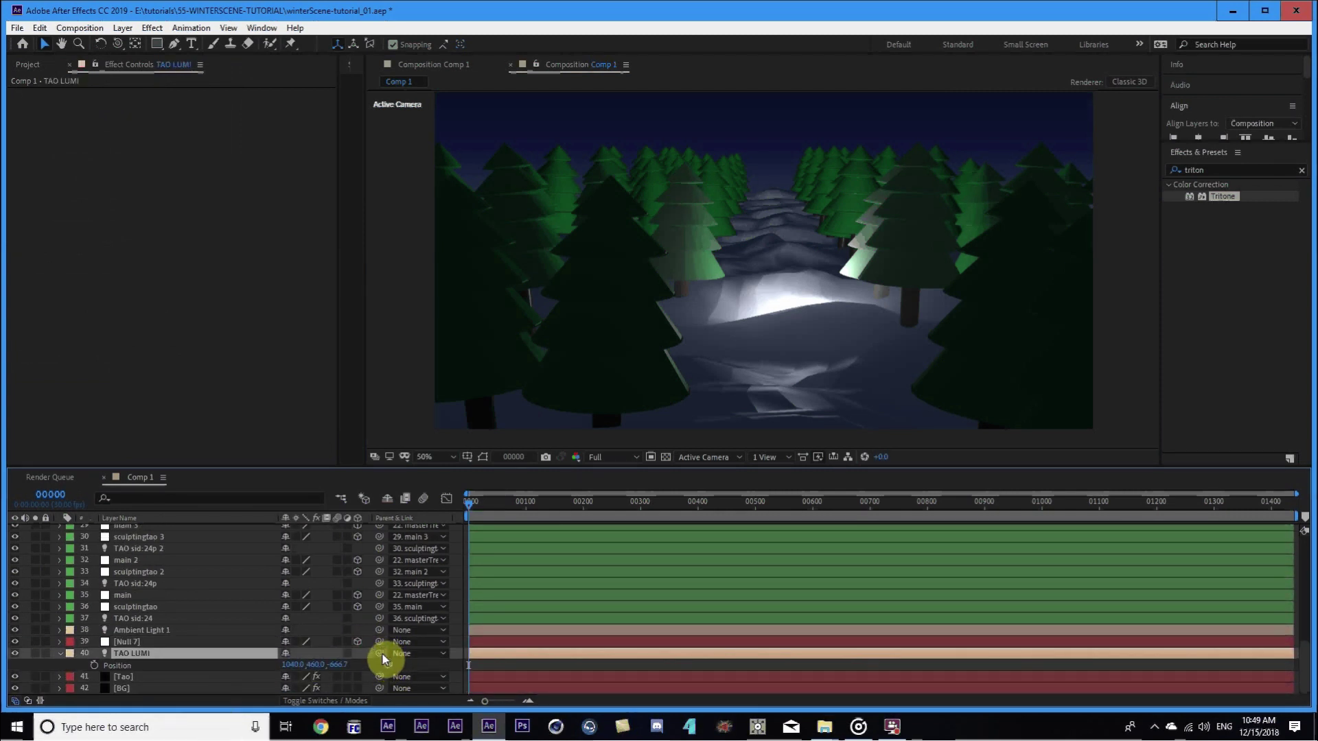
left_click_drag(381, 654, 416, 645)
scroll(295, 663, "up", 1)
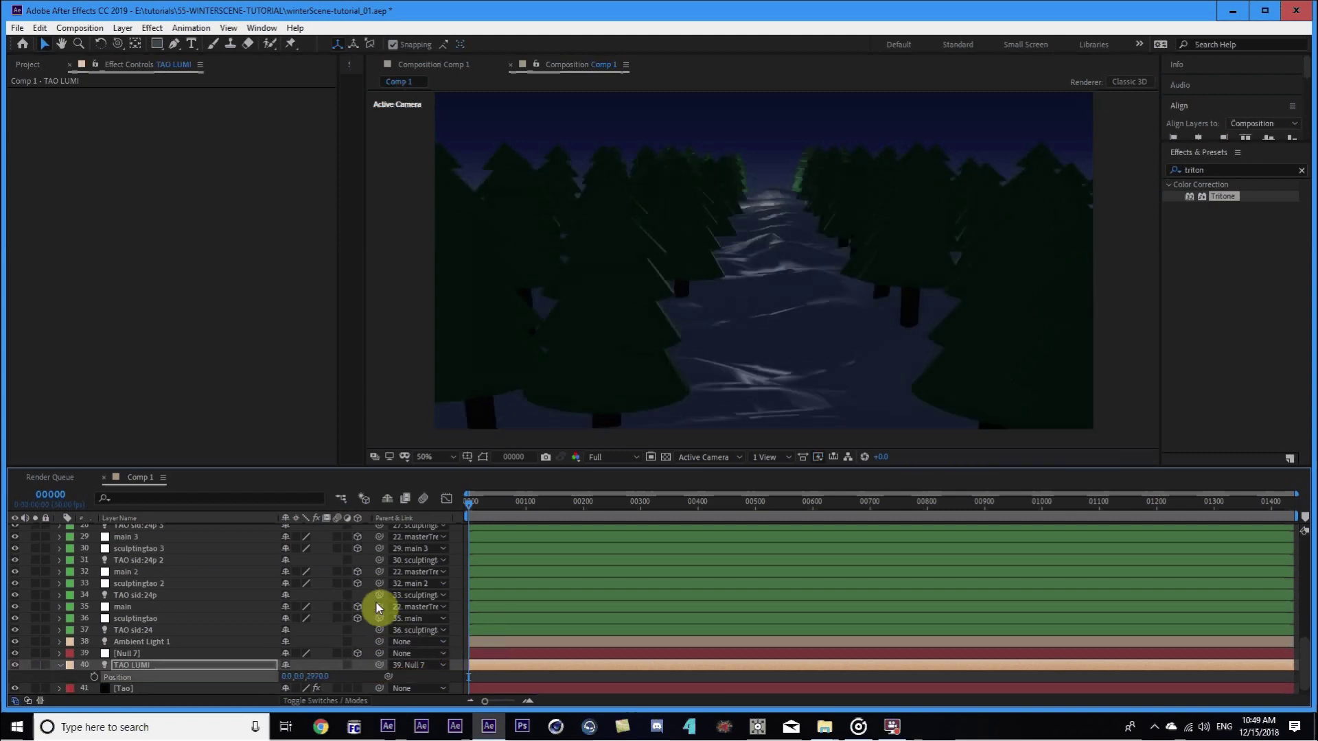
Lower the TAO LUMI light's Z position and raise its intensity to about 190%.
left_click_drag(325, 678, 296, 679)
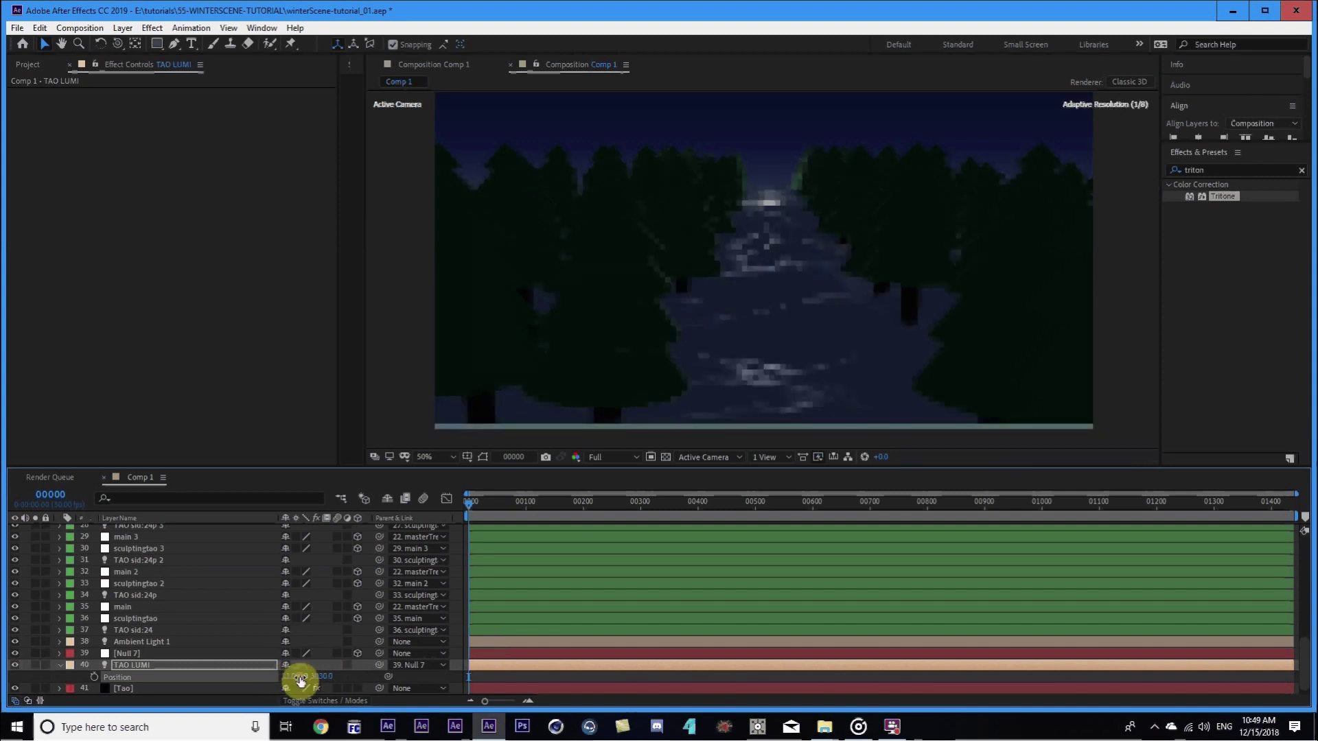
key("a")
key("a")
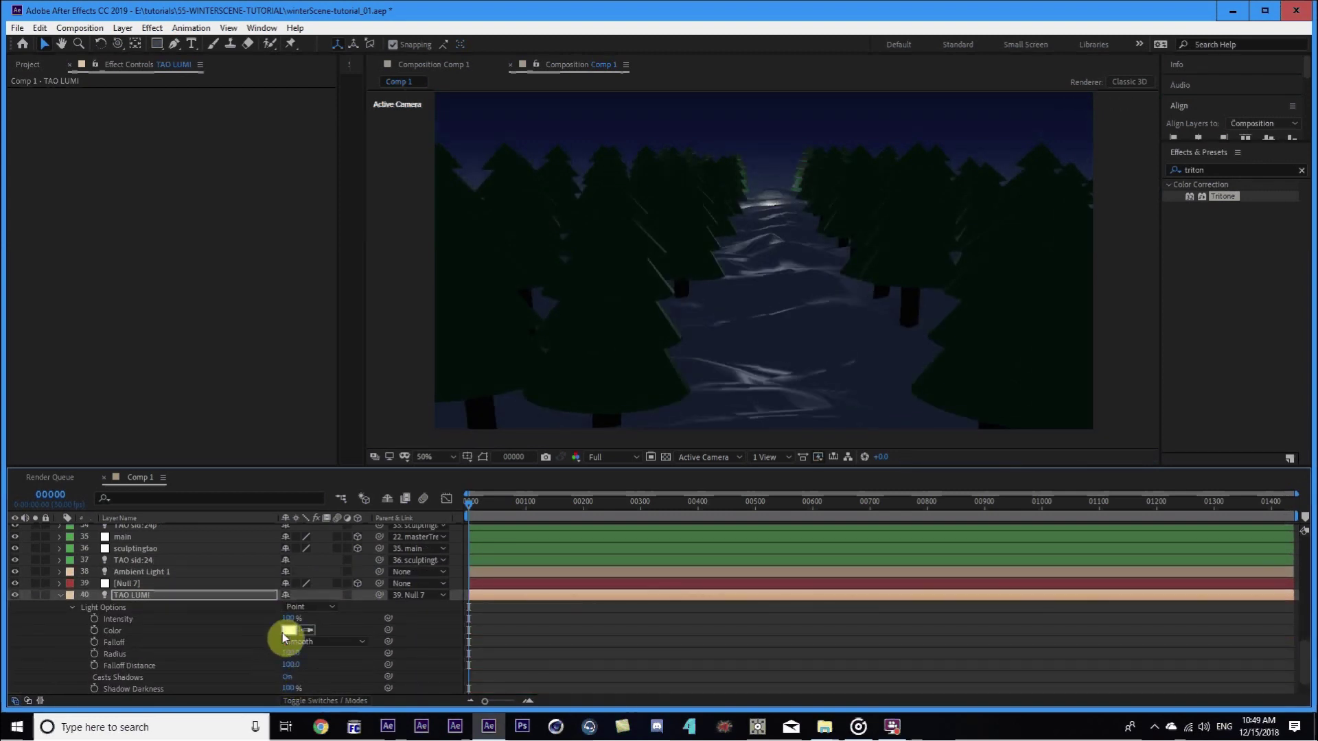
left_click_drag(295, 621, 347, 613)
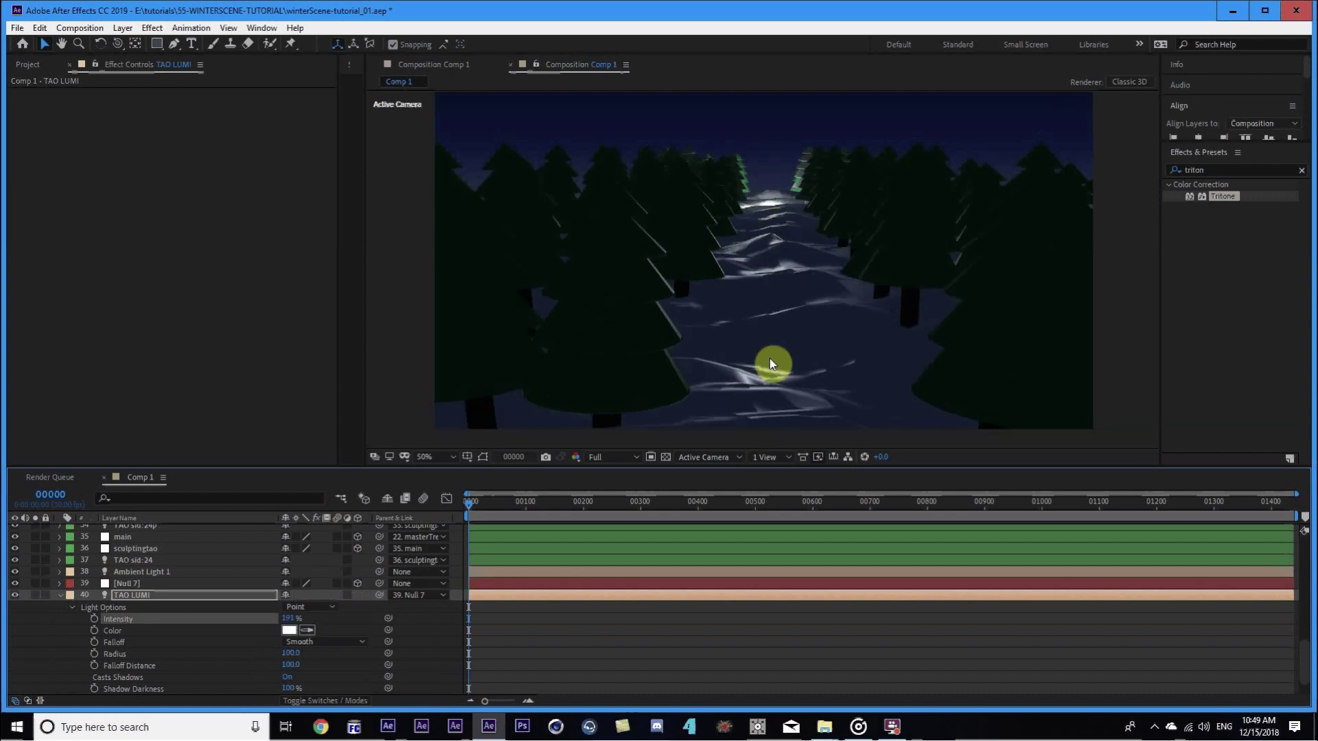
left_click(61, 595)
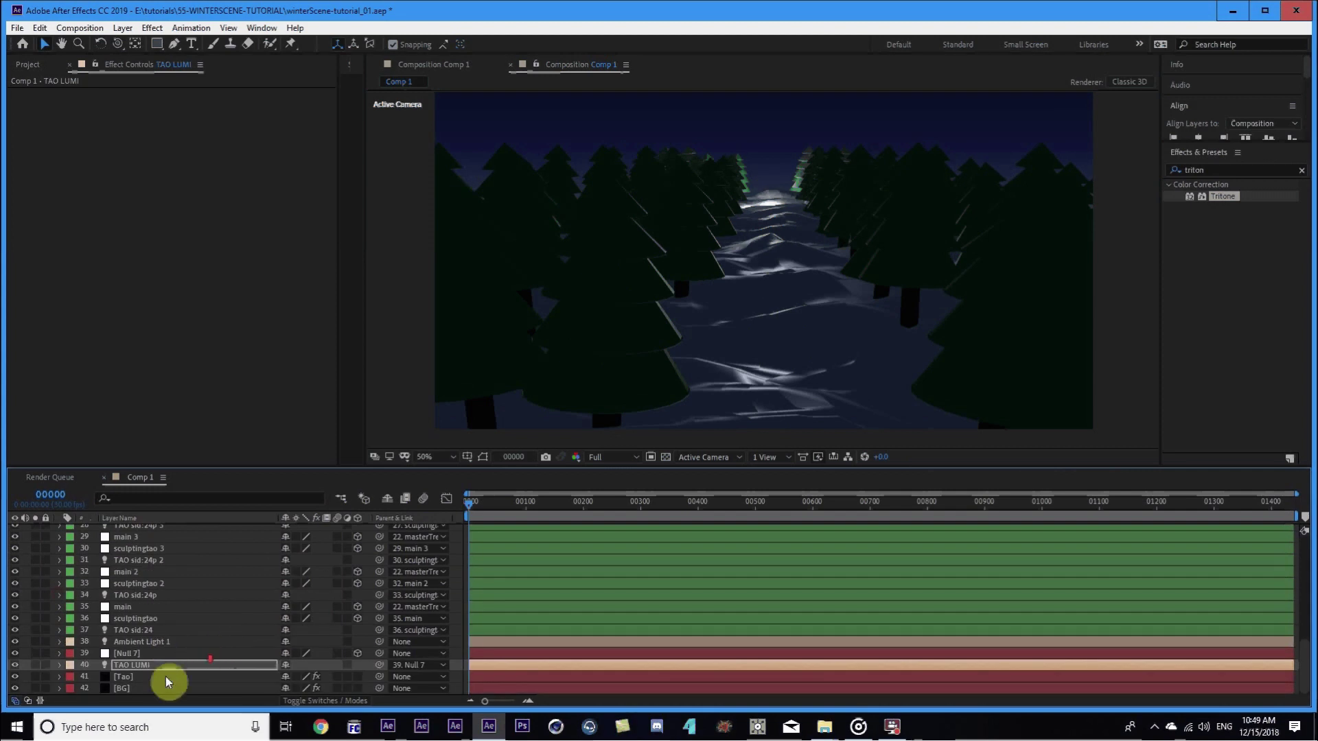
Turn off Break Sides in the Segment settings of the Tao layer's effect.
left_click(119, 689)
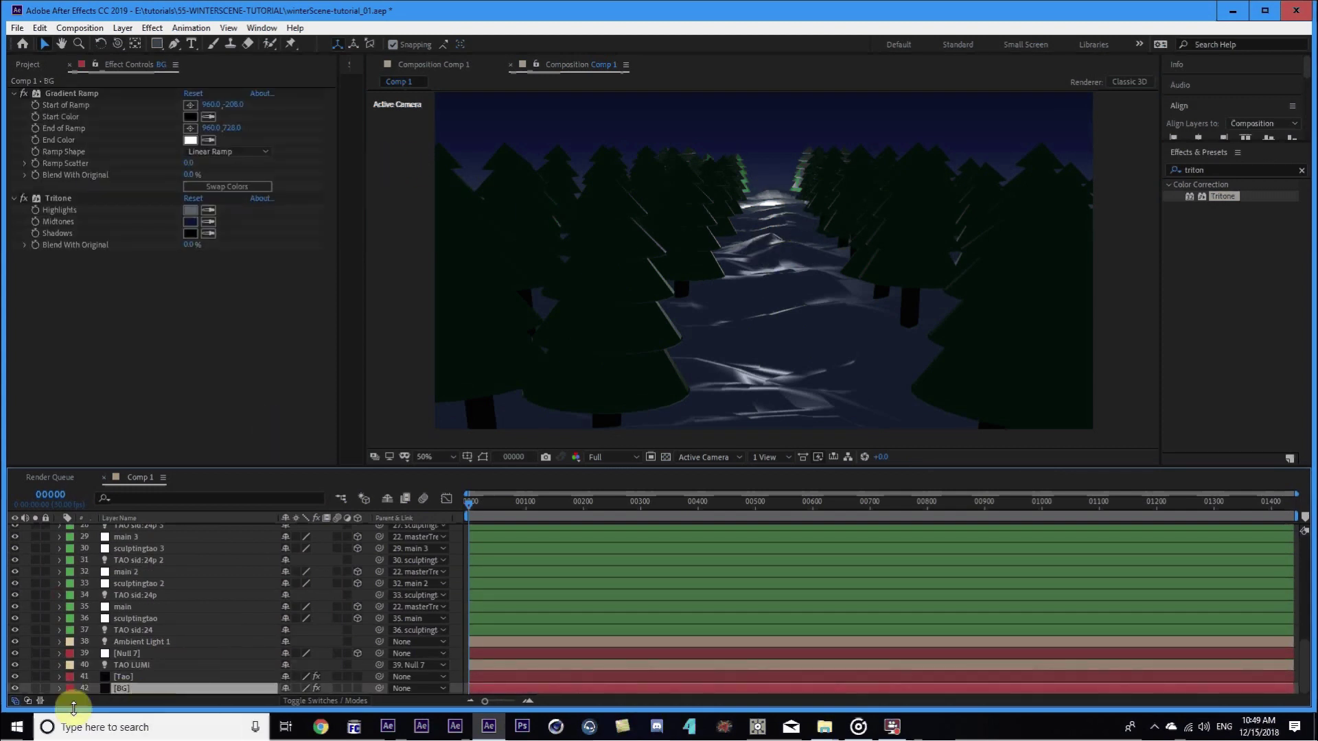
left_click(133, 680)
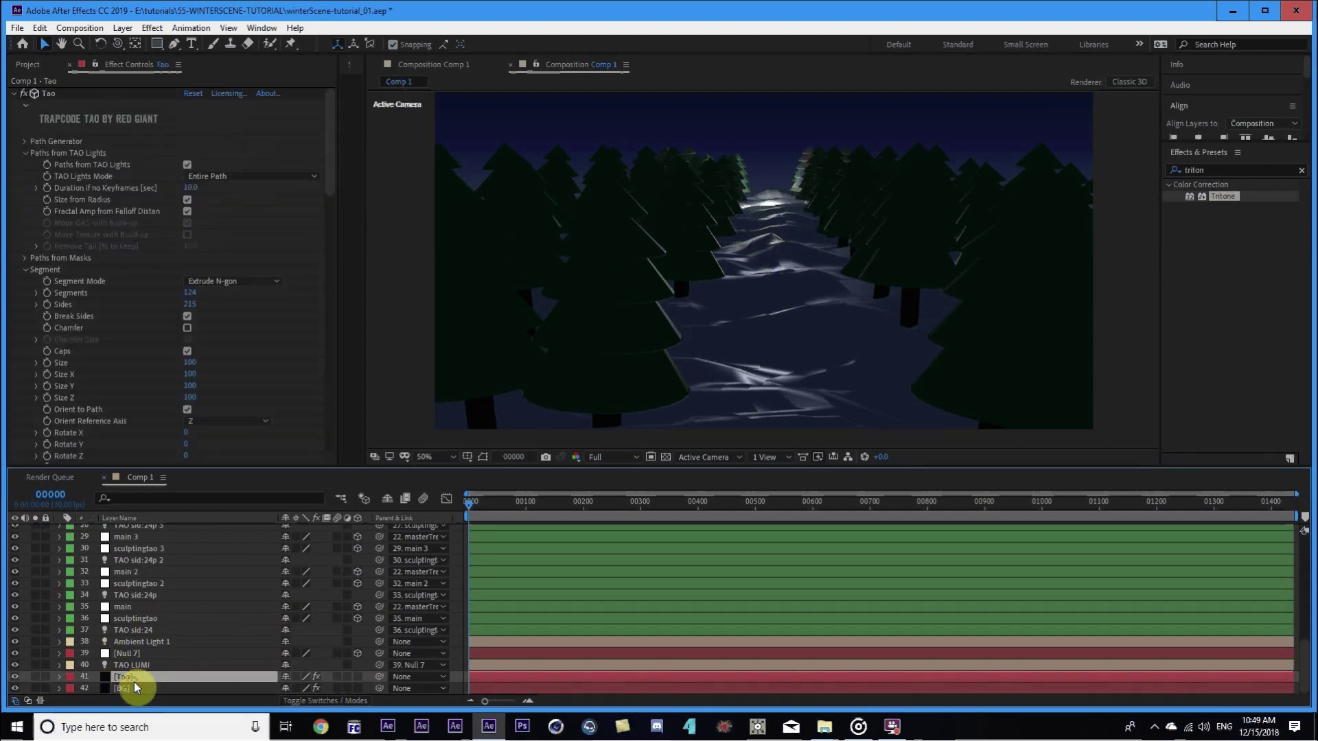
mouse_move(331, 162)
left_mouse_down()
mouse_move(327, 434)
mouse_move(322, 177)
left_mouse_up()
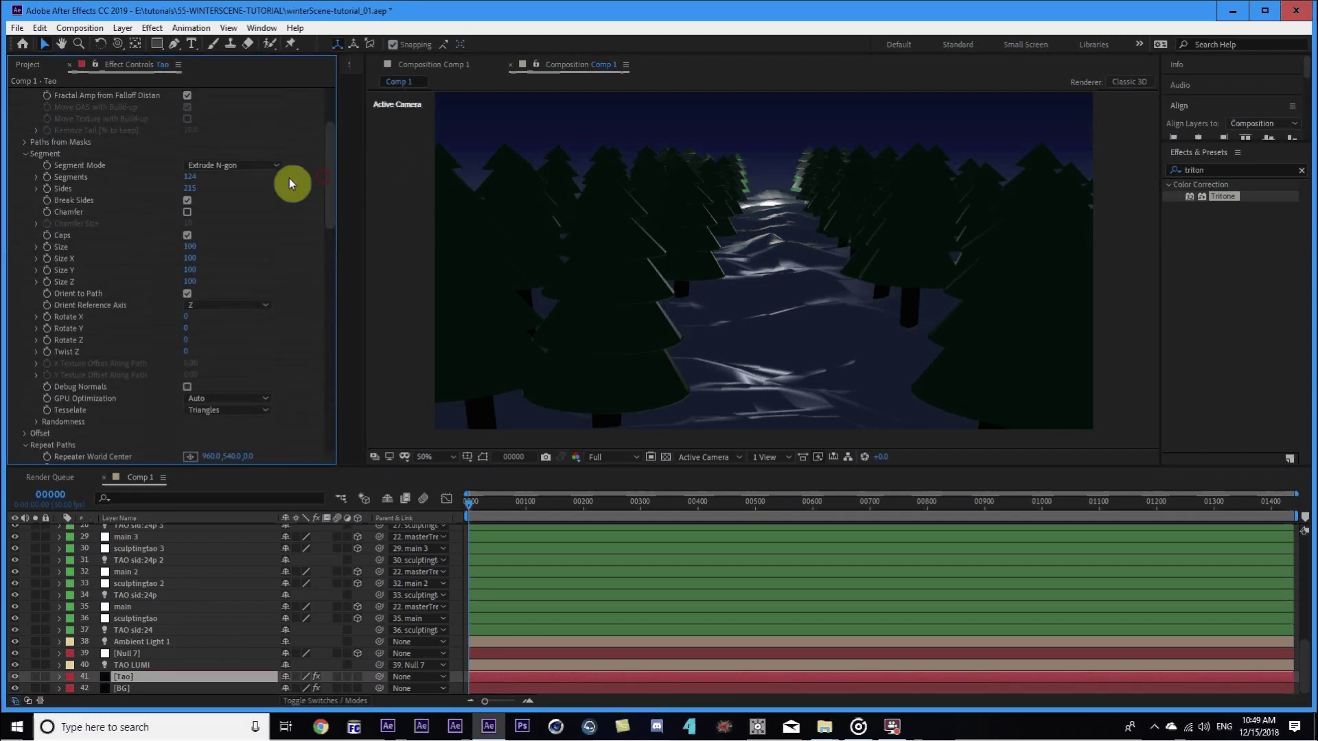
left_click(187, 204)
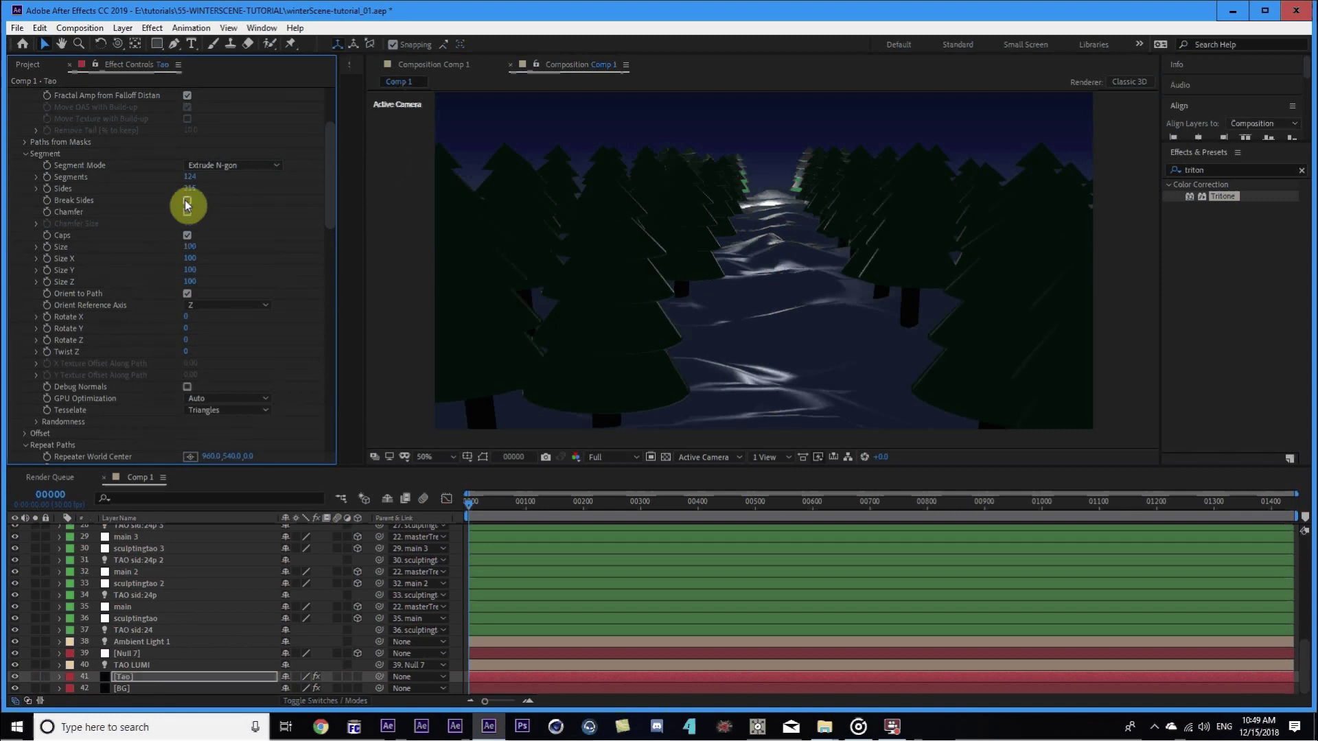
left_click(488, 275)
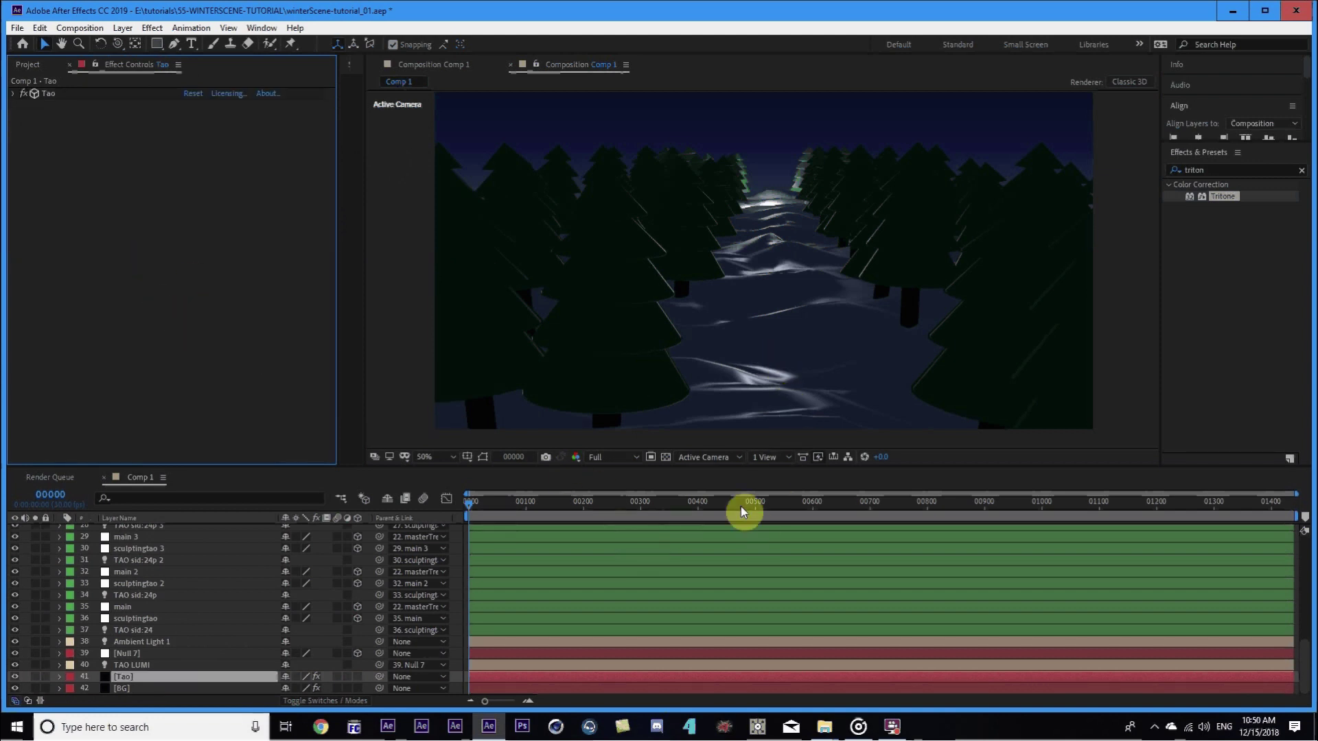
Import Snow_N.jpg and Snow_S (2).jpg from the tao-xmasScene folder into the project.
left_click(825, 727)
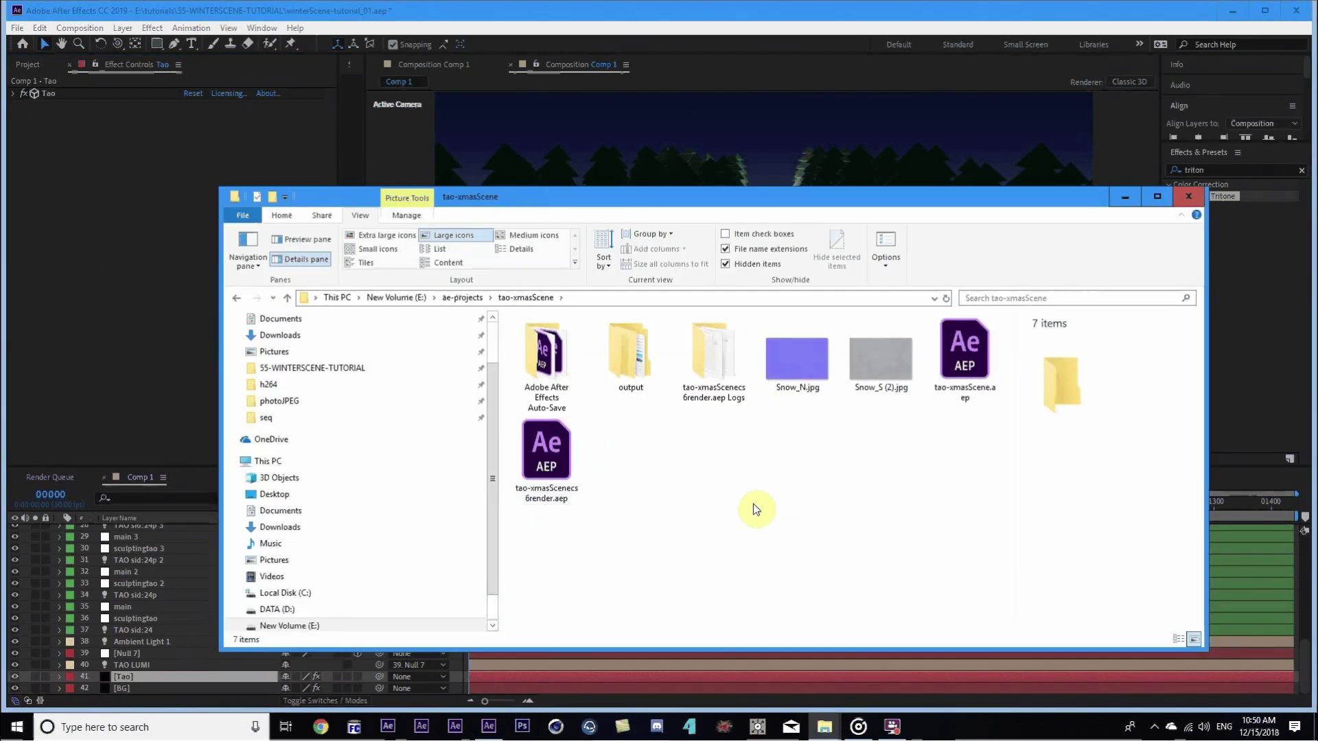
left_click(795, 383)
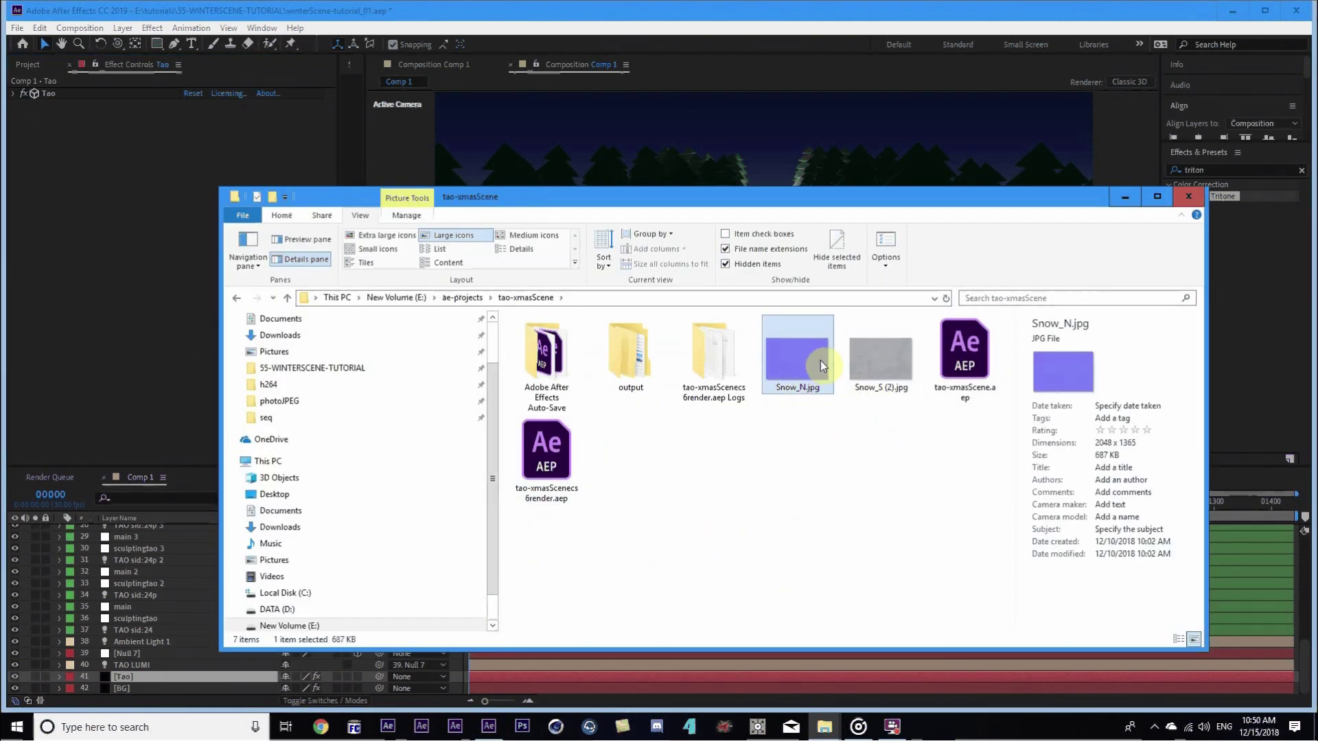
left_click_drag(881, 442, 845, 381)
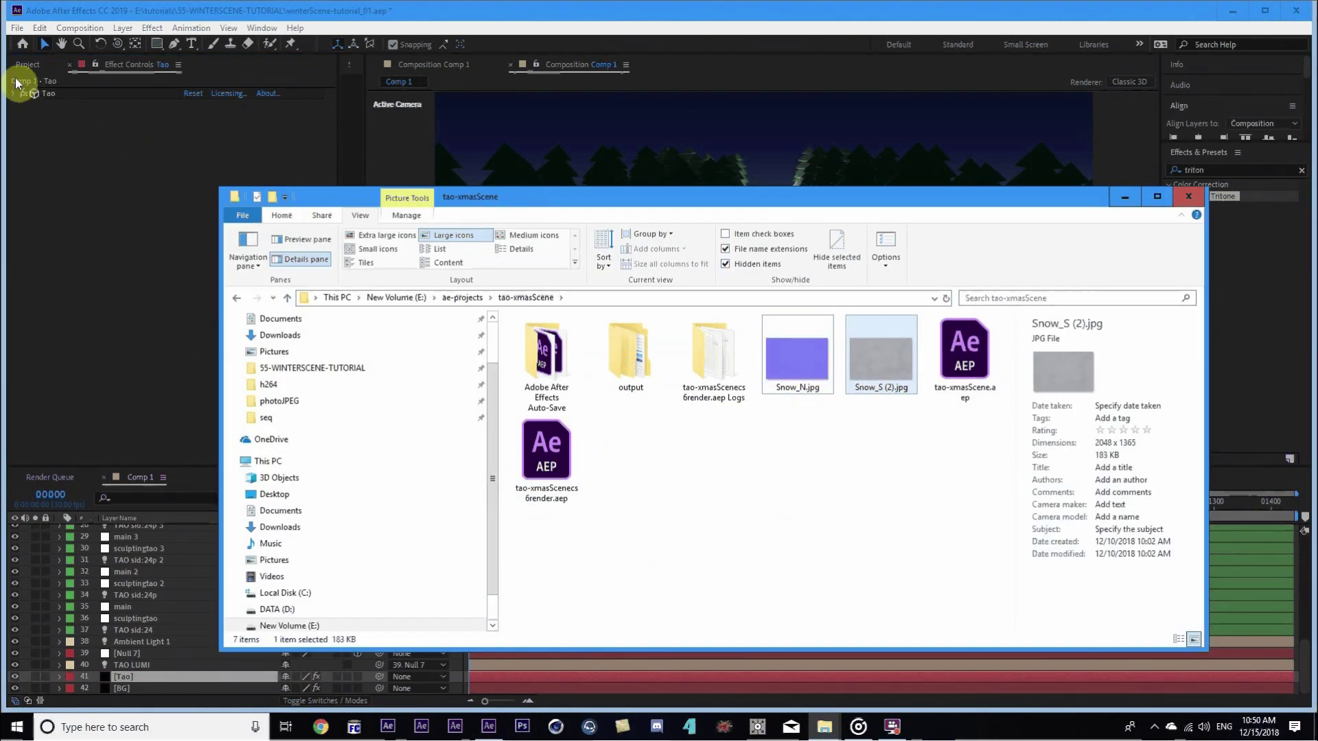
left_click(26, 65)
mouse_move(820, 725)
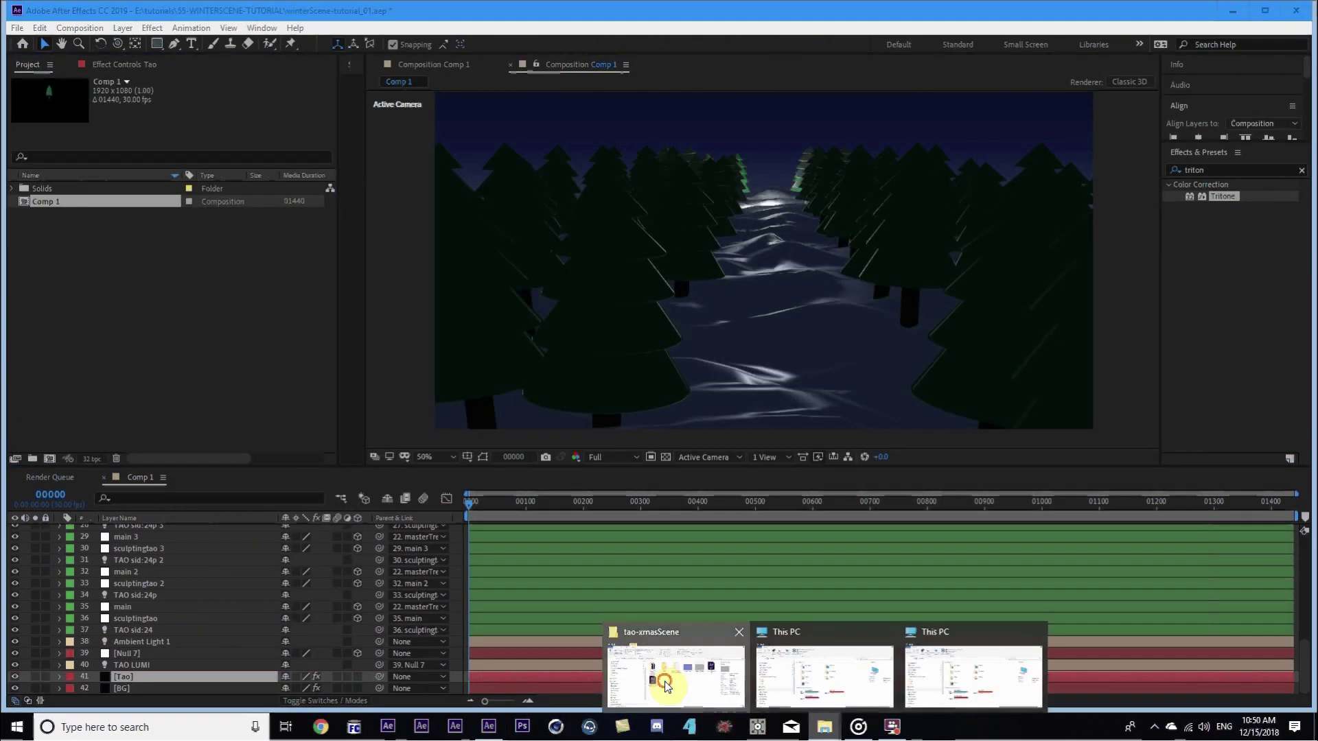
left_click(659, 671)
left_click_drag(915, 481, 172, 298)
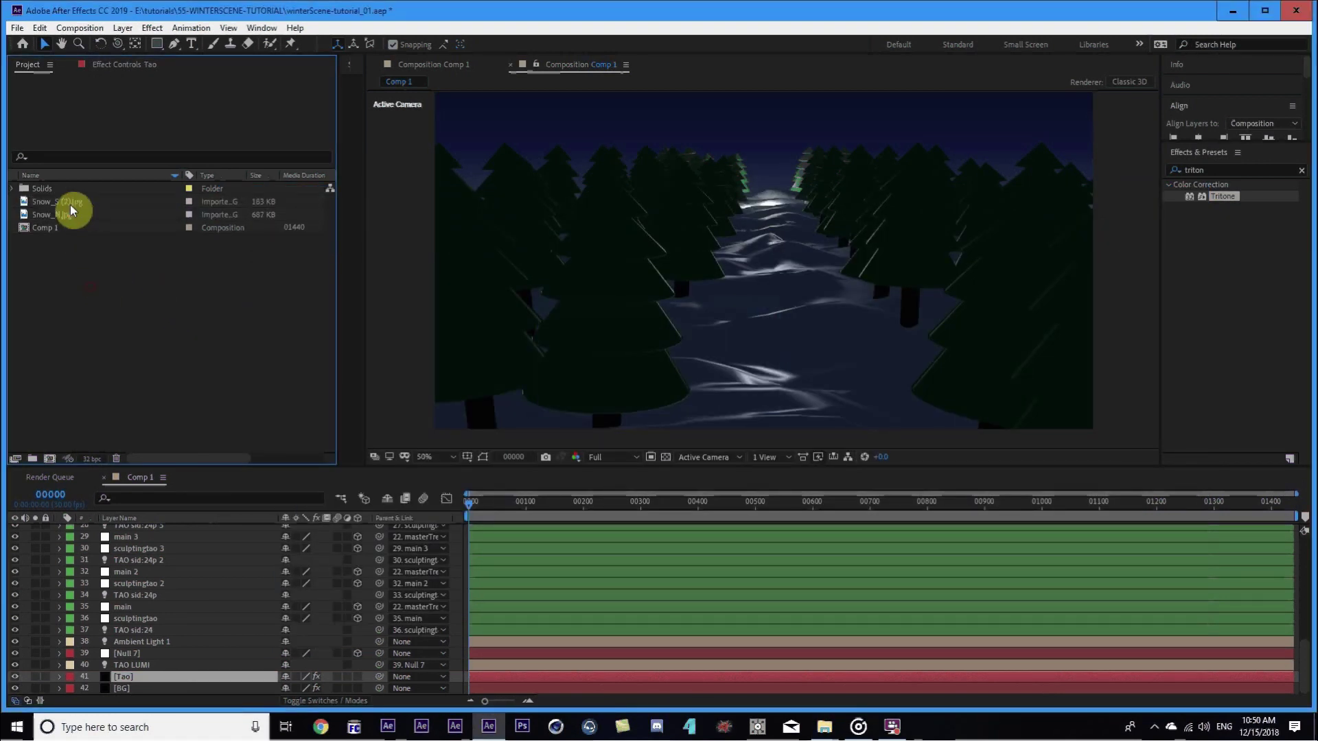
Place both snow images at the bottom of Comp 1's layer stack and hide them.
left_click(70, 203)
left_click(73, 216, "shift")
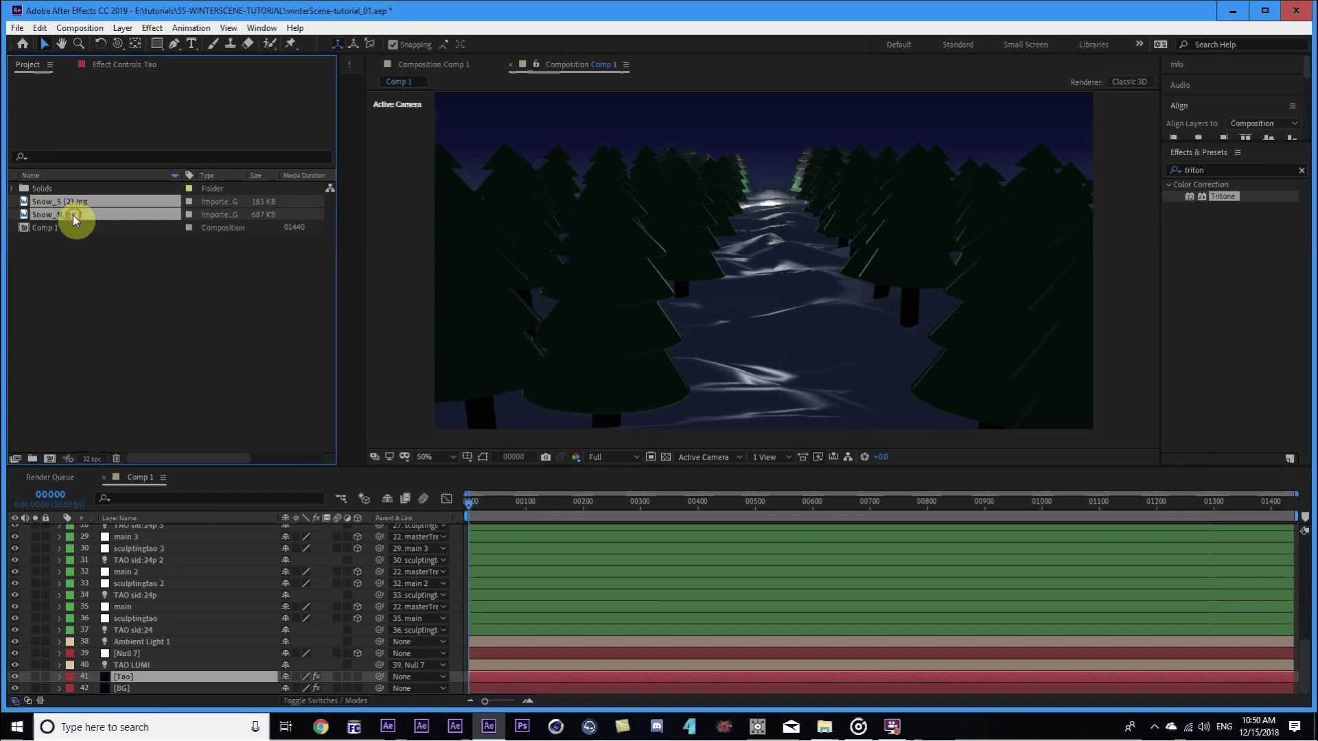
left_click_drag(73, 216, 141, 695)
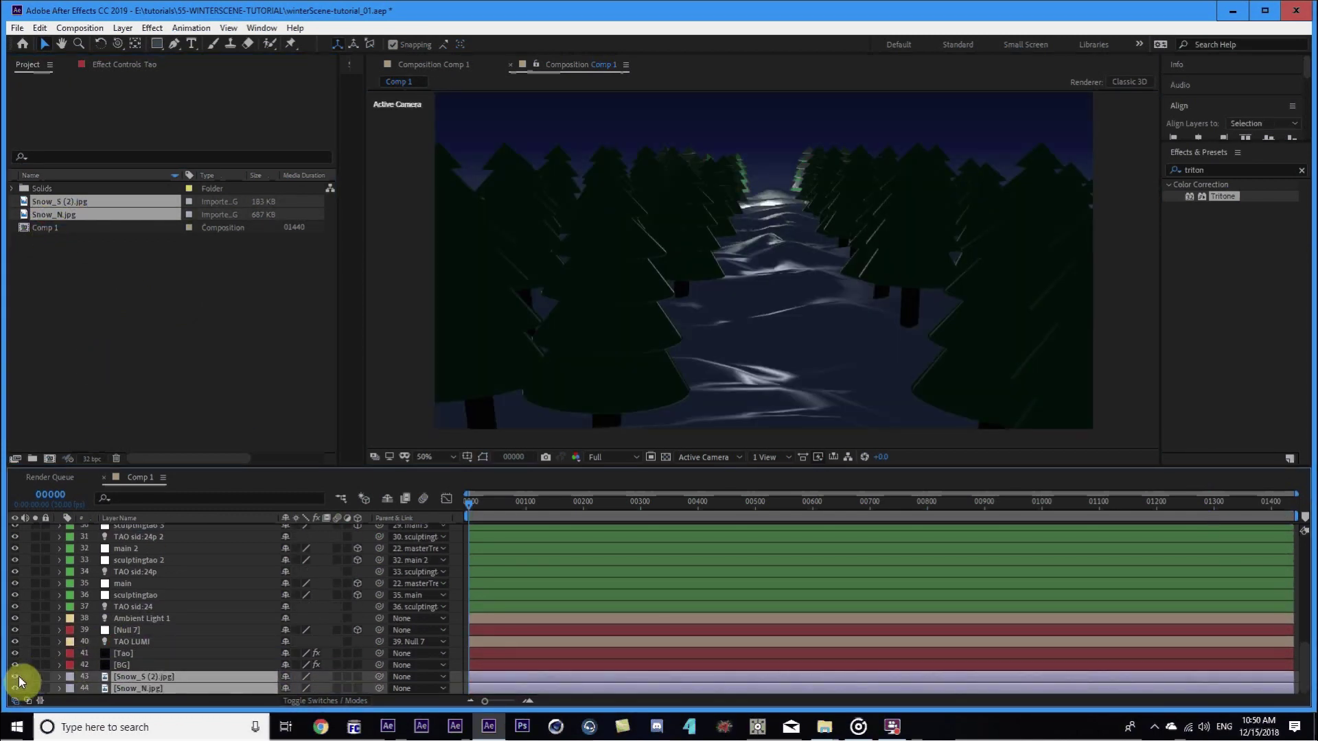
Set the Tao effect's Color Texture to Snow_S (2).jpg and its Normal Map to Snow_N.jpg.
left_click(138, 656)
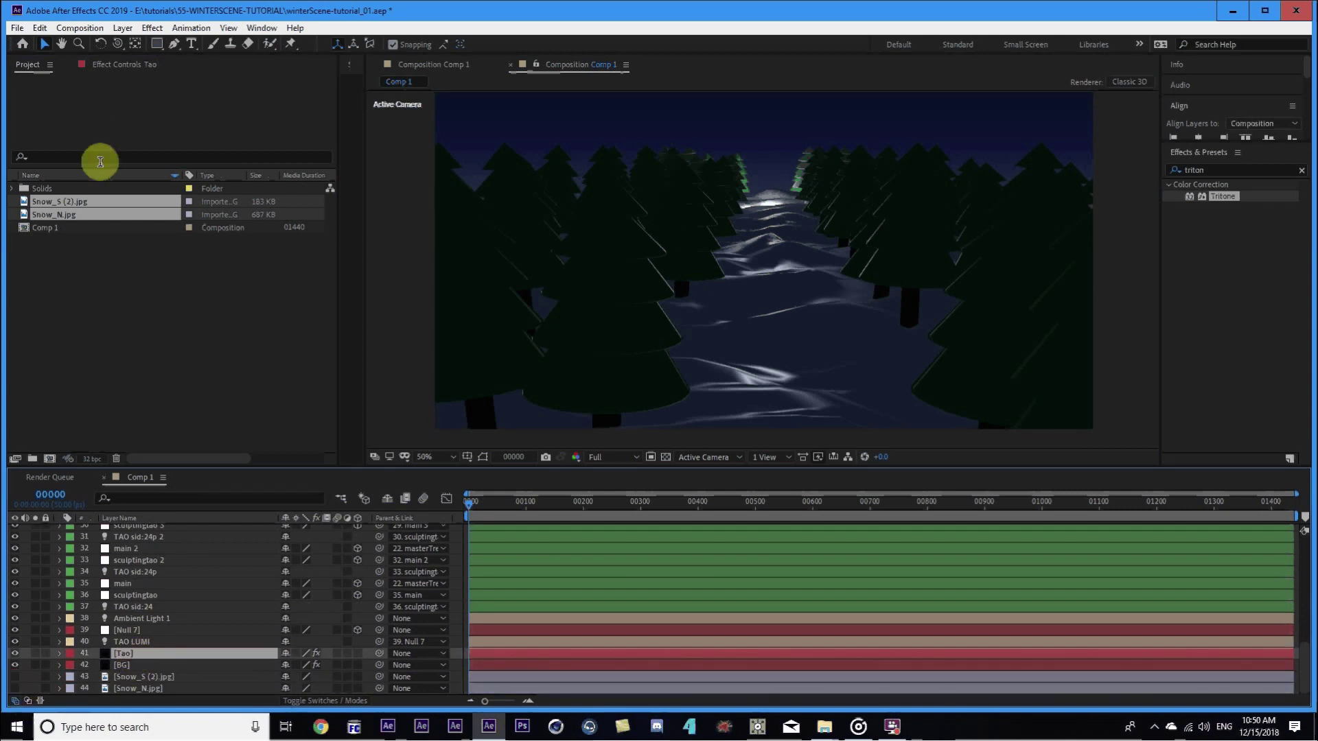
left_click(126, 66)
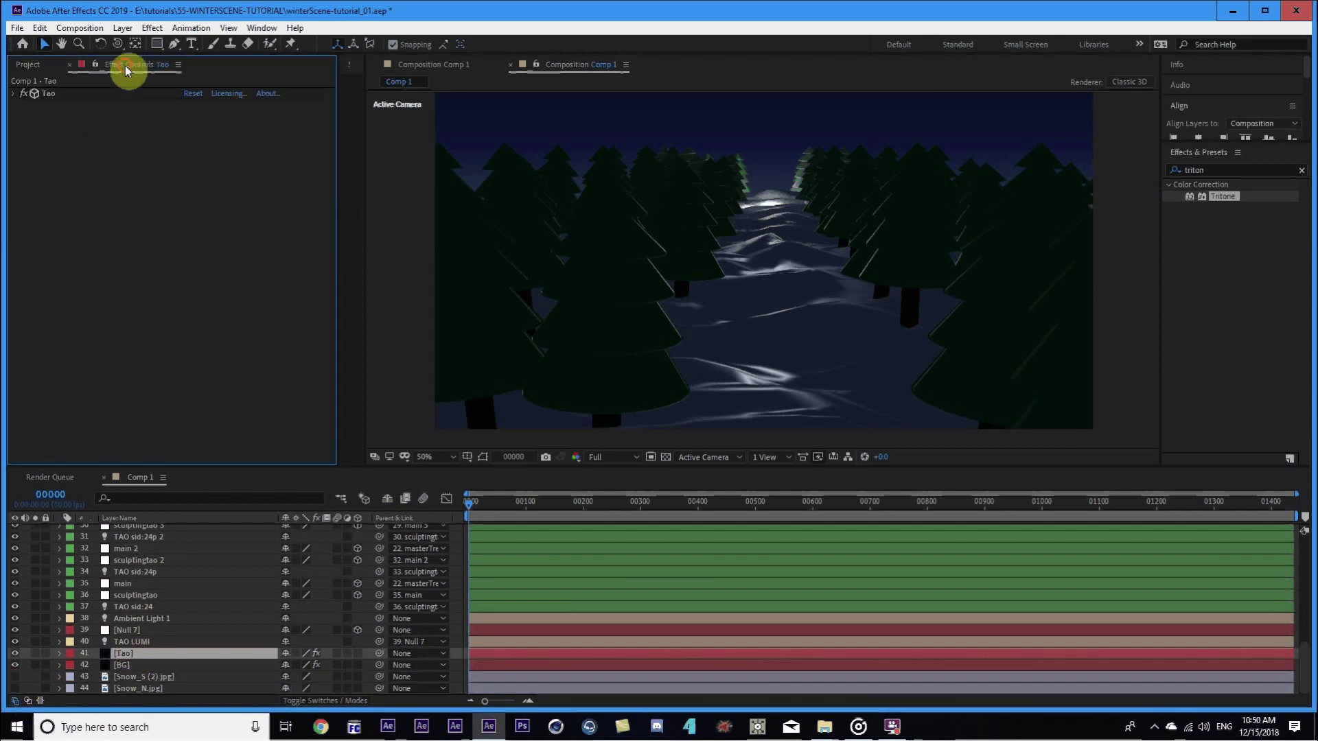
left_click(14, 94)
scroll(47, 212, "down", 15)
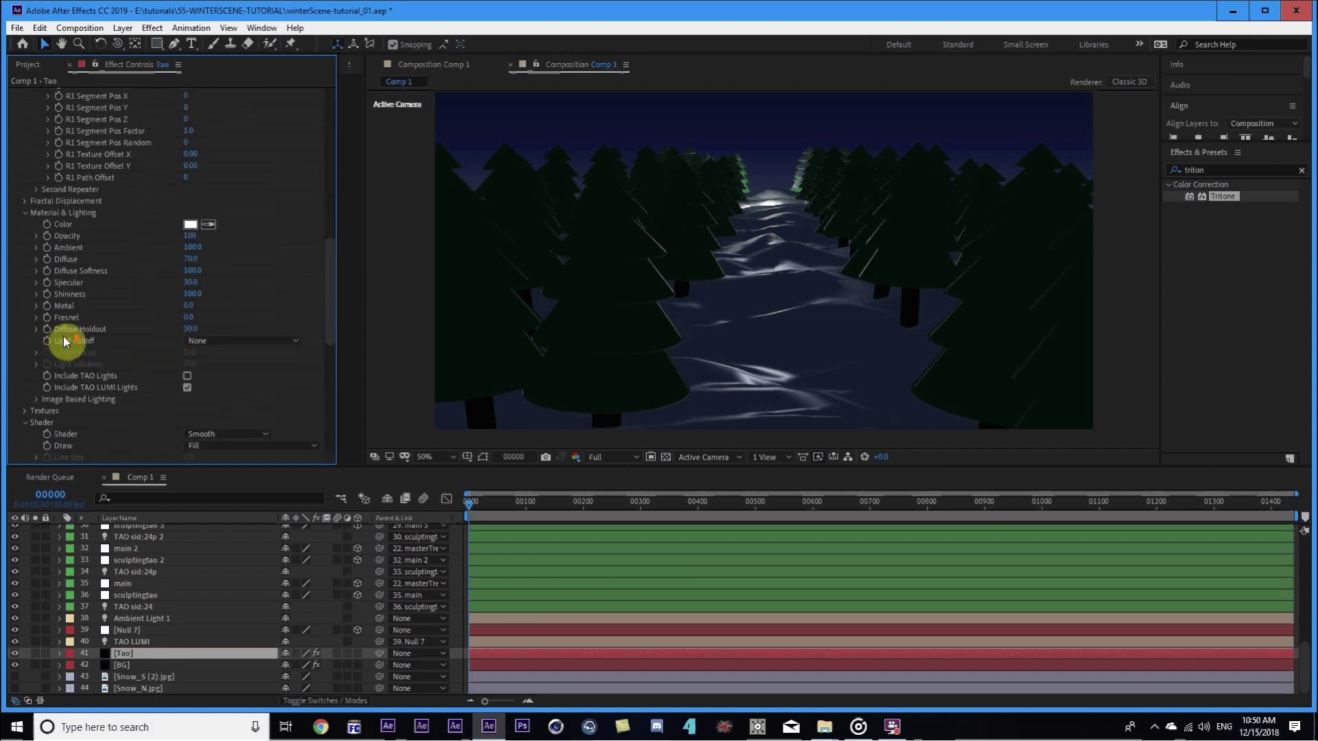
left_click(26, 214)
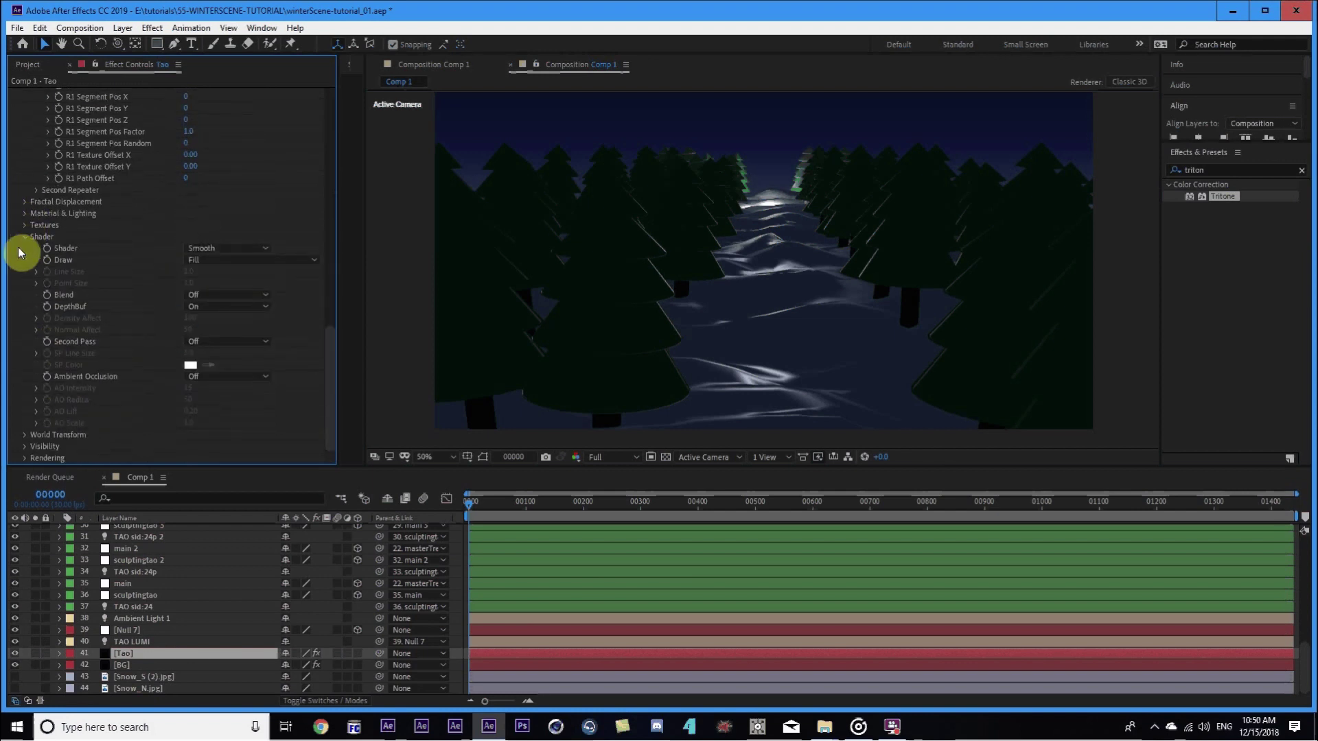
left_click(23, 224)
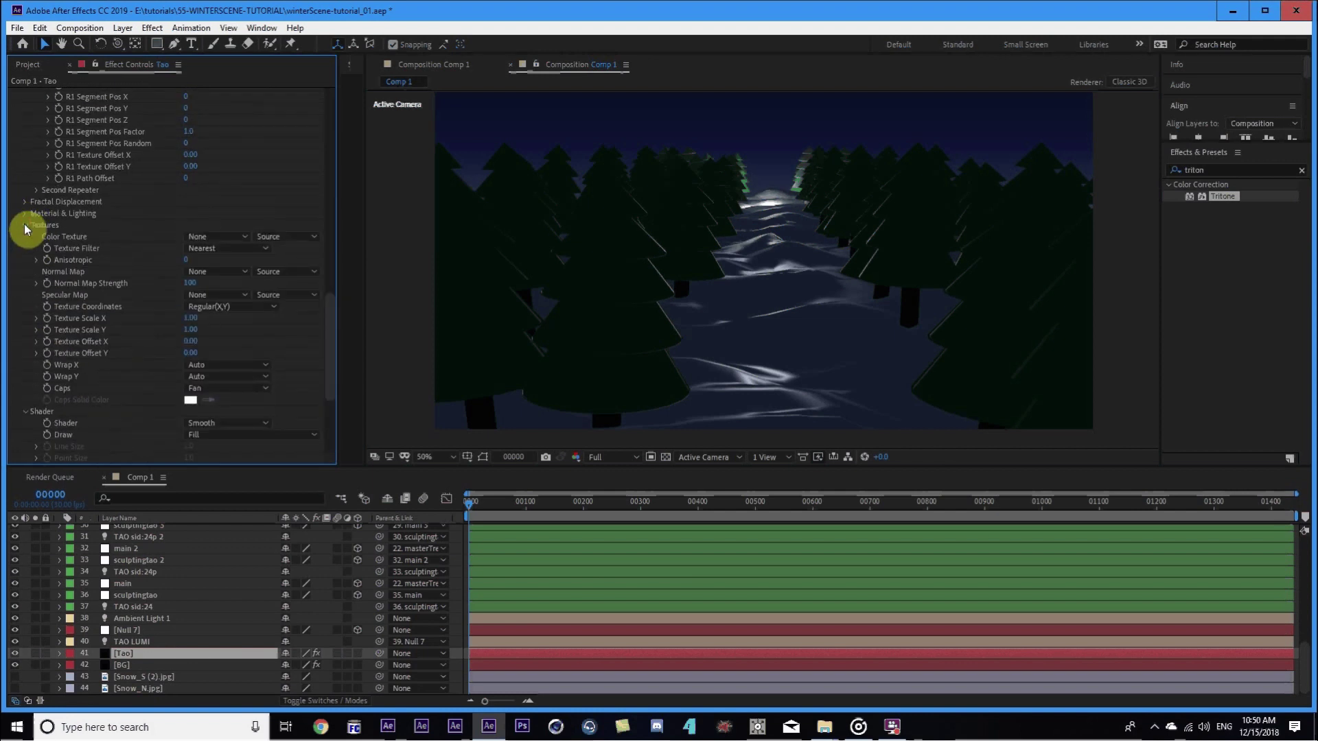
left_click(211, 241)
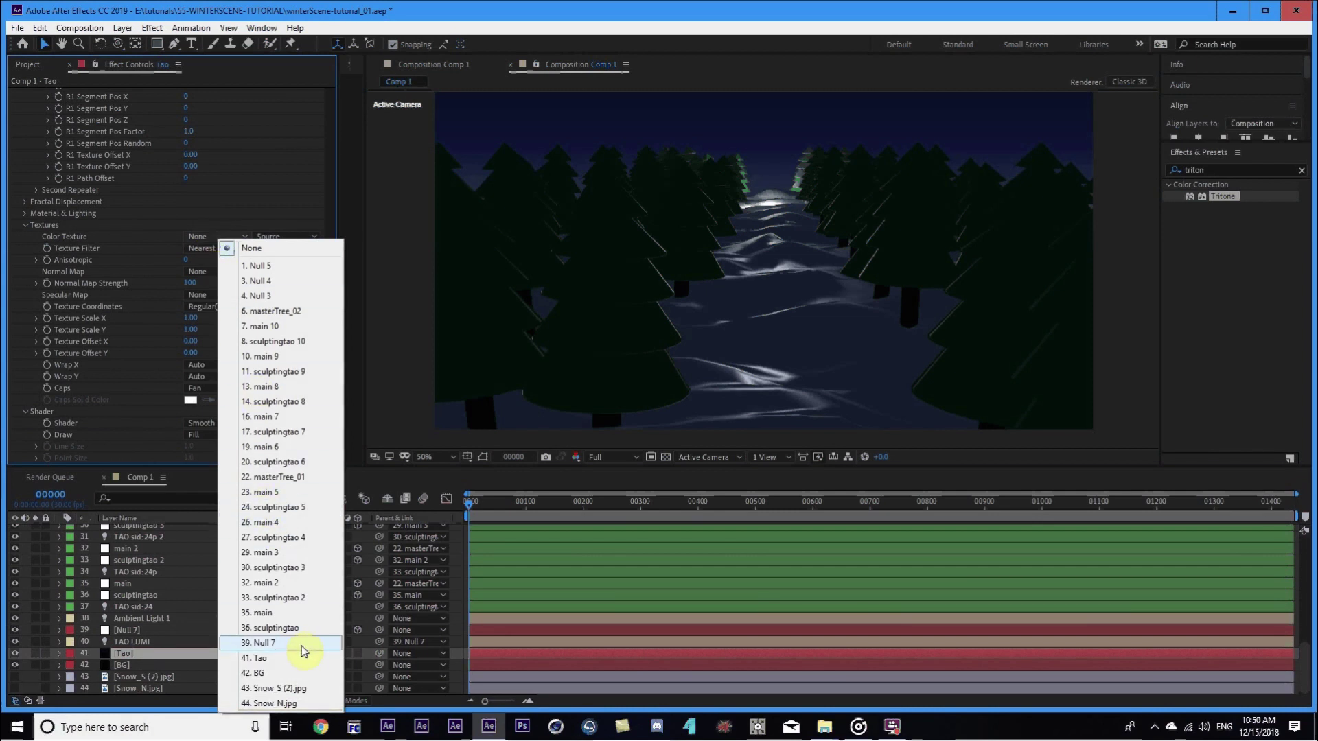
left_click(284, 692)
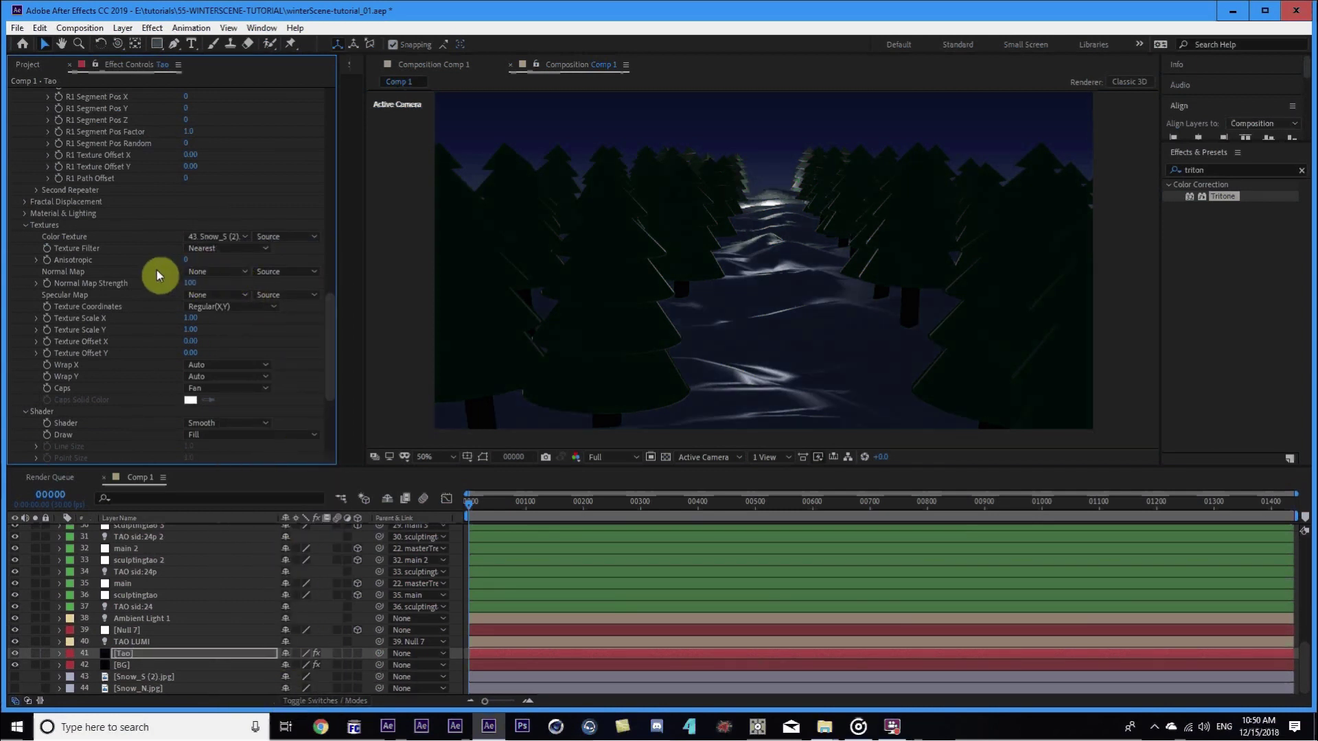
left_click(198, 269)
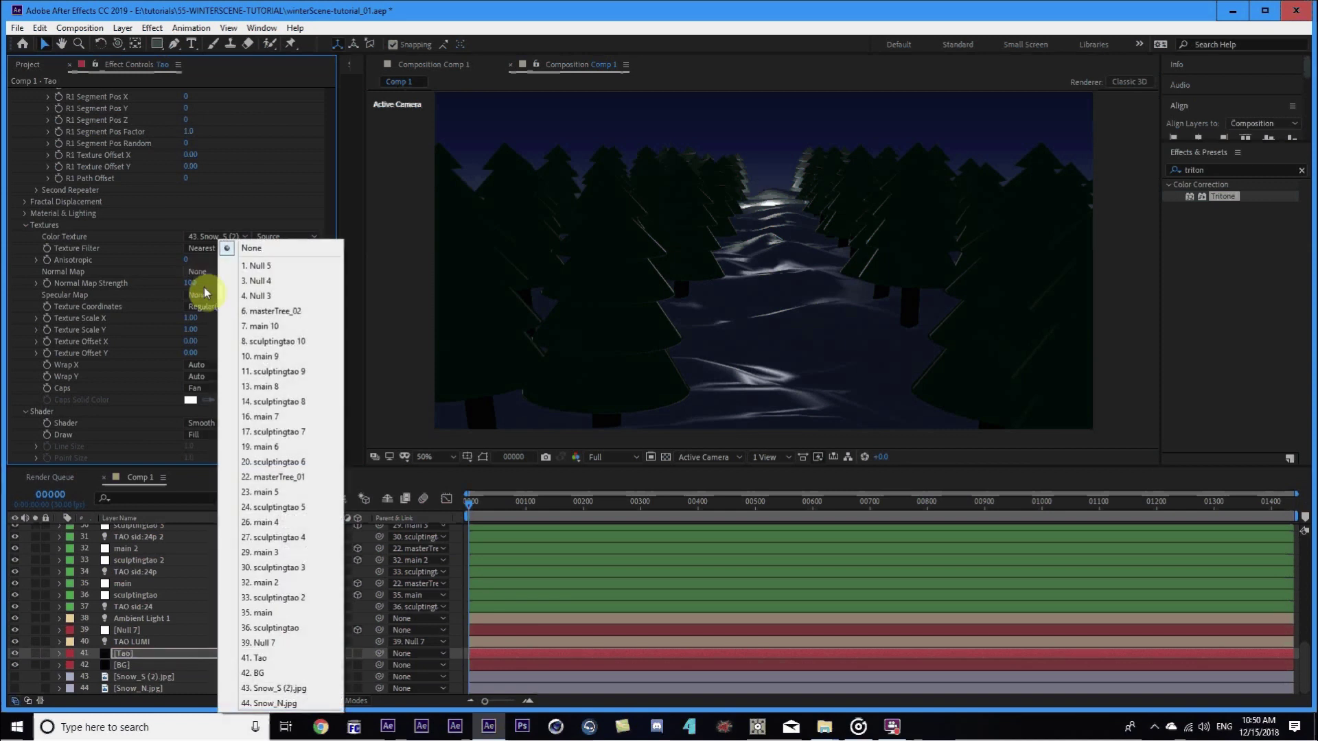
left_click(317, 707)
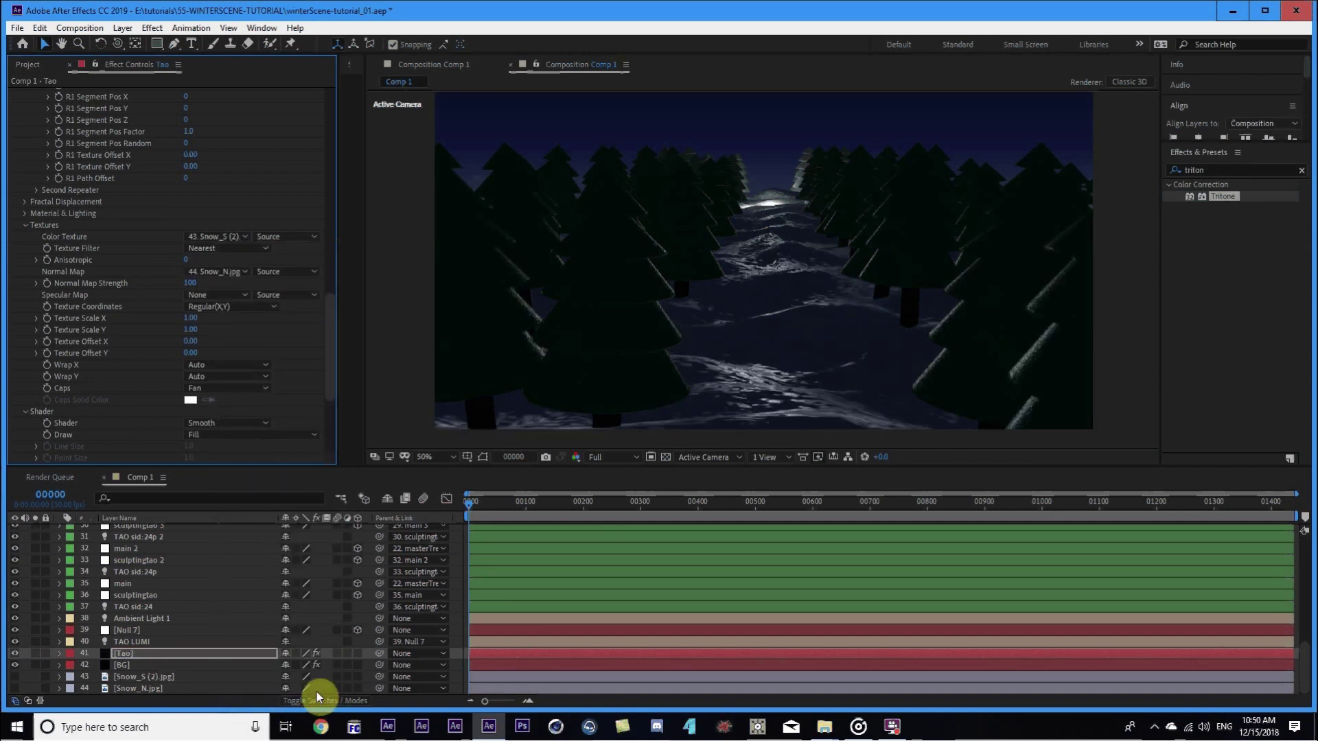
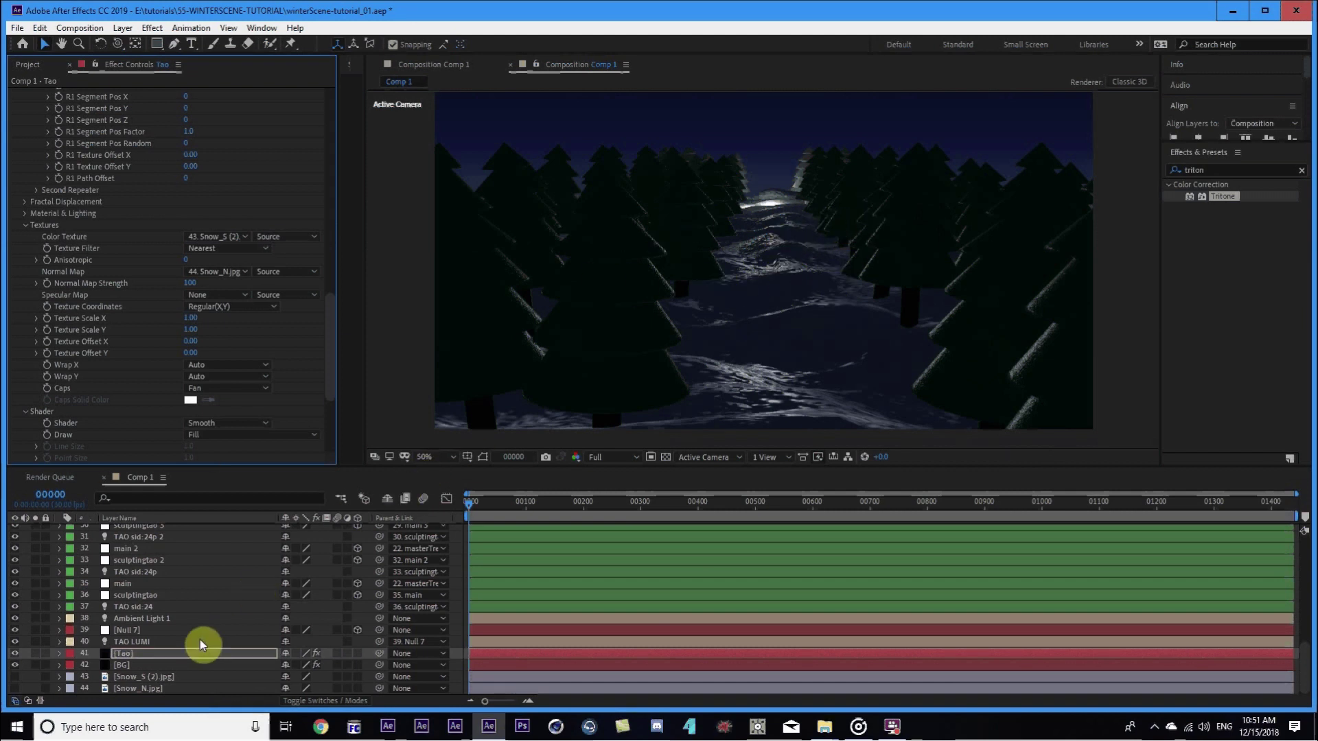
Append tex:0 to the name of the TAO sid:24 light and copy that suffix.
left_click(155, 609)
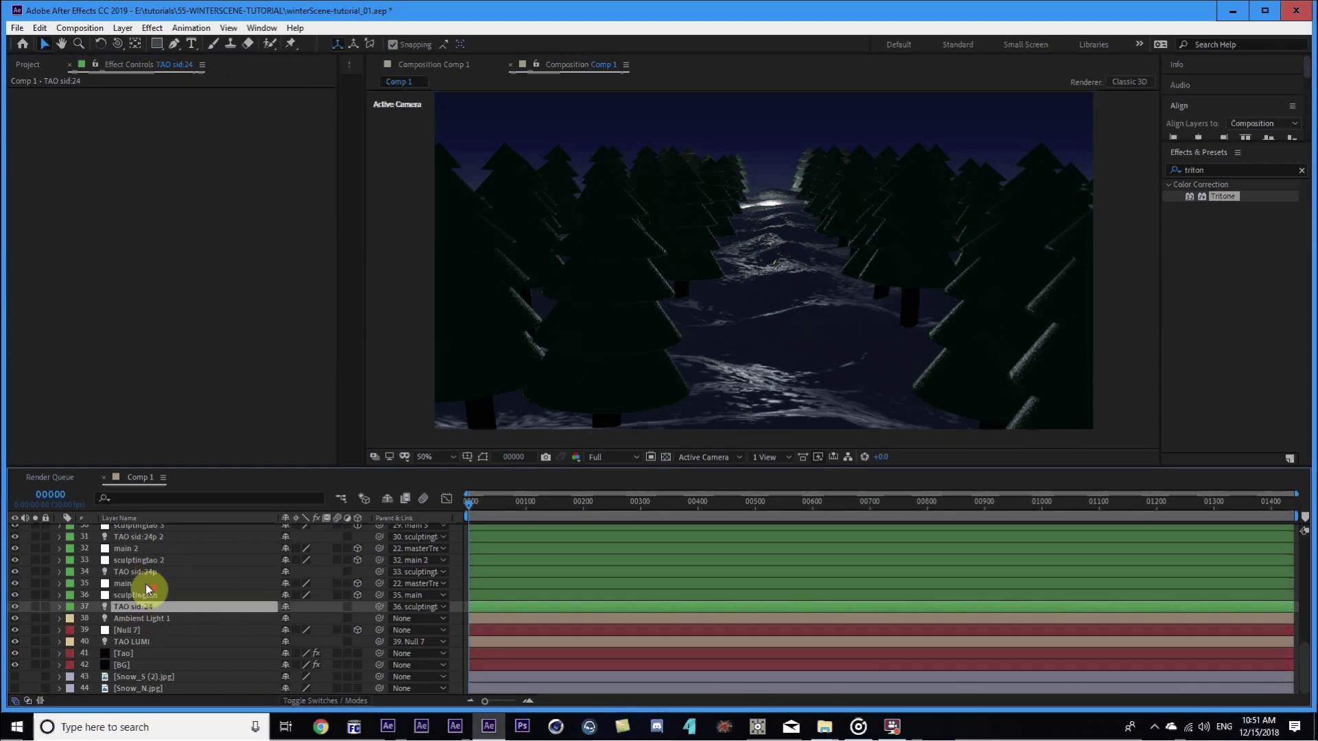
scroll(156, 625, "up", 1)
key("Return")
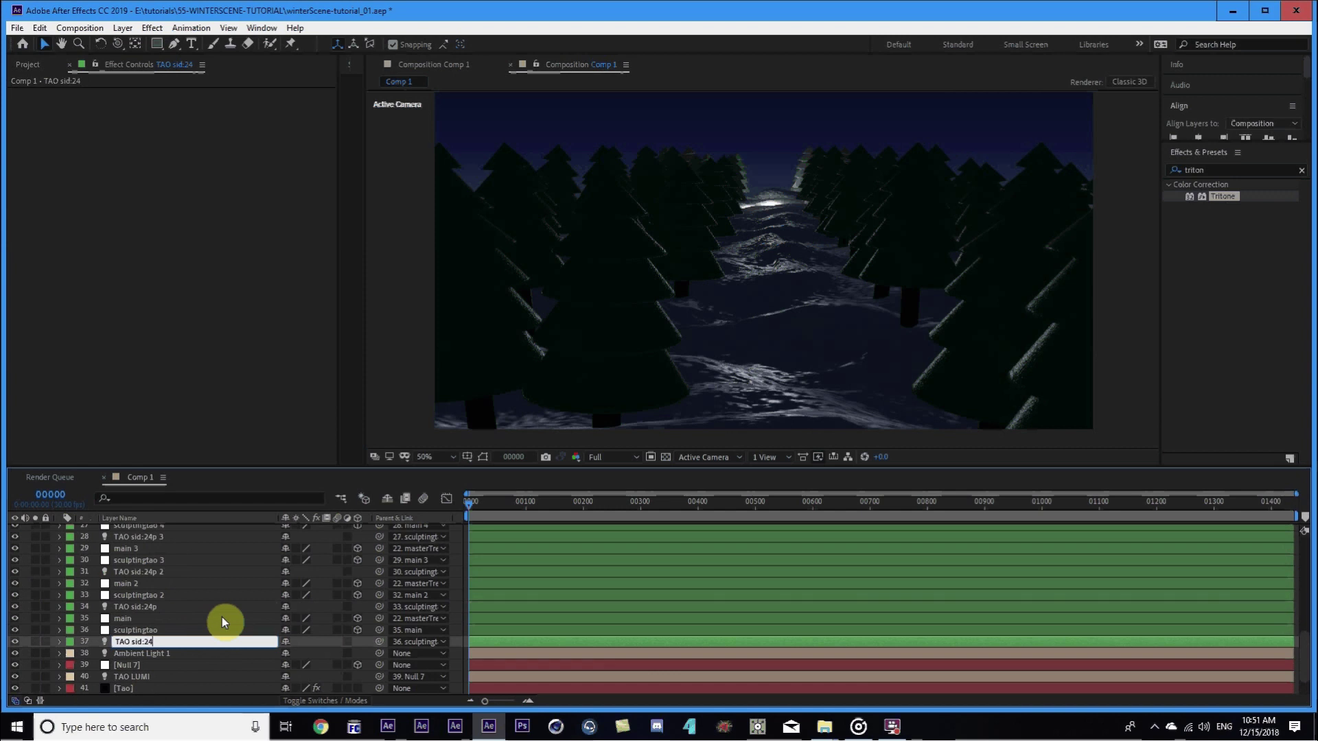
type("te")
type("x:0")
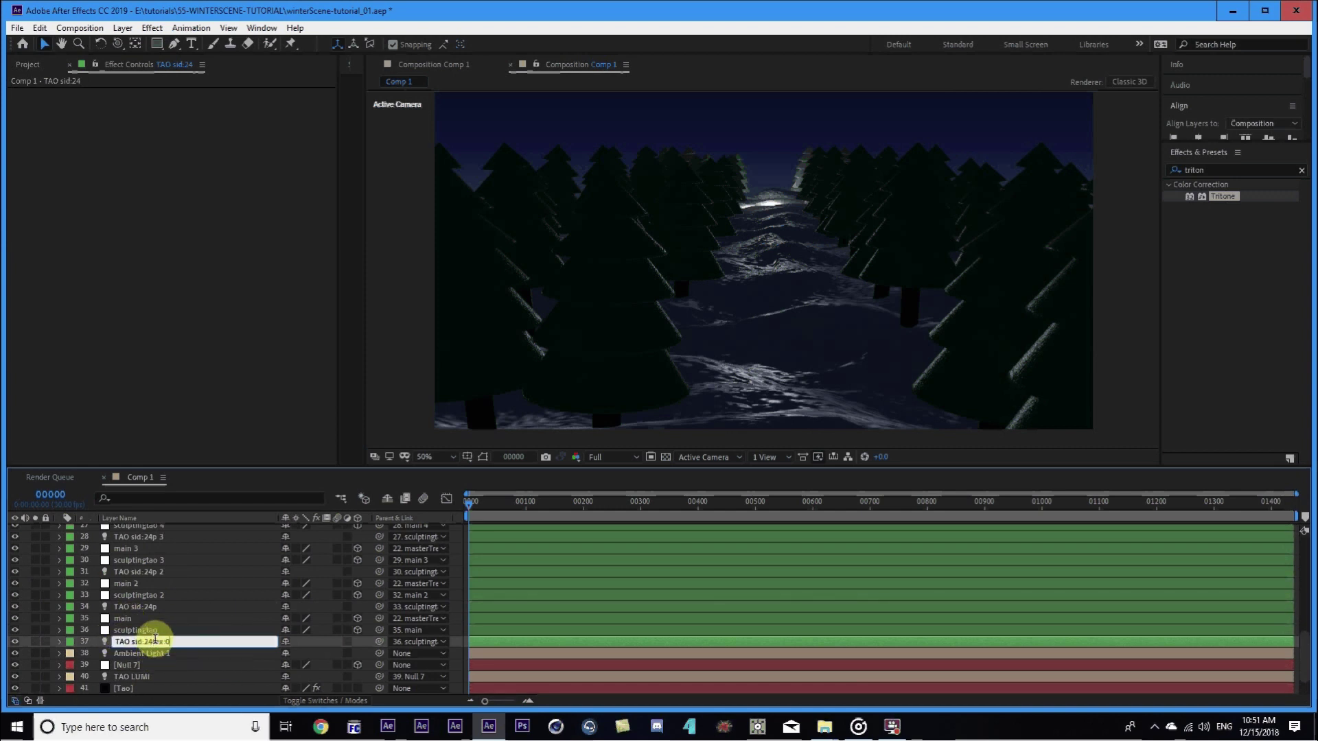
mouse_move(155, 643)
left_mouse_down()
mouse_move(180, 640)
mouse_move(152, 645)
left_mouse_up()
key("ctrl+c")
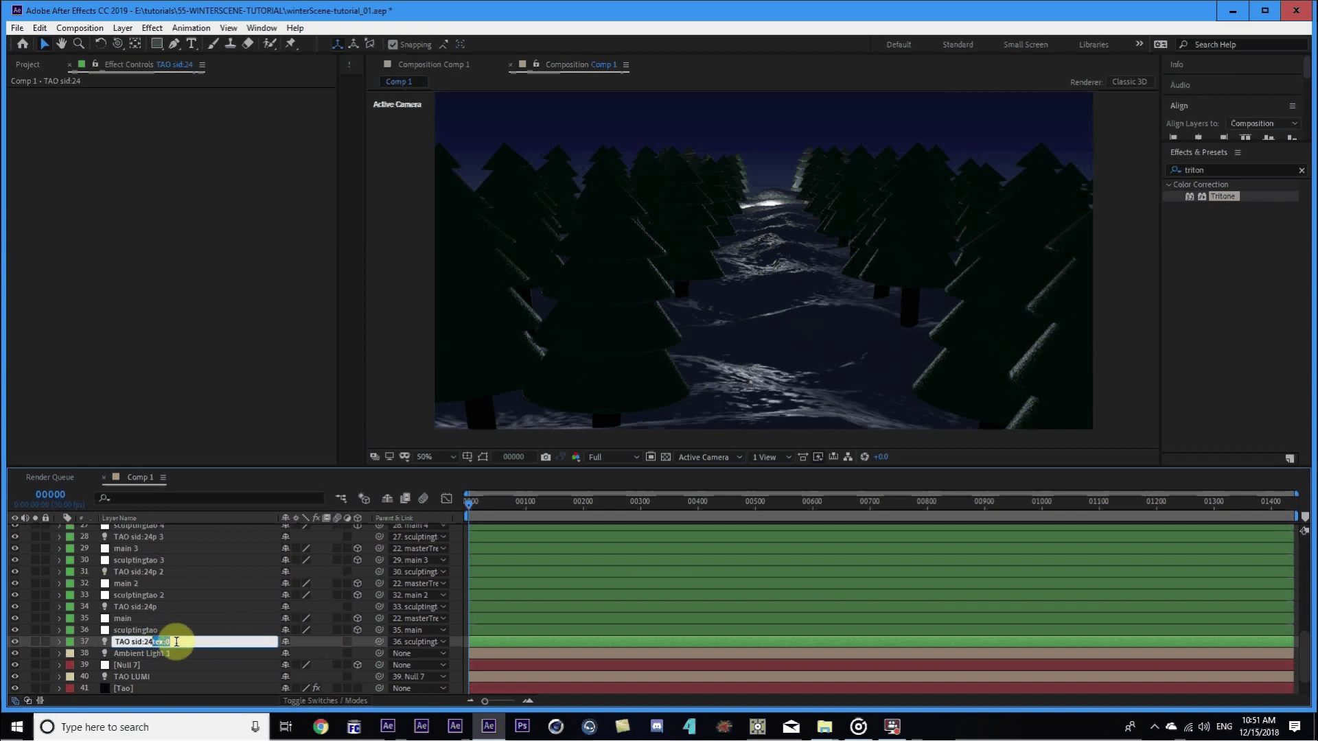
Append the copied tex:0 suffix to the names of the TAO sid:24p and TAO sid:24p 2 lights.
left_click(166, 607)
key("Return")
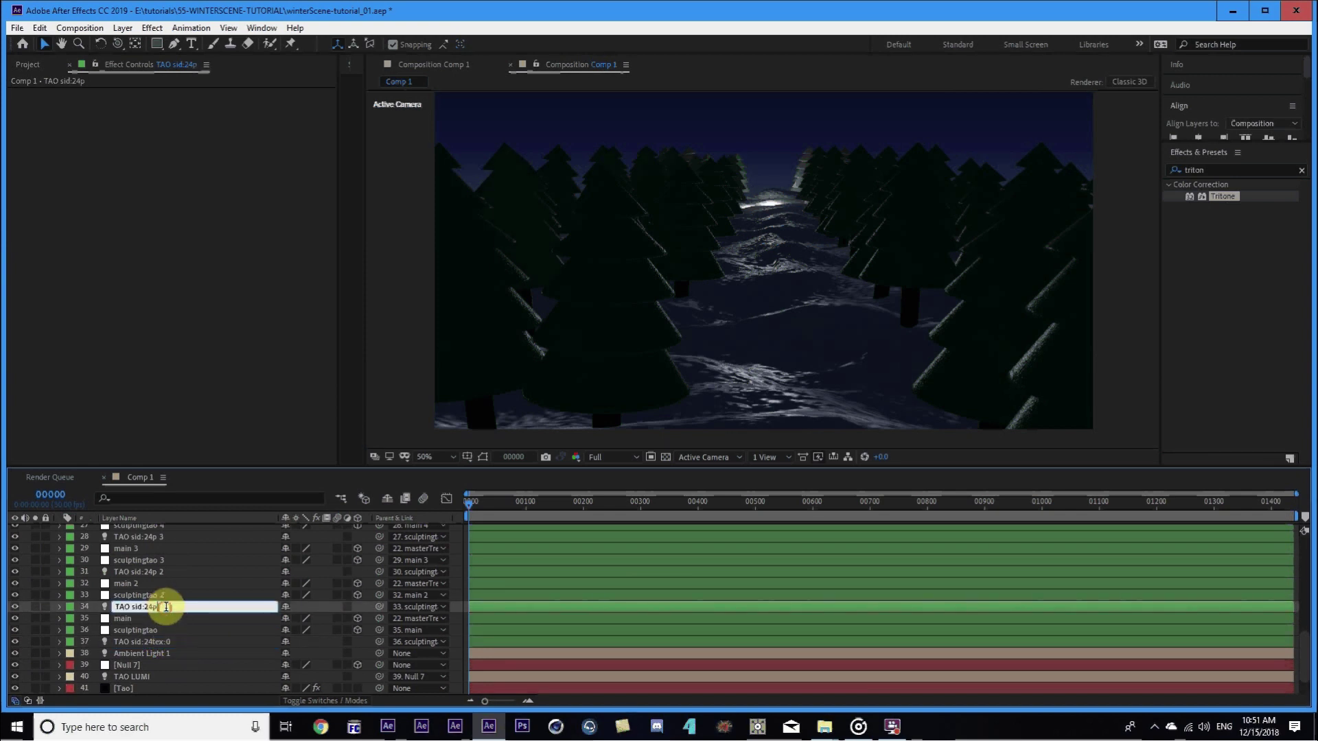
key("ctrl+v")
left_click(171, 574)
key("Return")
key("ctrl+v")
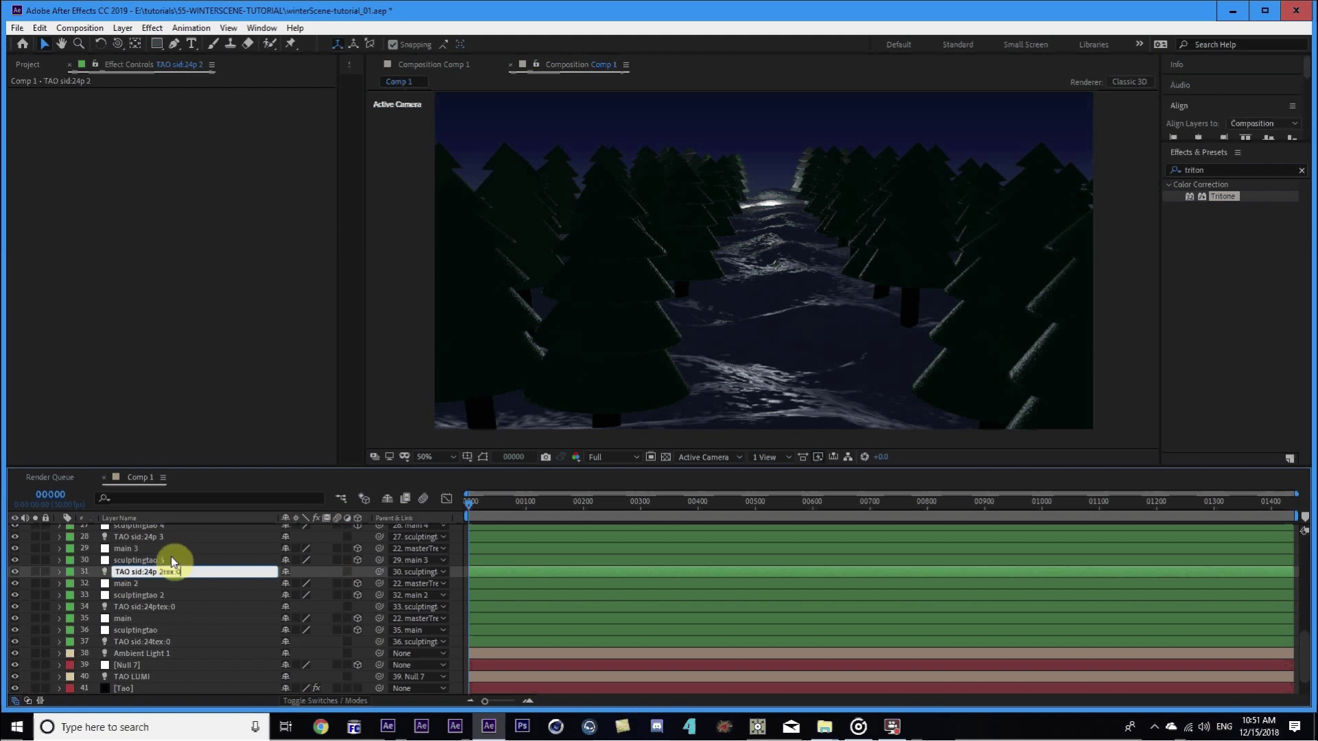
key("Return")
Append the copied tex:0 suffix to the TAO sid:24p 3 light's name and rename TAO sid:24p 4 as TAO sid:24p tex:0.
left_click(175, 538)
key("Return")
key("ctrl+v")
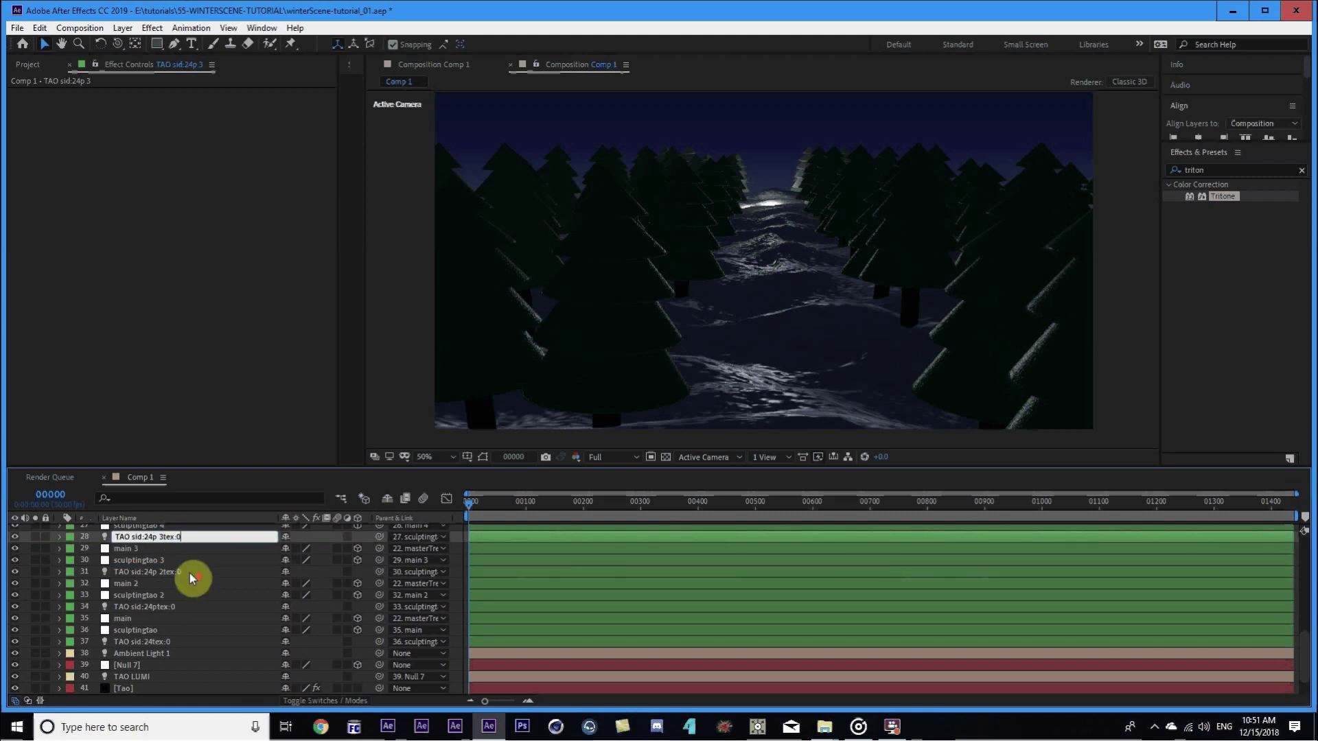
key("Return")
scroll(187, 574, "up", 3)
left_click(177, 607)
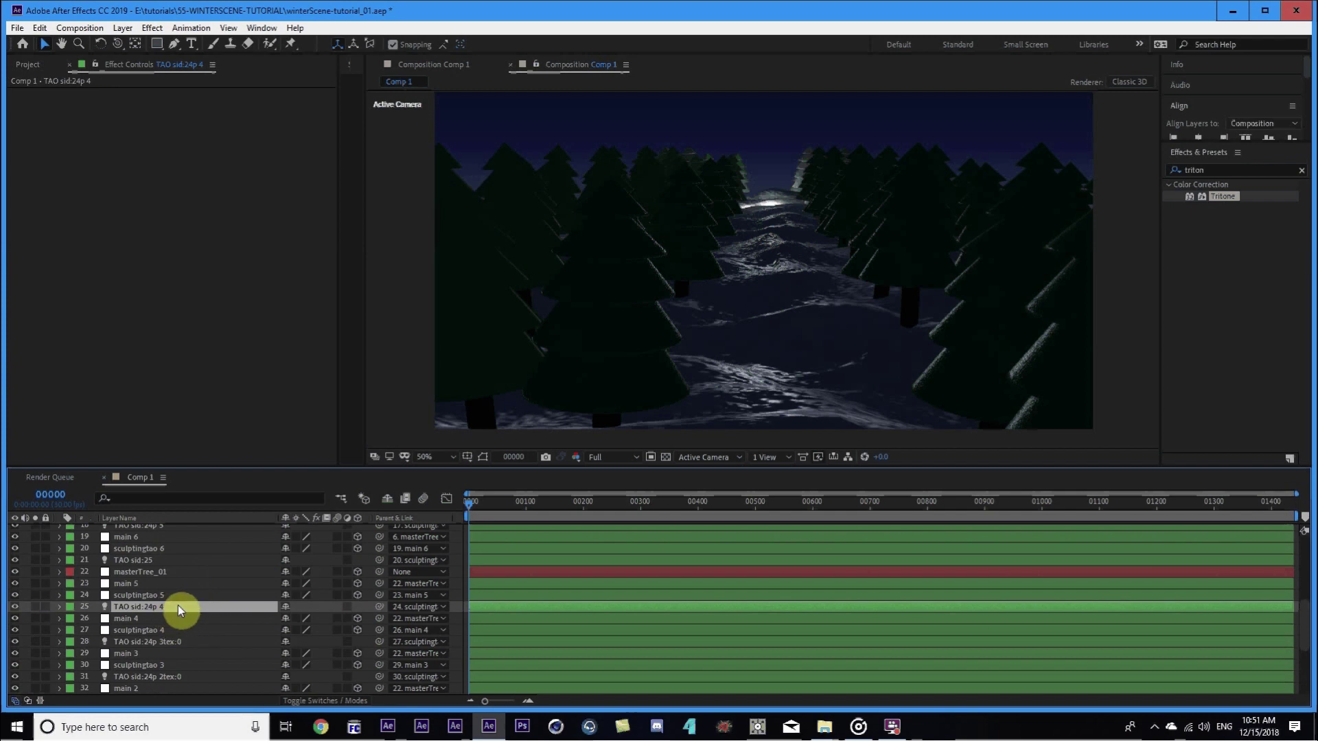
key("Return")
key("ctrl+v")
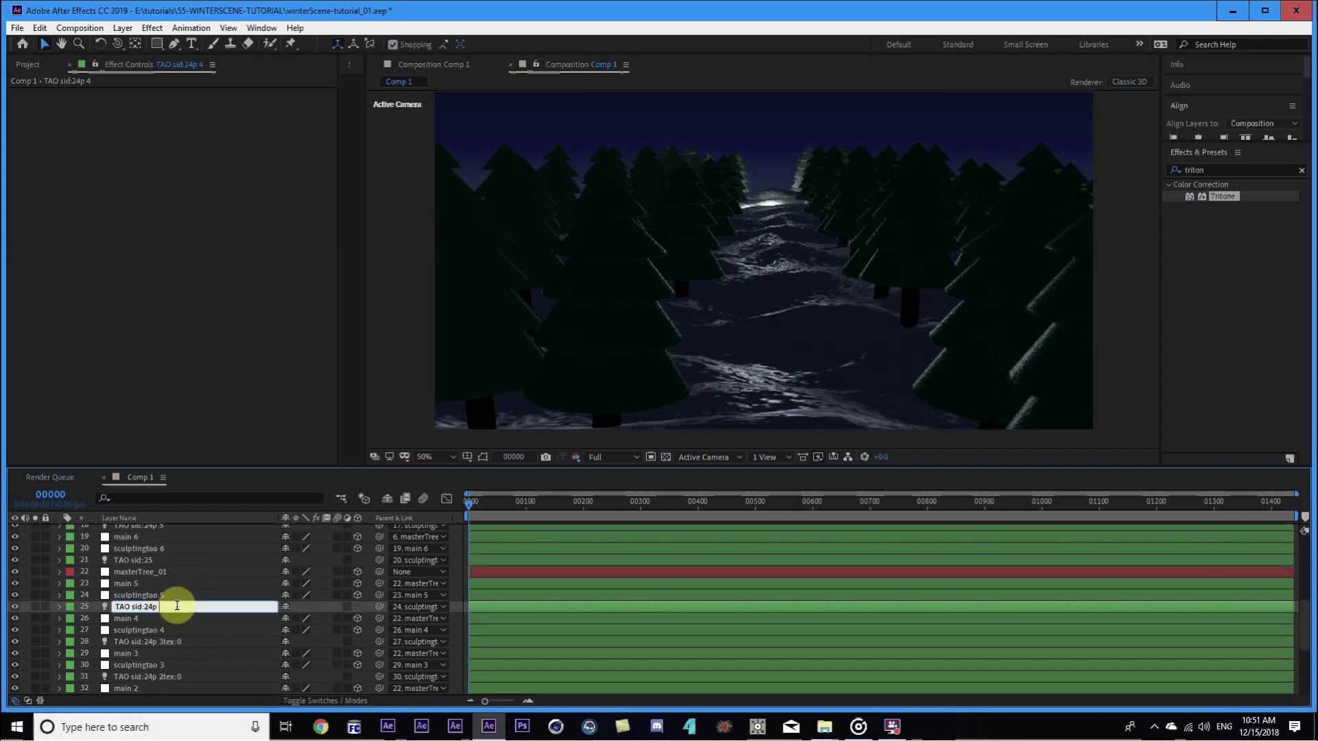
key("Return")
Append the tex:0 suffix to the names of the TAO sid:25 and TAO sid:24p 5 lights.
scroll(171, 587, "up", 2)
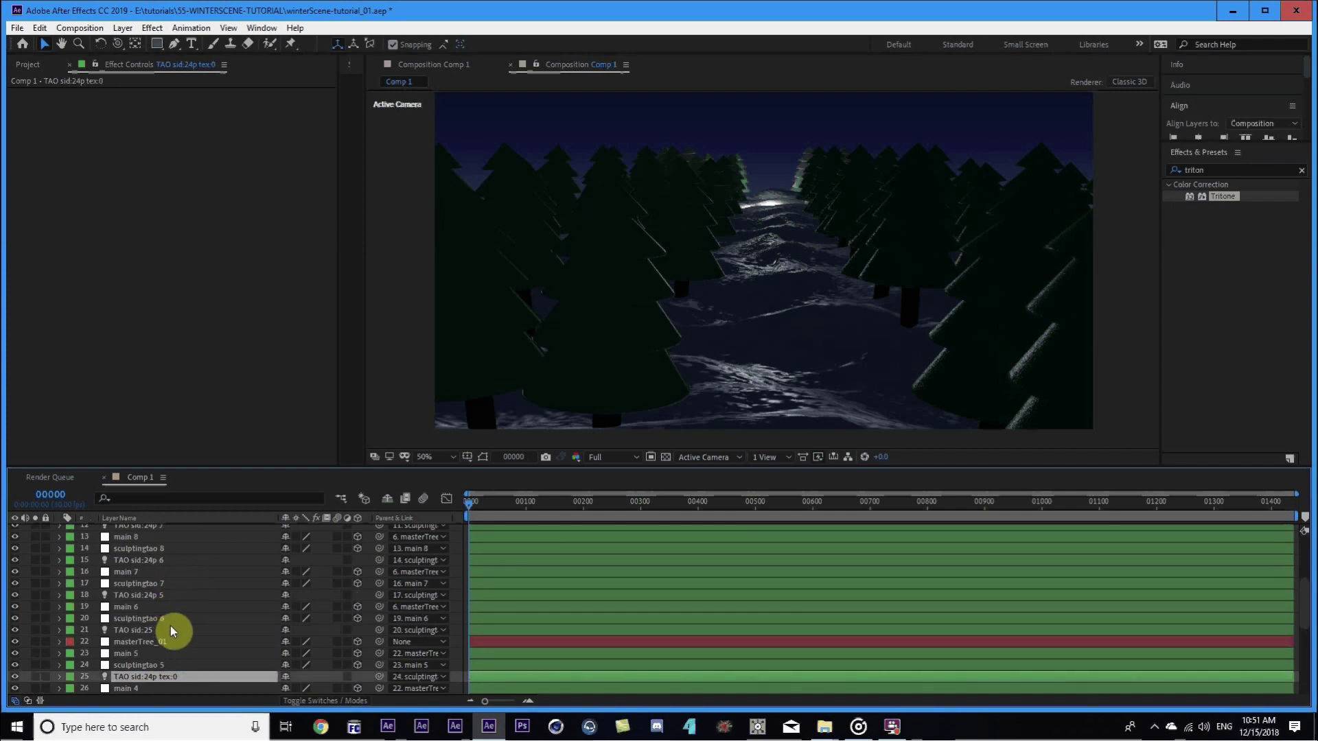
left_click(177, 632)
key("Return")
left_click(175, 624)
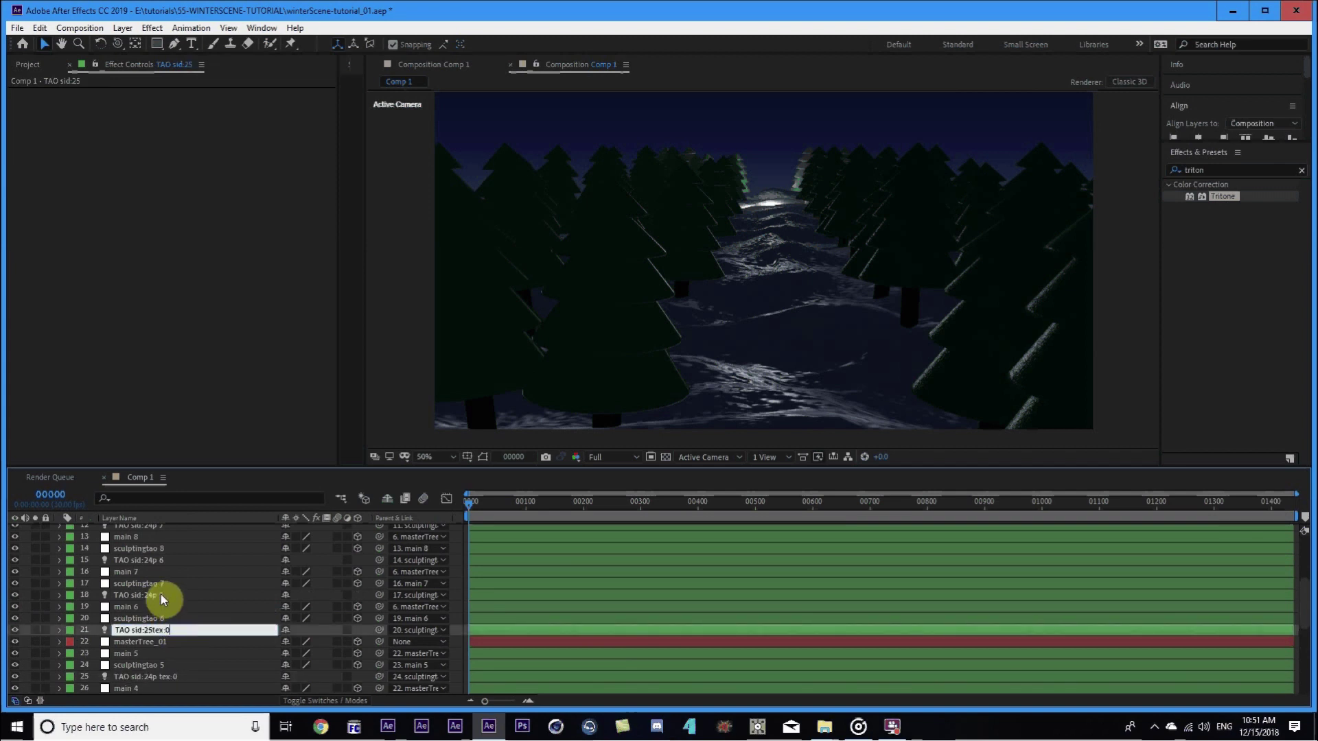
key("Return")
left_click(170, 595)
key("Return")
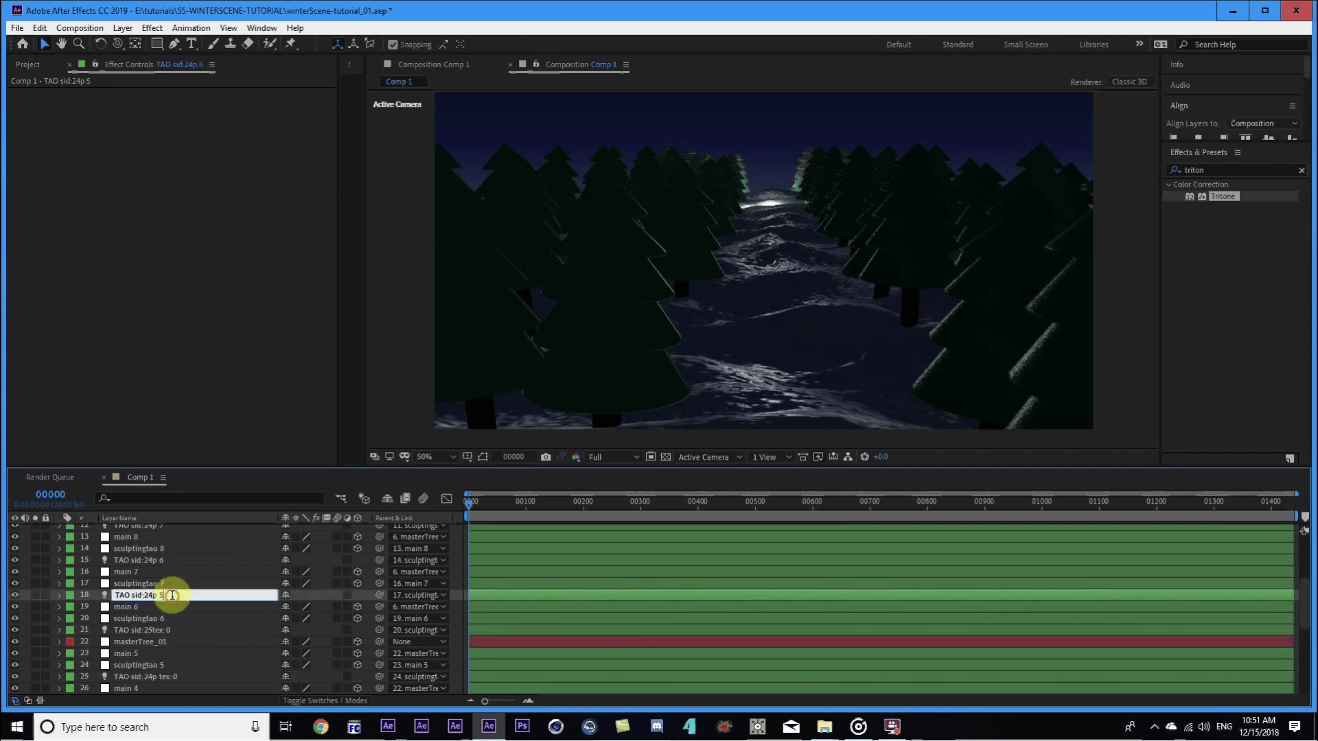
type("tex:0")
key("Return")
Append the tex:0 suffix to the names of the TAO sid:24p 6 and TAO sid:24p 7 lights.
left_click(173, 562)
key("Return")
left_click(177, 561)
type("tex:0")
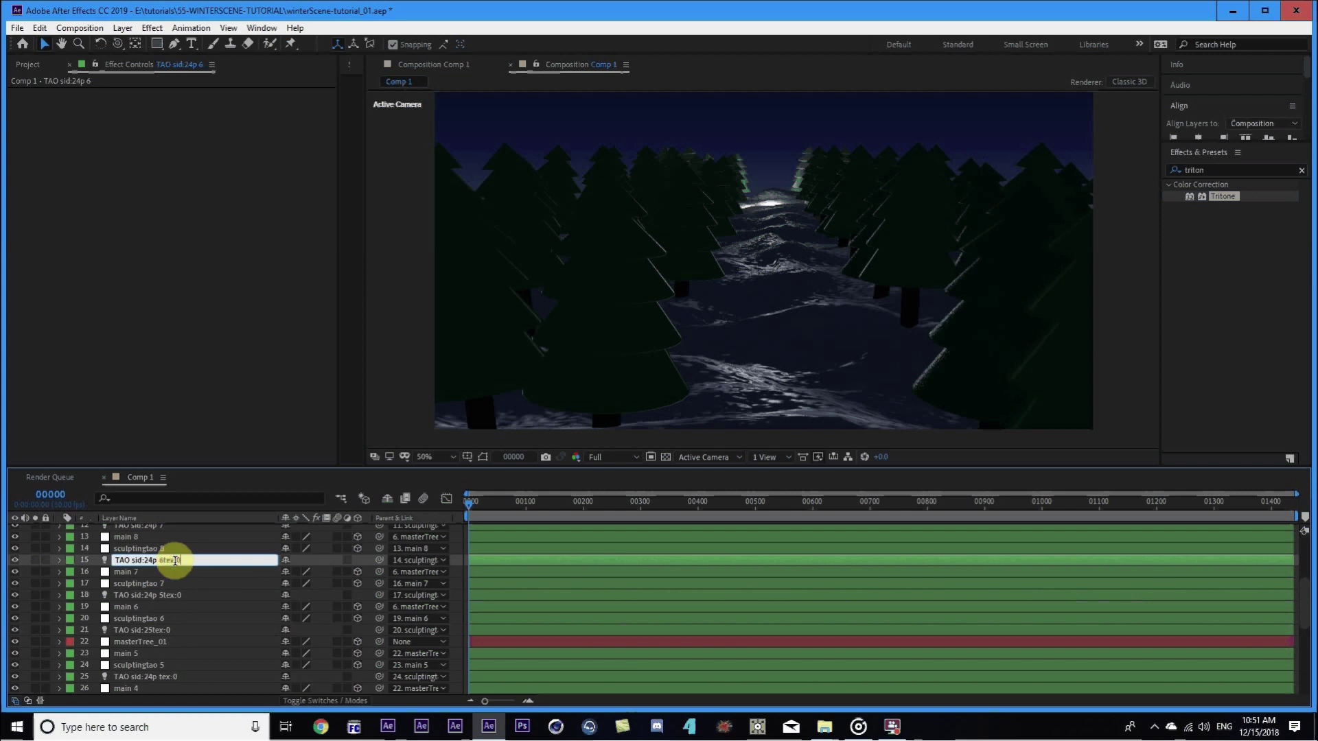
key("Return")
scroll(175, 568, "up", 3)
left_click(175, 596)
key("Return")
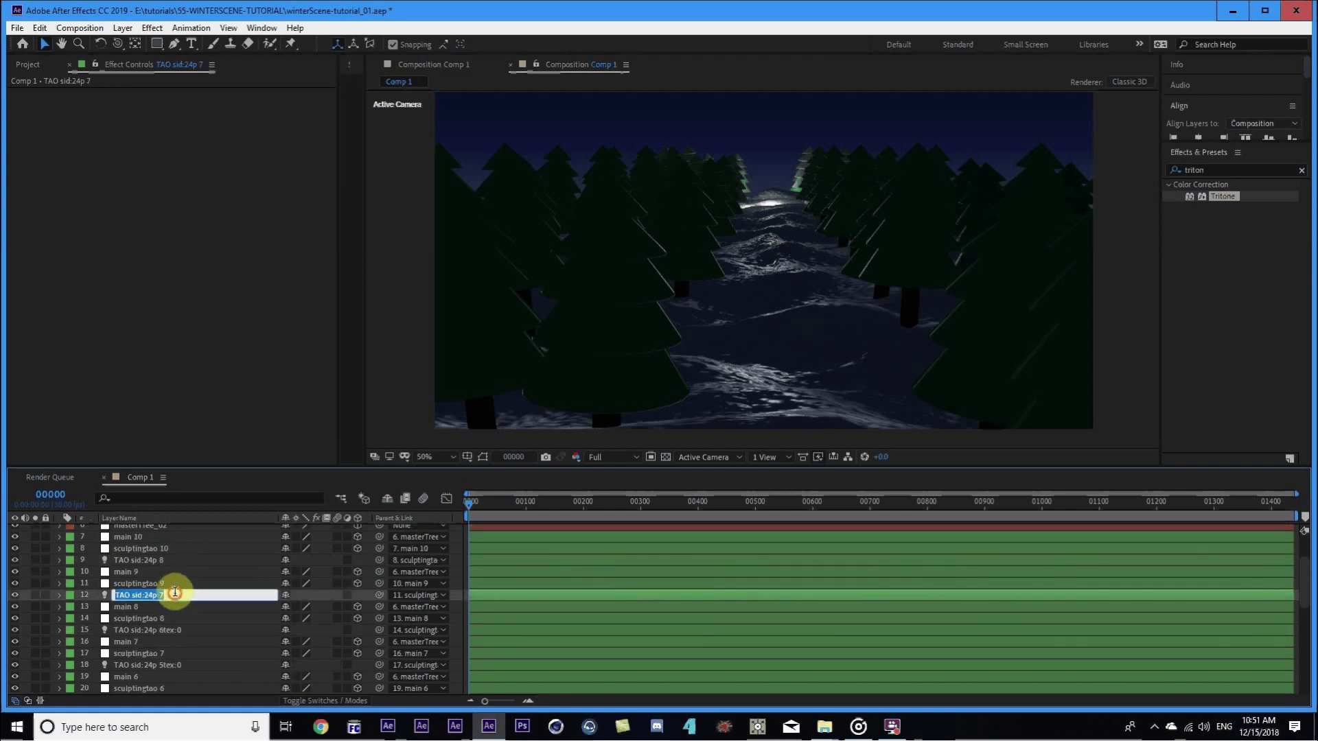
left_click(175, 595)
type("tex:0")
key("Return")
Append the tex:0 suffix to the name of the TAO sid:24p 8 light.
left_click(175, 561)
key("Return")
left_click(175, 561)
type("tex:0")
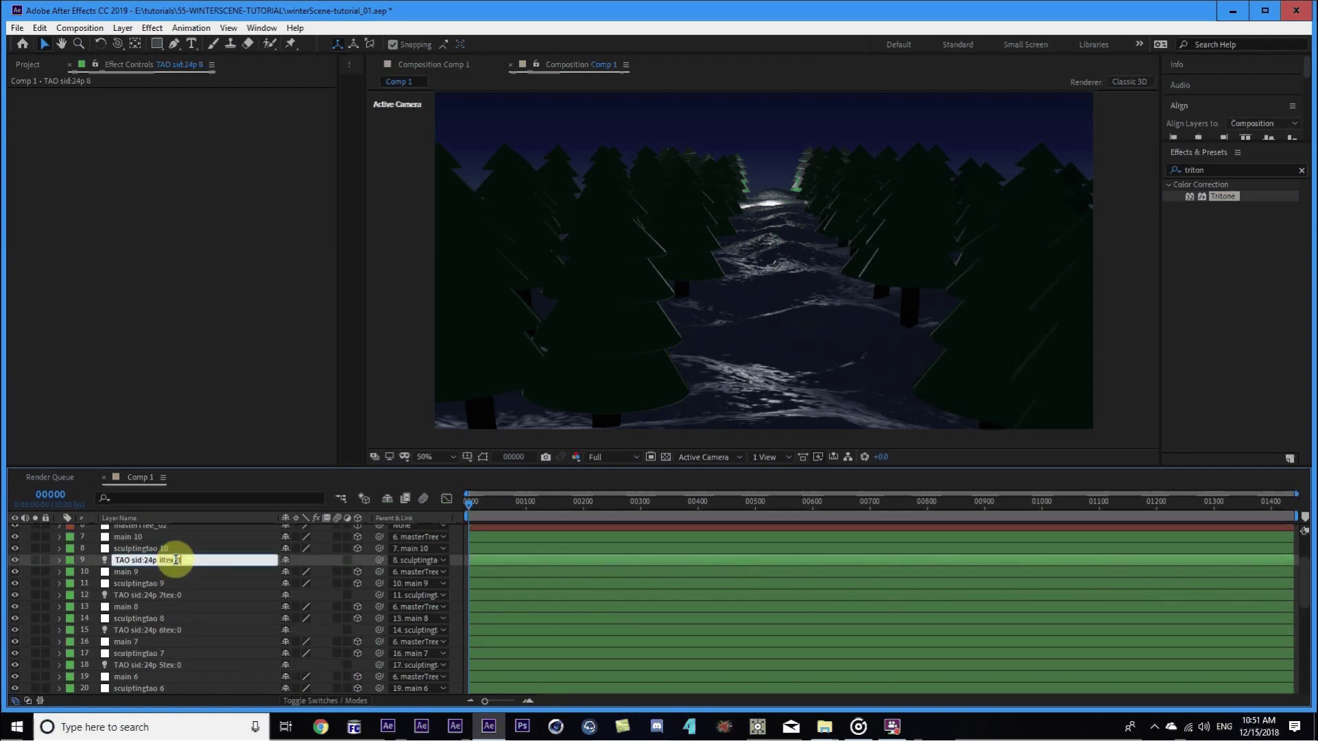
key("Return")
scroll(179, 564, "up", 2)
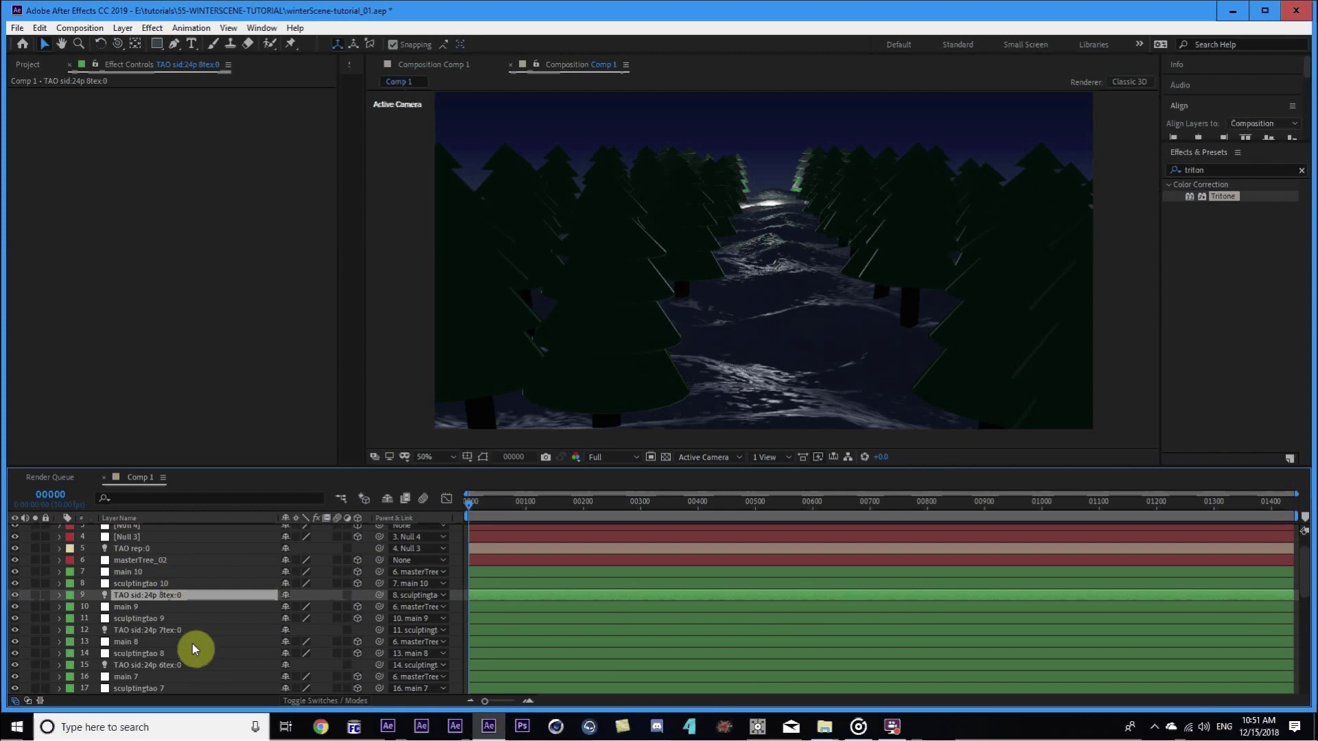
Set Texture Scale X and Texture Scale Y to 10 in the Tao layer's texture settings.
scroll(192, 645, "down", 10)
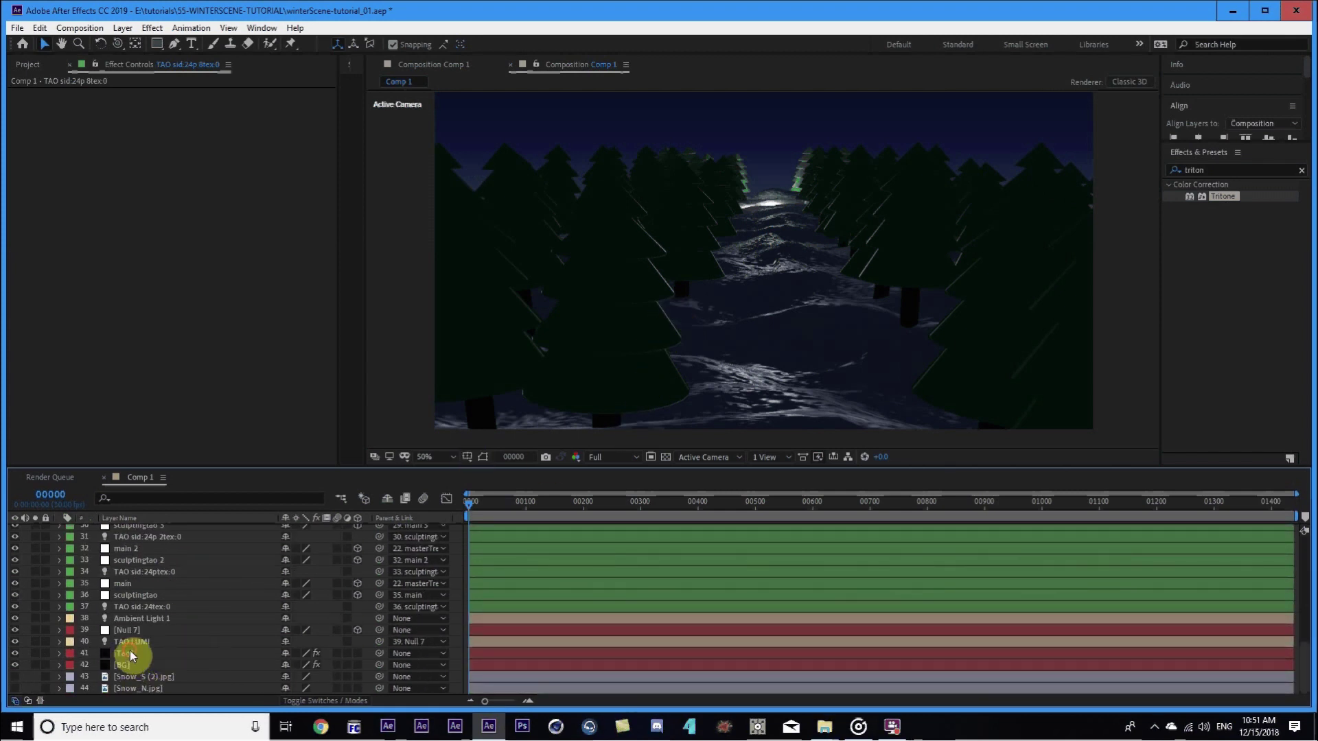
left_click(130, 653)
left_click_drag(327, 150, 331, 435)
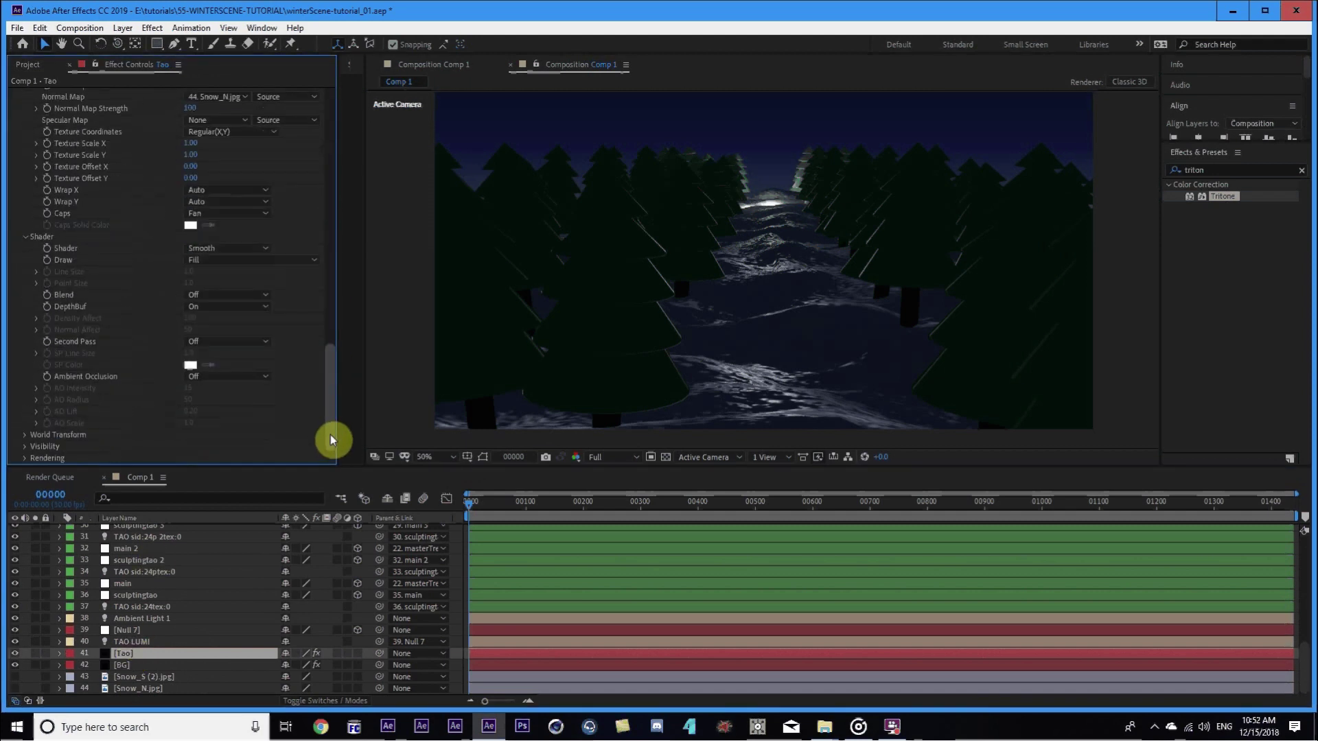
scroll(166, 240, "up", 3)
scroll(167, 240, "up", 1)
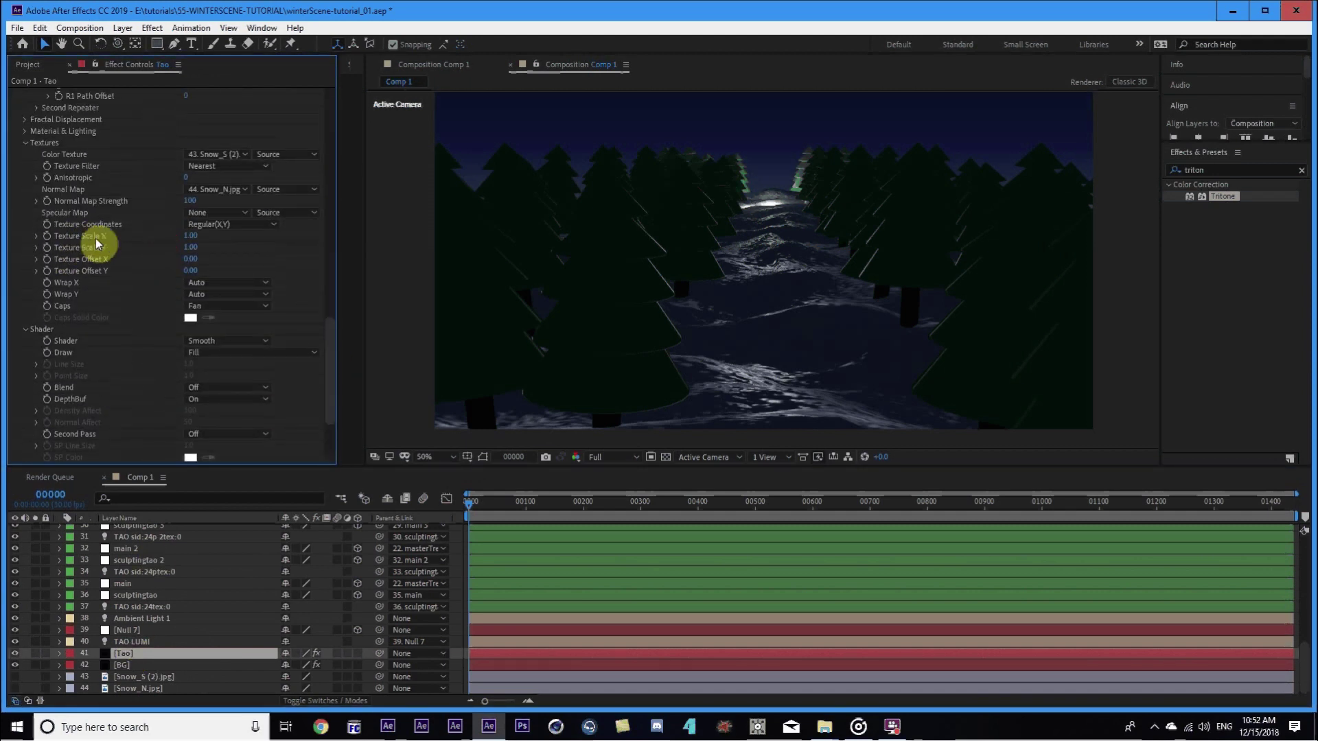
left_click(187, 237)
type("10")
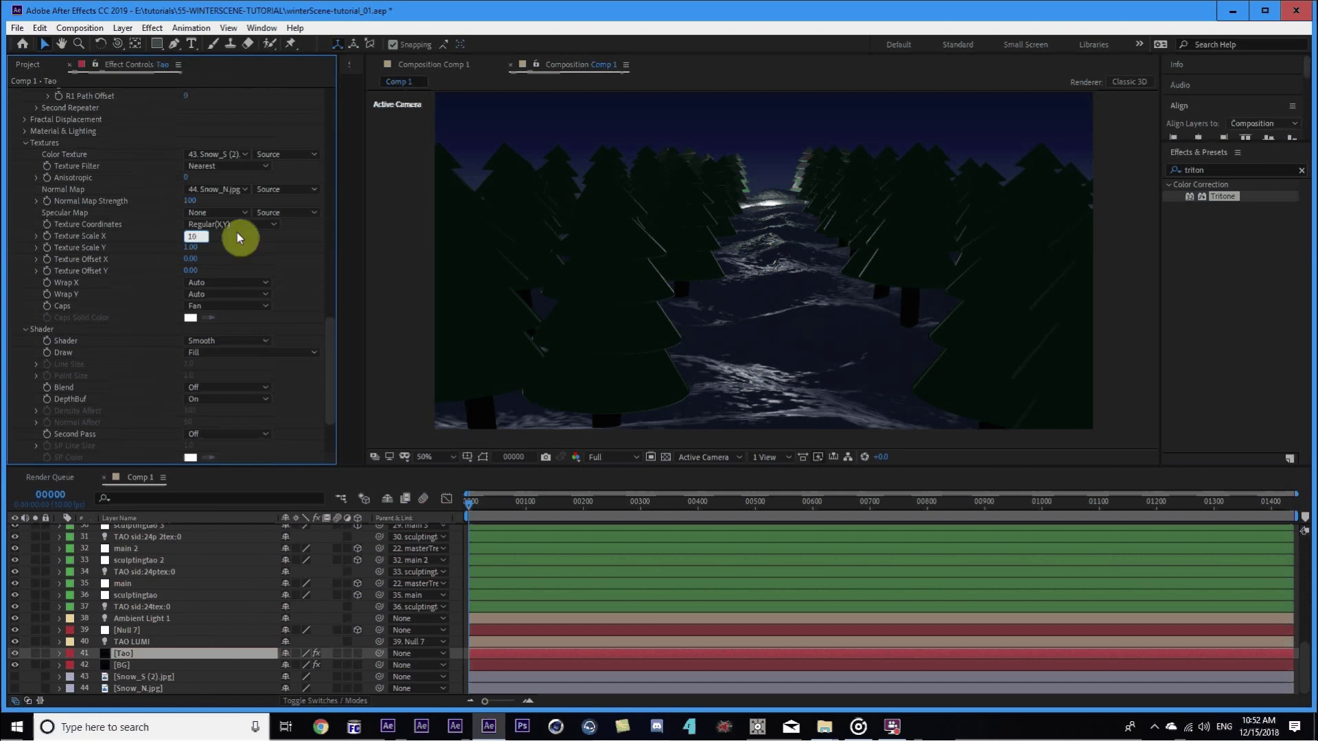
key("Return")
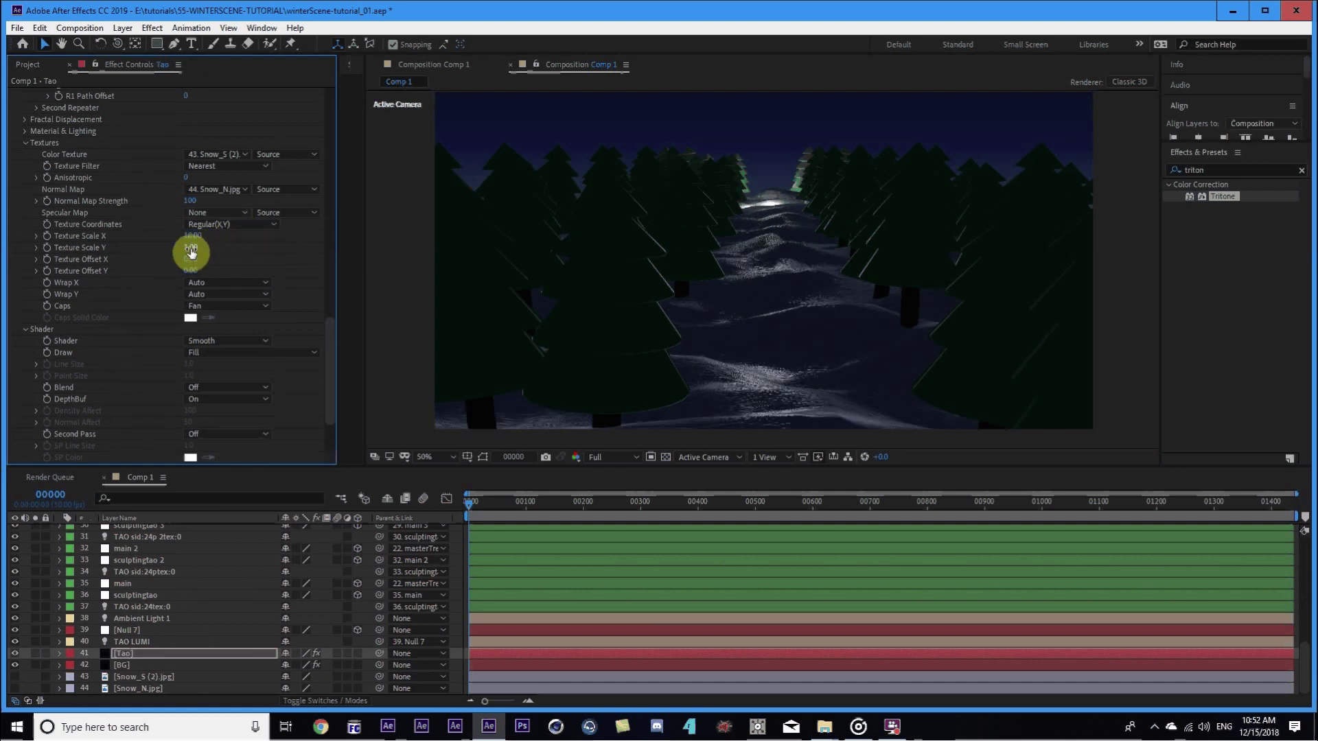
left_click(191, 251)
type("10")
key("Return")
Set the Tao effect's Normal Map Strength to 33.
scroll(890, 329, "up", 2)
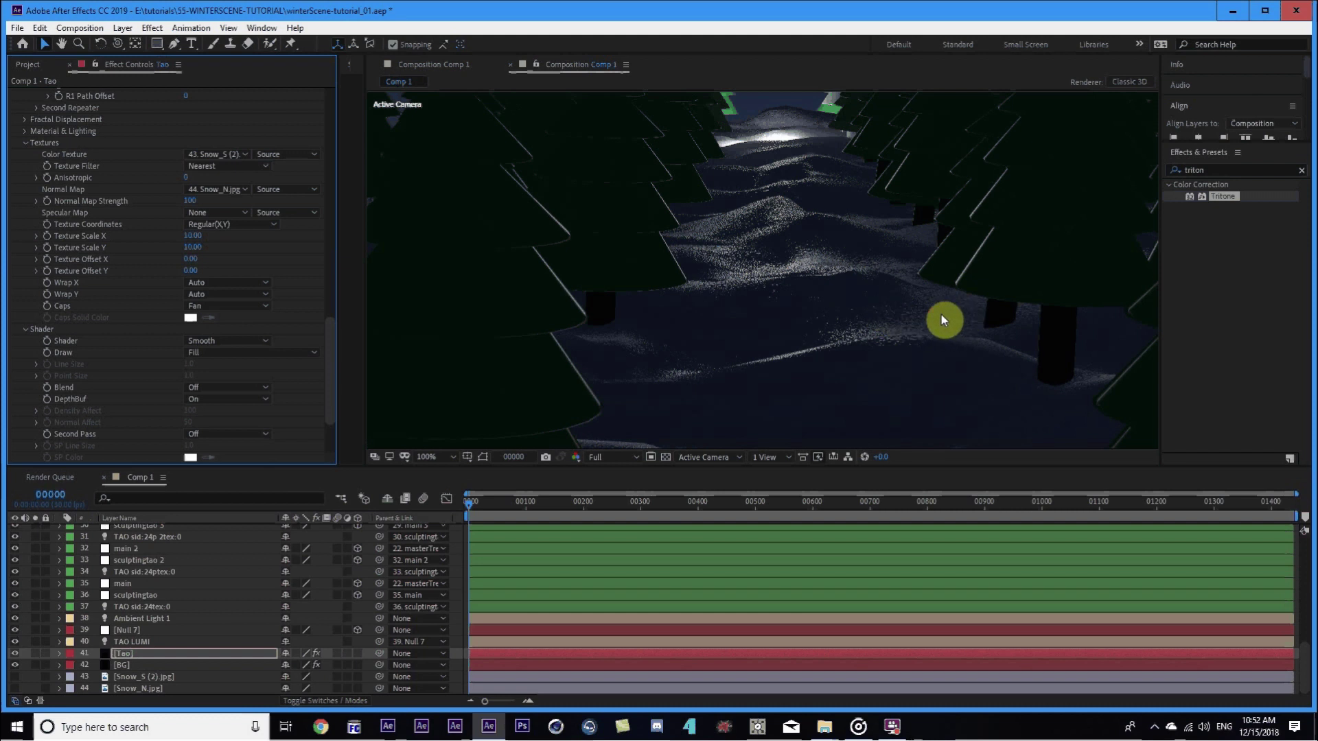
scroll(940, 316, "down", 2)
key("h")
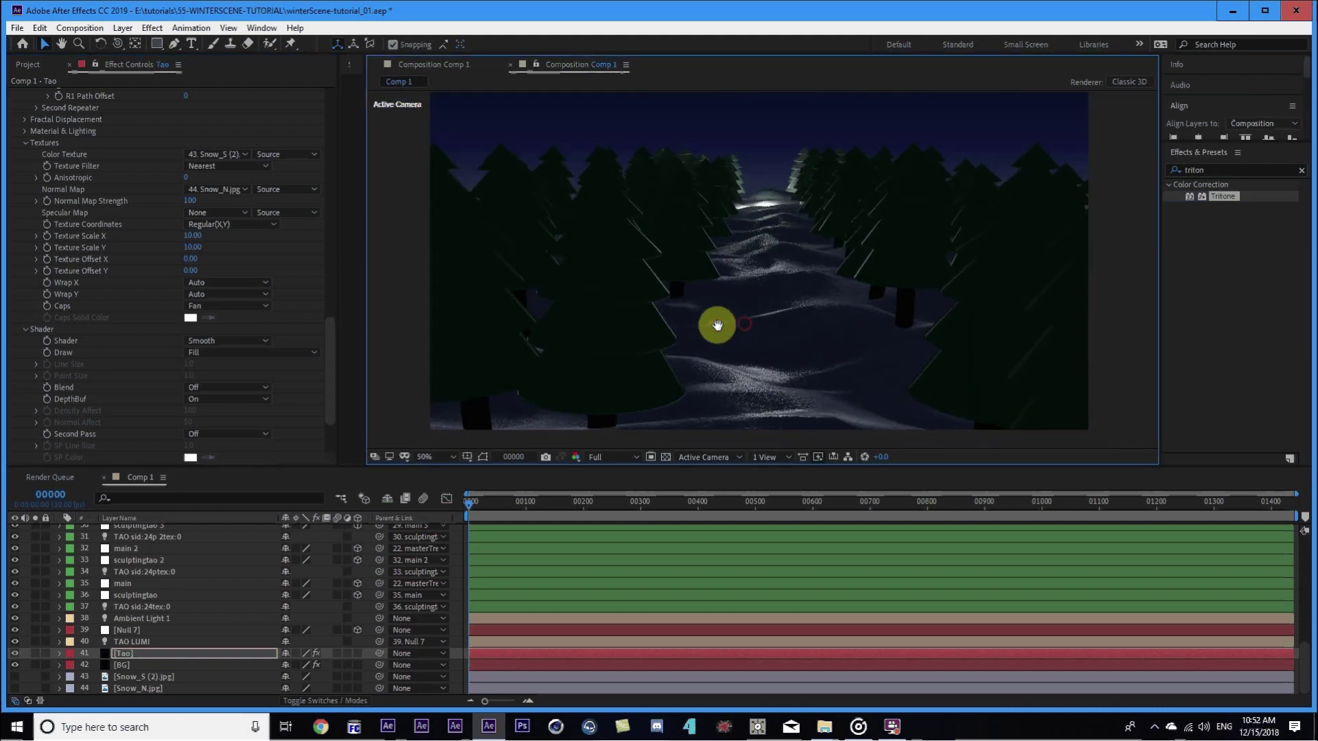
left_click_drag(715, 323, 703, 344)
key("v")
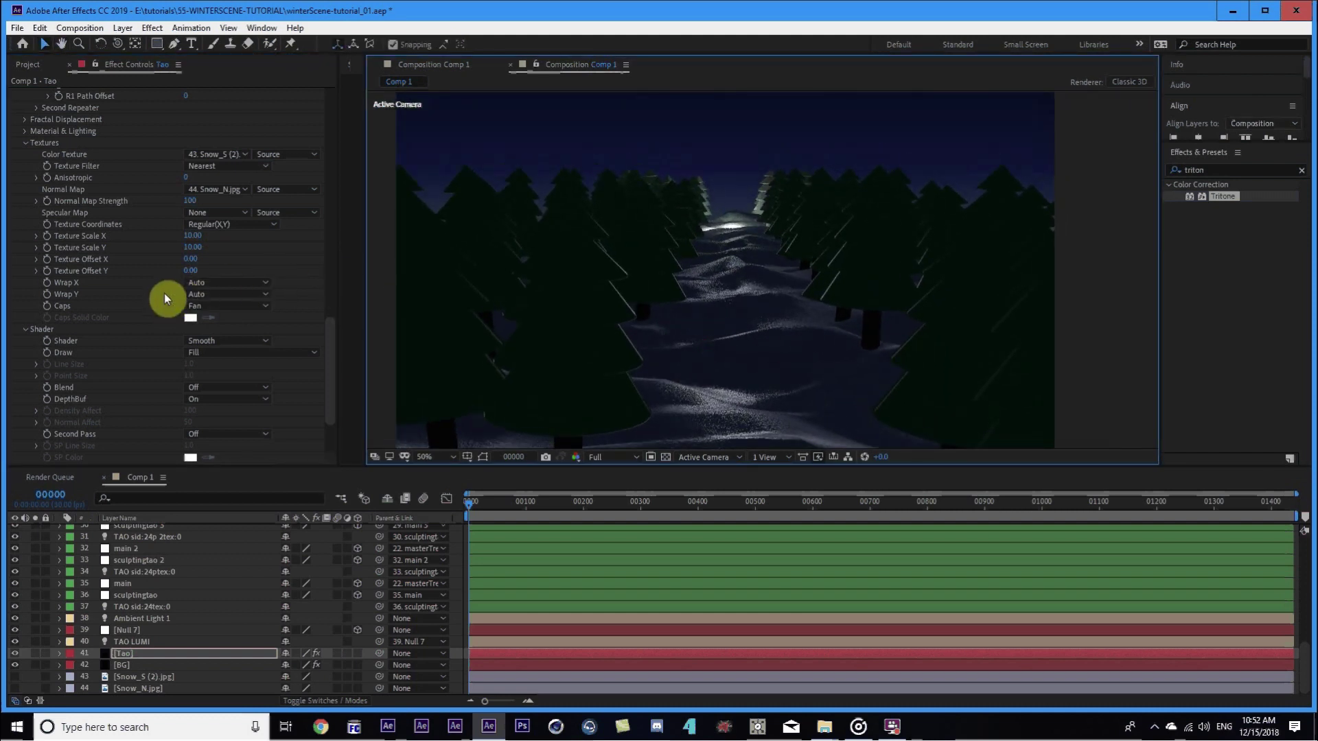
left_click(183, 202)
type("33")
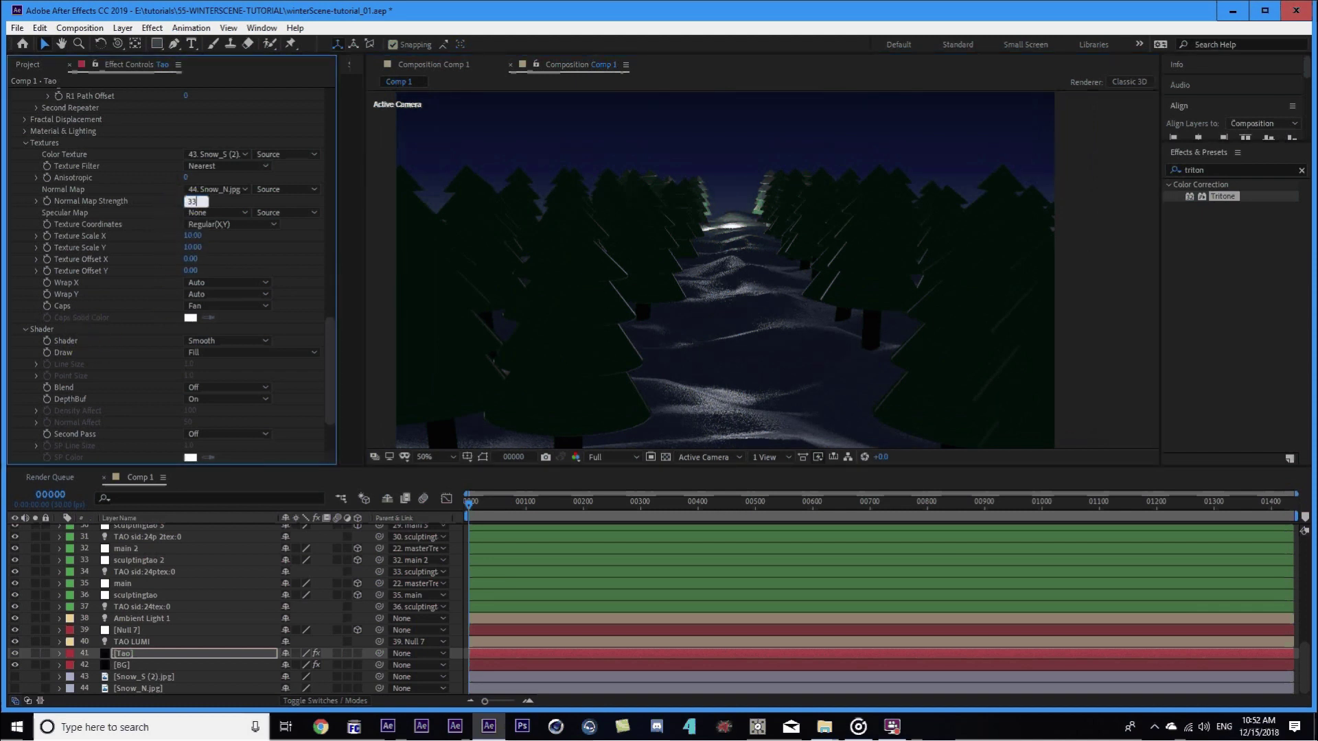
key("Return")
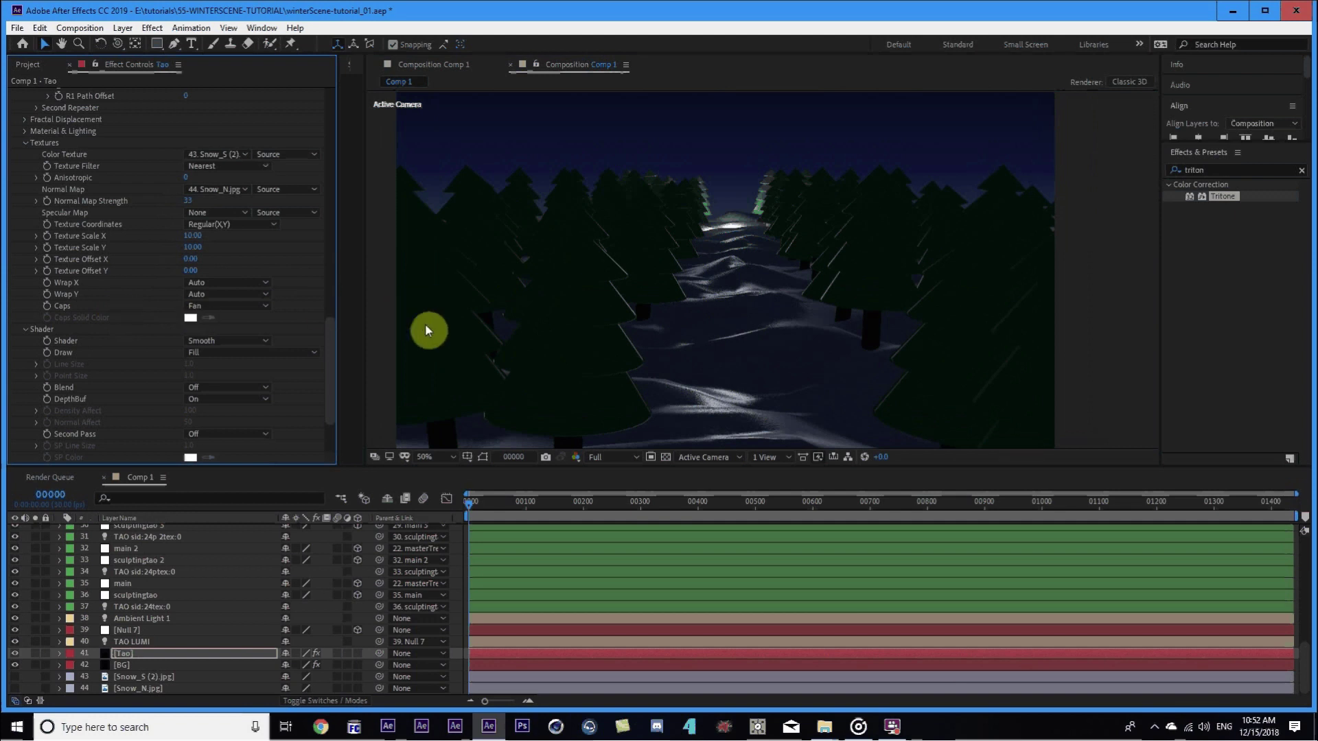
Sample Tao's Fog Color from the sky just above the path's horizon, and set Fog Start to 1800 and Fog End to 6580.
left_click_drag(426, 331, 539, 297)
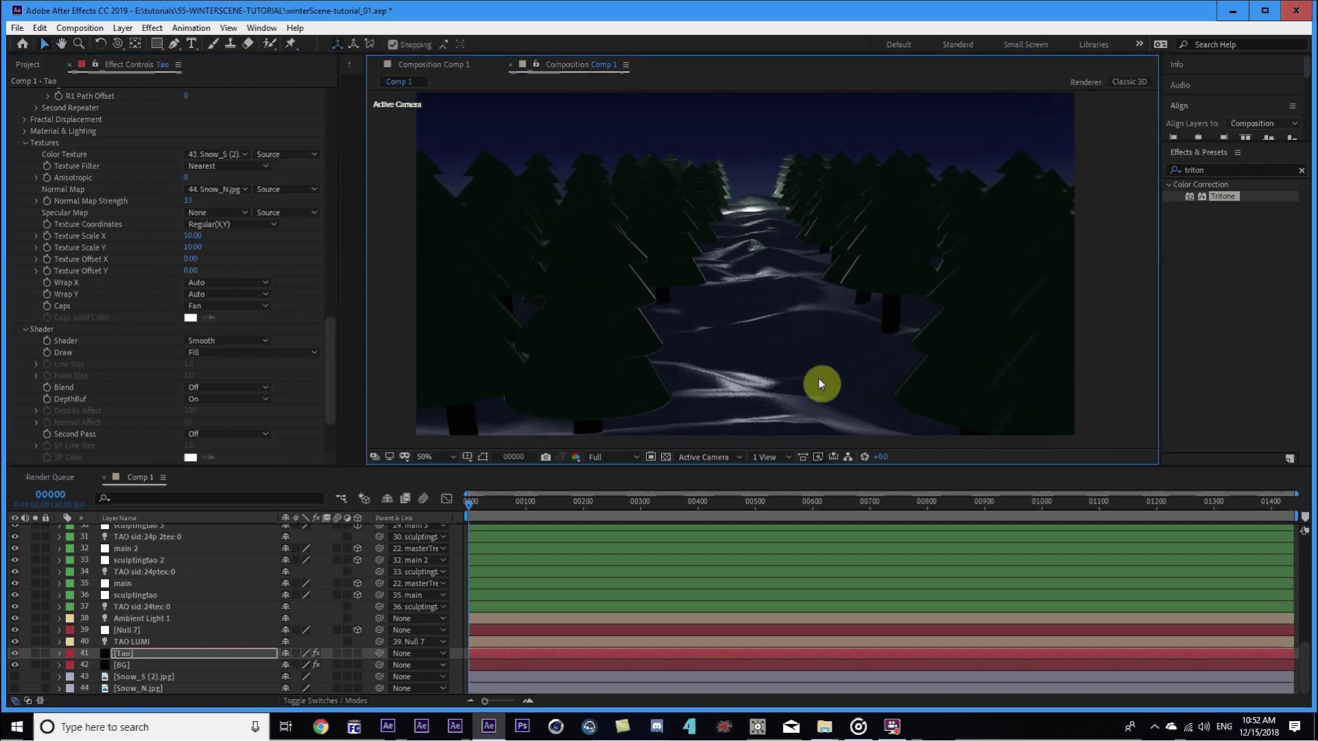
scroll(803, 346, "up", 2)
scroll(881, 333, "up", 1)
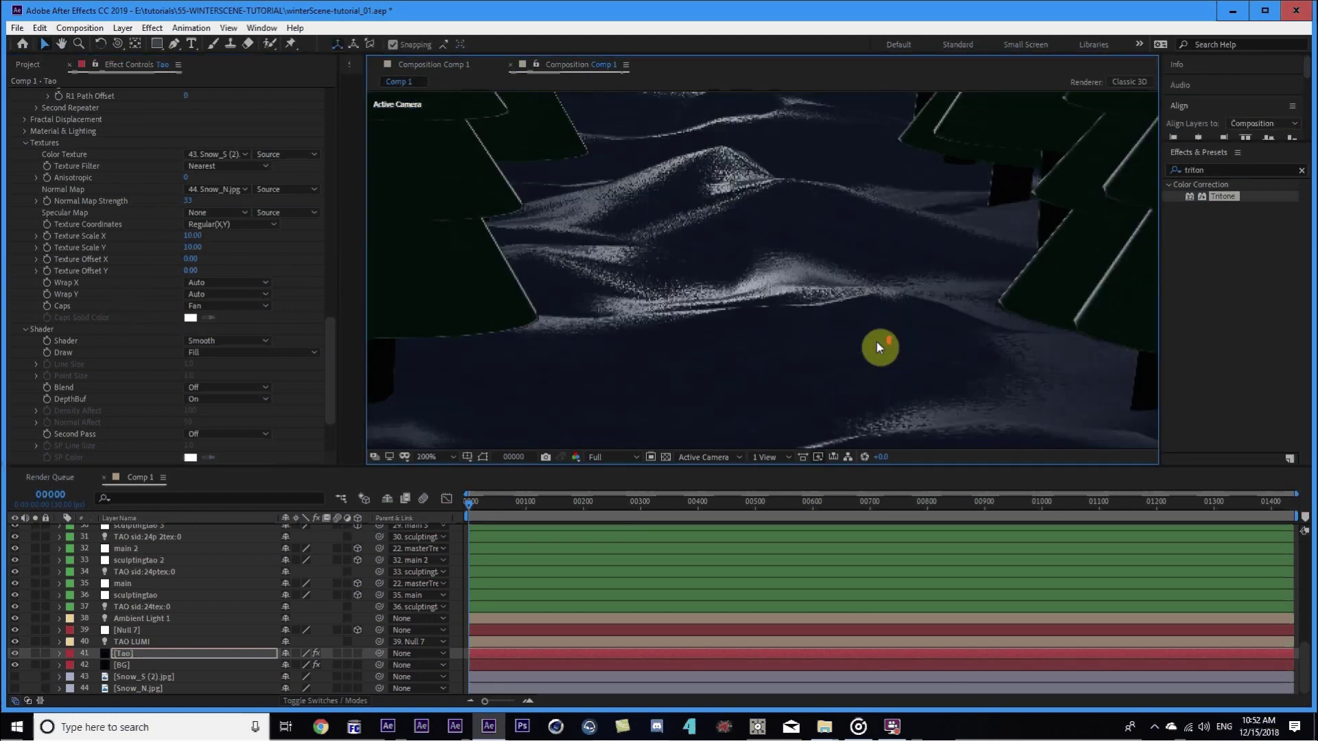
scroll(981, 360, "down", 2)
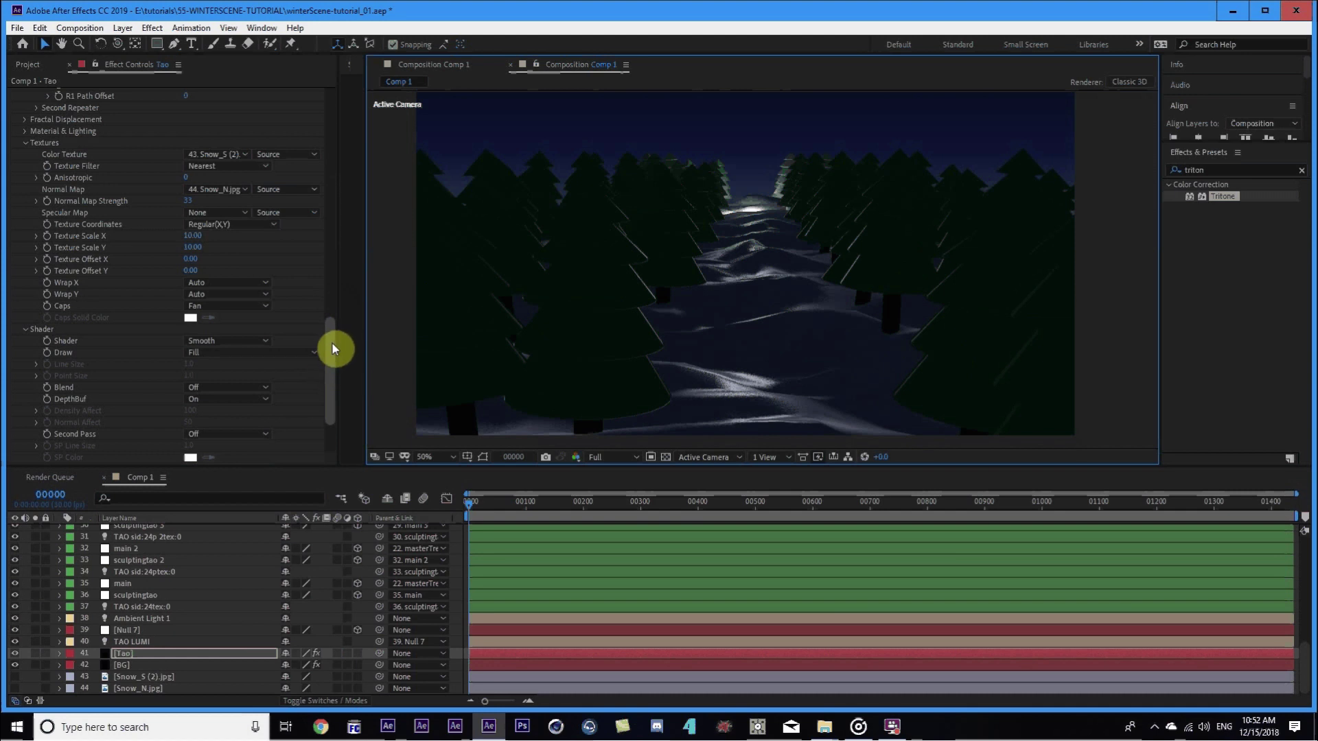
left_click_drag(332, 344, 333, 370)
scroll(787, 221, "down", 2)
scroll(759, 233, "up", 2)
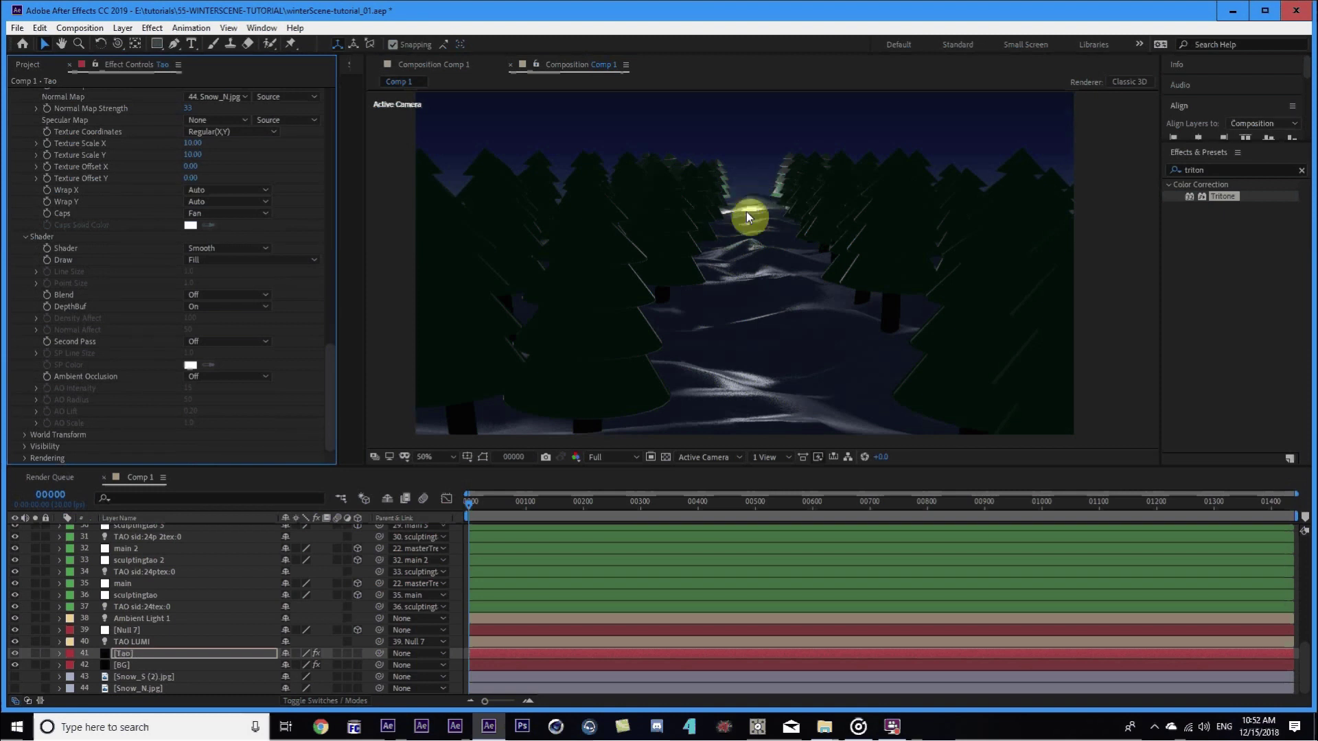
left_click(24, 446)
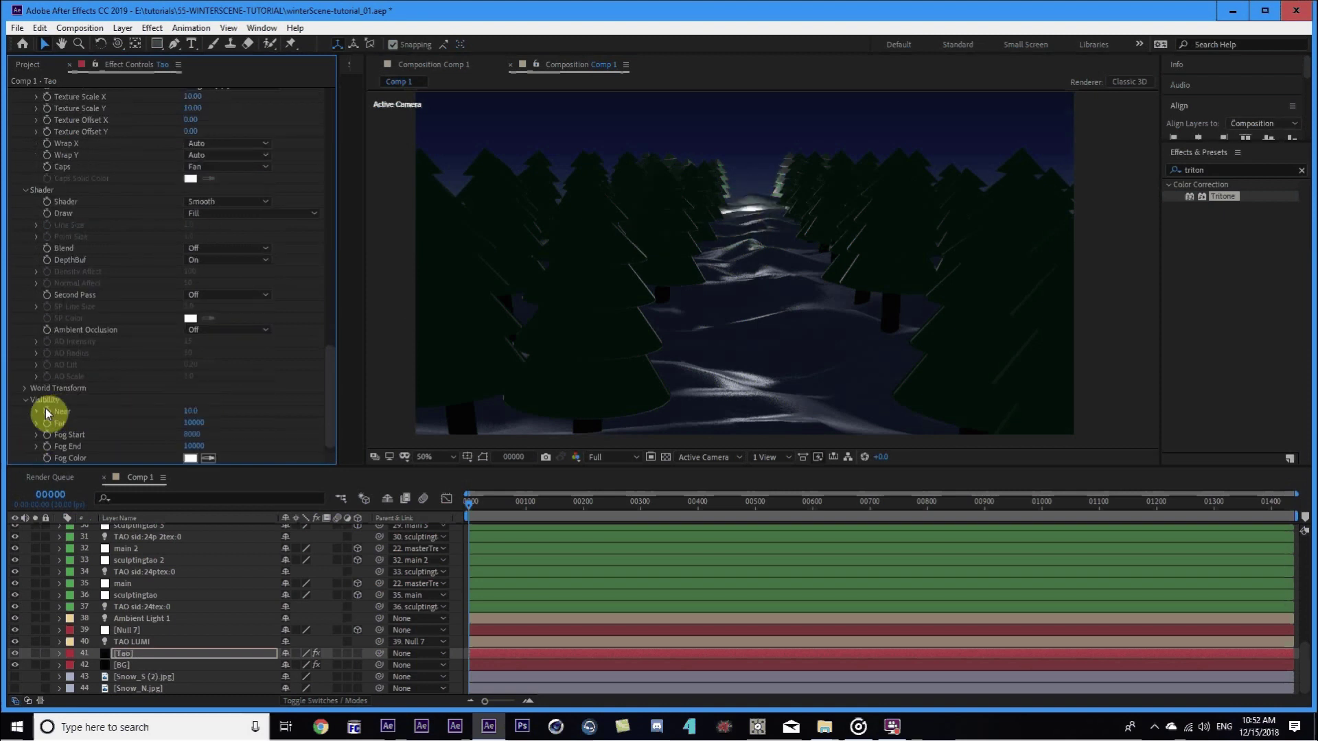
left_click(206, 447)
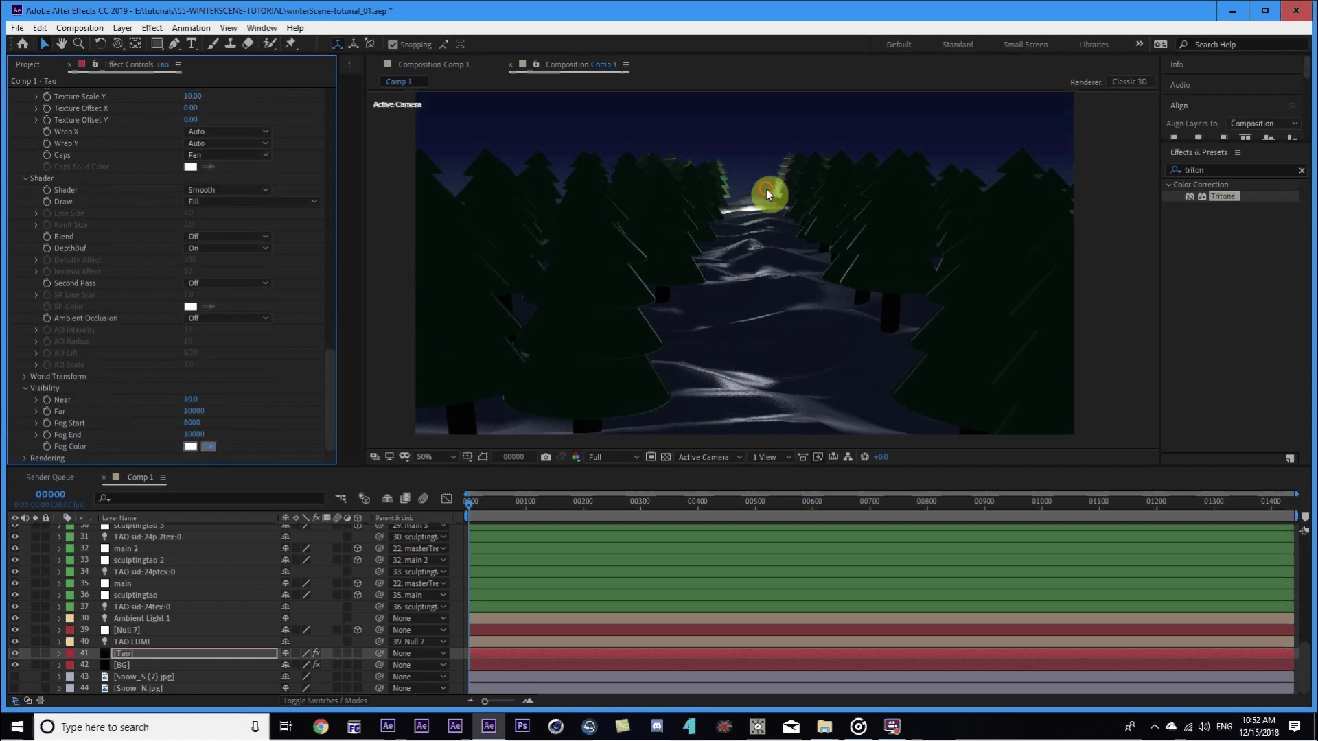
left_click(766, 189)
mouse_move(193, 423)
left_mouse_down()
mouse_move(152, 423)
mouse_move(194, 441)
mouse_move(150, 440)
mouse_move(207, 436)
left_mouse_up()
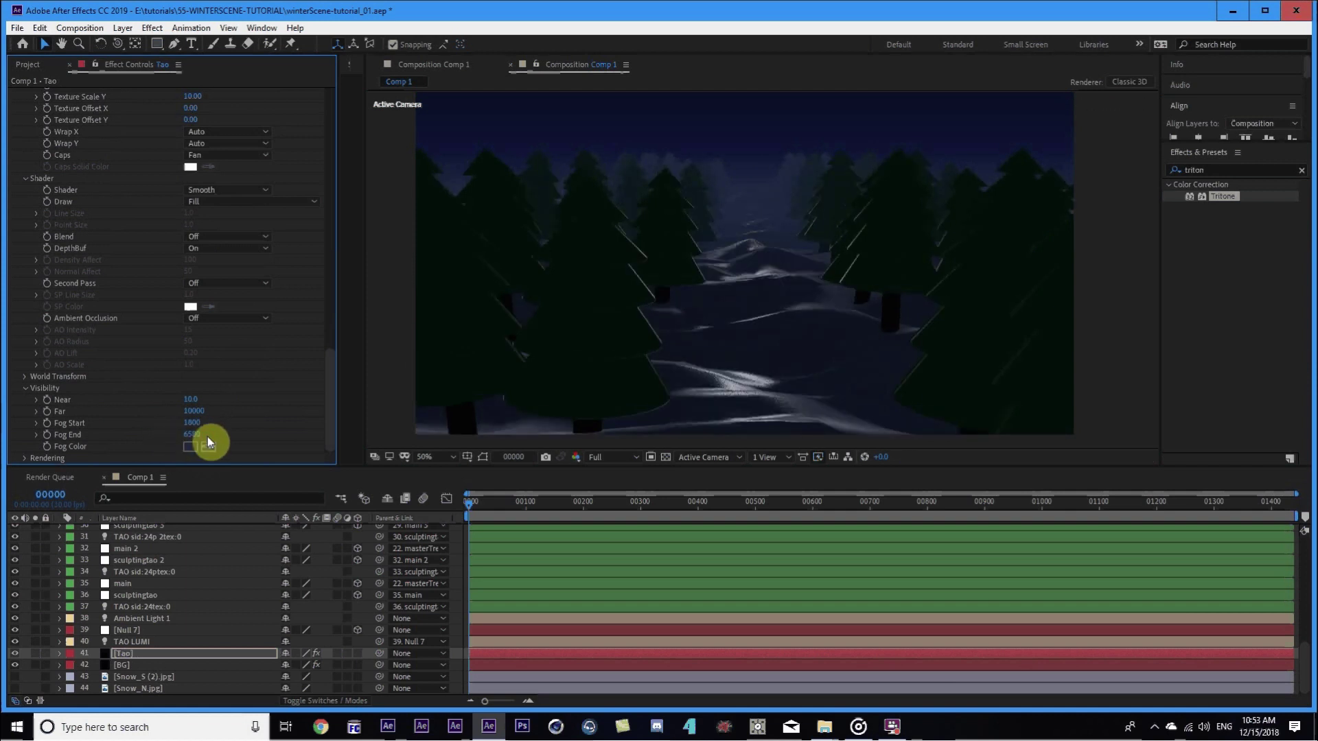
Enlarge the composition viewer's height and save the project.
left_click_drag(693, 477, 704, 523)
key("h")
left_click_drag(631, 347, 628, 363)
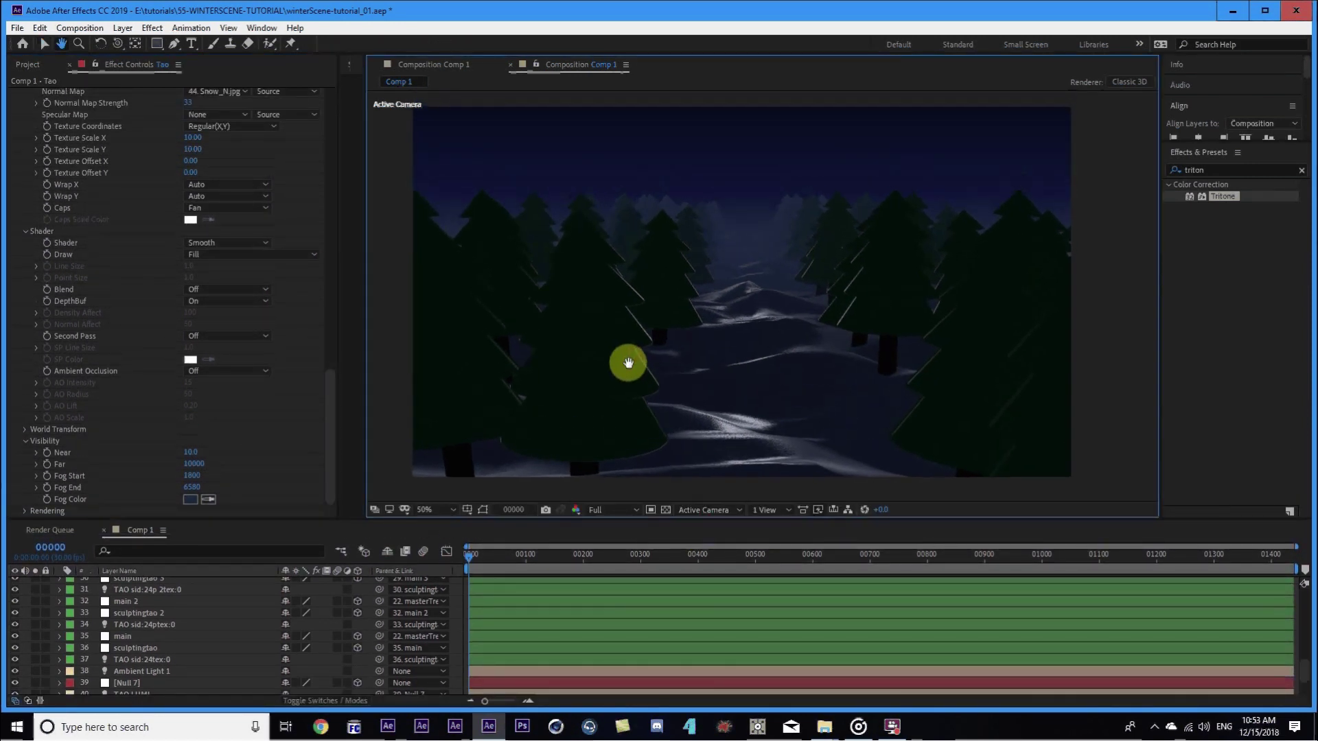
key("v")
key("ctrl+s")
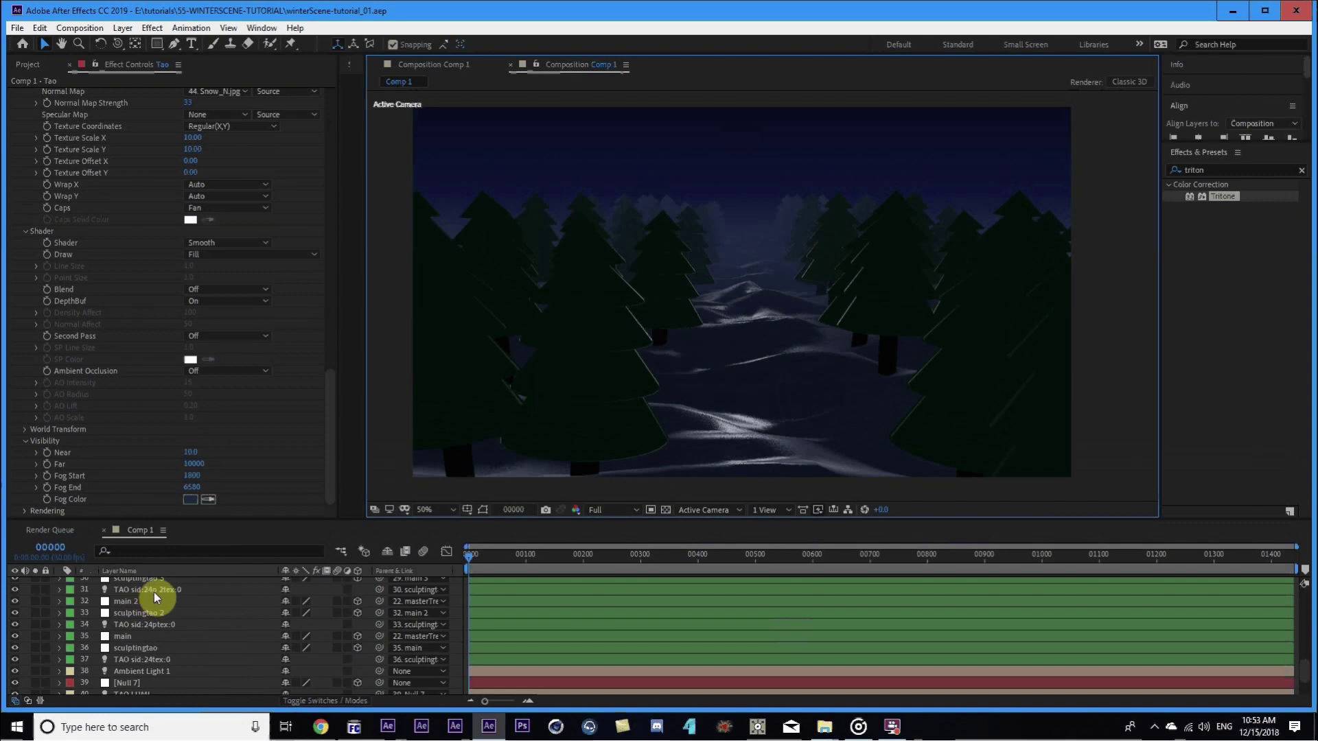
Collapse Tao's Repeat Paths and Textures settings and set Light Falloff to Smooth under Material & Lighting.
left_click_drag(328, 410, 319, 212)
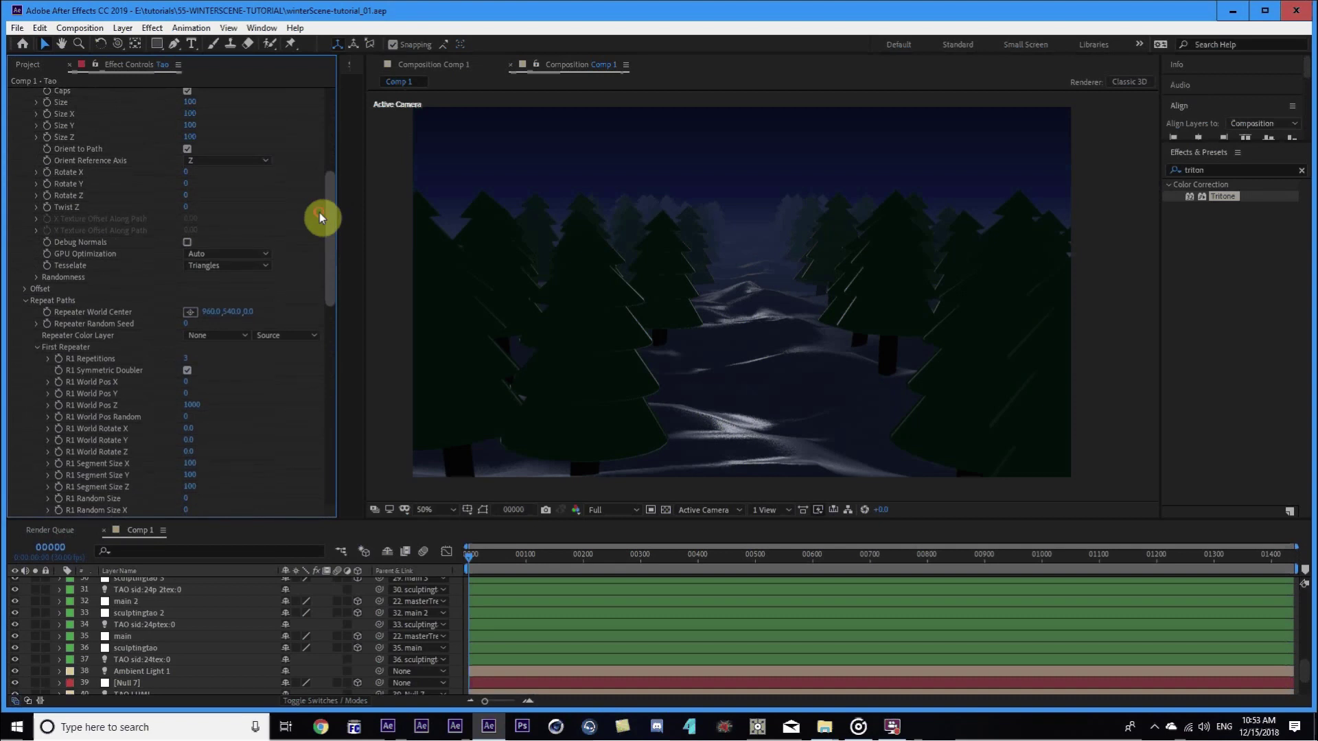
left_click(25, 301)
left_click(24, 336)
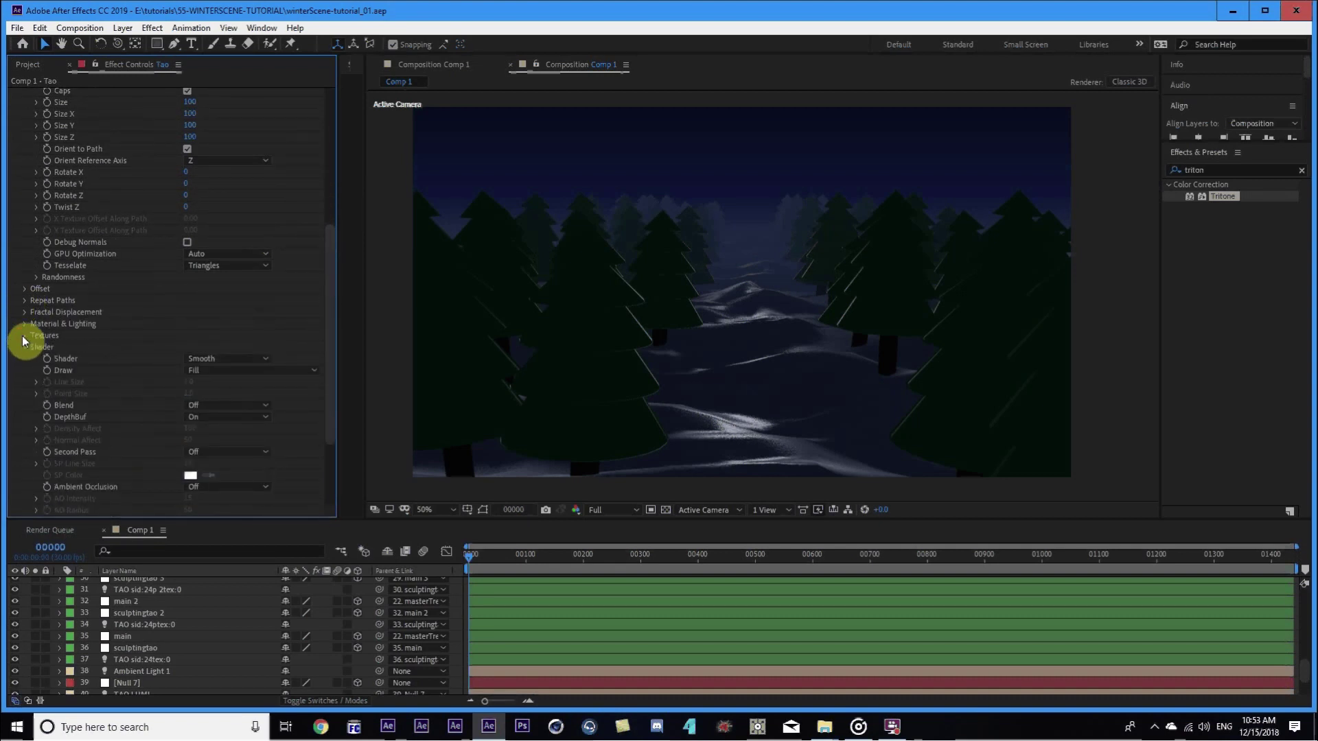
left_click(24, 324)
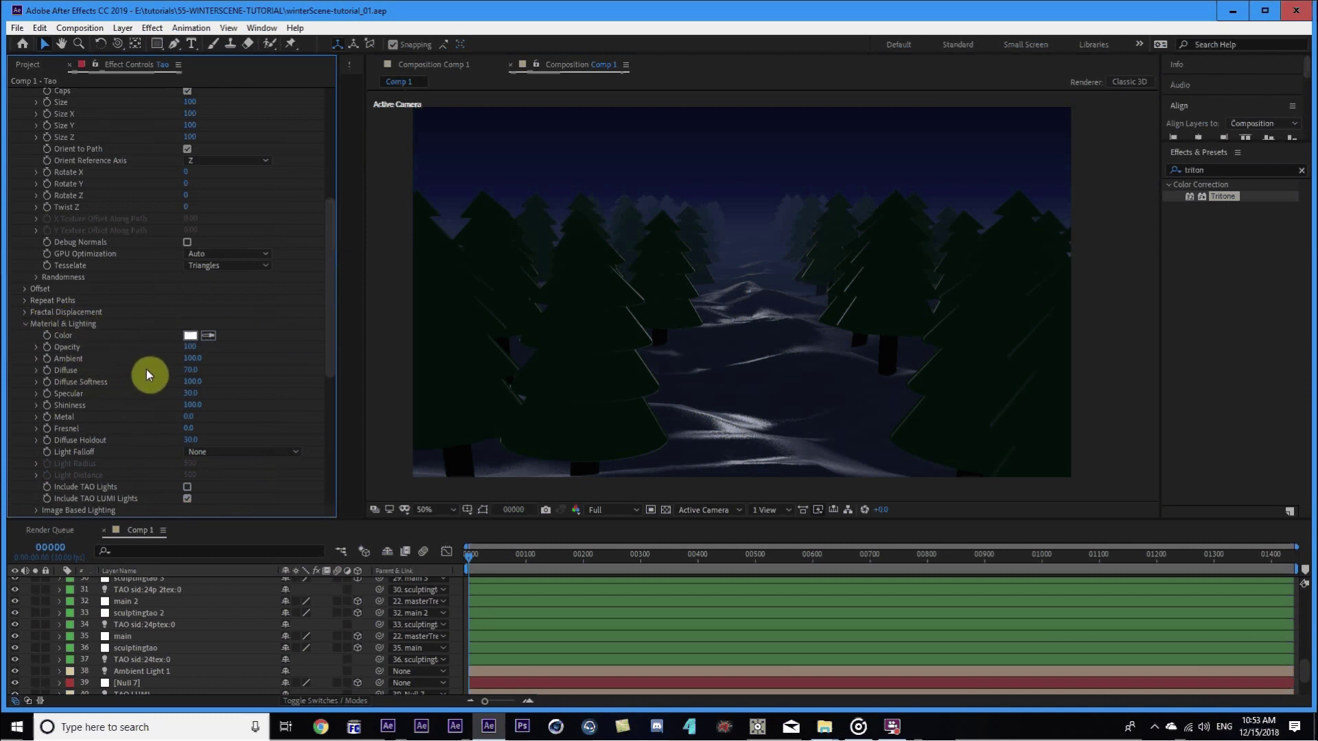
scroll(146, 369, "down", 2)
left_click(228, 390)
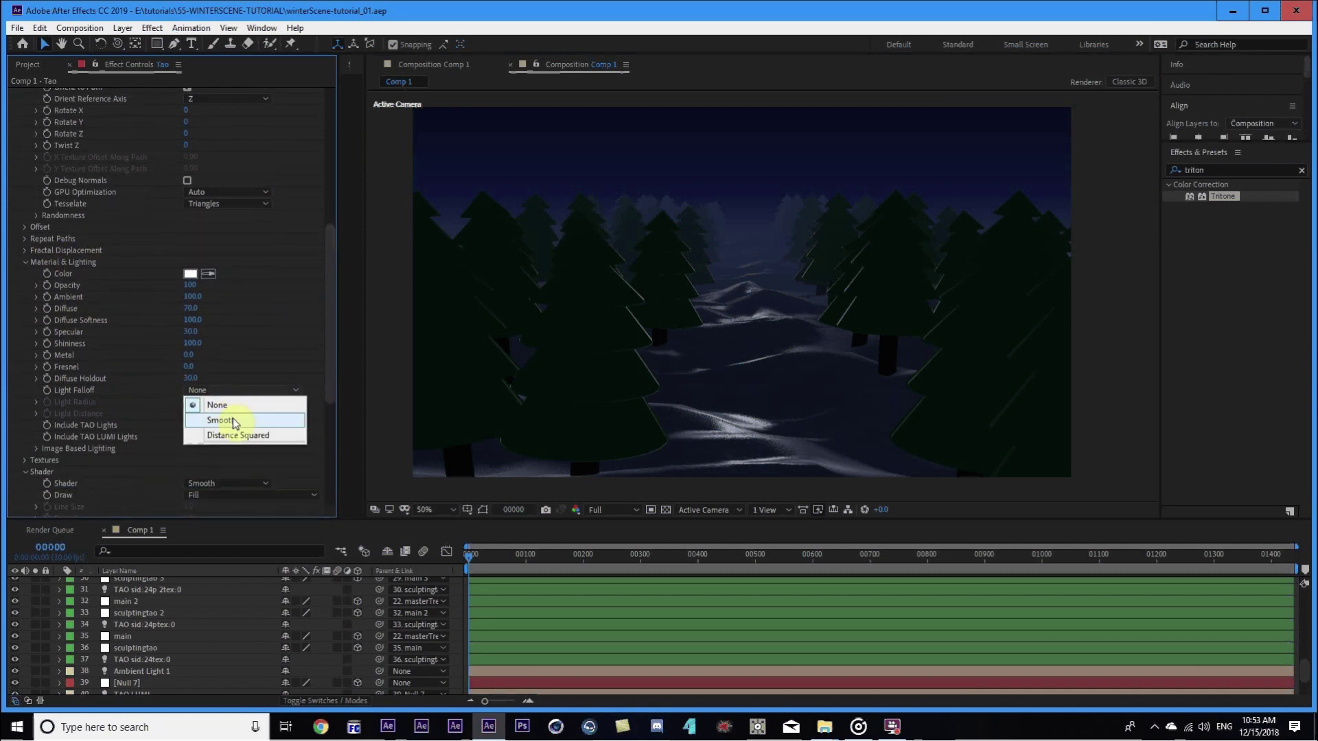
left_click(233, 415)
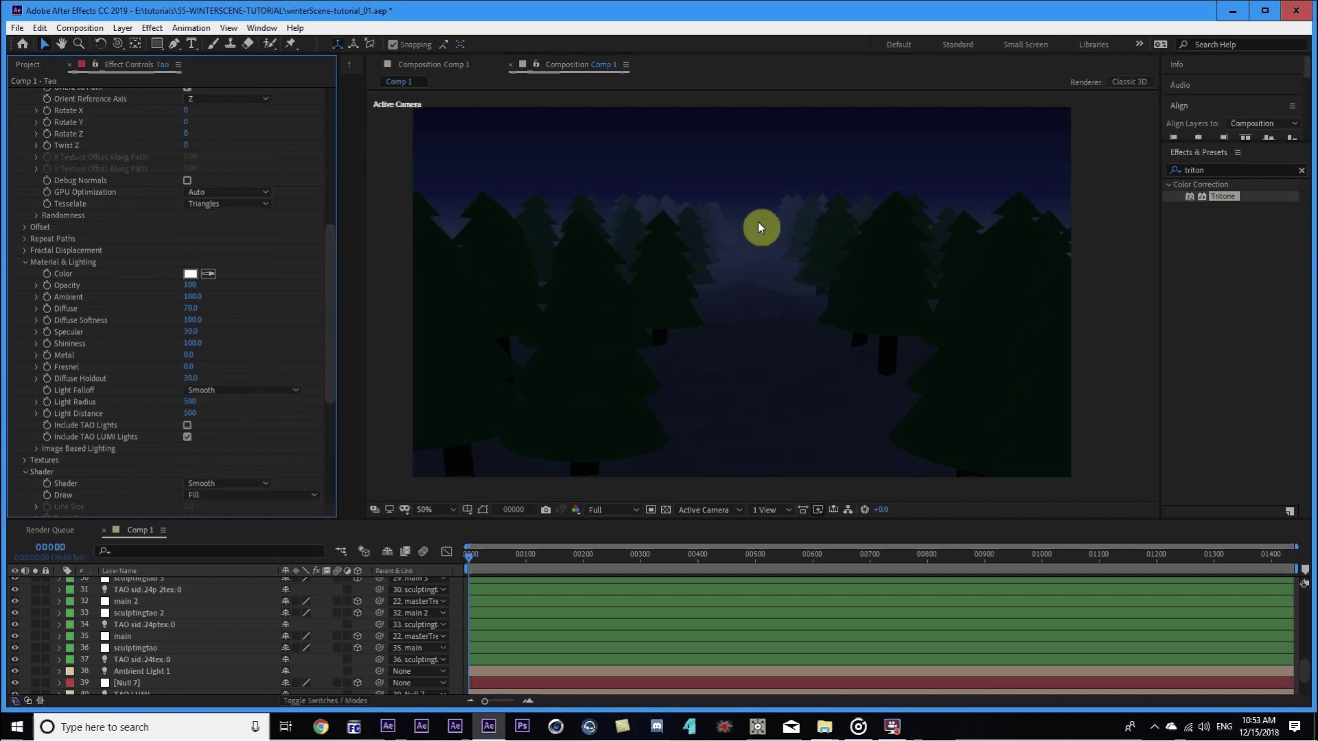
scroll(206, 642, "down", 3)
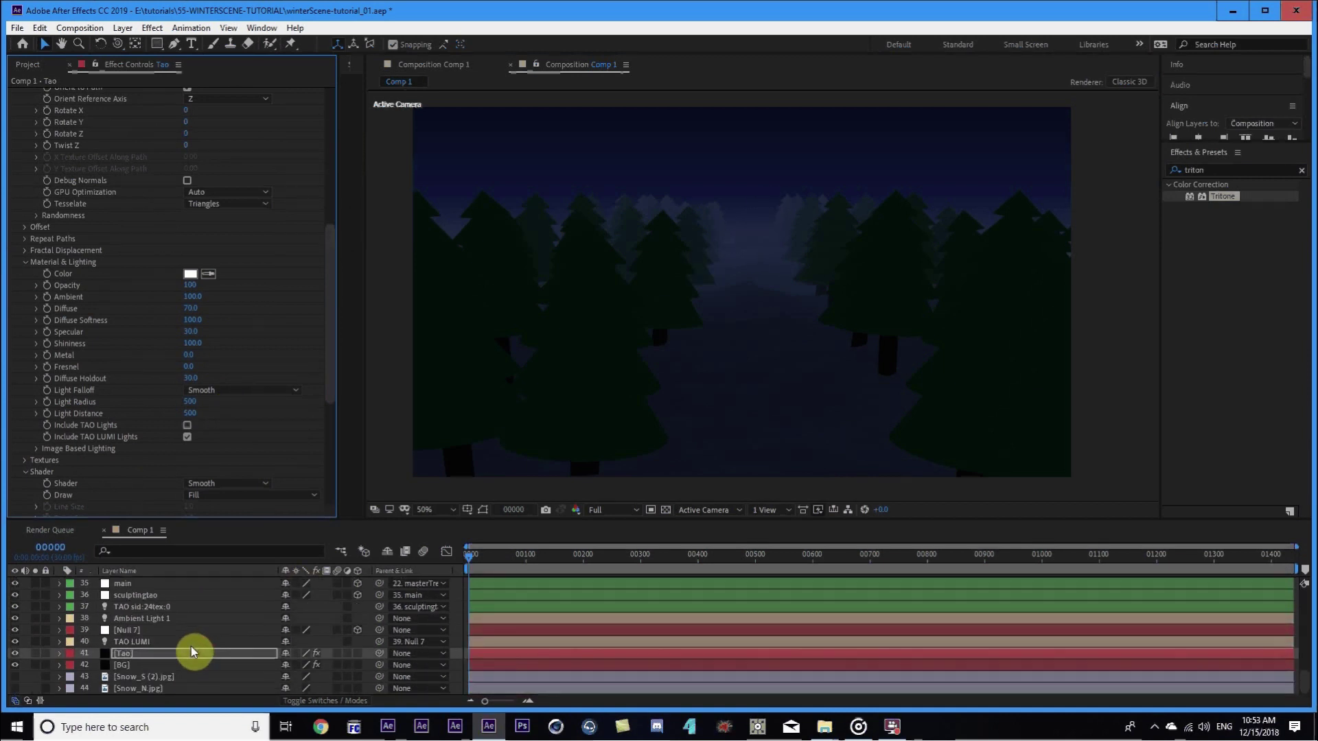
Reveal the TAO LUMI light's Position, and set the Tao effect's Light Radius to 1090 and Light Distance to 3200.
left_click(126, 645)
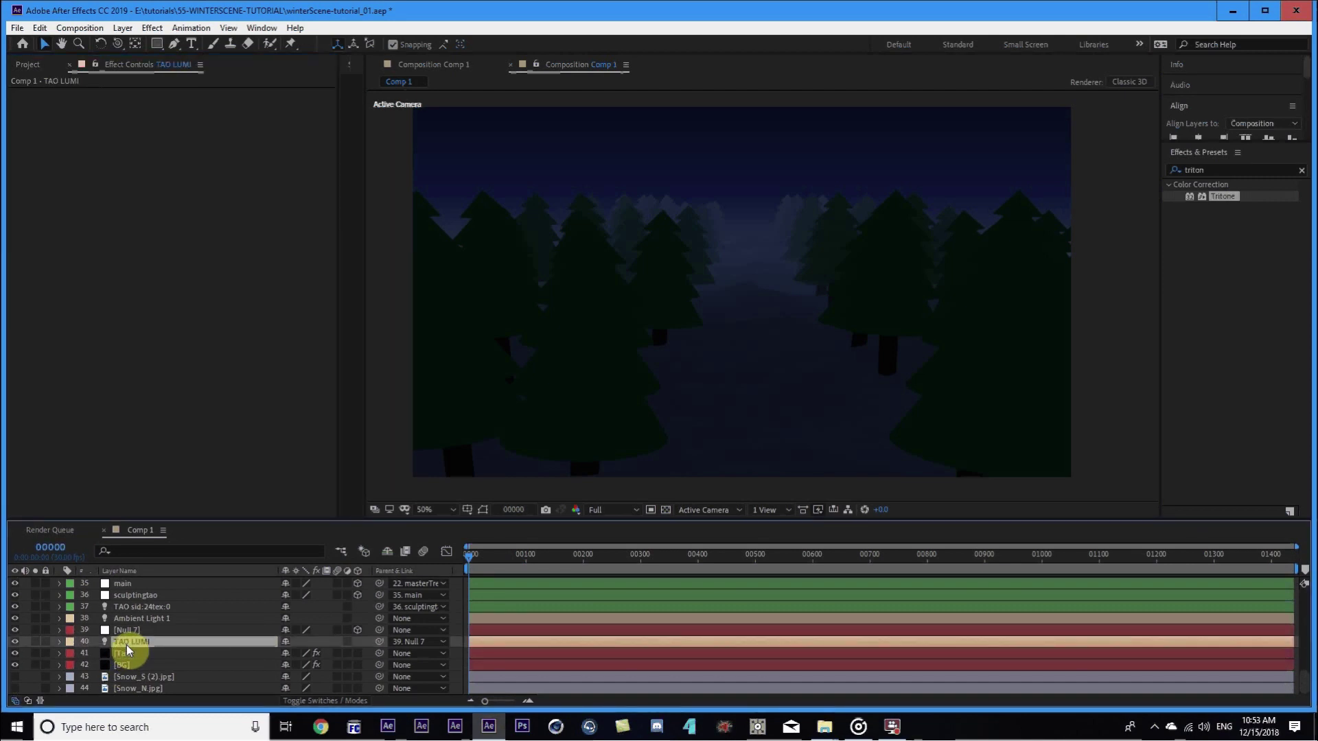
key("p")
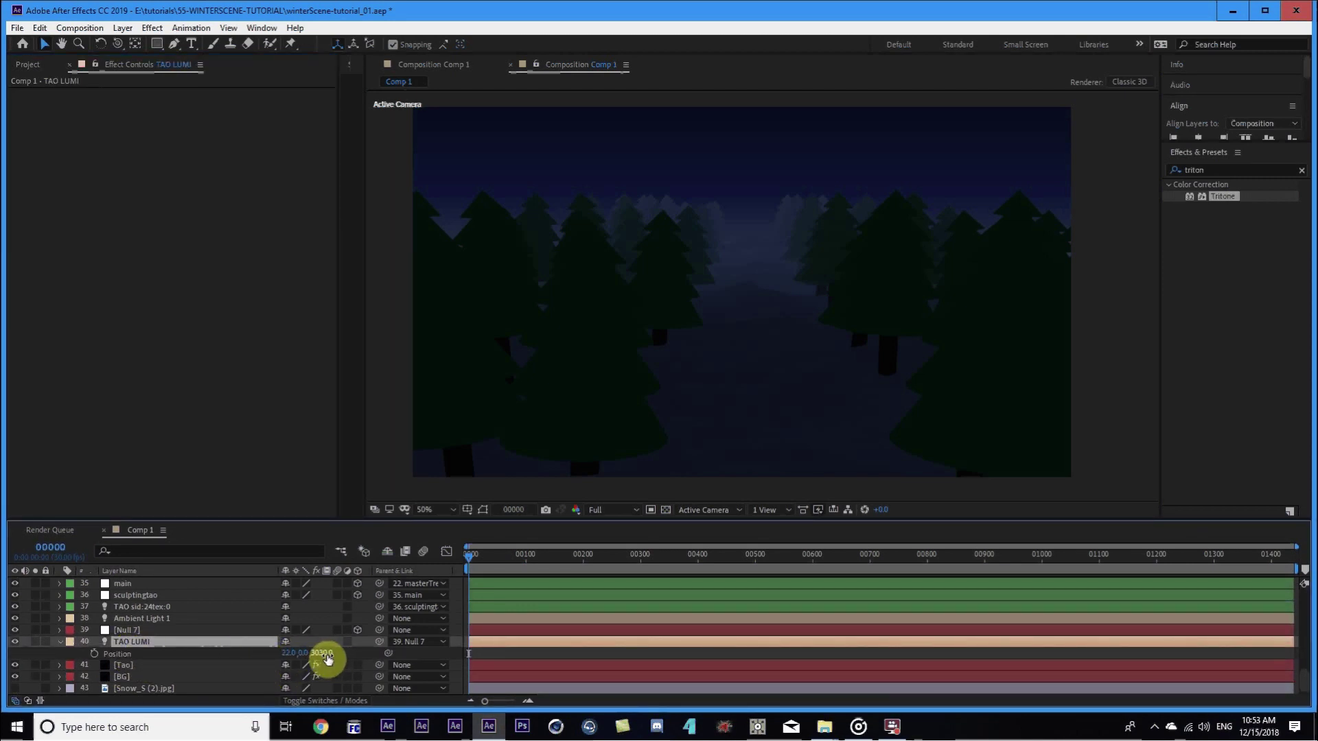
left_click(145, 678)
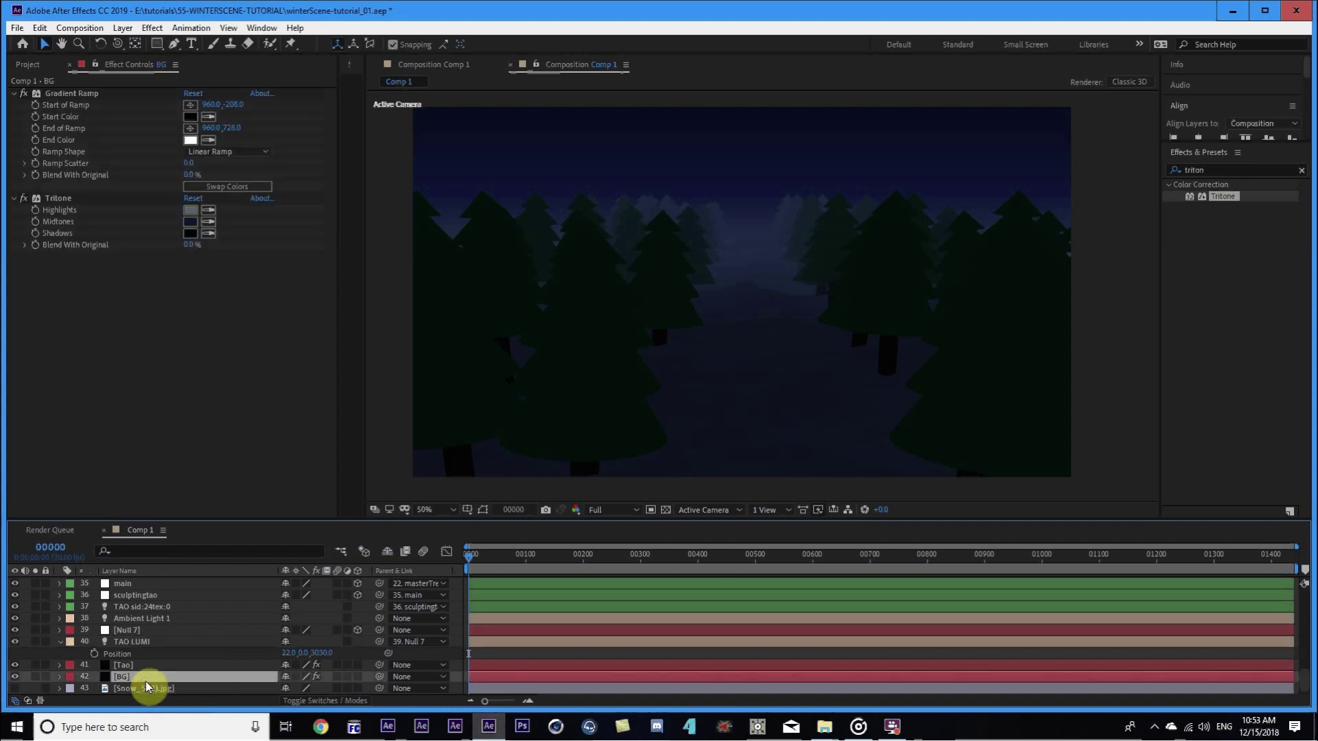
left_click(145, 666)
left_click_drag(327, 249, 319, 437)
left_click_drag(189, 302, 371, 299)
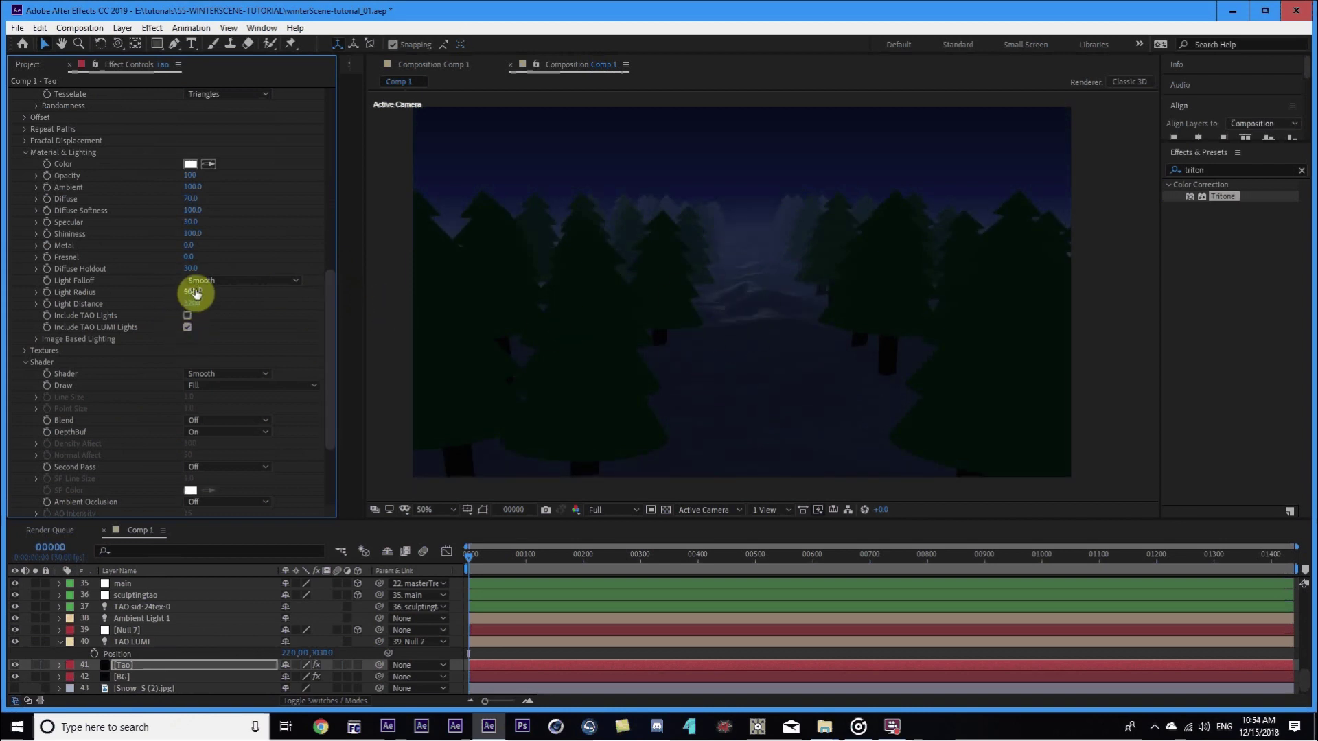
left_click_drag(194, 291, 228, 289)
Set the Tao effect's Ambient value under Material & Lighting to 44.
left_click(133, 641)
left_click(153, 665)
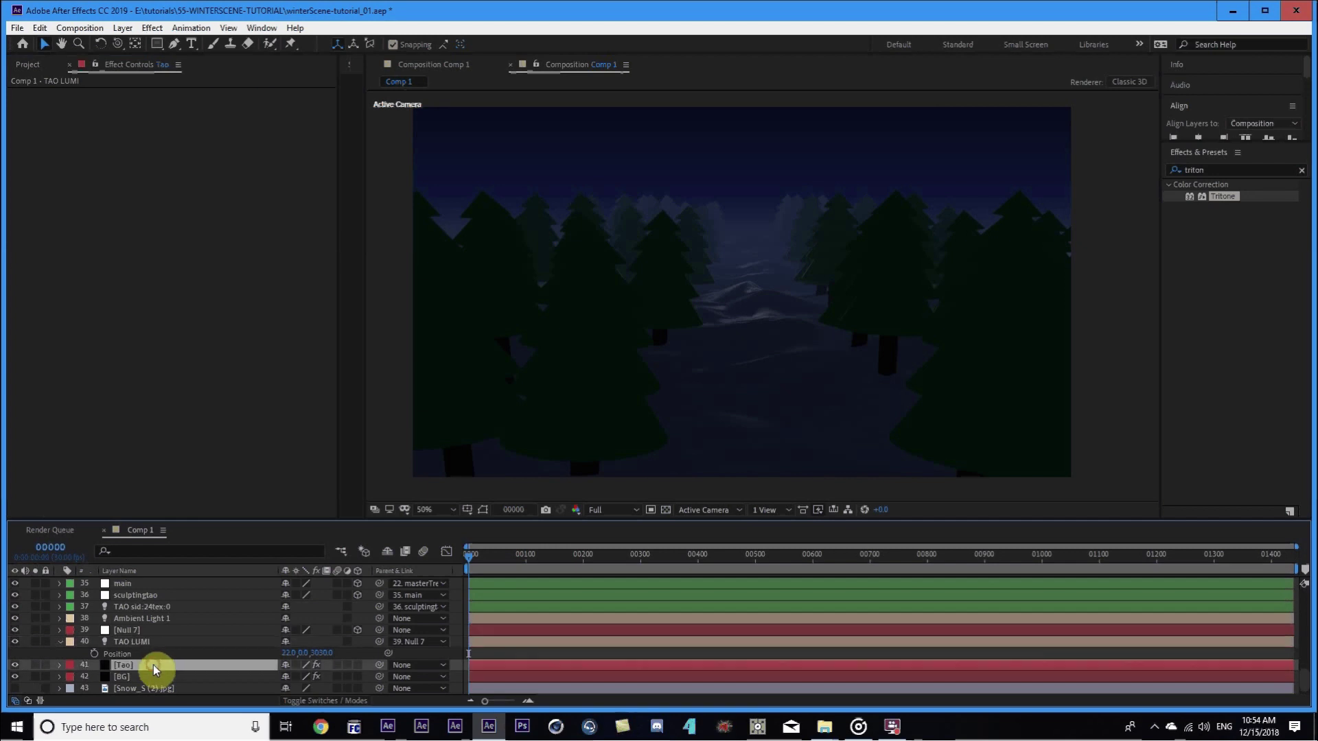
scroll(164, 343, "down", 6)
scroll(180, 357, "down", 6)
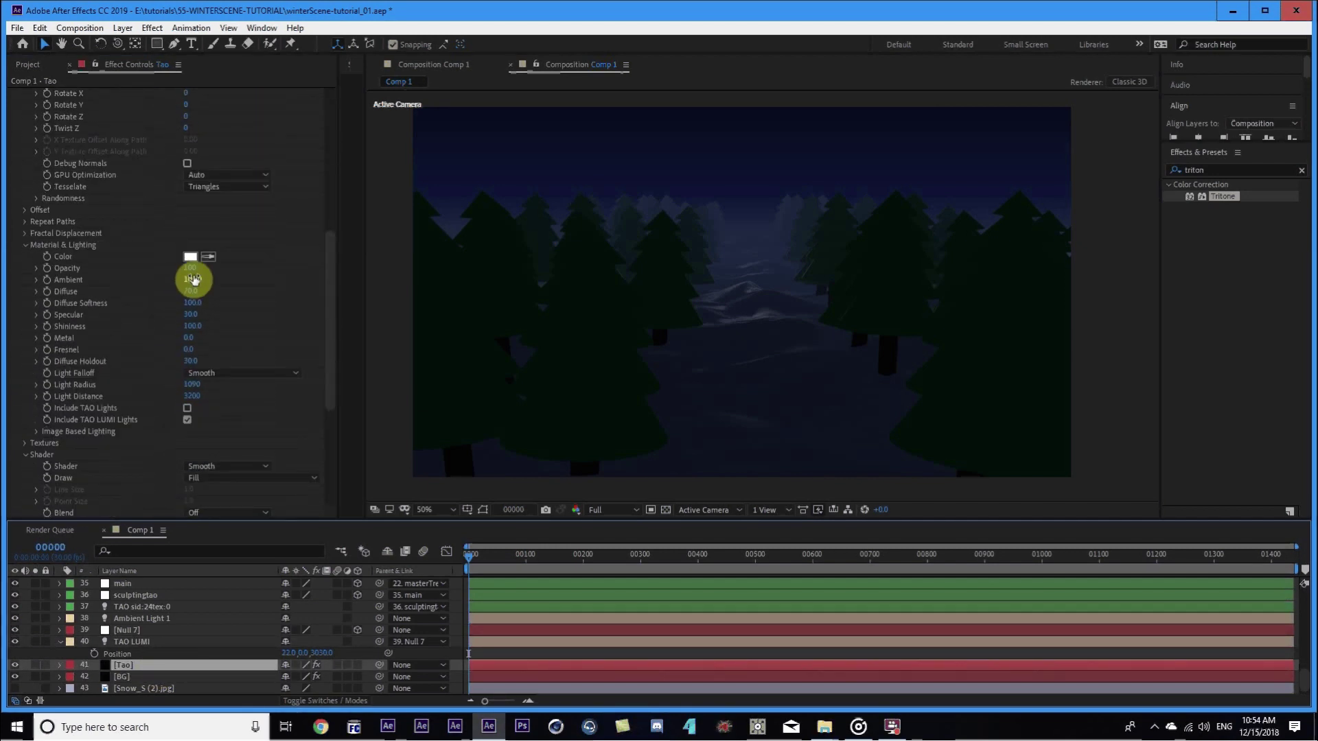
left_click_drag(197, 277, 219, 276)
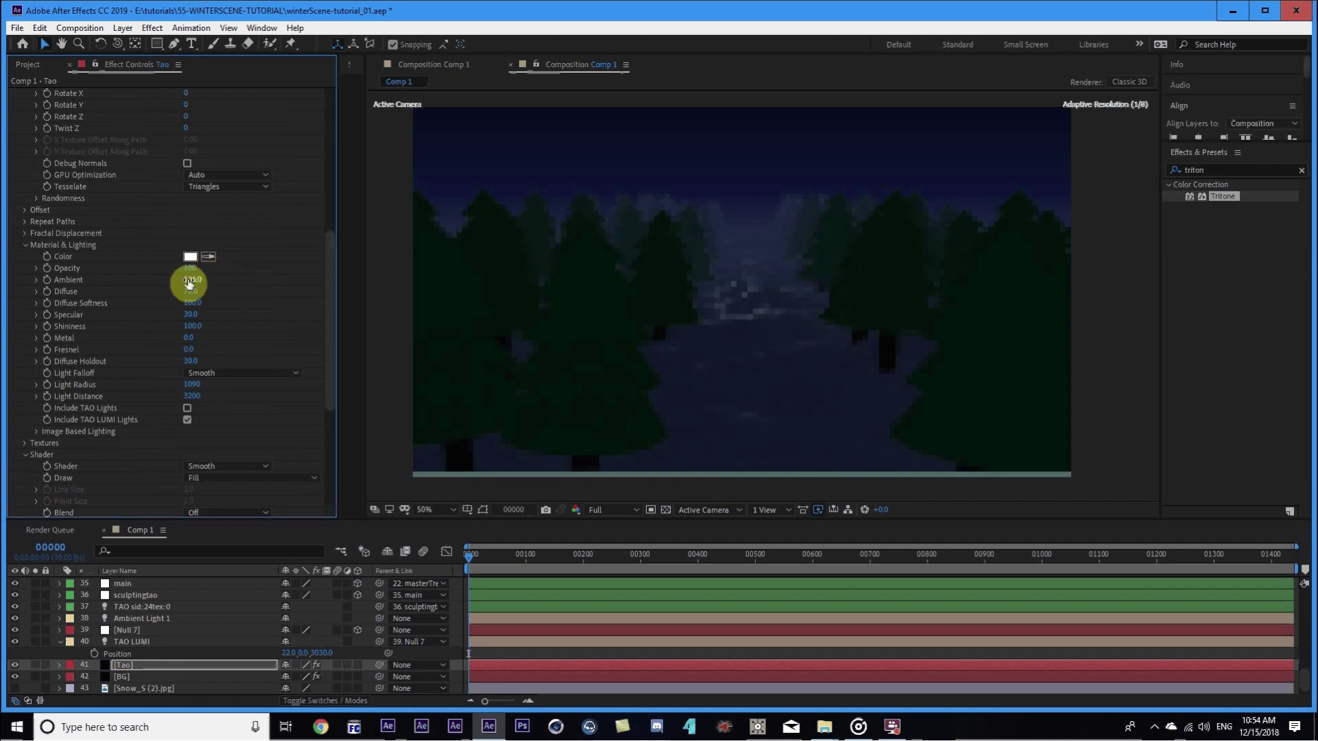
left_click(193, 279)
type("44")
key("Return")
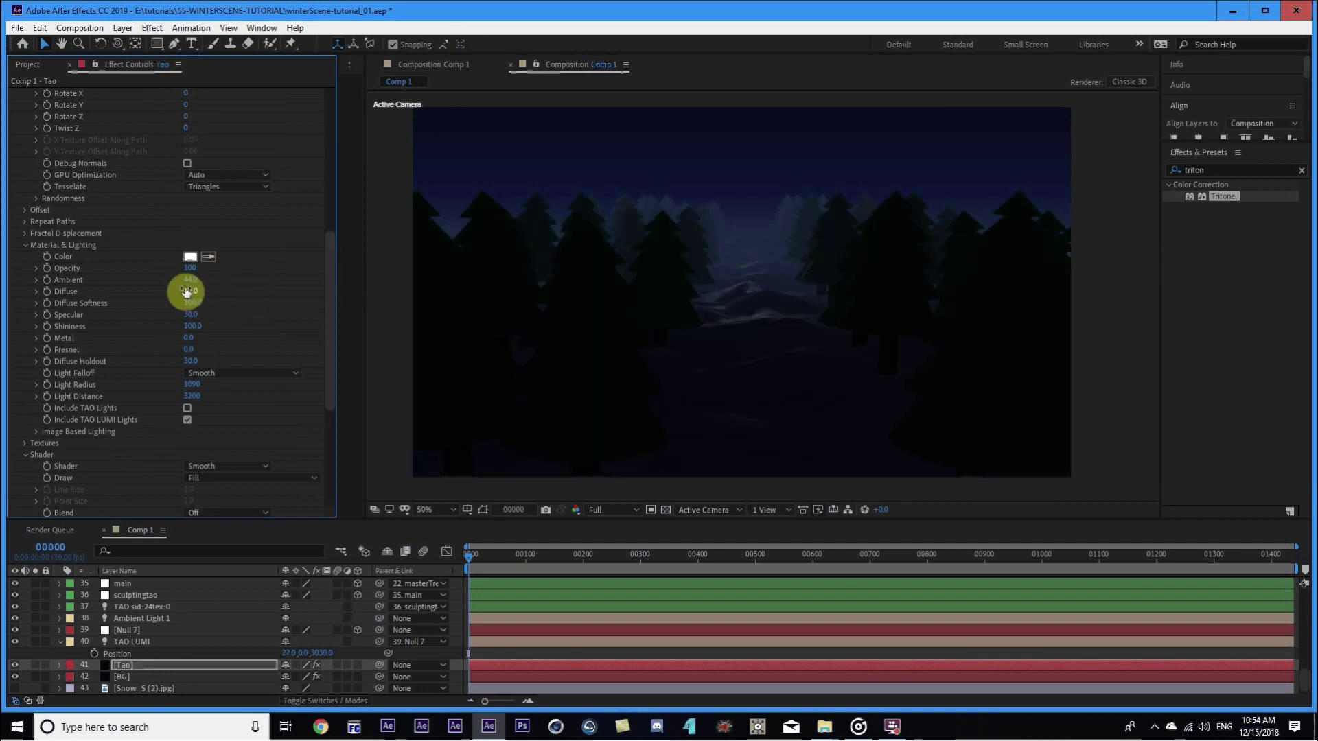
Set Tao's Diffuse to 203, Diffuse Softness to 125 and Specular to 136, keep Shininess at 100, and save the project.
left_click_drag(188, 294, 260, 308)
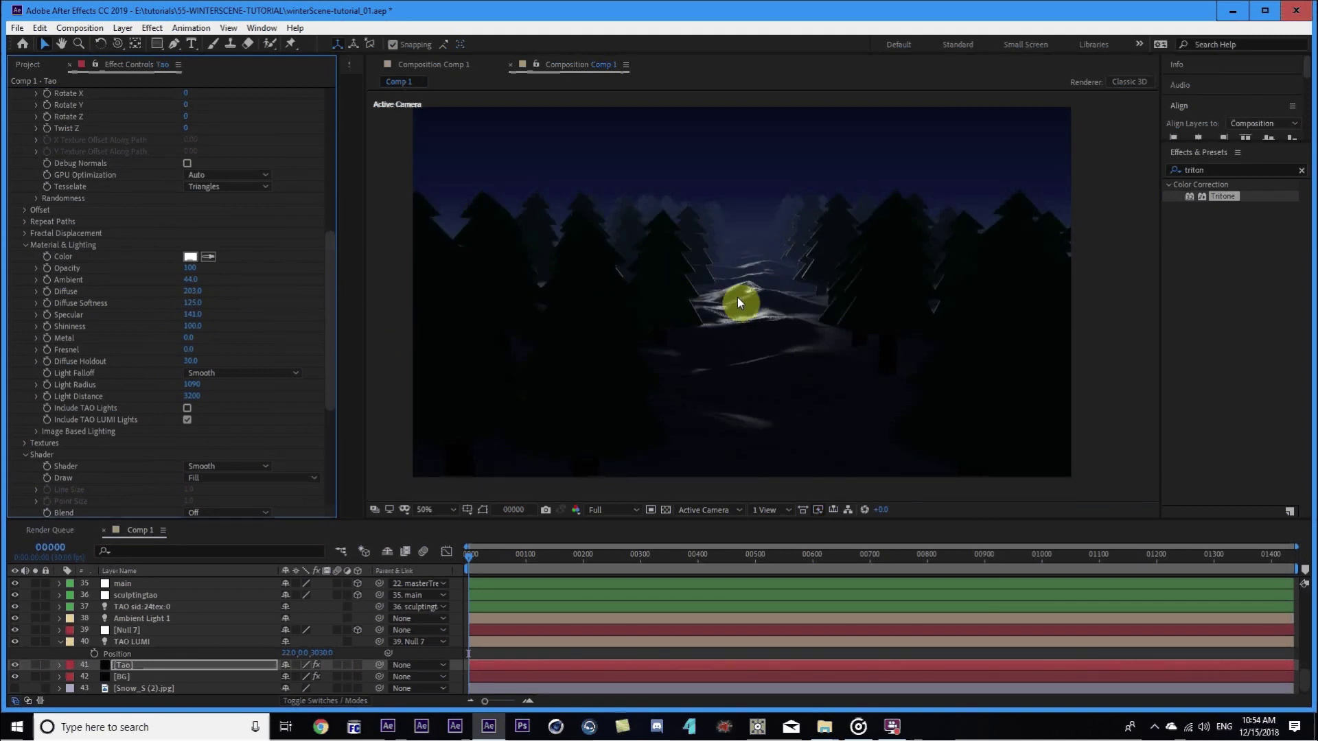
mouse_move(182, 320)
left_mouse_down()
mouse_move(236, 323)
mouse_move(201, 329)
left_mouse_up()
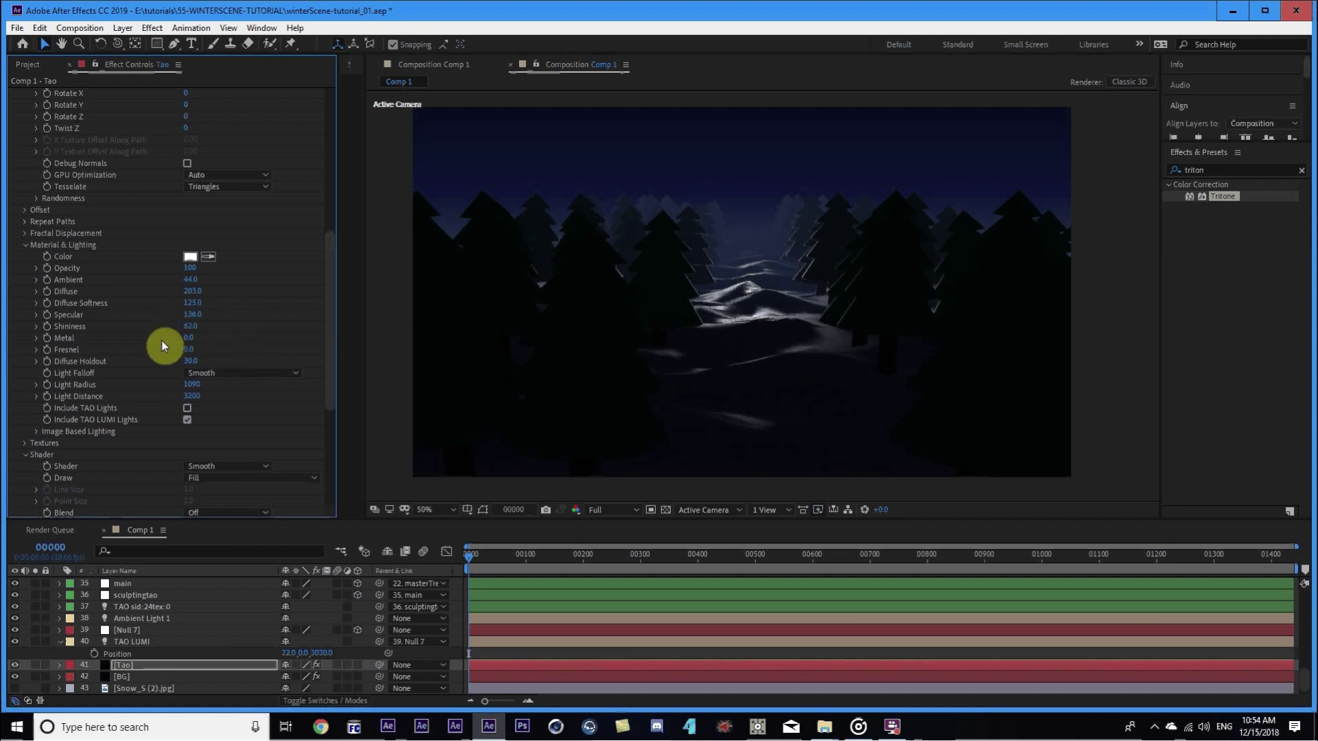
key("ctrl+shift+z")
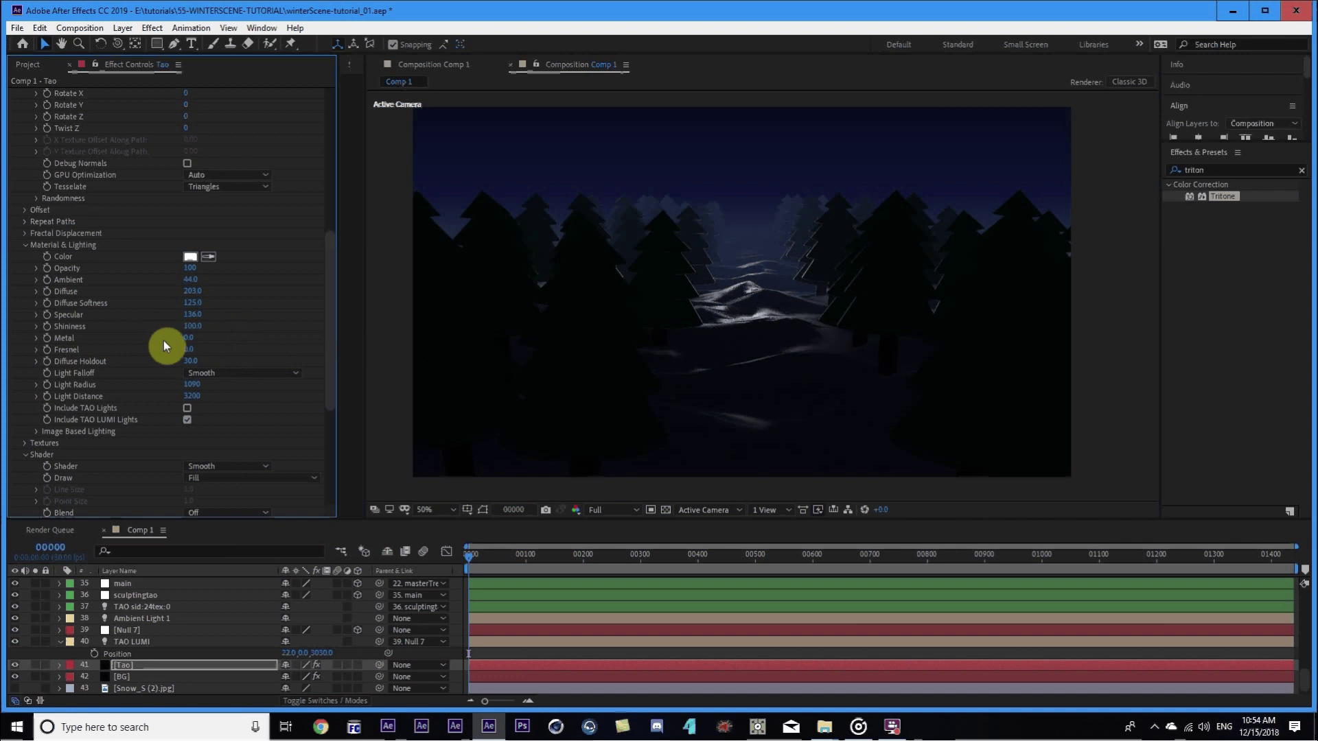
key("ctrl+s")
scroll(560, 271, "up", 2)
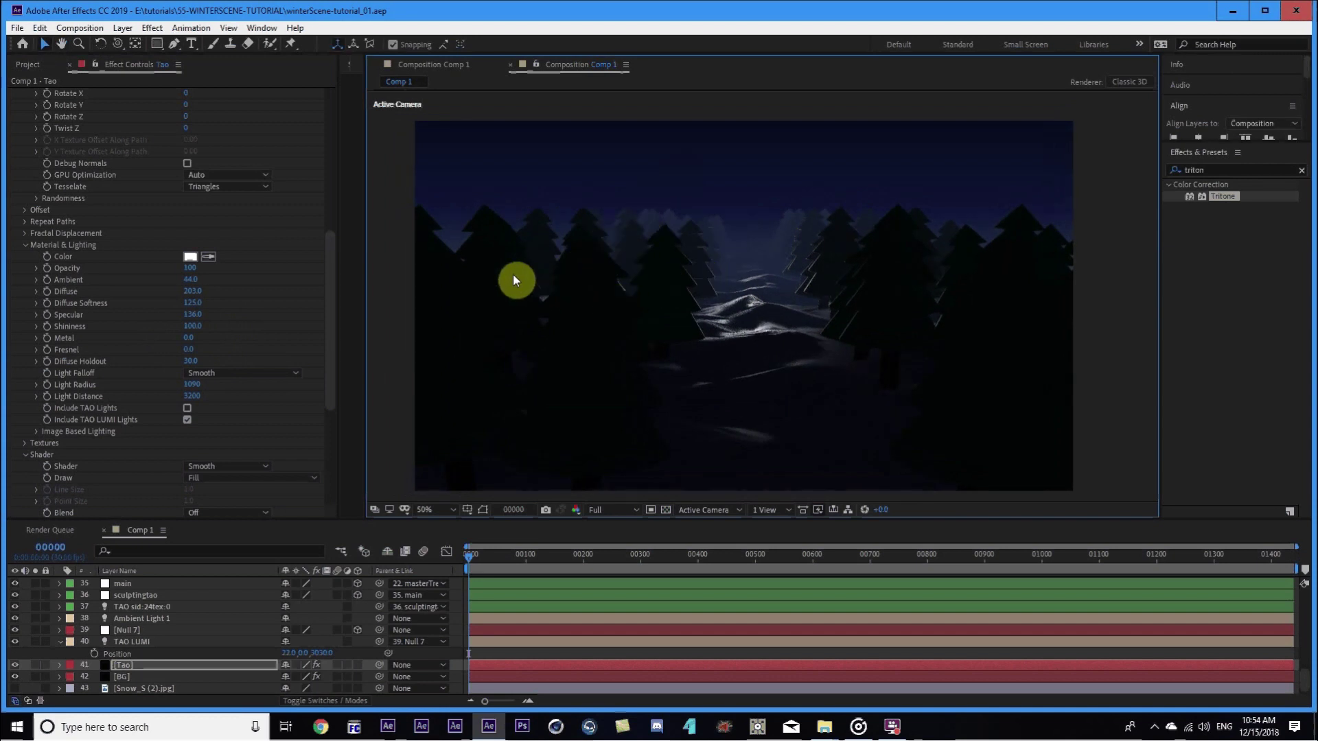
Collapse the TAO LUMI layer's properties in the timeline and the Tao effect's settings.
left_click_drag(328, 307, 363, 455)
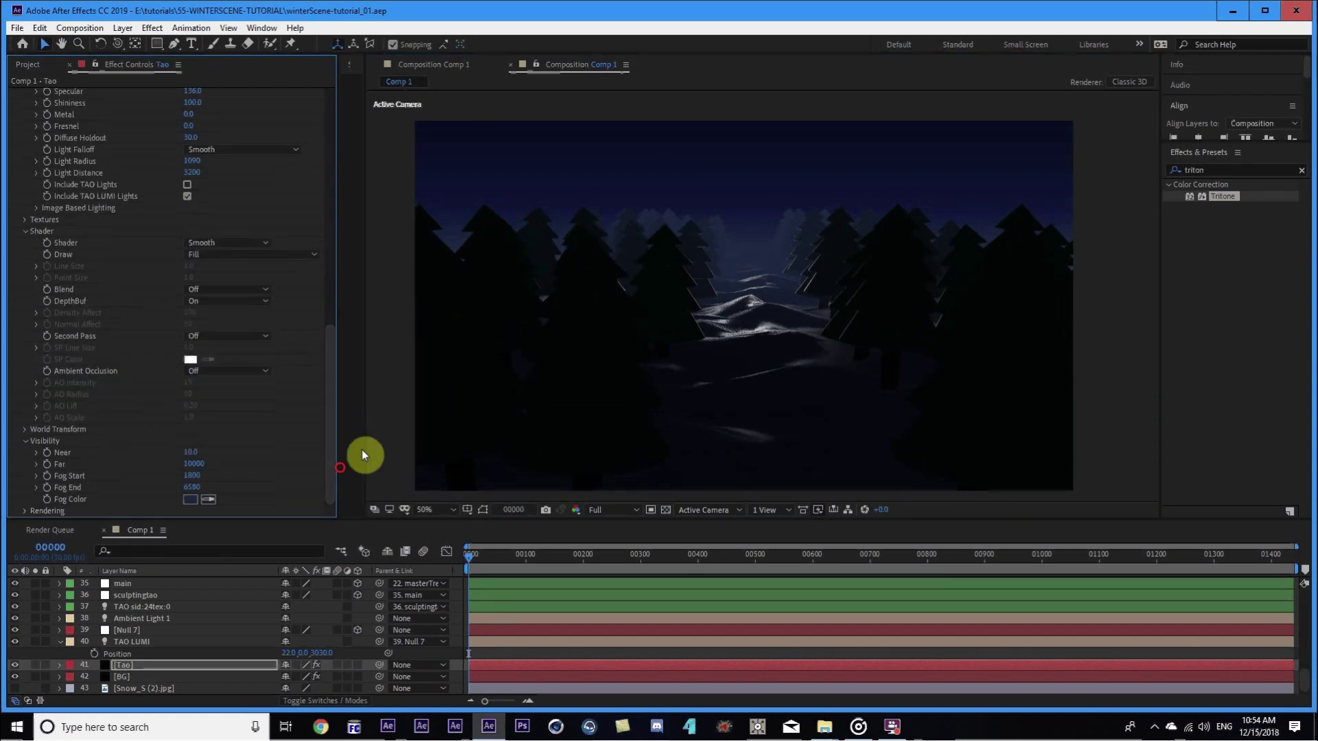
left_click(63, 644)
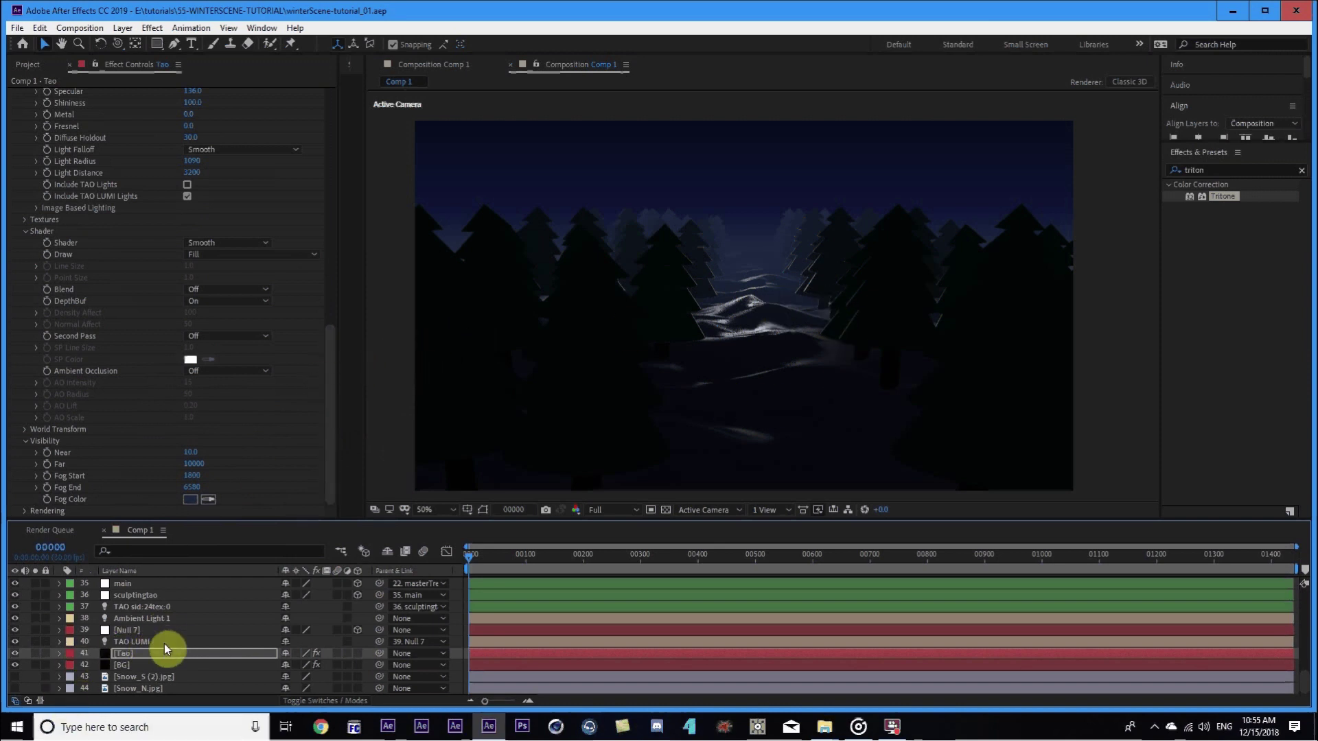
scroll(158, 649, "up", 2)
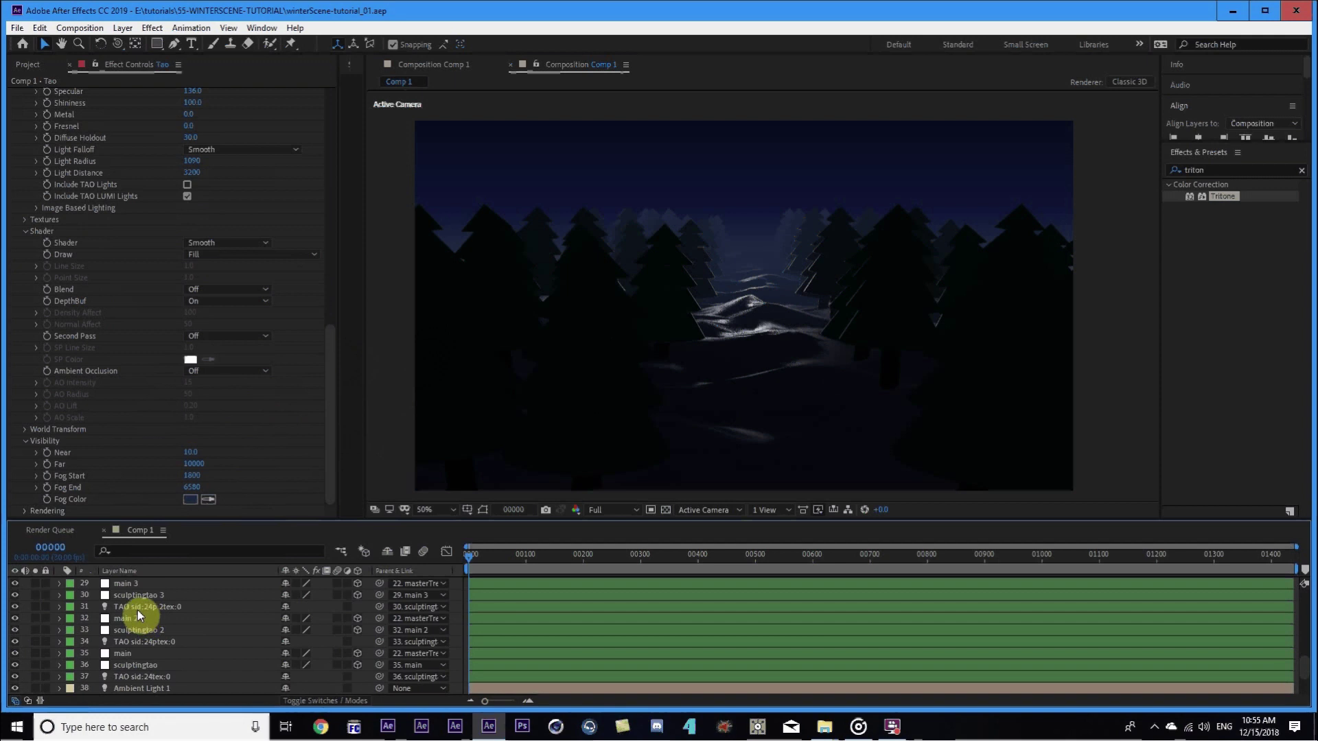
scroll(144, 613, "down", 2)
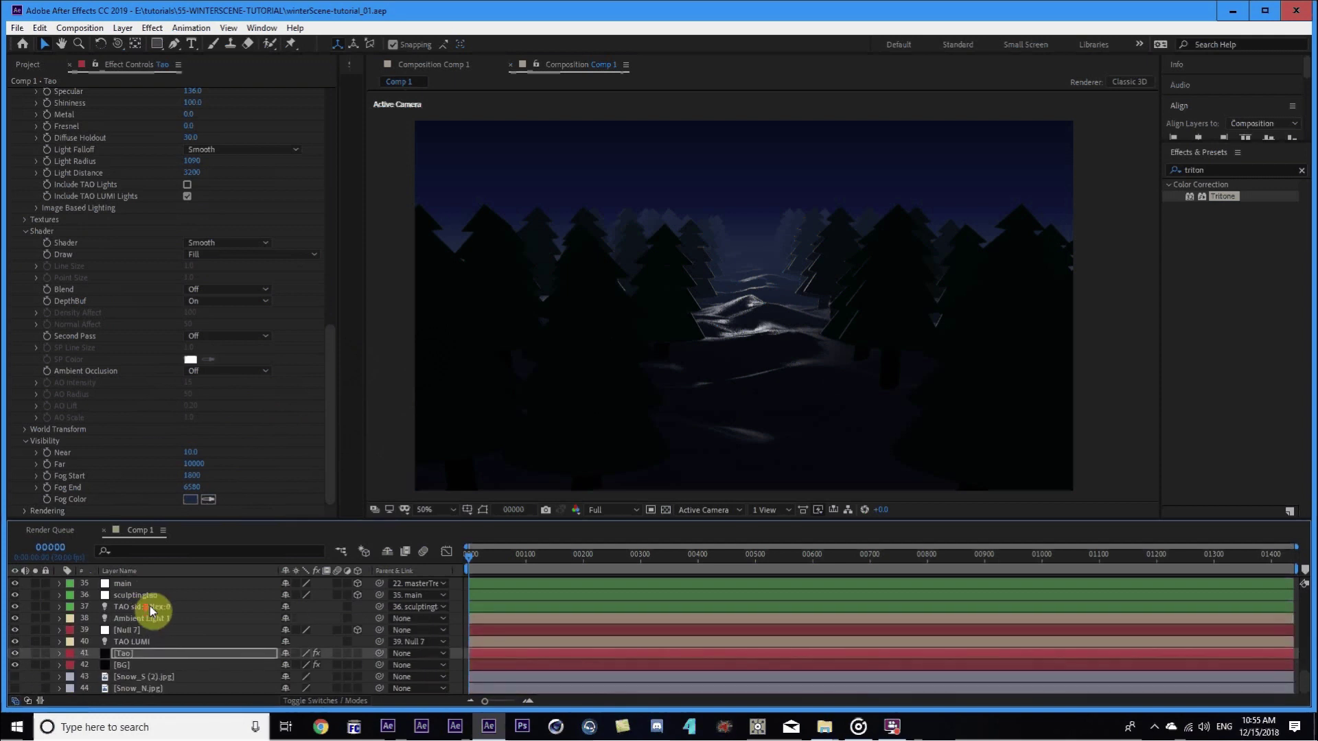
left_click(127, 656)
left_click_drag(327, 356, 311, 115)
left_click(13, 93)
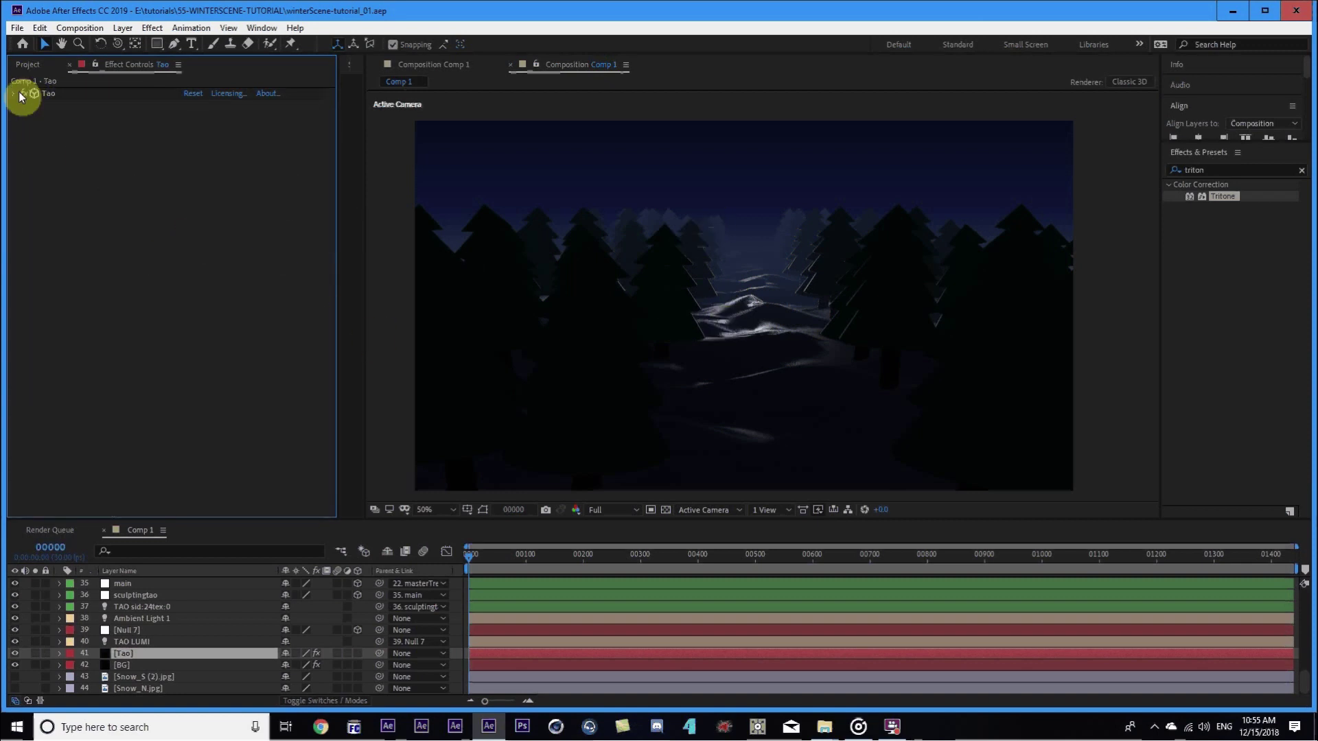
Duplicate the Tao layer and lock the effect settings display to the upper copy.
left_click(136, 656)
key("ctrl+d")
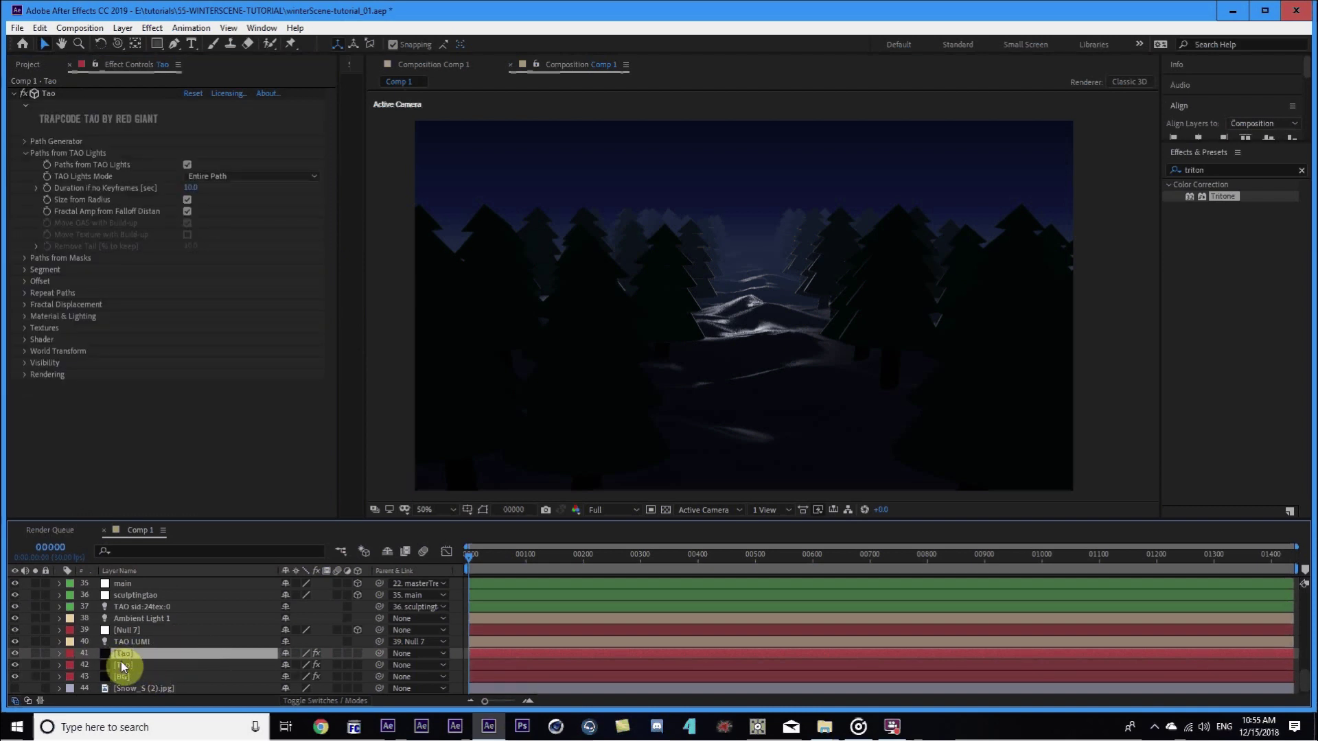
left_click(121, 665)
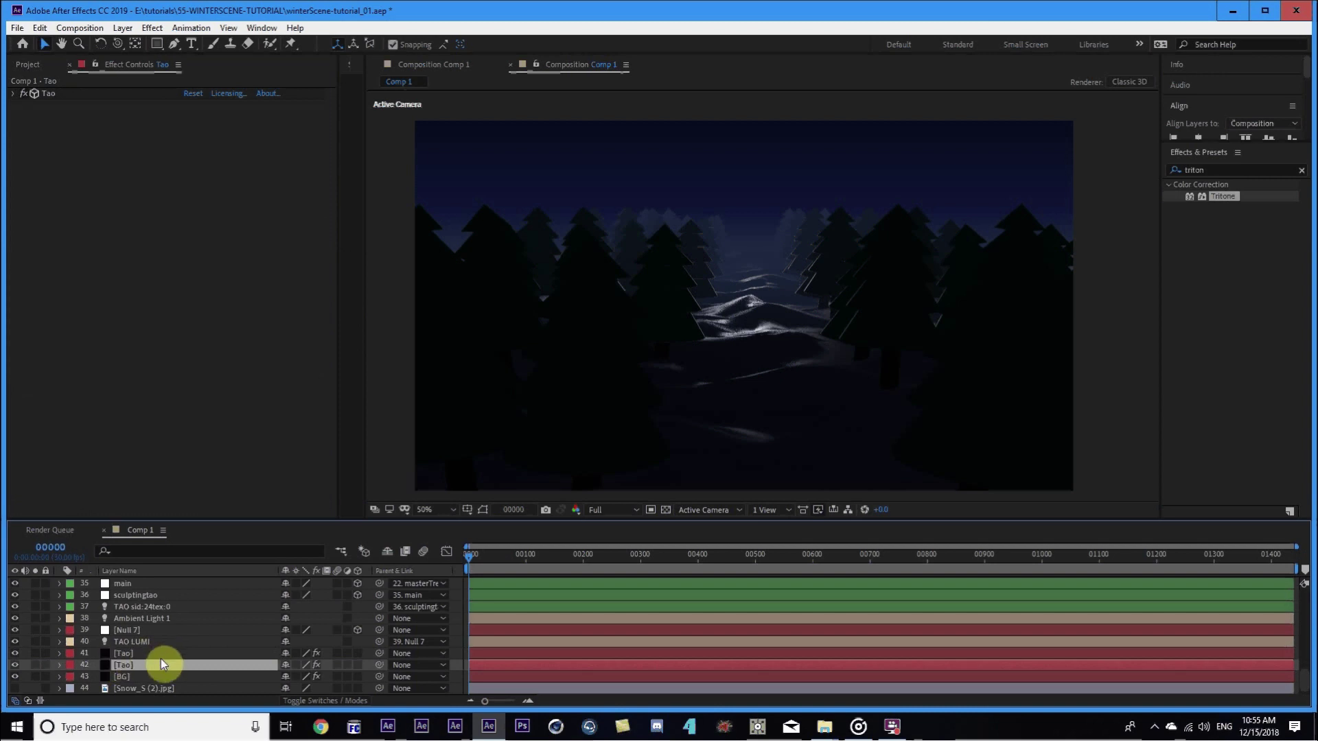
scroll(130, 653, "down", 1)
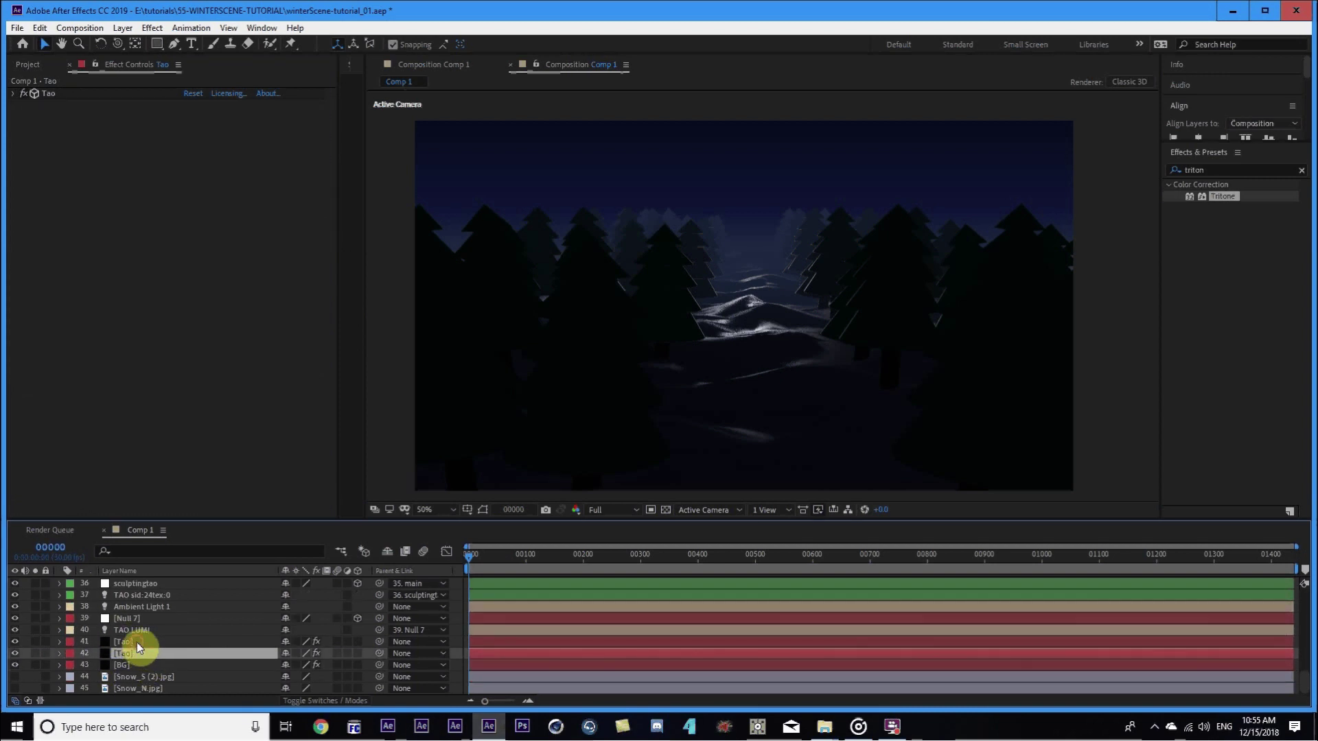
left_click(138, 642)
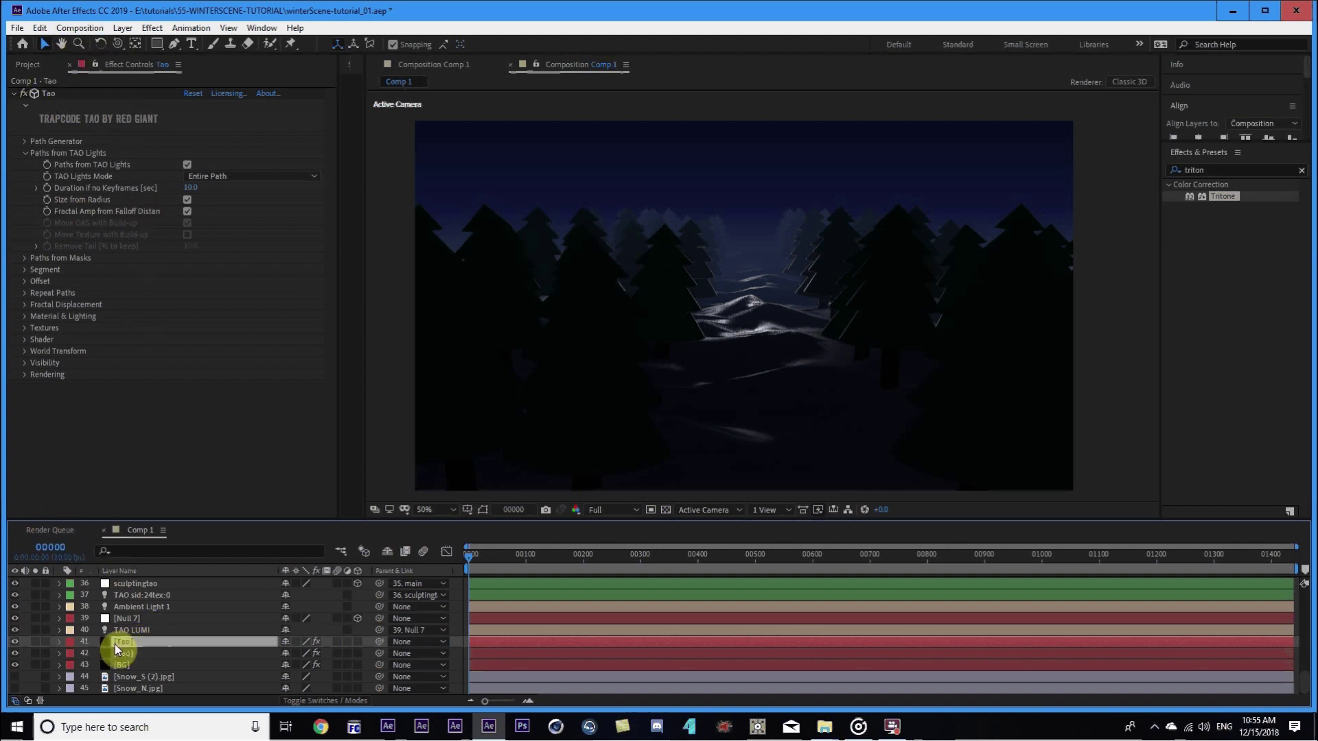
left_click(95, 69)
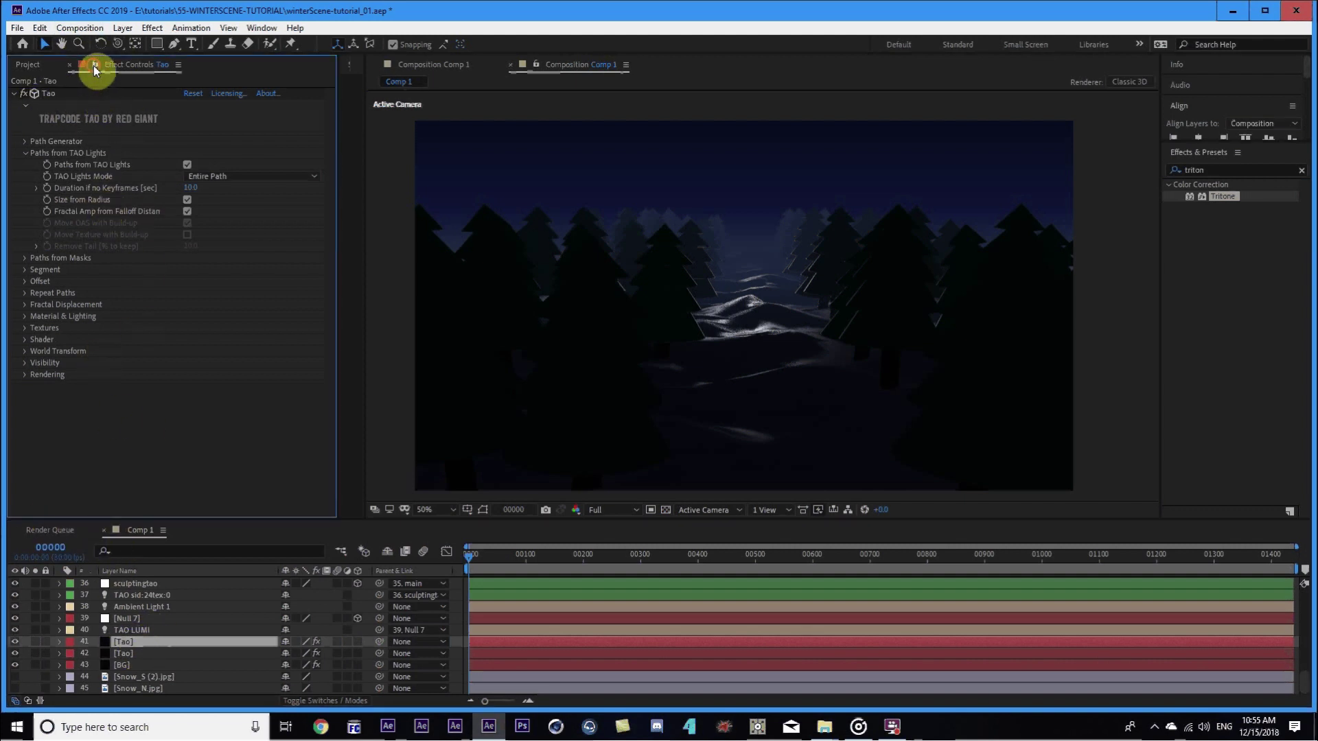
Expand the upper Tao copy's World Transform settings and reveal the lower Tao layer's World Transform properties in the timeline.
left_click(135, 657)
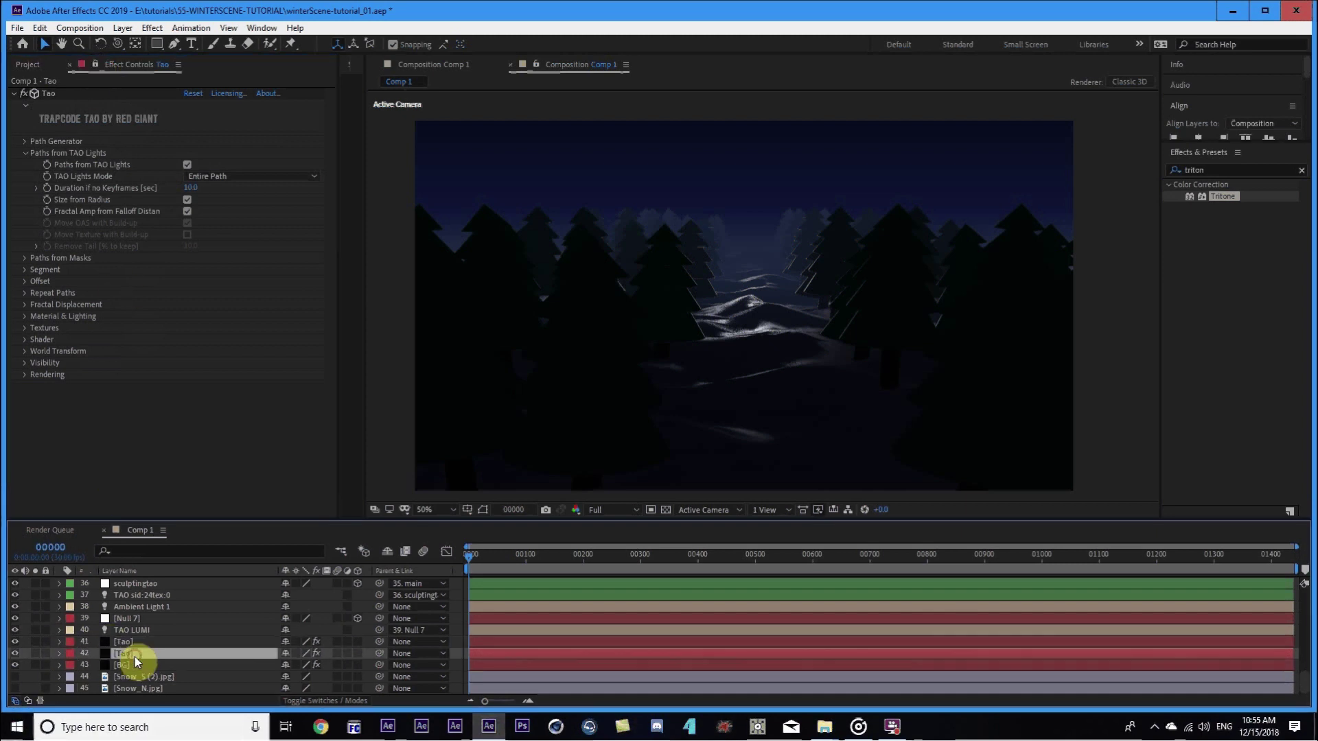
left_click(24, 351)
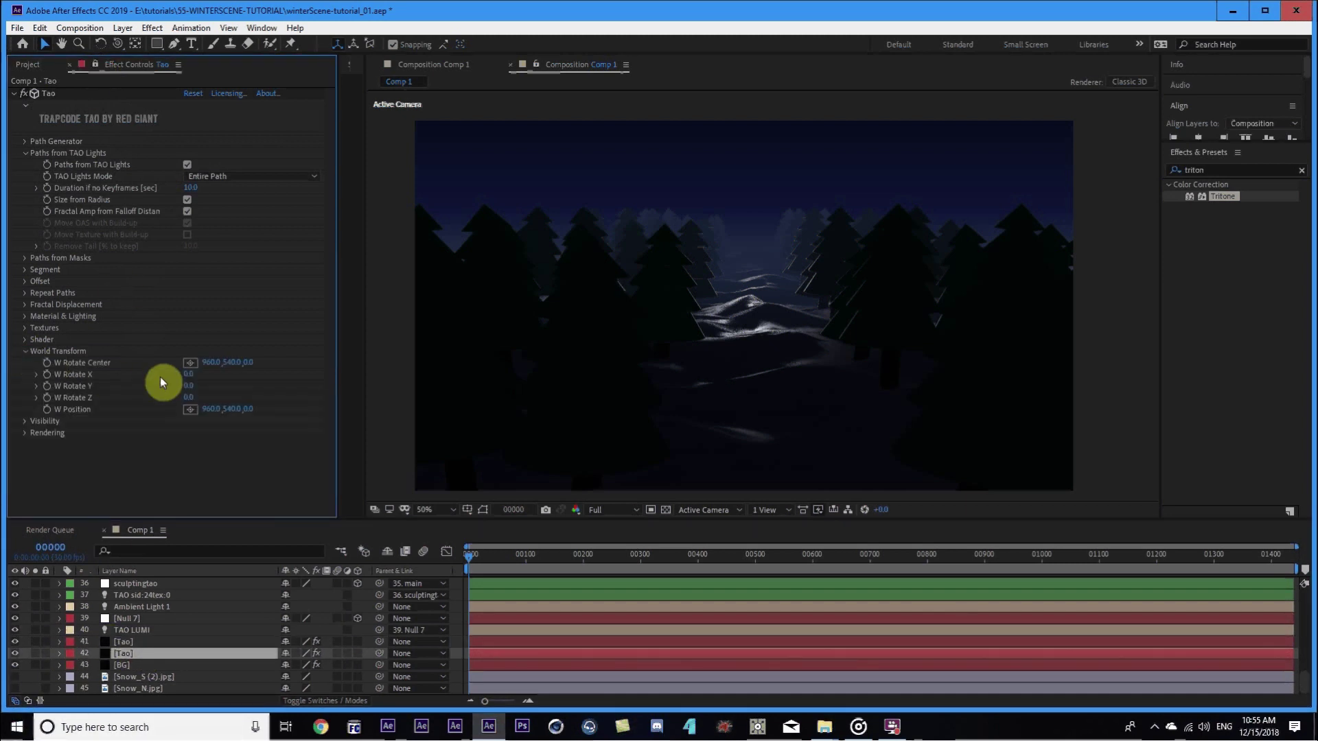
left_click(61, 654)
scroll(122, 679, "down", 1)
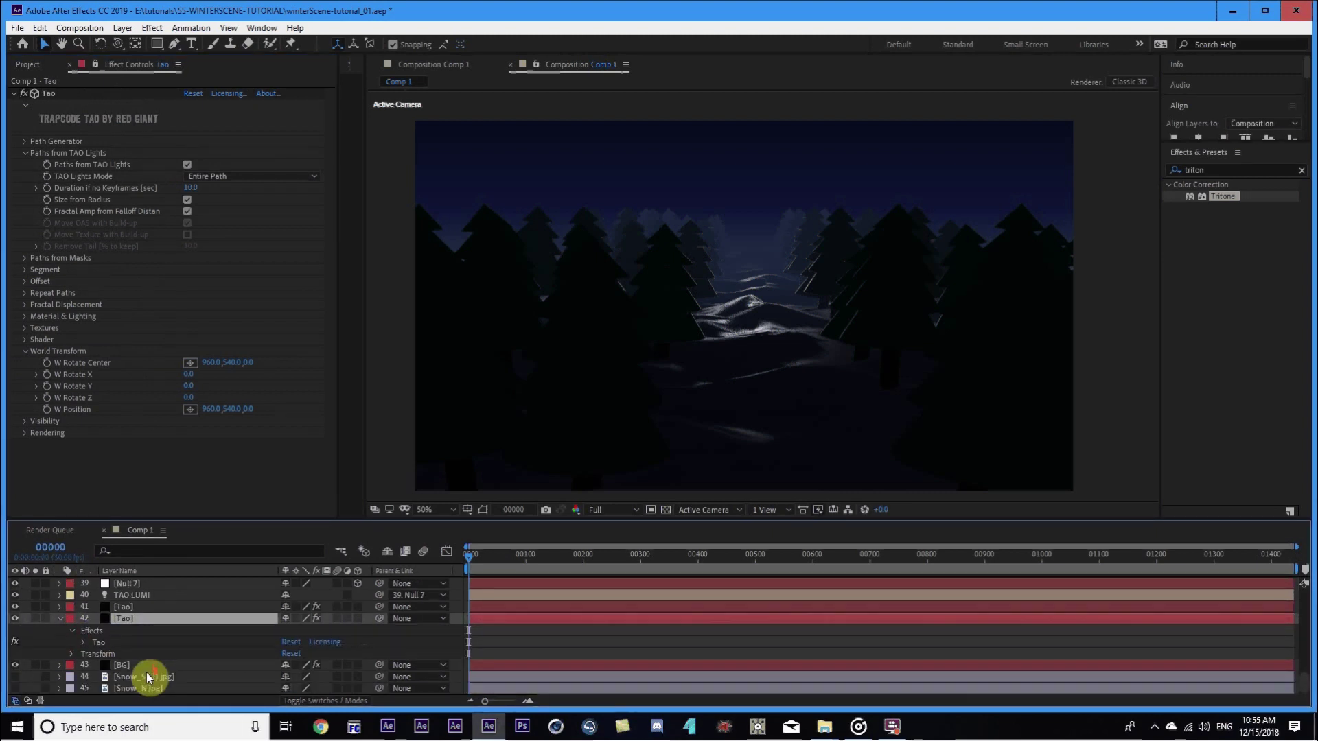
left_click(82, 641)
scroll(121, 660, "down", 3)
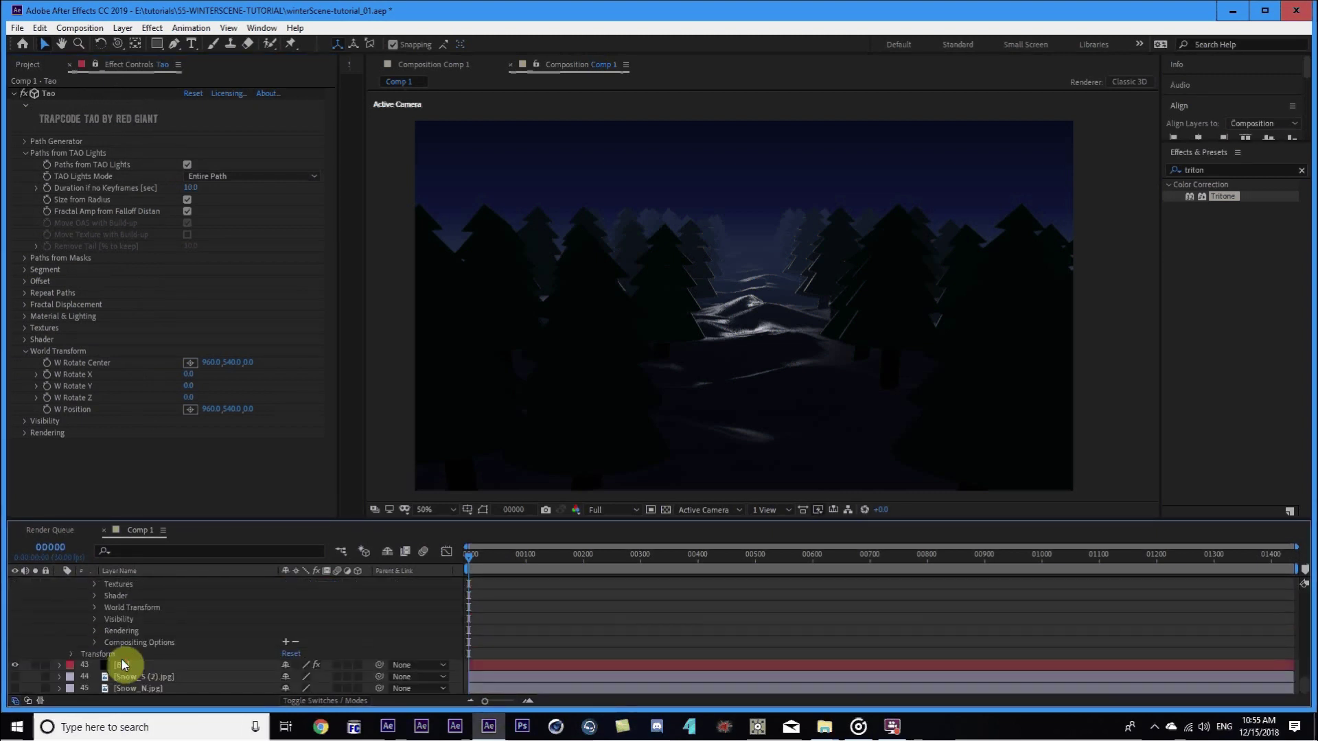
left_click(96, 607)
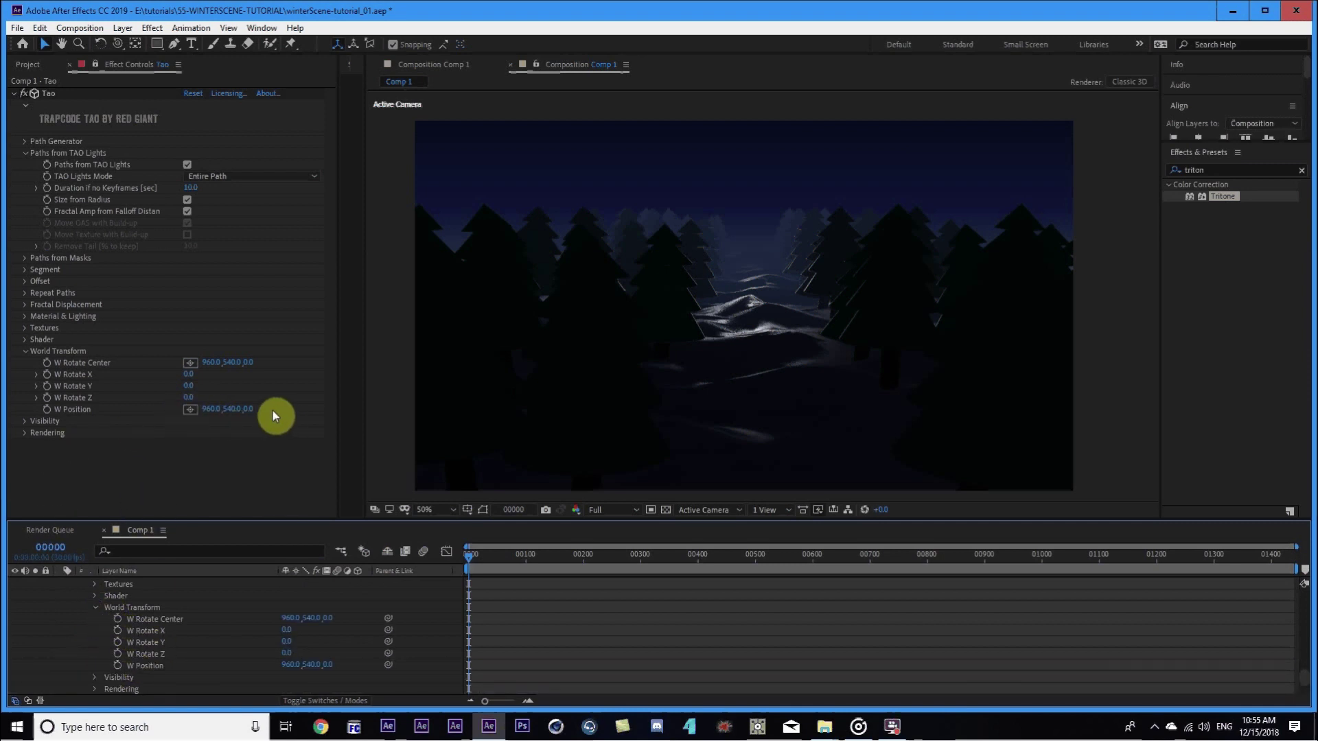
Add an expression to the lower Tao layer's W Position linking its X, Y and Z values to the upper copy's W Position.
left_click(118, 663, "alt")
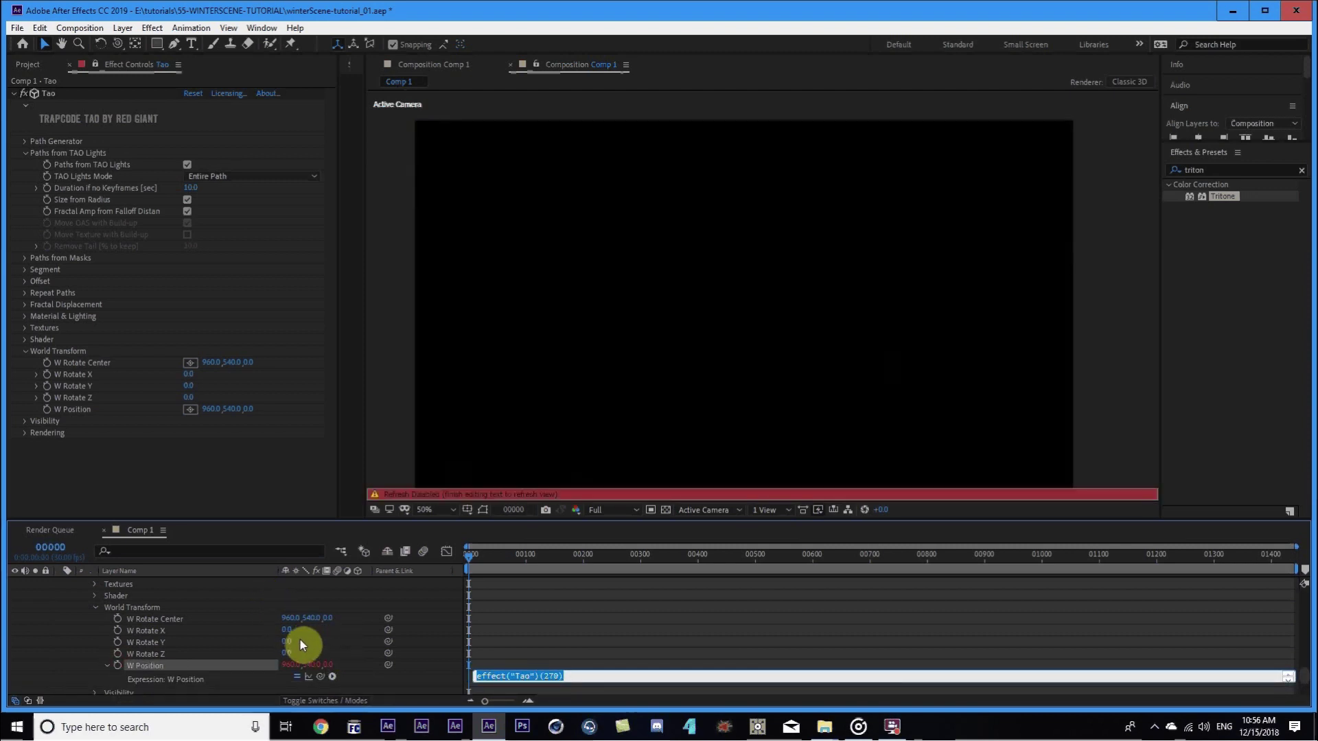
key("BackSpace")
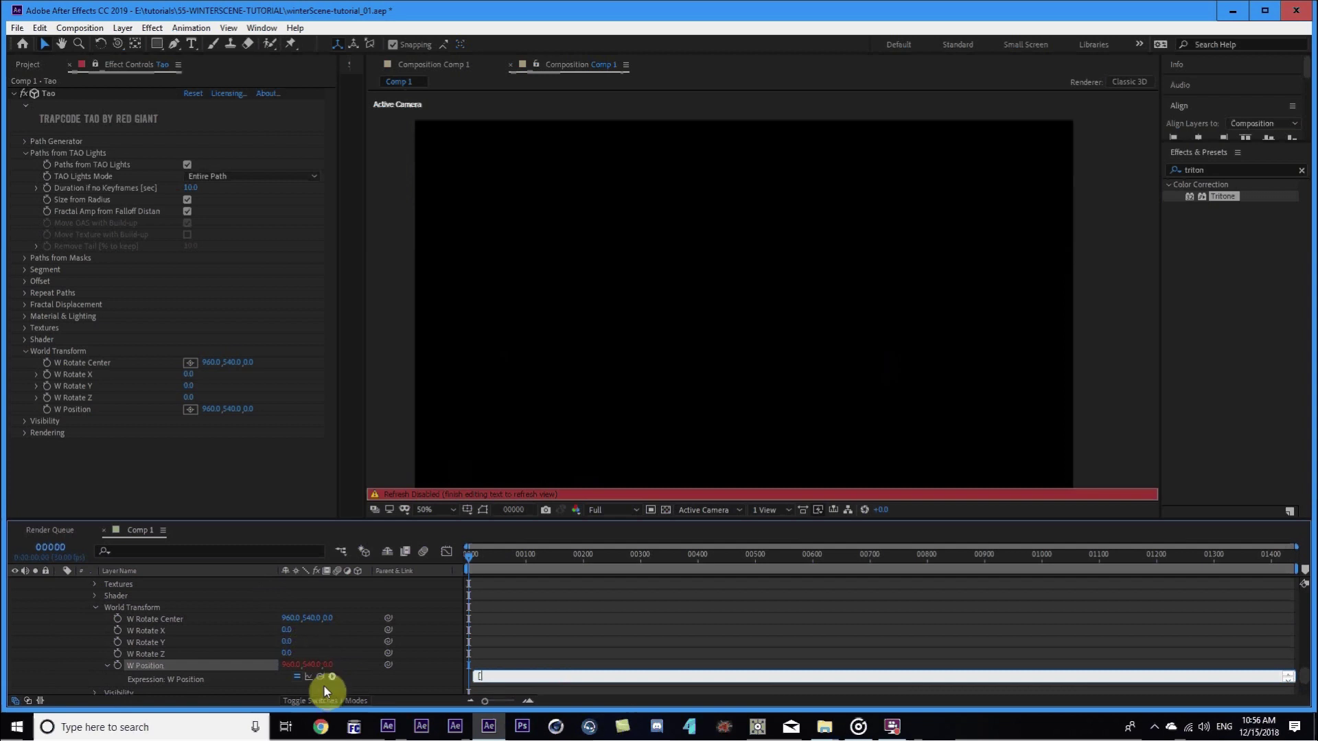
left_click_drag(321, 678, 212, 409)
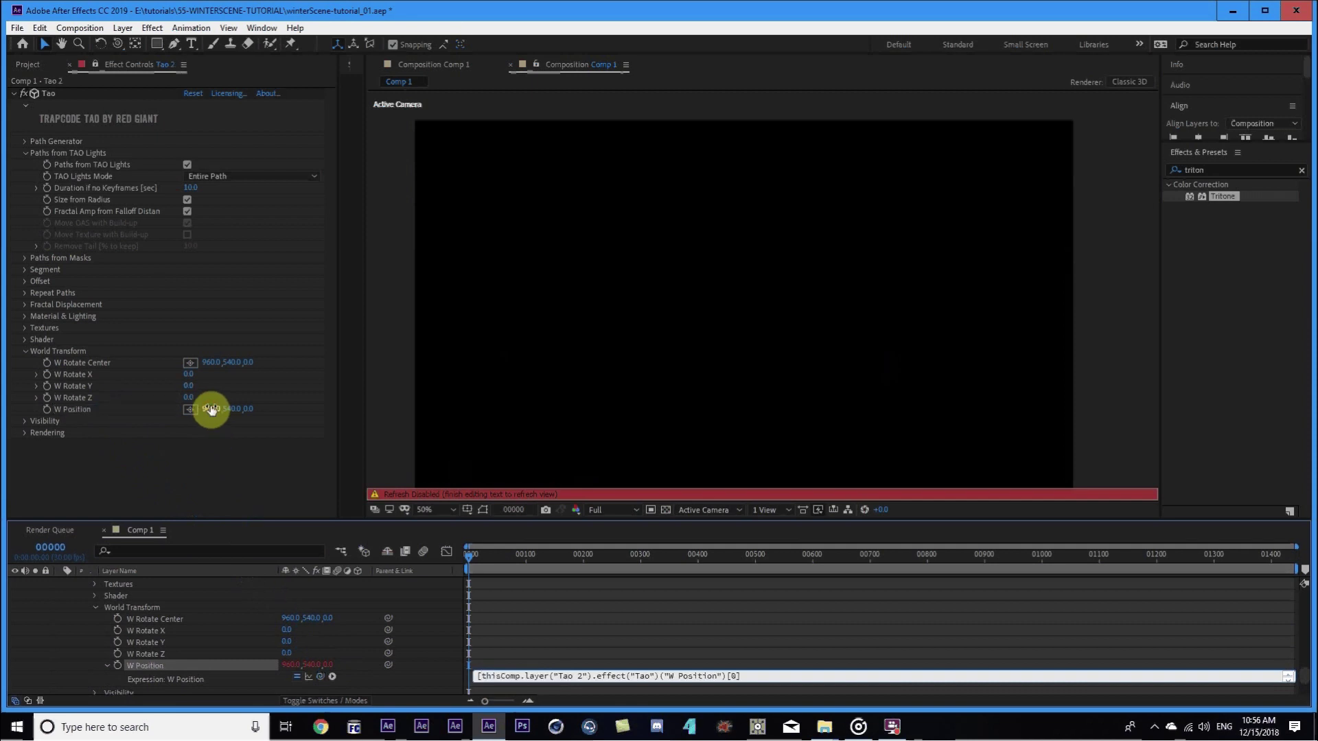
type(",")
left_click_drag(317, 674, 228, 408)
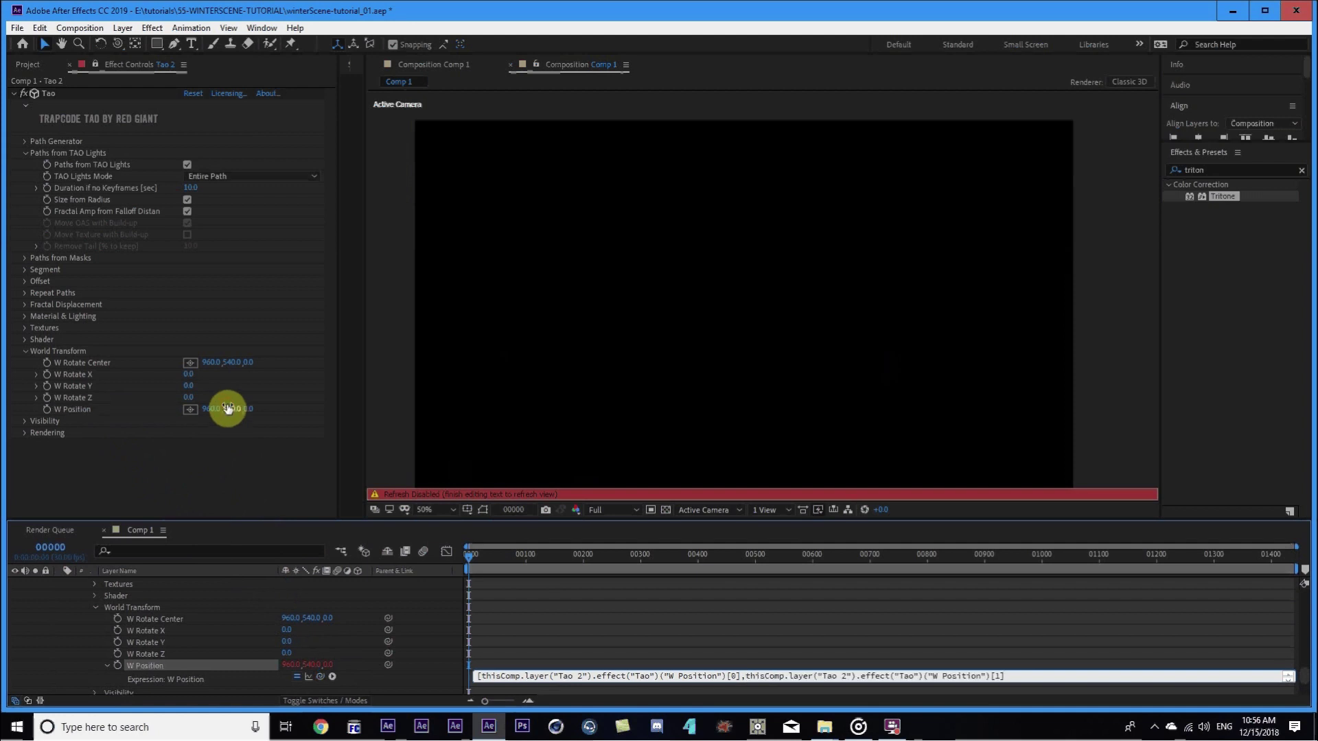
type(",")
left_click_drag(317, 681, 252, 411)
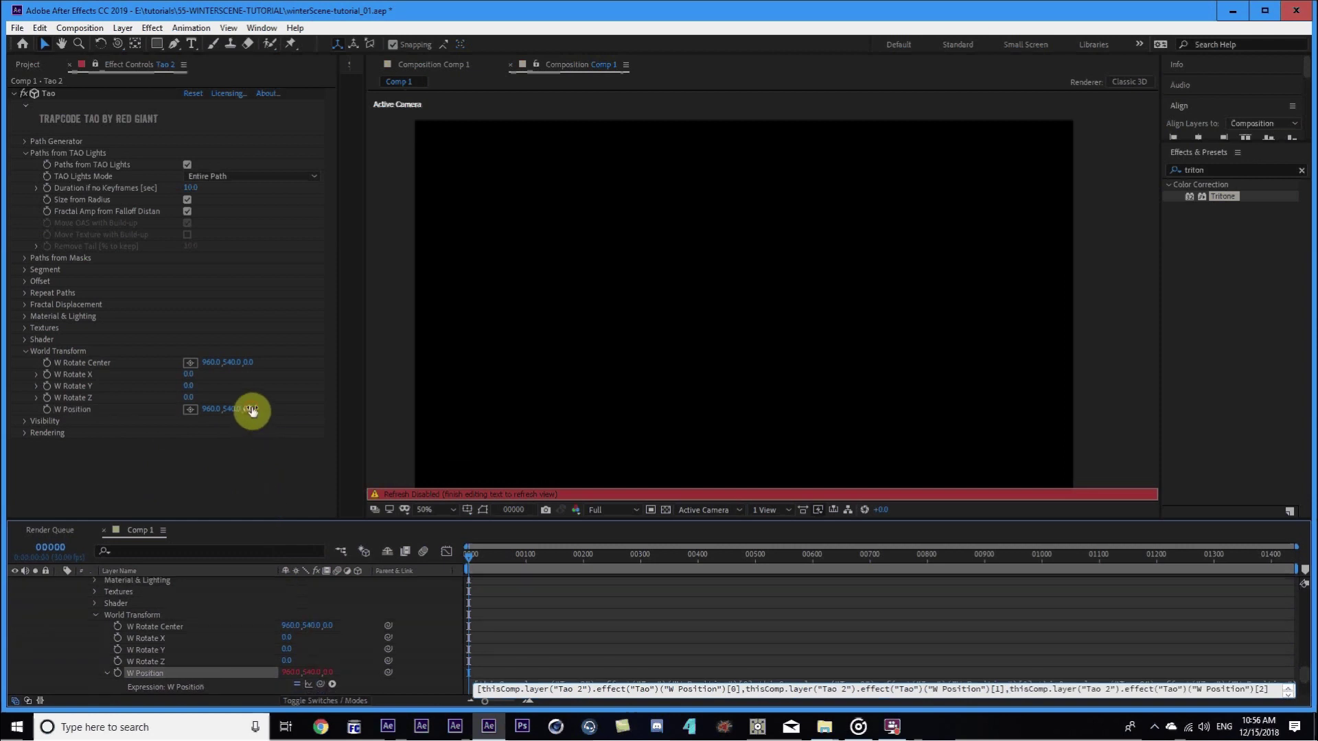
Finish the lower Tao layer's W Position expression with a -4000 offset on the Z value and collapse the layer's properties.
type("]")
type("4000")
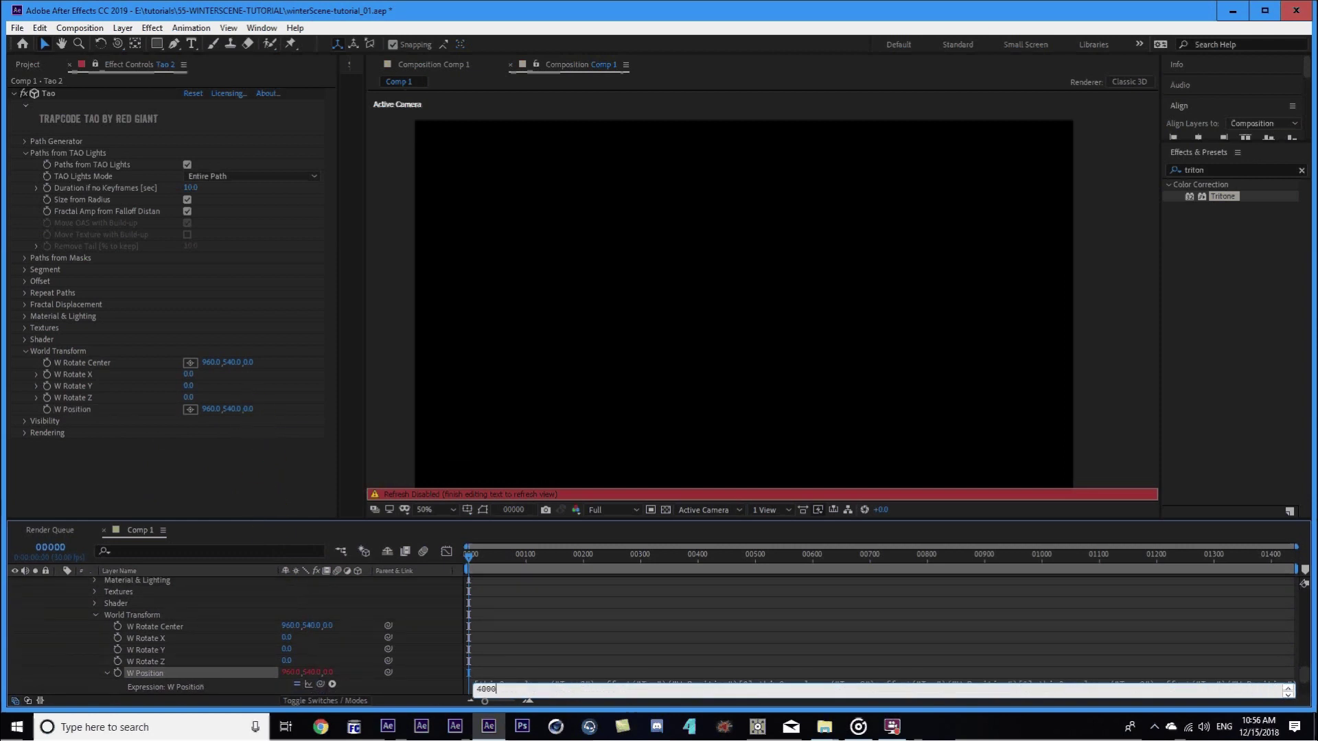
type(";")
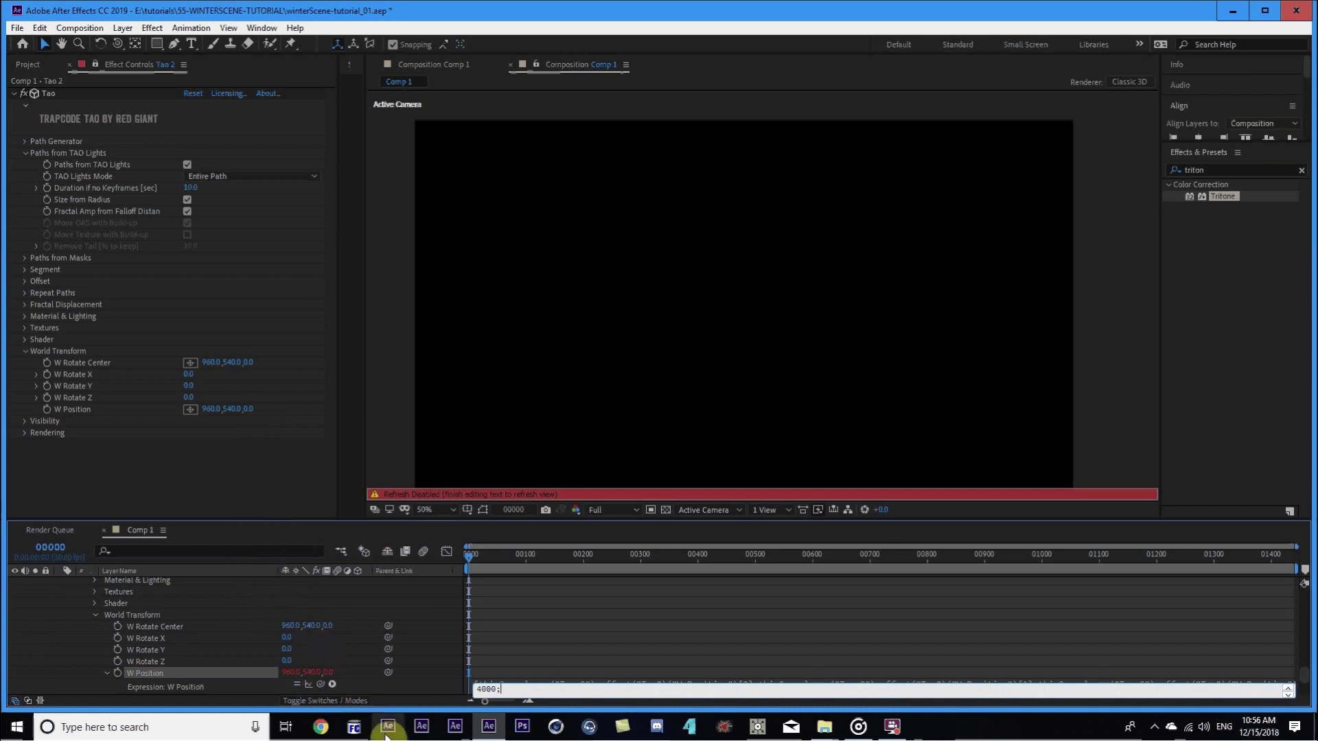
key("Left")
type("]")
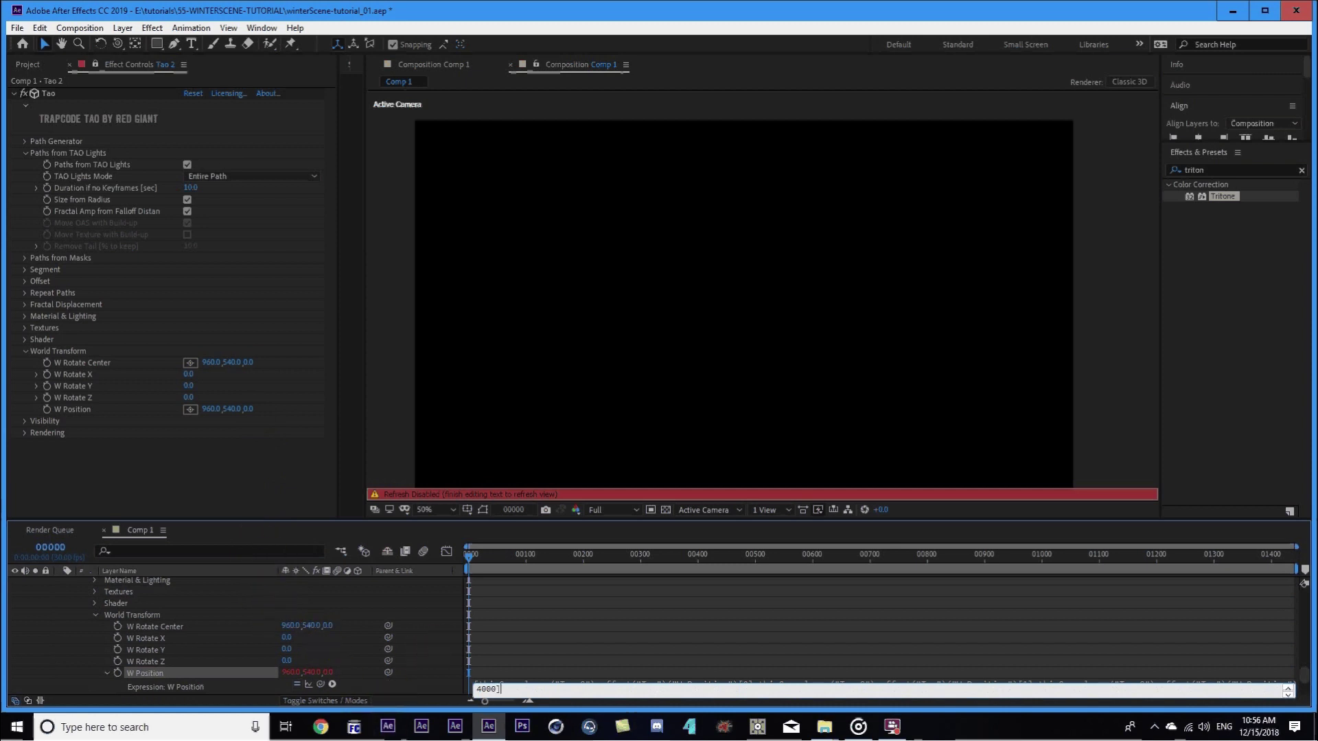
left_click(441, 629)
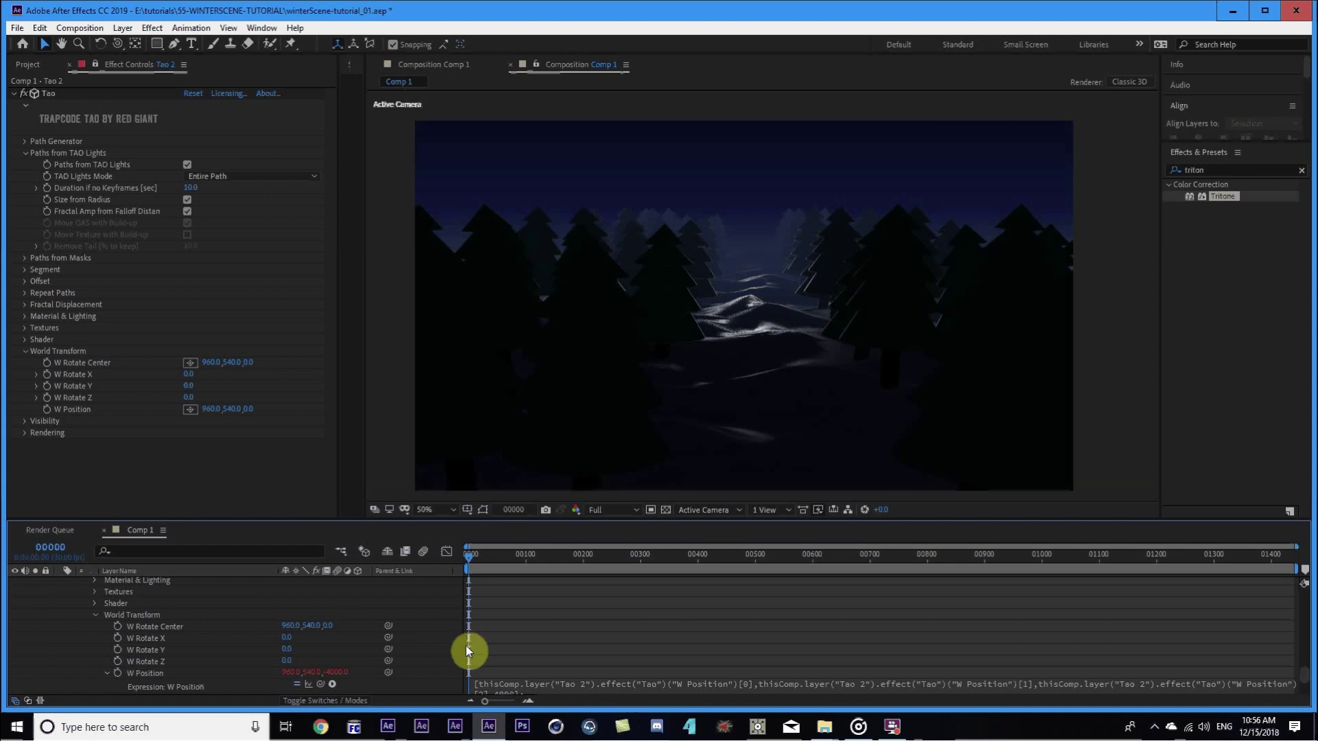
left_click(98, 608)
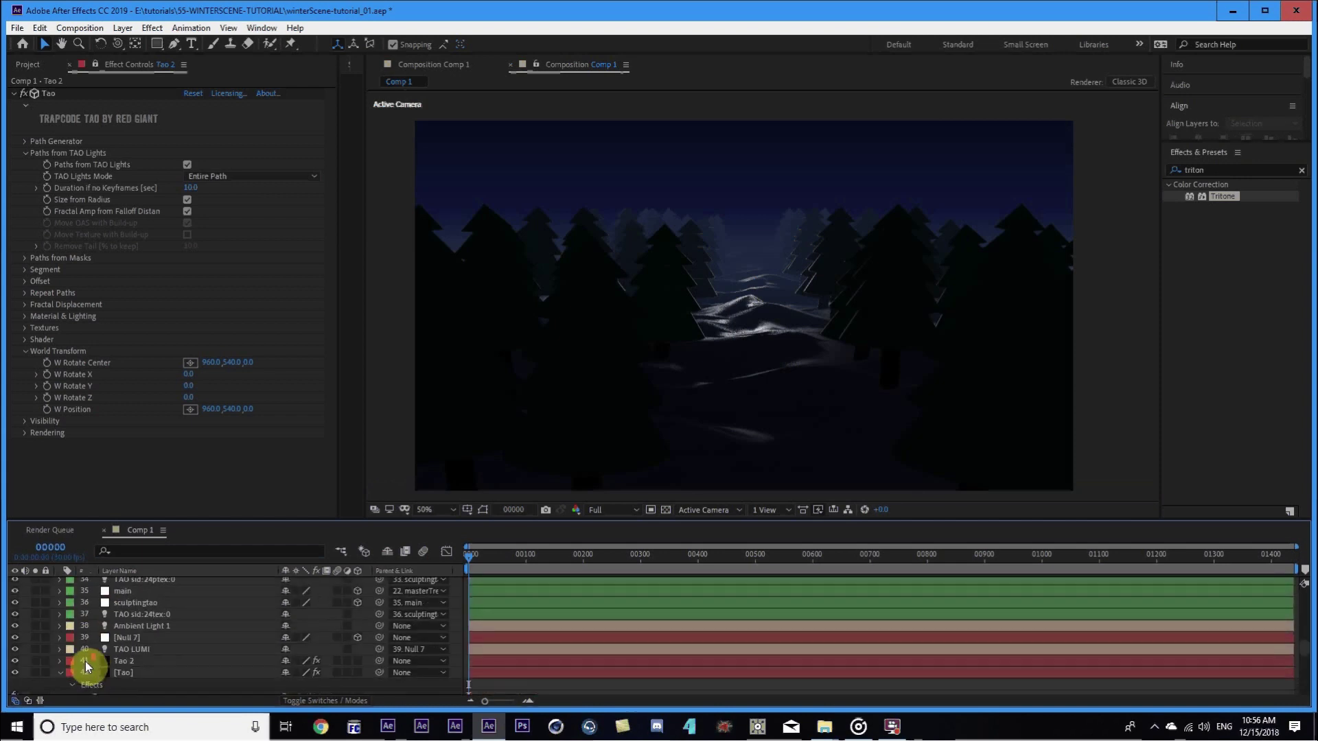
left_click(60, 672)
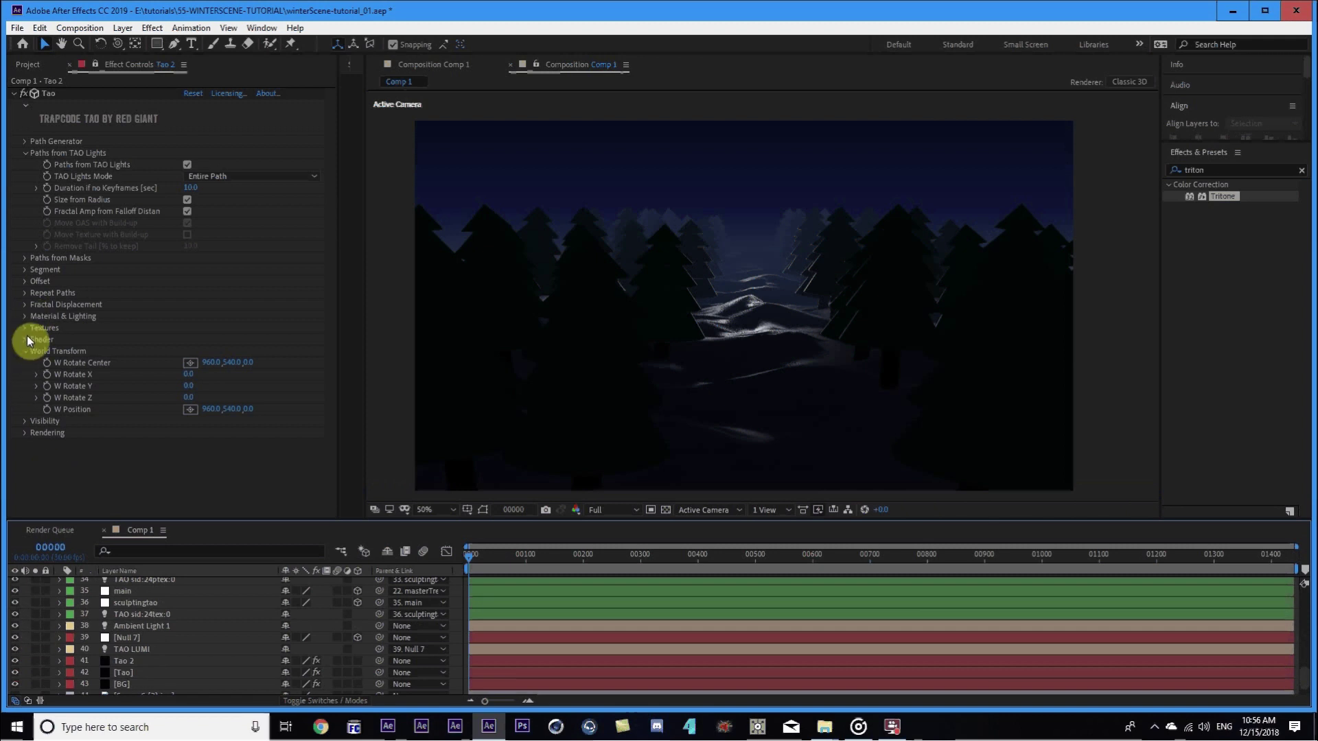
Expand Repeat Paths on Tao 2 and inspect the First Repeater and Second Repeater settings.
left_click(25, 296)
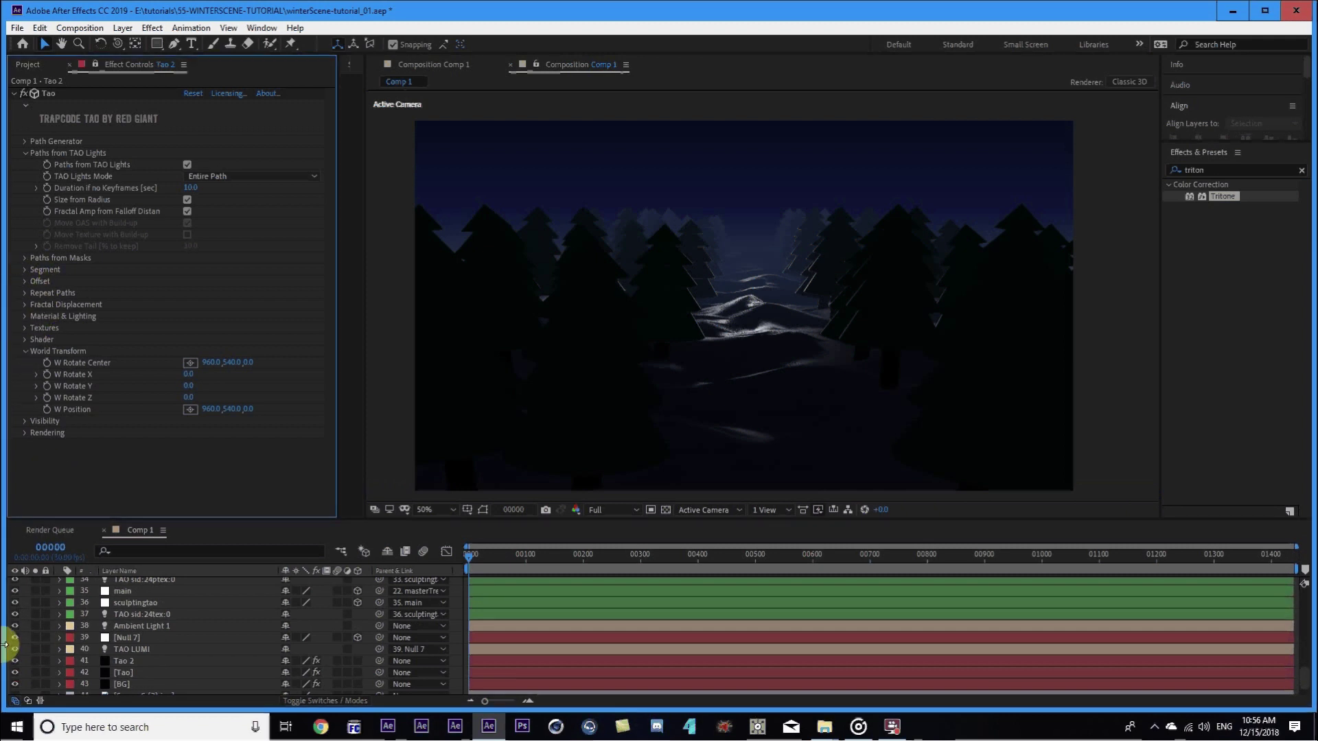
left_click(26, 294)
left_click(36, 350)
scroll(34, 346, "down", 4)
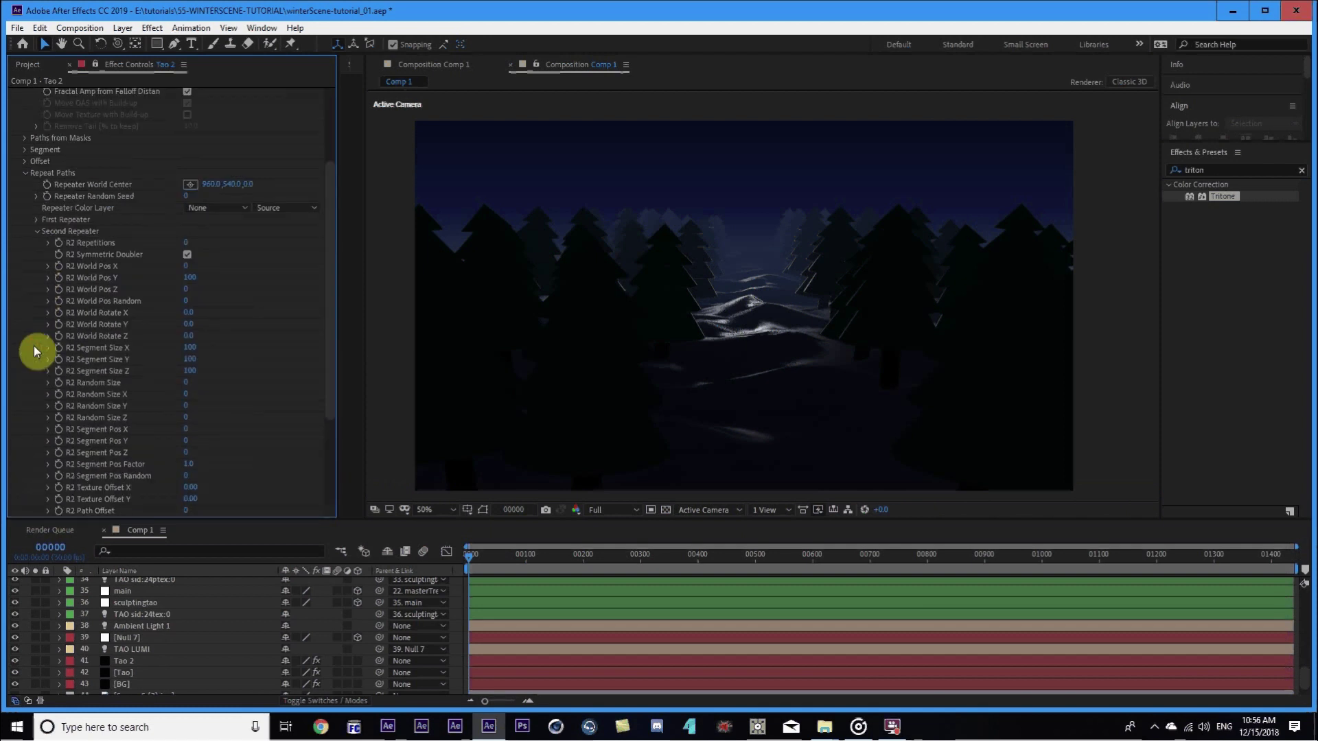
left_click(35, 221)
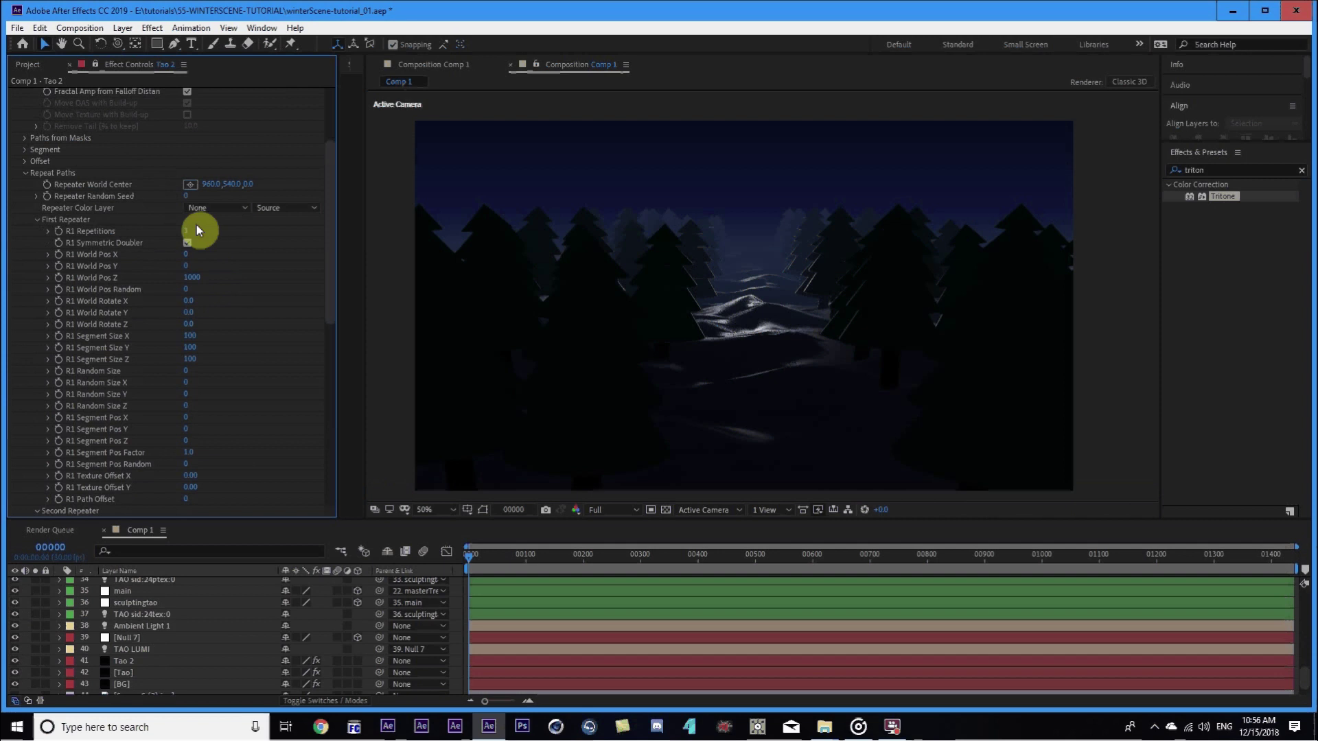
Hide the Tao 2 layer and reveal the lower Tao layer's W Position expression in the timeline.
left_click(12, 662)
left_click(59, 661)
scroll(579, 656, "down", 5)
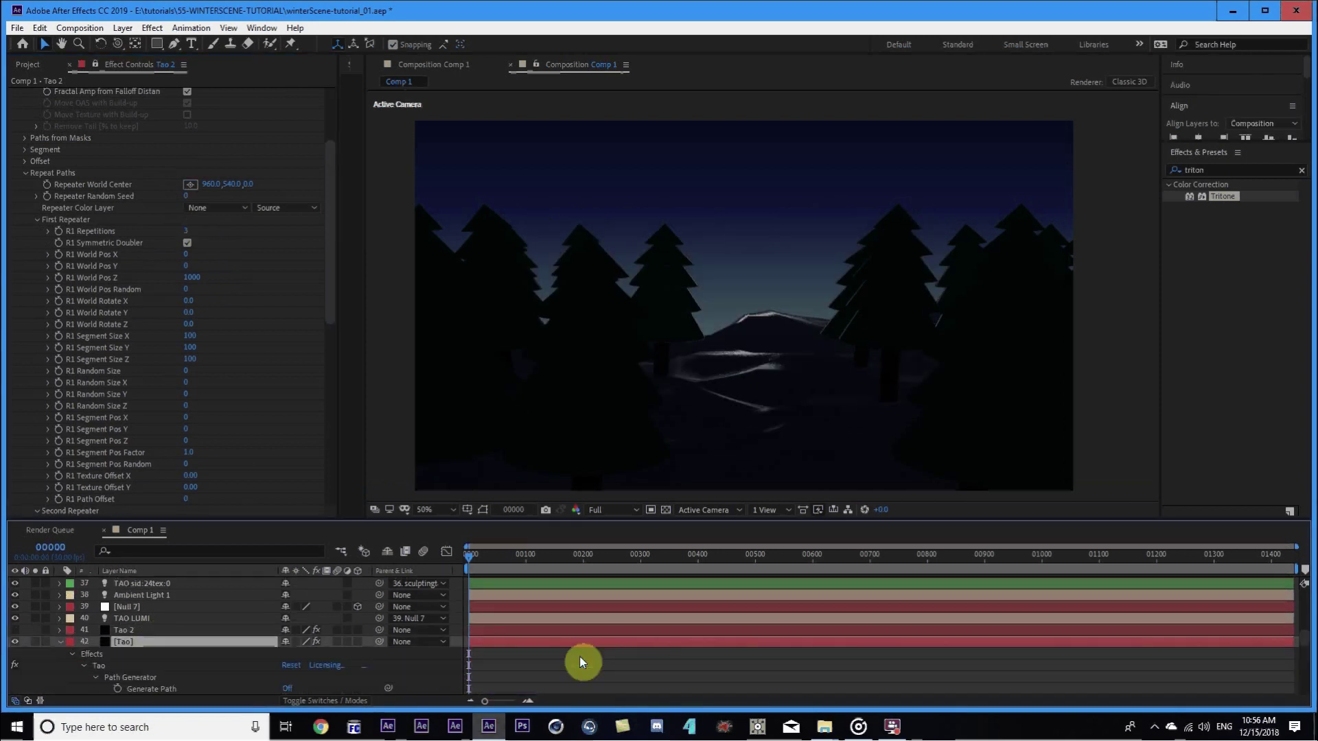
scroll(735, 637, "up", 10)
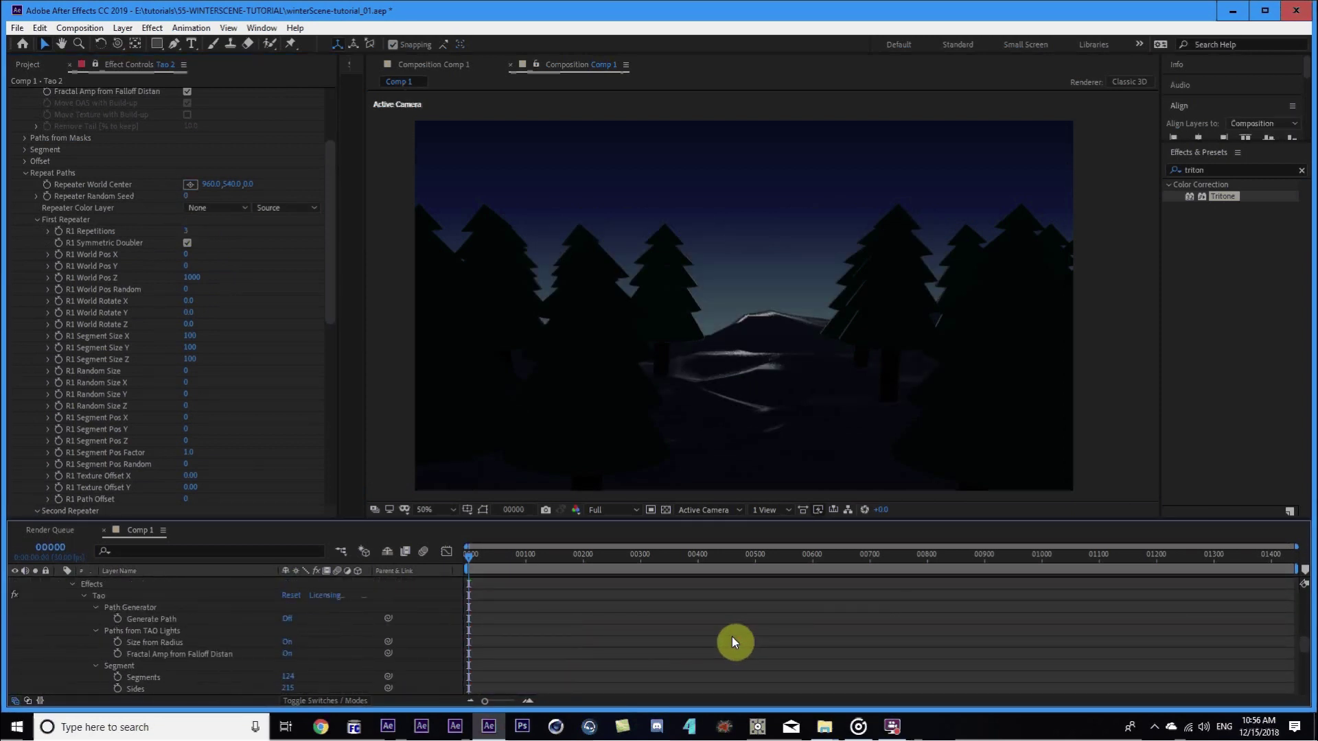
key("u")
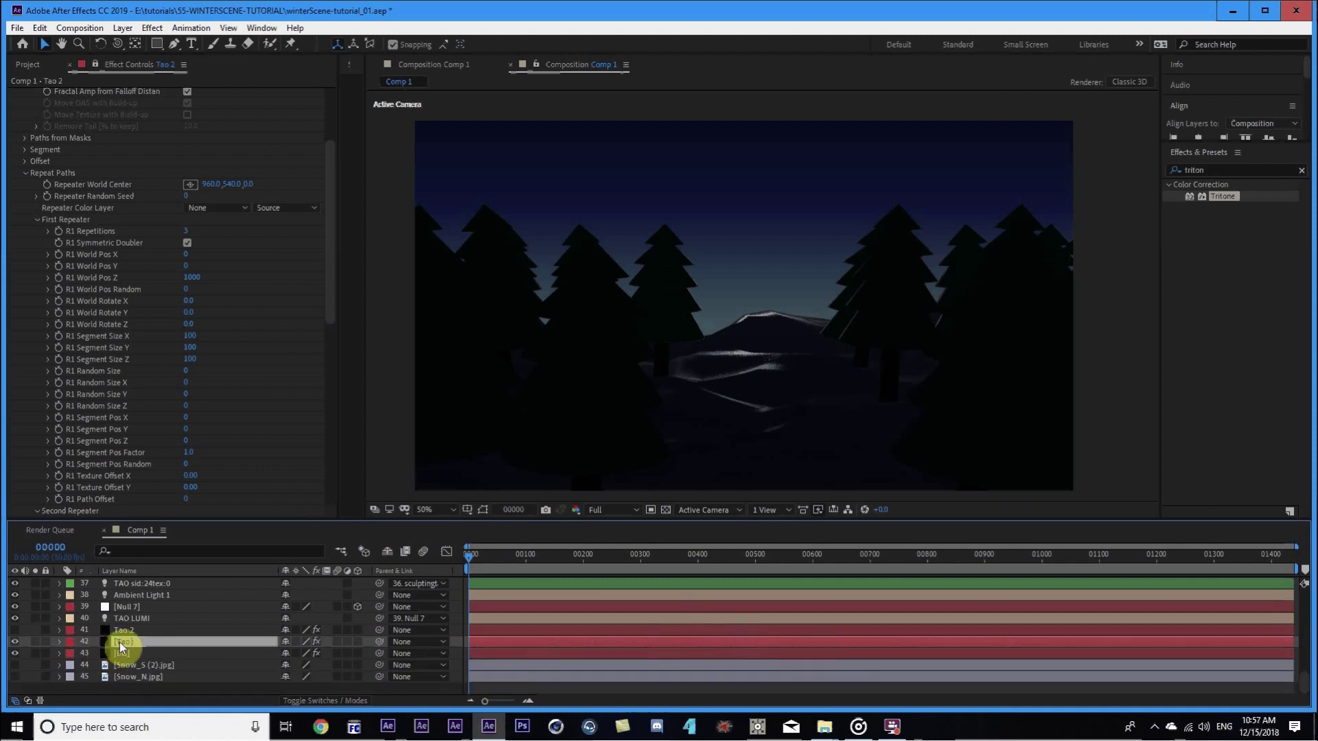
key("e")
key("e")
scroll(652, 656, "down", 5)
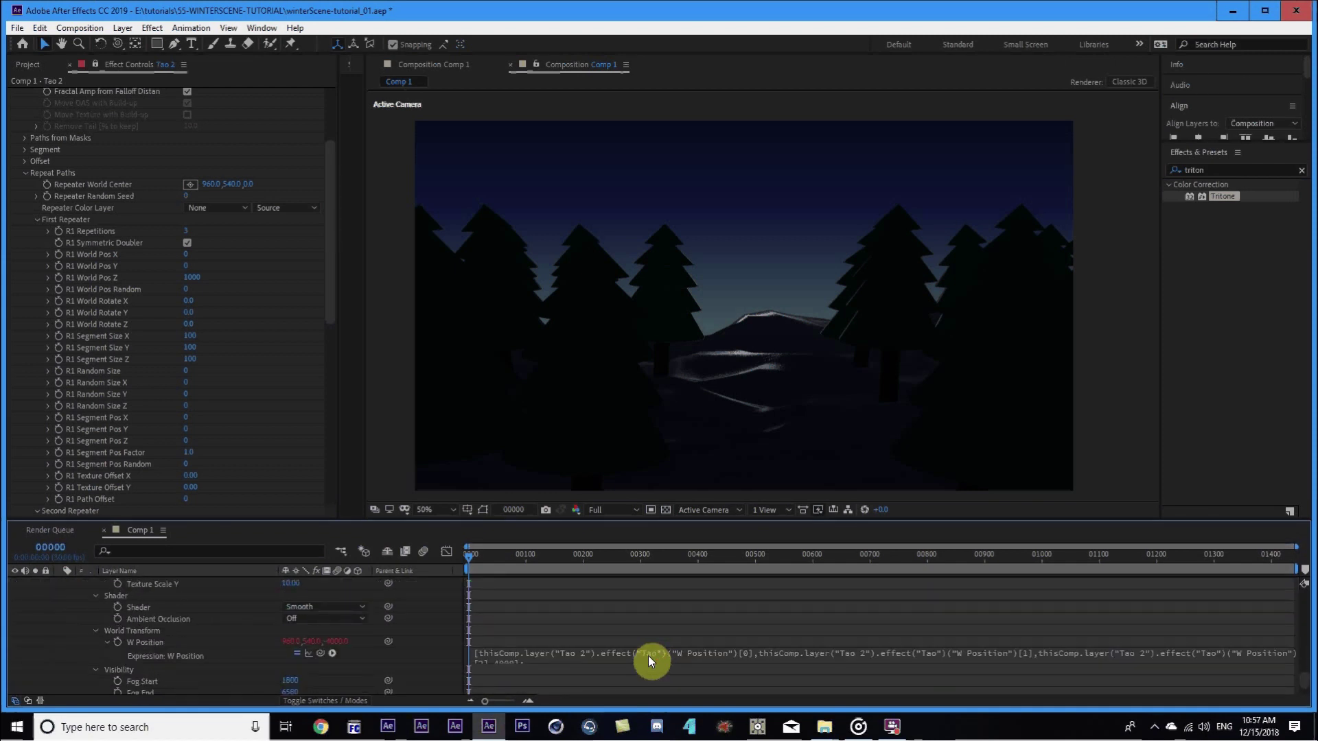
Change the Z offset in the lower Tao layer's W Position expression to +4000.
left_click(648, 656)
left_click(499, 653)
key("End")
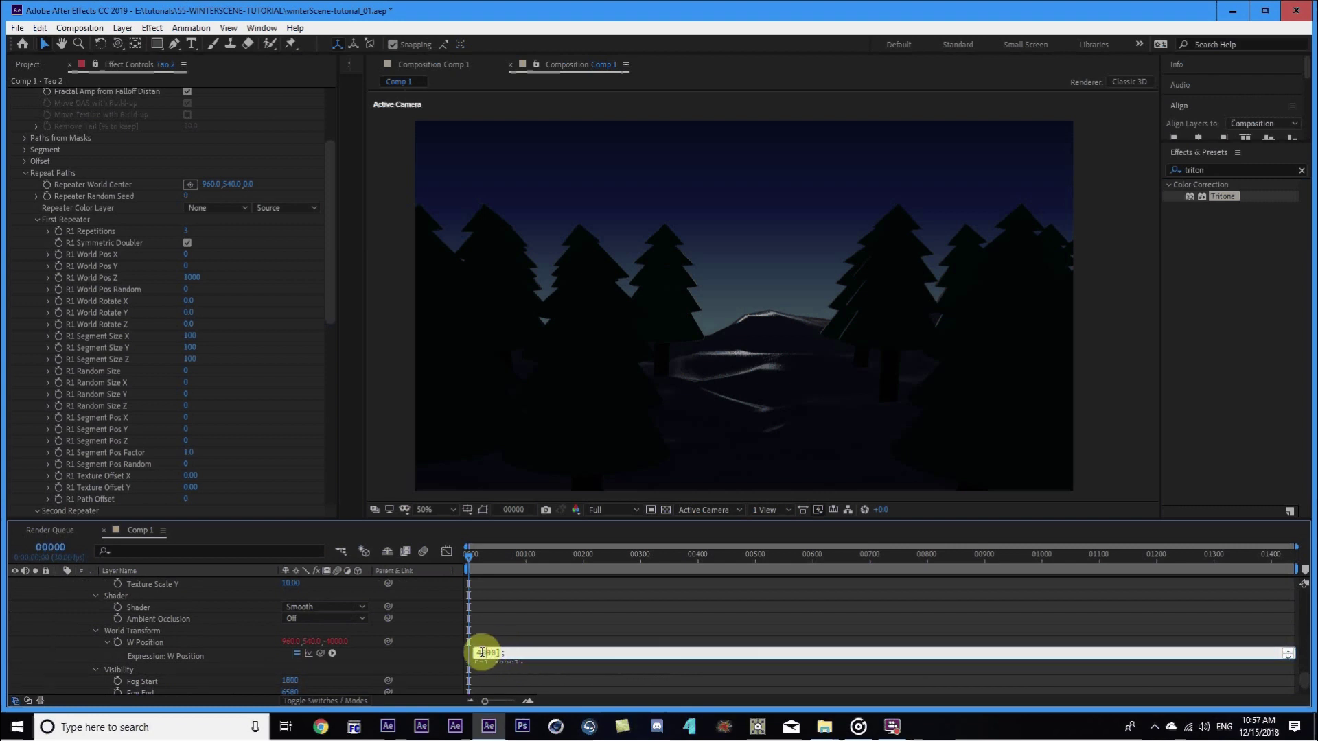
type("thisComp.layer(\"Tao 2\").effect(\"Tao\")(\"W Position\")[2]")
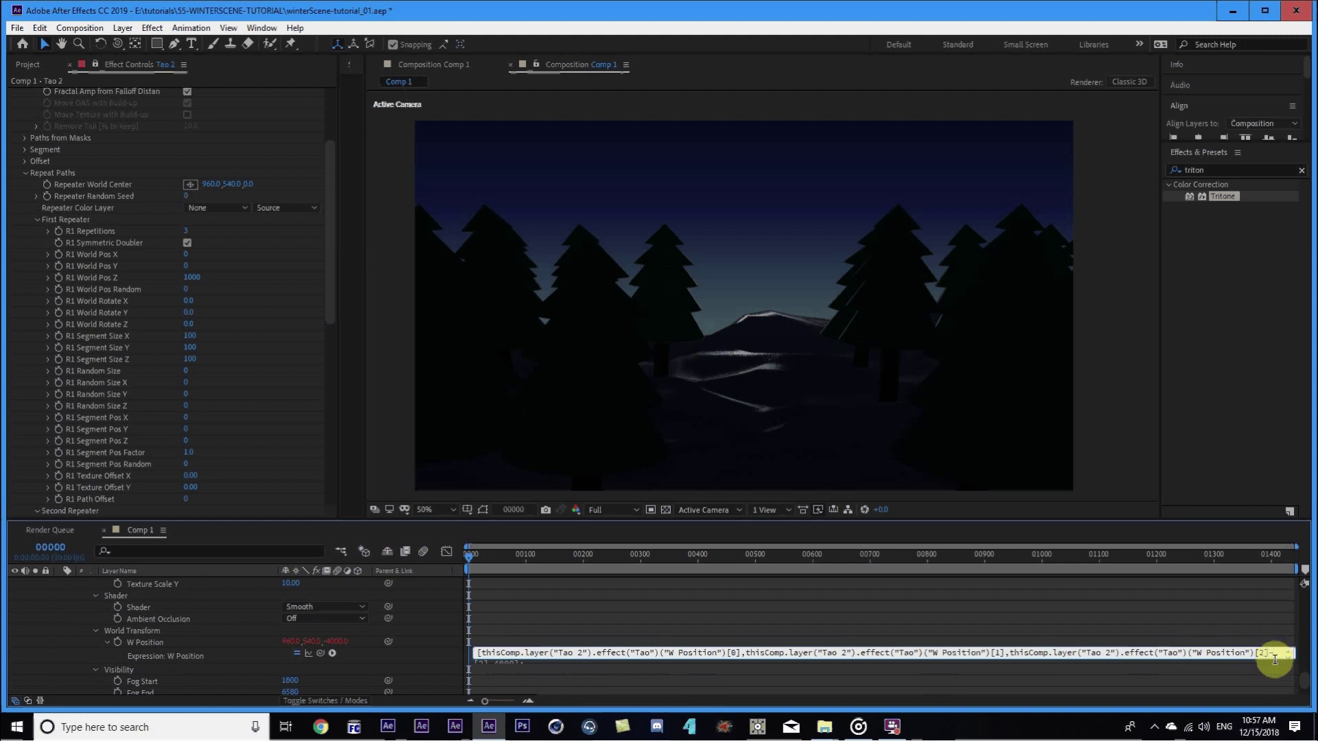
key("Delete")
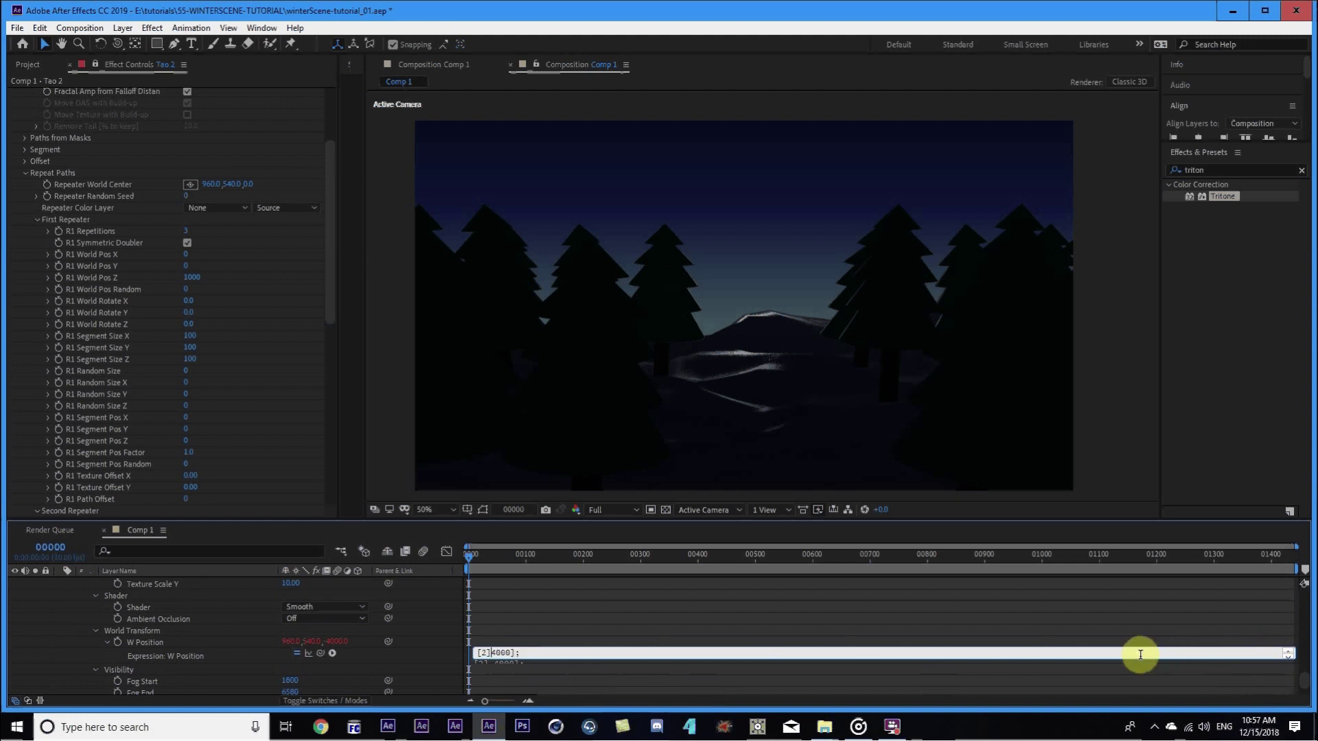
left_click(431, 616)
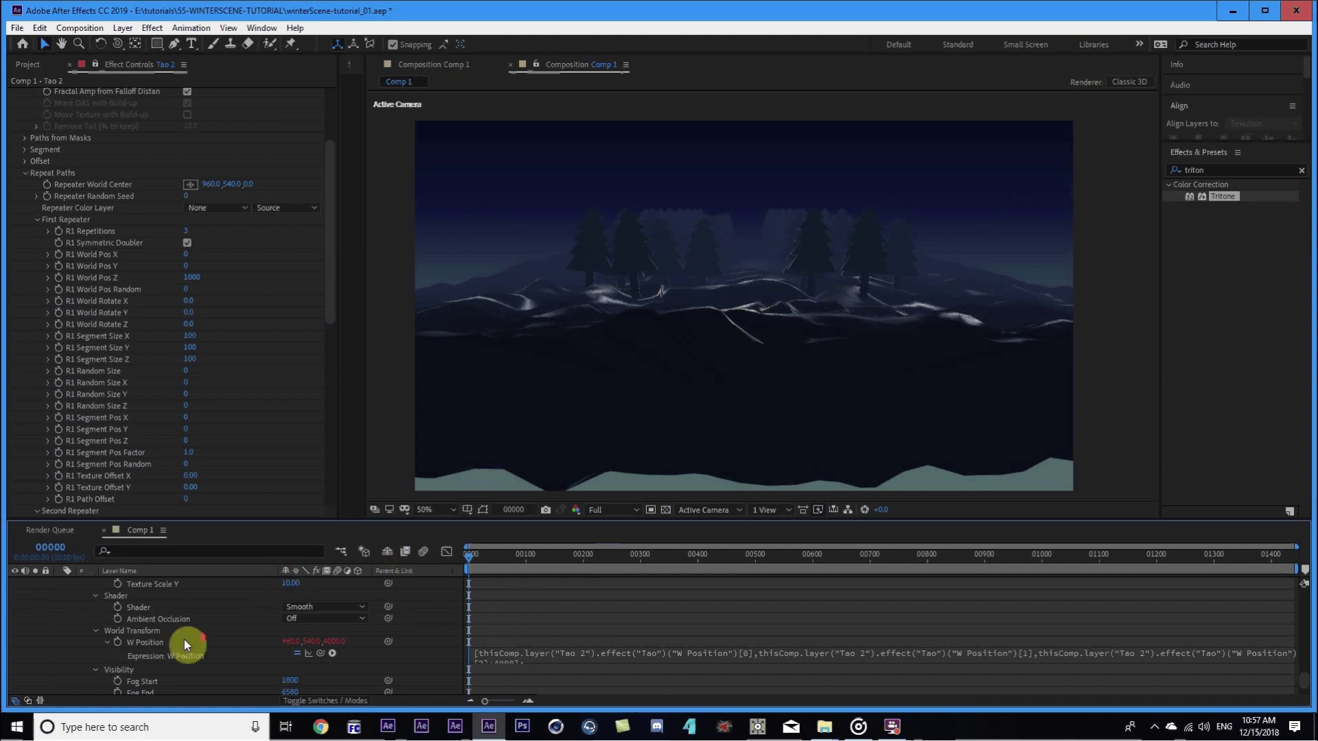
Collapse the lower Tao layer's properties and make Tao 2 visible again.
scroll(184, 640, "up", 10)
scroll(67, 661, "down", 10)
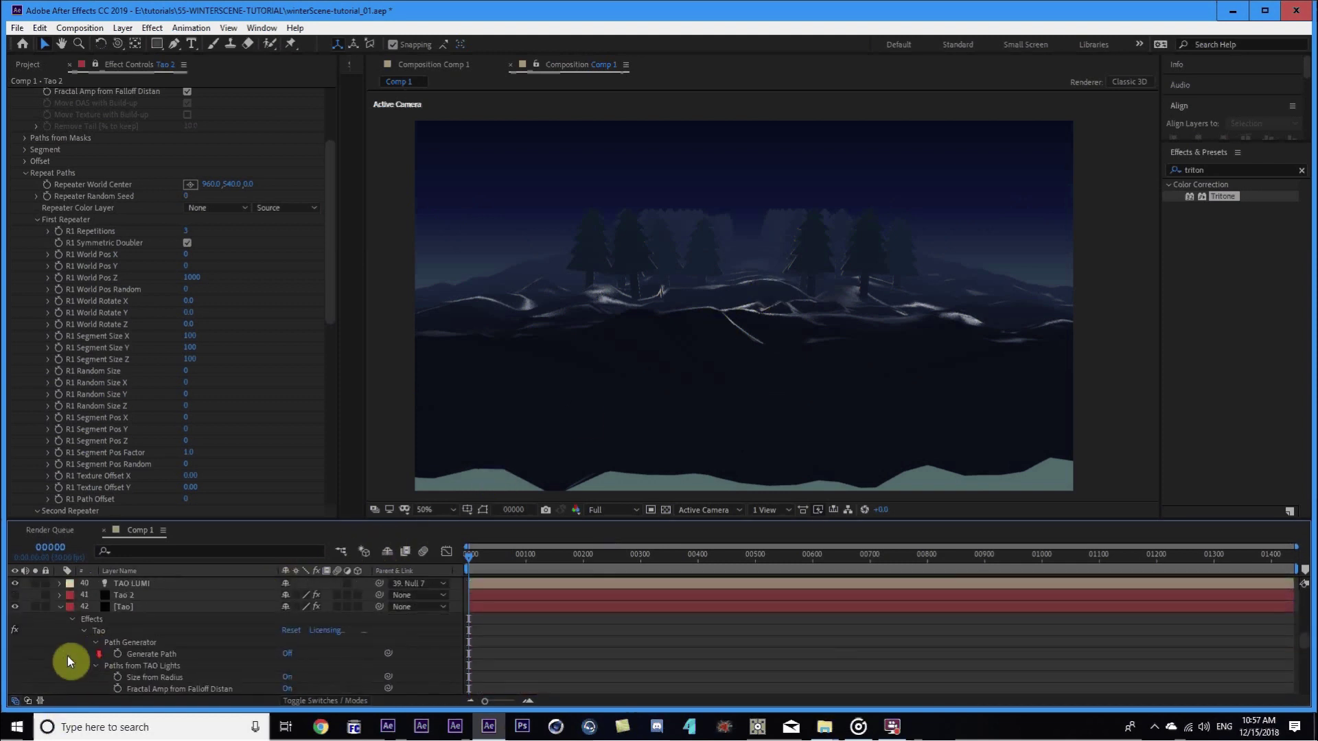
left_click(59, 606)
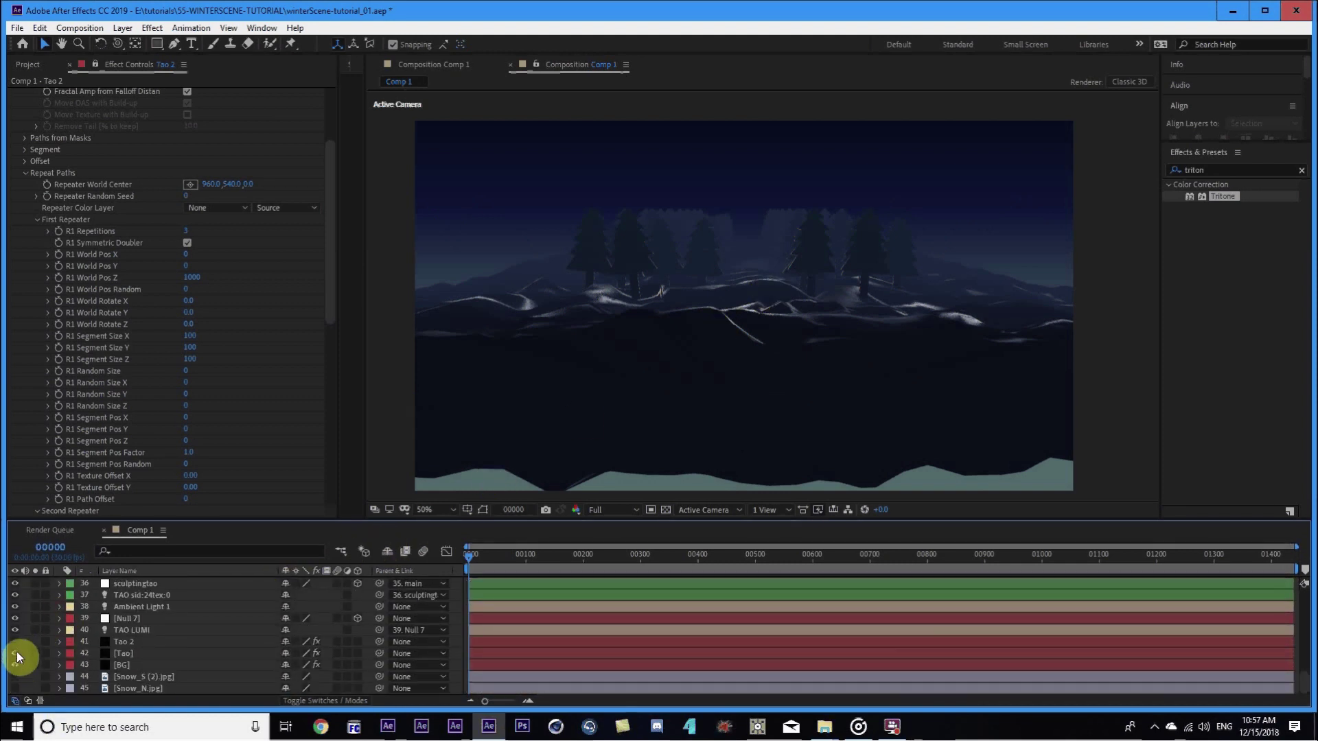
left_click(15, 642)
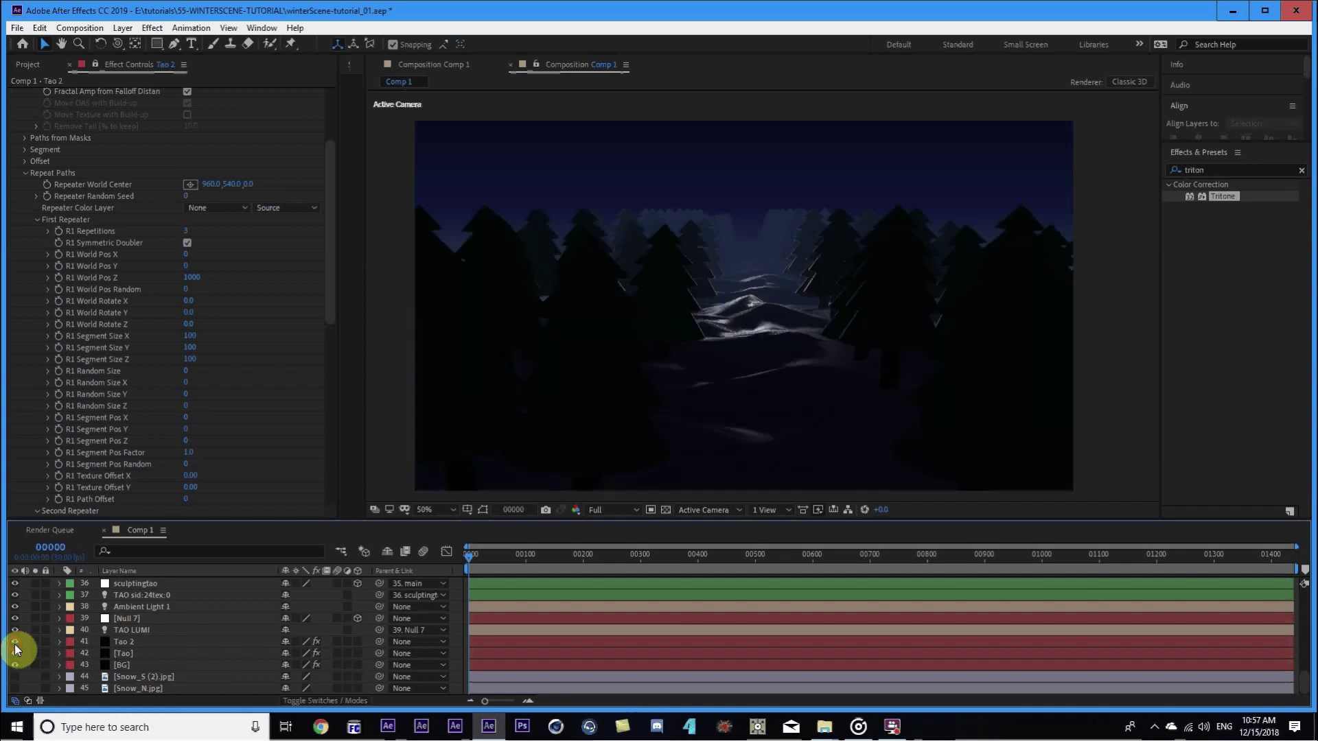
Keyframe Tao 2's W Position at frame 0, then set its Z value to -4000 at frame 90.
left_click(130, 646)
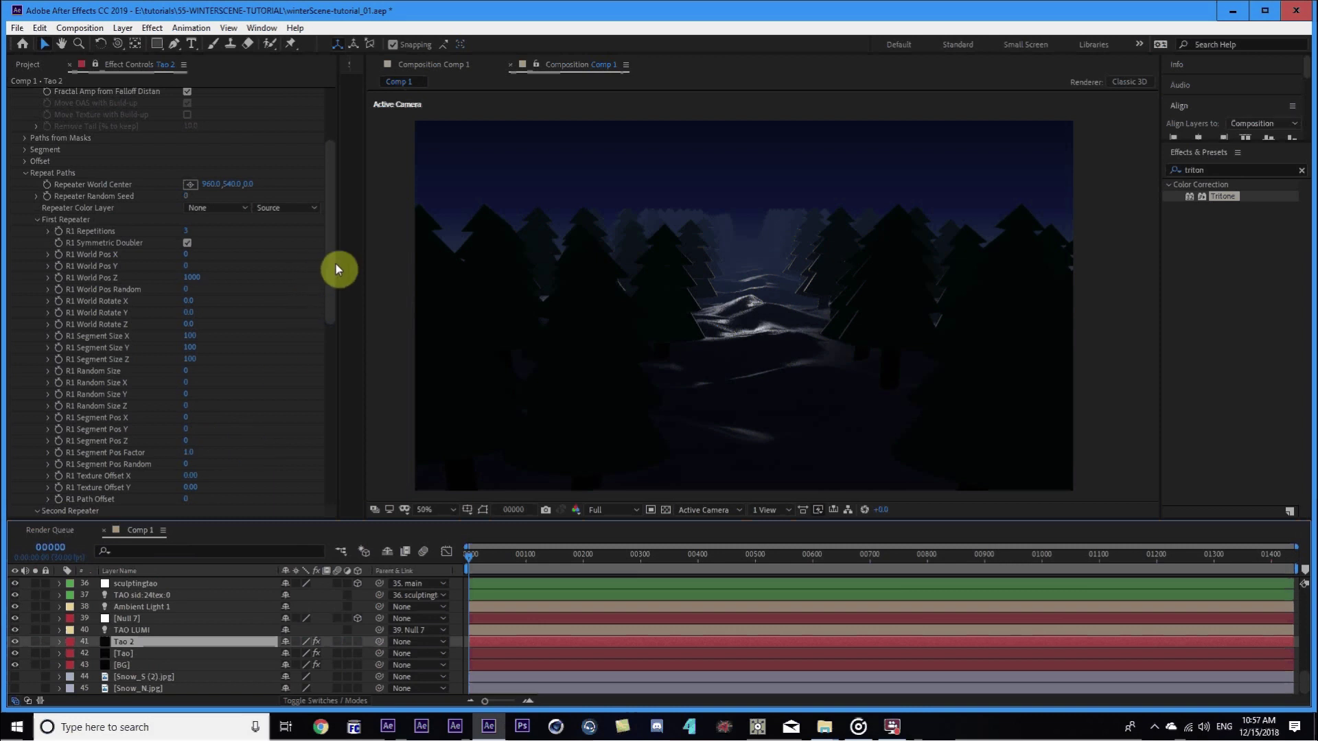
left_click_drag(331, 264, 323, 488)
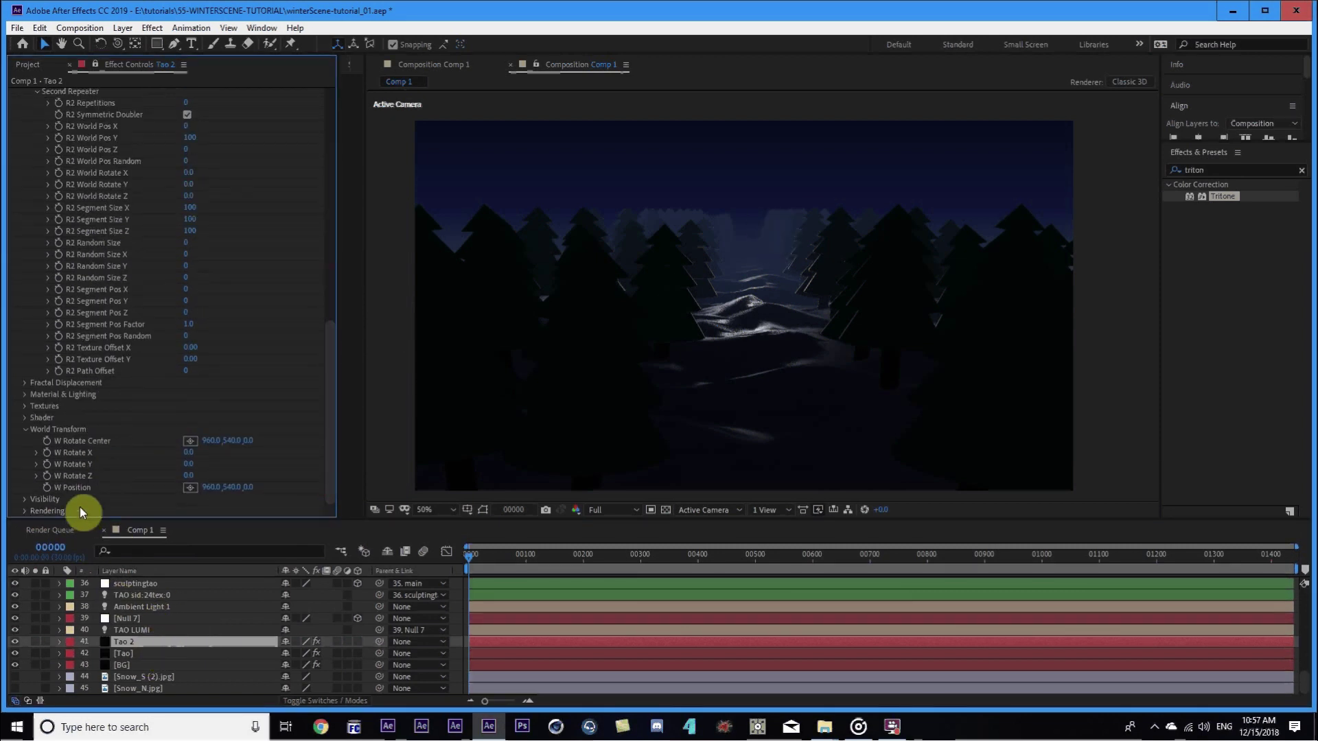
key("Return")
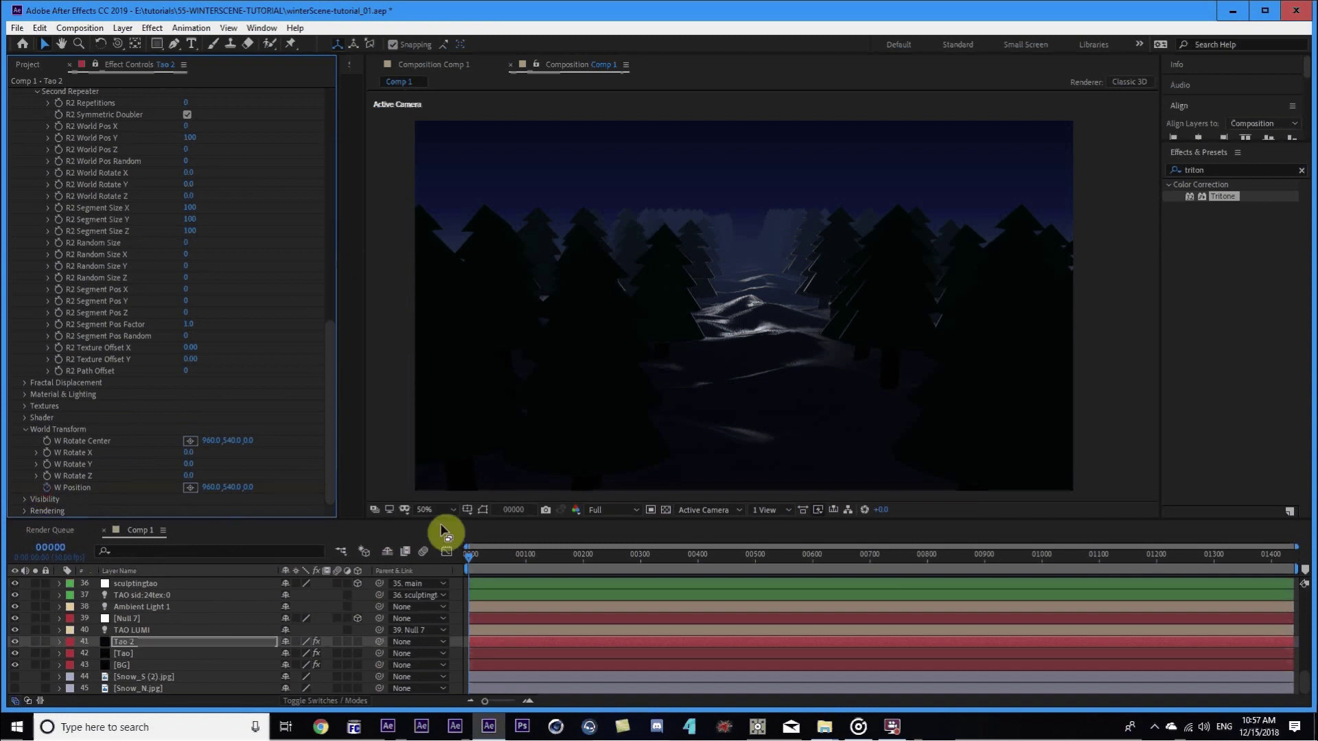
left_click(54, 538)
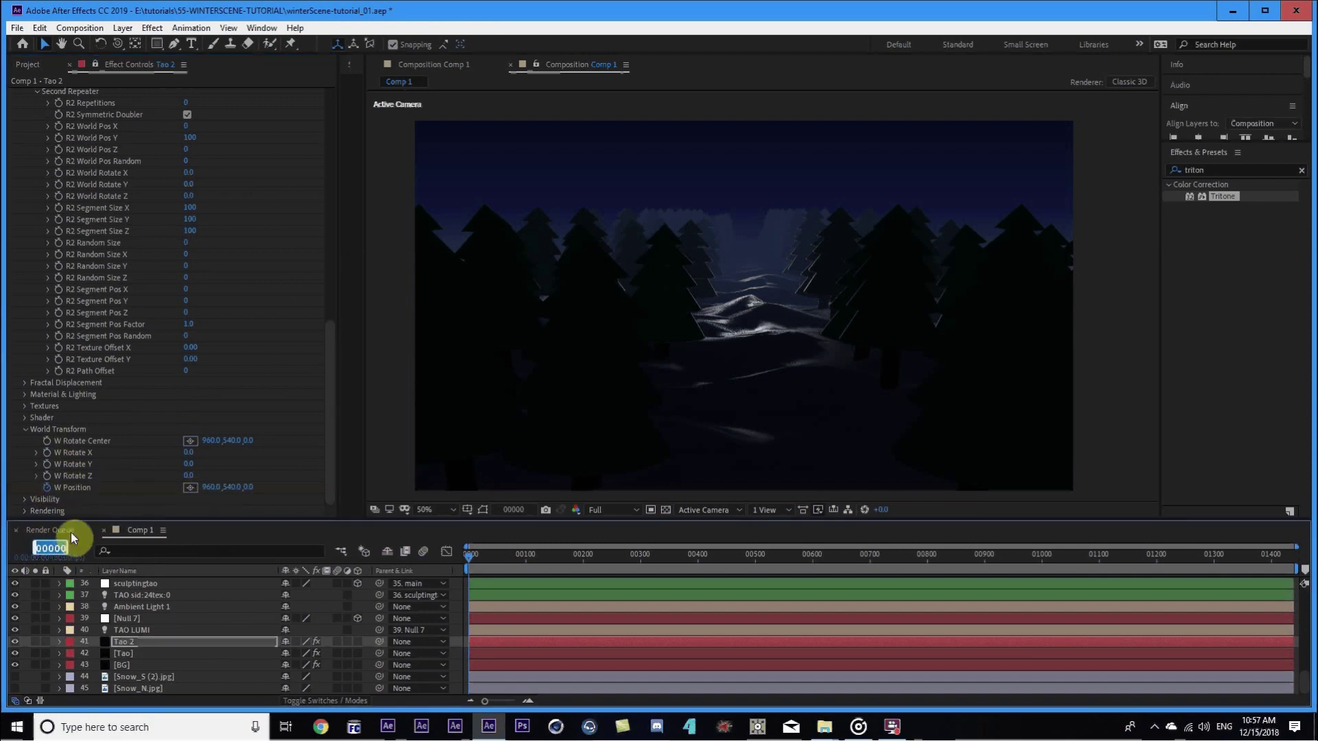
type("90")
key("Return")
left_click(251, 488)
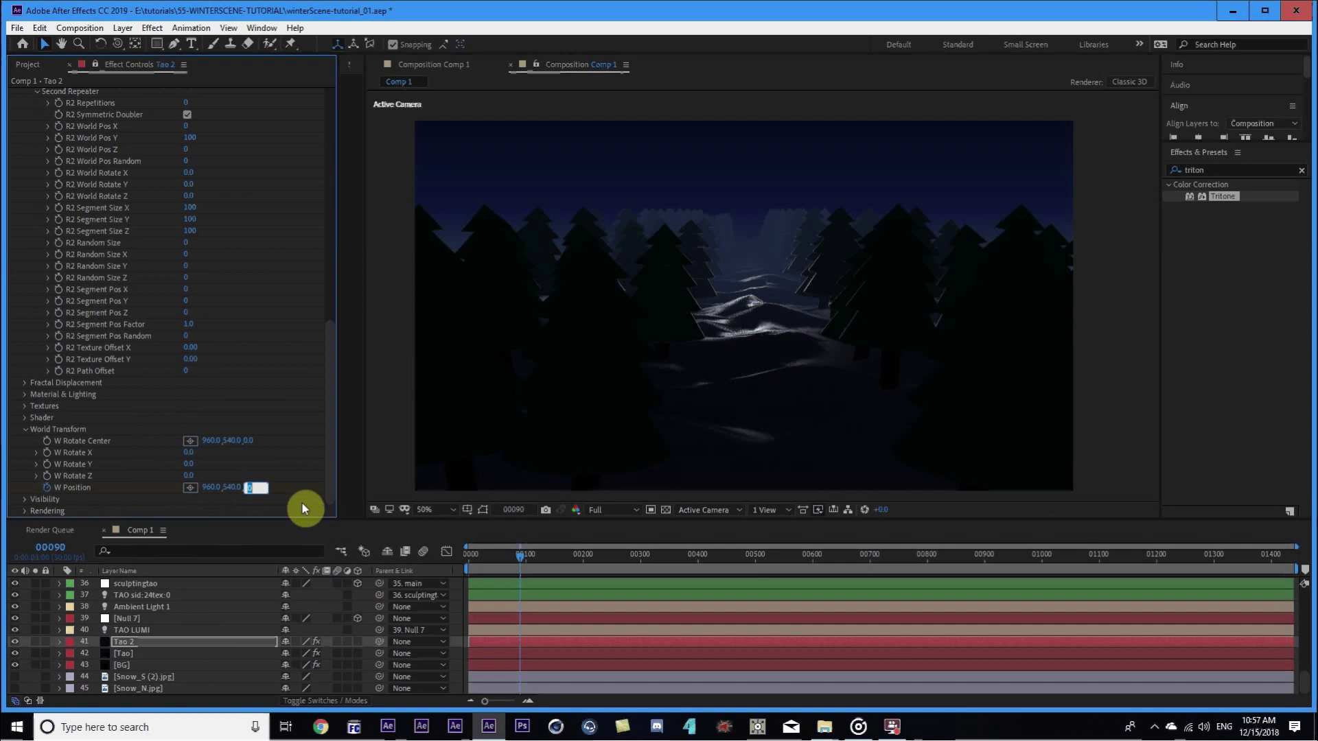
type("-4000")
left_click(311, 506)
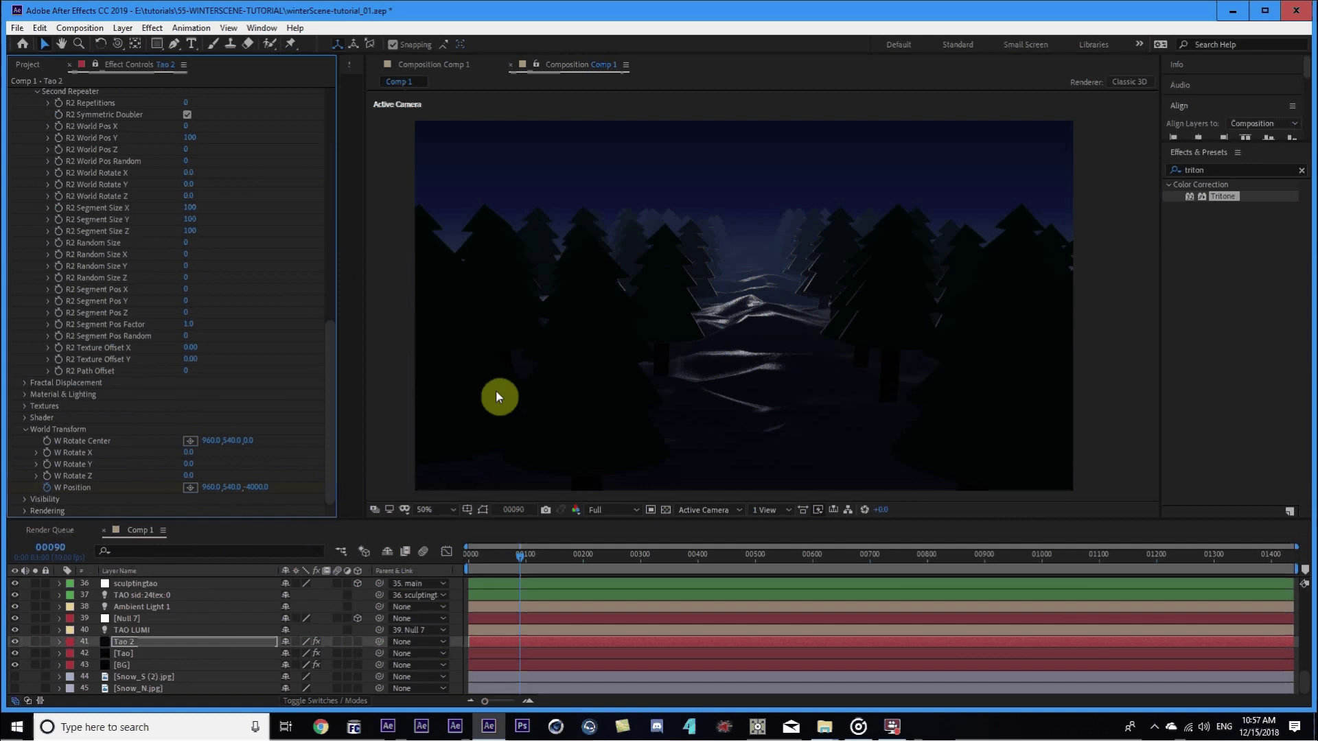
Add composition marker 3 at frame 90 and marker 1 at the first frame.
key("shift+3")
key("Home")
key("shift+1")
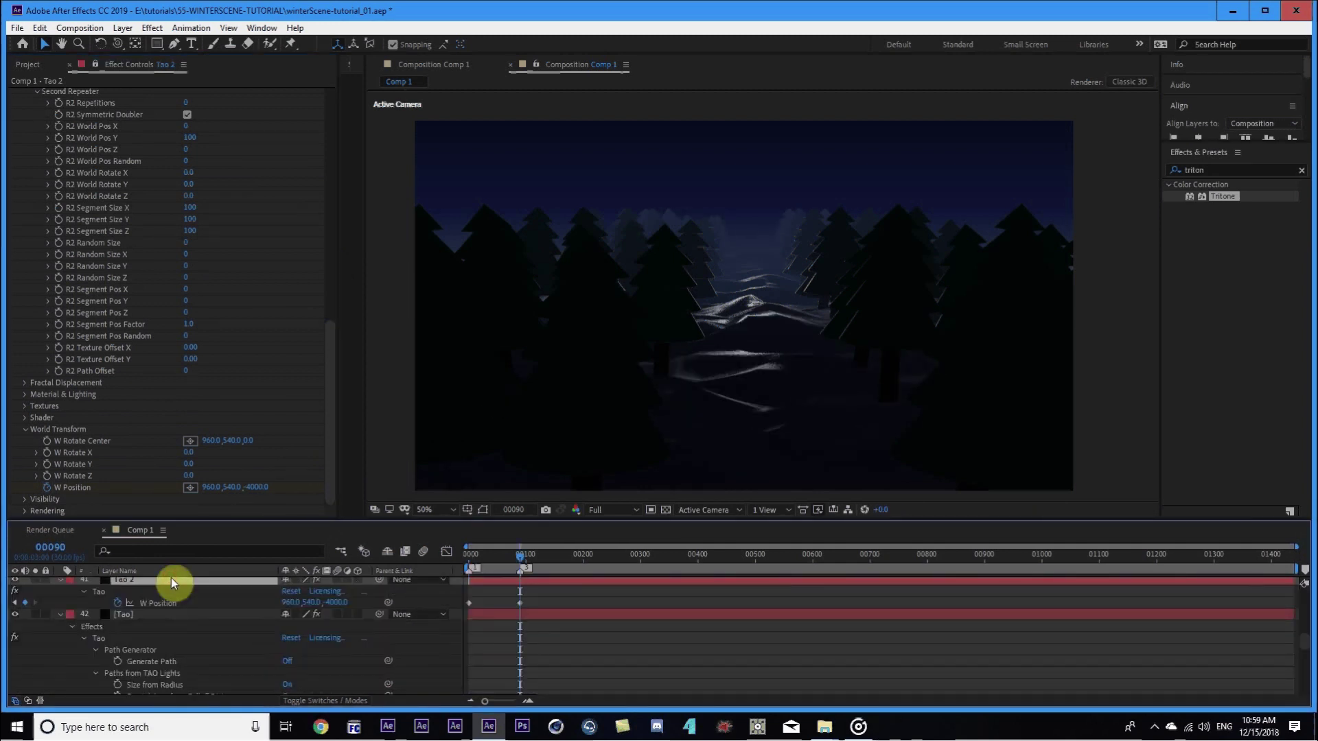
Jump between composition markers 1 and 3 to compare the scene at the loop's start and end.
key("1")
key("3")
key("1")
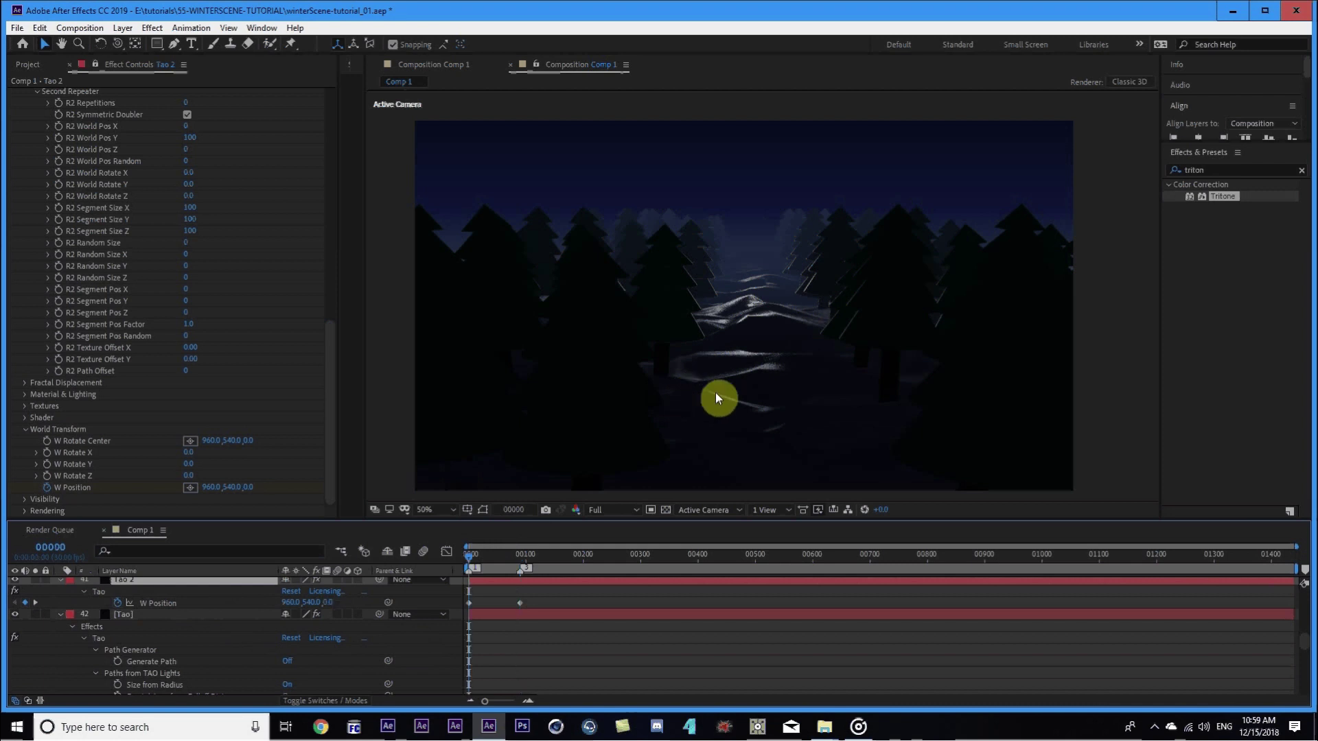
key("3")
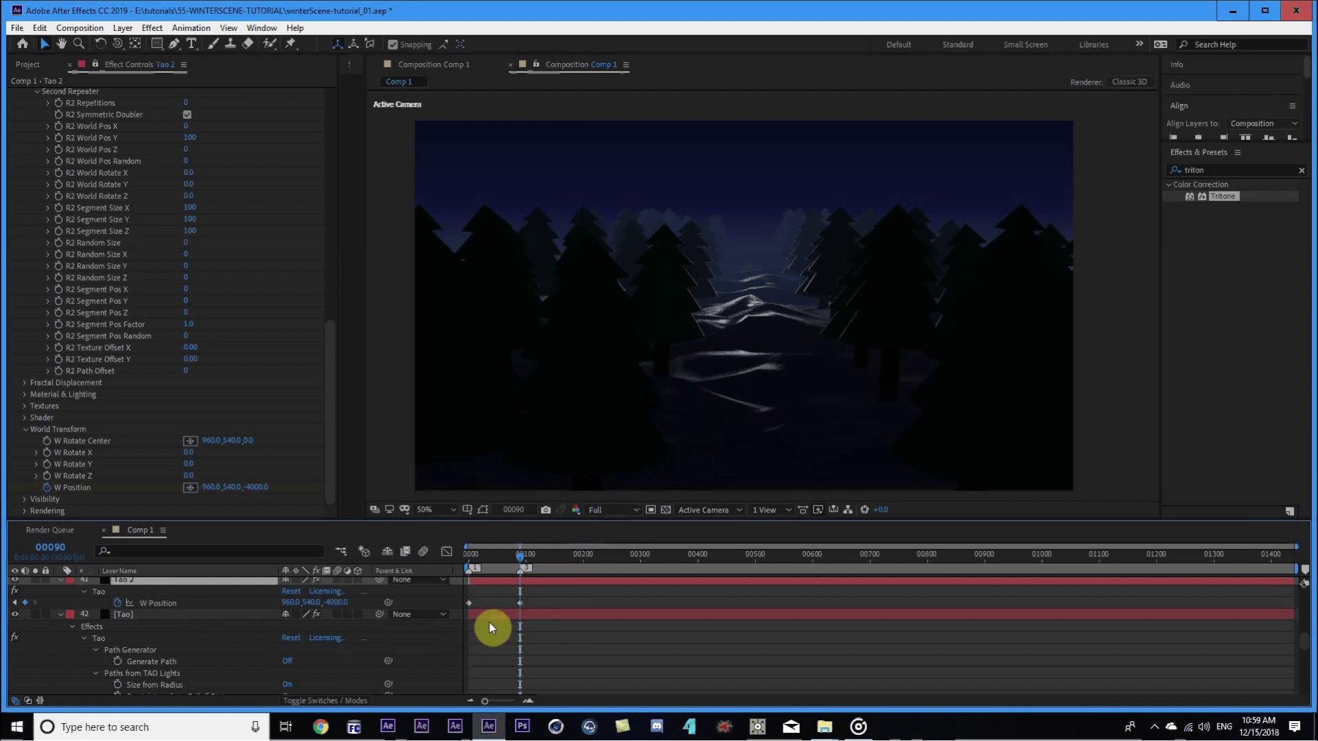
Set the Z offset in the lower Tao layer's W Position expression to +6000.
key("ctrl+v")
left_click(505, 659)
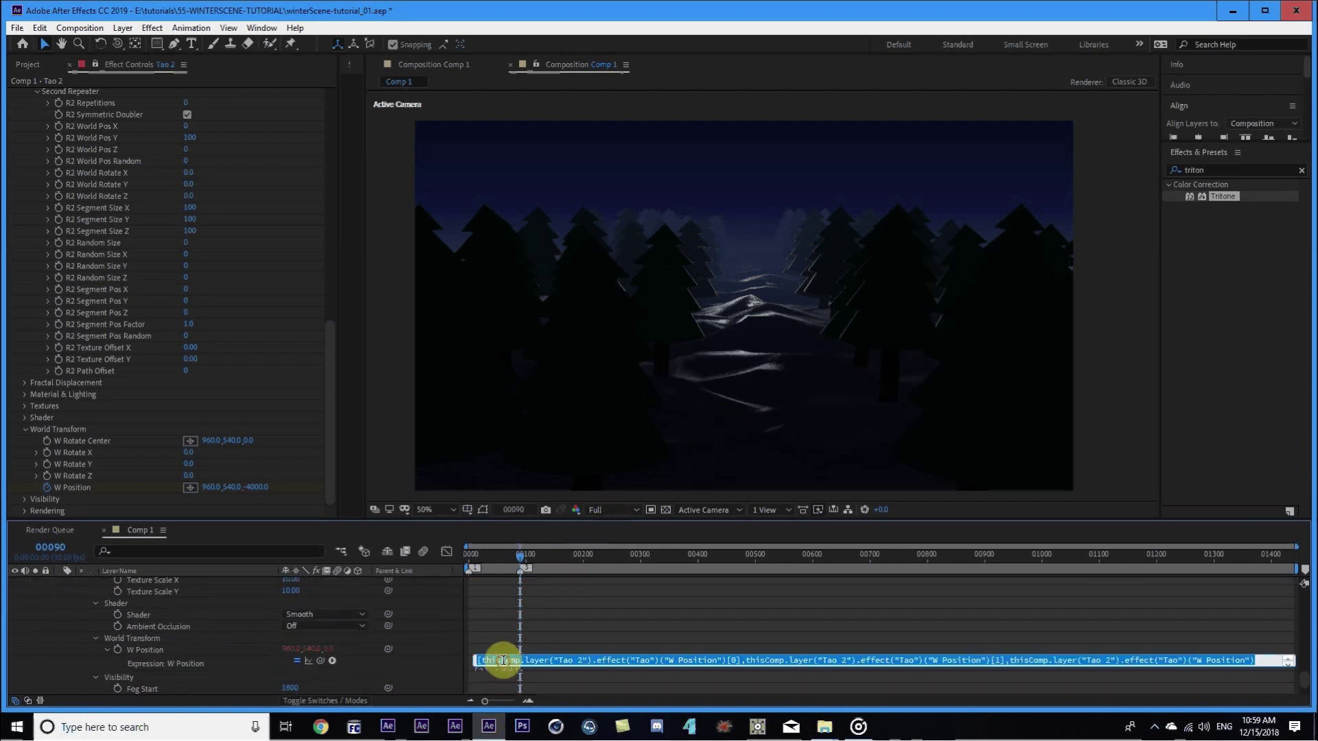
key("End")
key("Left")
type("+4000")
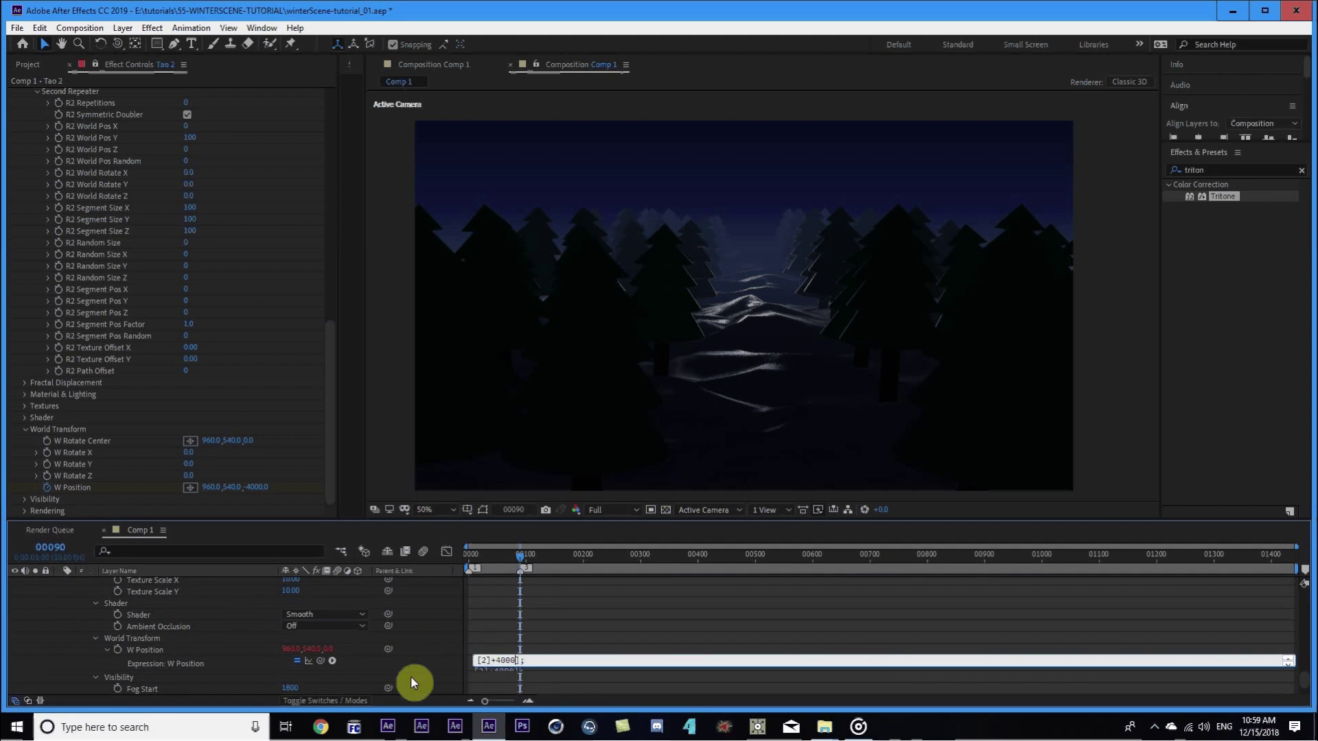
key("Left")
key("Left")
key("Left")
key("BackSpace")
type("6")
left_click(439, 628)
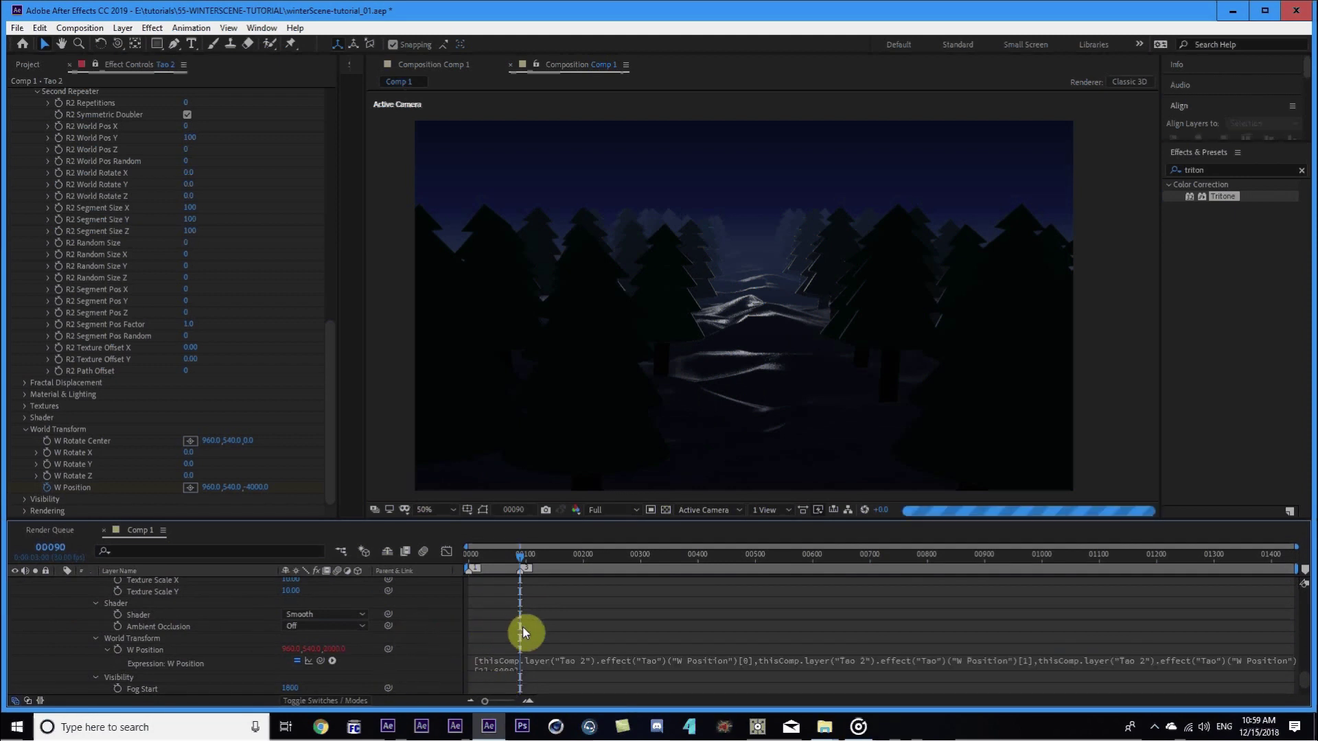
Set Tao 2's W Position Z value to -6000 at frame 90 and return to the first frame.
scroll(522, 627, "up", 5)
scroll(521, 628, "up", 5)
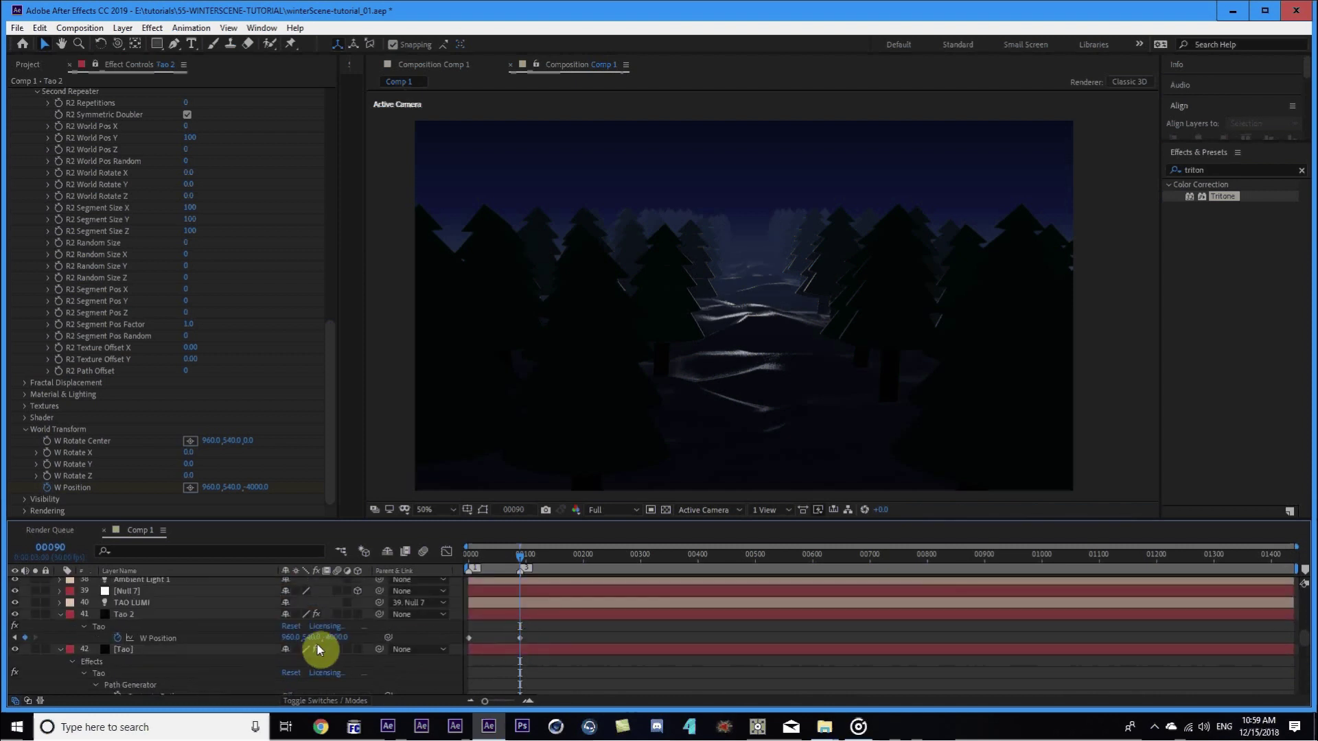
left_click(335, 637)
key("Return")
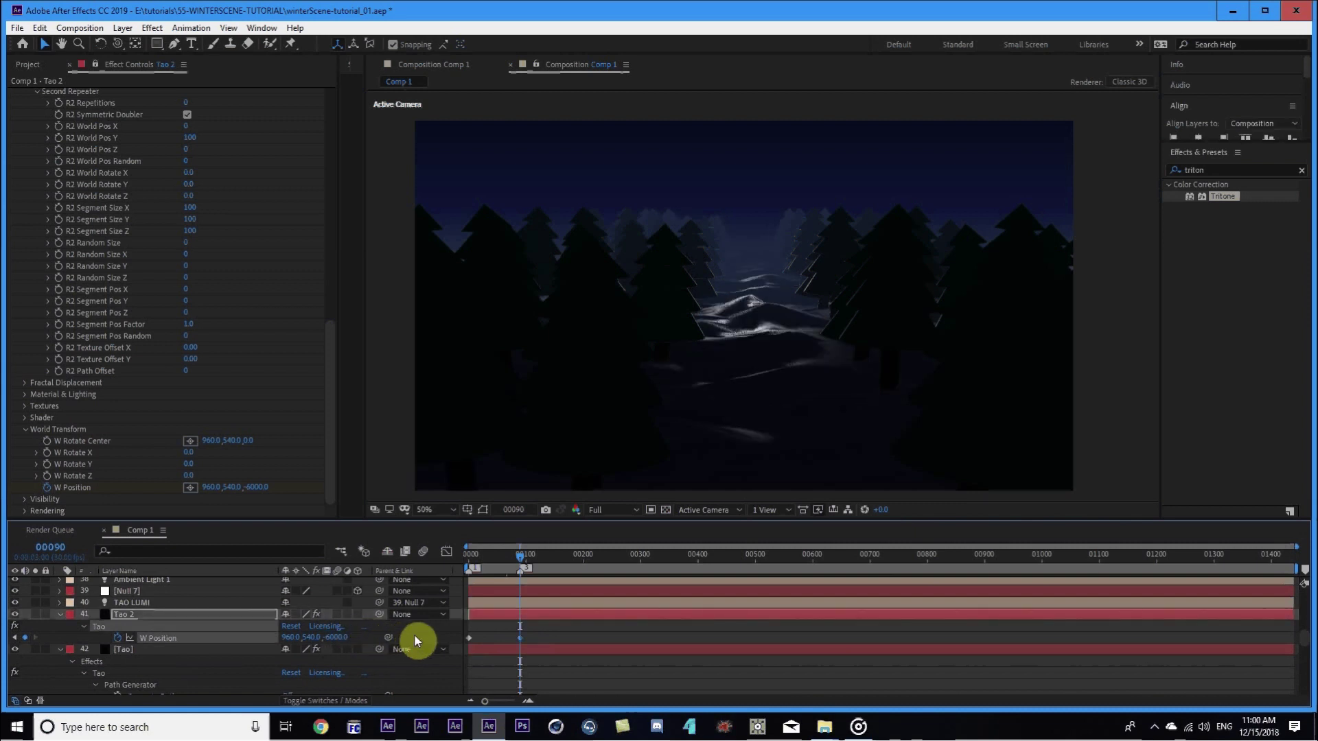
key("Home")
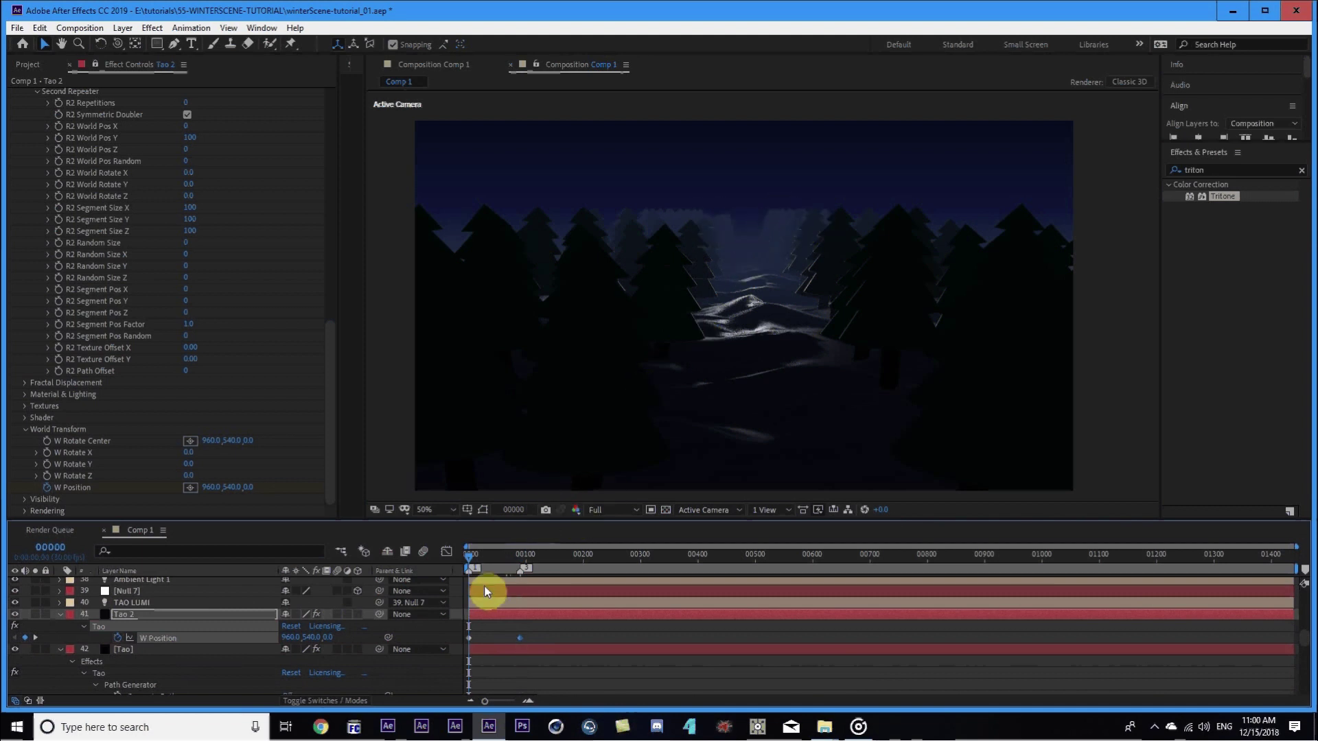
Check the scene at frame 90, return to the first frame, and duplicate the lower Tao layer.
key("k")
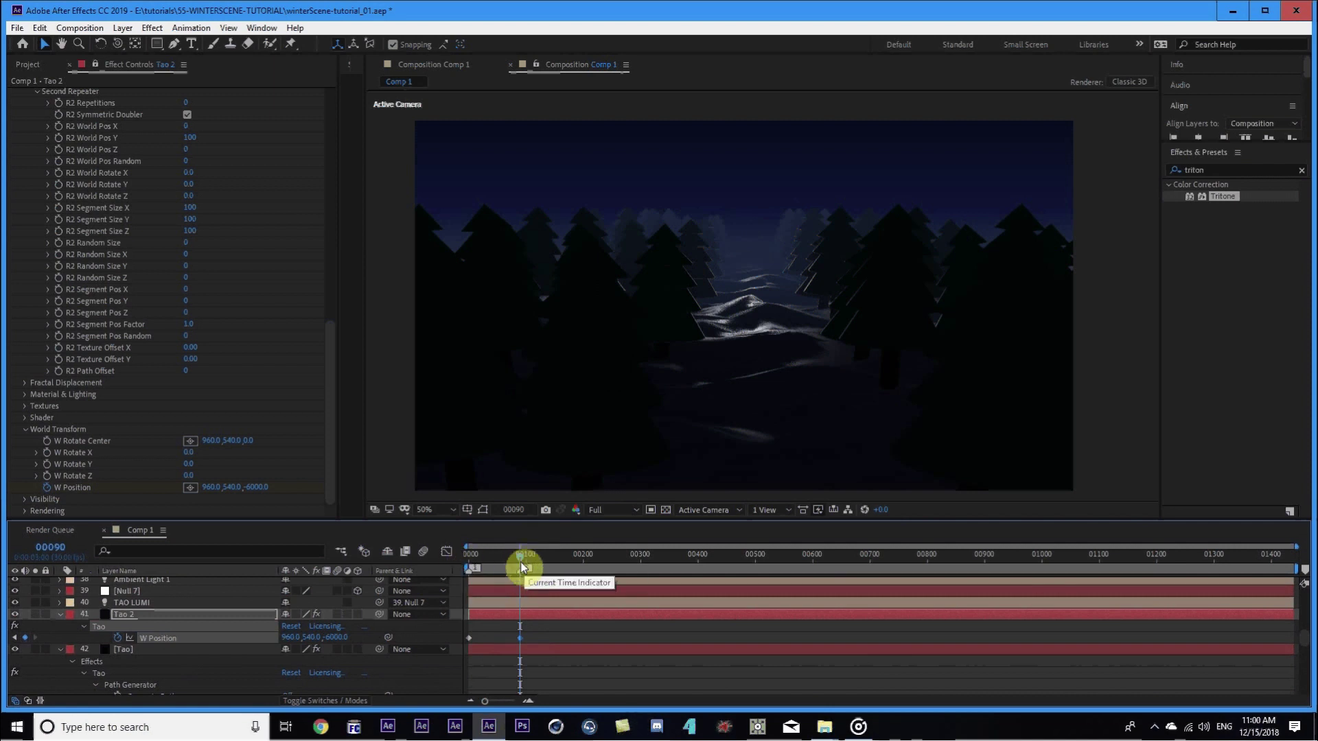
left_click_drag(518, 561, 471, 559)
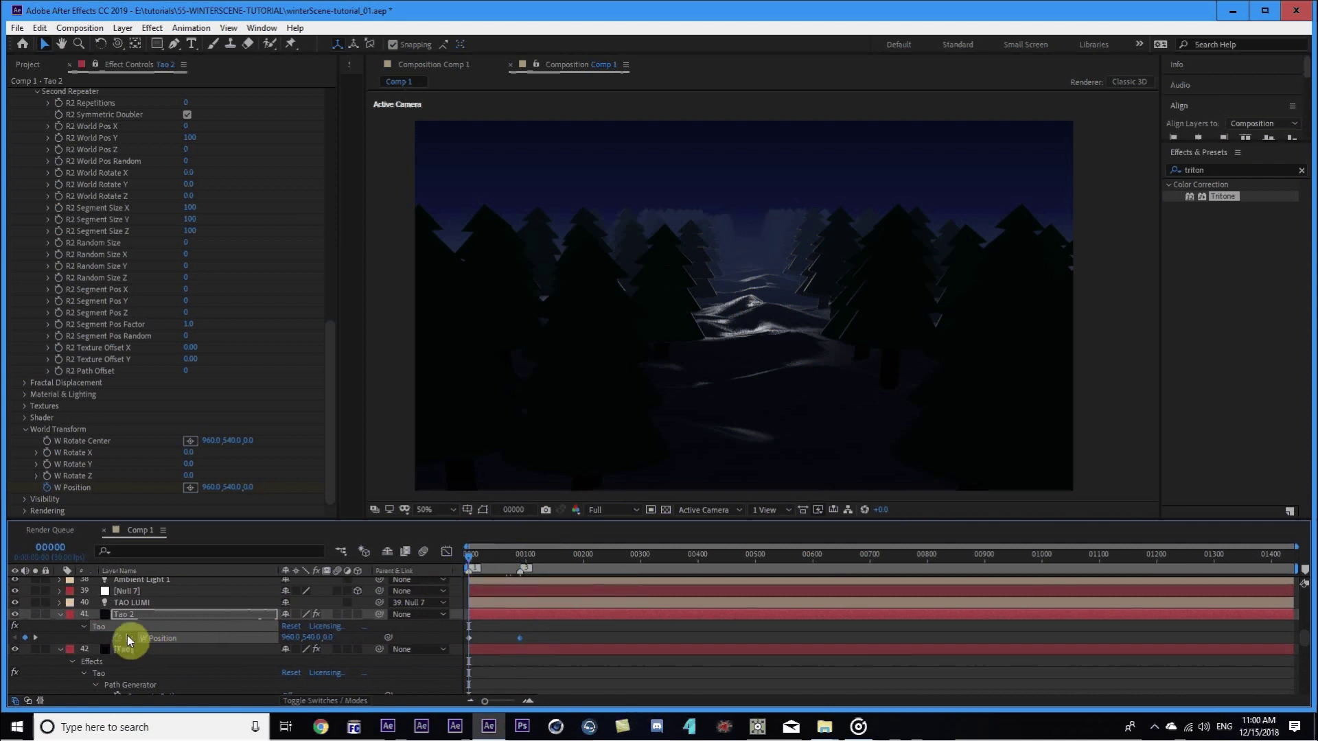
left_click(59, 614)
left_click(59, 612)
left_click(182, 645)
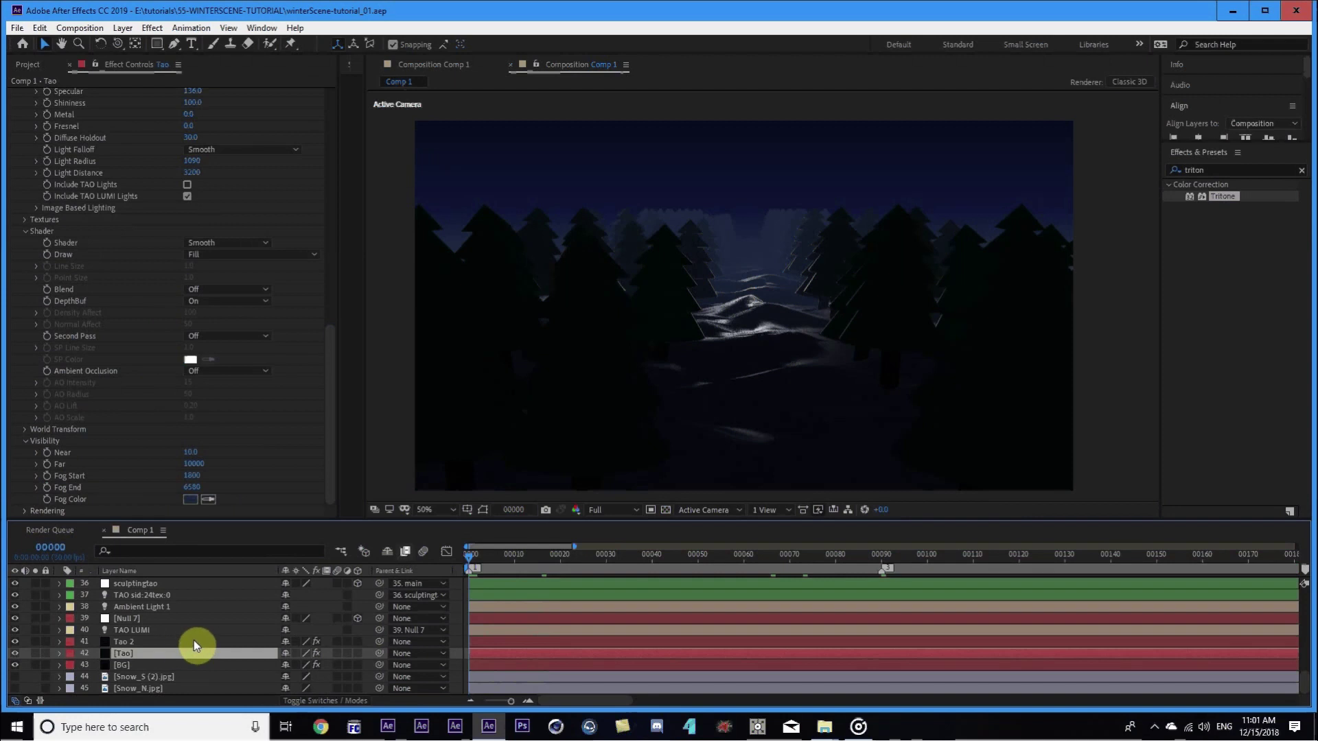
key("ctrl+d")
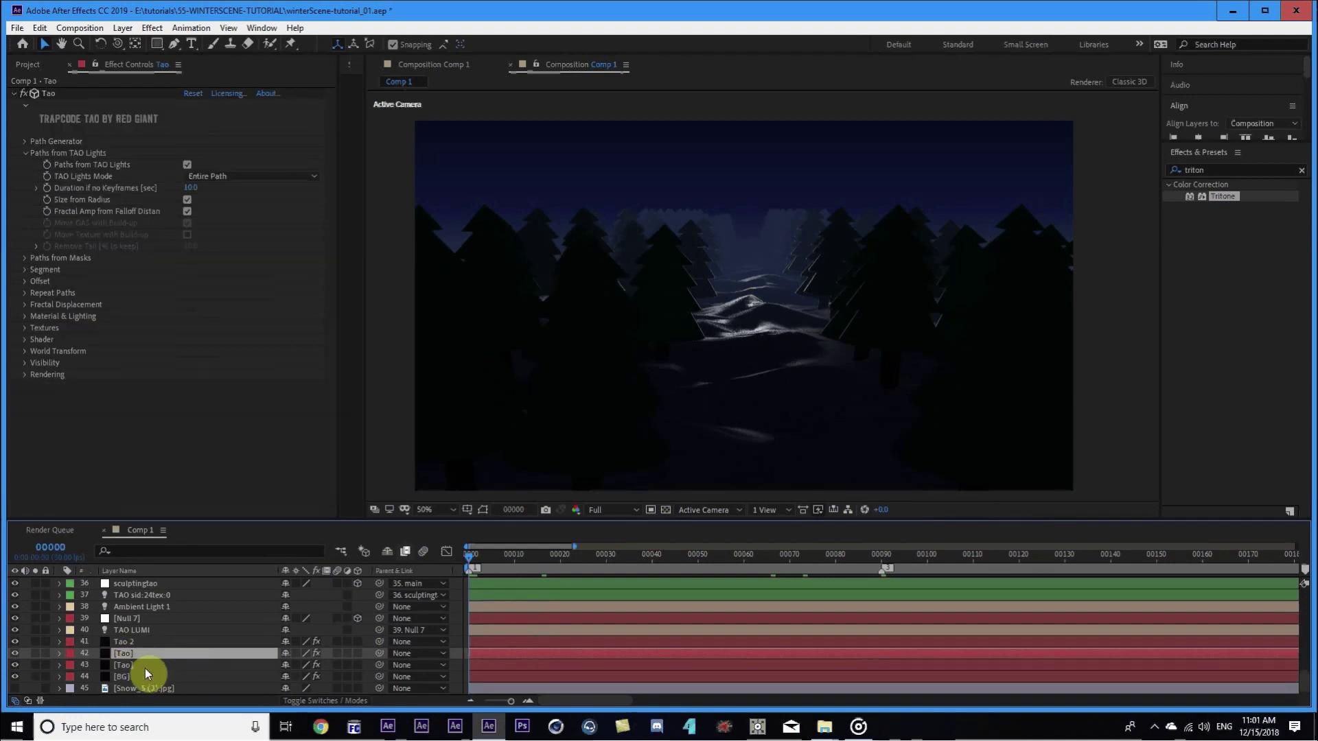
Change the Z offset in the bottom Tao copy's W Position expression to +6000*2.
left_click(129, 665)
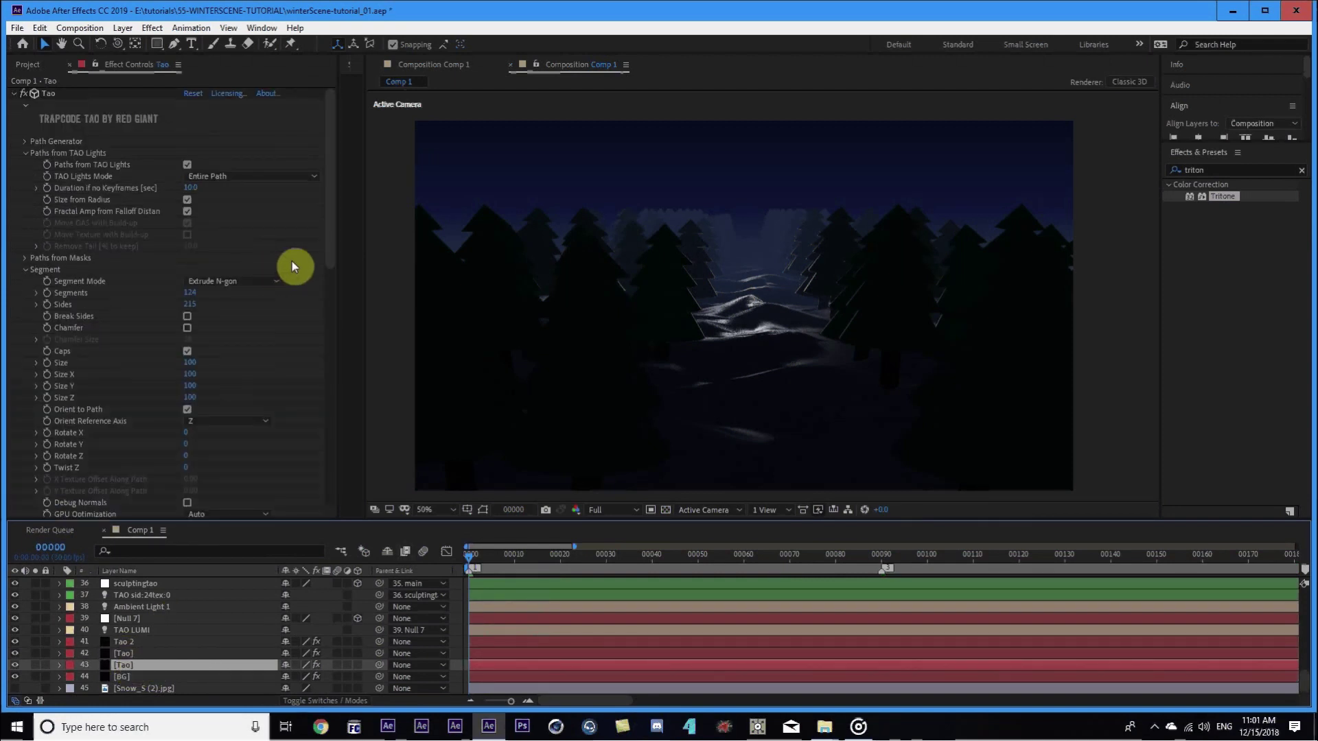
key("u")
key("u")
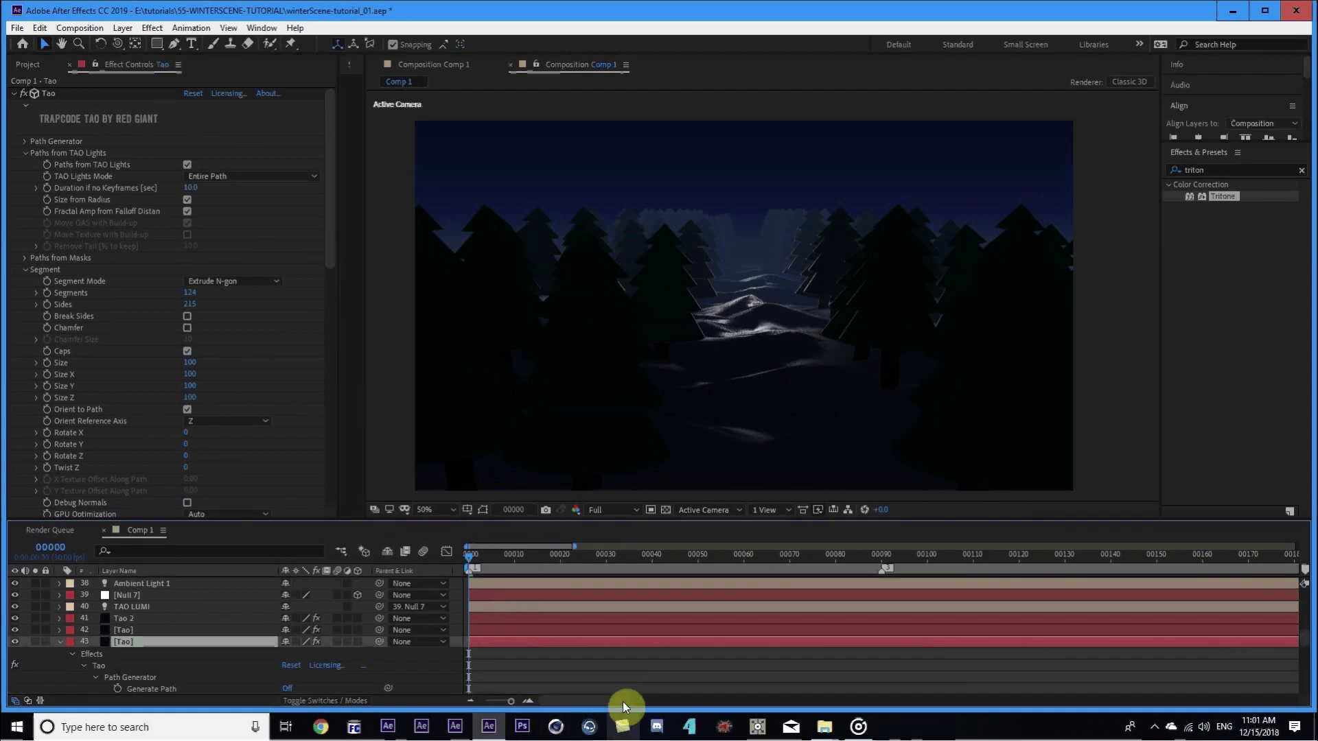
scroll(586, 645, "down", 5)
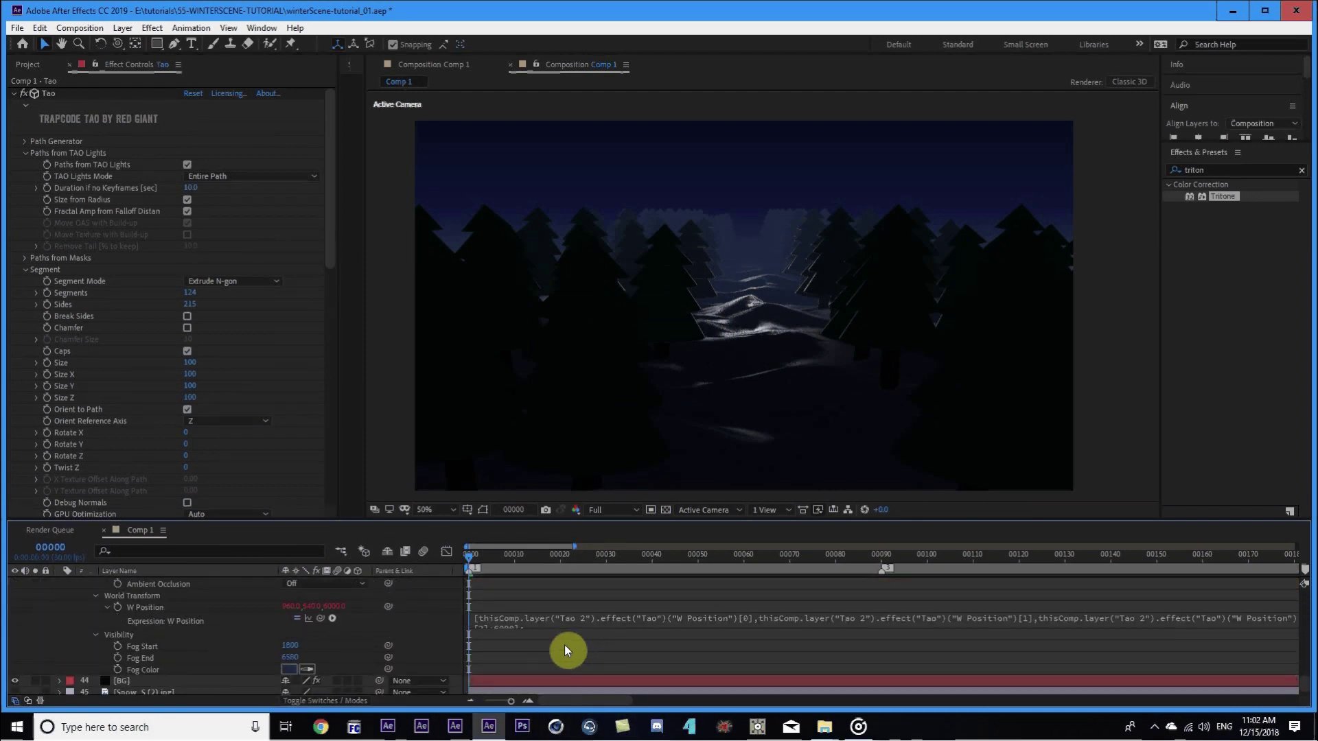
left_click(487, 618)
key("End")
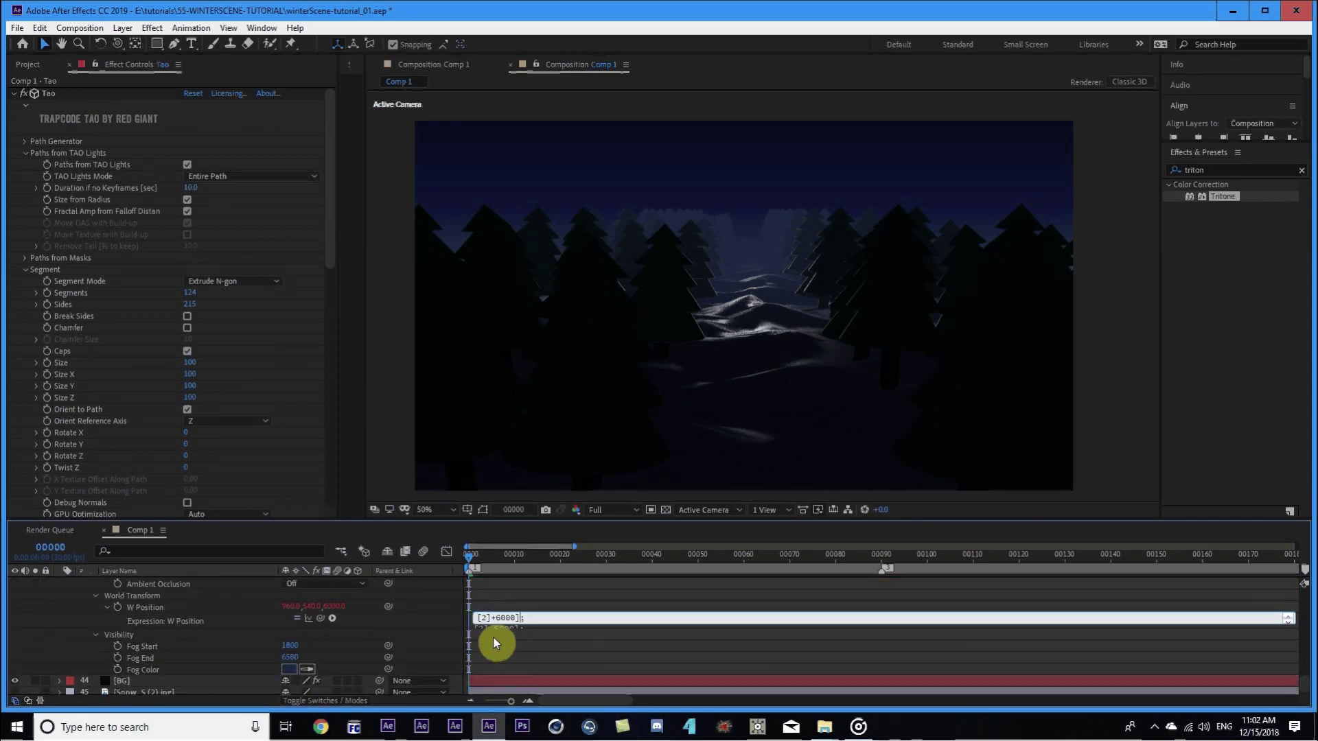
key("Left")
key("Left")
type("*2")
left_click(443, 609)
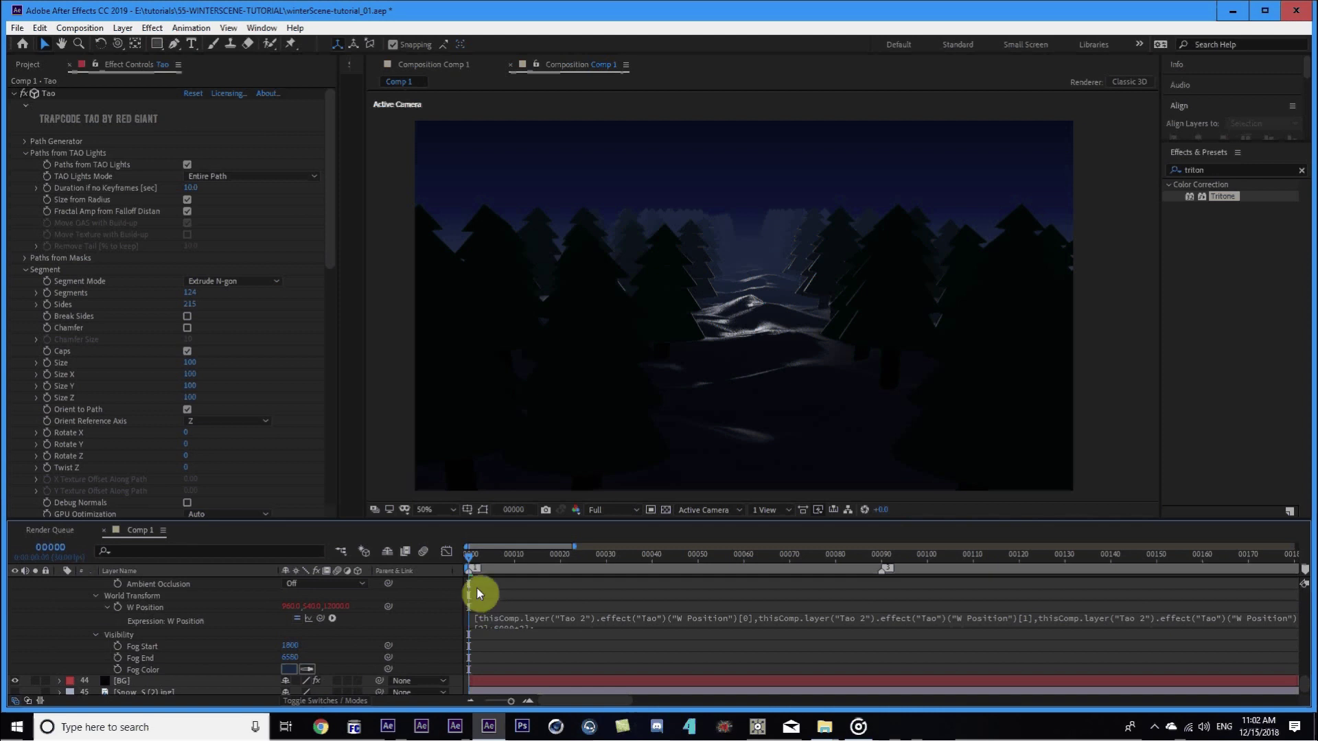
Jump between composition markers 1 and 3 to compare the loop's start and end with the extra Tao copy.
key("3")
key("1")
key("3")
scroll(127, 640, "up", 8)
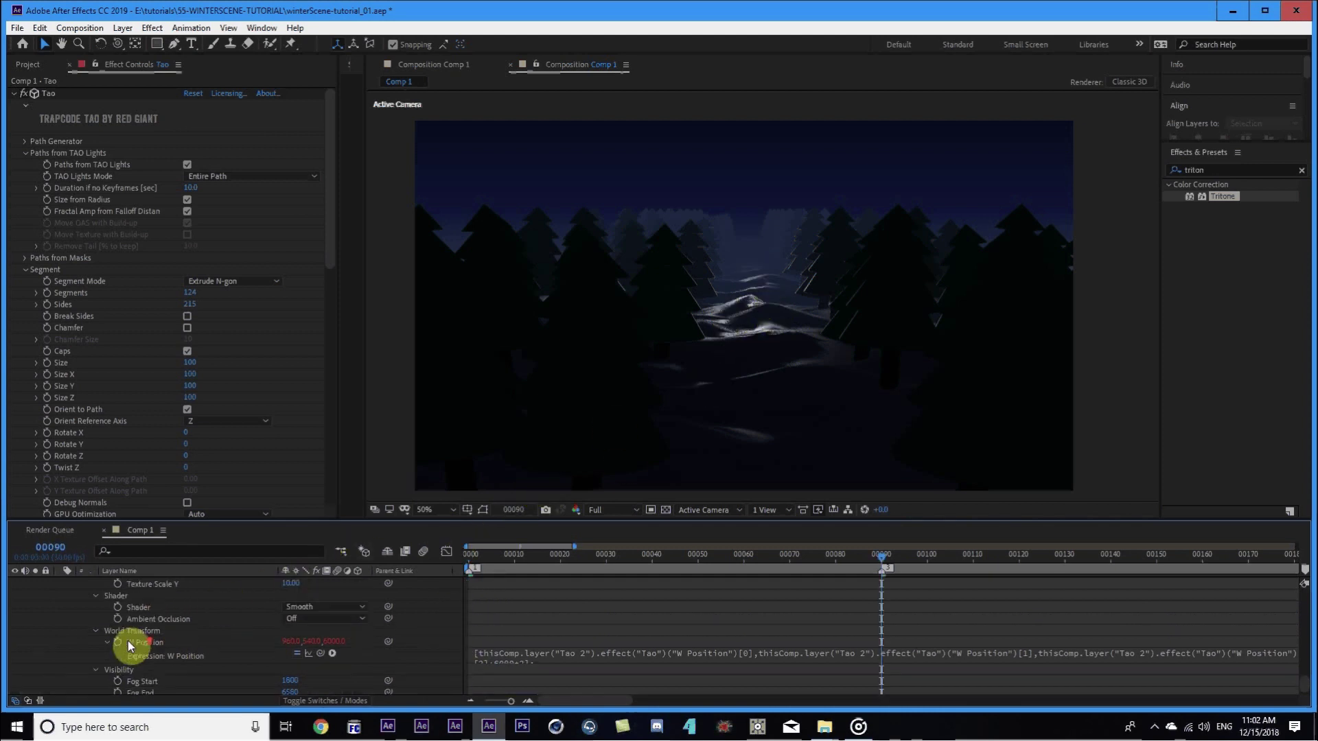
key("u")
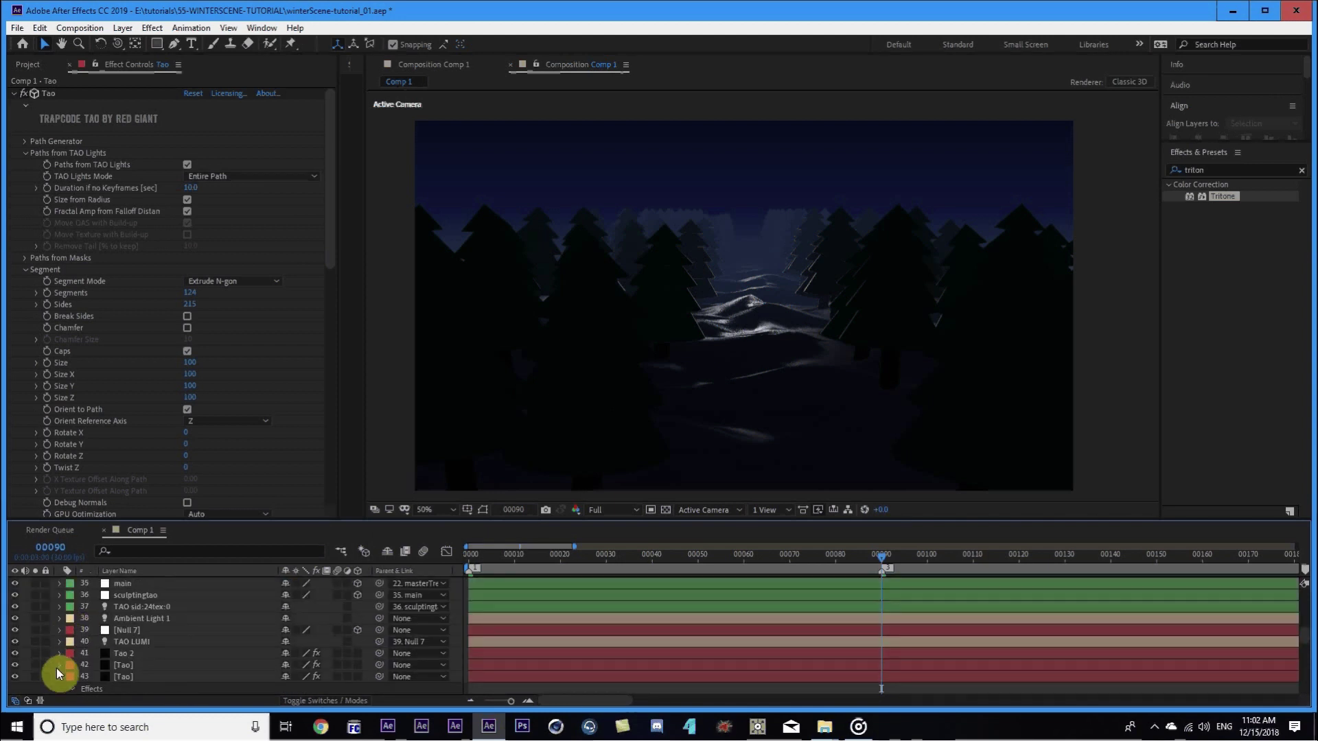
key("1")
key("3")
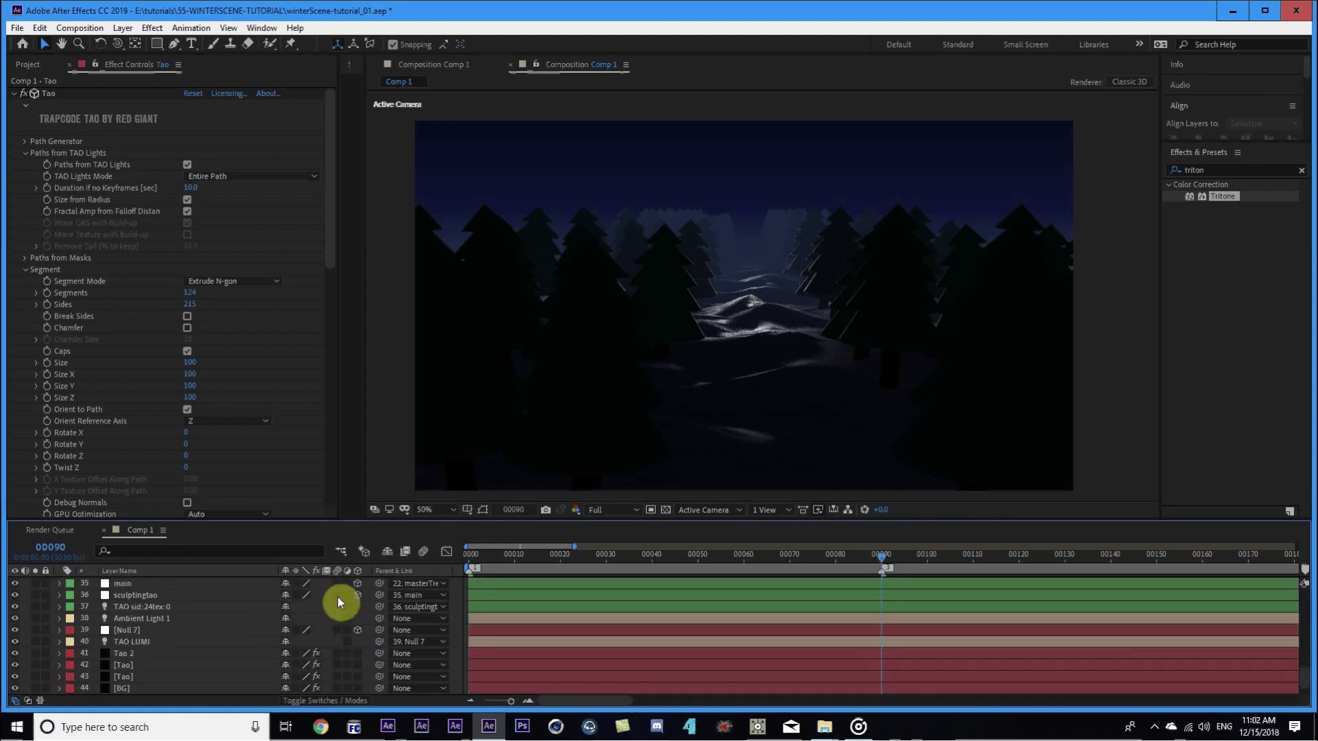
End the work area at frame 89 and preview the loop.
key("Page_Up")
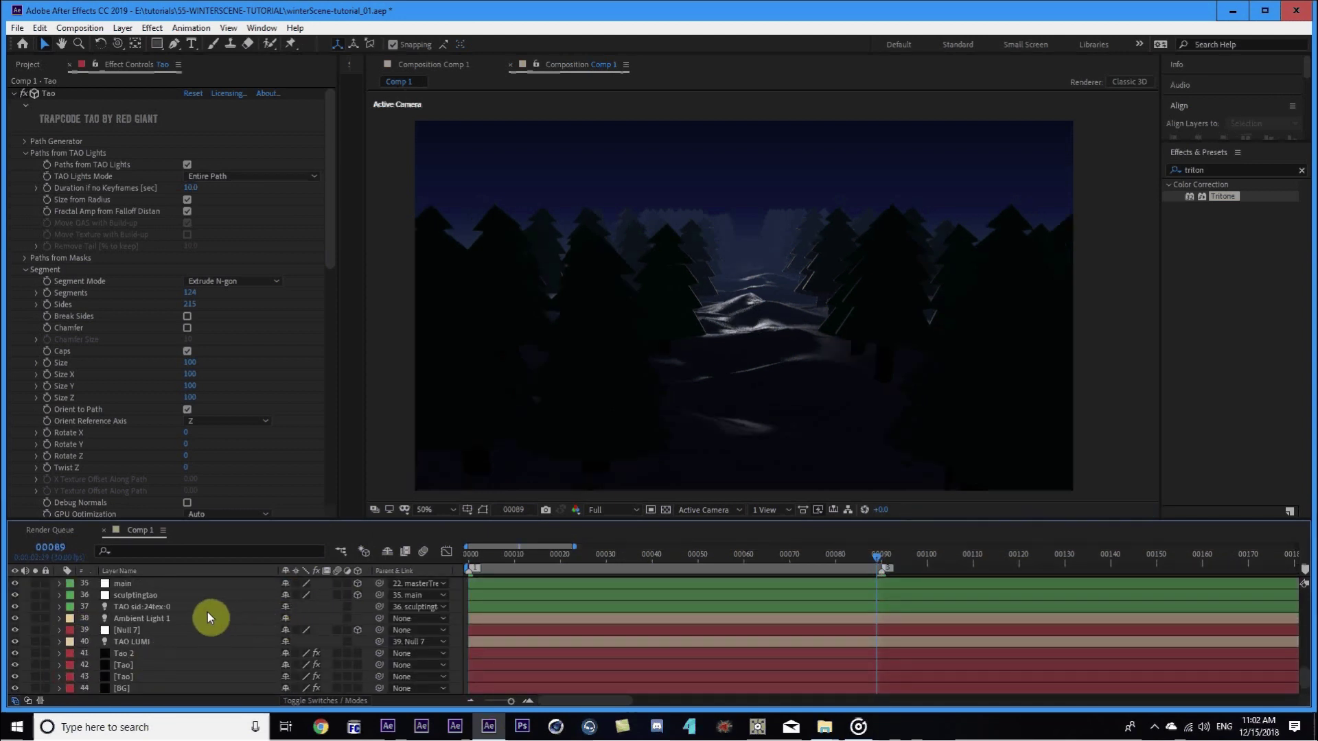
left_click(135, 631)
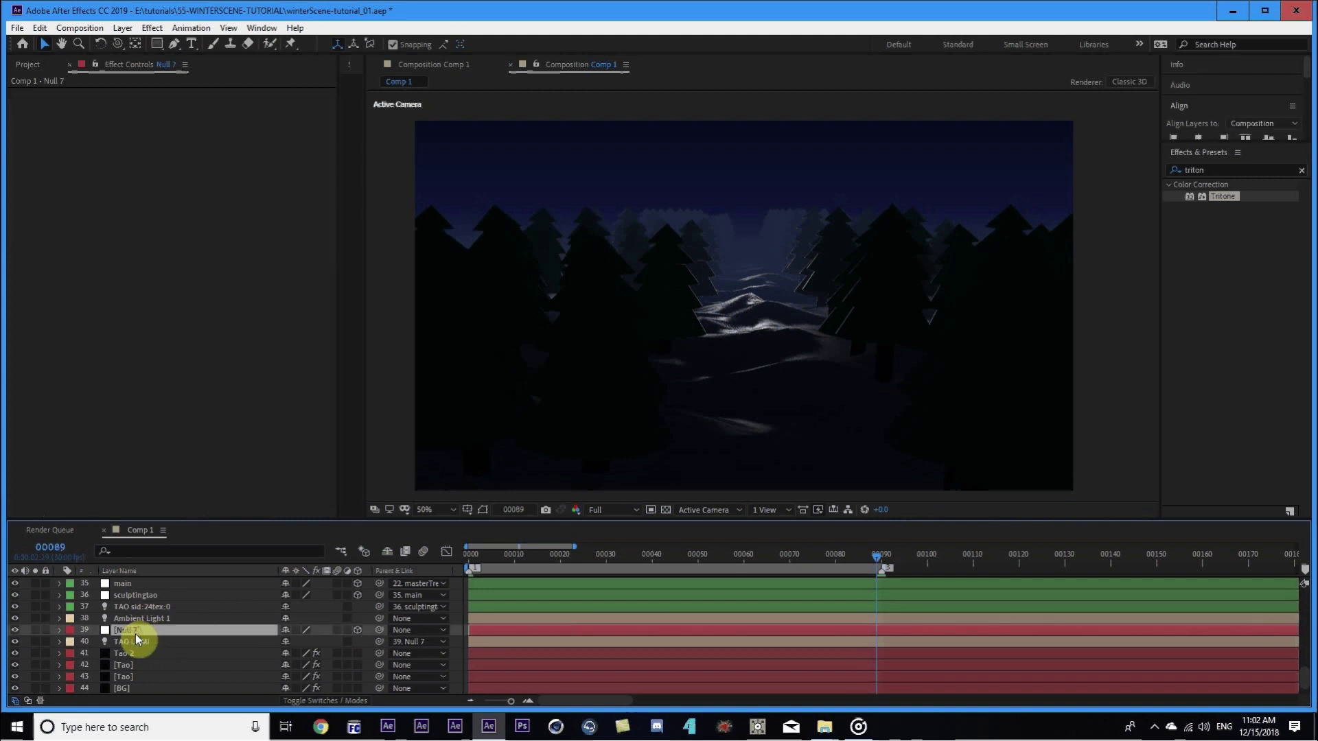
key("space")
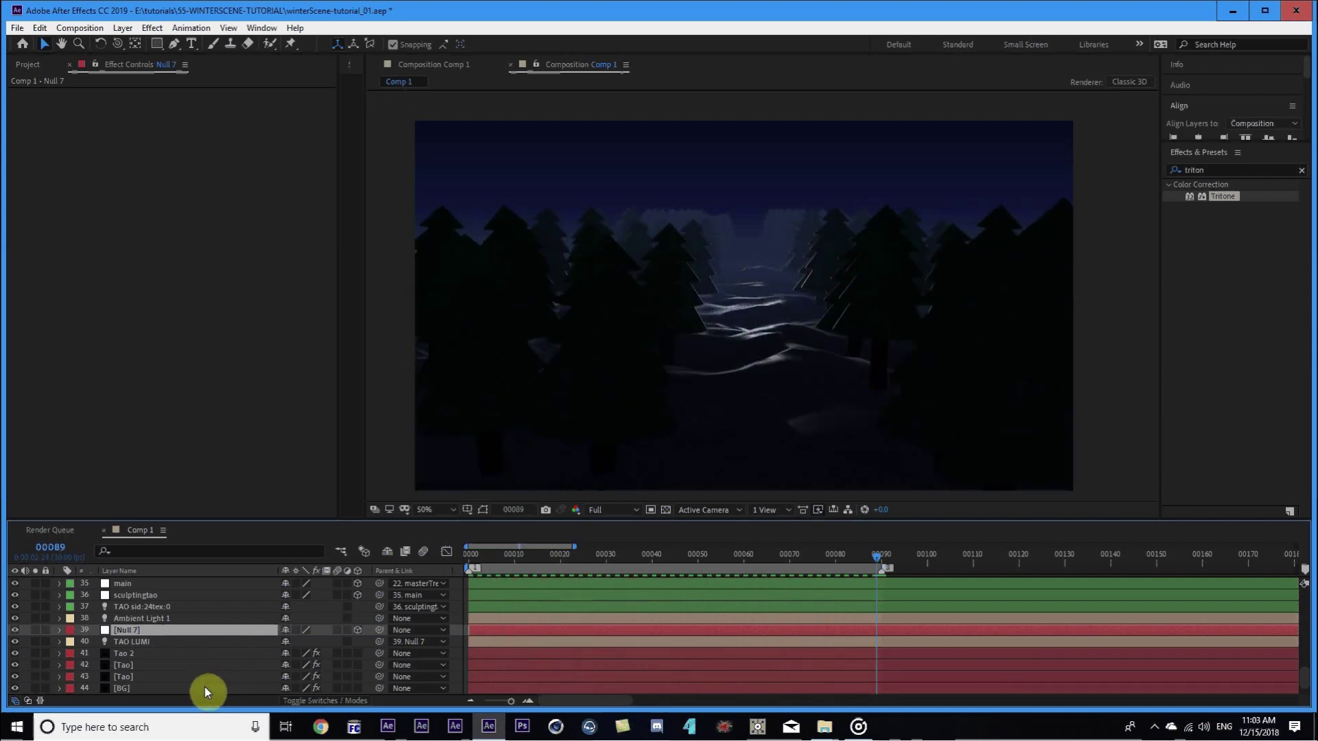
Return to the first frame, show Tao 2's Visibility settings, and lock its effect controls in view.
left_click(471, 554)
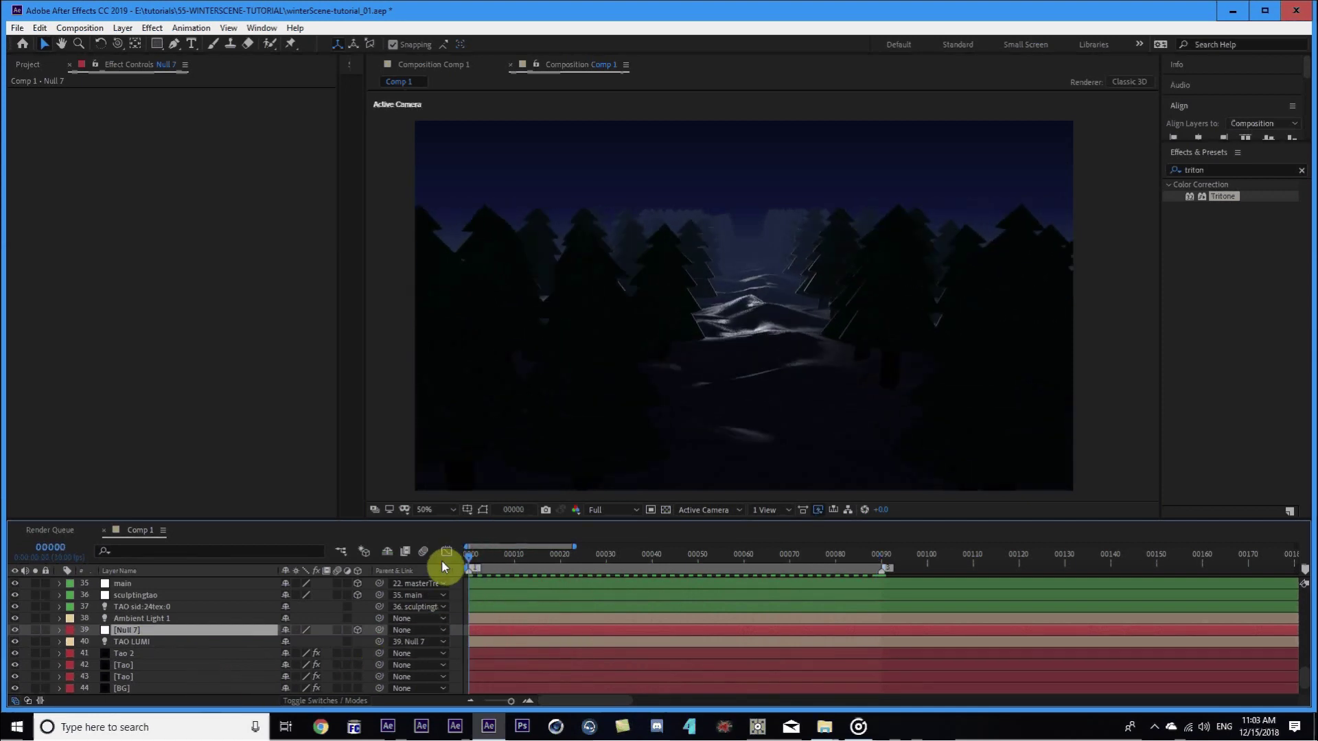
scroll(145, 640, "down", 1)
left_click(136, 626)
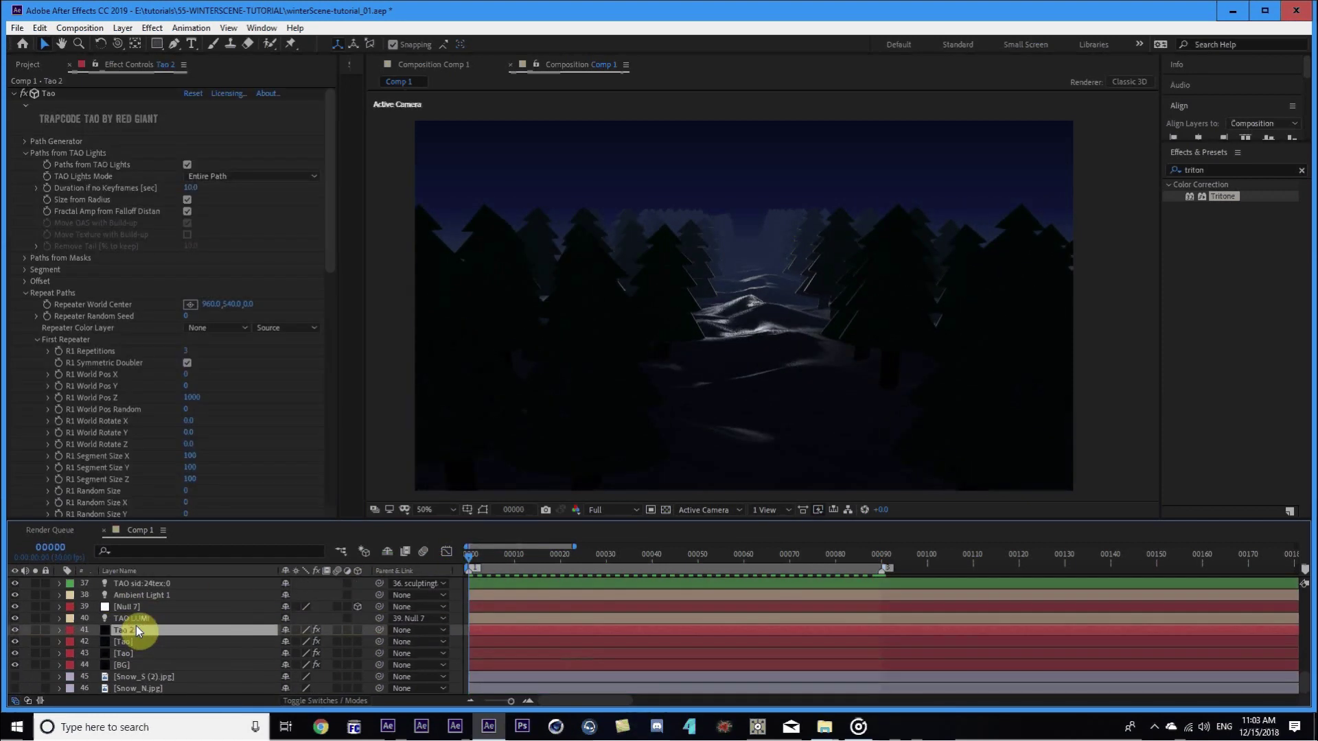
left_click(25, 293)
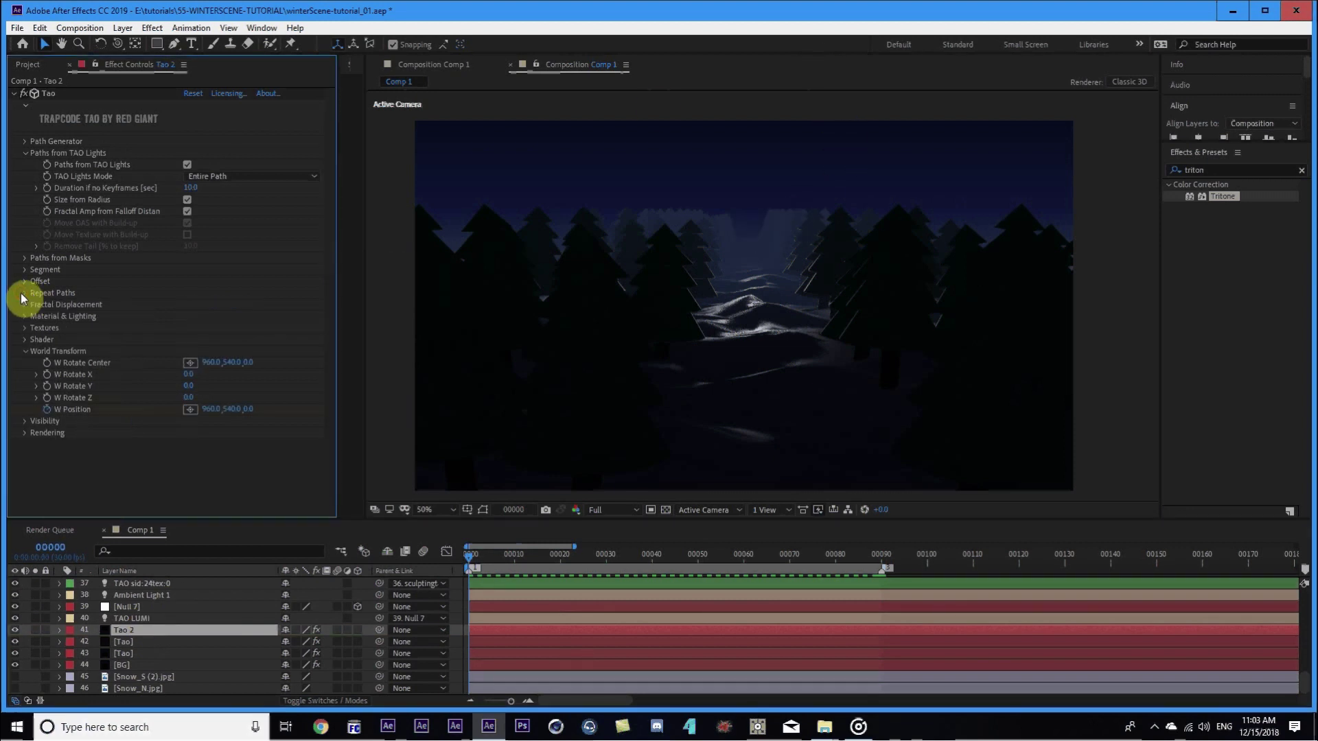
left_click(26, 350)
left_click(123, 642)
key("t")
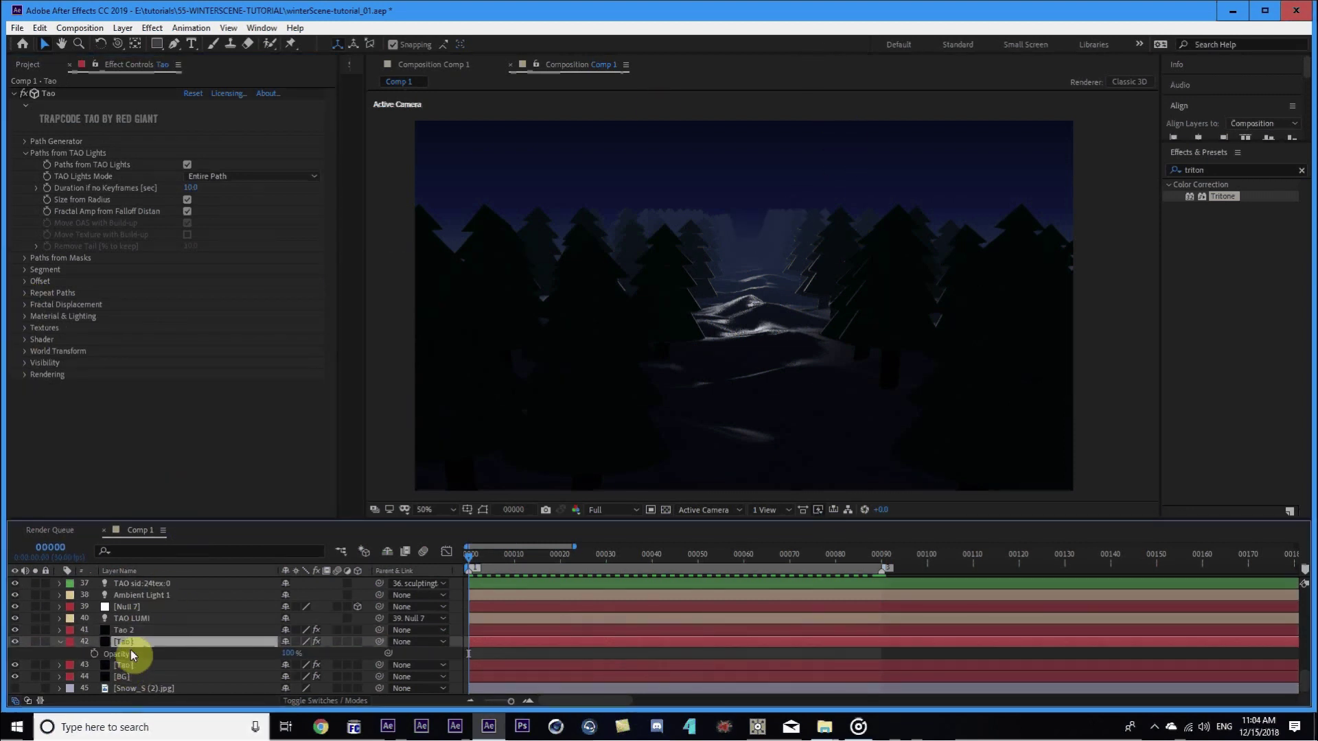
left_click(101, 629)
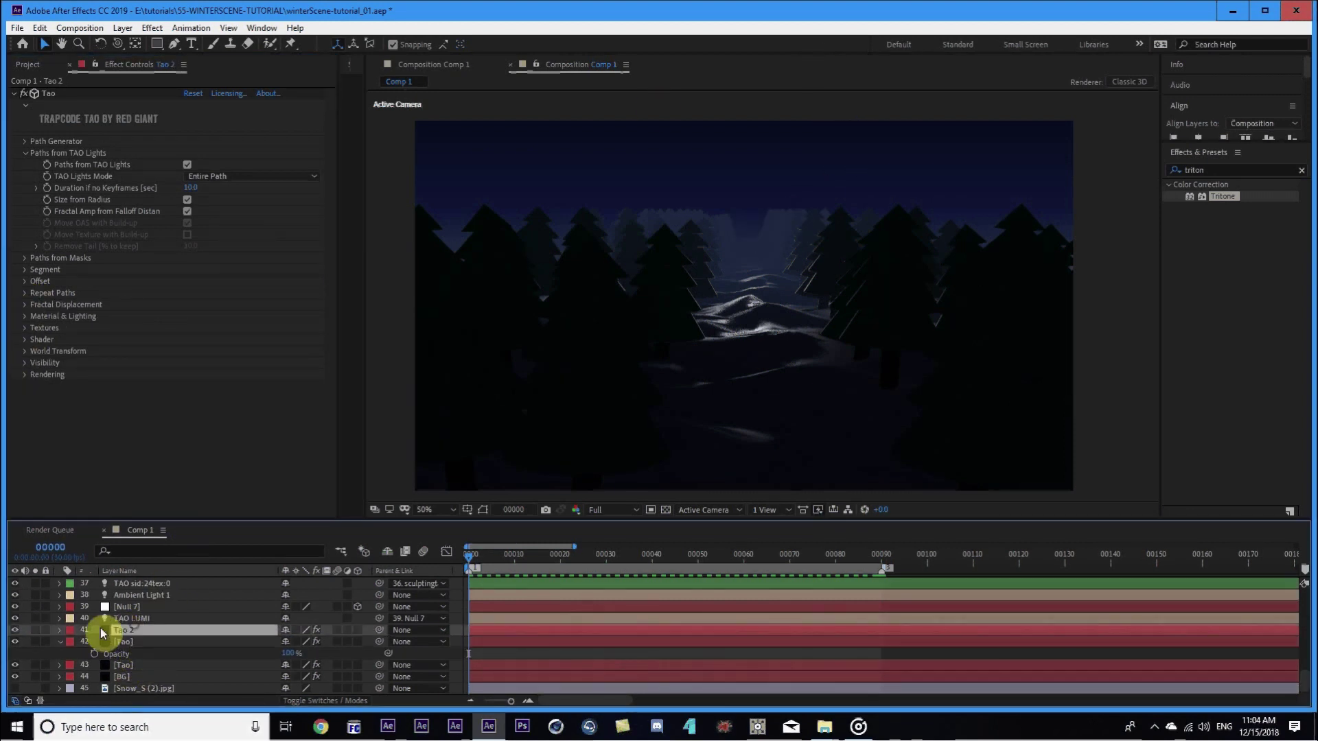
left_click(59, 641)
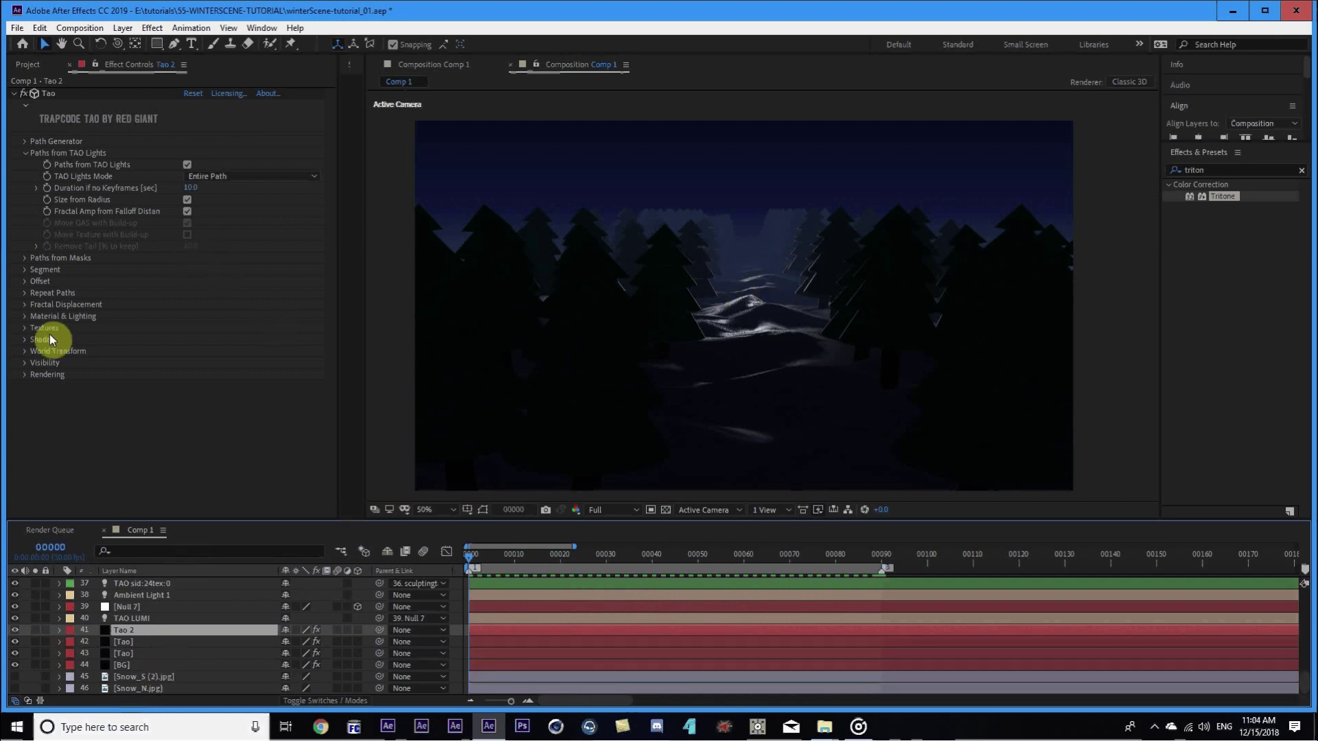
left_click(24, 362)
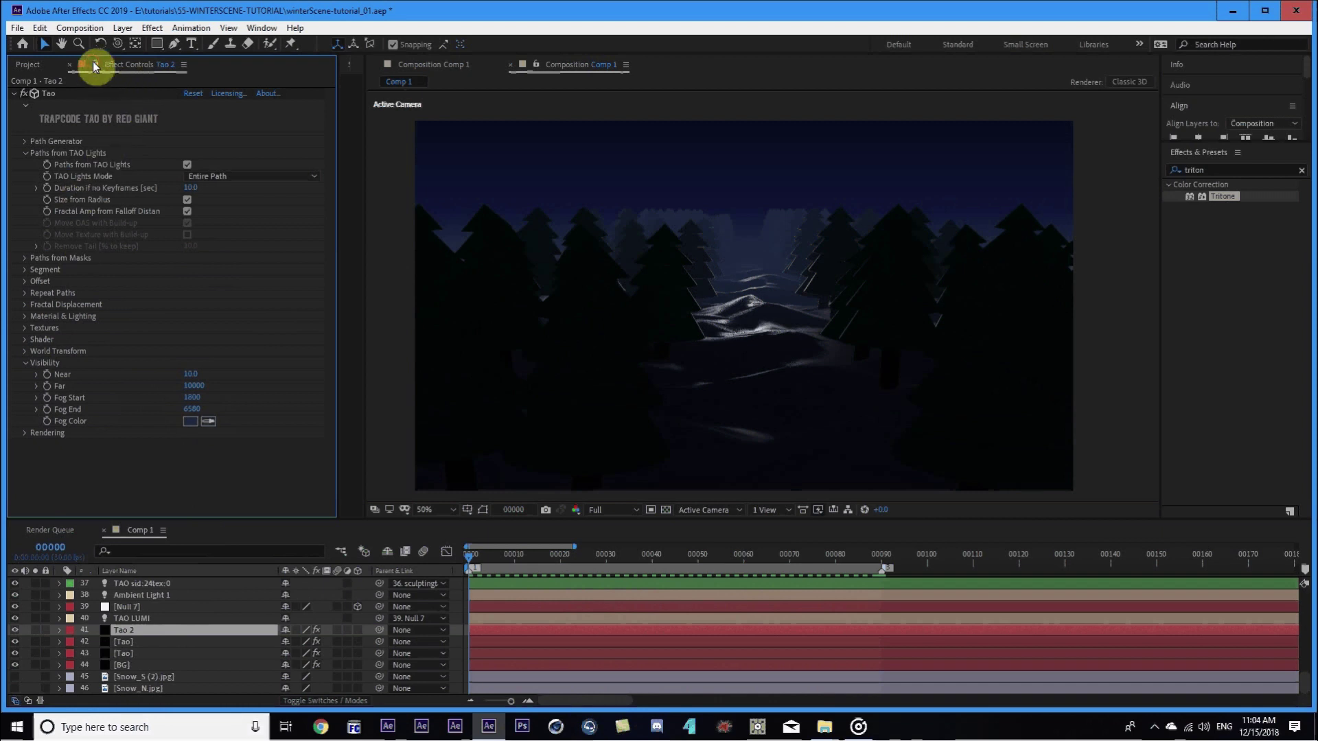
Link the middle Tao layer's Fog Start and Fog End to Tao 2's corresponding Visibility values with expressions.
left_click(141, 643)
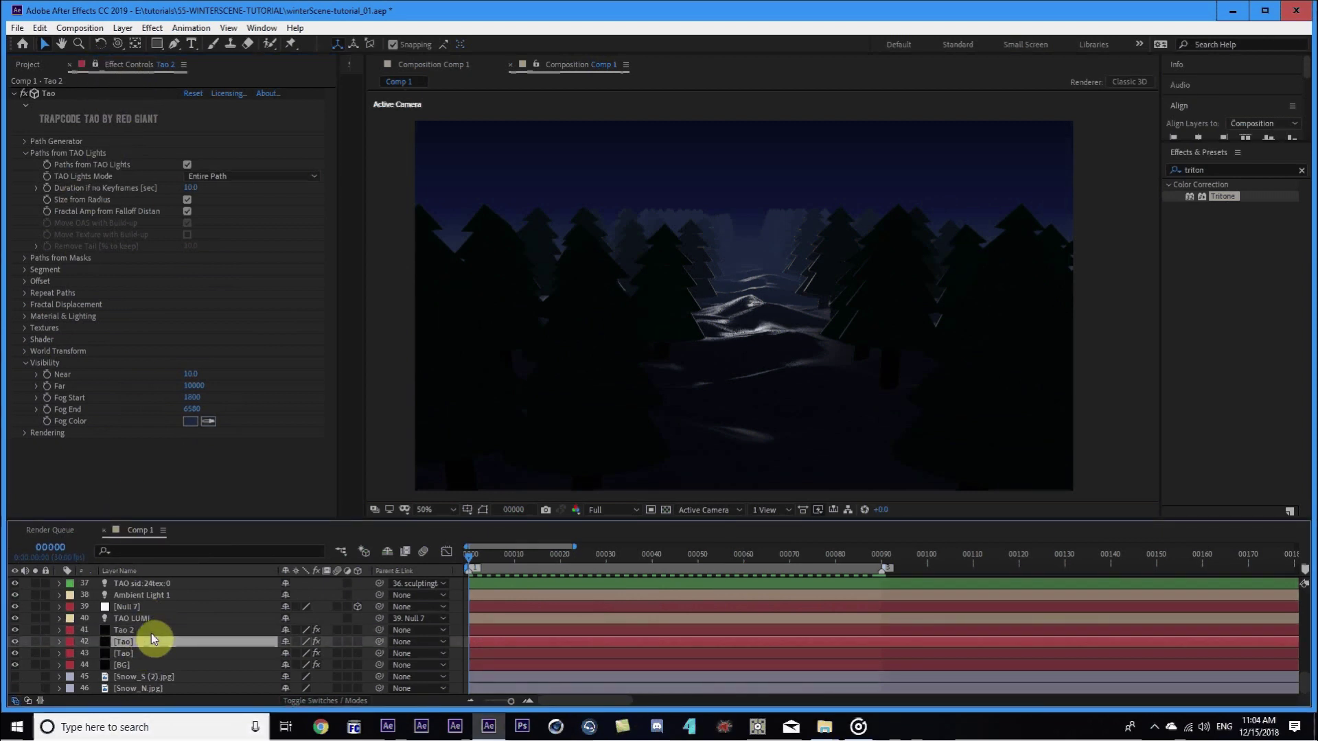
key("e")
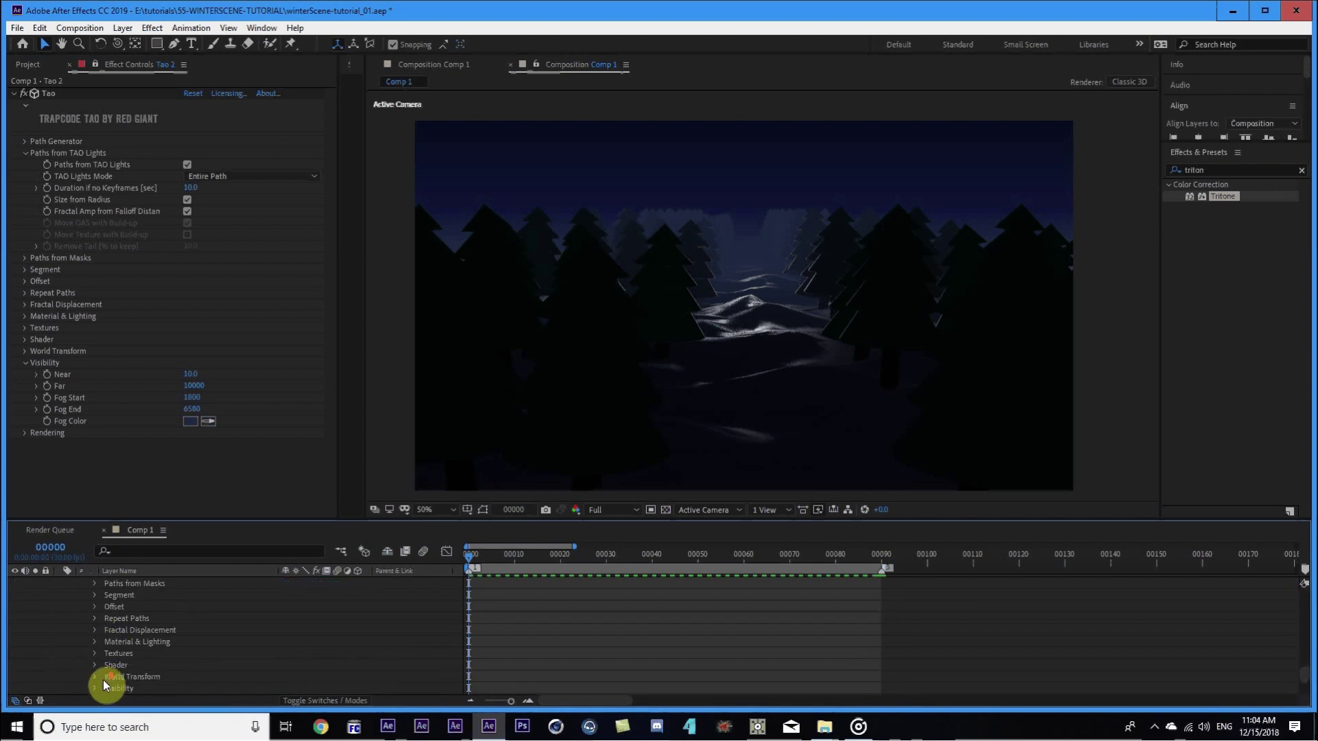
left_click(96, 686)
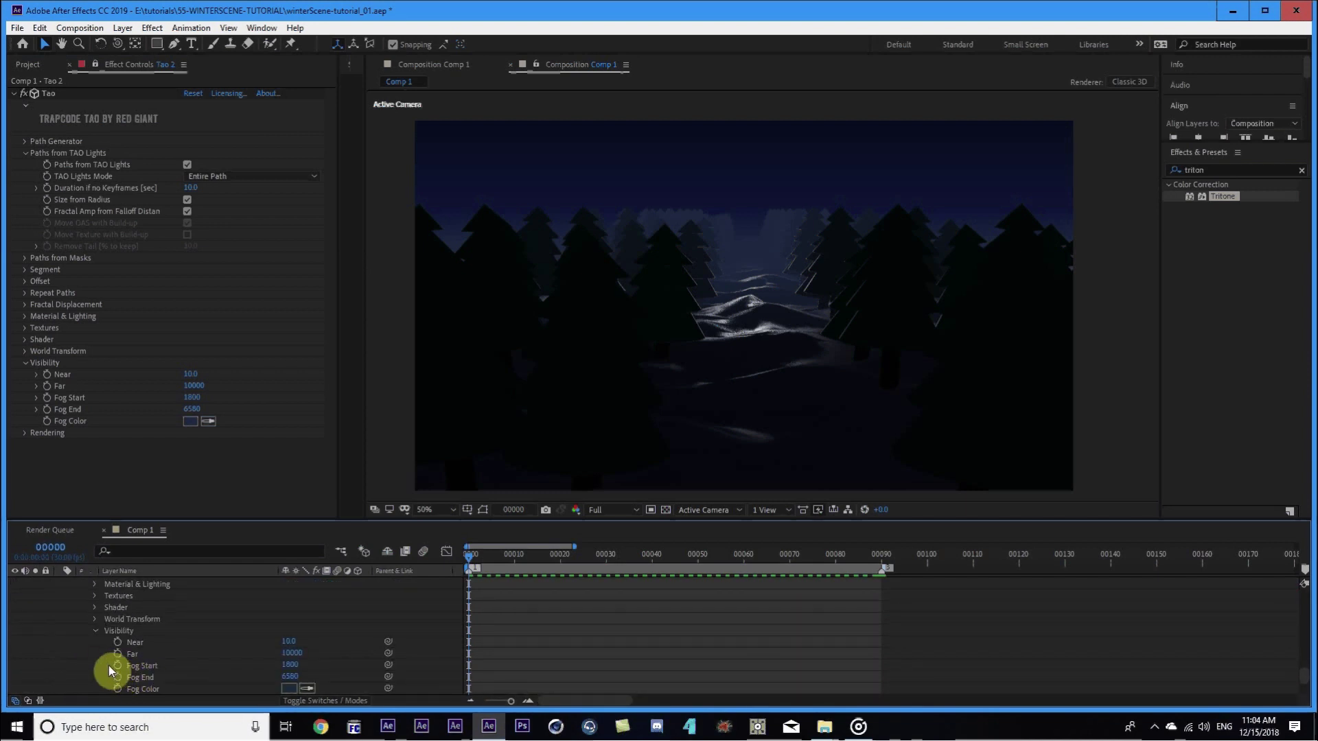
left_click(117, 665, "alt")
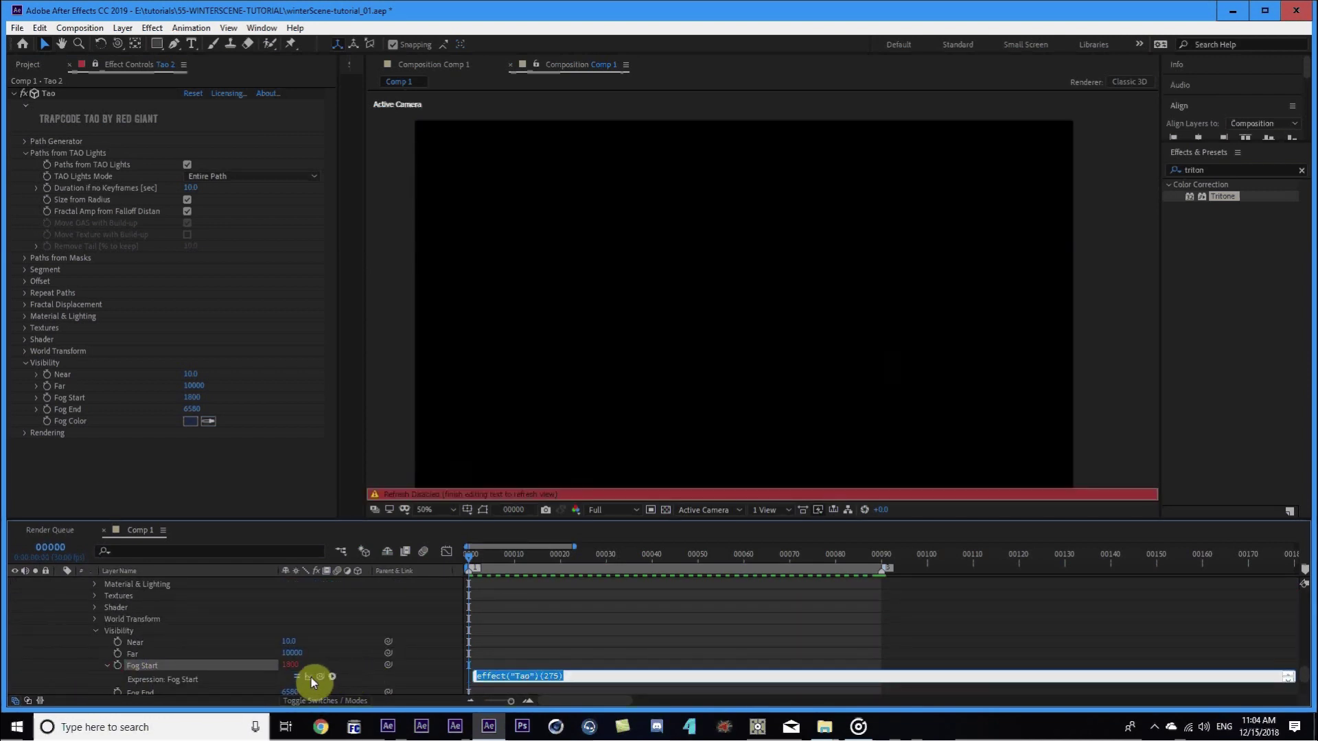
left_click_drag(320, 676, 72, 398)
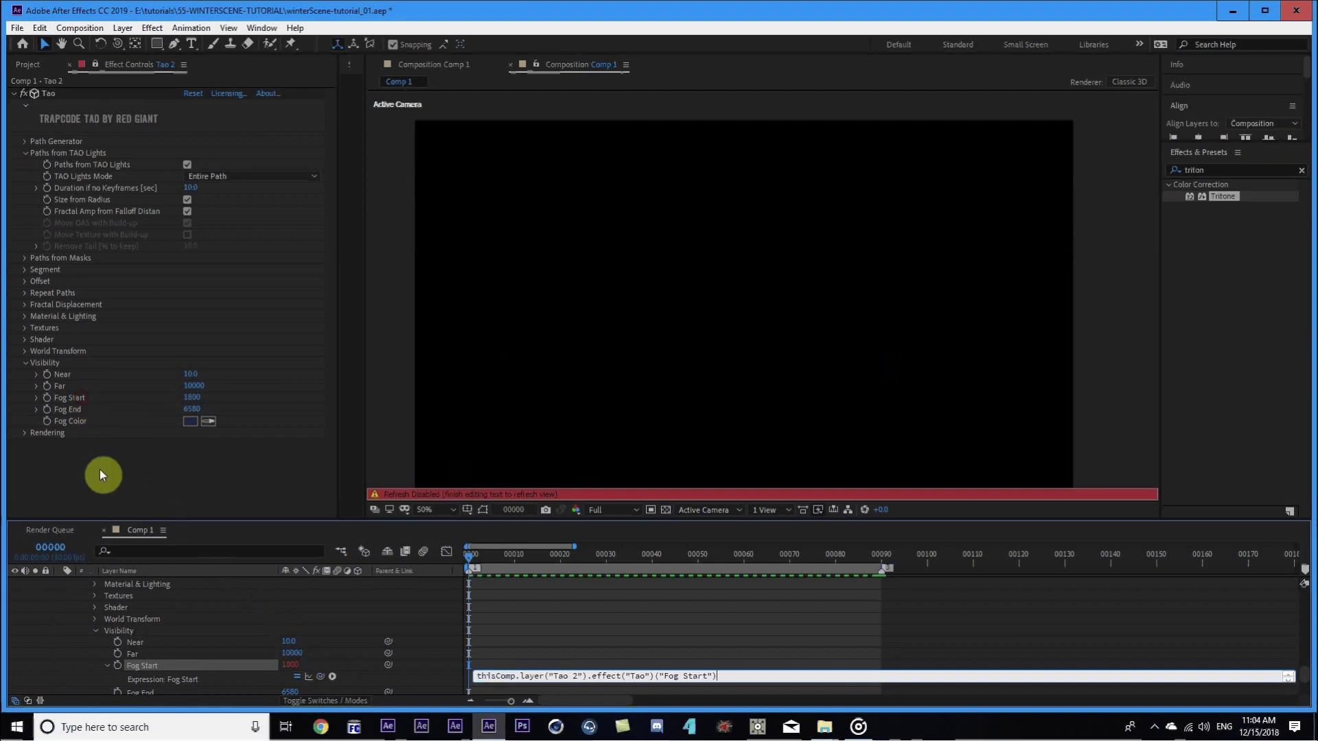
left_click(115, 690, "alt")
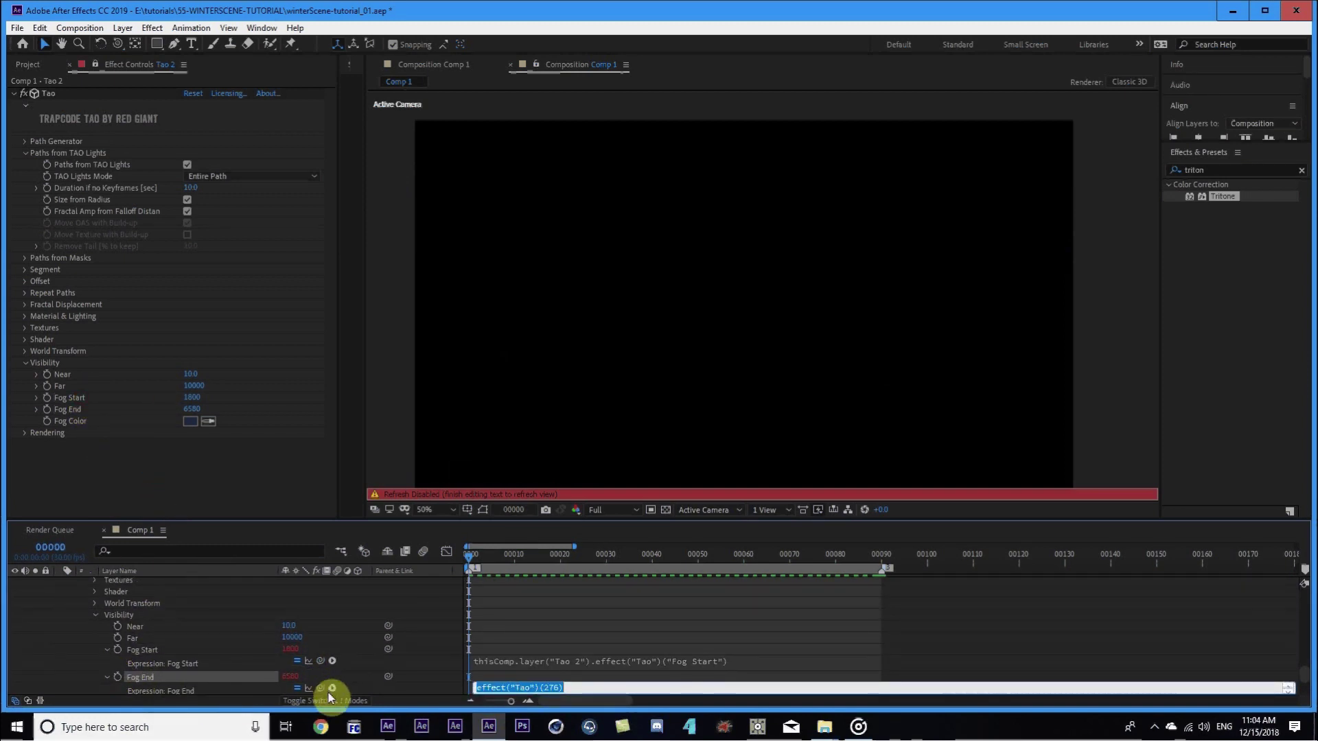
left_click_drag(321, 693, 76, 409)
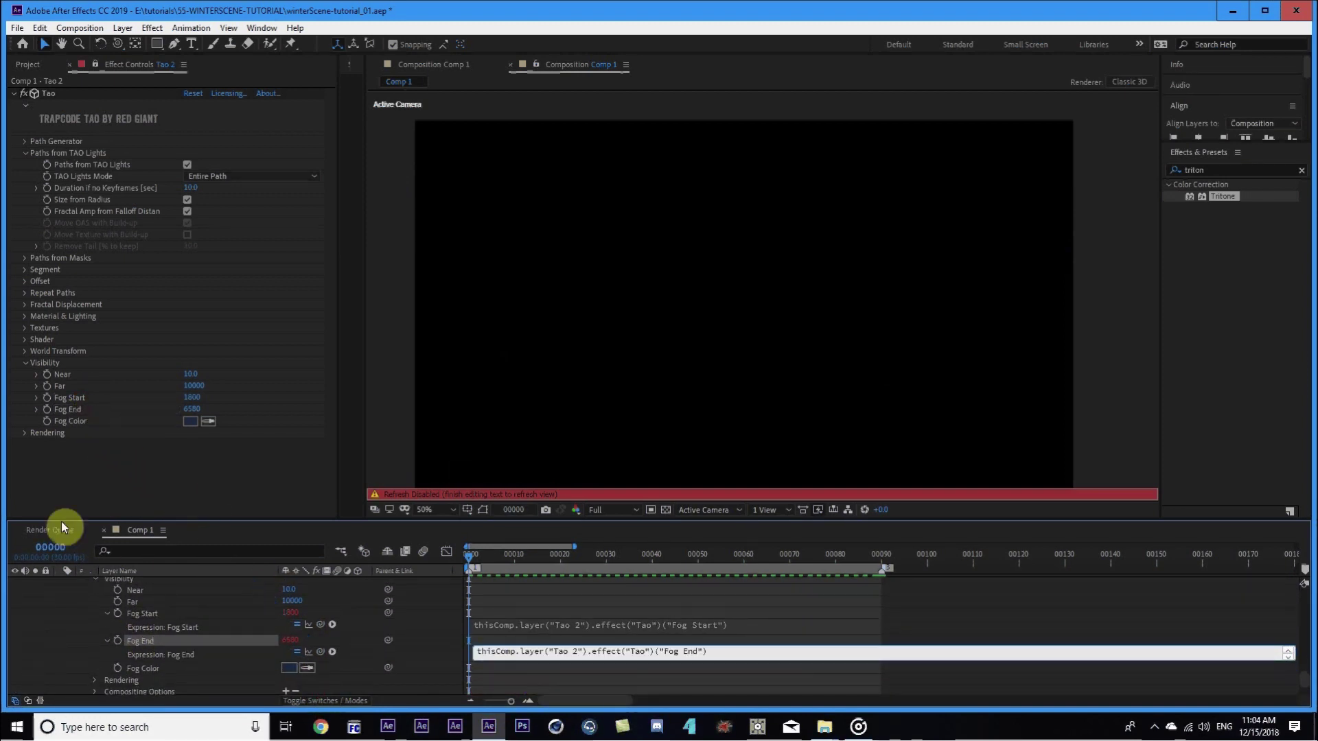
left_click(67, 632)
Copy the linked Fog Start and Fog End properties from the middle Tao layer to the bottom Tao layer's effect.
left_click(144, 615)
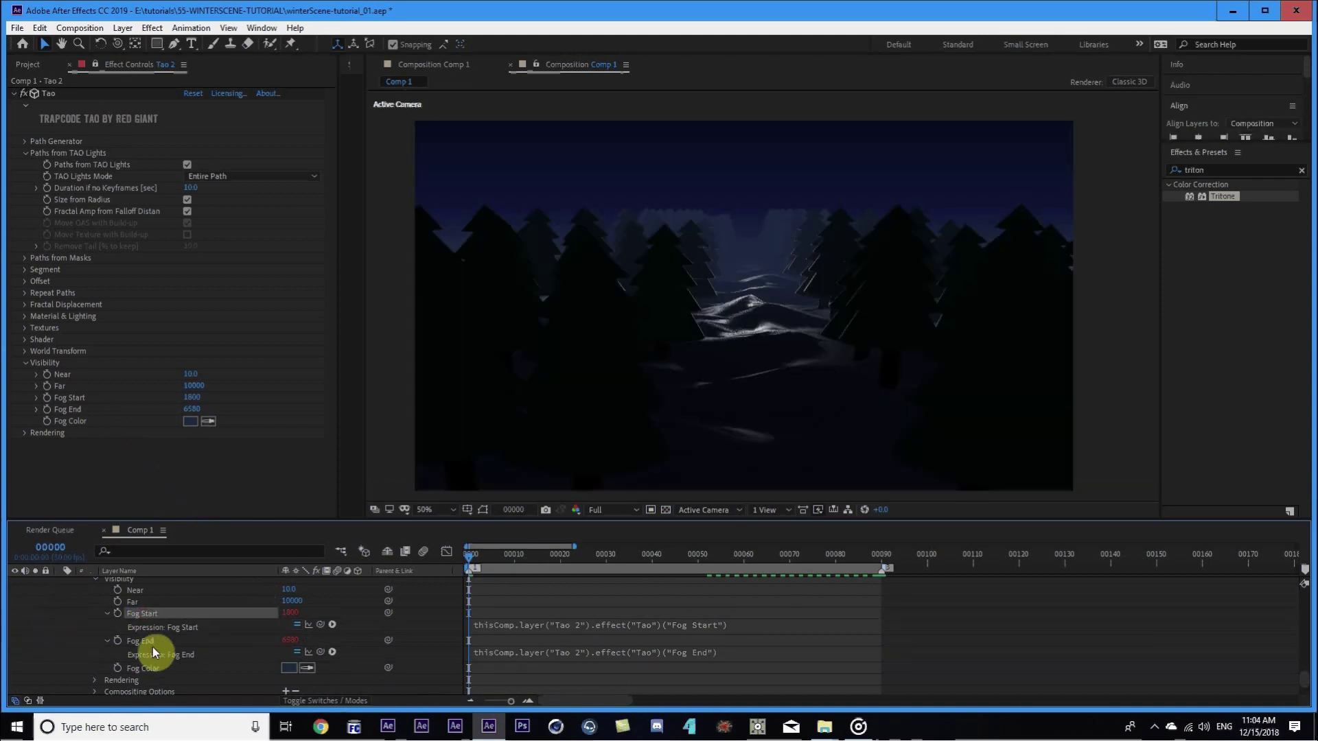
left_click(149, 642, "shift")
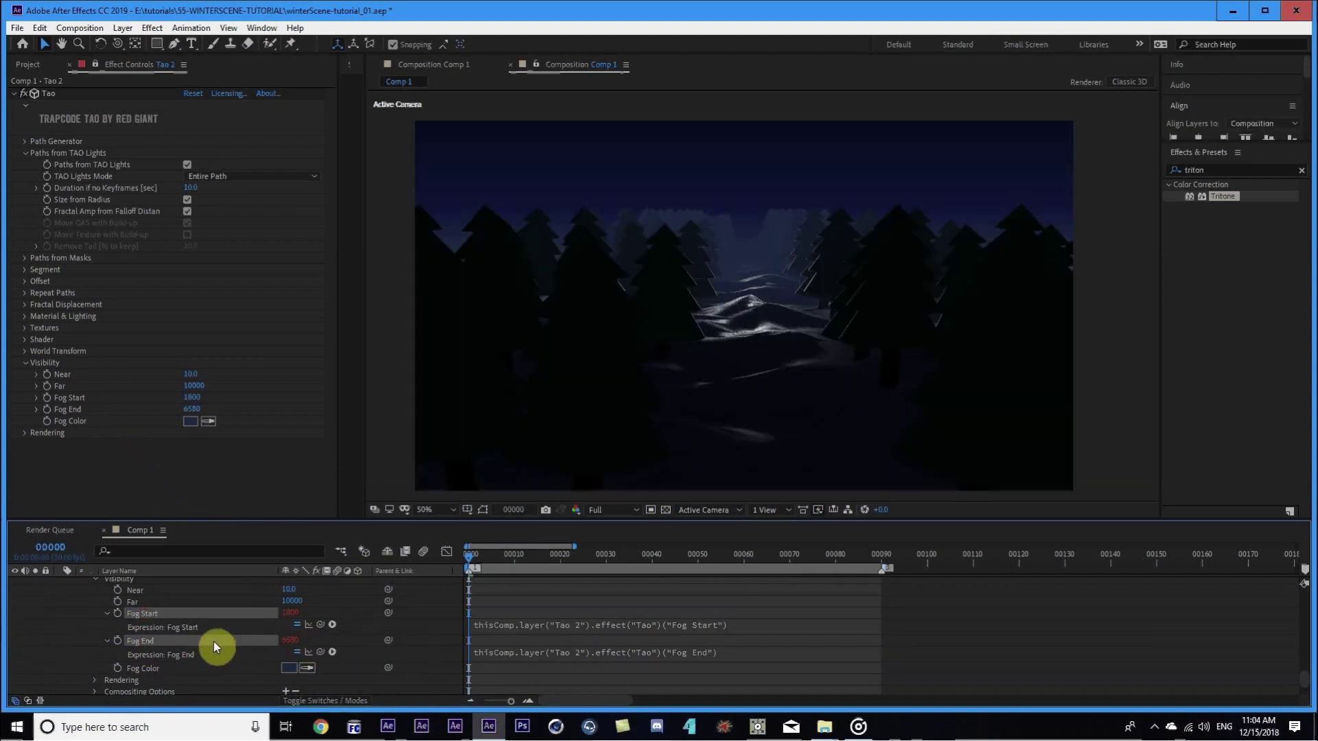
scroll(89, 619, "up", 5)
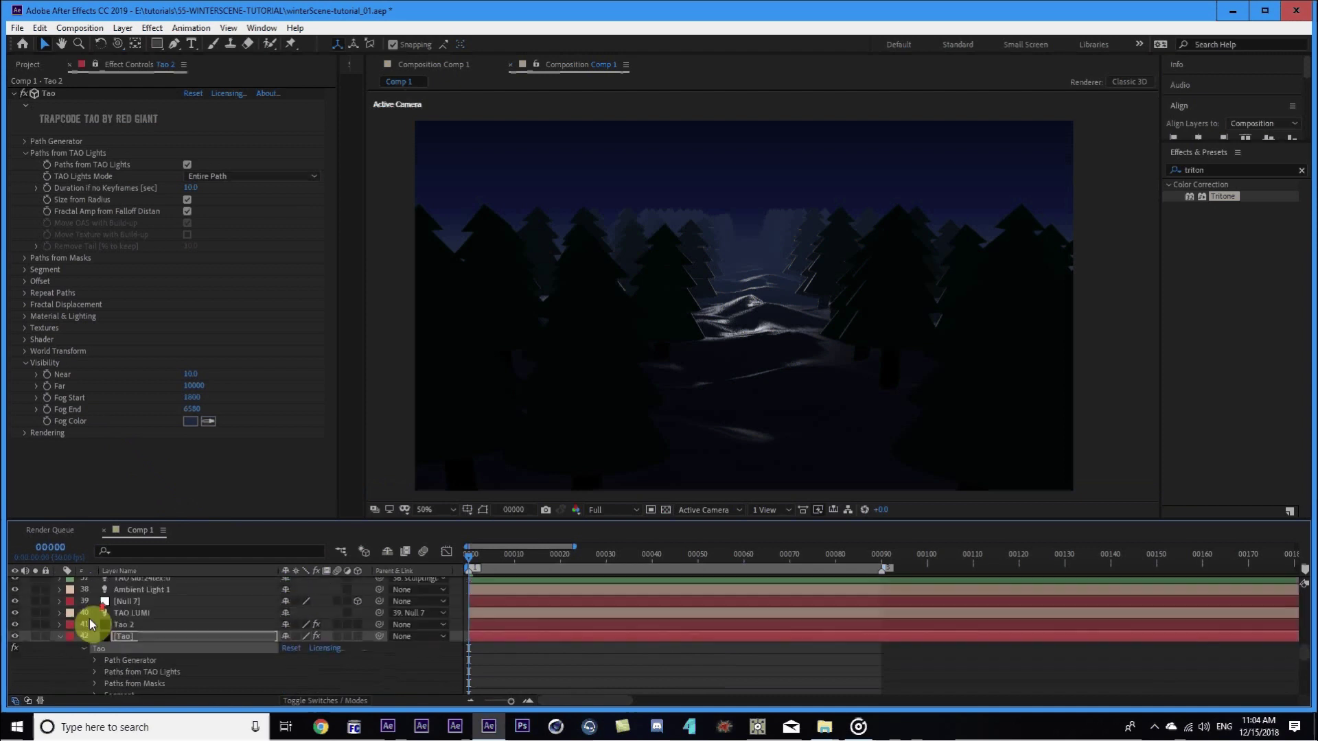
left_click(70, 637)
left_click(64, 637)
left_click(130, 654)
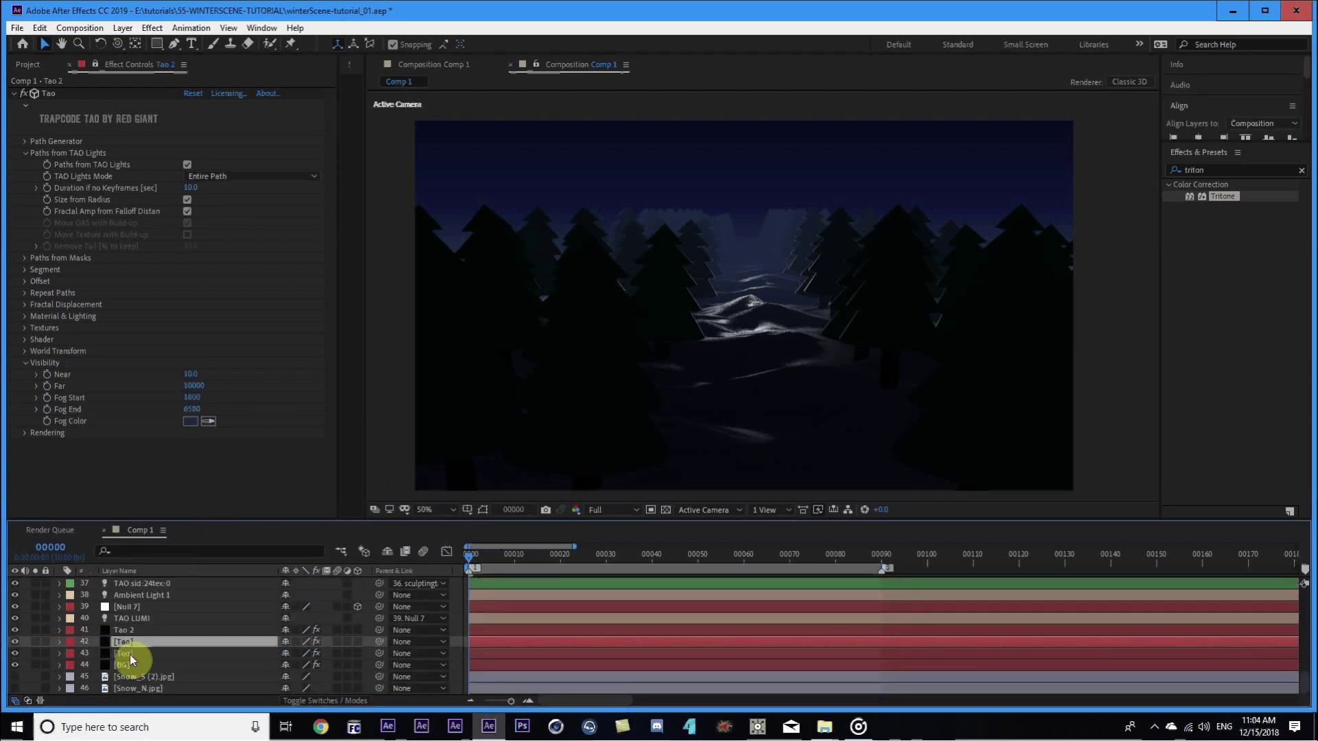
key("e")
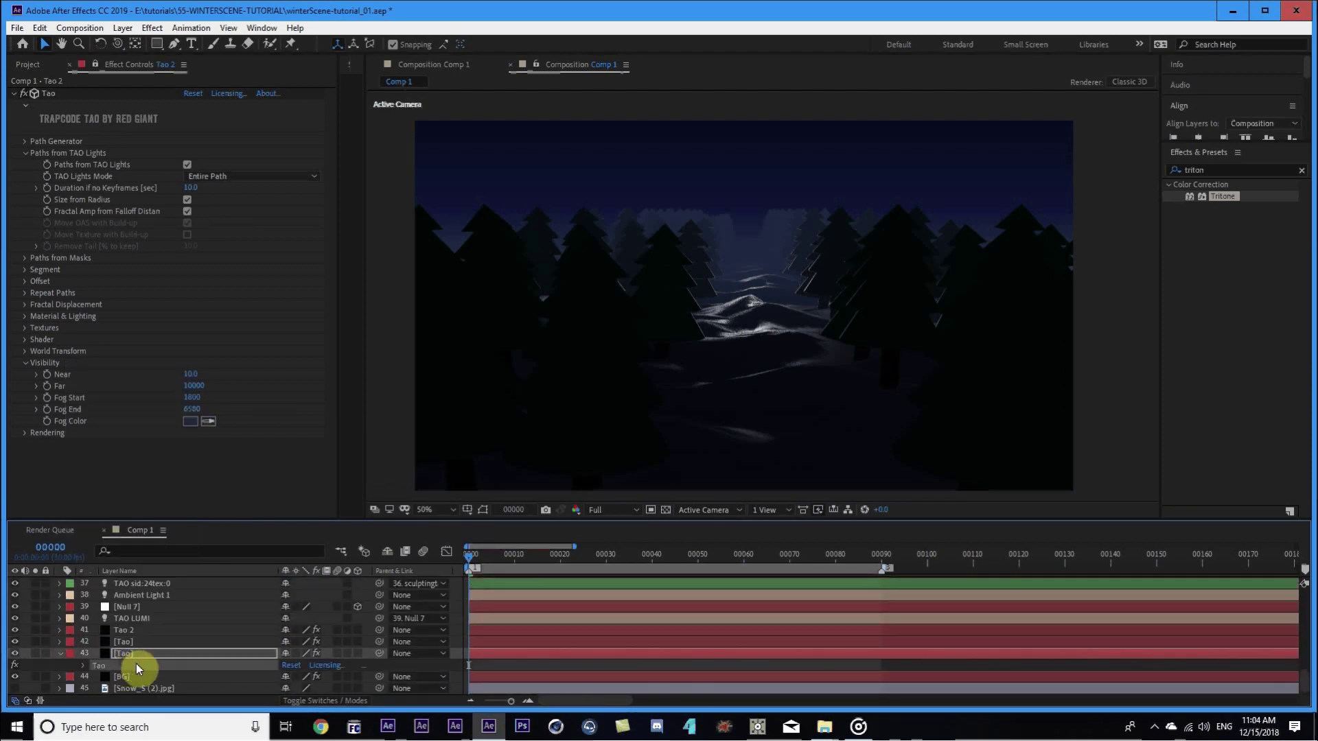
left_click(121, 630)
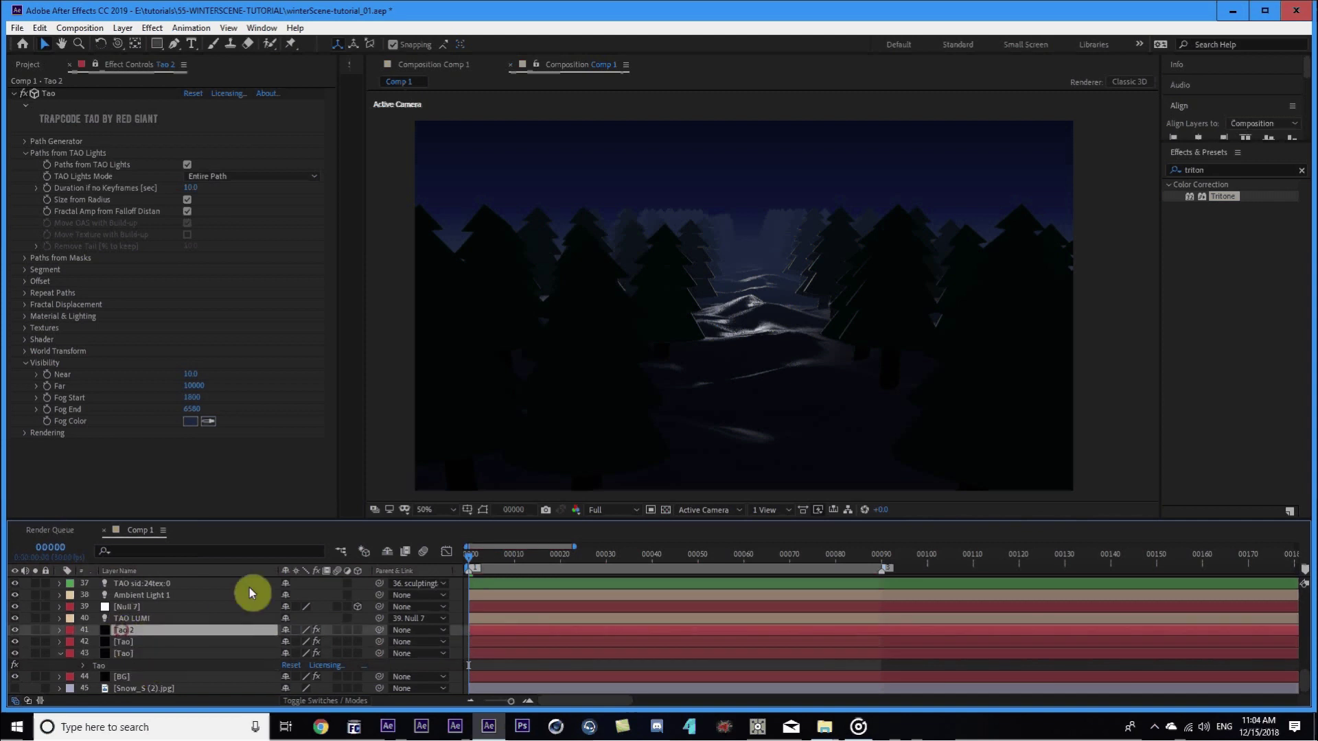
Set Tao 2's Fog Start to 1450 and Fog End to 5700, and sample its Fog Color from the sky at the horizon.
left_click(185, 388)
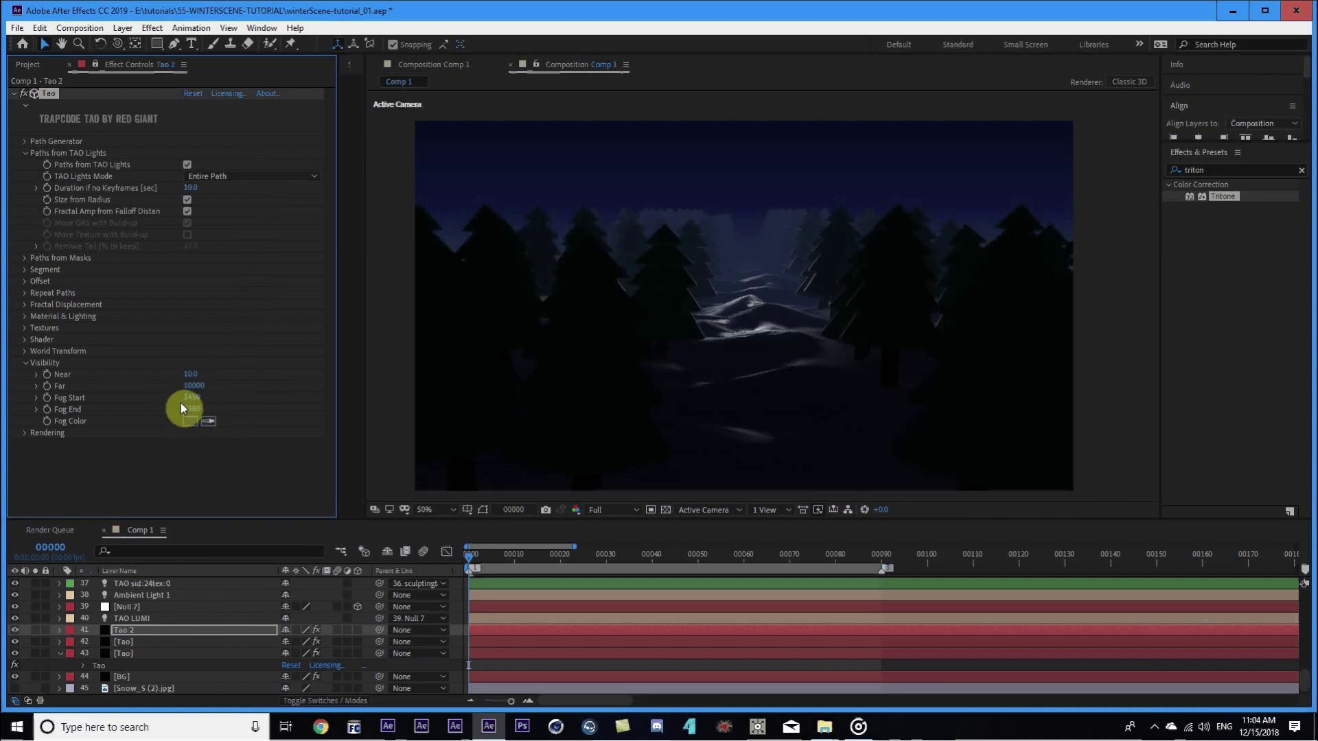
left_click_drag(188, 407, 136, 420)
left_click(208, 420)
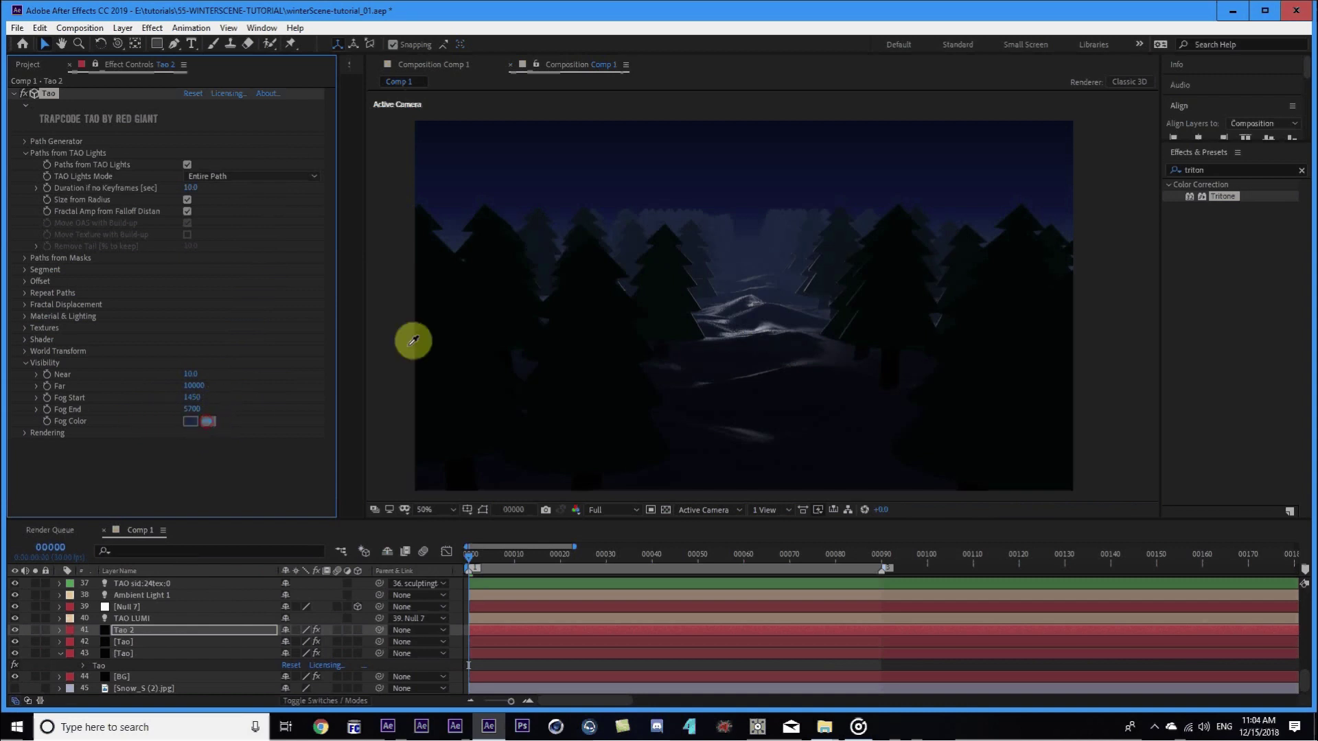
left_click(743, 218)
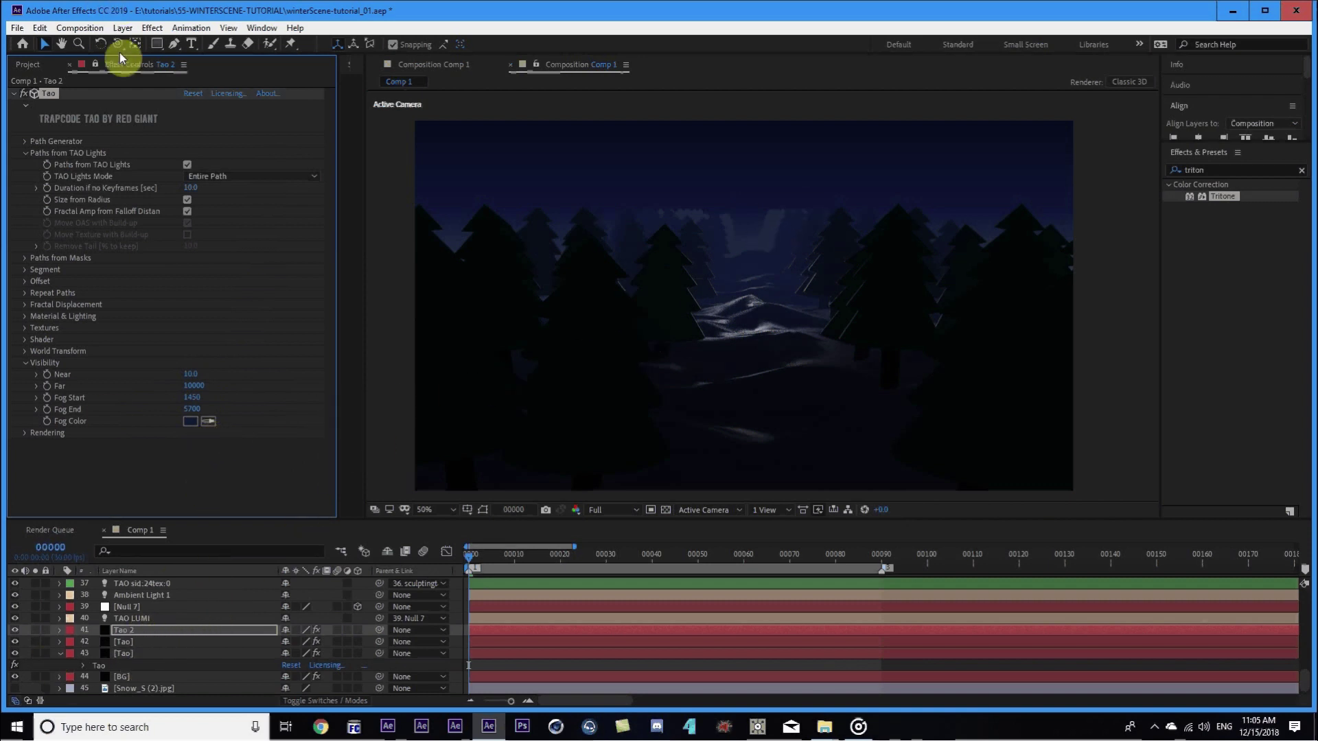
Link the middle Tao layer's Fog Color to Tao 2's Fog Color with an expression.
left_click(129, 653)
left_click(118, 644)
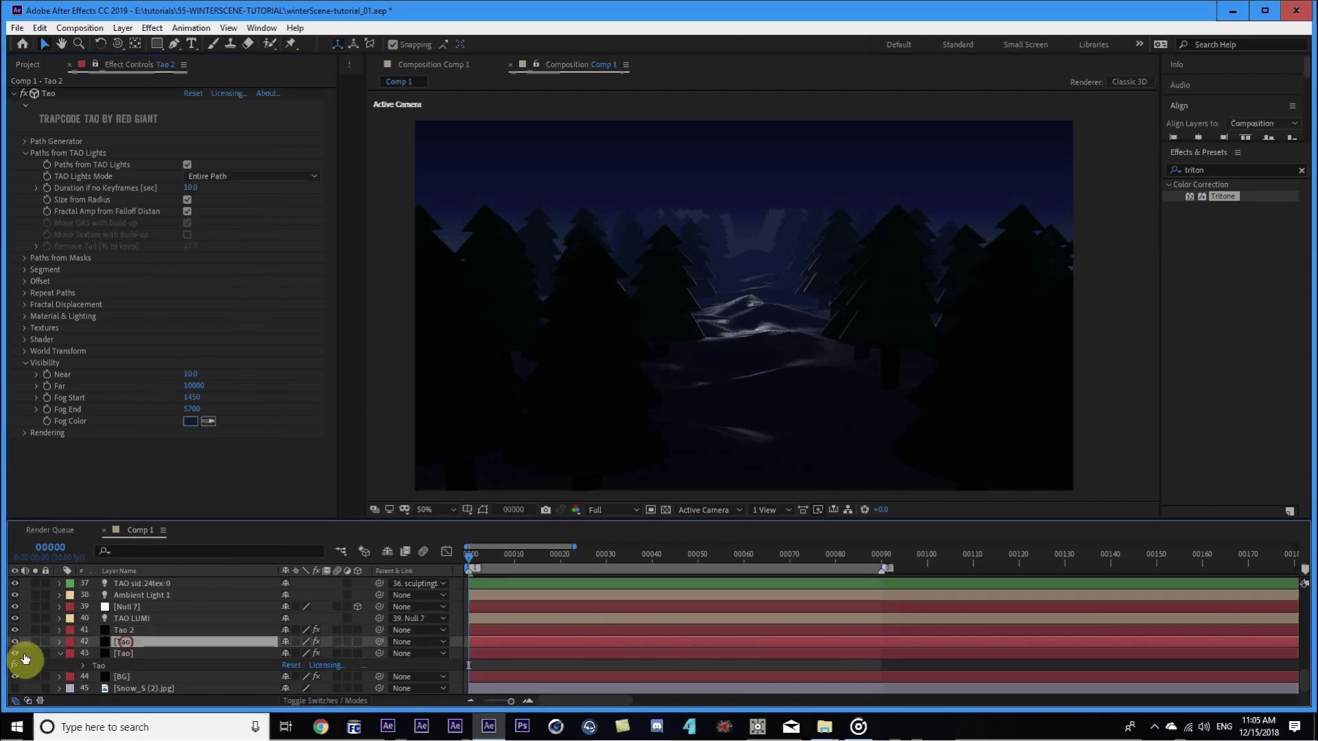
left_click(59, 640)
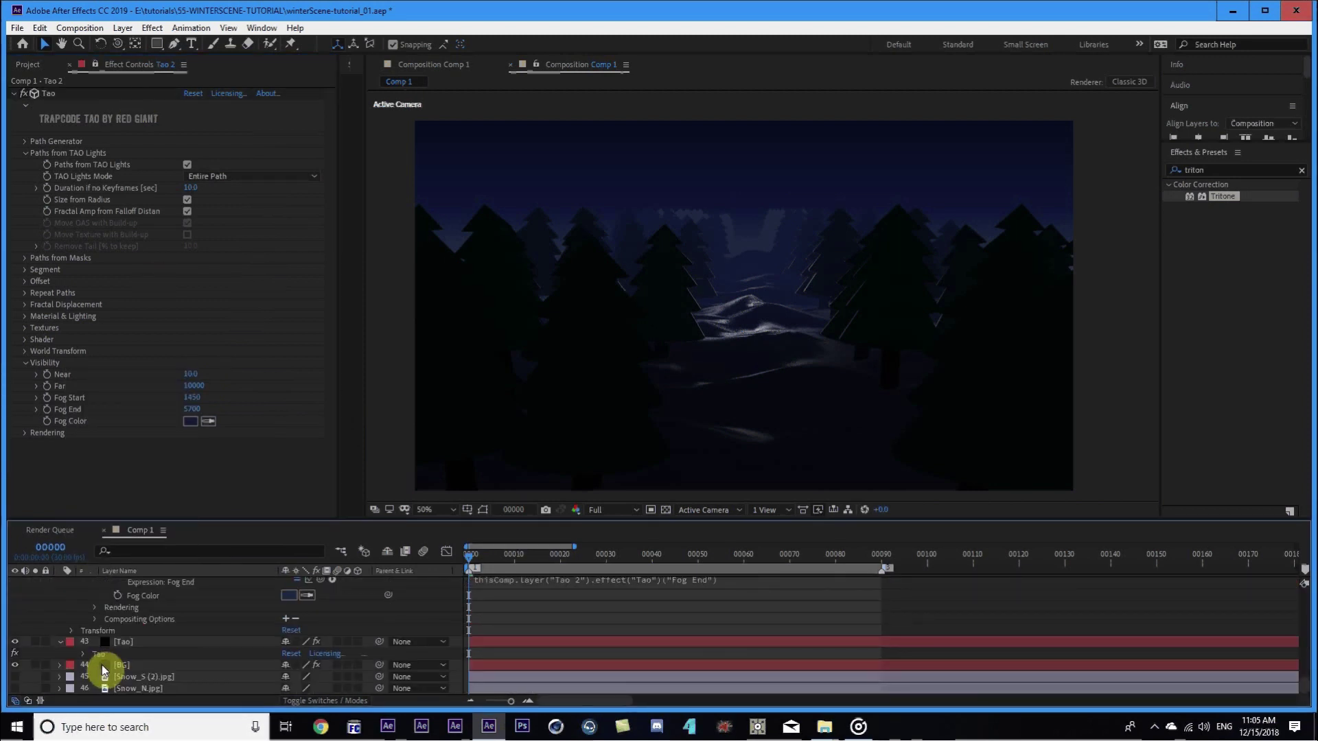
left_click(118, 664, "alt")
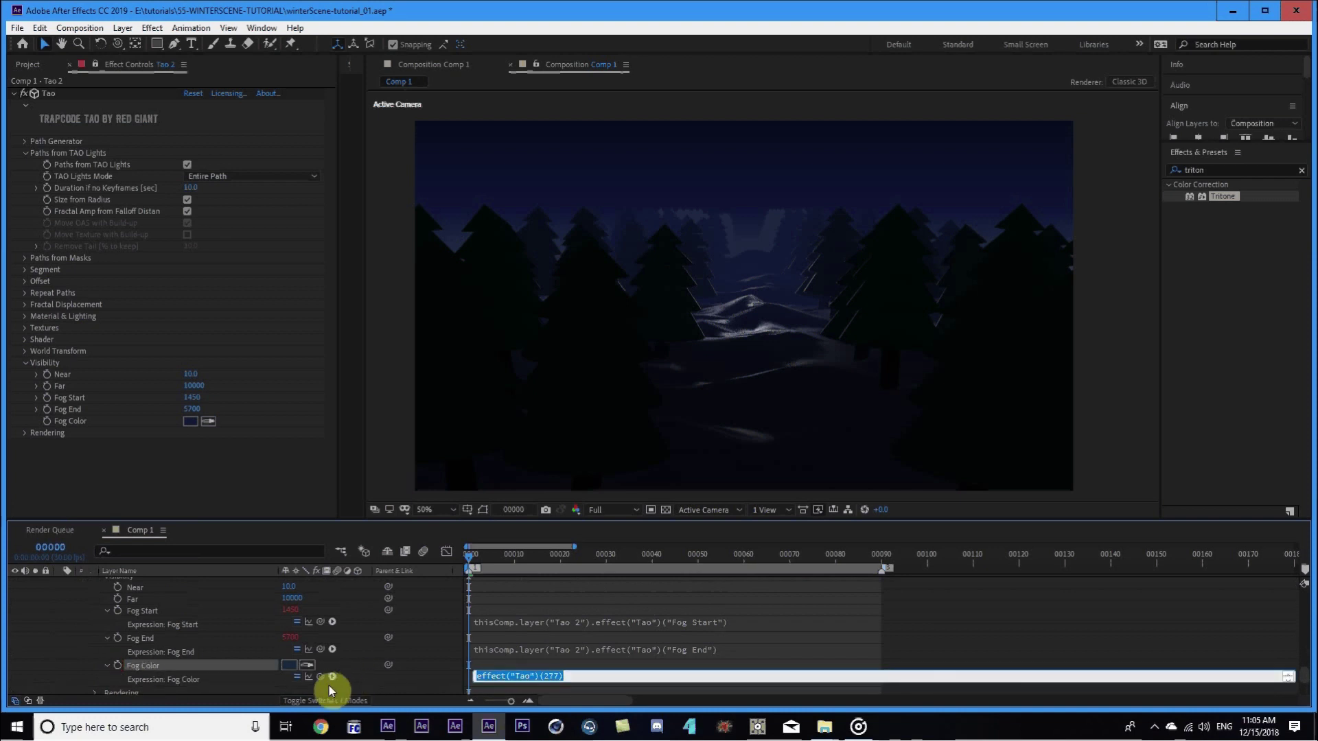
left_click_drag(320, 674, 95, 420)
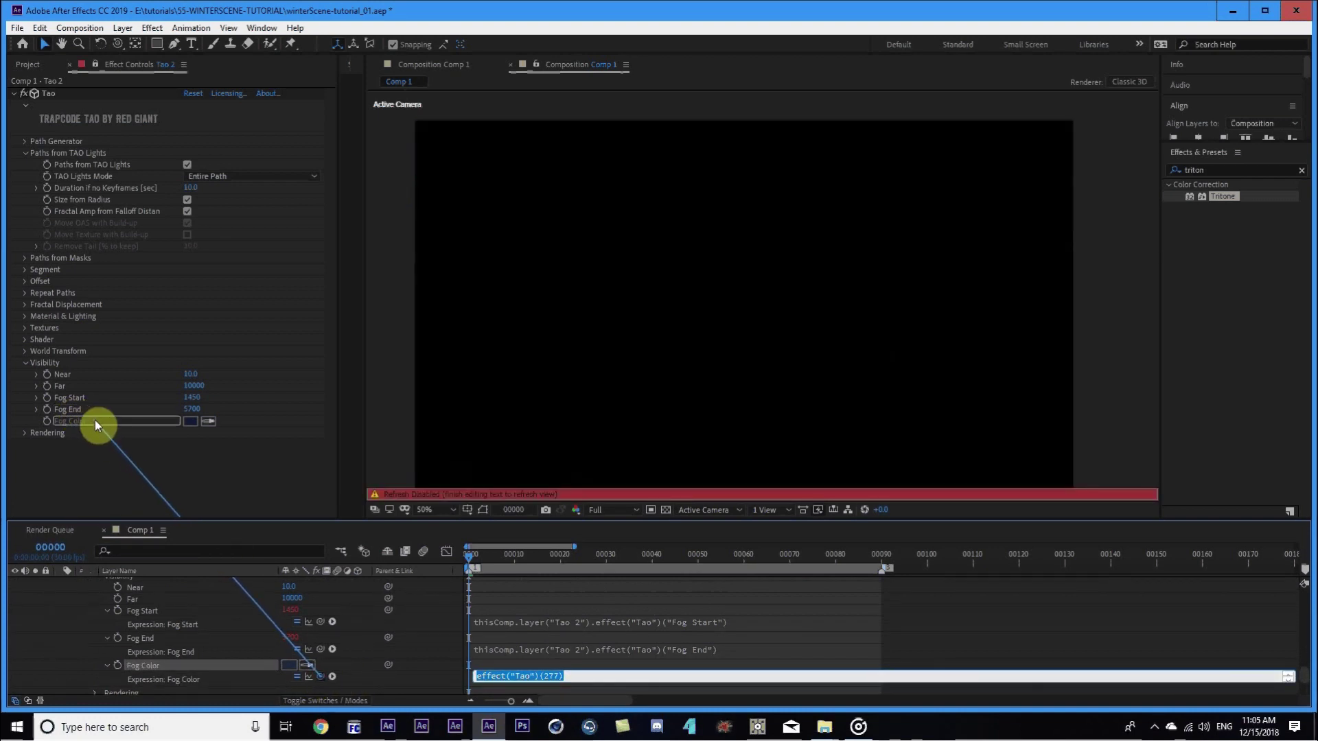
Copy the linked Fog Color property from the middle Tao layer to the bottom Tao layer's effect.
left_click(138, 642)
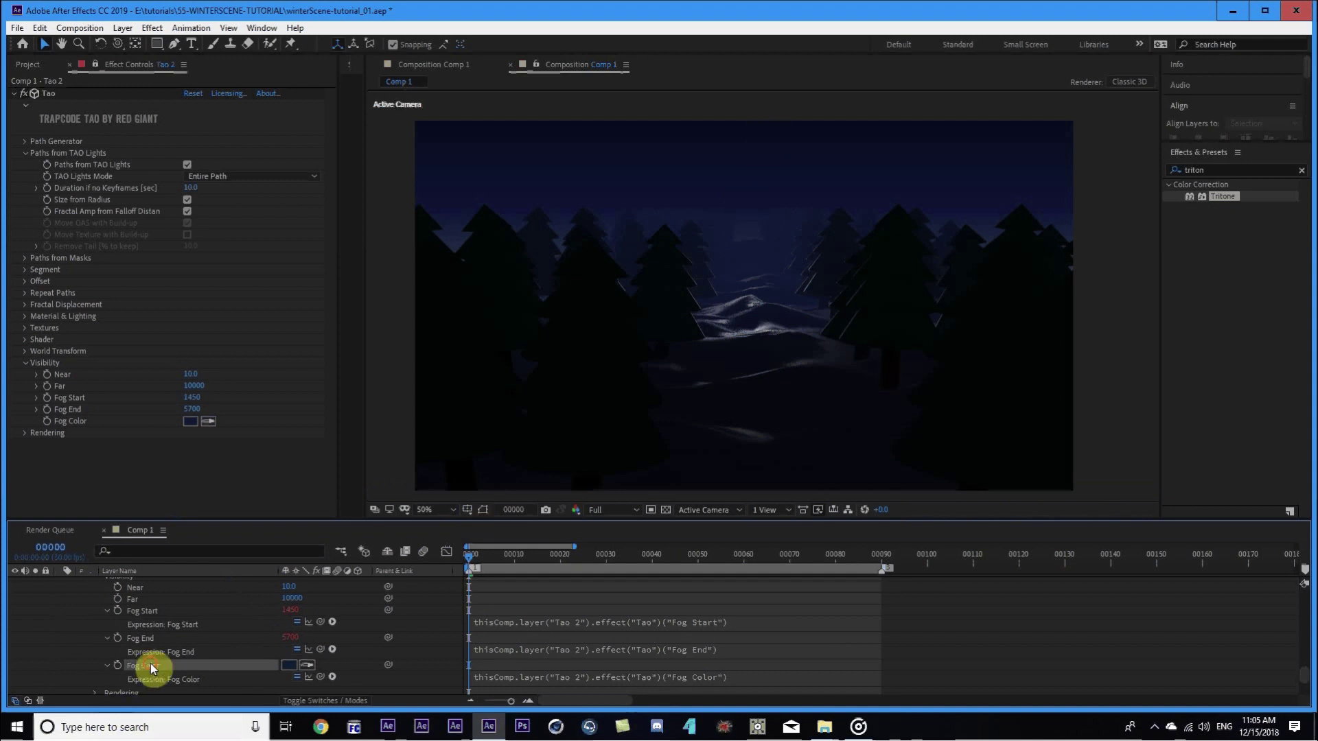
scroll(150, 663, "up", 10)
left_click(82, 645)
scroll(139, 660, "up", 1)
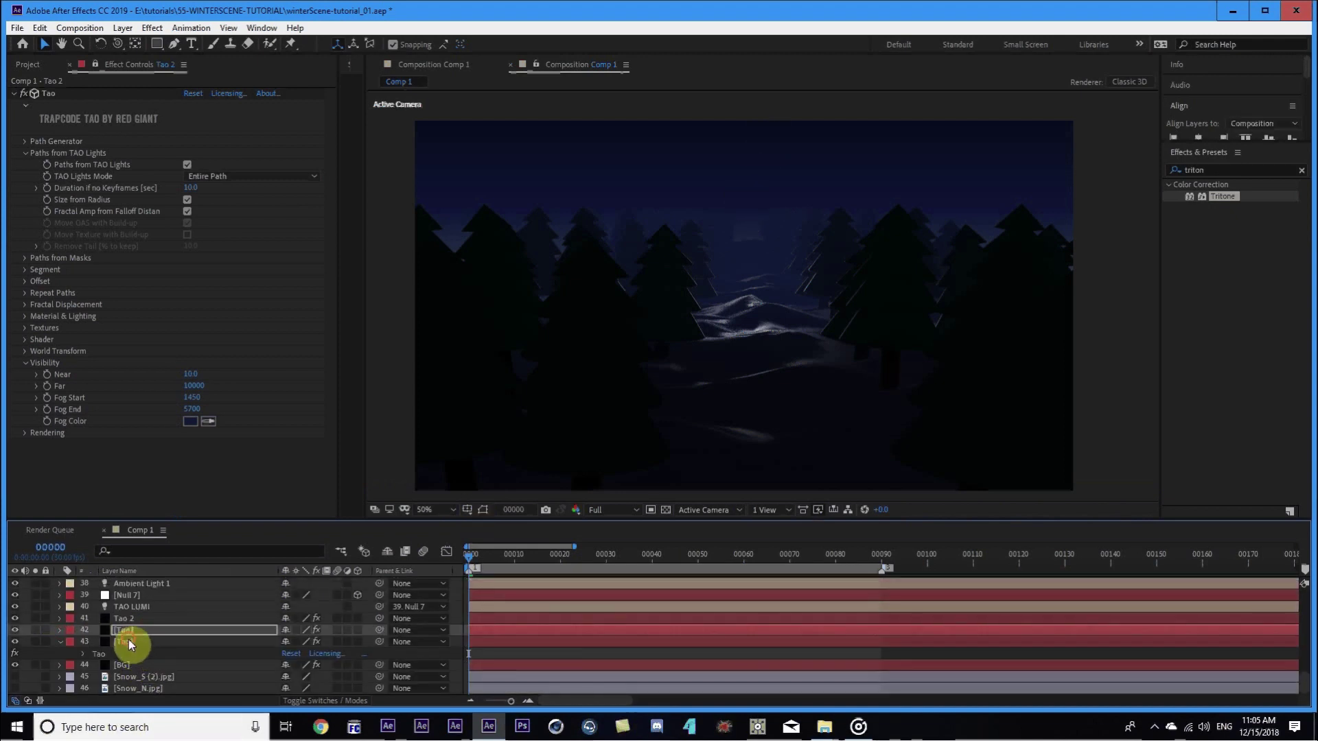
left_click(128, 642)
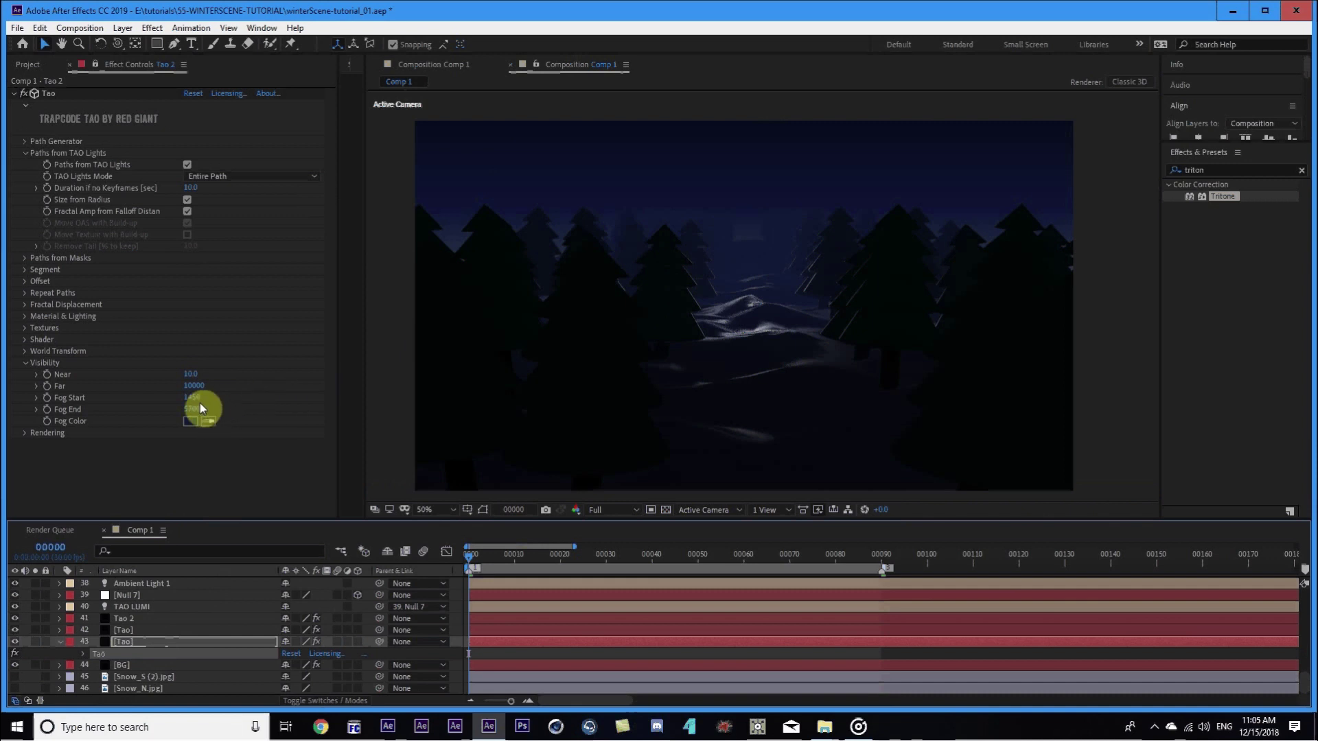
Set Tao 2's Fog End to 10390 and collapse the bottom Tao layer's properties.
left_click_drag(200, 406, 564, 356)
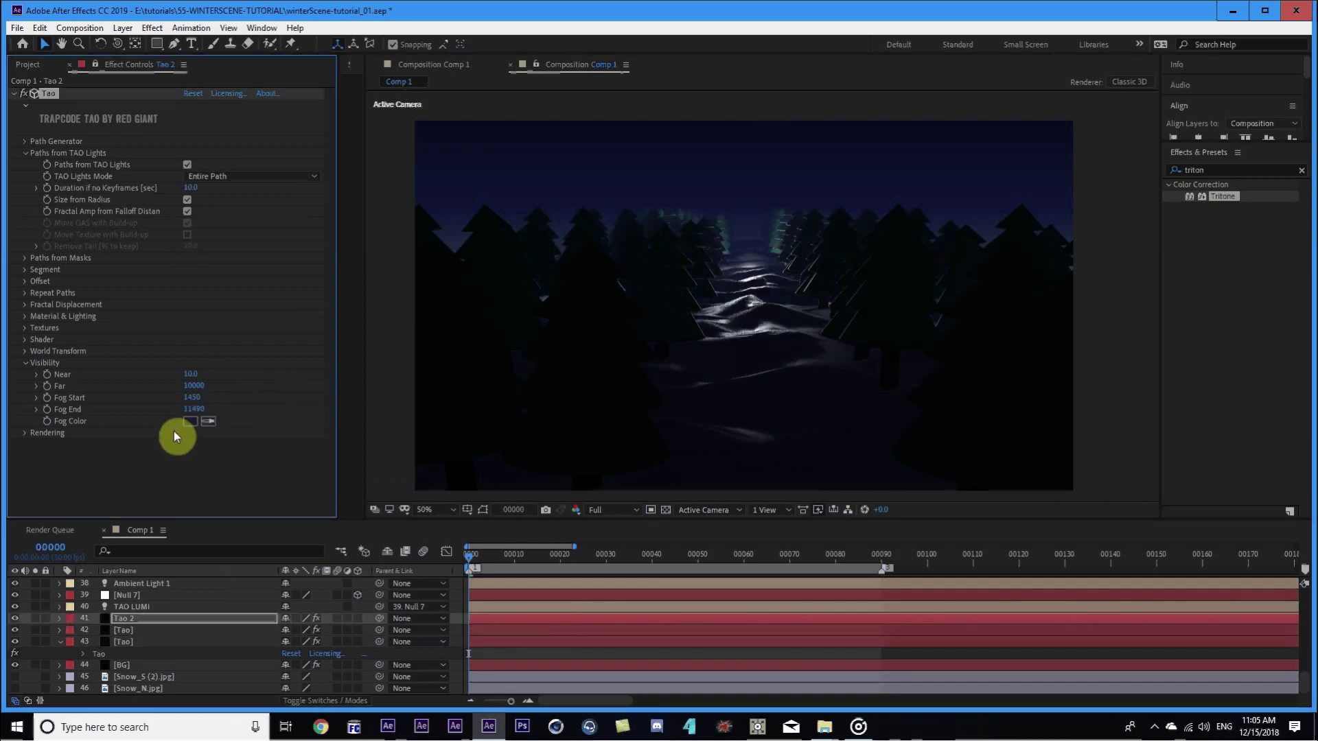
left_click_drag(175, 426, 131, 423)
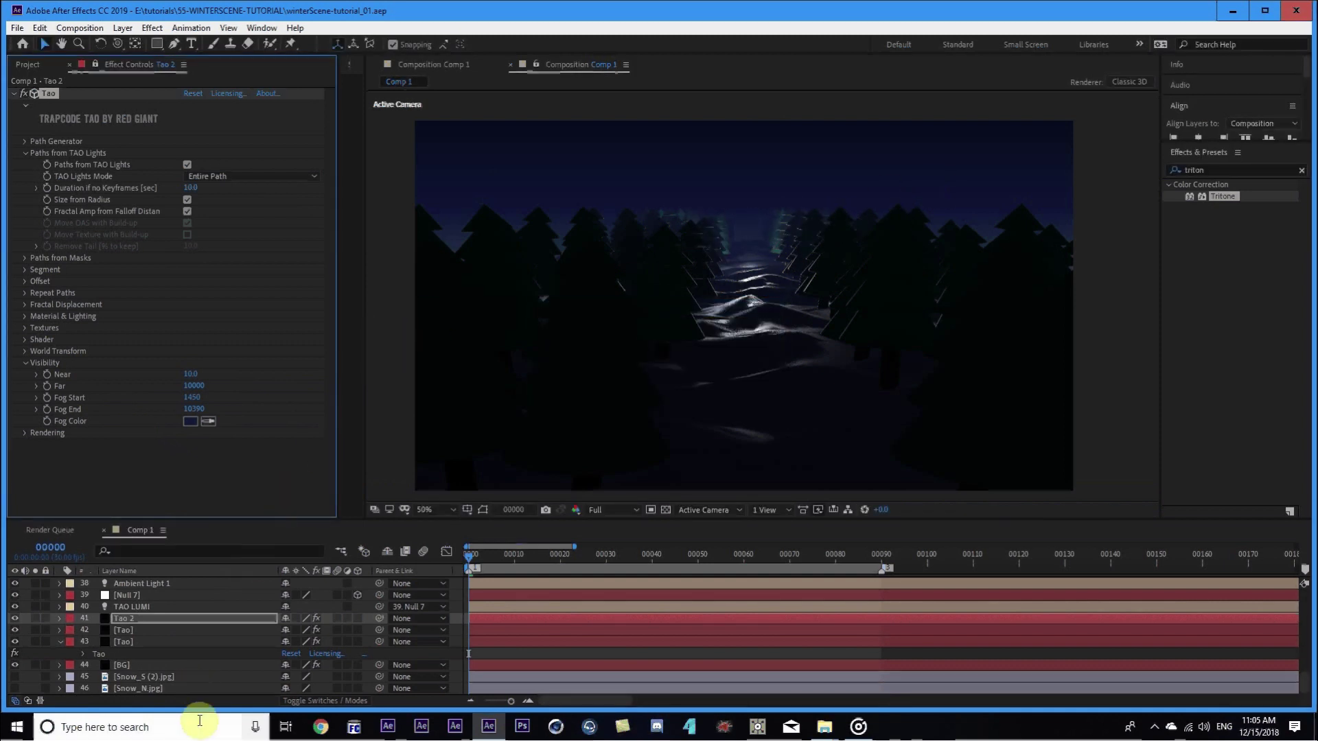
left_click(125, 642)
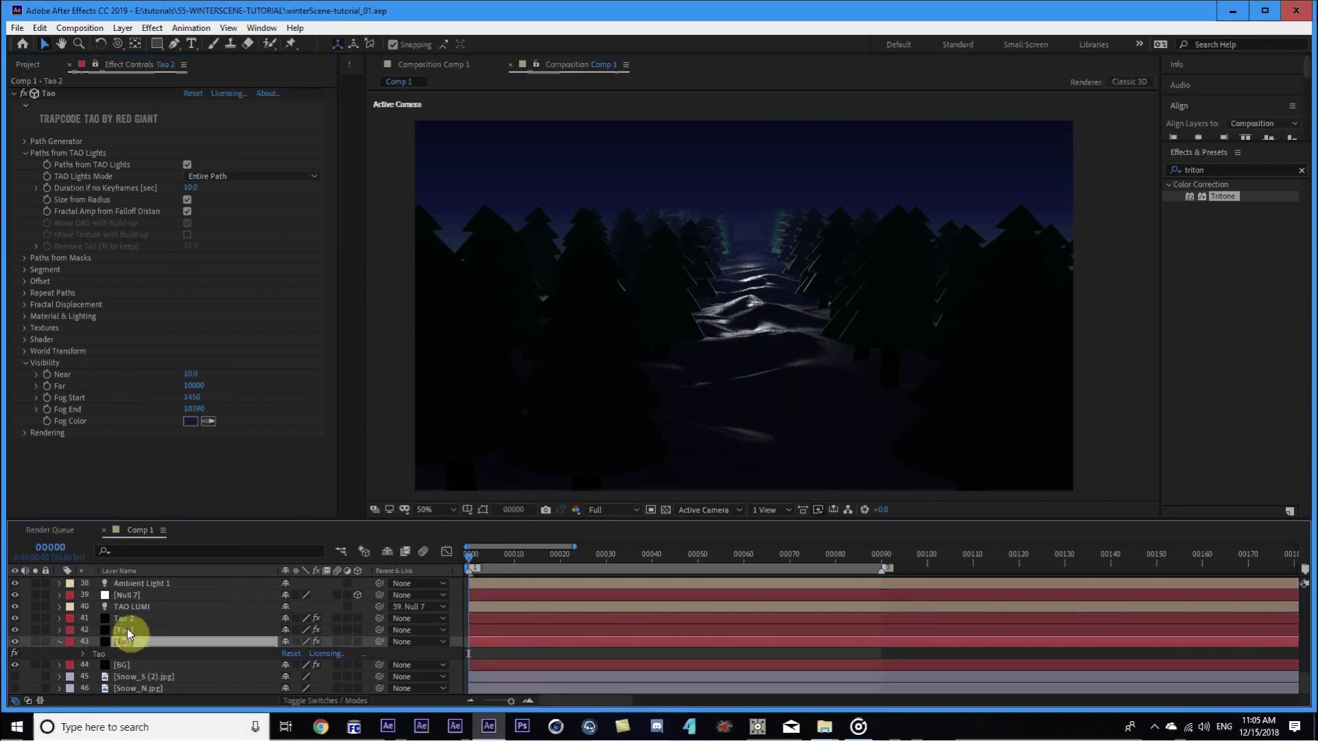
left_click(129, 619)
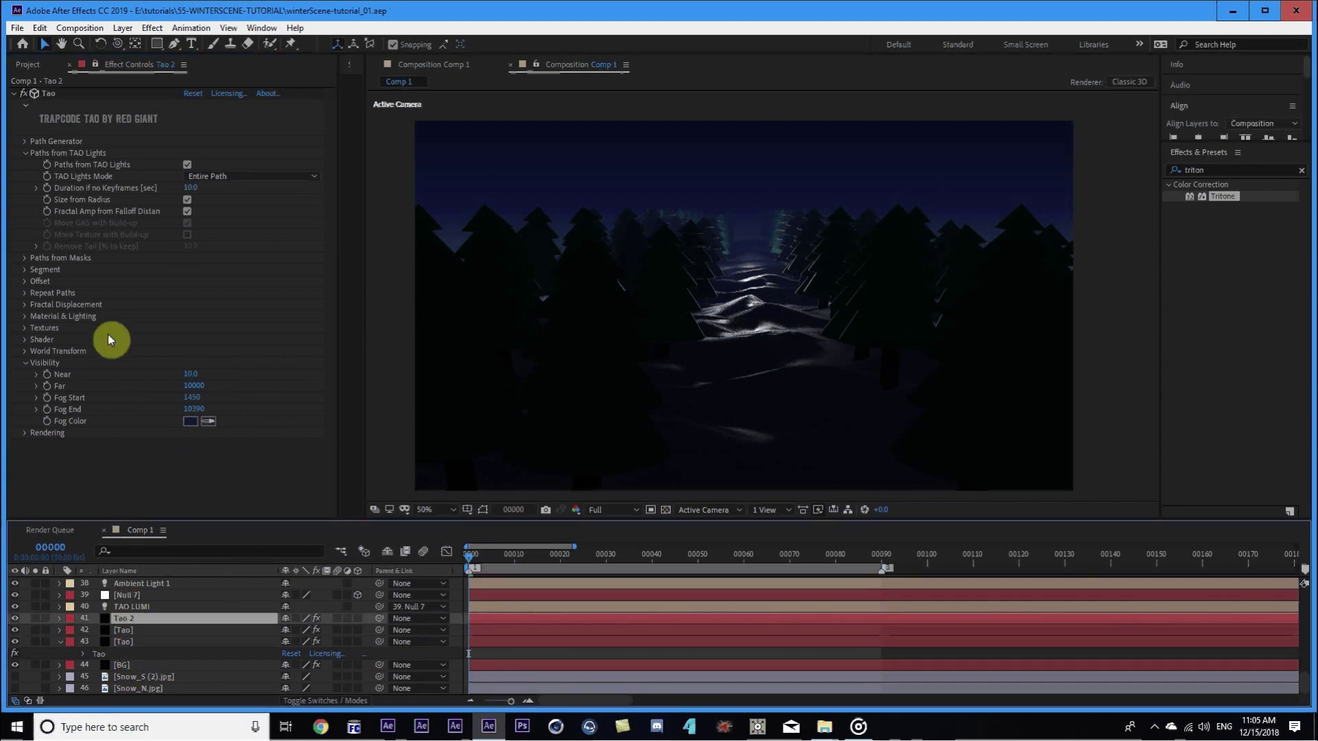
left_click(59, 643)
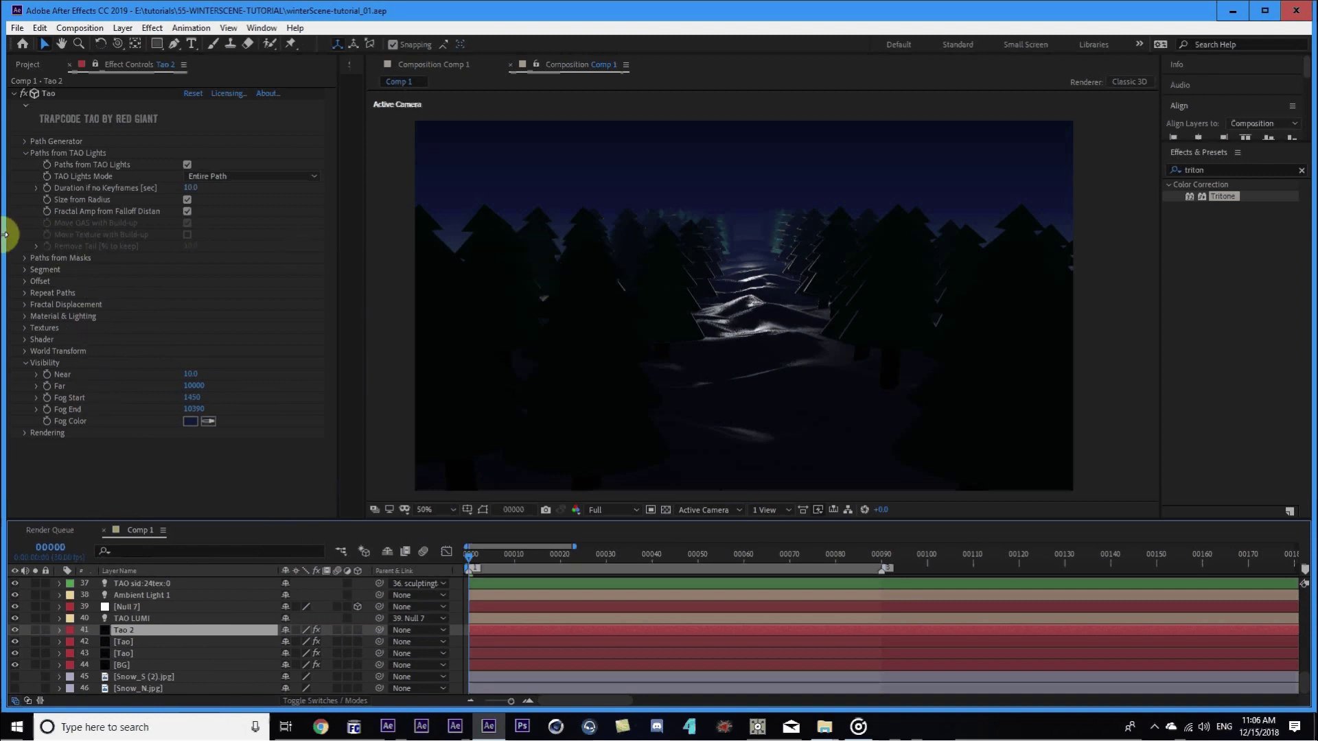
Set Tao 2's Segments to 2994 and Sides to 483, checking the snow surface up close.
left_click(25, 270)
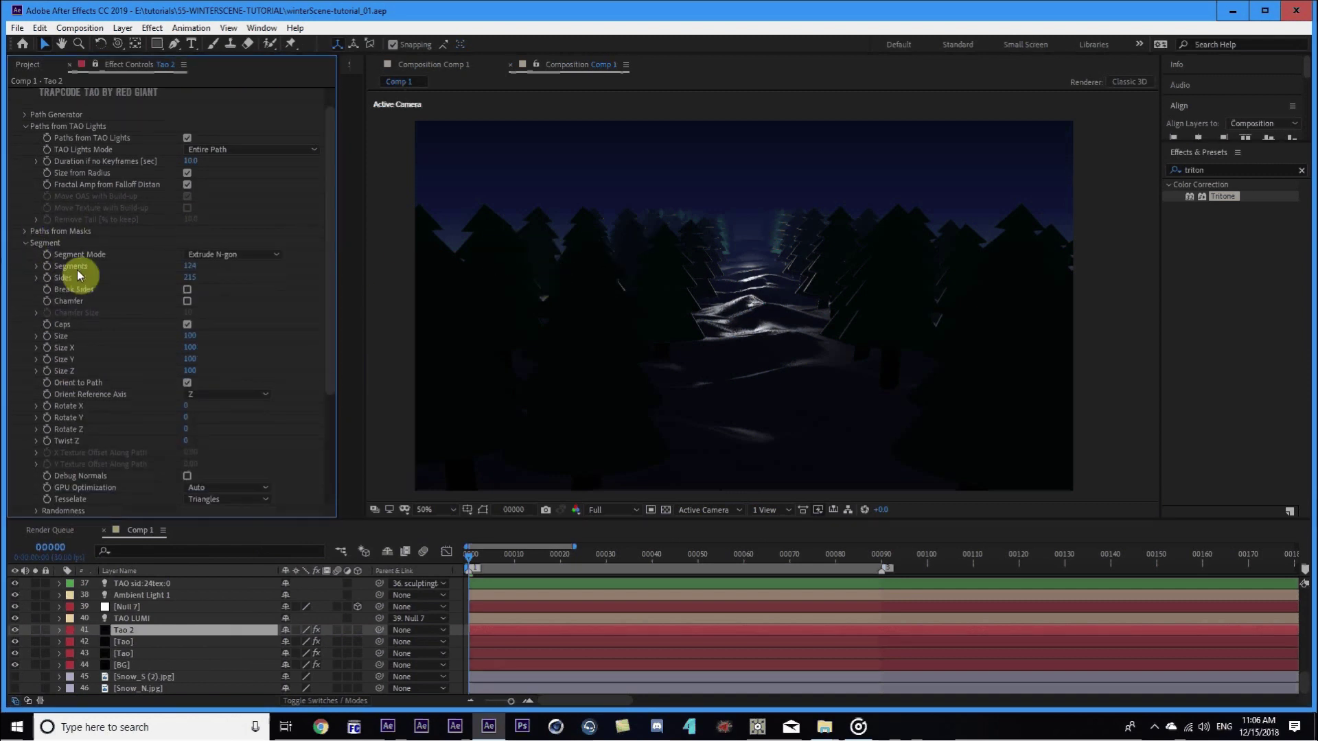
left_click_drag(192, 270, 185, 270)
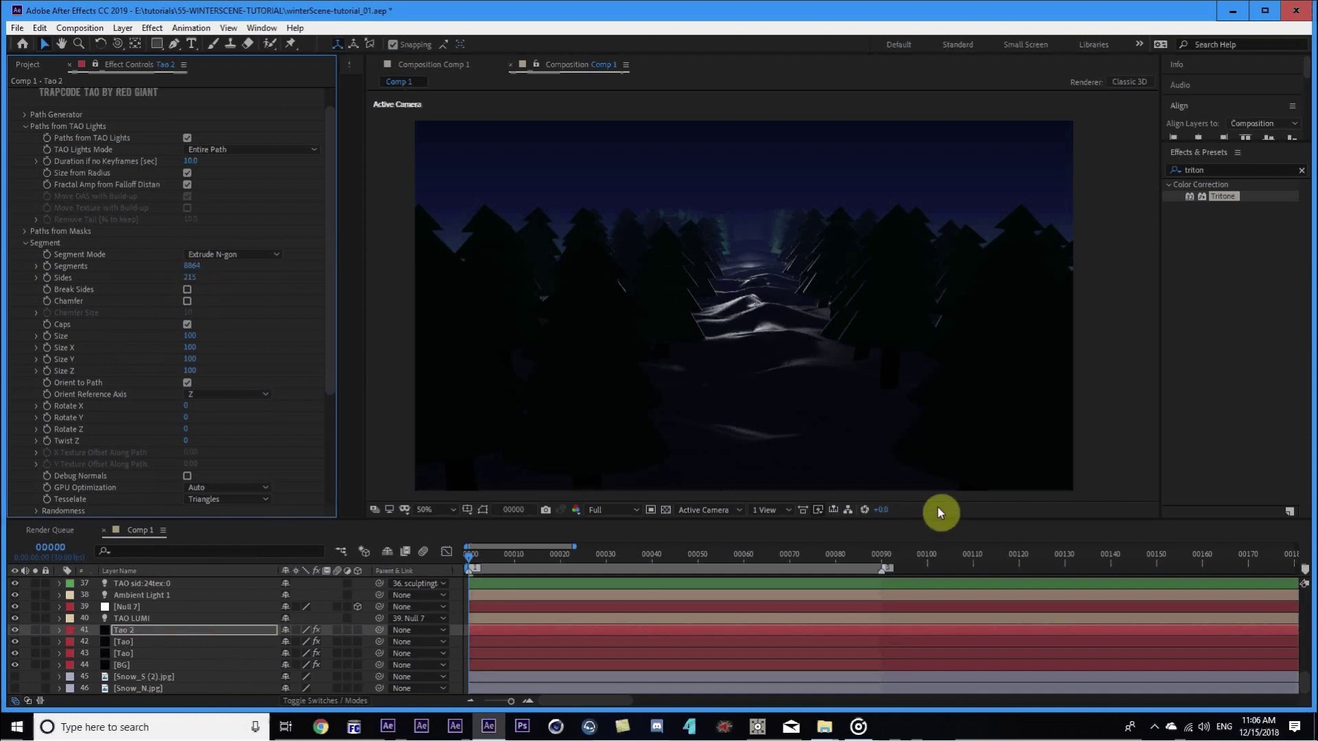
key("slash")
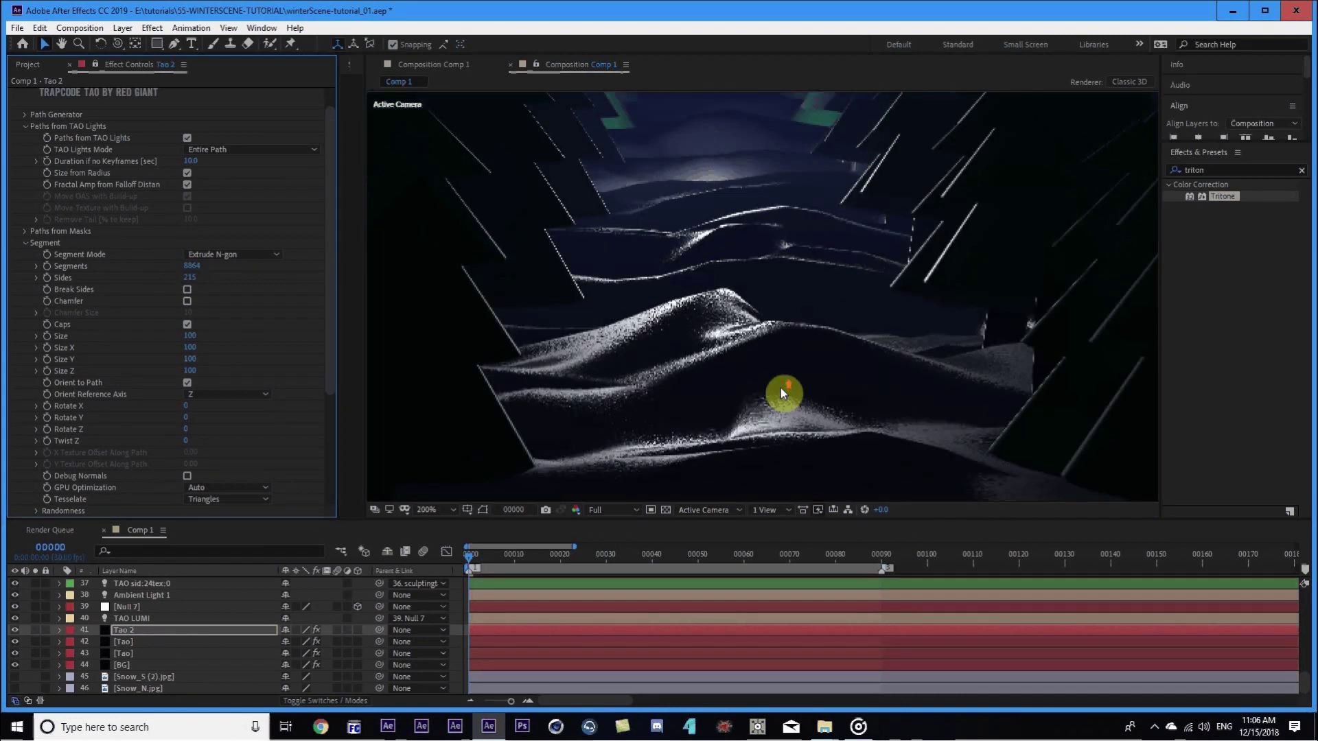
key("comma")
key("comma")
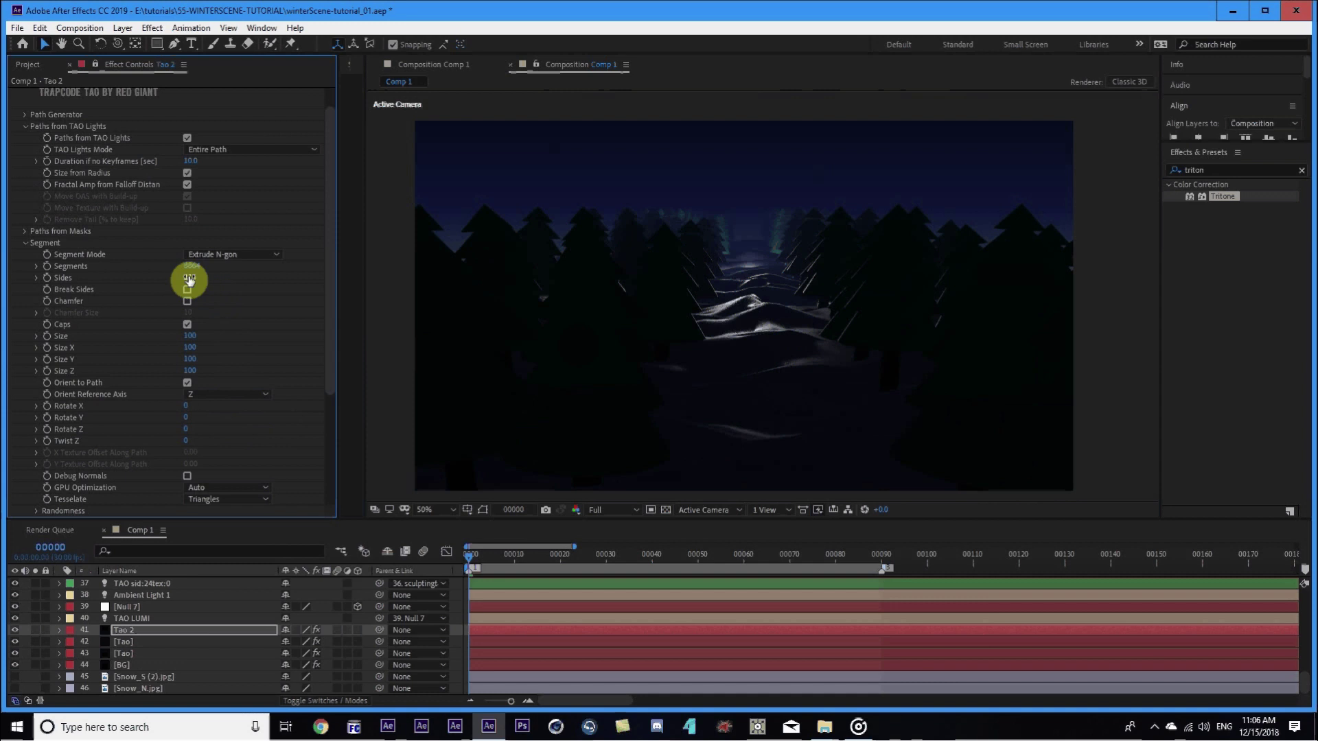
left_click_drag(190, 280, 2, 276)
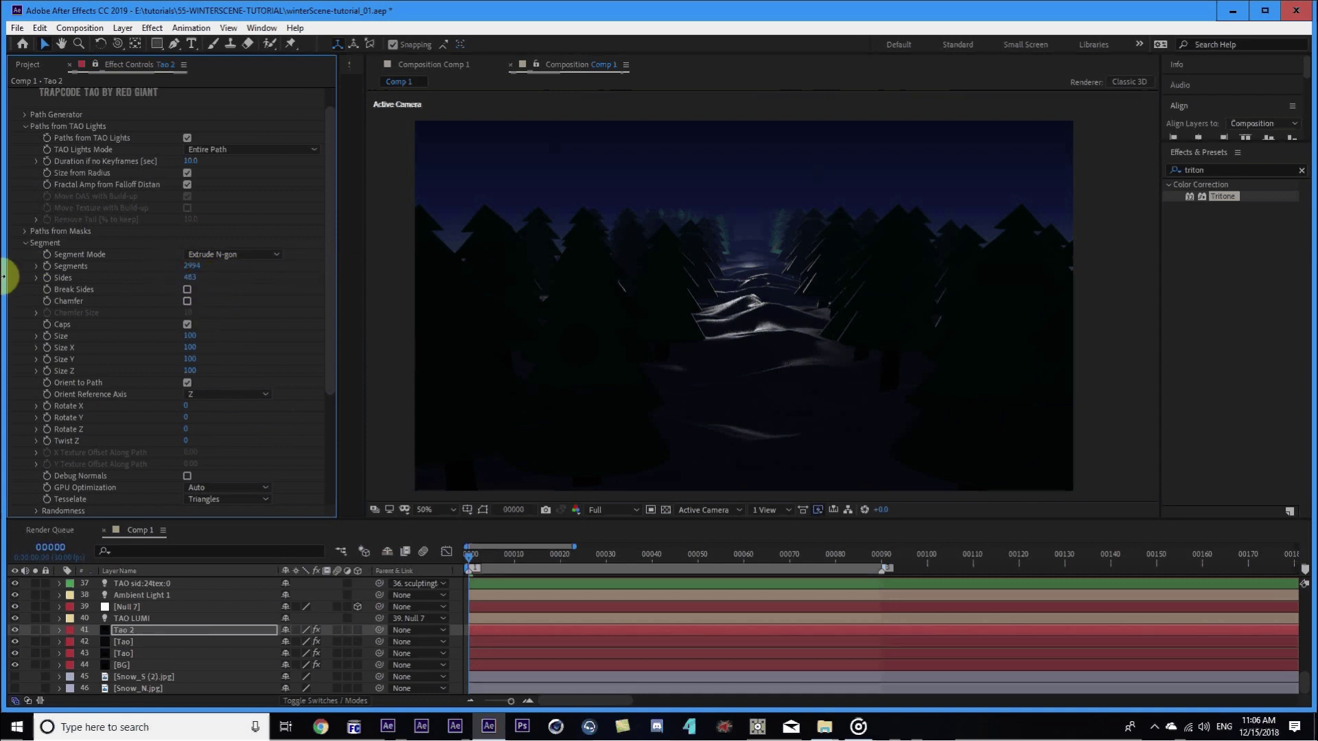
Link the middle Tao layer's Segments and Sides to Tao 2's matching Segment values with expressions.
scroll(27, 412, "down", 5)
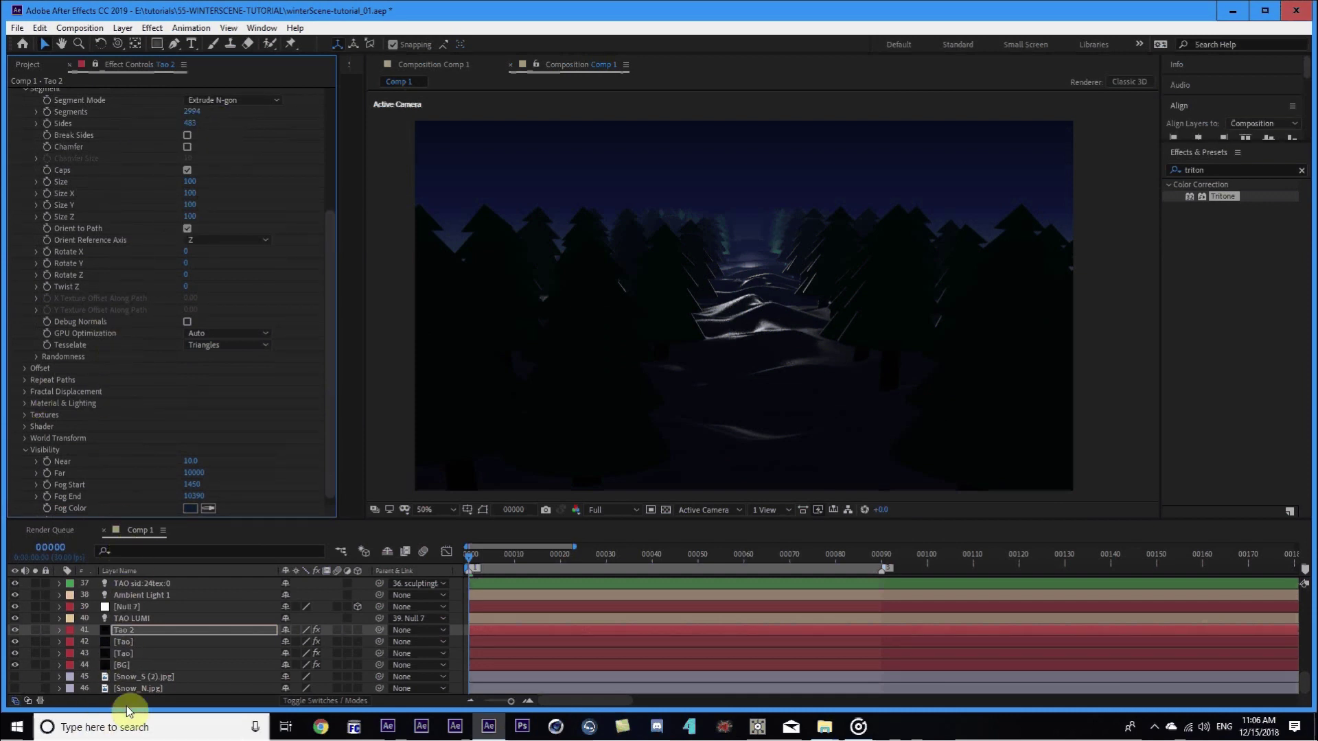
left_click(60, 642)
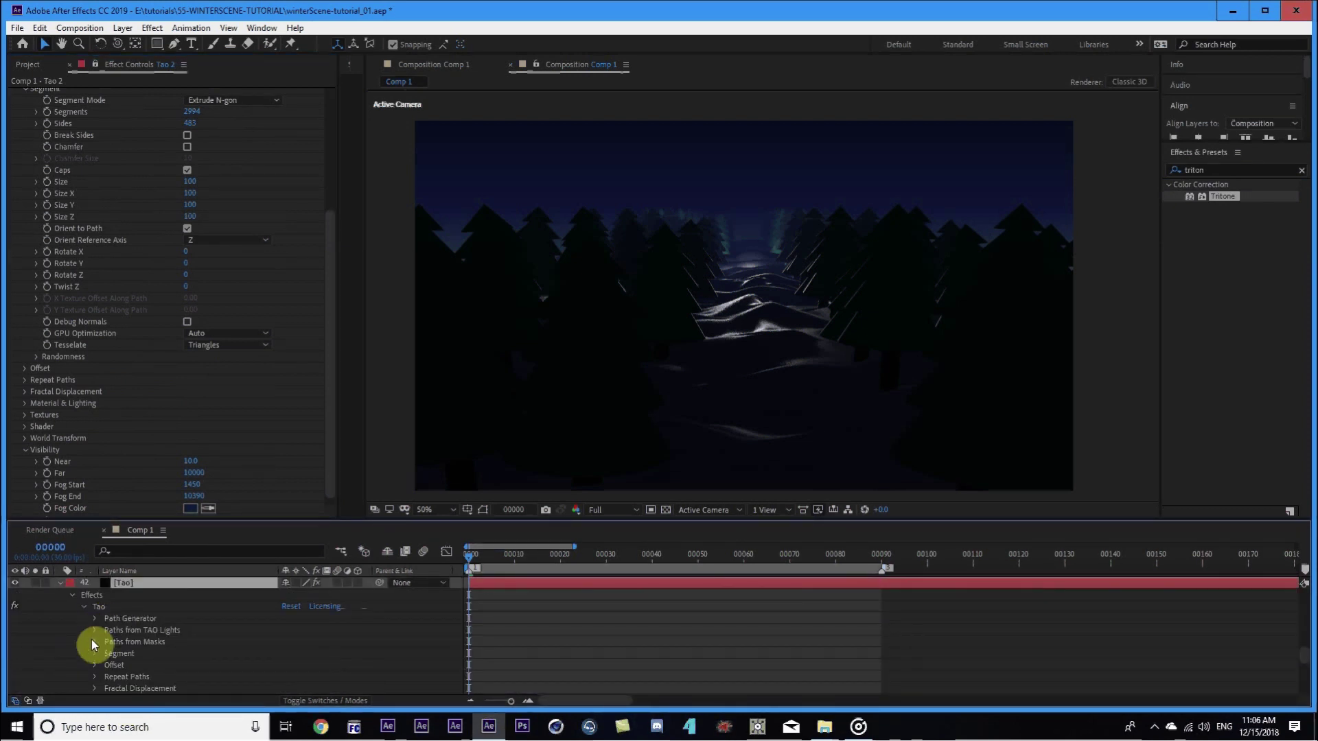
left_click(90, 655)
scroll(167, 654, "down", 3)
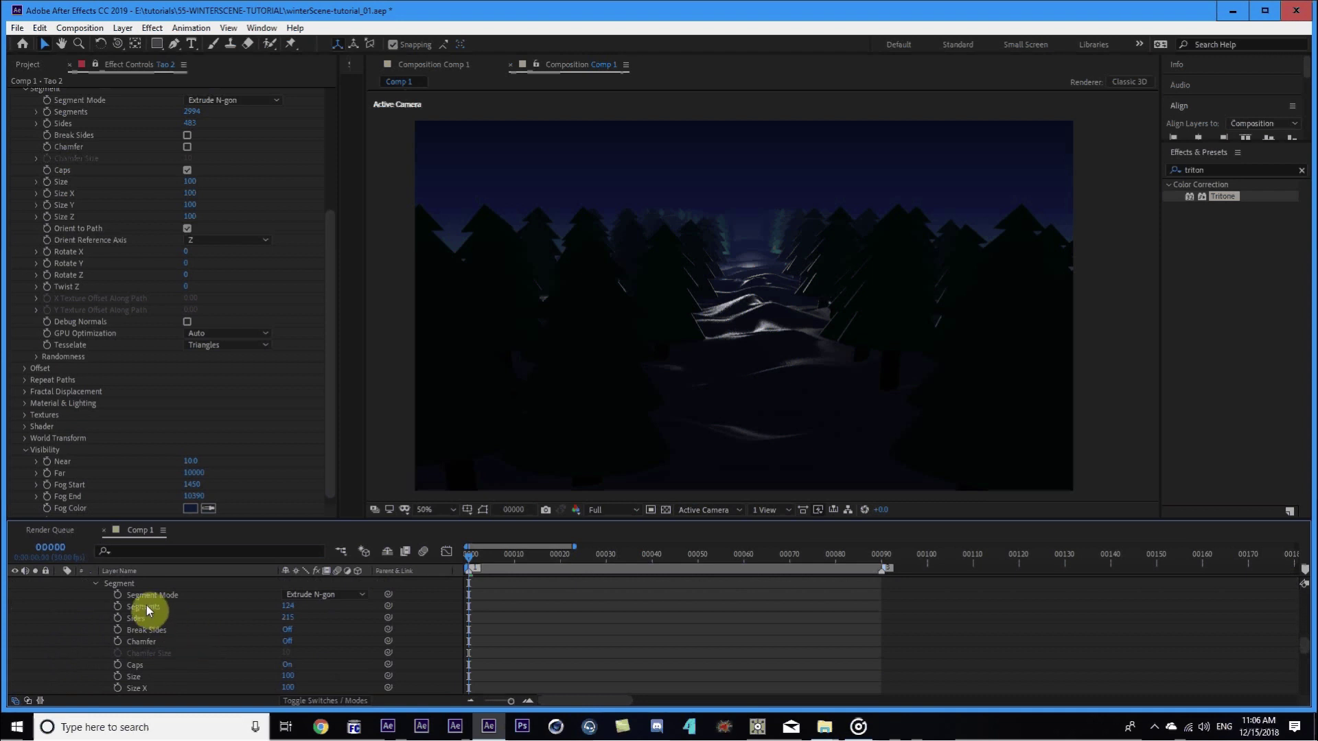
left_click(116, 606, "alt")
left_click_drag(322, 617, 121, 113)
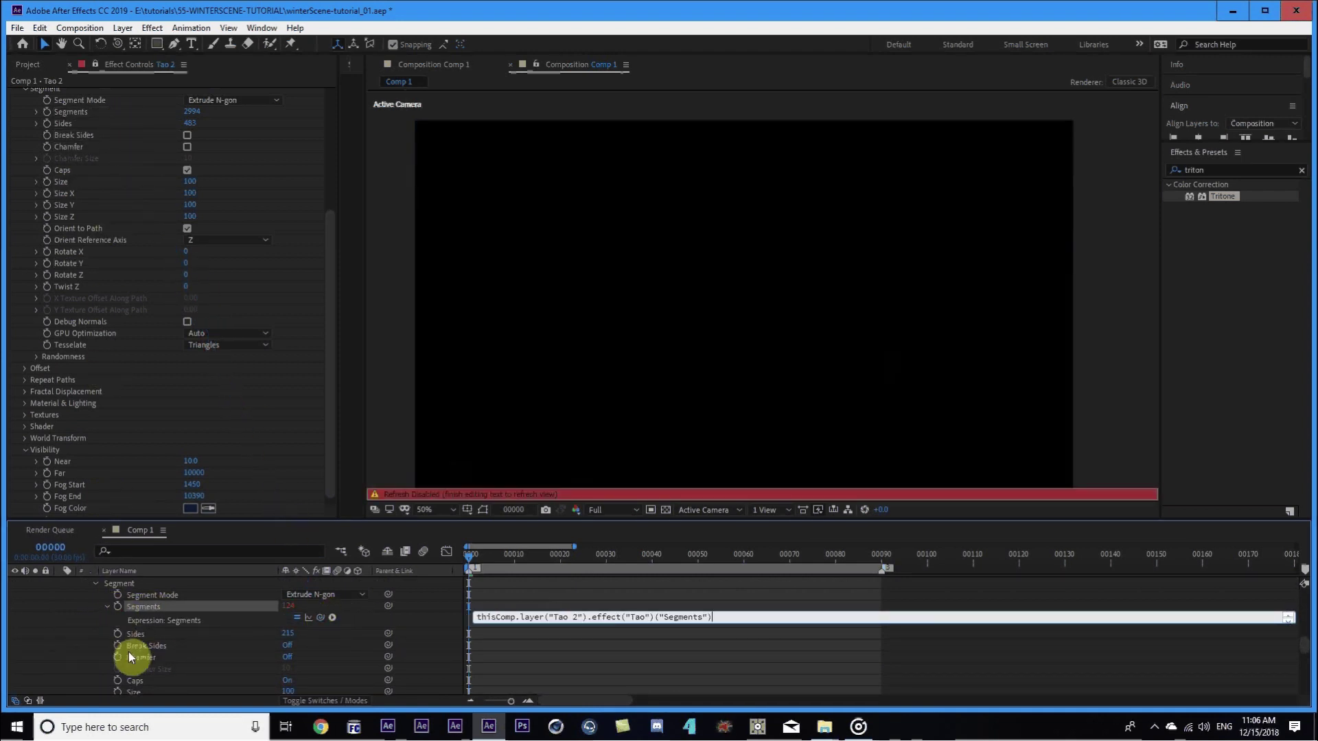
left_click(118, 633, "alt")
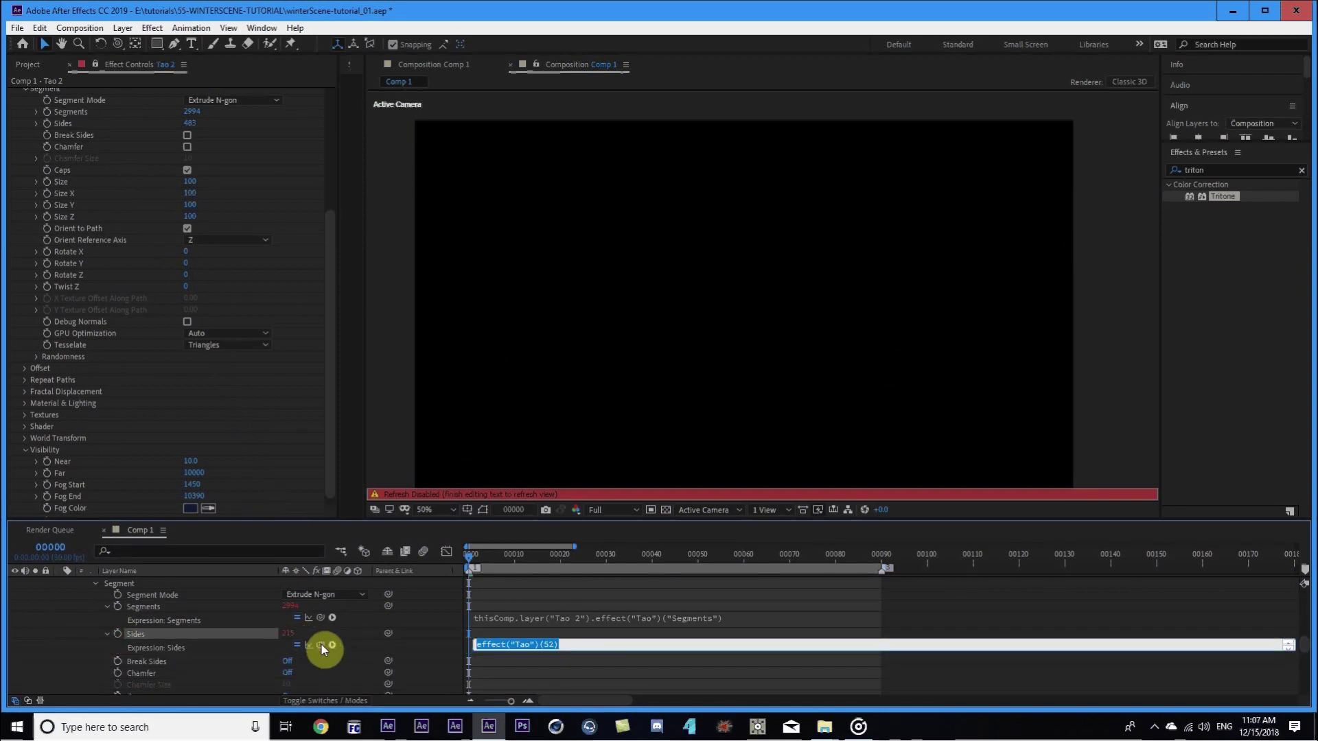
left_click_drag(320, 644, 104, 154)
left_click(72, 649)
Copy the linked Segments and Sides properties from the middle Tao layer to the bottom Tao layer's effect.
left_click(154, 598)
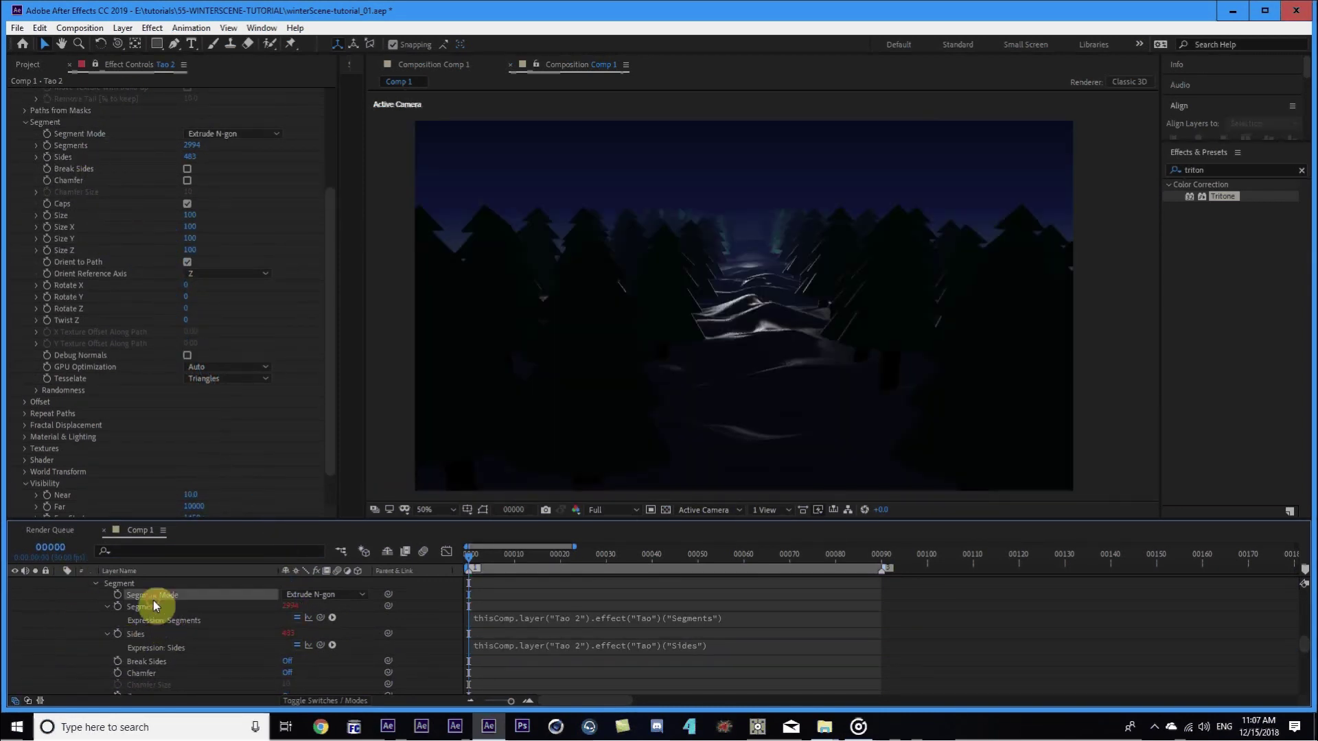
left_click(144, 608)
left_click(141, 636)
scroll(81, 637, "up", 10)
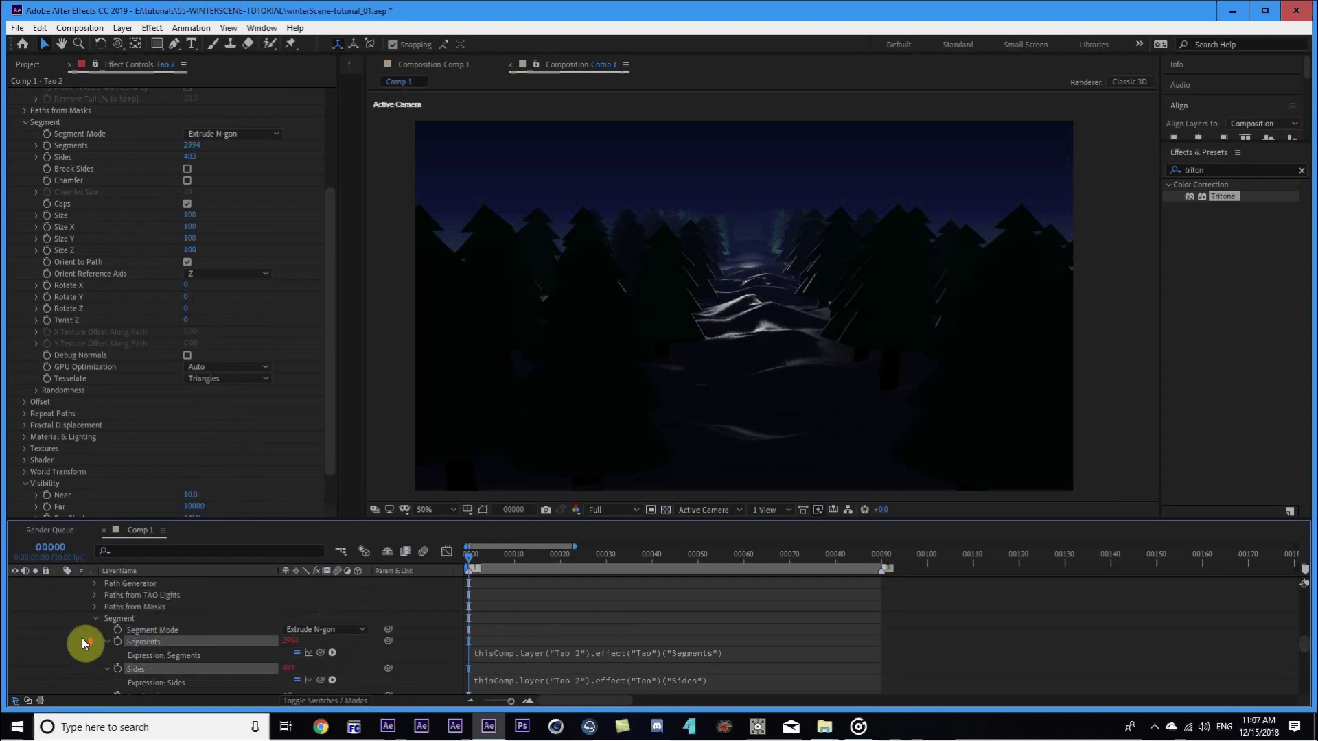
left_click(58, 652)
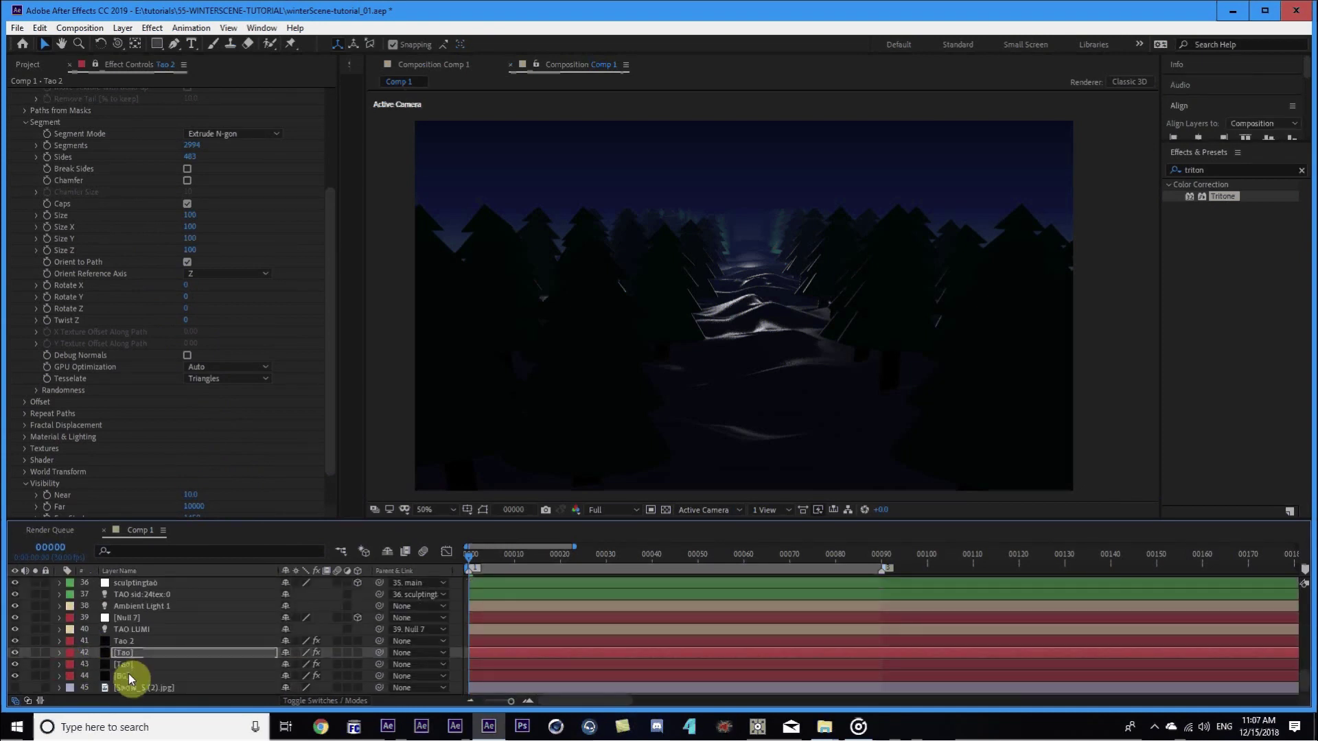
left_click(128, 665)
key("e")
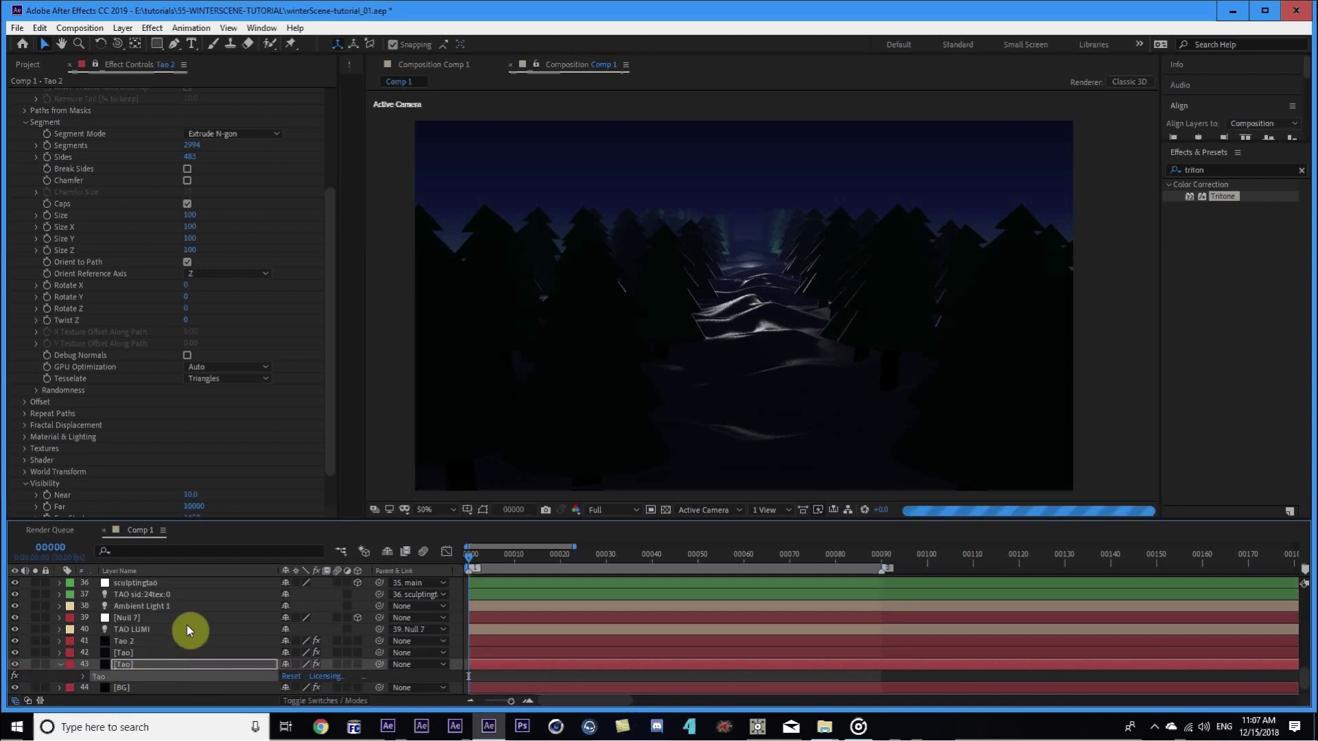
Set Tao 2's rendering Supersample to 16x.
scroll(24, 517, "down", 3)
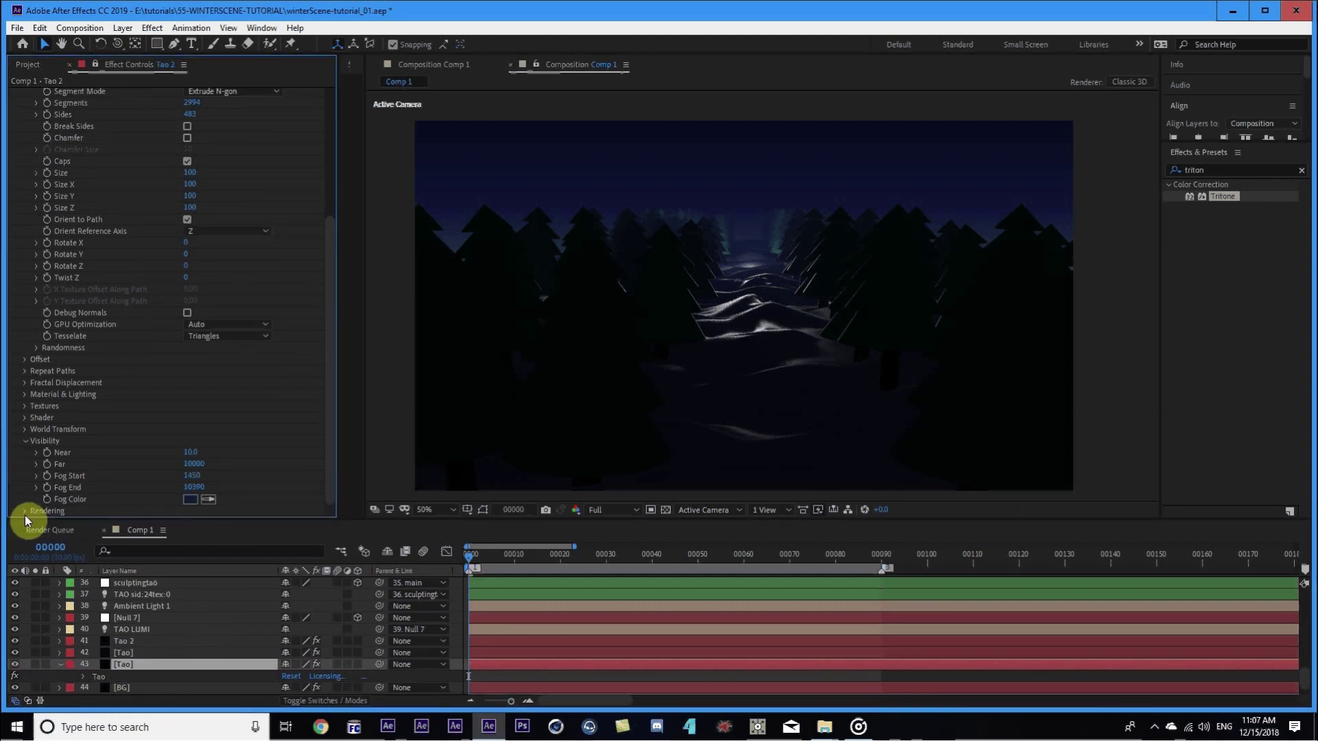
left_click(221, 484)
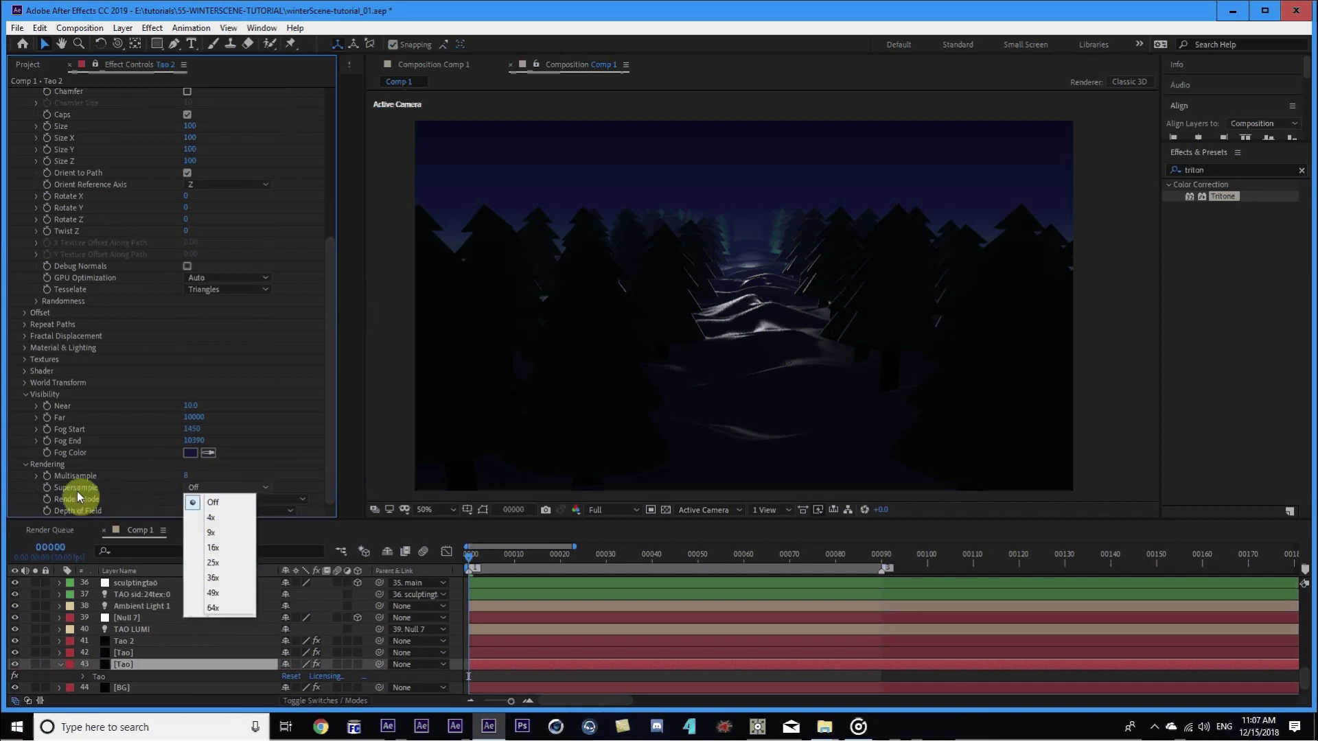
left_click(220, 549)
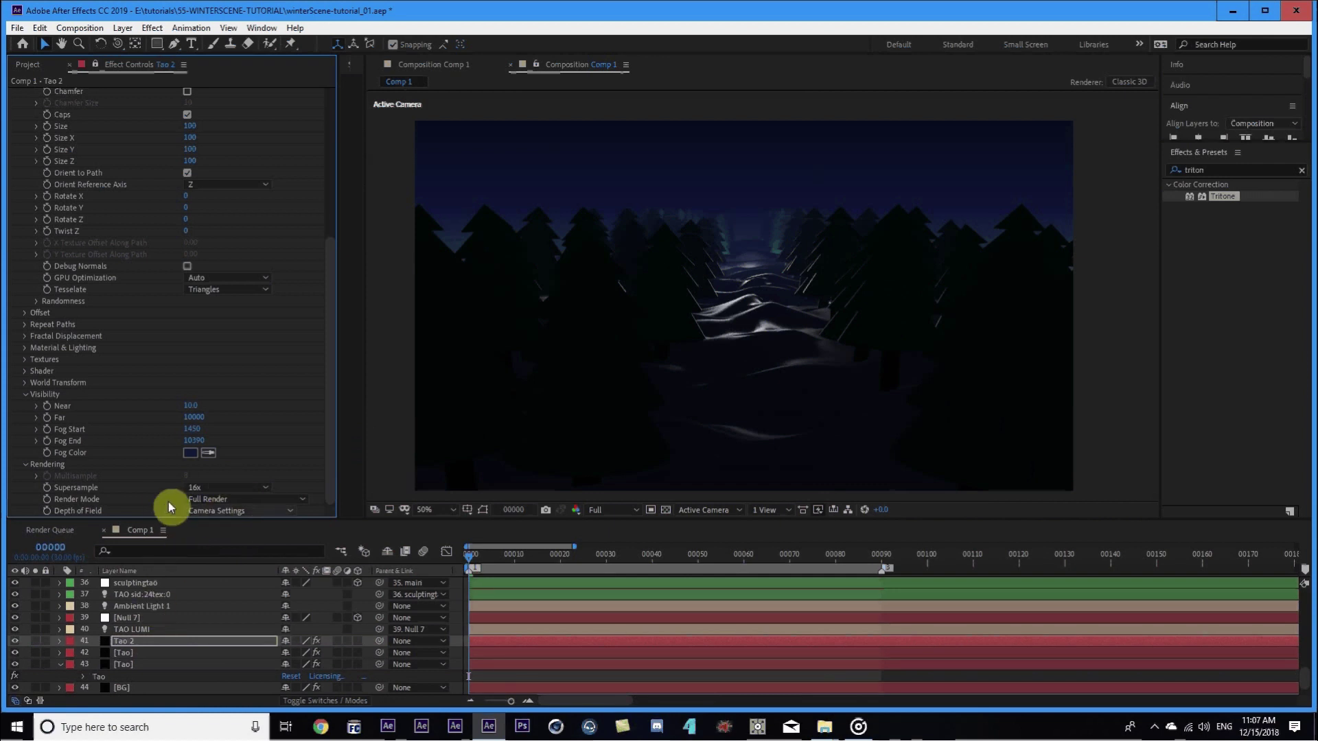
Link the middle Tao layer's rendering Supersample to Tao 2's Supersample with an expression.
left_click(124, 652)
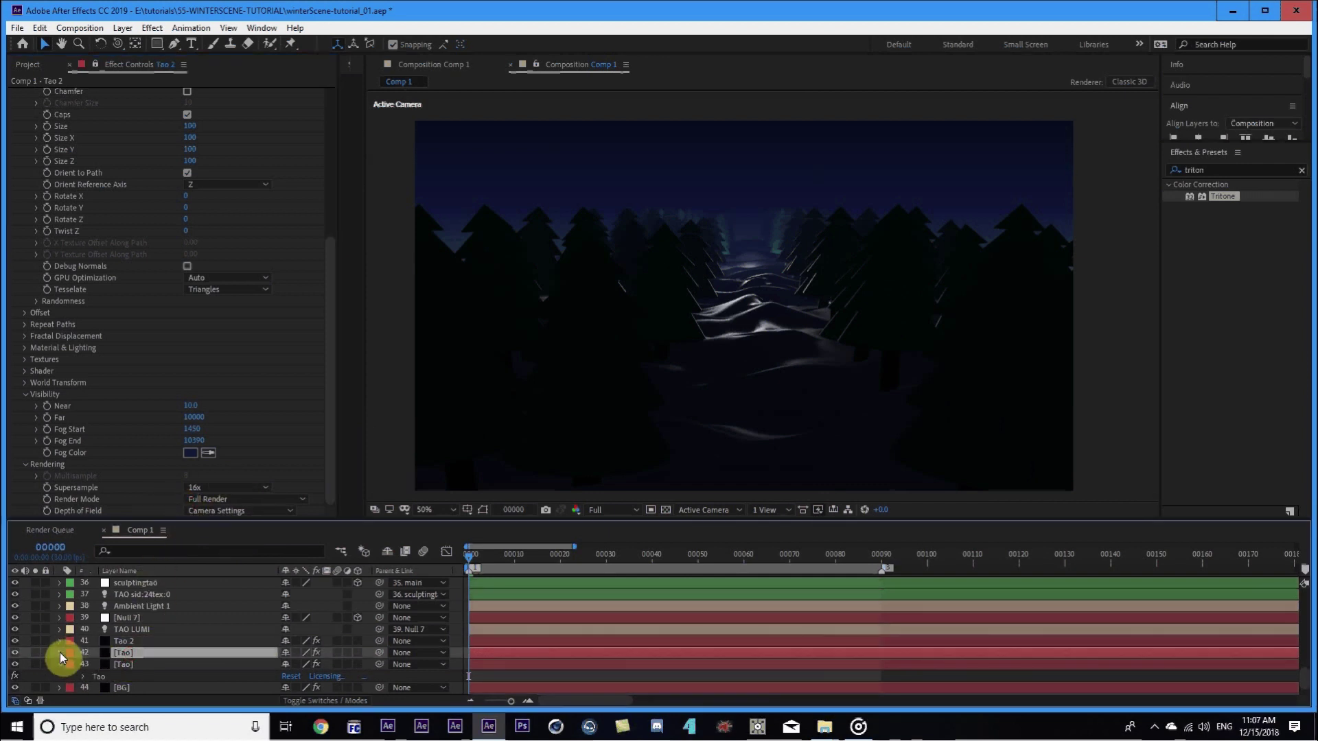
key("e")
key("e")
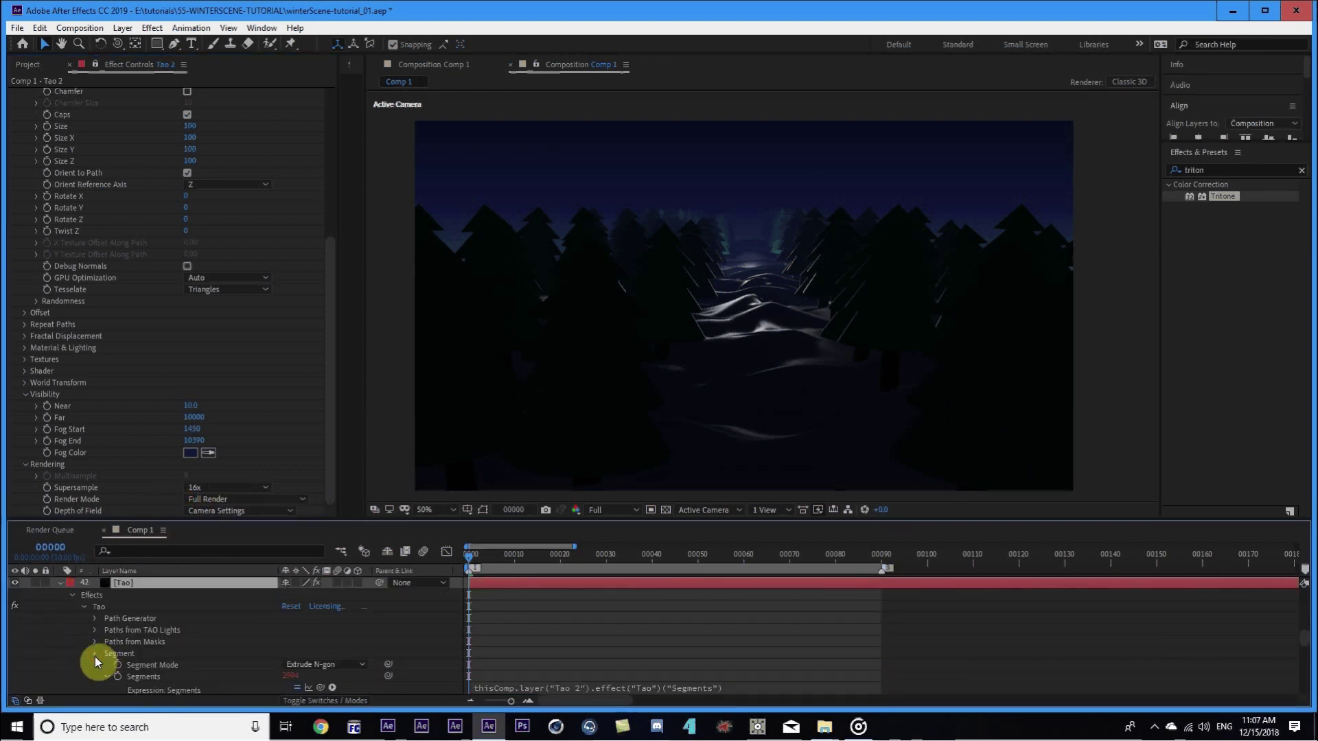
scroll(95, 656, "down", 10)
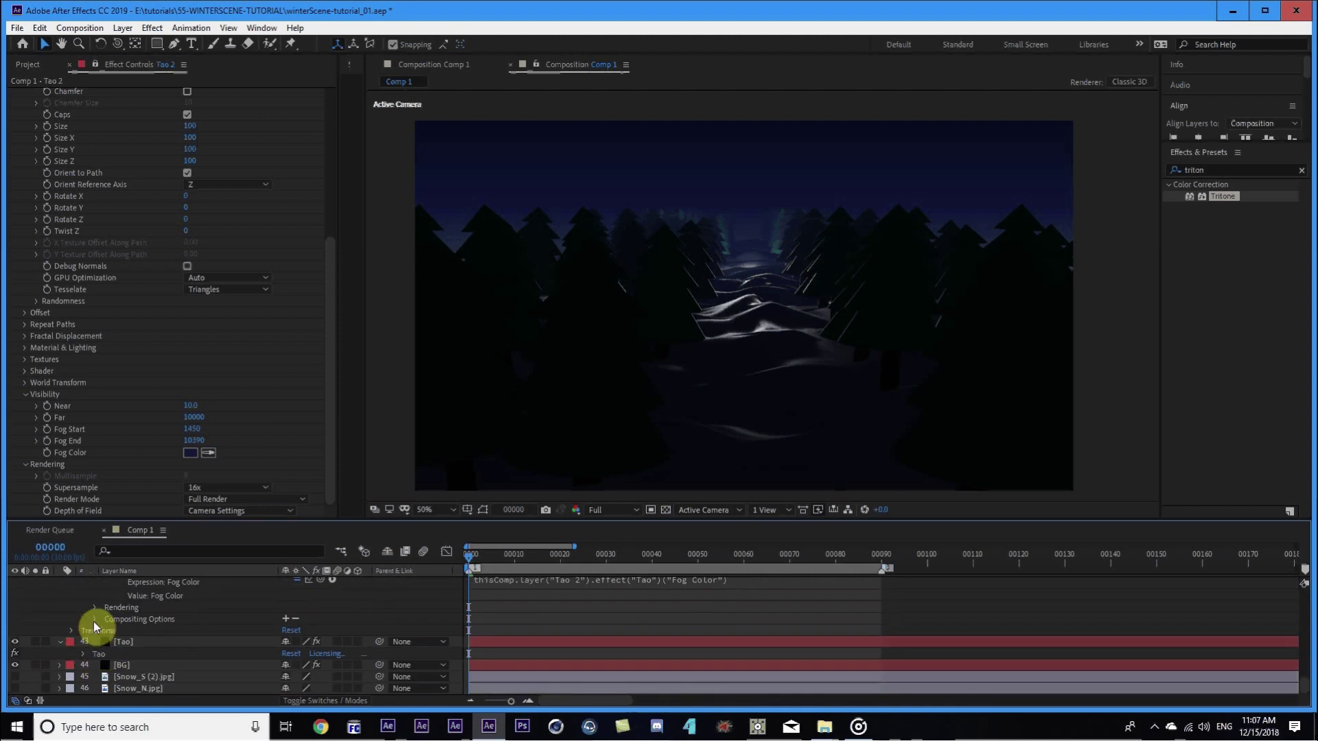
left_click(94, 606)
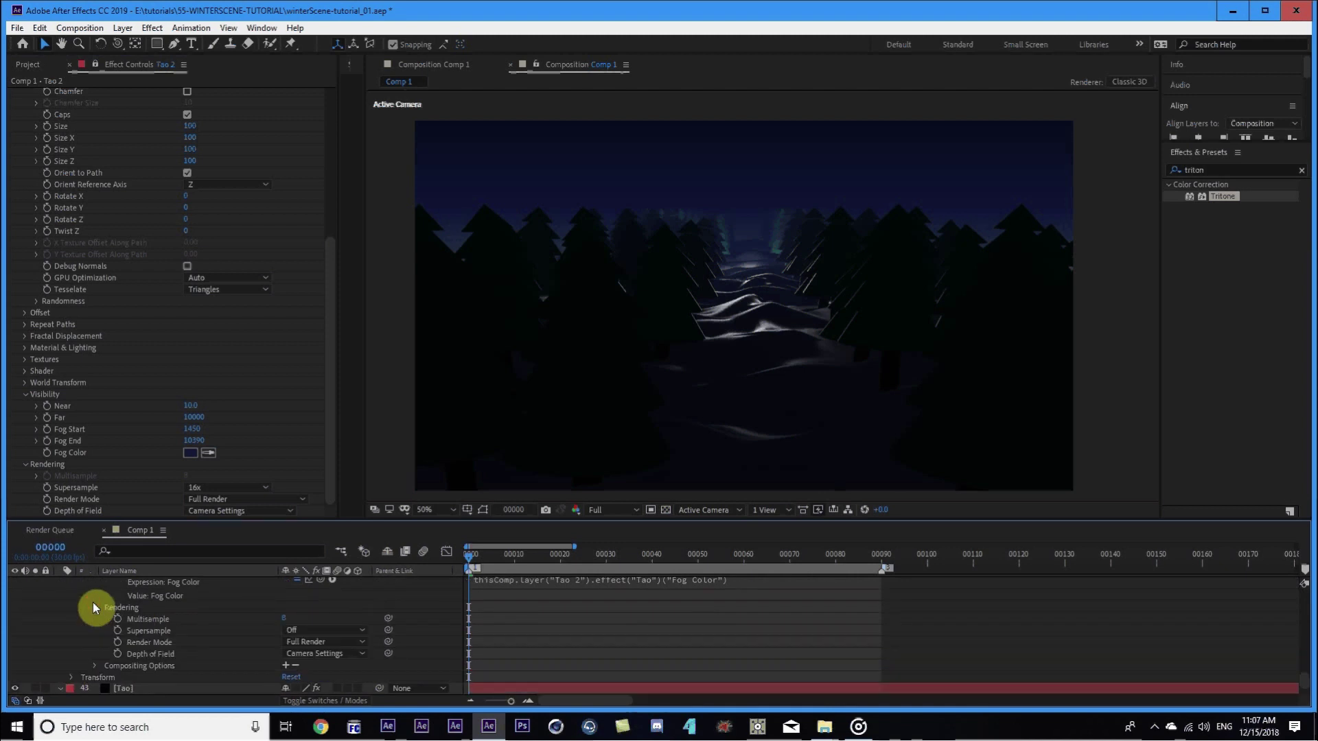
left_click(117, 630, "alt")
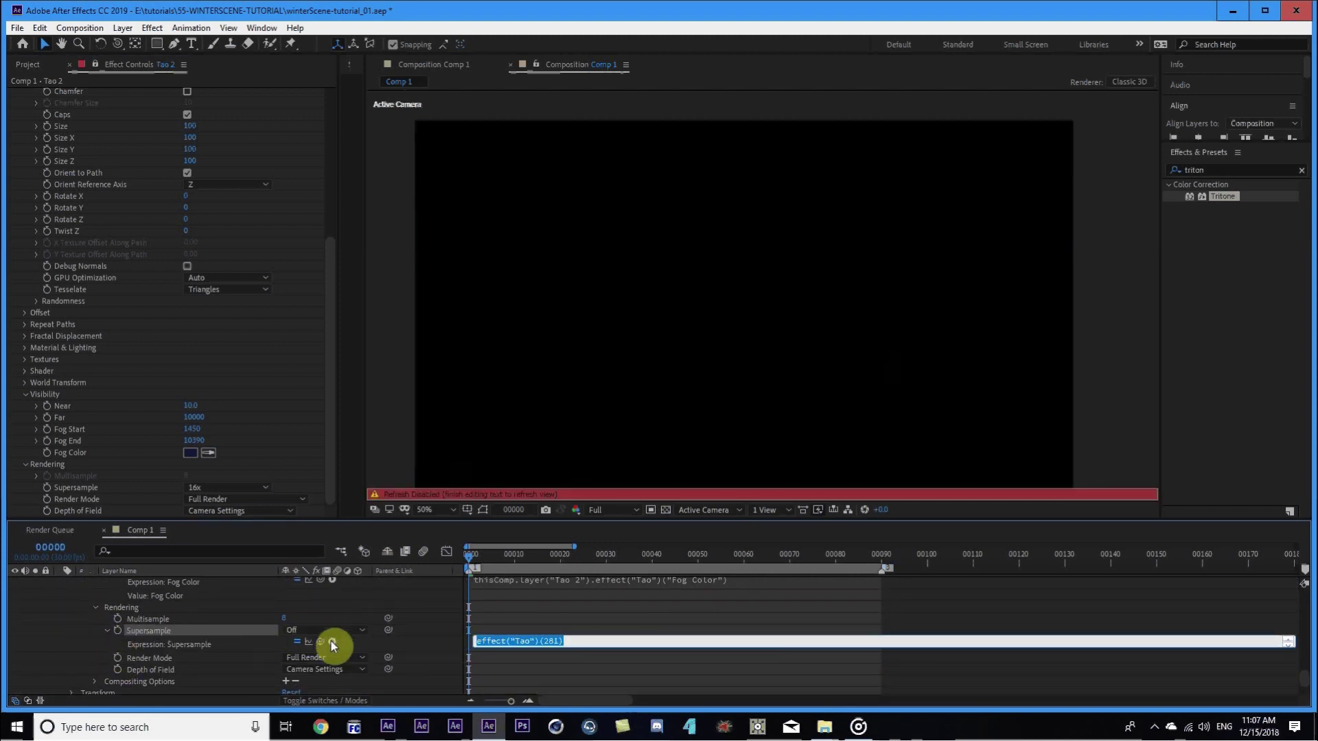
left_click_drag(322, 642, 97, 488)
left_click(59, 654)
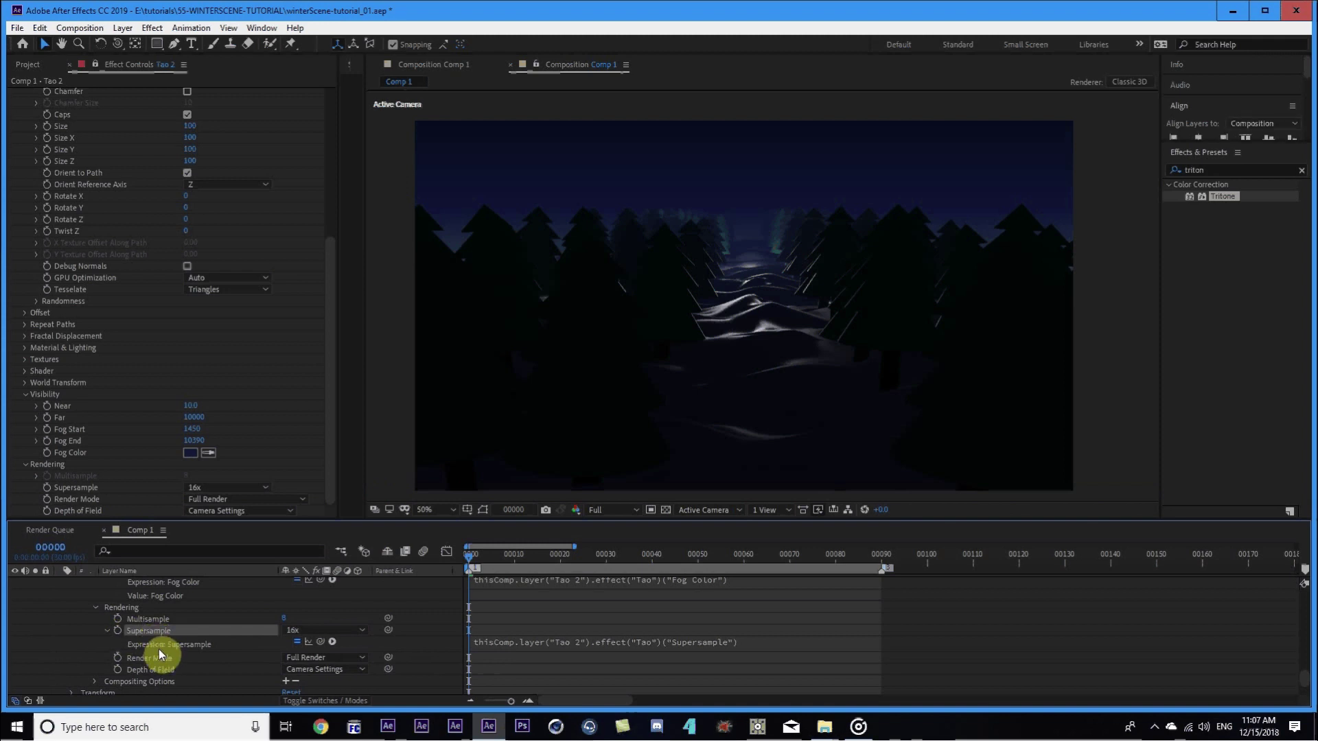
Copy the linked Supersample property from the middle Tao layer to the bottom Tao layer's effect and save the project.
scroll(77, 637, "up", 6)
scroll(79, 632, "up", 5)
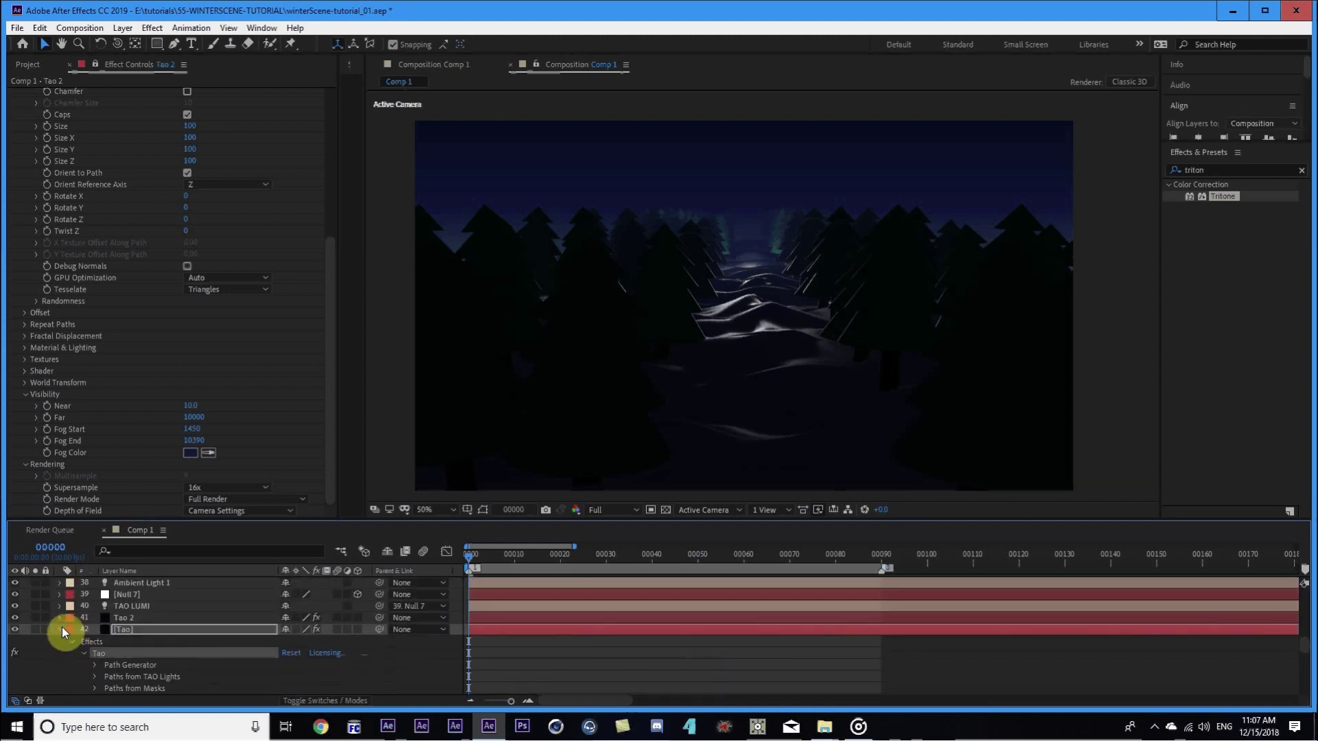
left_click(63, 628)
scroll(138, 641, "up", 1)
left_click(113, 653)
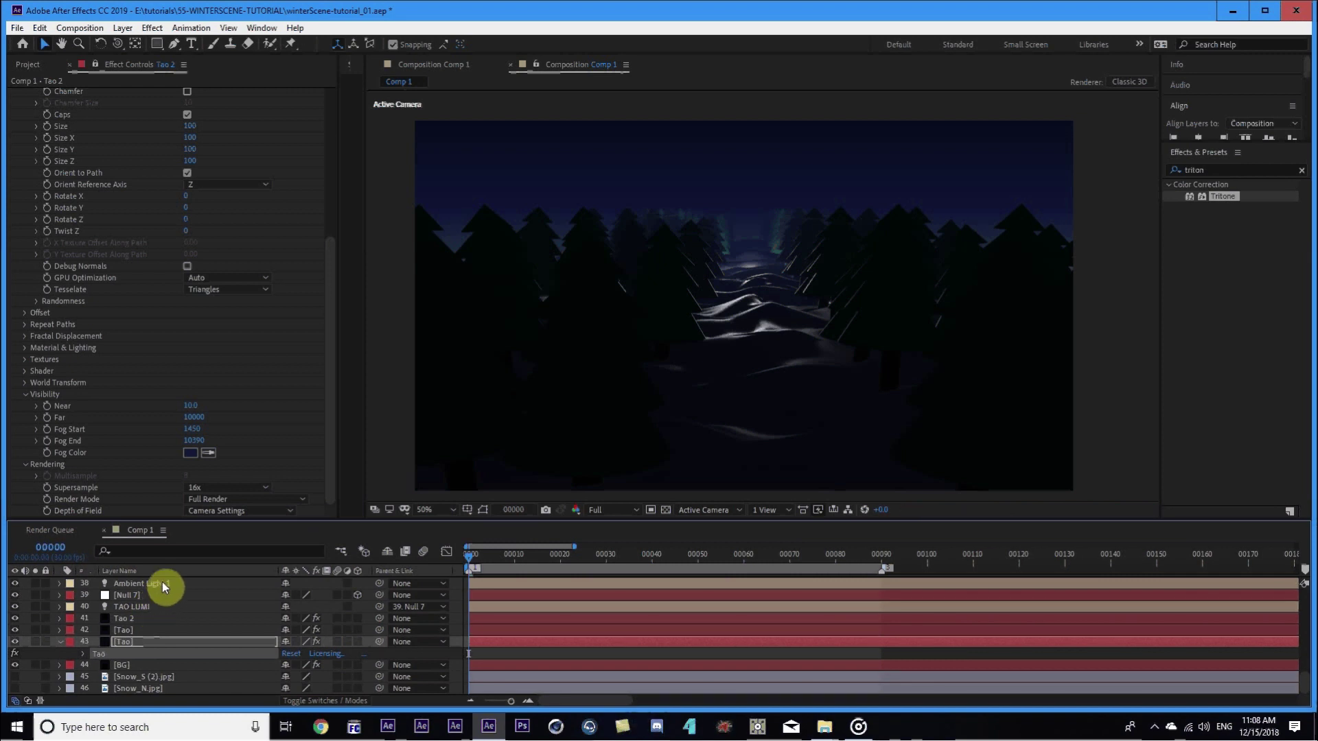
scroll(151, 680, "up", 10)
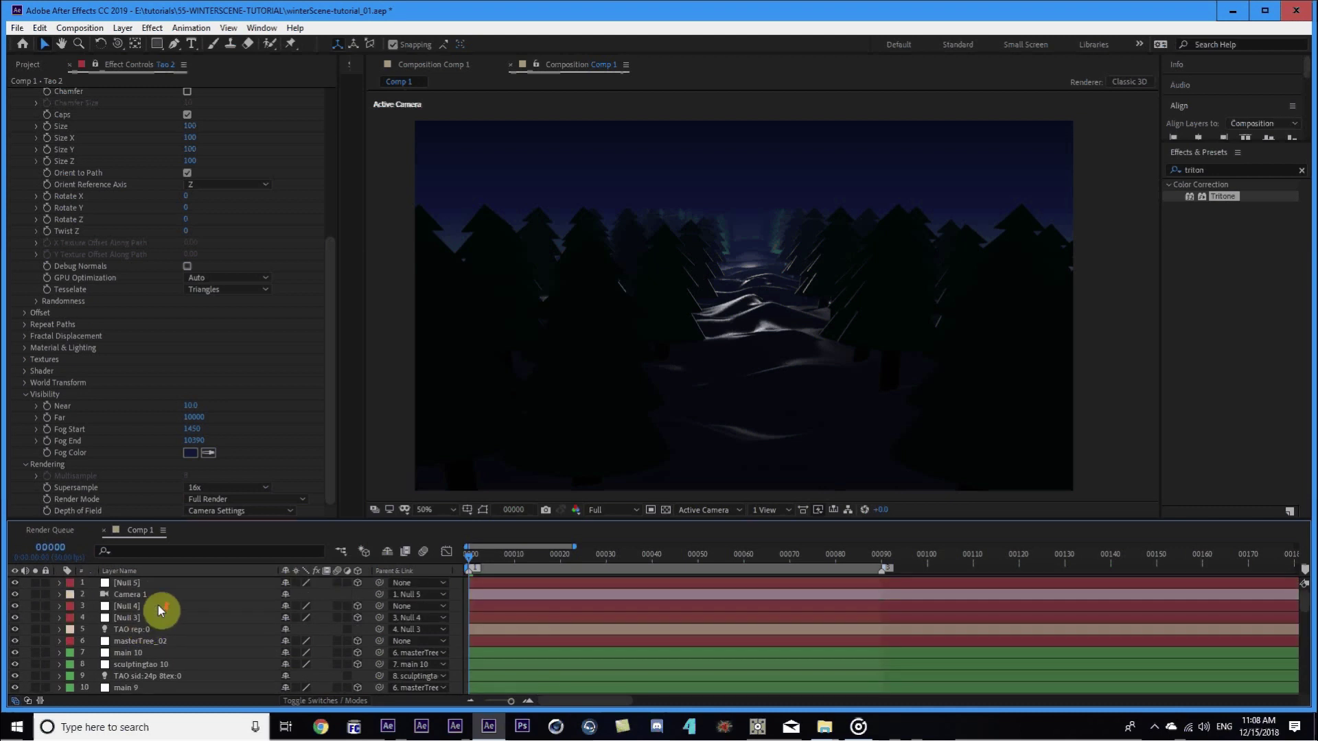
key("ctrl+s")
Turn on Camera 1's Depth of Field and set its Focus Distance to 945 pixels.
left_click(136, 593)
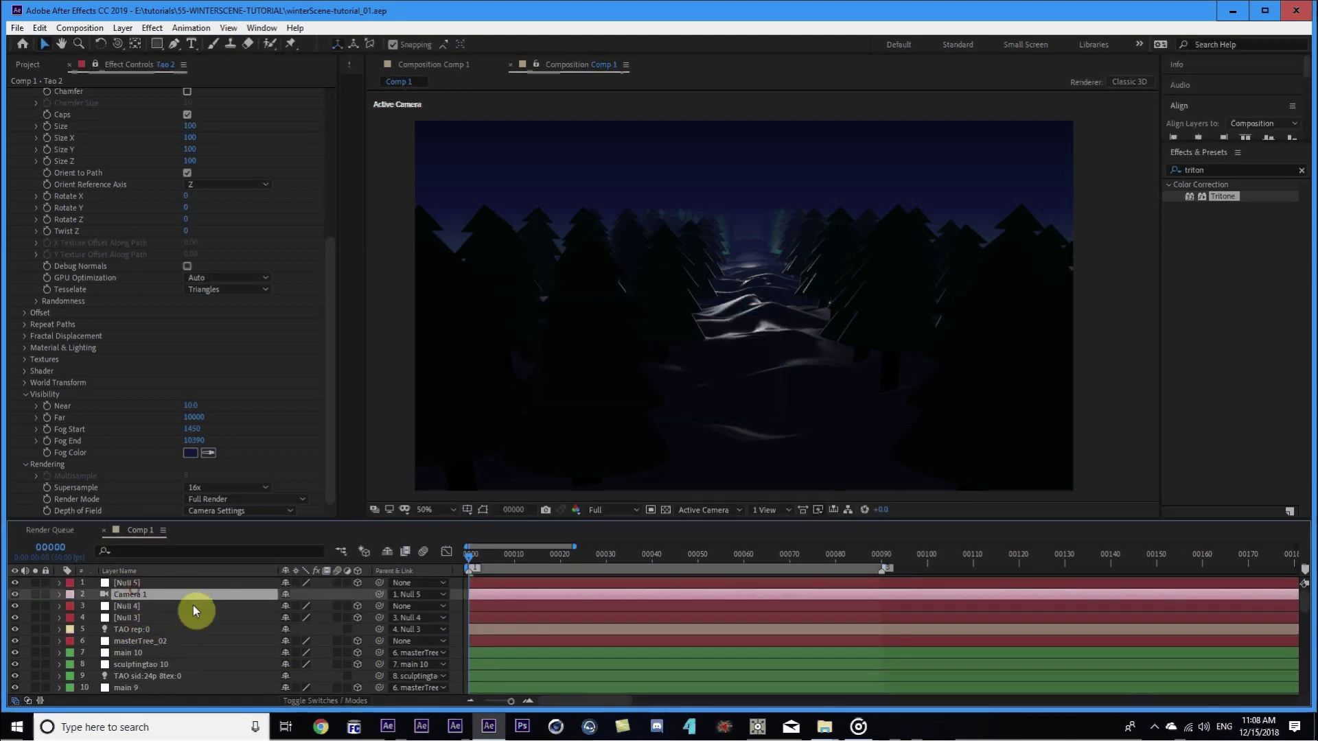
key("a")
key("a")
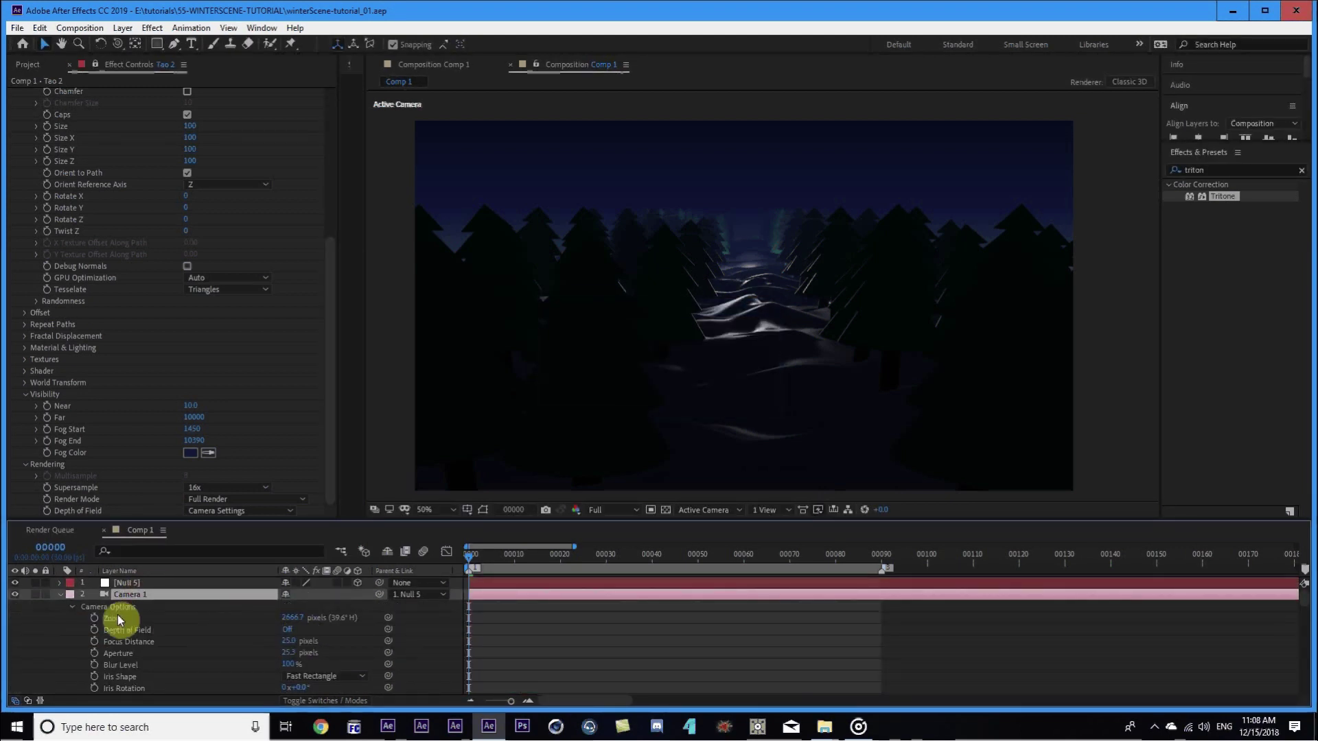
left_click(285, 630)
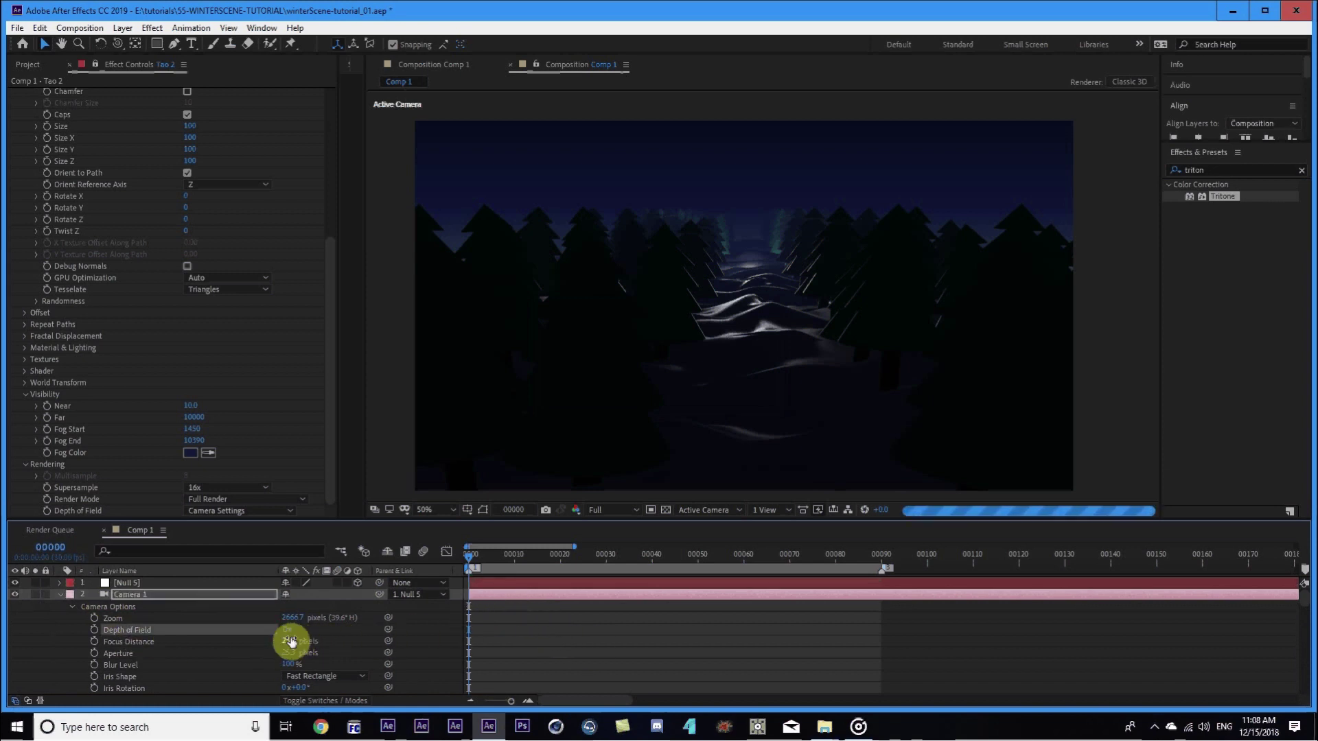
left_click_drag(291, 641, 352, 636)
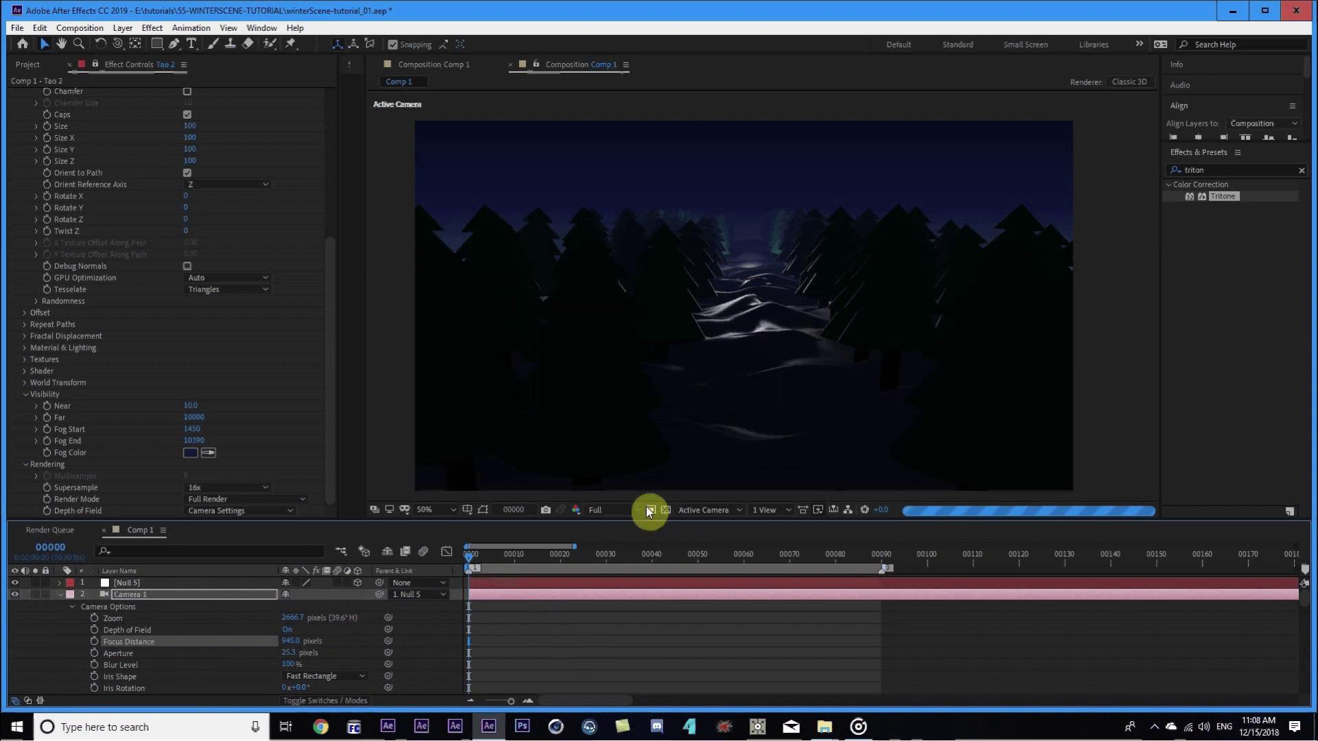
Lower the preview resolution to Quarter and set Tao 2's Segments to 360 and Sides to 80.
left_click(626, 508)
left_click(611, 596)
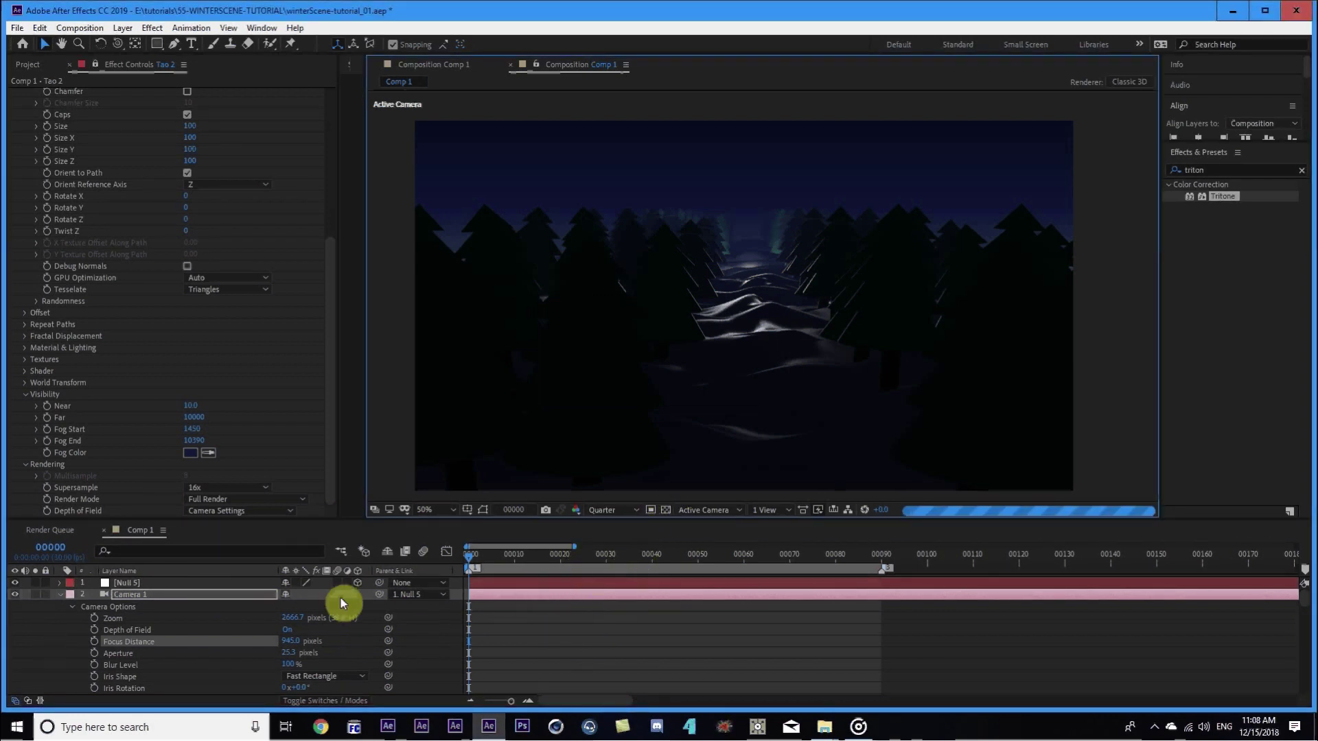
scroll(147, 636, "down", 10)
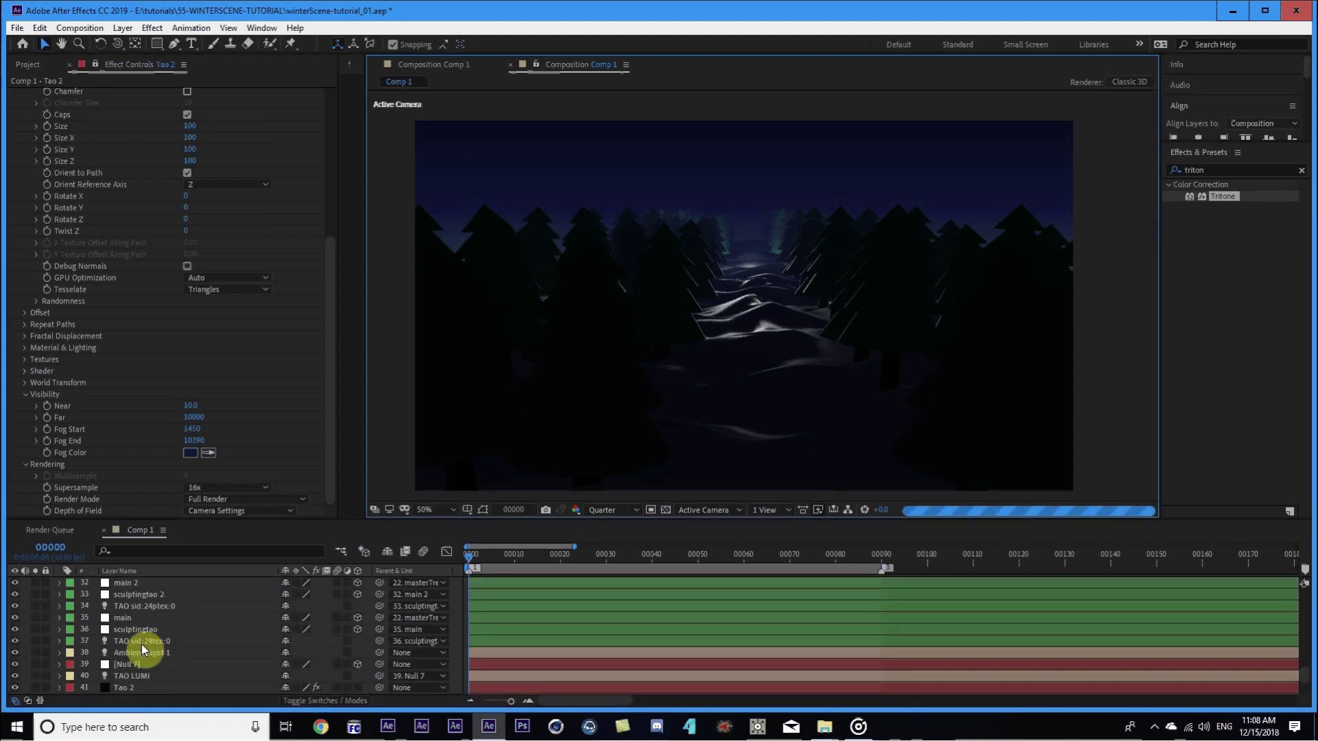
left_click(129, 685)
scroll(129, 686, "down", 2)
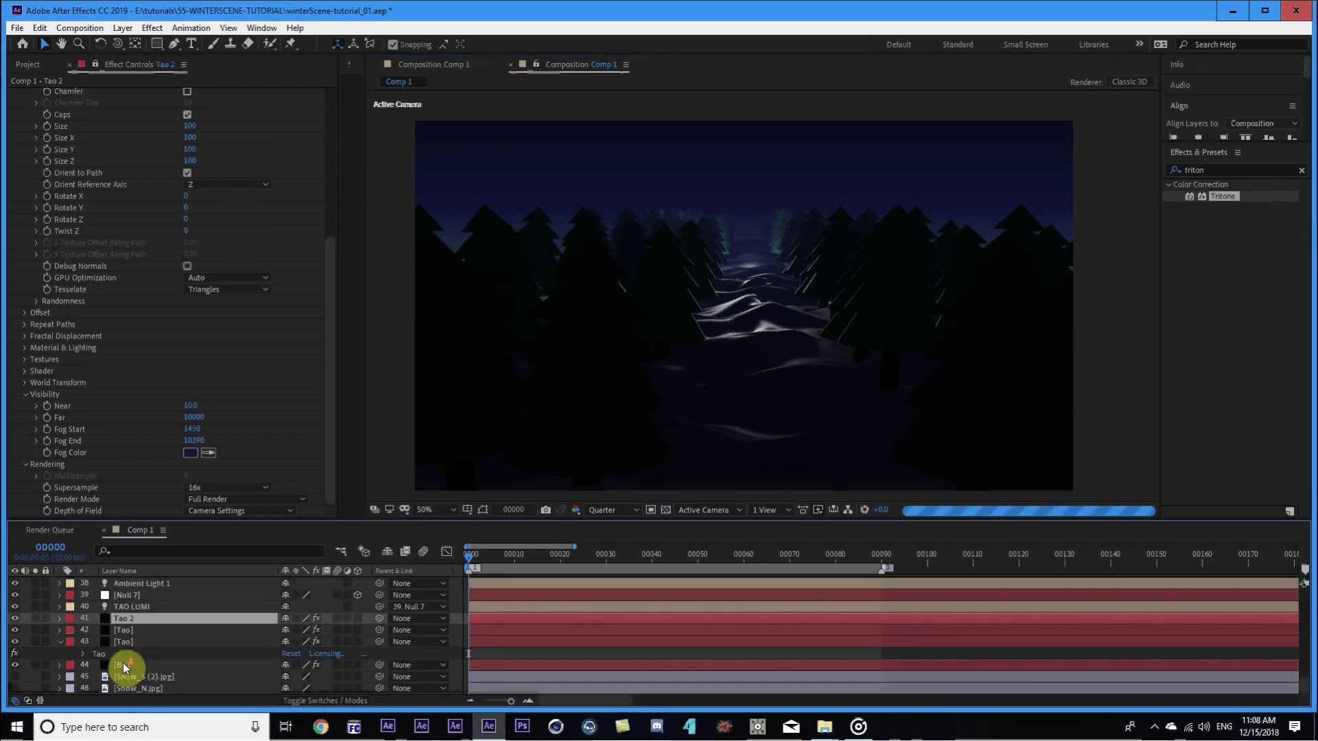
left_click_drag(324, 269, 340, 114)
left_click_drag(193, 306, 202, 300)
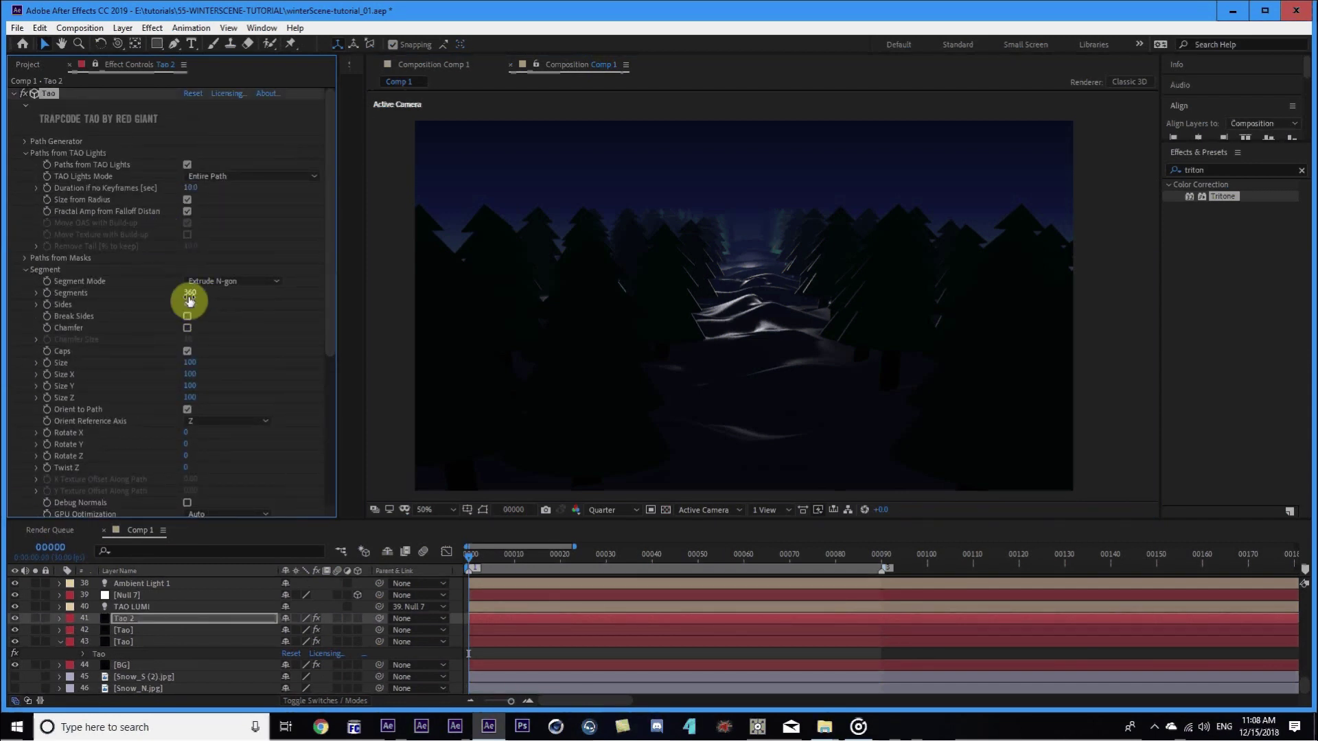
left_click(190, 304)
left_click(323, 326)
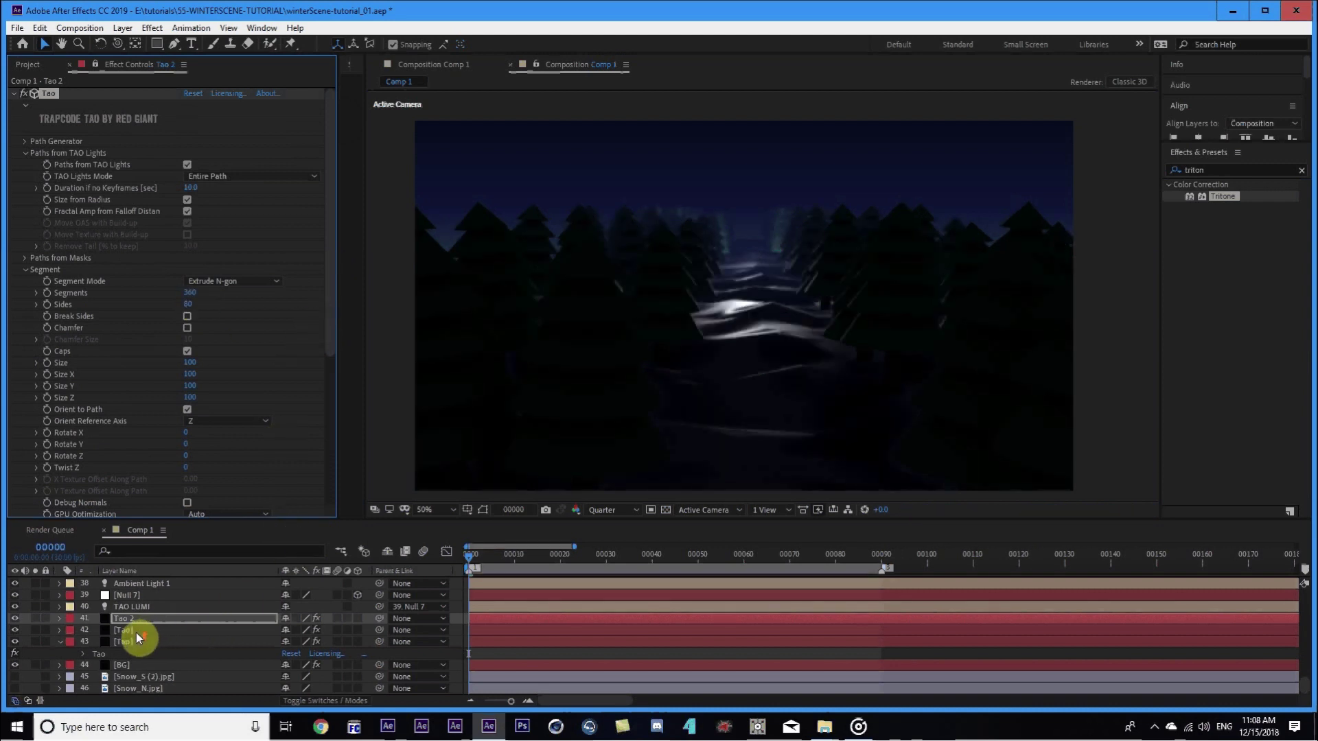
Set Camera 1's Aperture to 155.3 pixels and its Focus Distance to 1785 pixels.
scroll(137, 637, "up", 12)
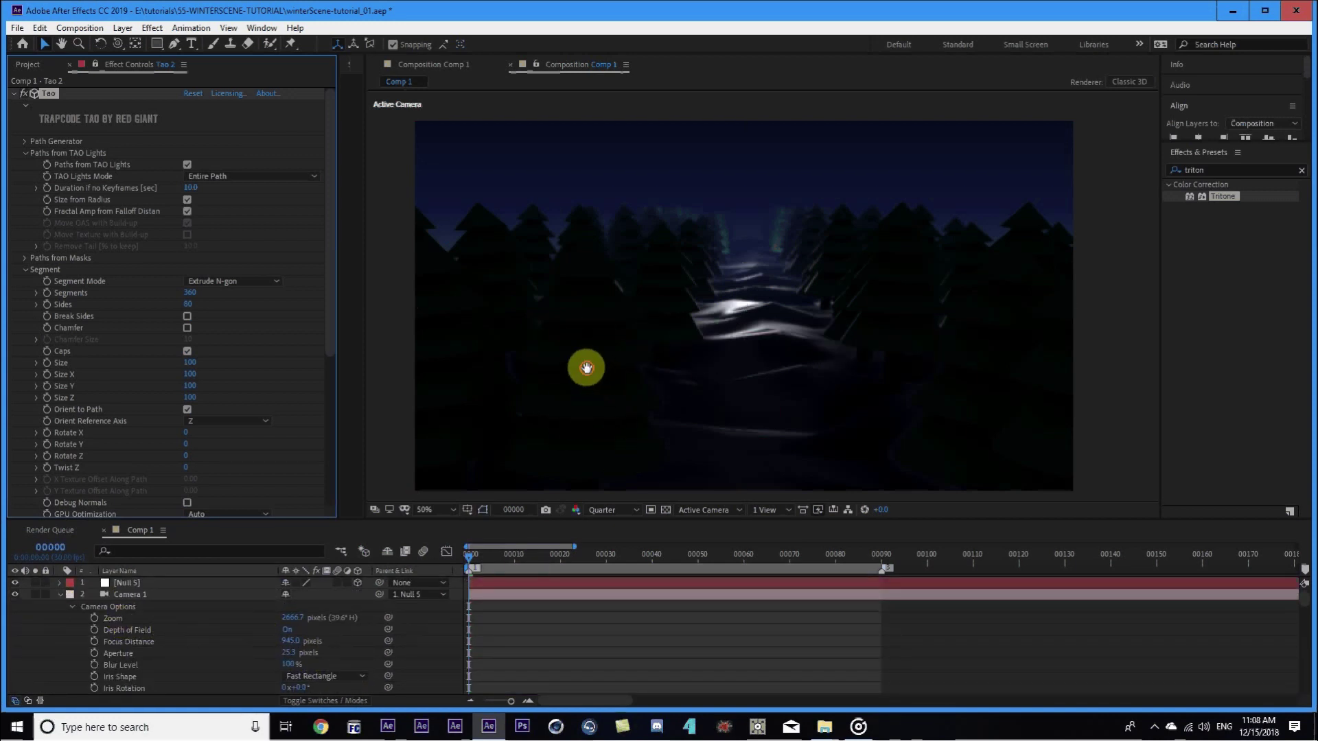
key("space")
mouse_move(586, 367)
left_mouse_down()
mouse_move(621, 337)
mouse_move(598, 344)
left_mouse_up()
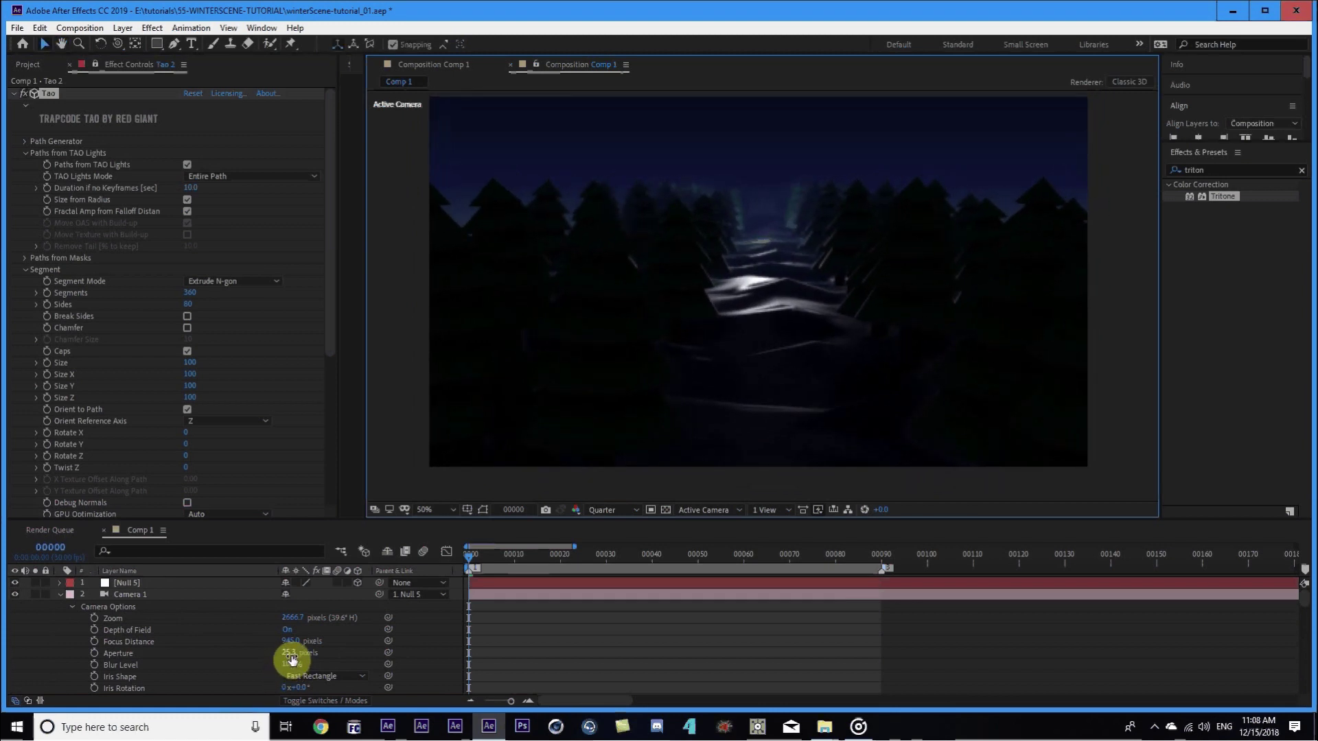
mouse_move(293, 654)
left_mouse_down()
mouse_move(311, 654)
mouse_move(302, 661)
left_mouse_up()
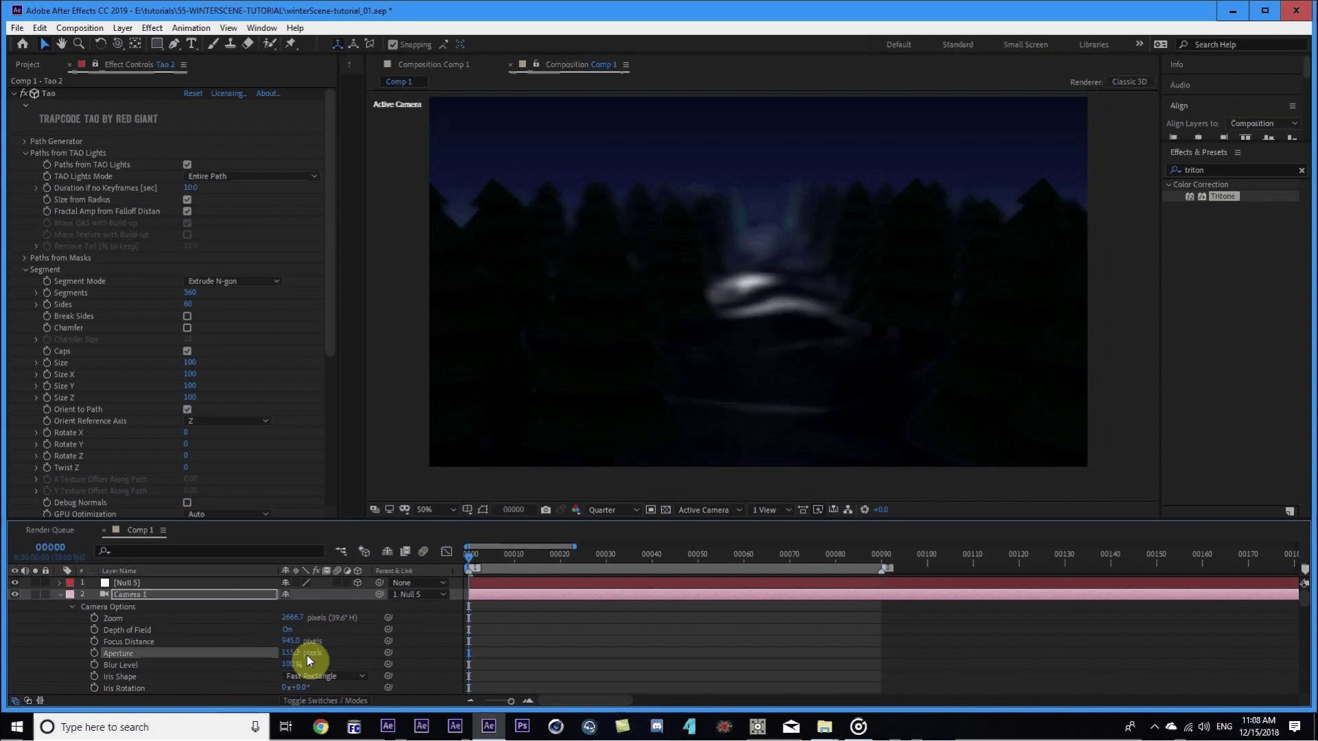
left_click_drag(285, 641, 317, 643)
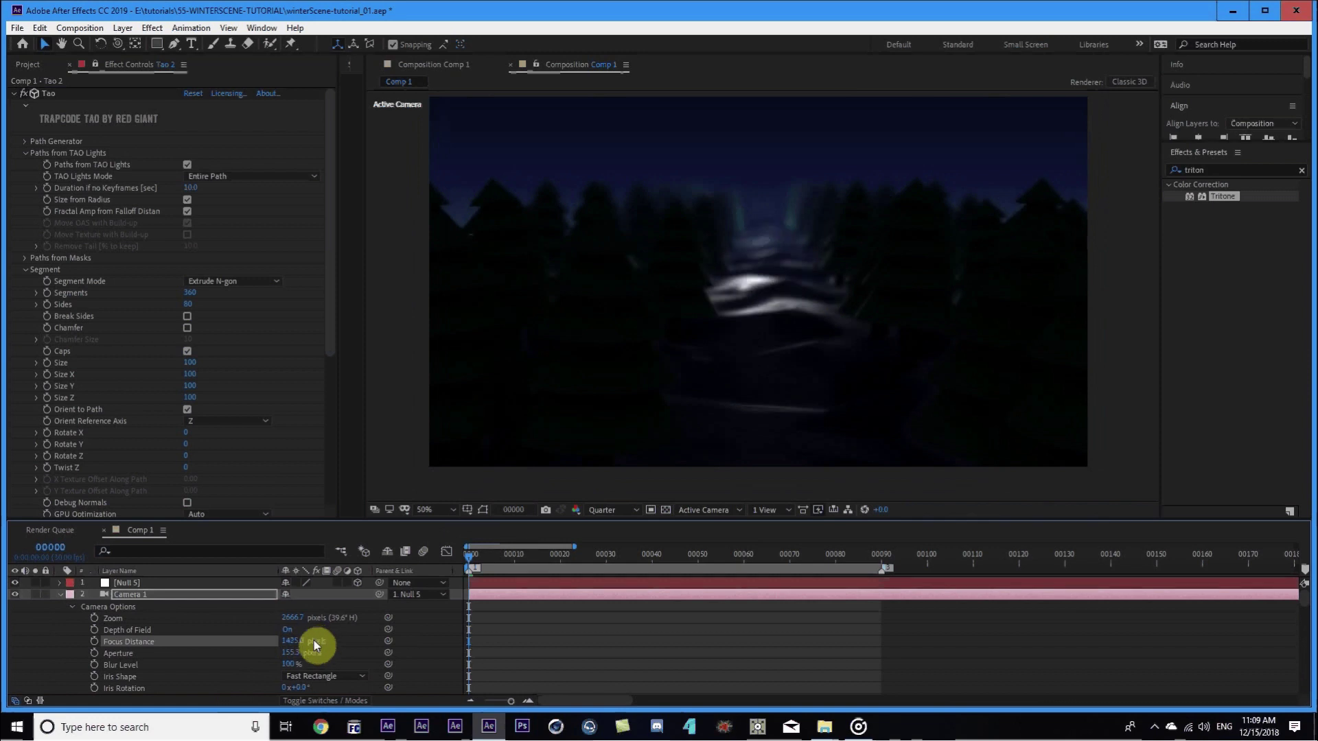
left_click_drag(291, 642, 309, 640)
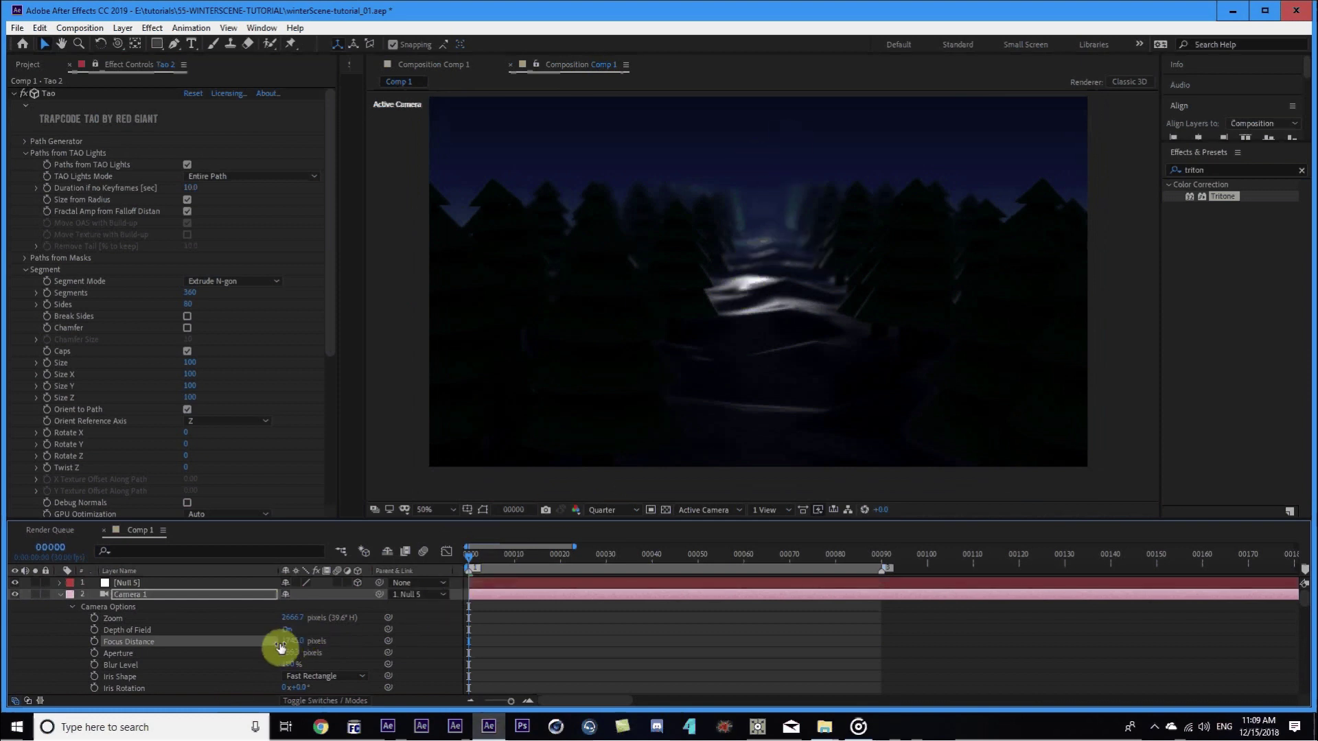
left_click_drag(291, 641, 355, 653)
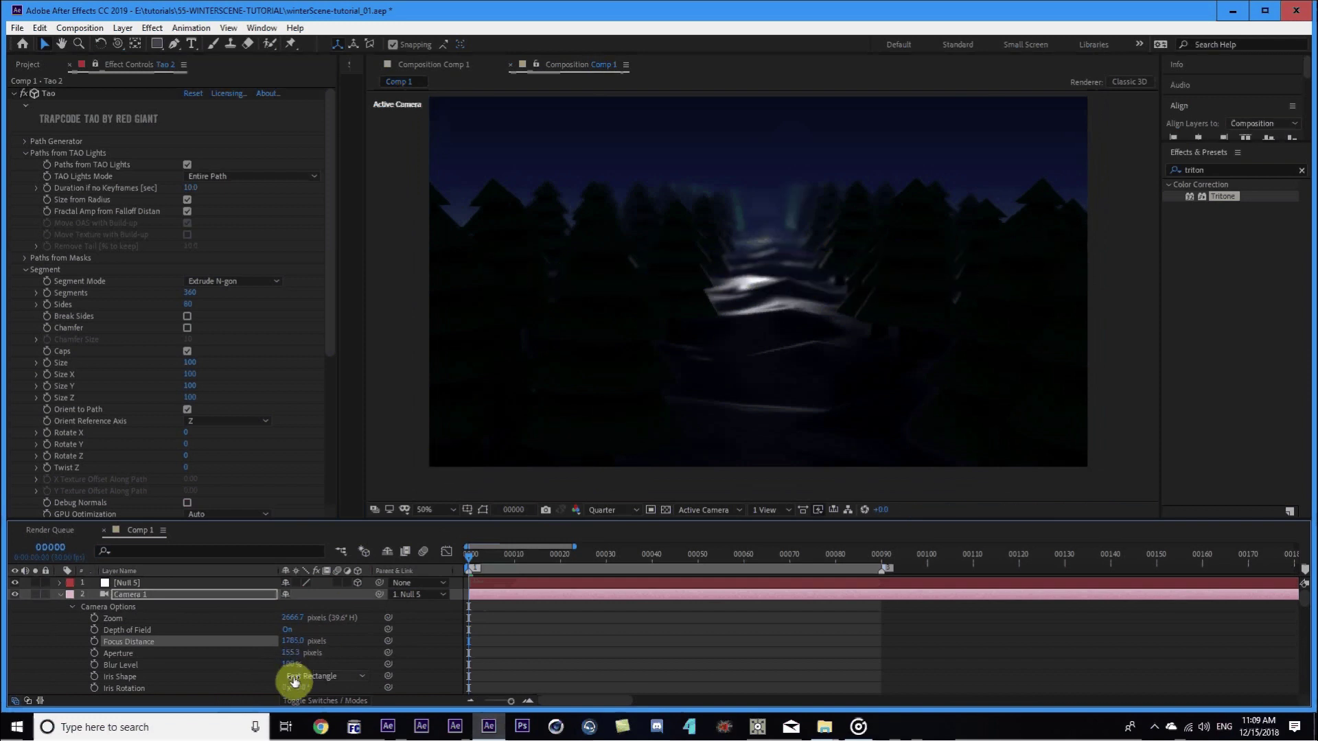
Change Camera 1's Iris Shape to Hexagon.
left_click(326, 678)
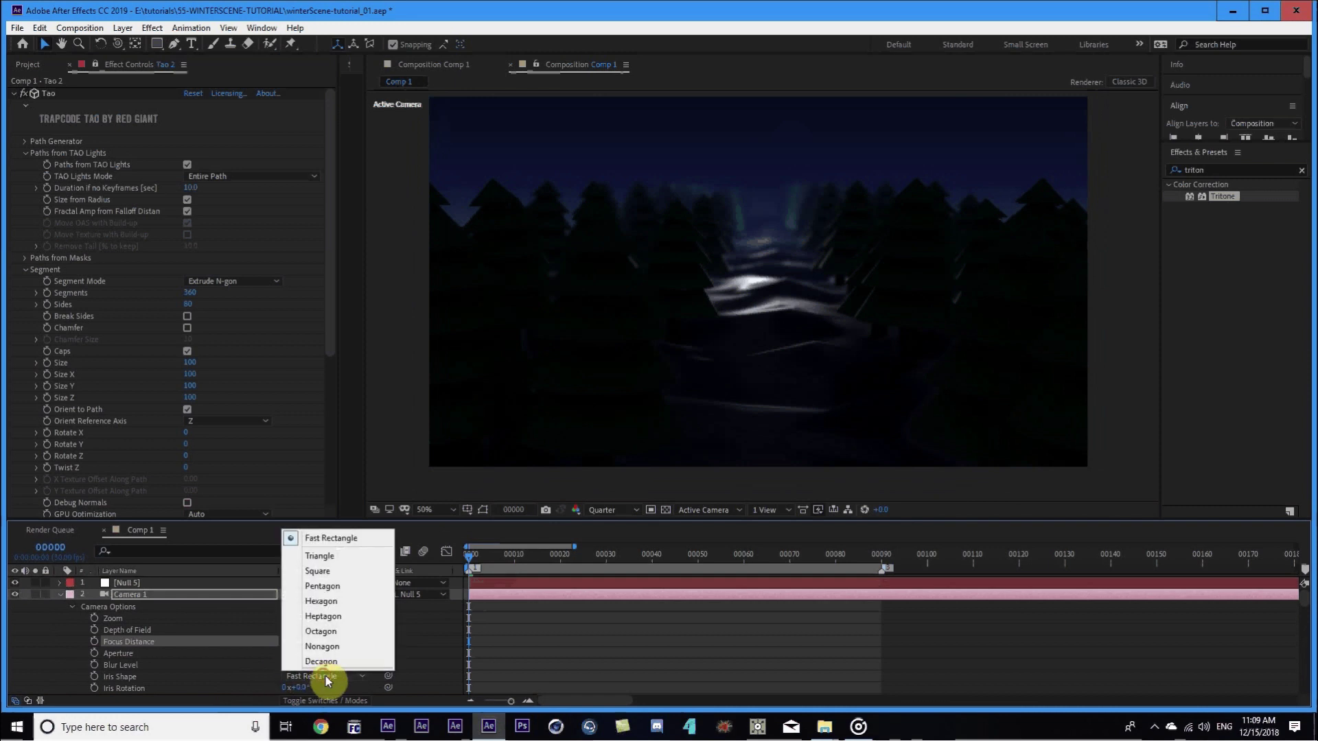
left_click(322, 602)
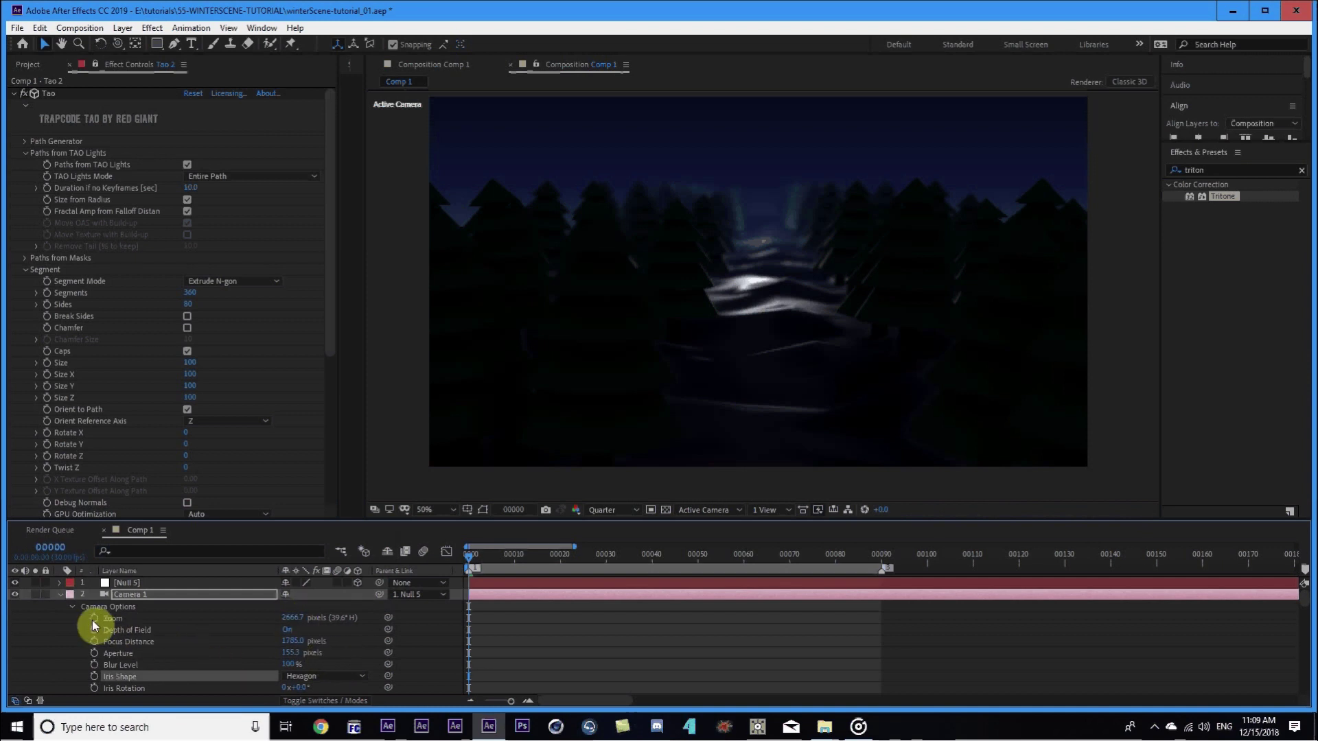
left_click(60, 595)
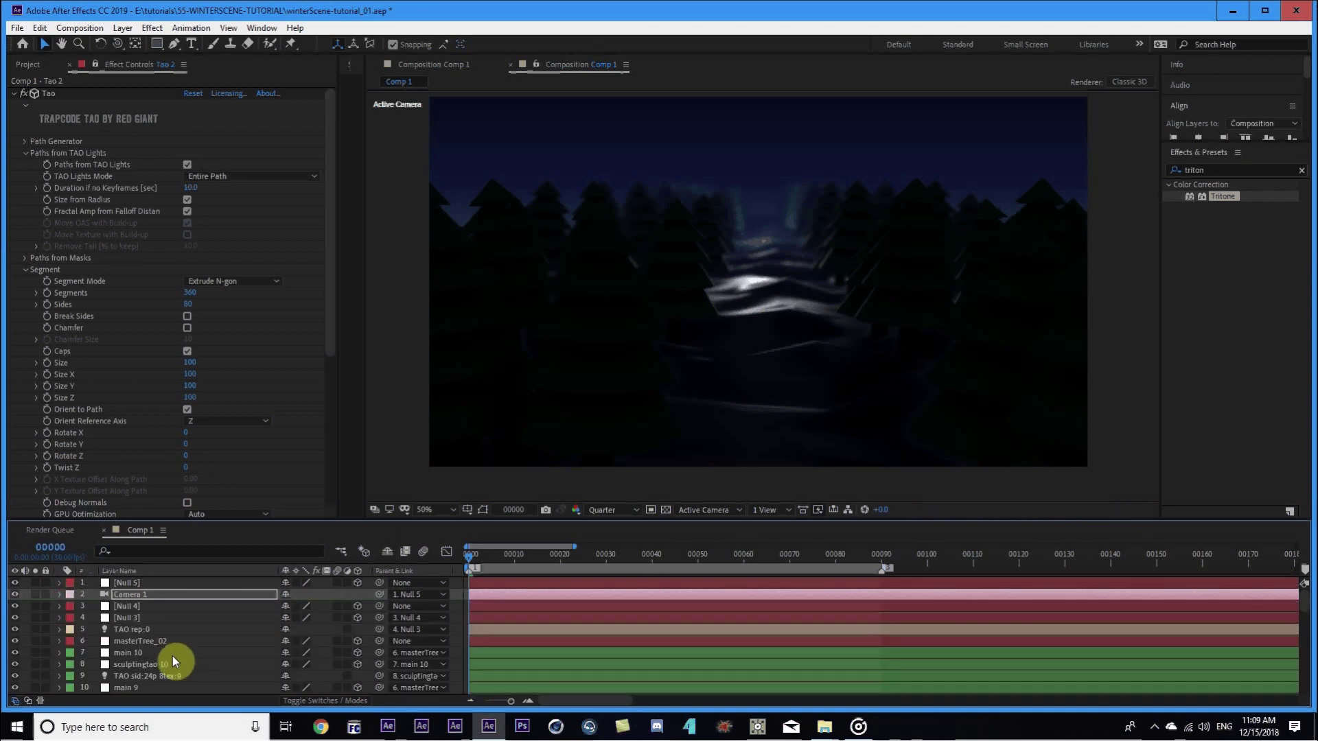
Reduce Camera 1's Aperture to 72.3 pixels.
key("a")
key("a")
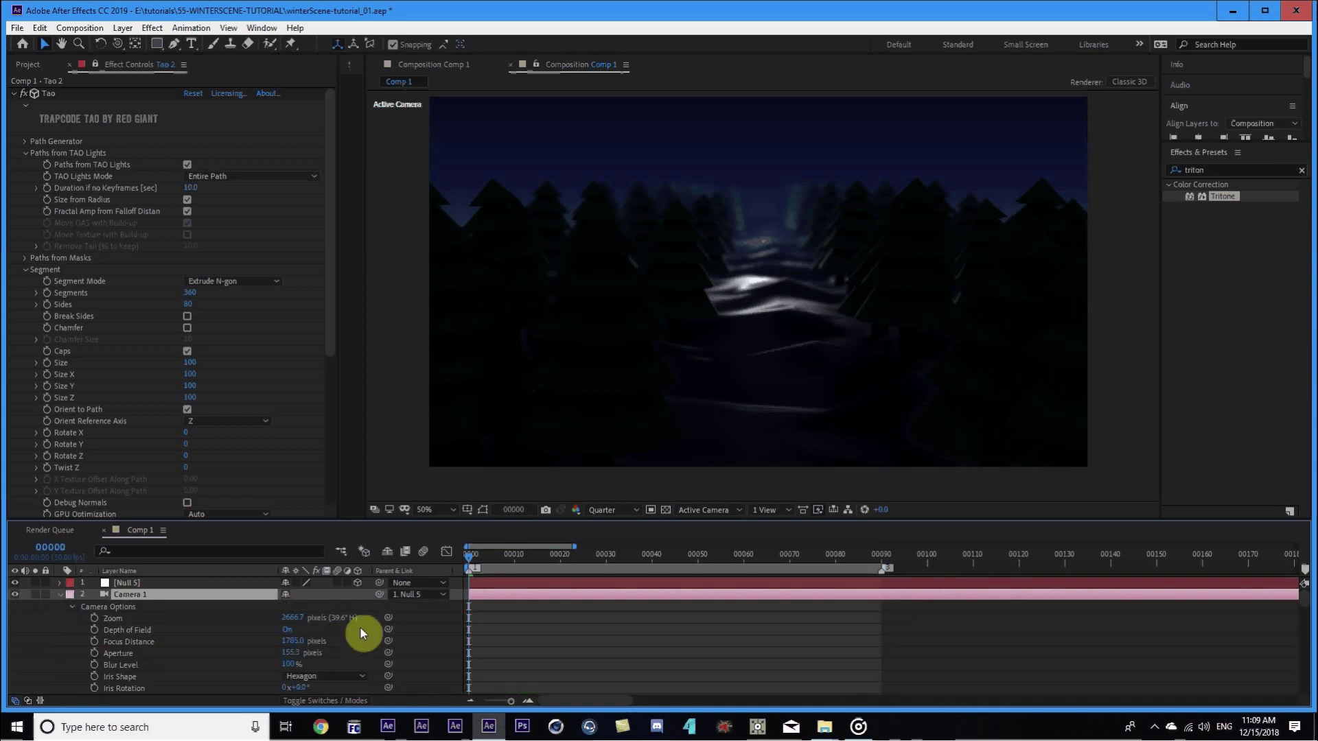
left_click_drag(292, 659, 230, 661)
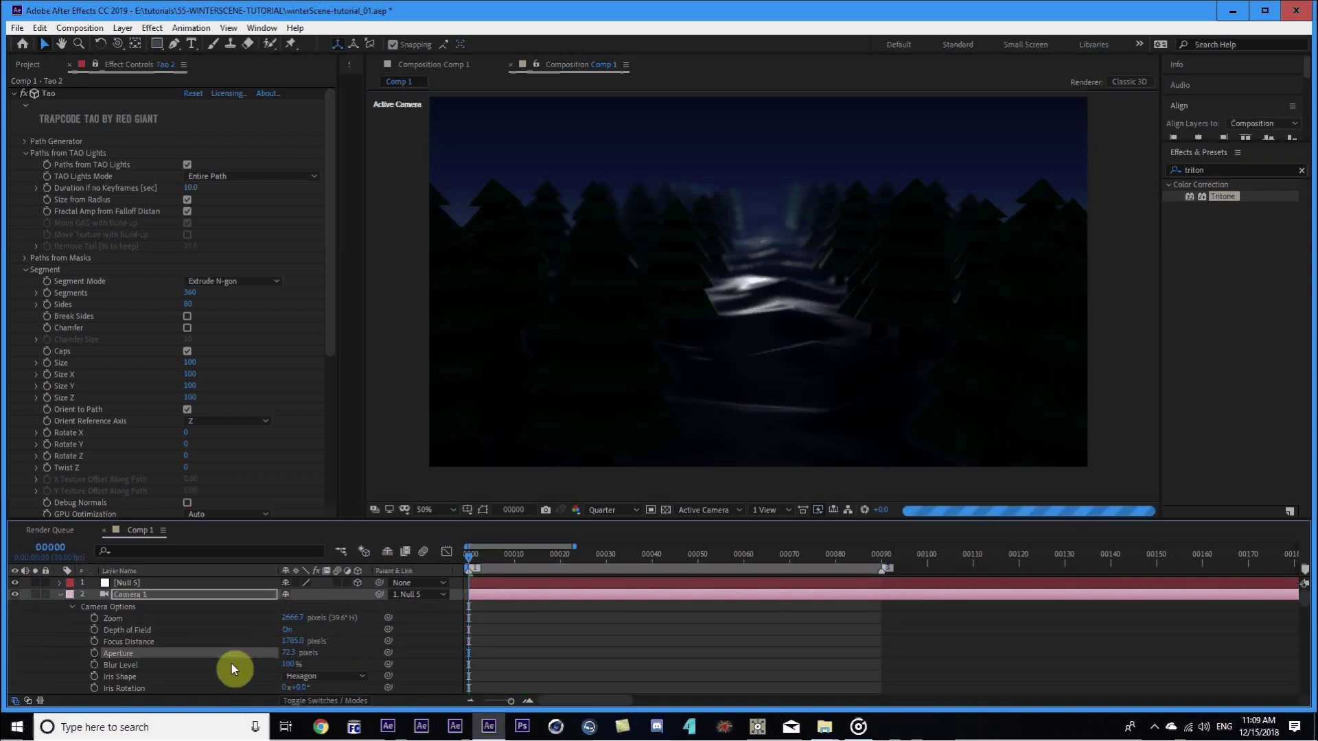
key("a")
key("a")
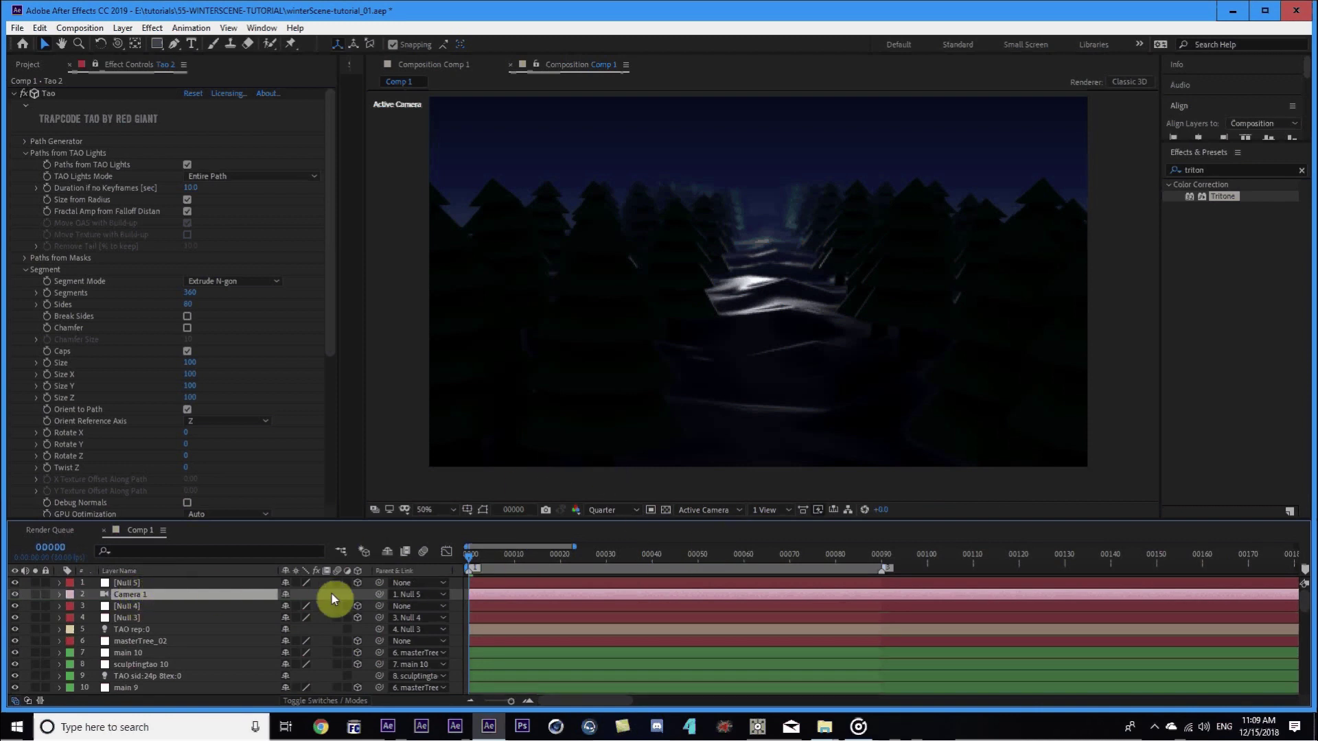
Add a black 1920 by 1080 px solid directly above the BG layer.
scroll(170, 644, "down", 5)
left_click(532, 450)
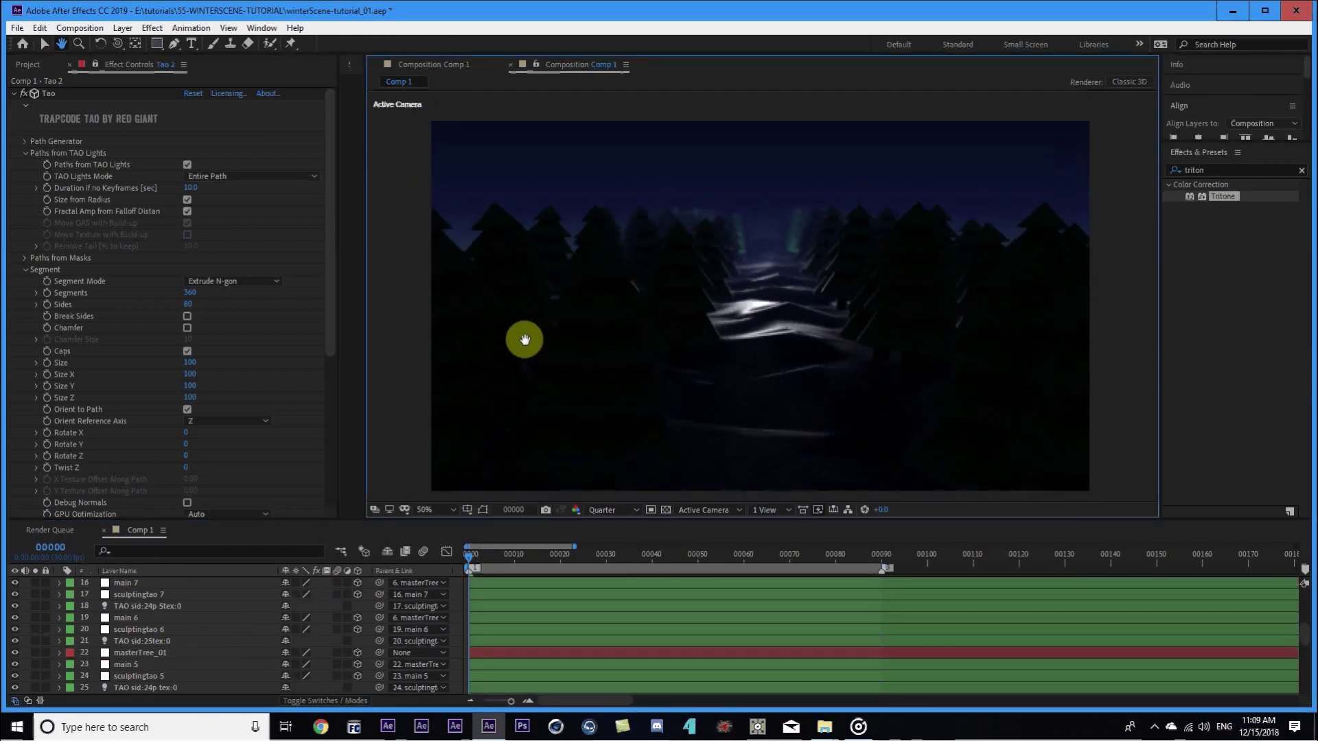
key("e")
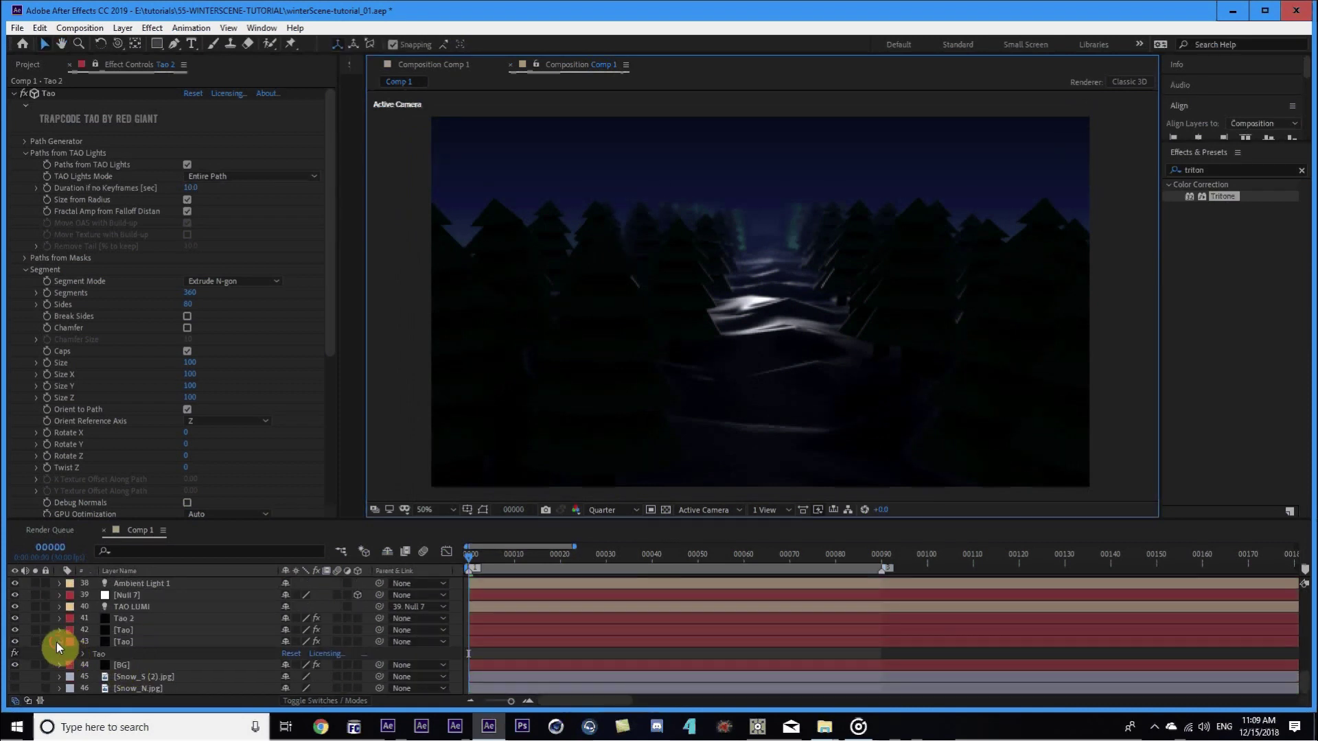
left_click(61, 652)
left_click(120, 666)
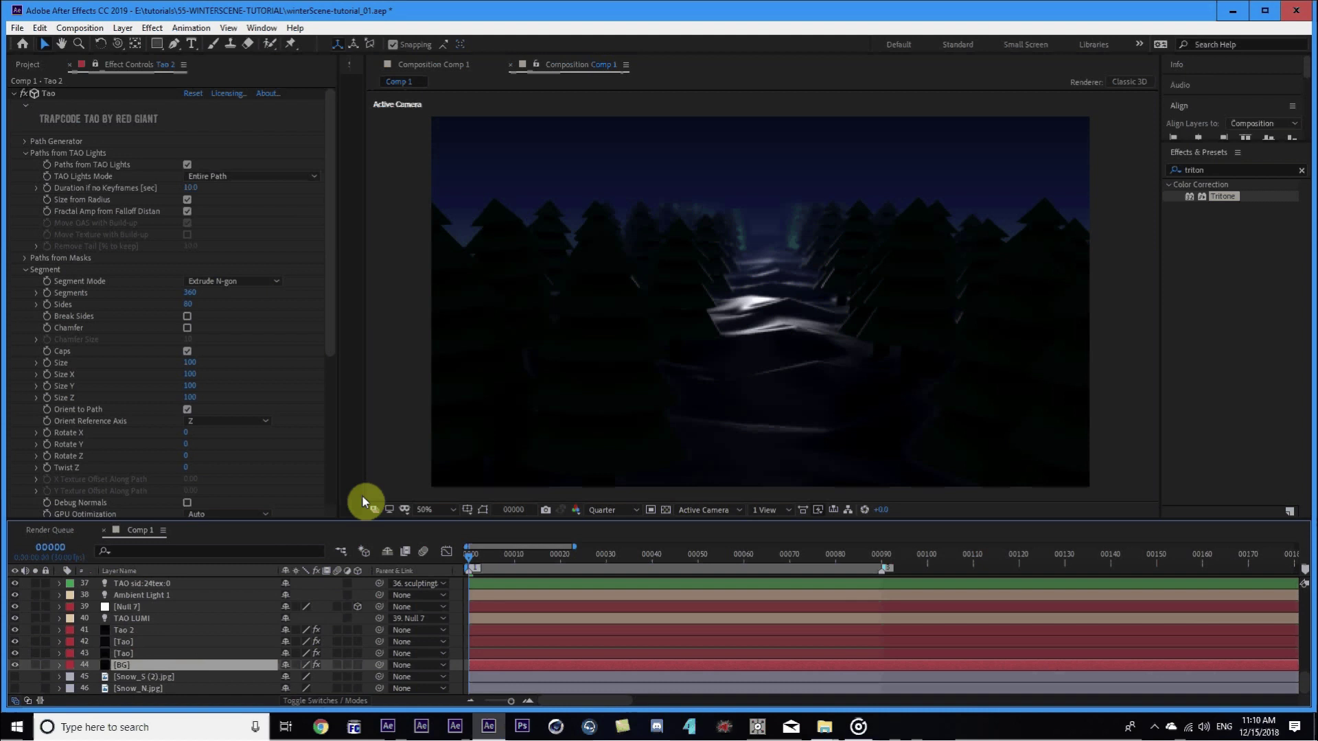
key("ctrl+y")
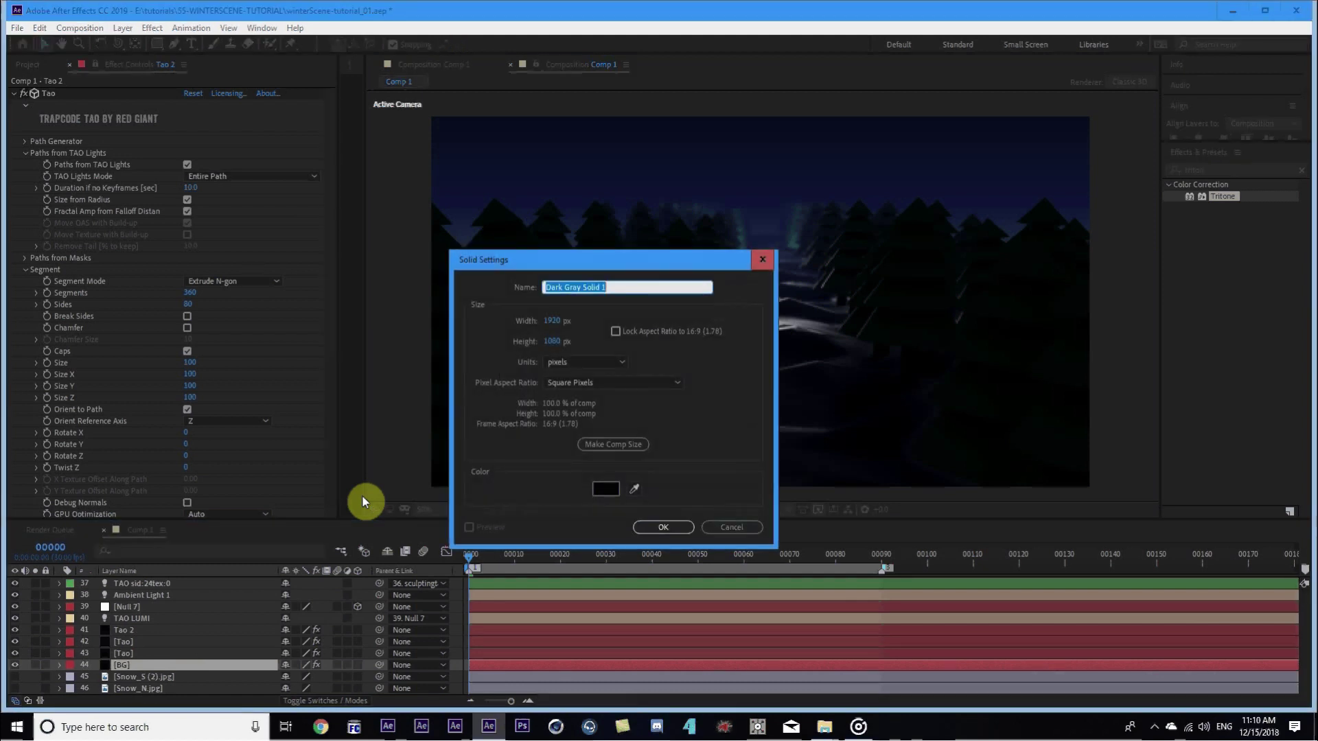
left_click(663, 530)
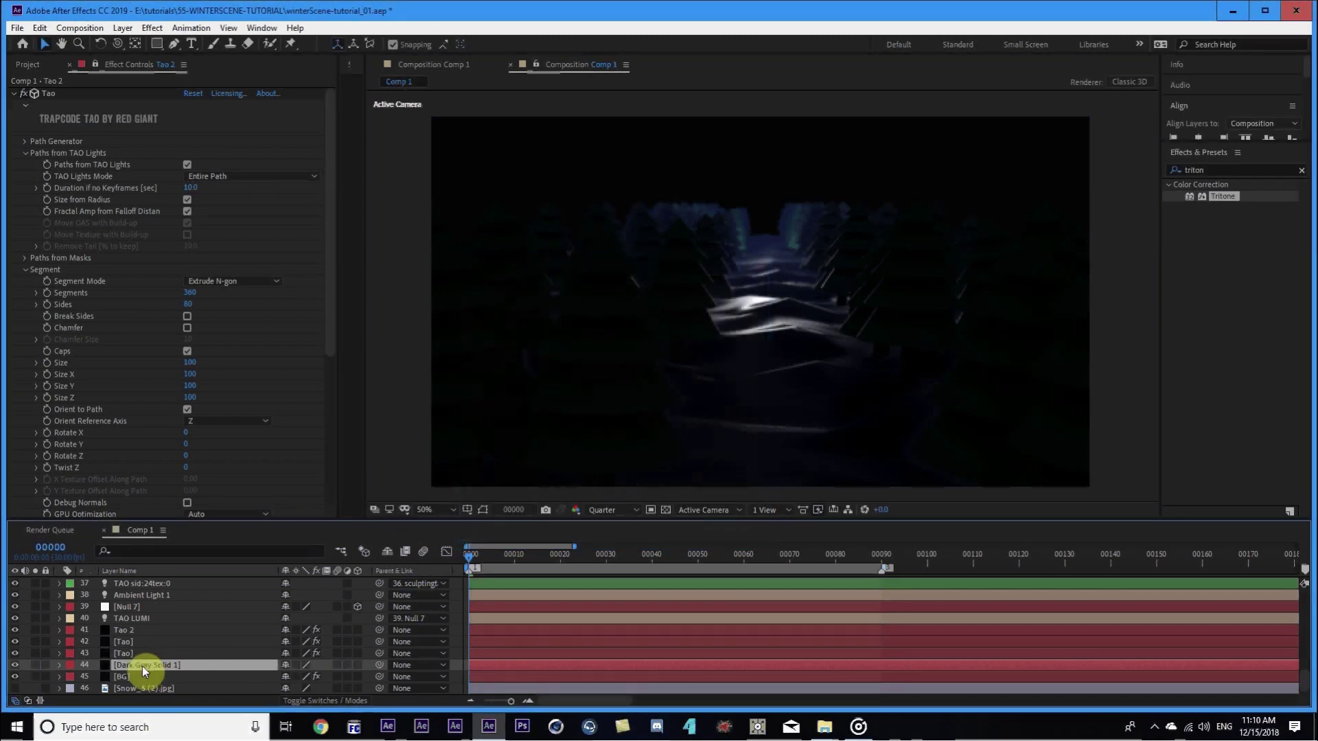
Apply the Noise & Grain Fractal Noise effect to the Dark Gray Solid 1 layer and solo that layer.
left_click(1175, 172)
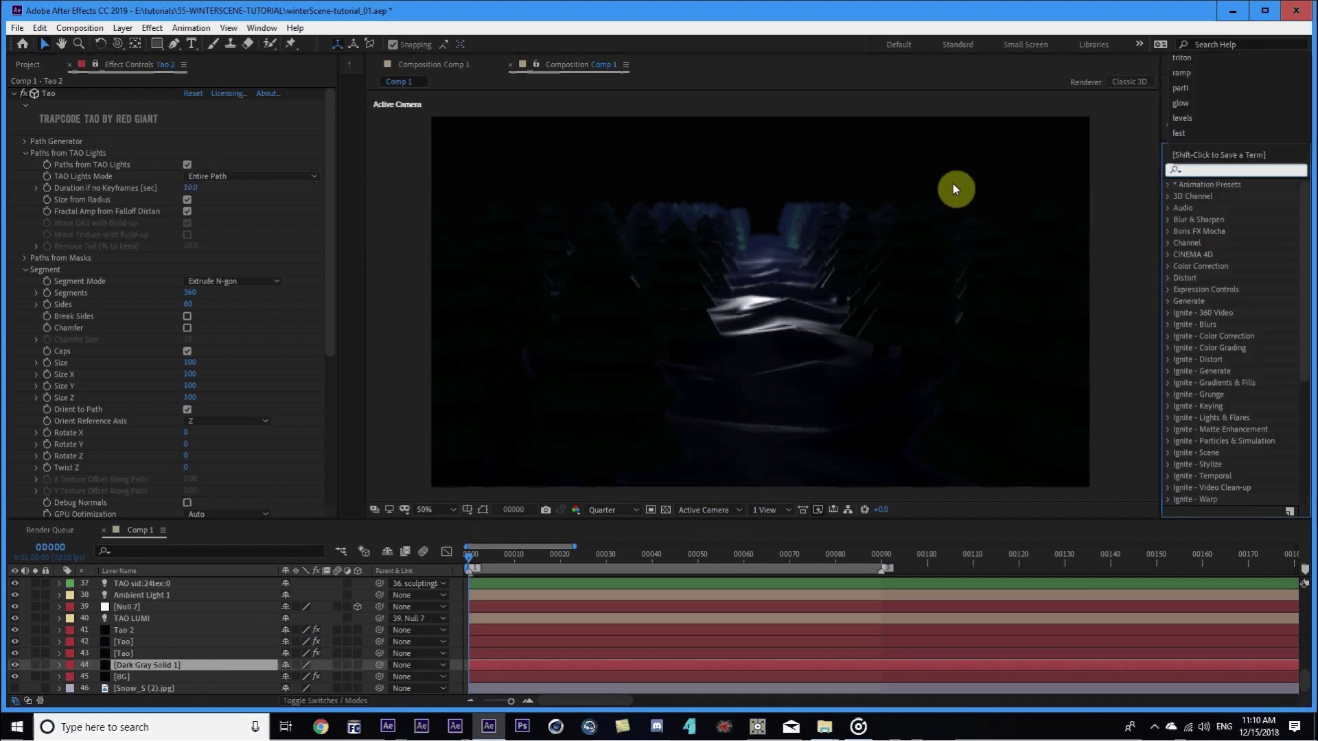
type("fract")
type("al")
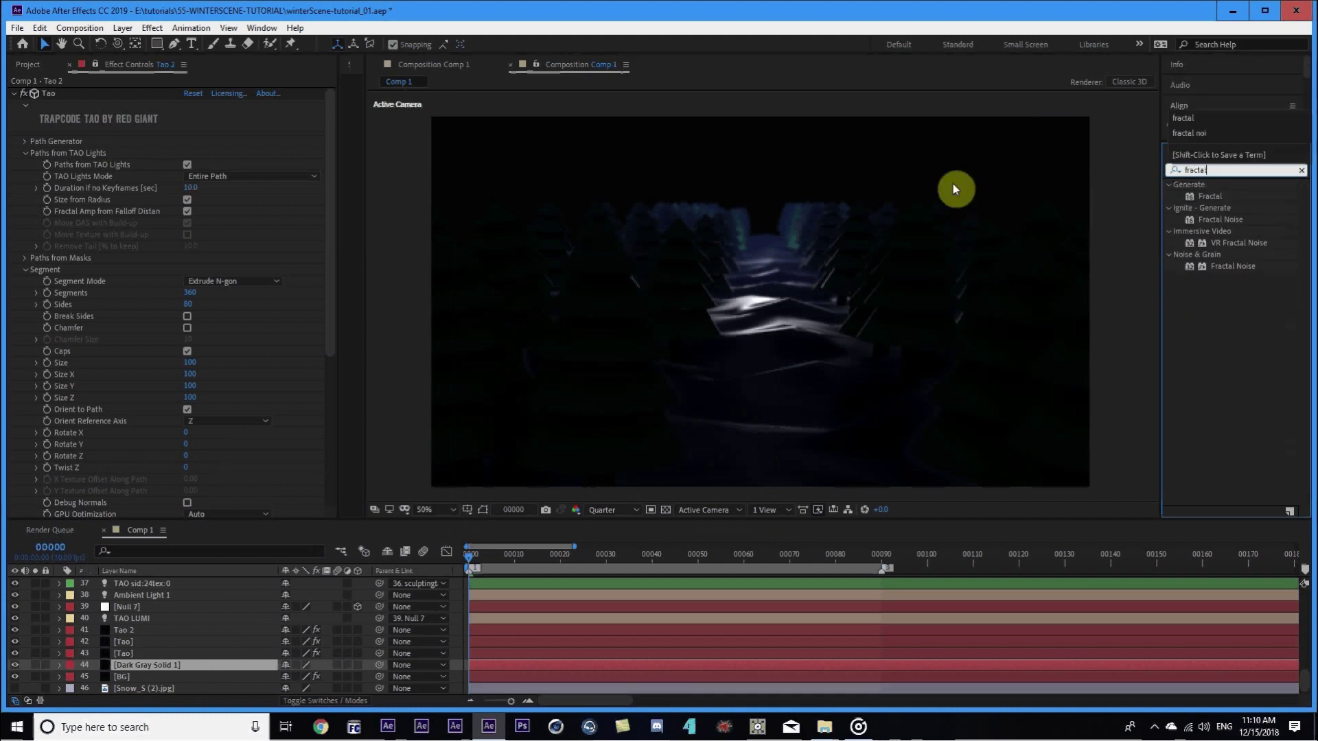
left_click_drag(1233, 270, 230, 667)
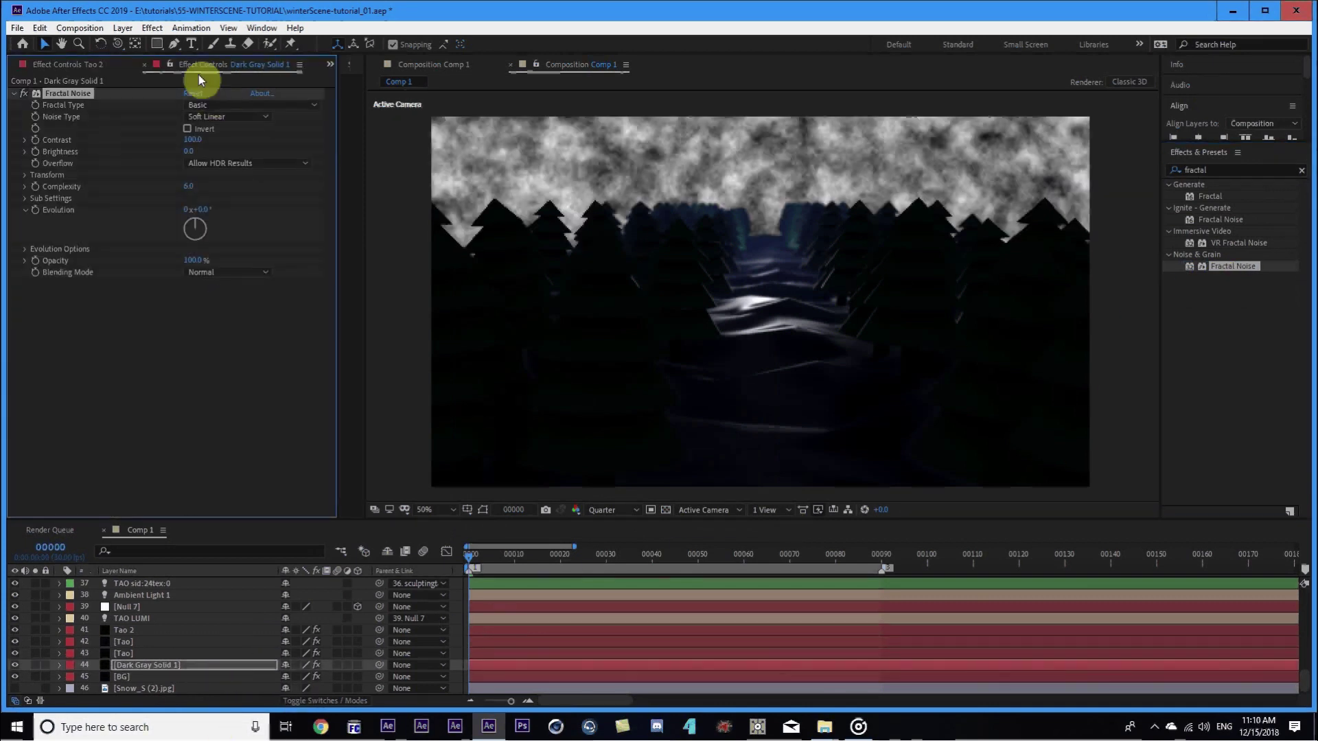
left_click(35, 665)
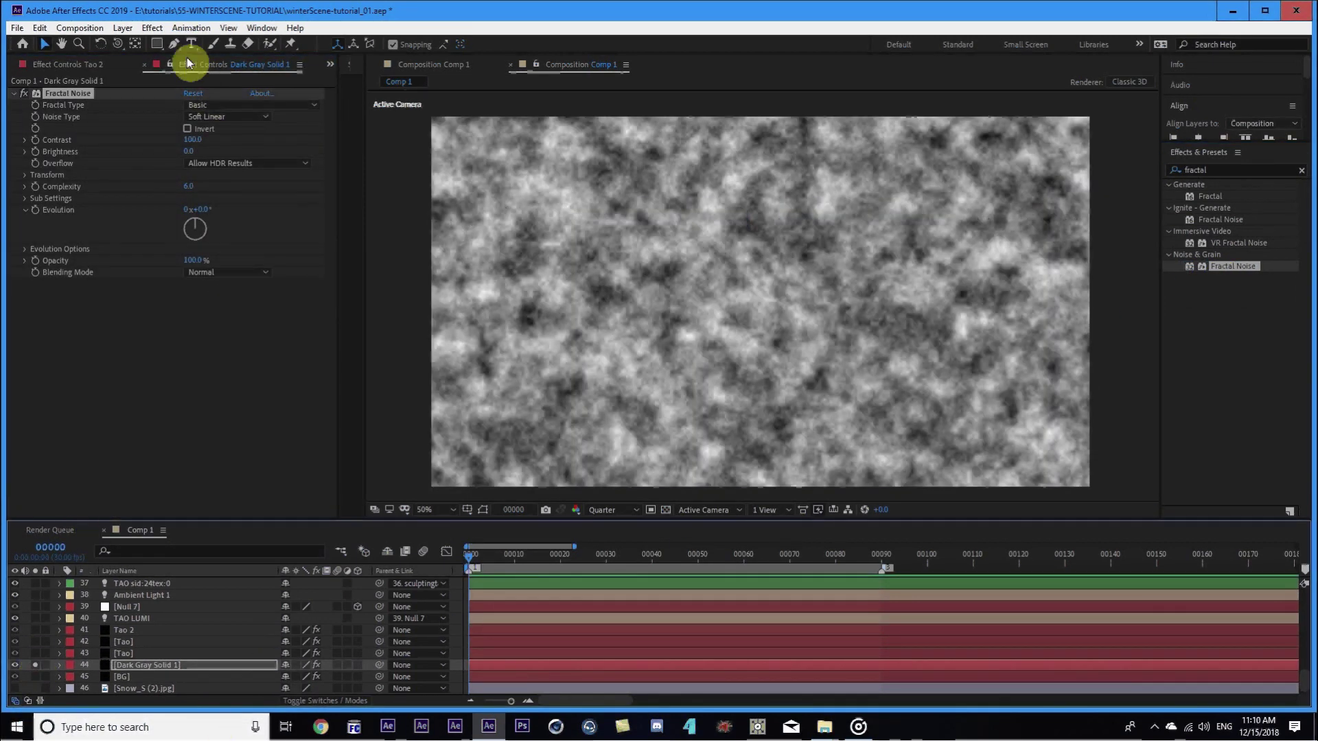
Set the Fractal Noise Contrast to 2780, Brightness to -1152 and Complexity to 19.9 to form sparse star specks.
left_click(197, 139)
left_click_drag(197, 138, 348, 146)
left_click_drag(193, 154, 16, 182)
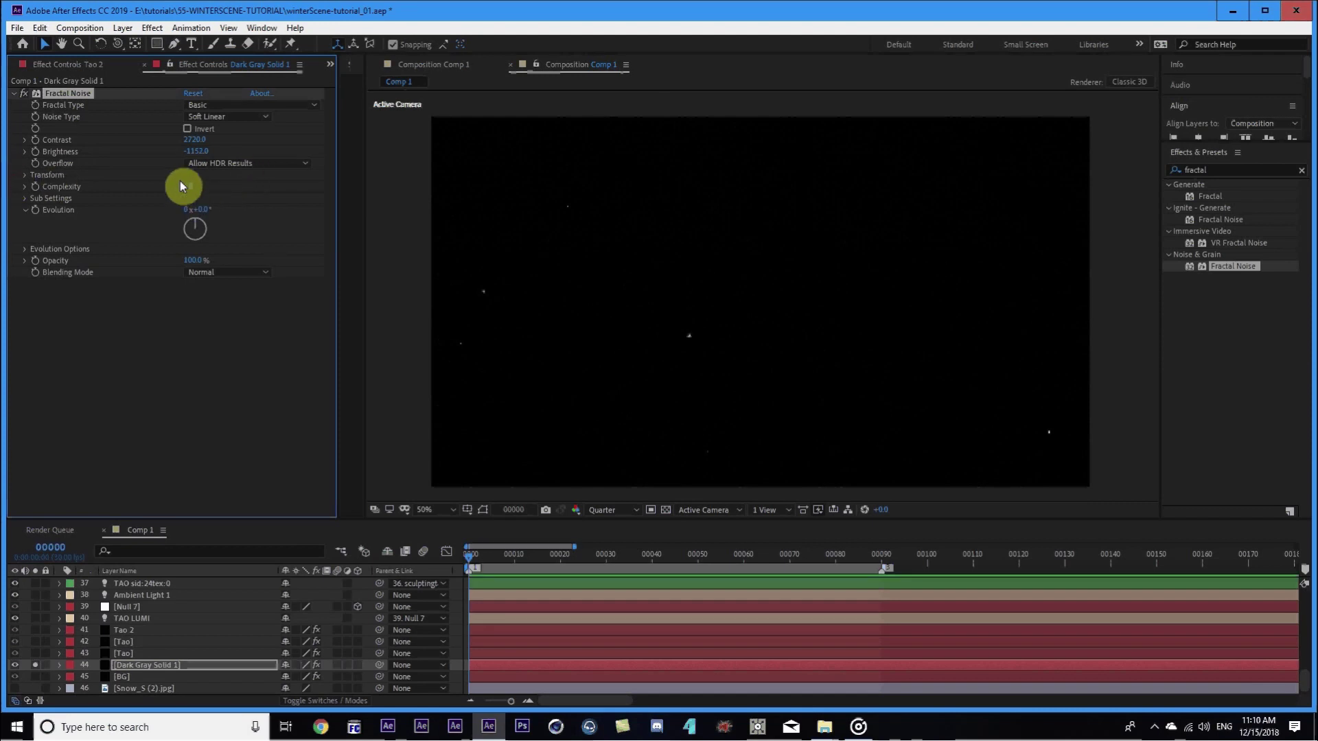
left_click_drag(185, 186, 295, 183)
mouse_move(196, 151)
left_mouse_down()
mouse_move(171, 147)
mouse_move(199, 148)
left_mouse_up()
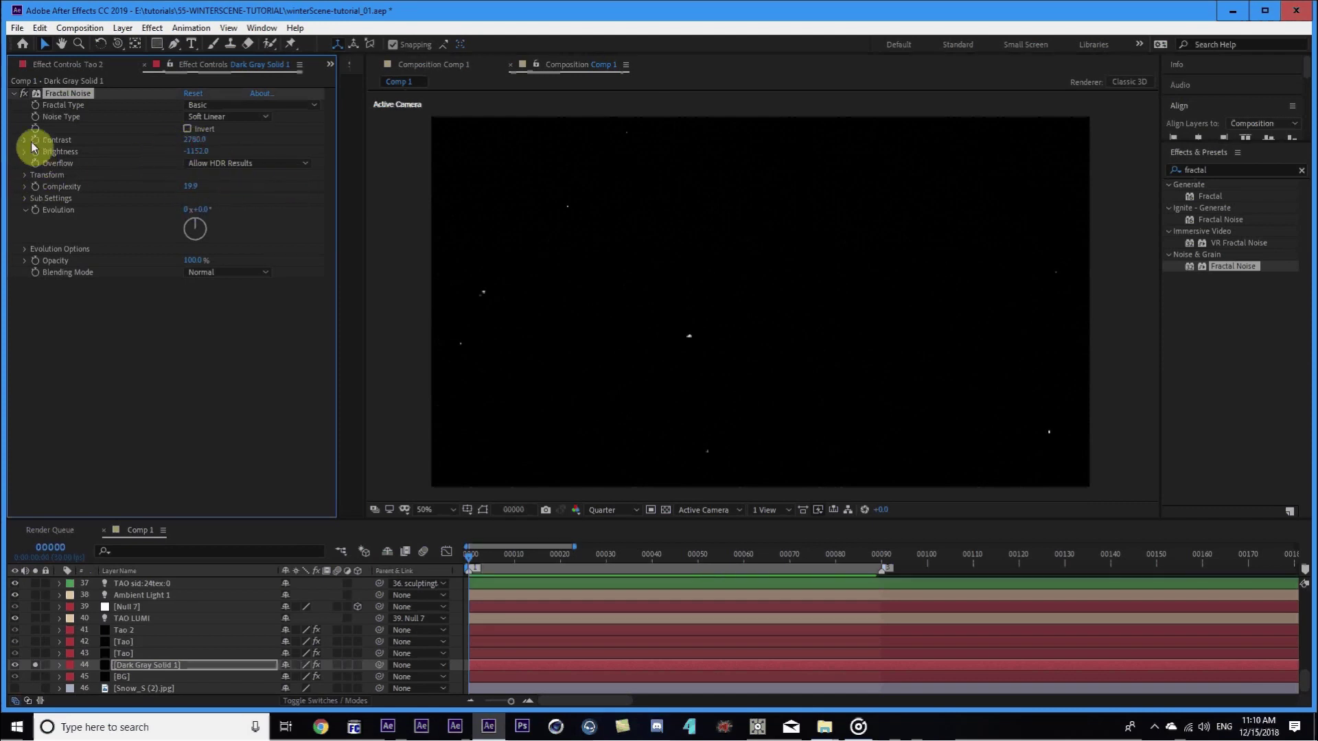
Refine the star density by setting the Fractal Noise Scale to 13, Contrast to 2930 and Brightness to -1011.
left_click(25, 175)
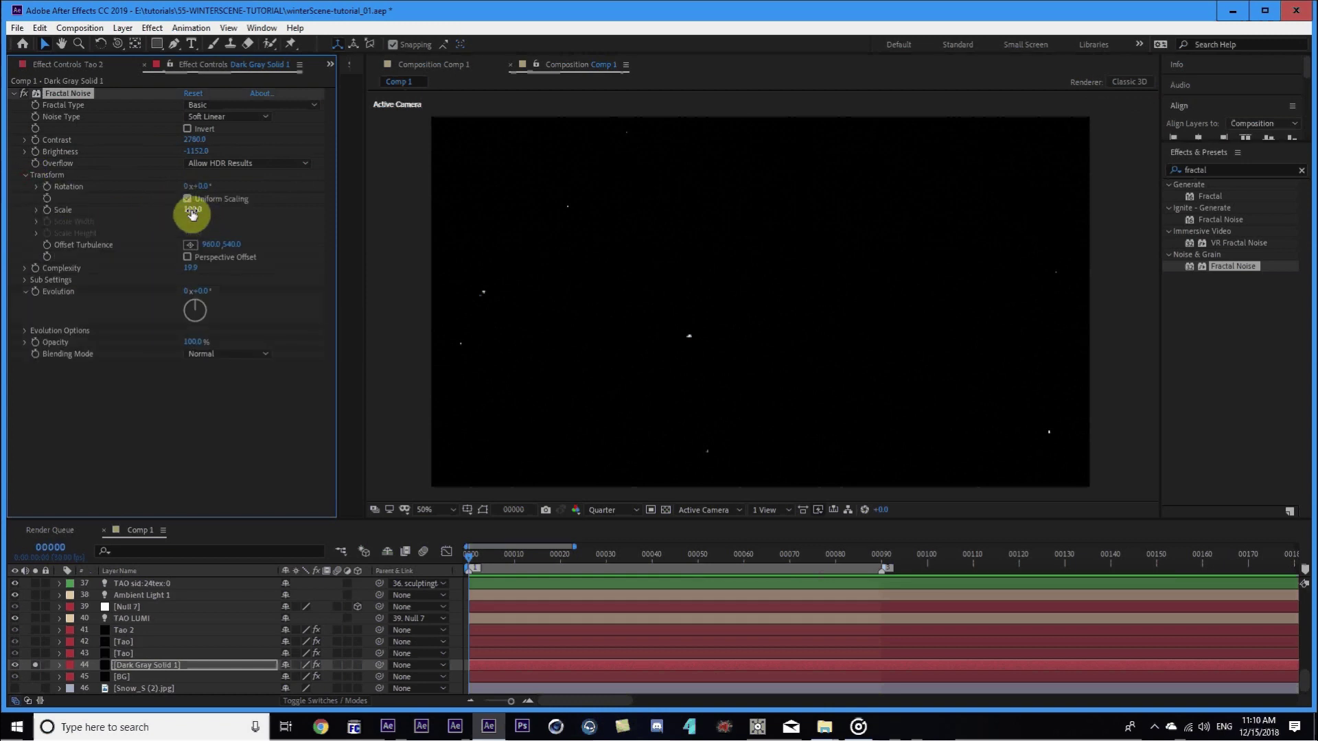
left_click_drag(188, 212, 199, 139)
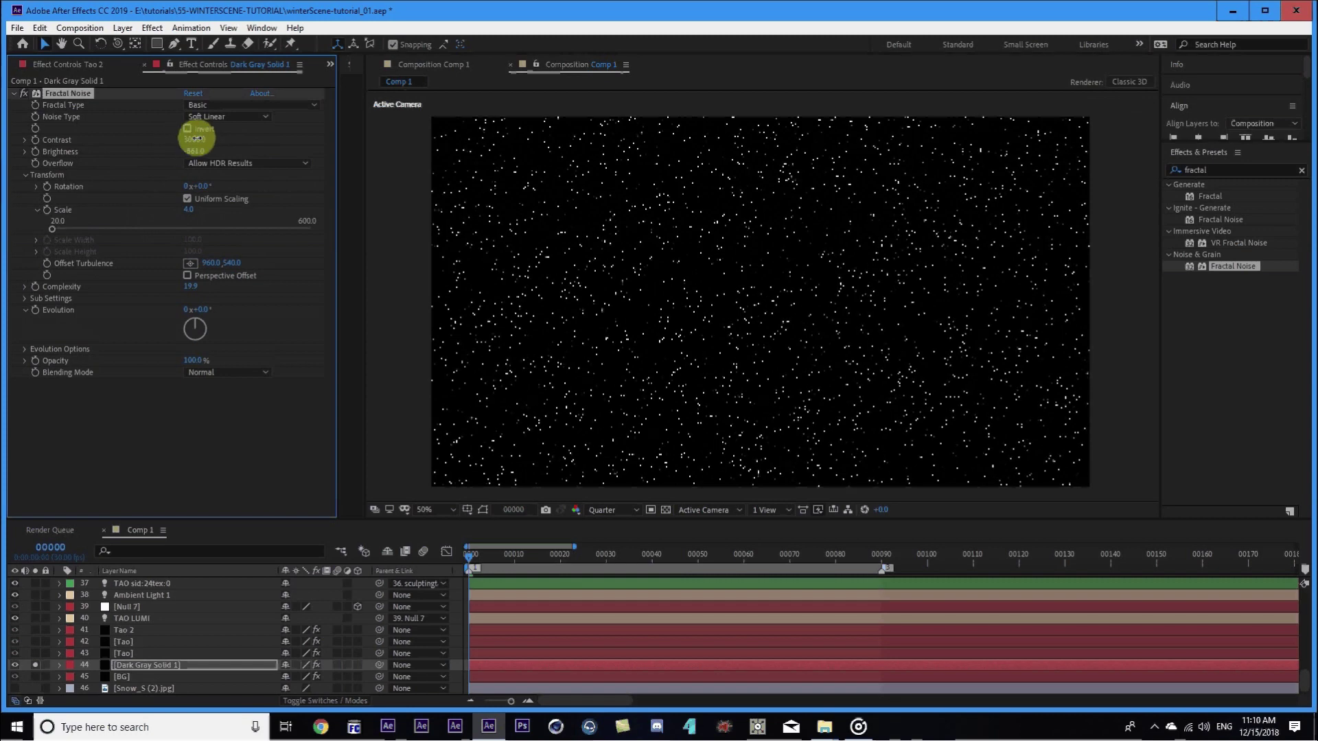
scroll(588, 283, "up", 2)
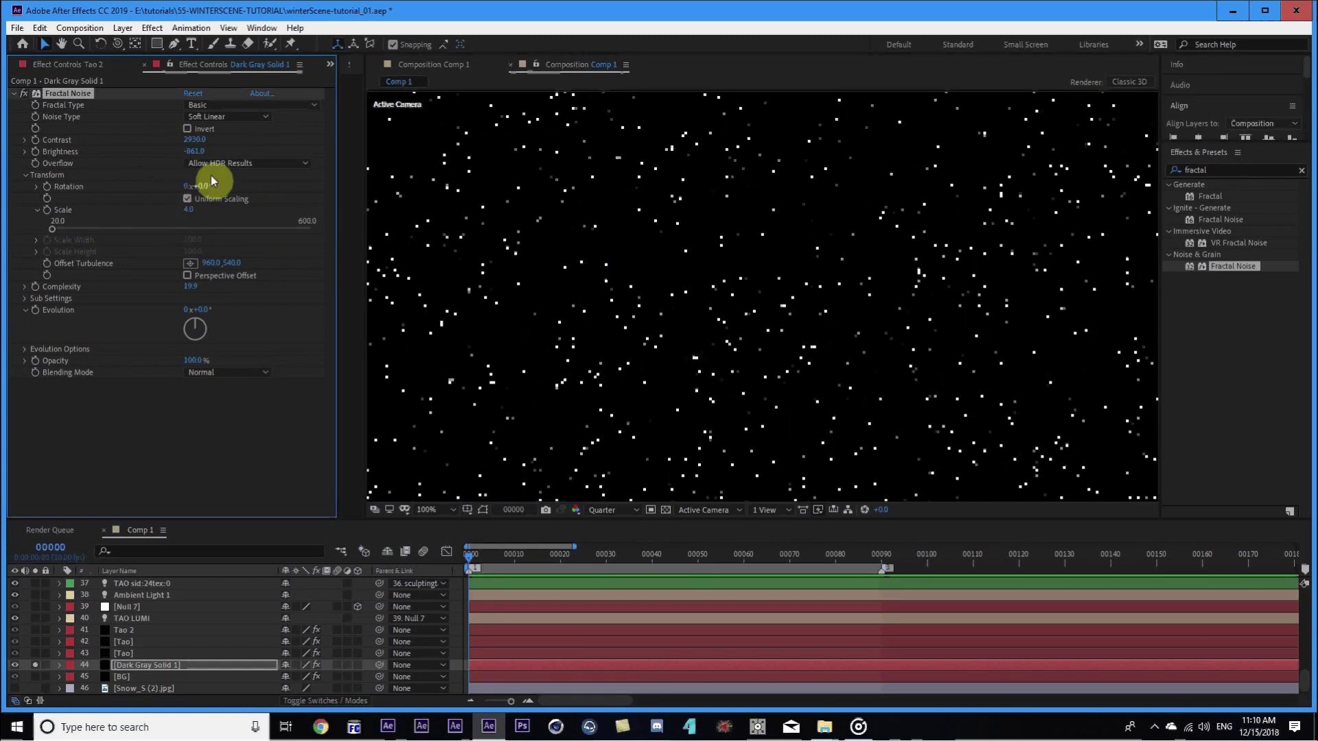
mouse_move(188, 151)
left_mouse_down()
mouse_move(177, 152)
mouse_move(196, 152)
left_mouse_up()
left_click_drag(200, 212, 199, 211)
scroll(624, 302, "down", 2)
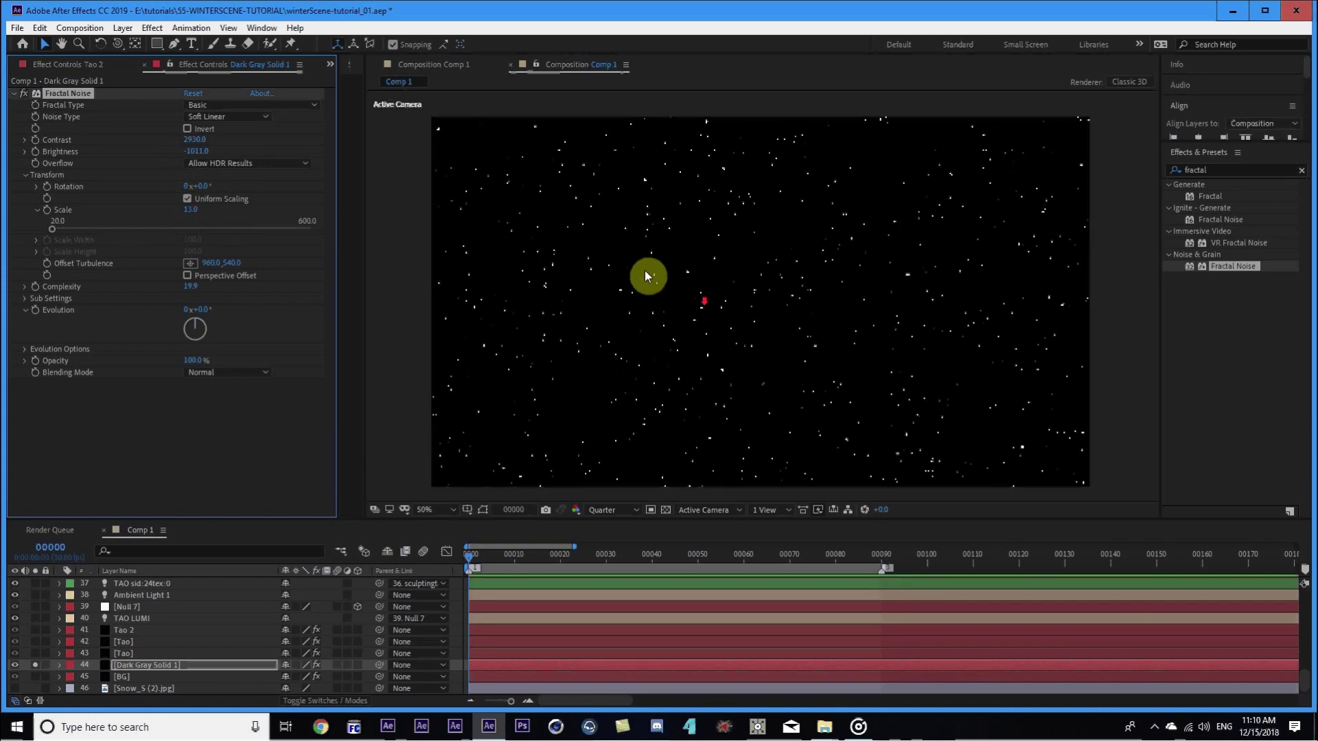
Try the Spline noise type on the star layer's Fractal Noise and undo the change.
left_click(158, 668)
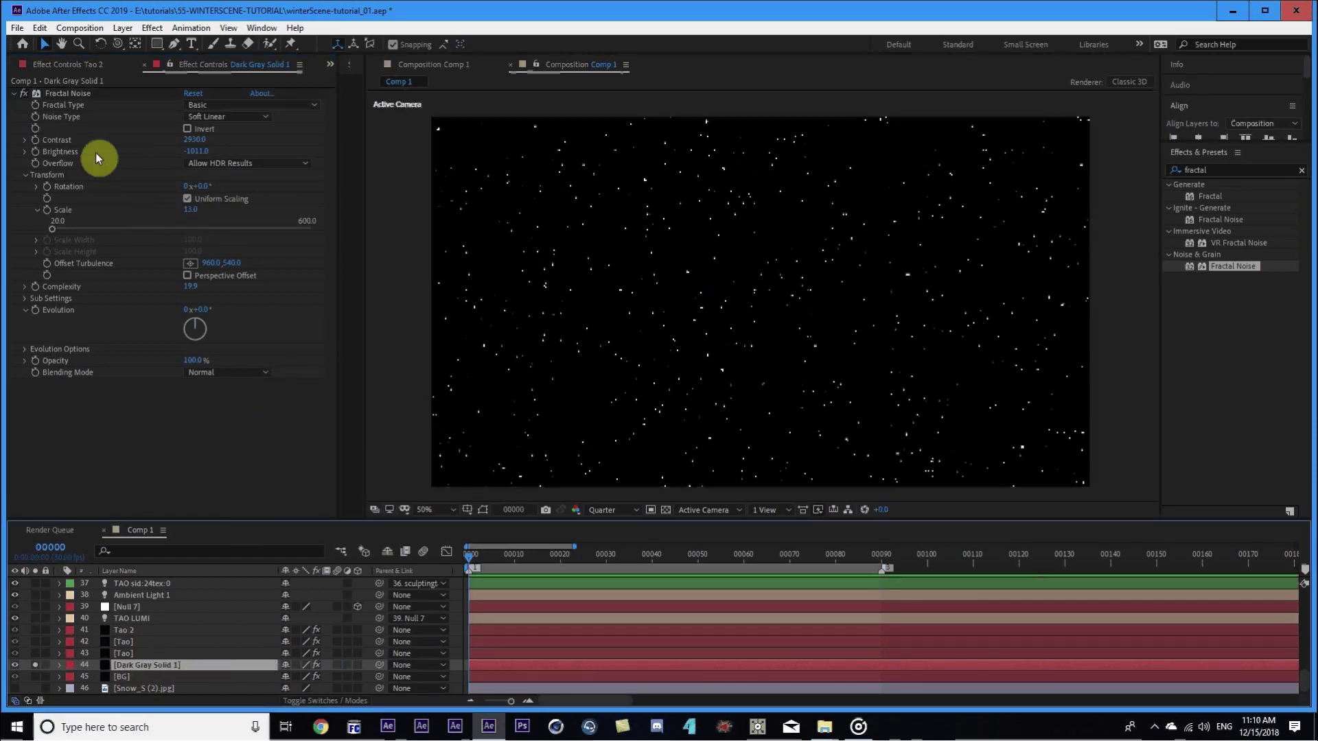
left_click(263, 105)
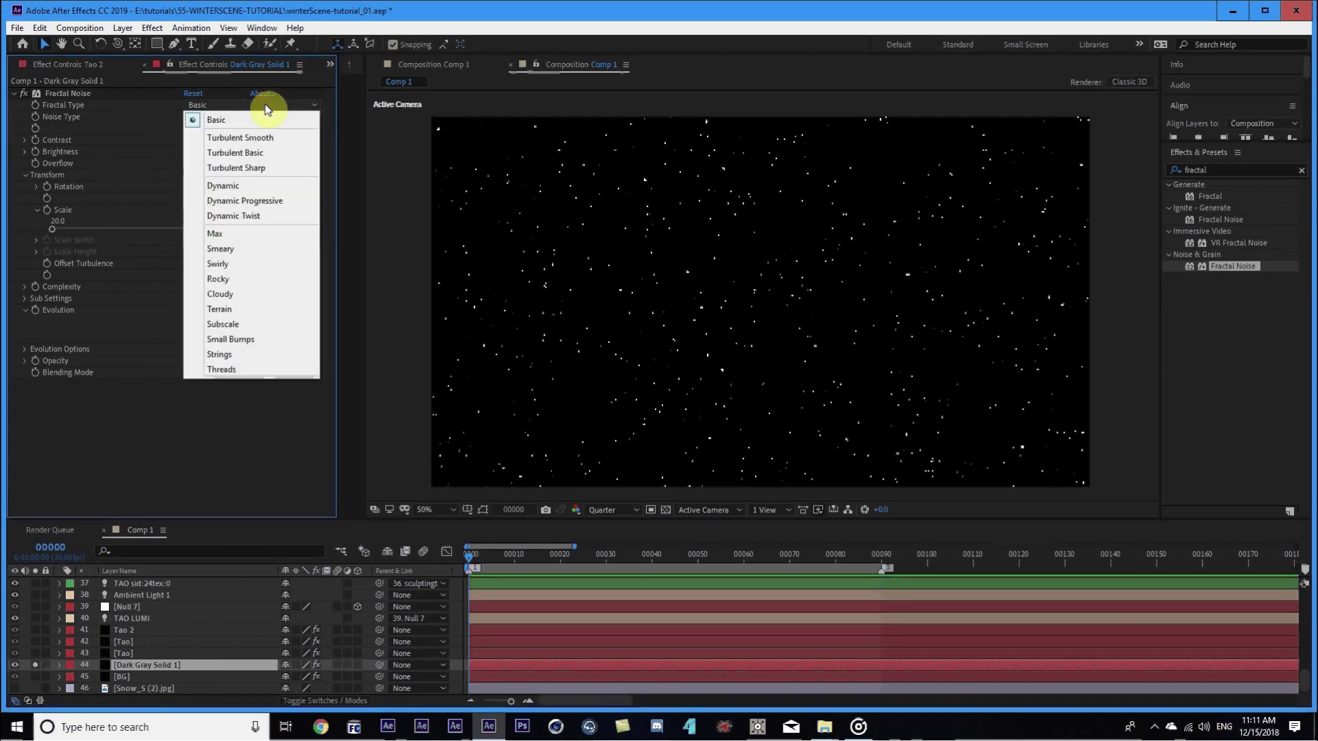
left_click(127, 141)
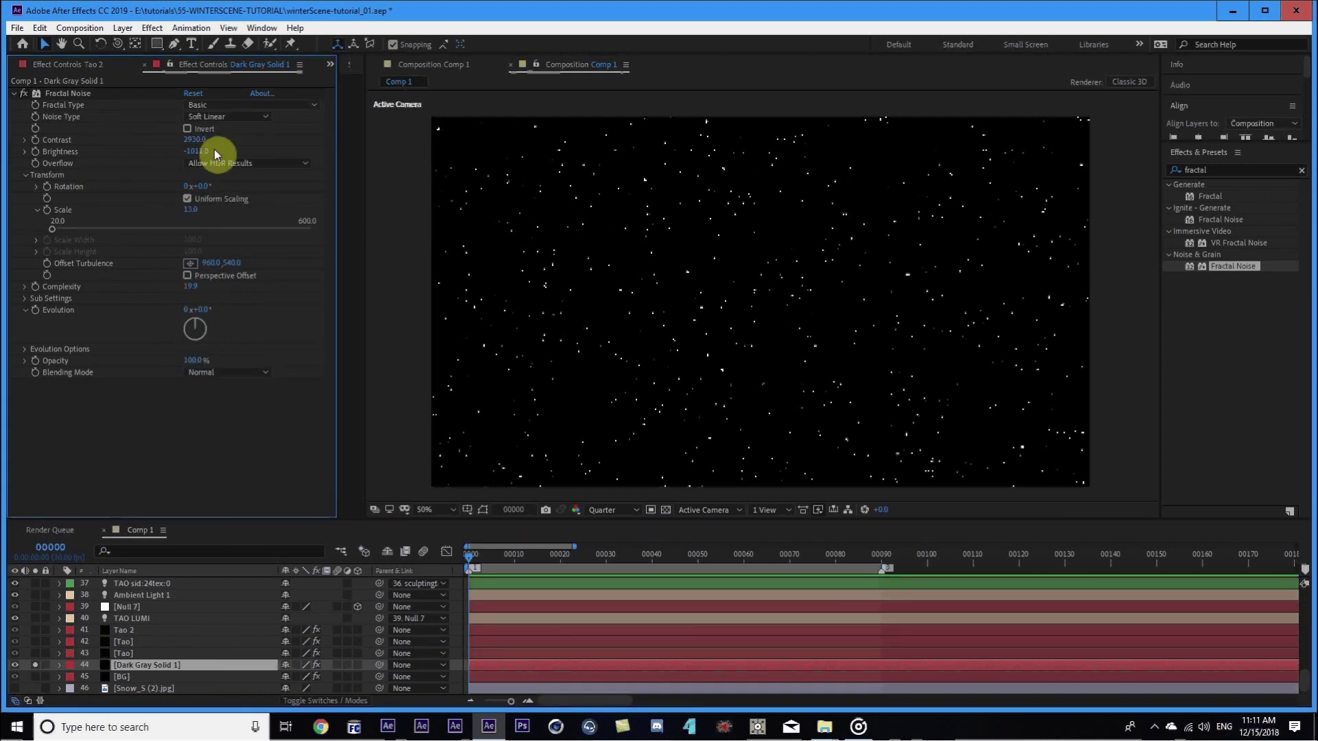
left_click(223, 121)
left_click(224, 178)
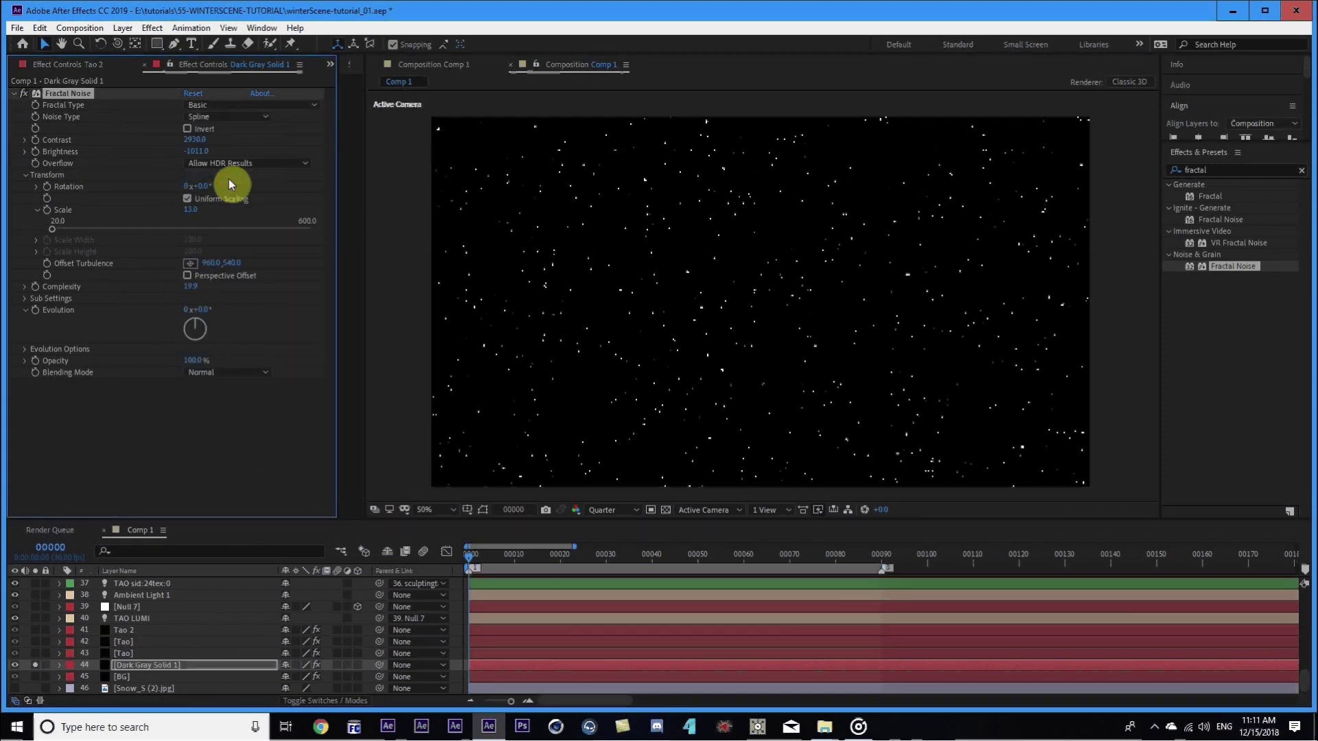
key("ctrl+z")
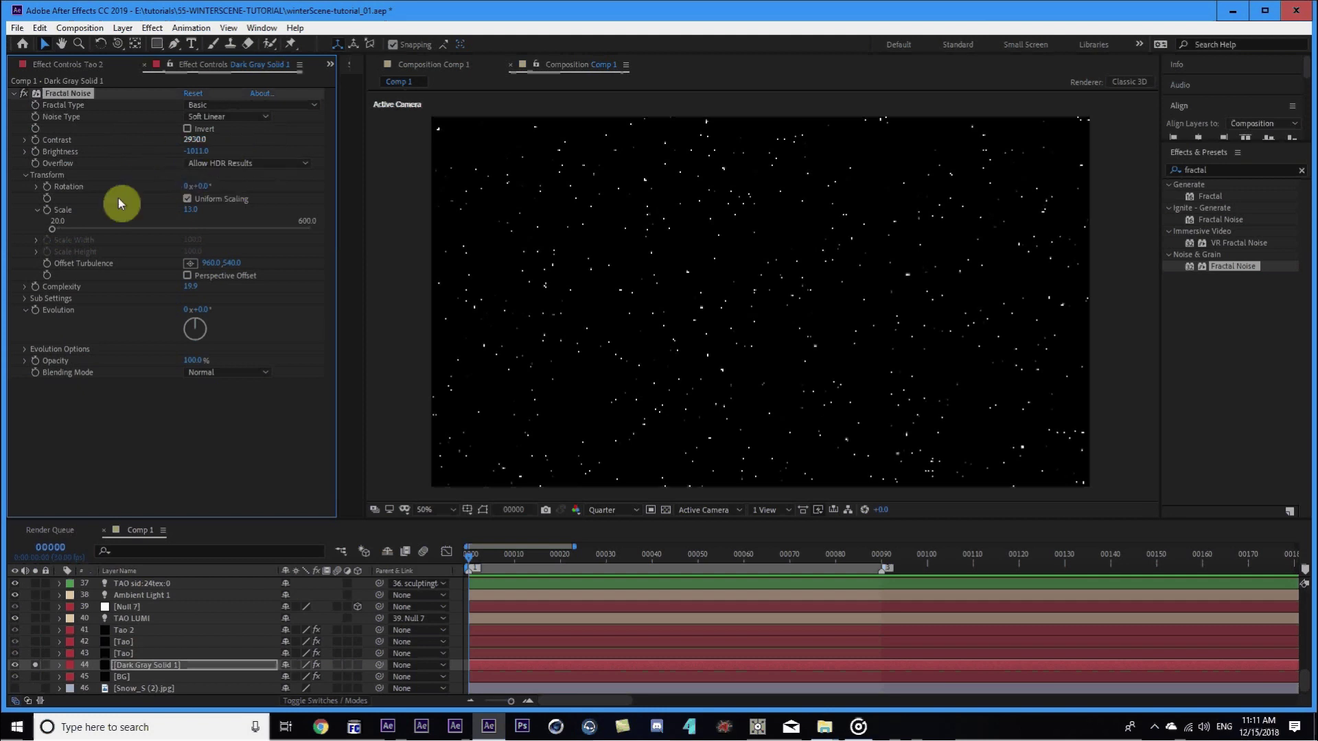
Enable Cycle Evolution and keyframe the Fractal Noise Evolution from 0 at frame 0 to 1 revolution at frame 90.
left_click(57, 351)
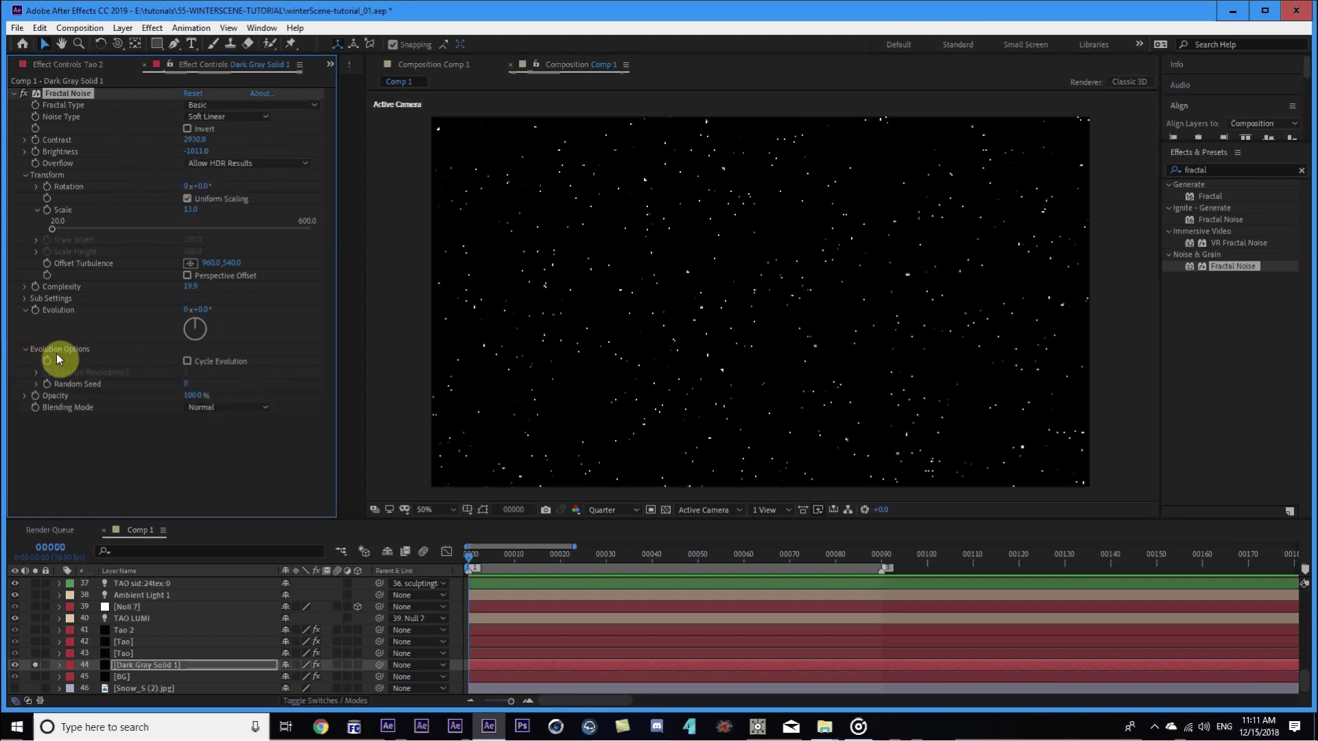
left_click(203, 363)
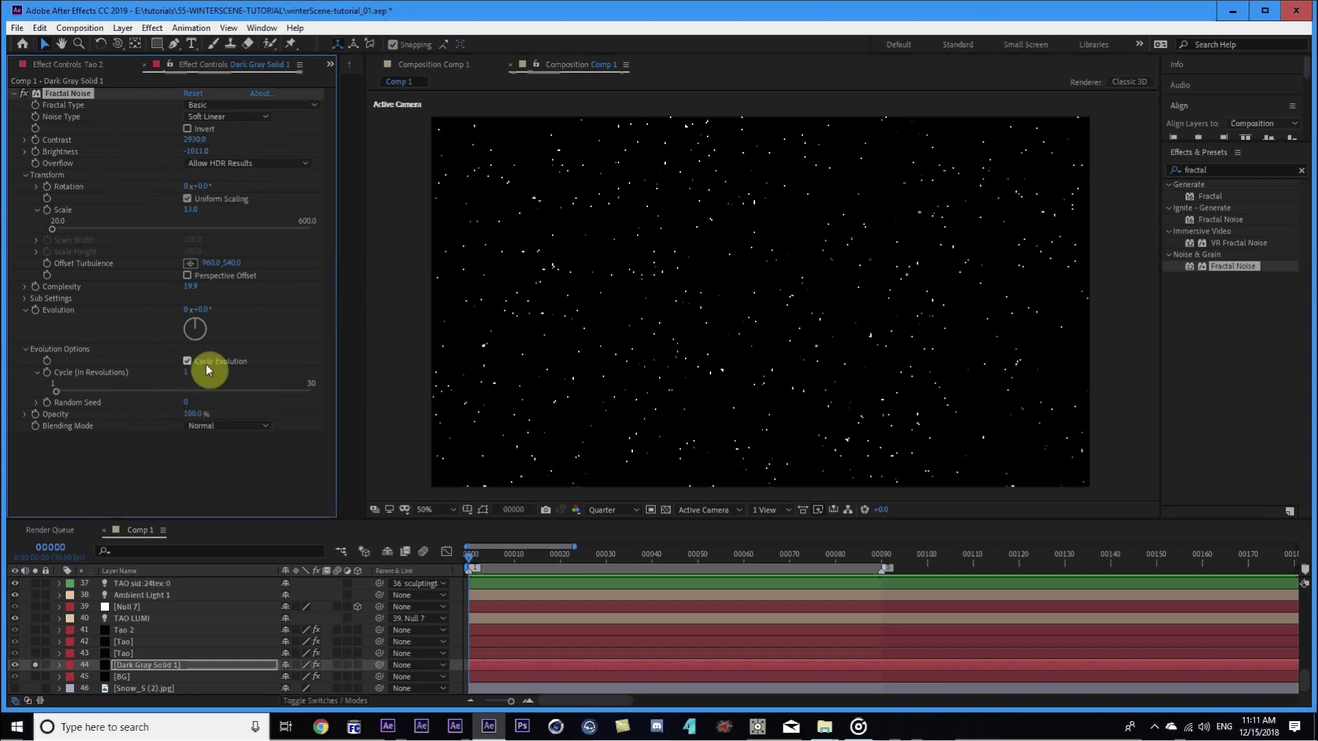
left_click(35, 310)
left_click(302, 534)
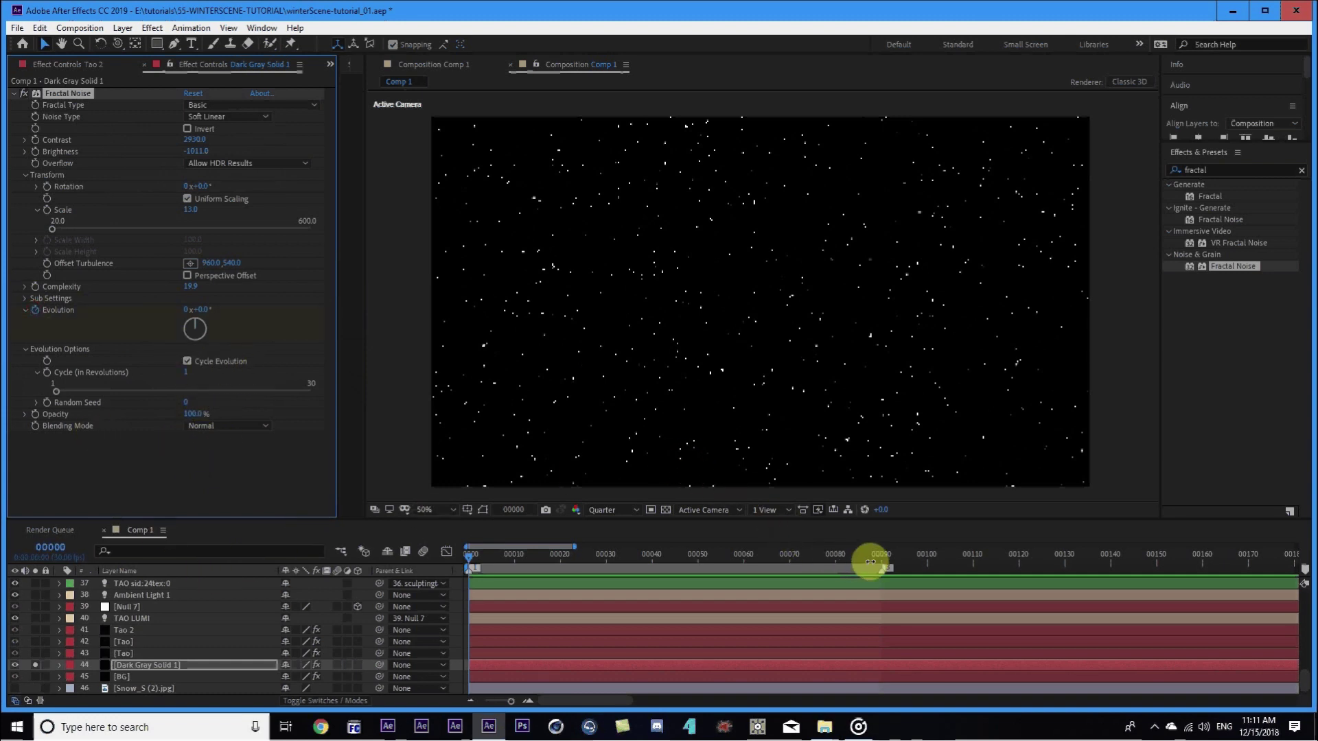
left_click(882, 556)
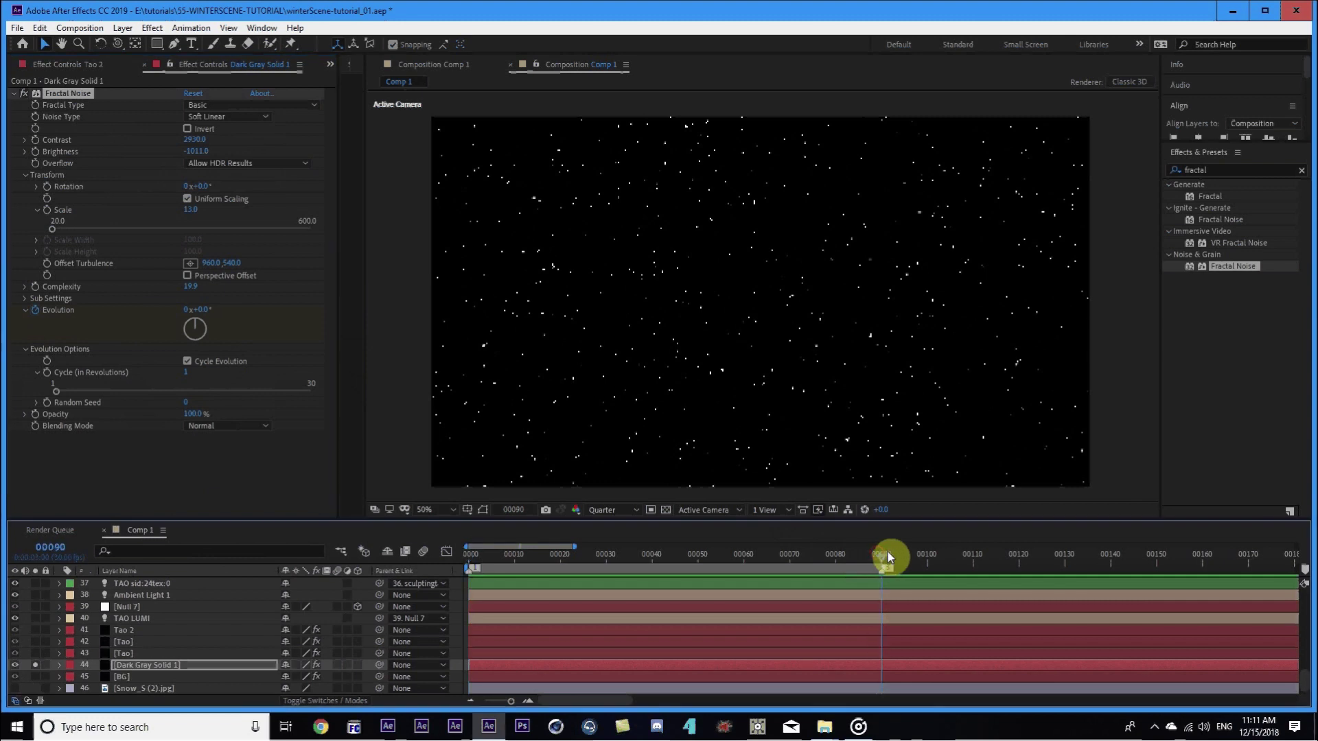
left_click(184, 310)
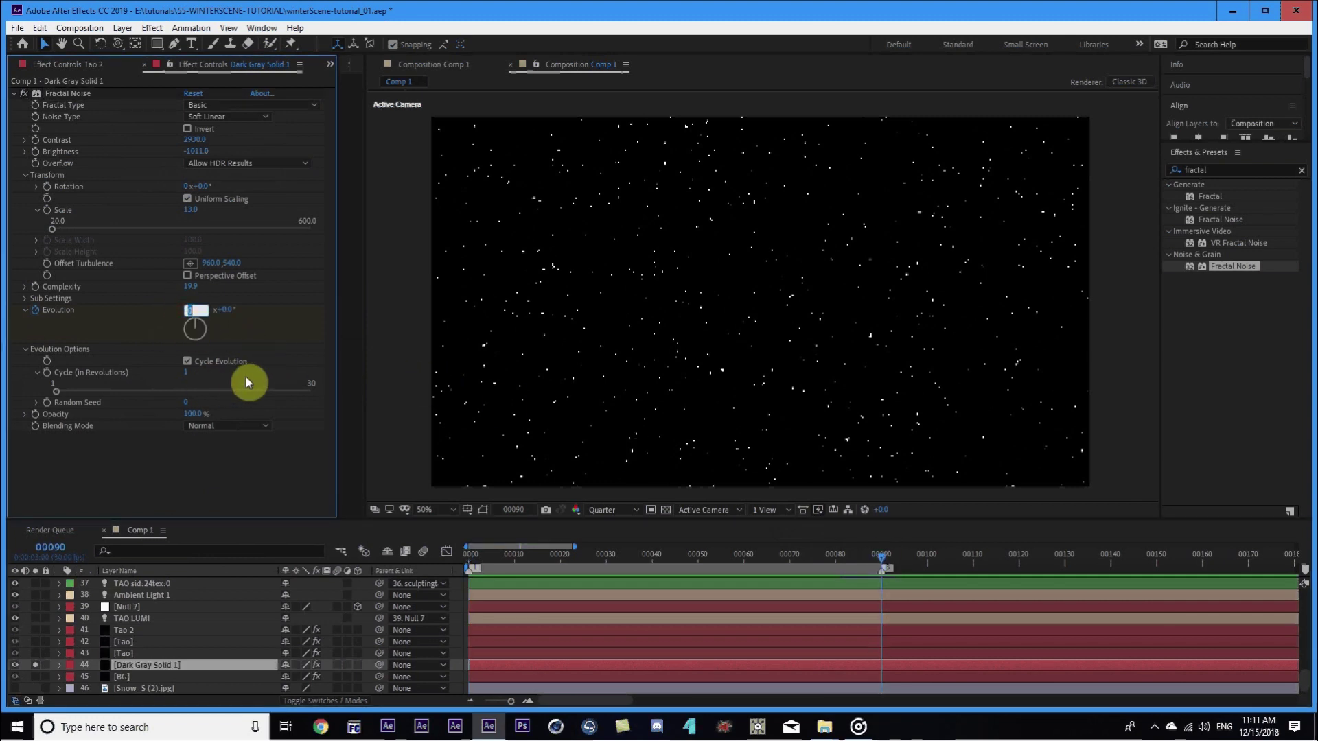
type("1")
key("Return")
Preview the star layer's animation and turn off its solo.
left_click(137, 666)
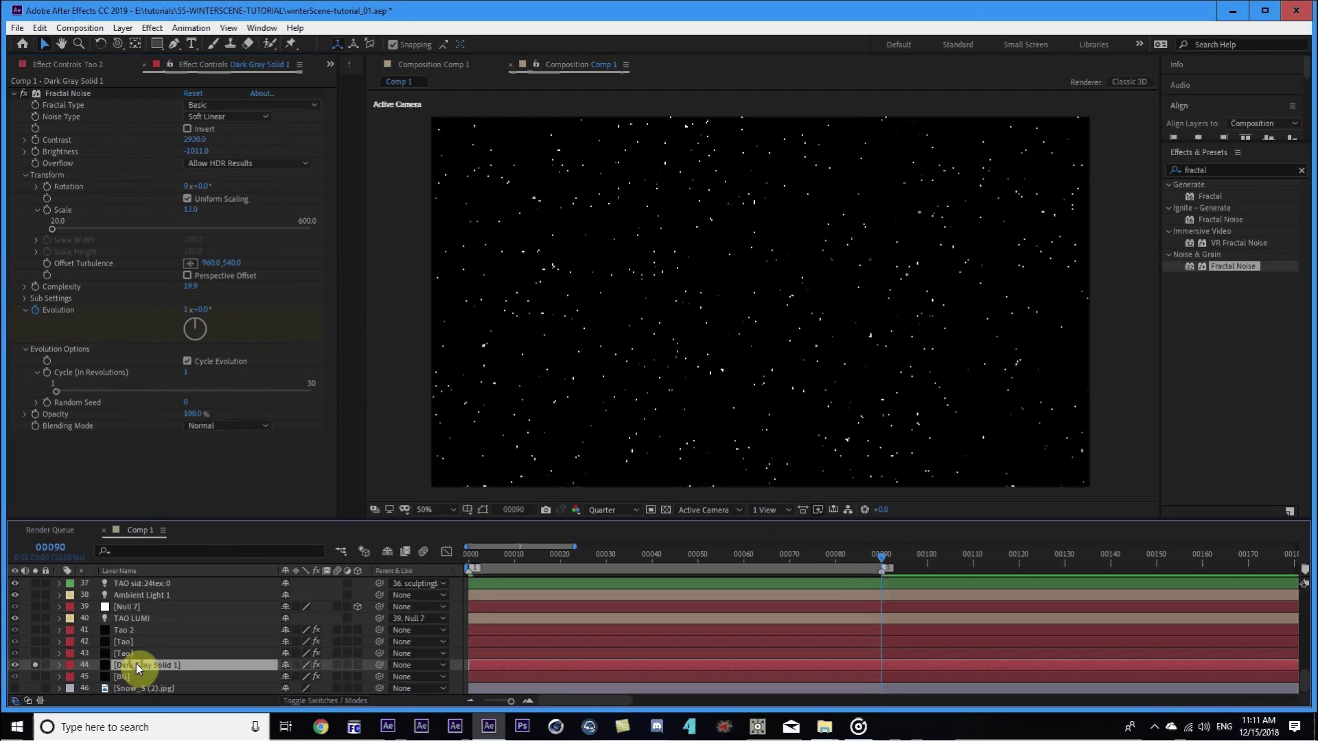
key("space")
key("space")
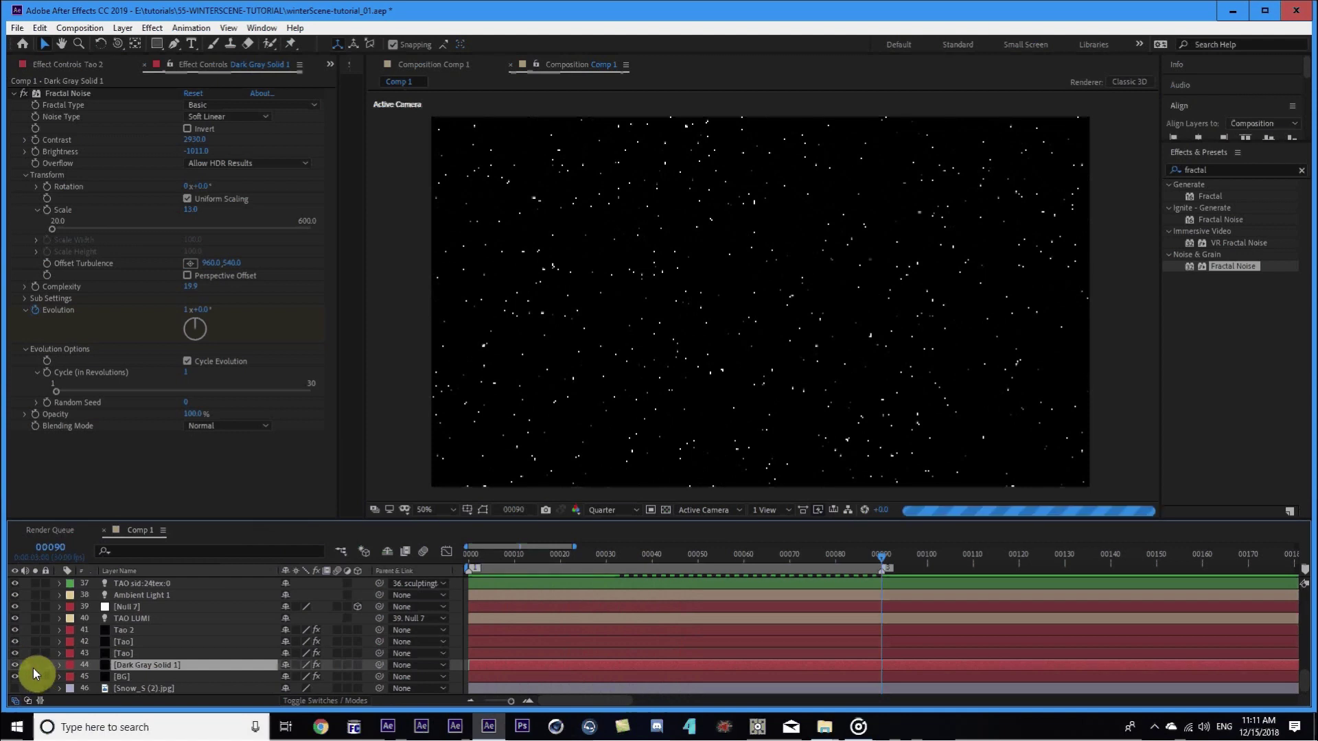
Show the blend mode and track matte columns and pre-compose Dark Gray Solid 1 with all attributes moved into the new composition.
key("F4")
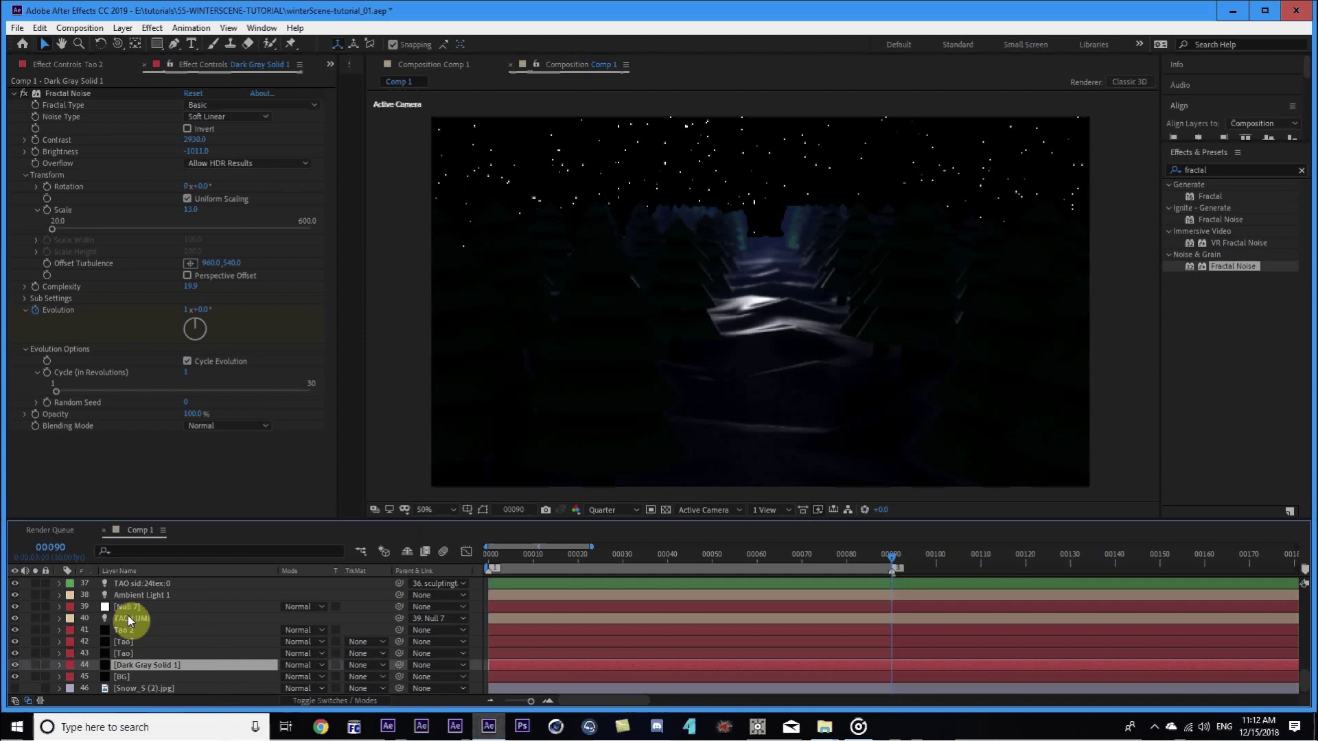
key("ctrl+shift+c")
left_click(81, 134)
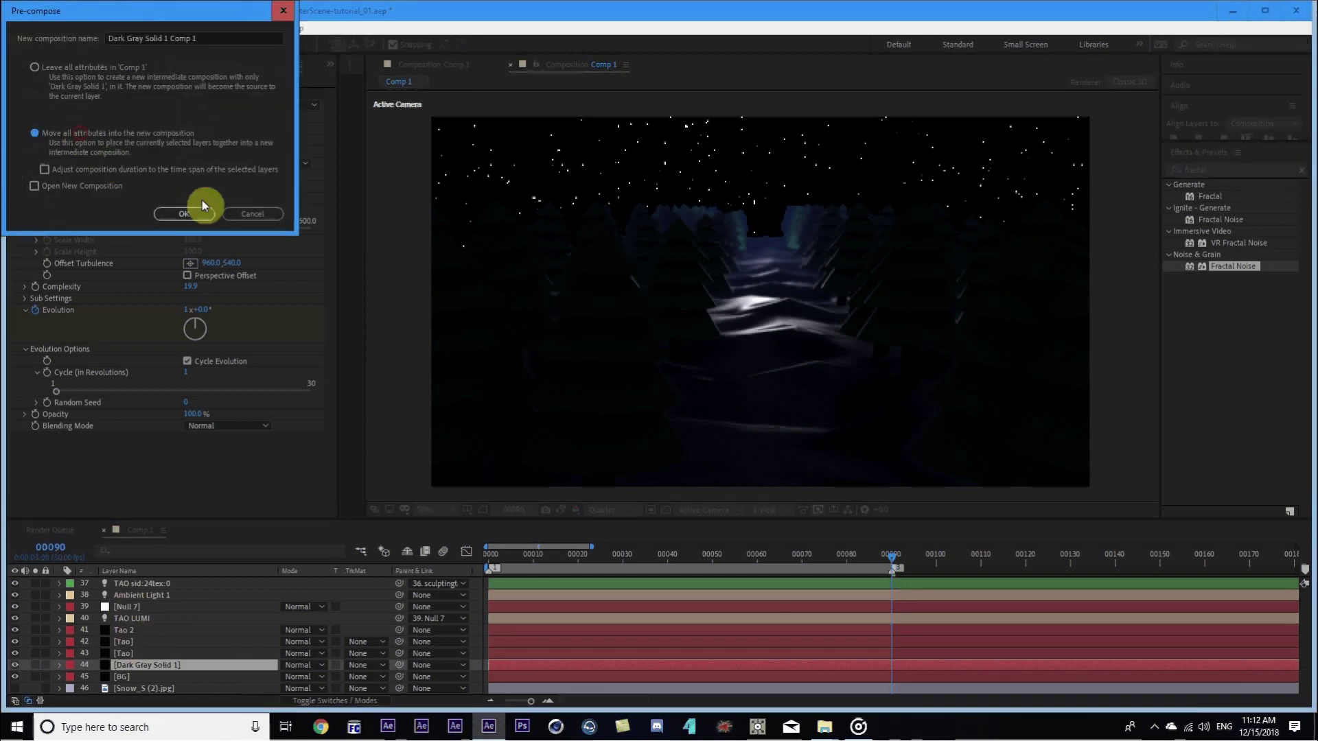
left_click(198, 210)
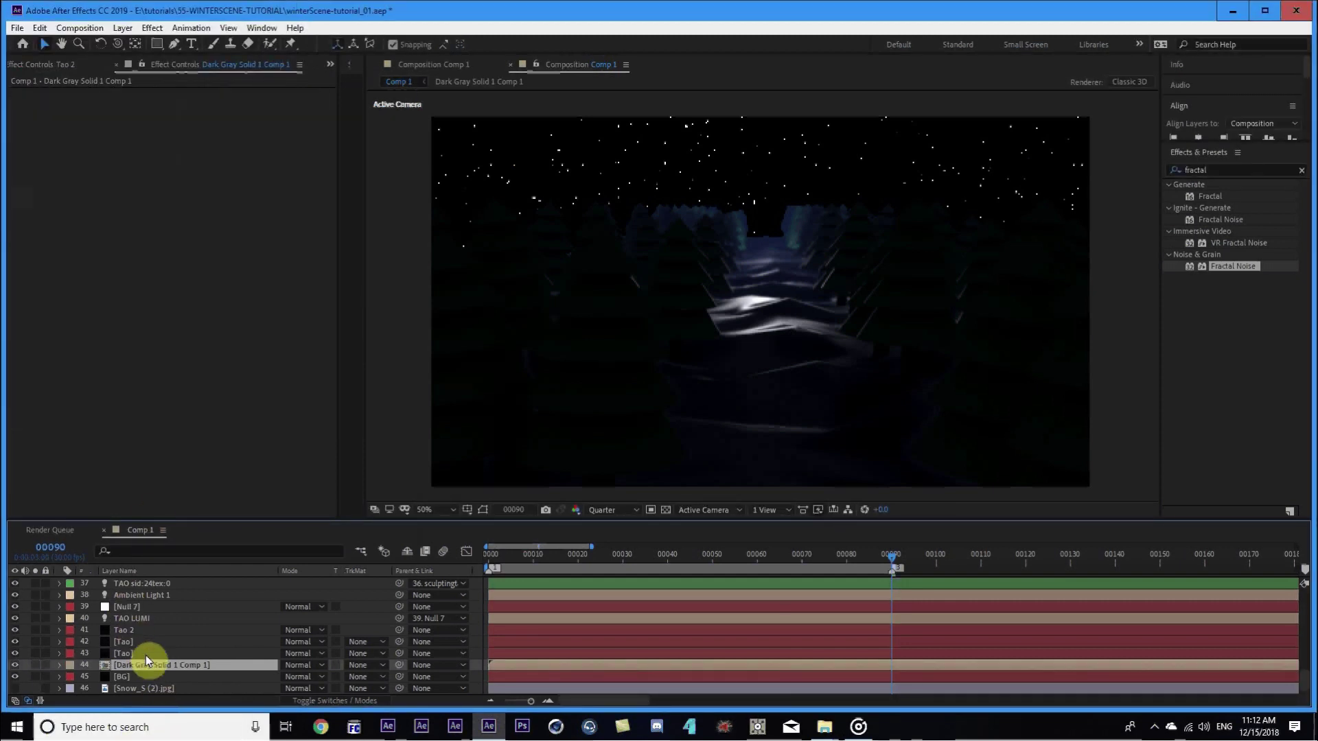
Inside the Dark Gray Solid 1 Comp 1 composition, pre-compose the star solid again with all attributes moved.
key("ctrl+v")
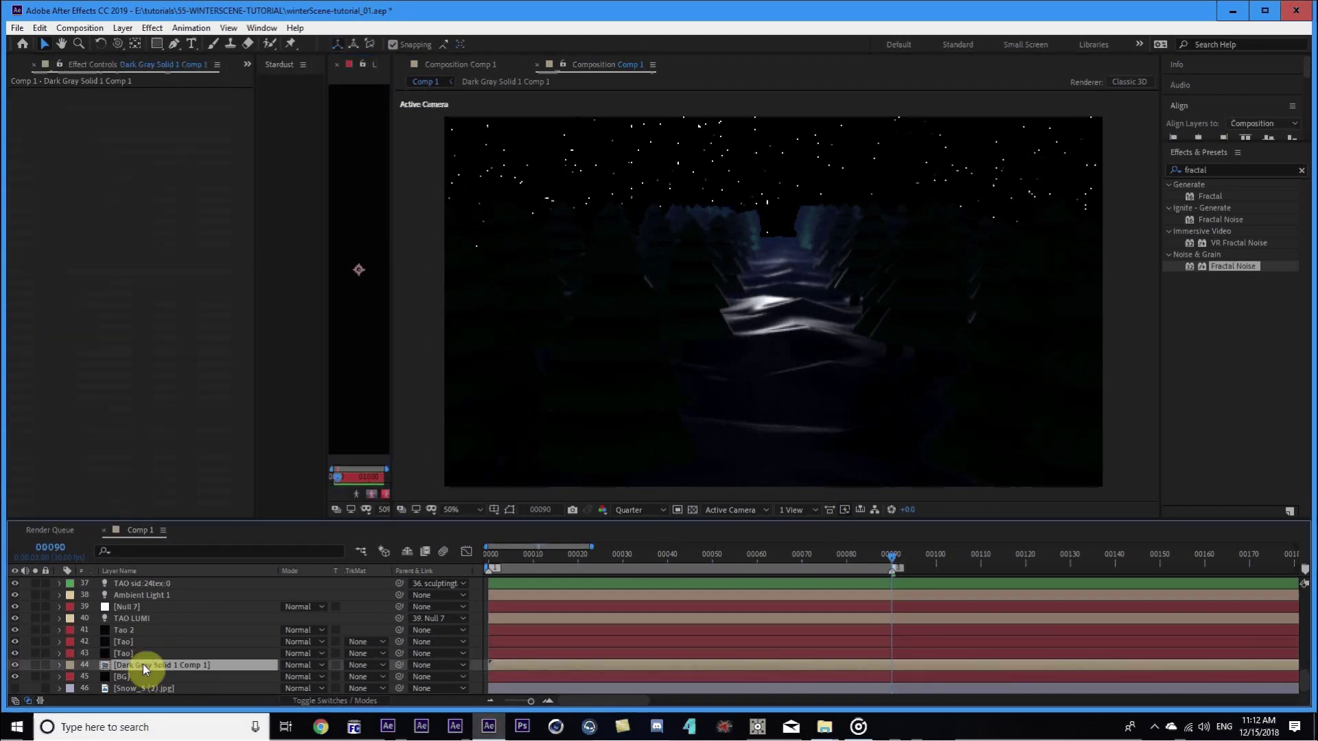
double_click(143, 664)
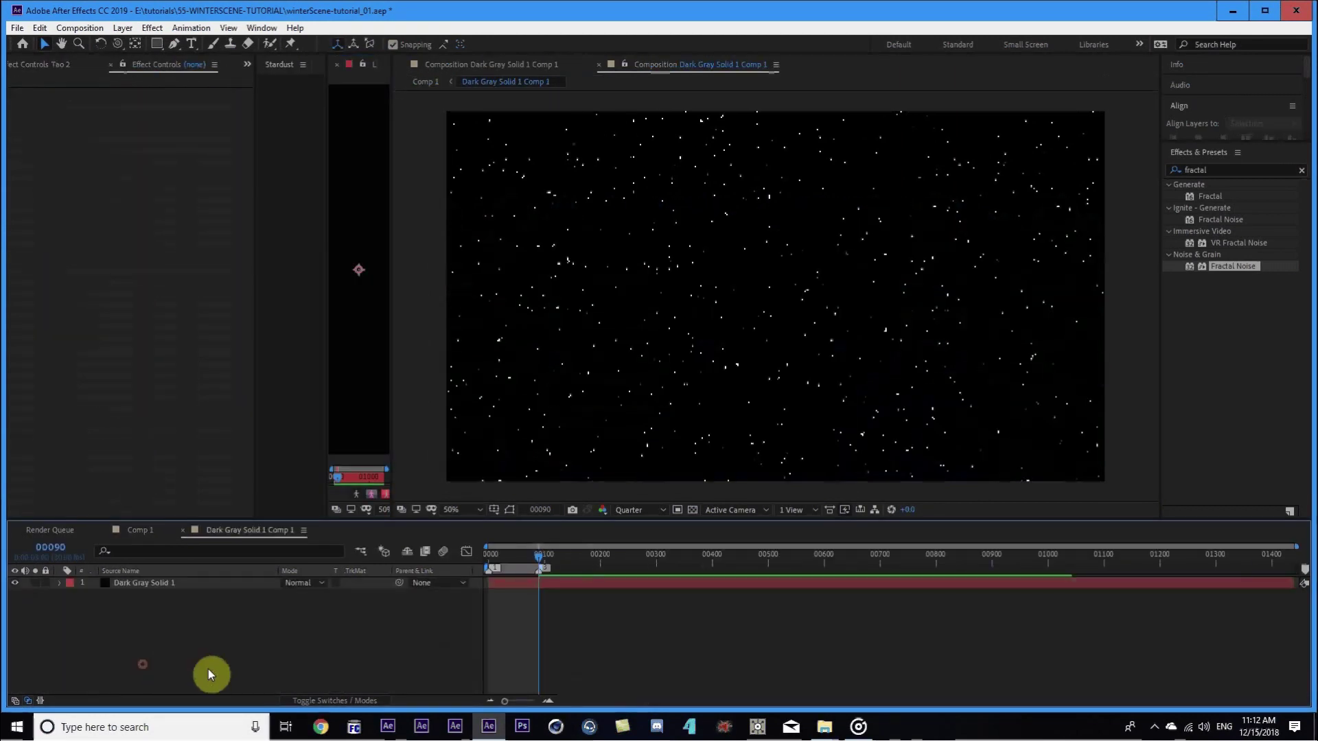
left_click(178, 583)
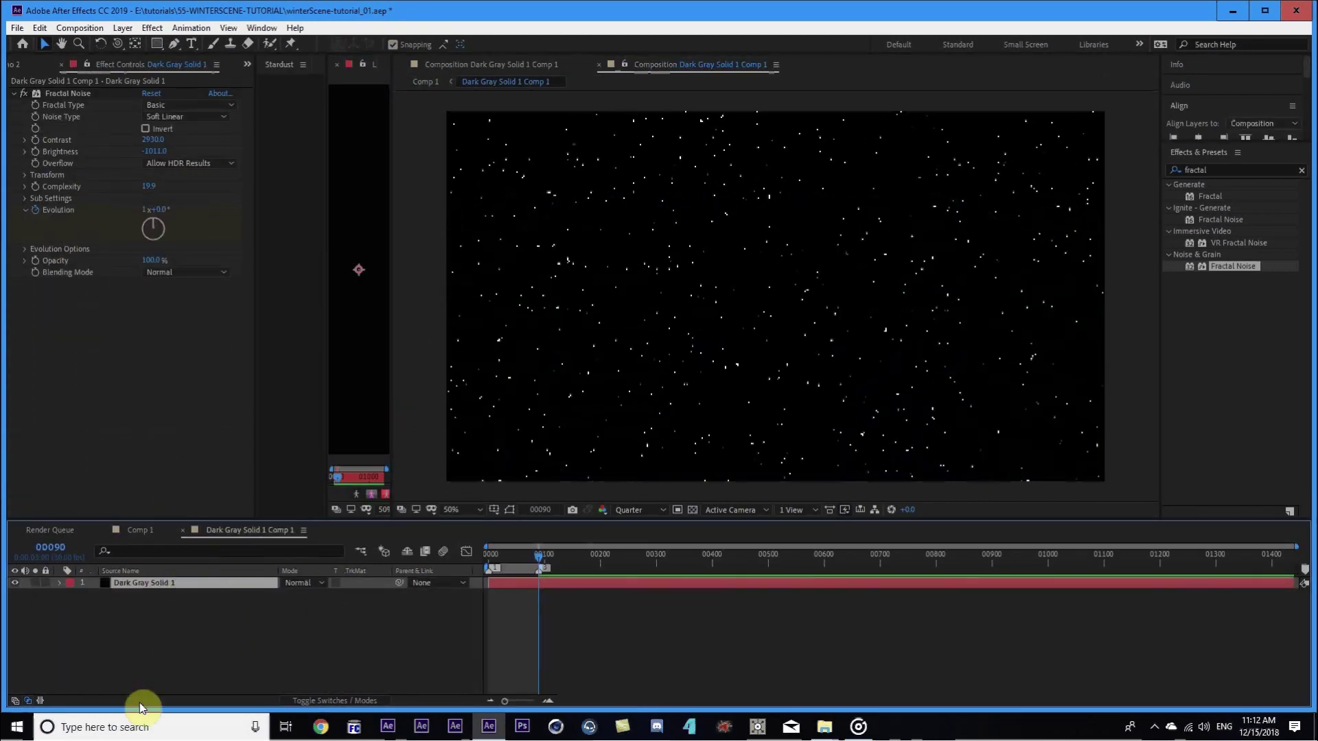
key("ctrl+shift+c")
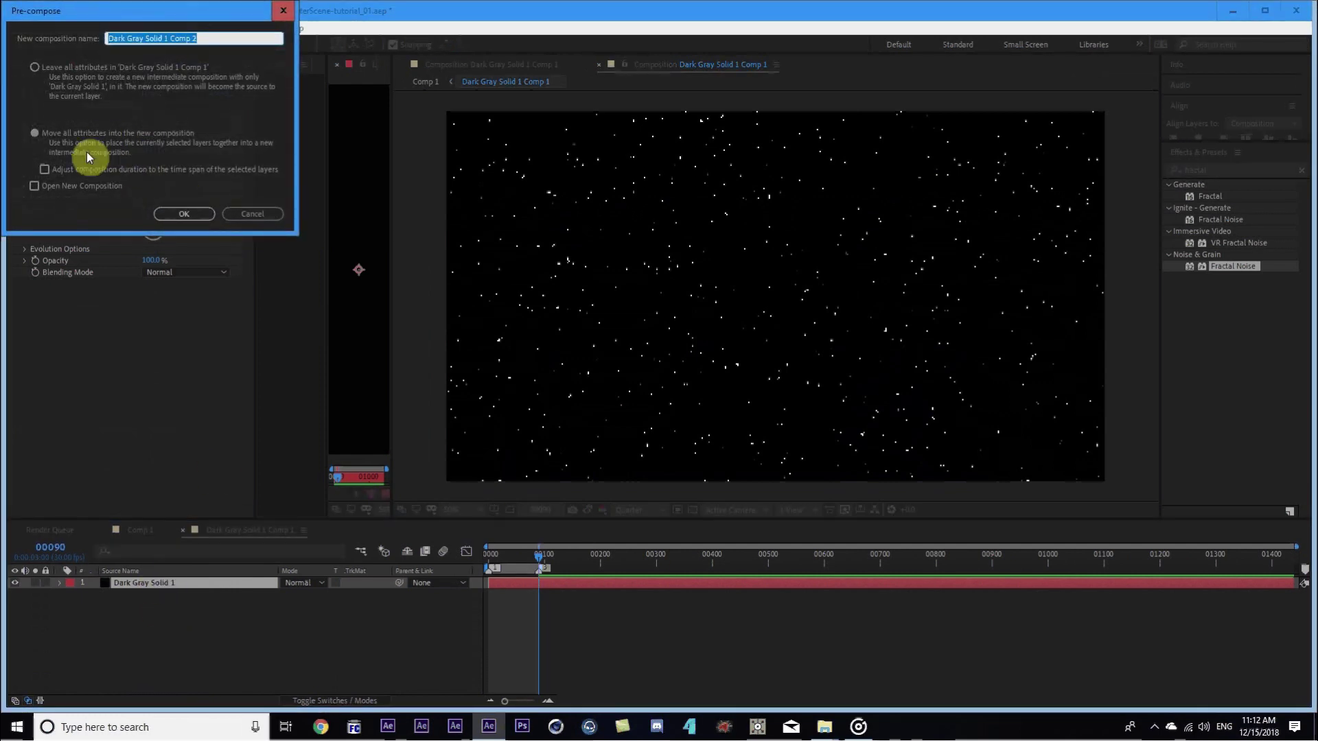
left_click(168, 210)
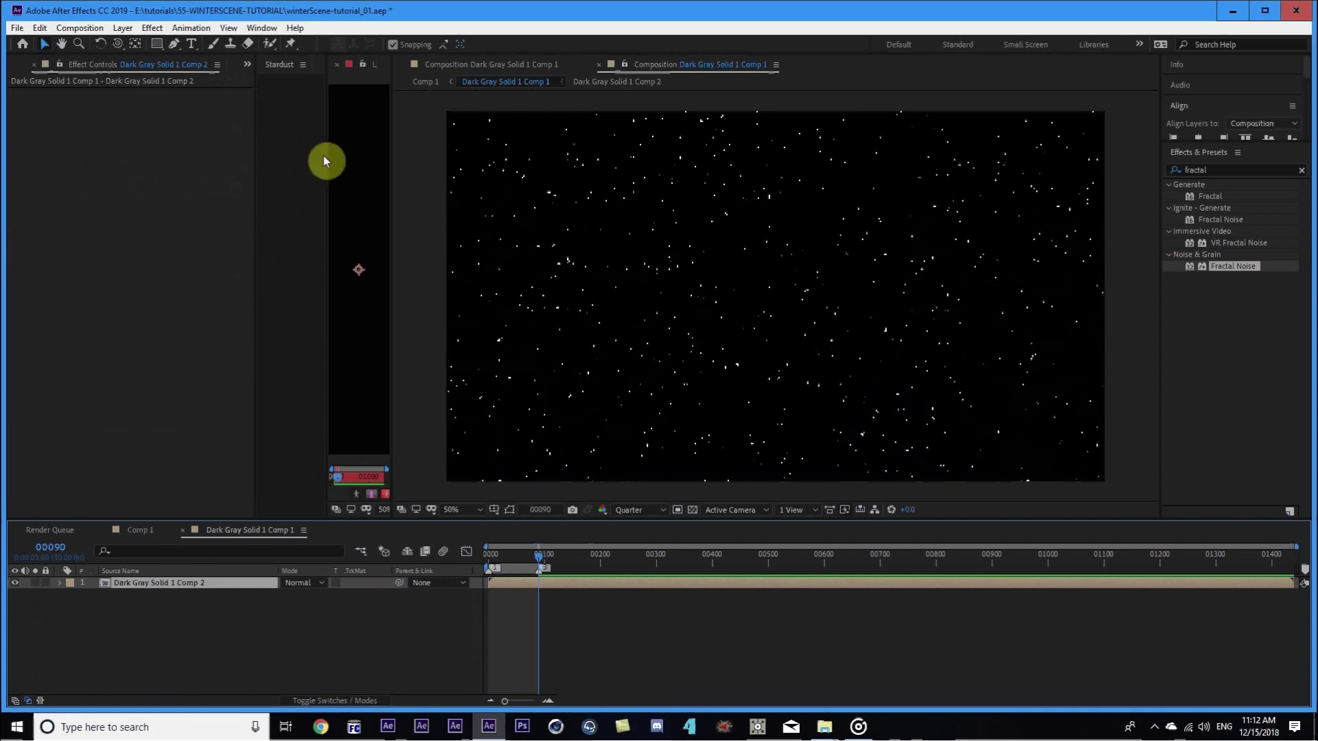
left_click(338, 64)
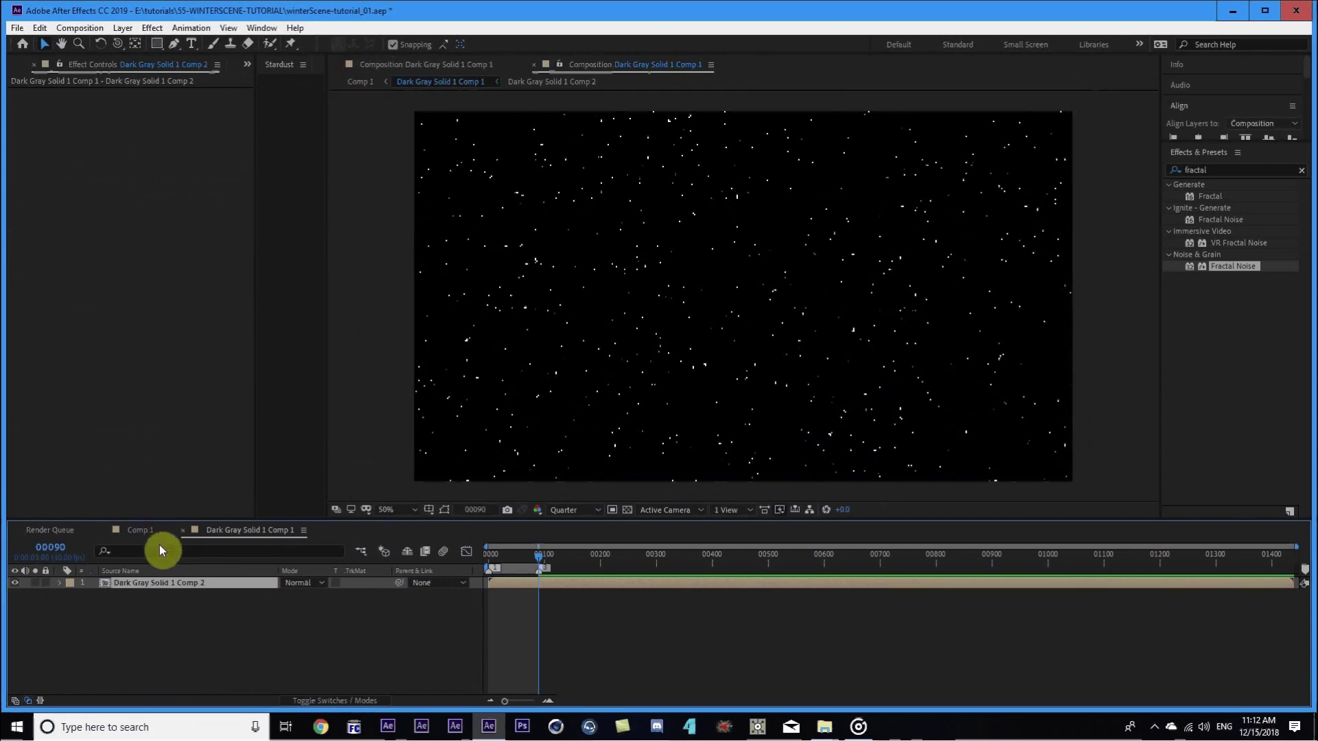
Duplicate the nested star composition and set the lower copy's track matte to Luma, checking it against the transparency grid.
key("ctrl+d")
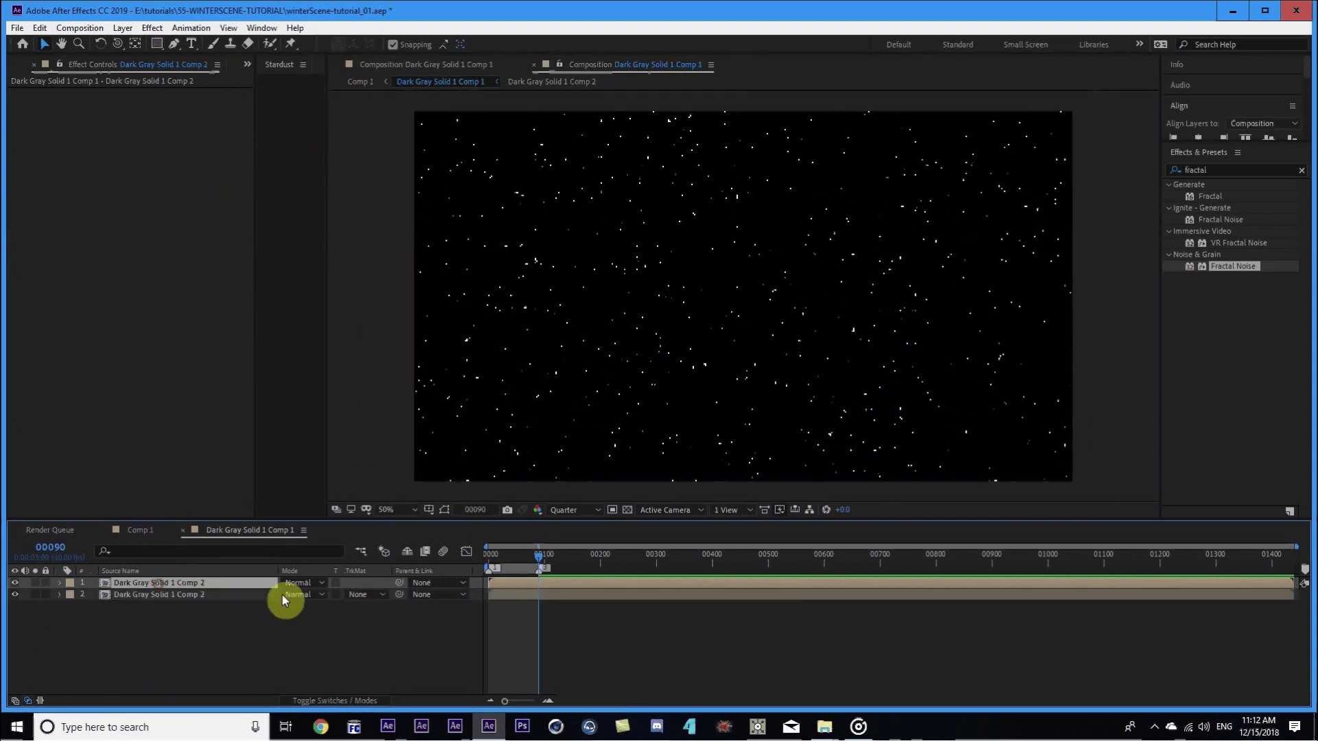
left_click(370, 595)
left_click(386, 658)
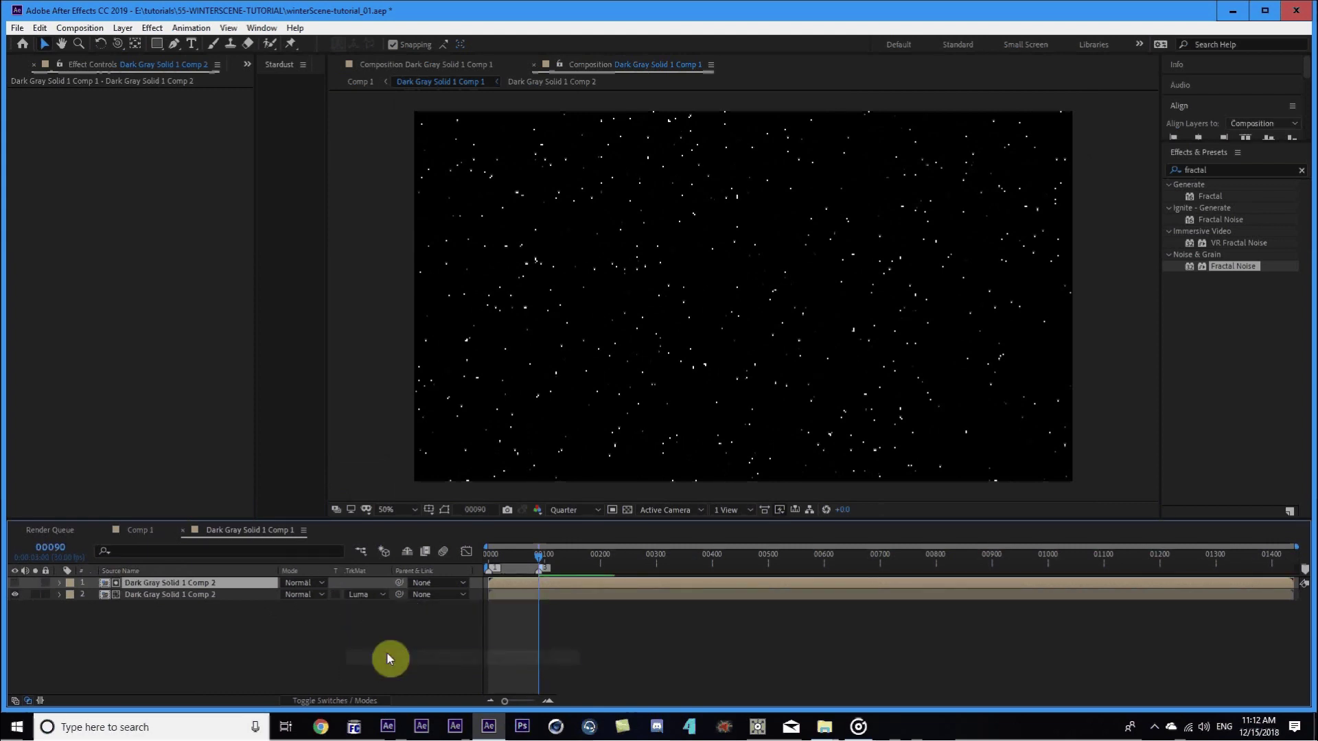
left_click(613, 510)
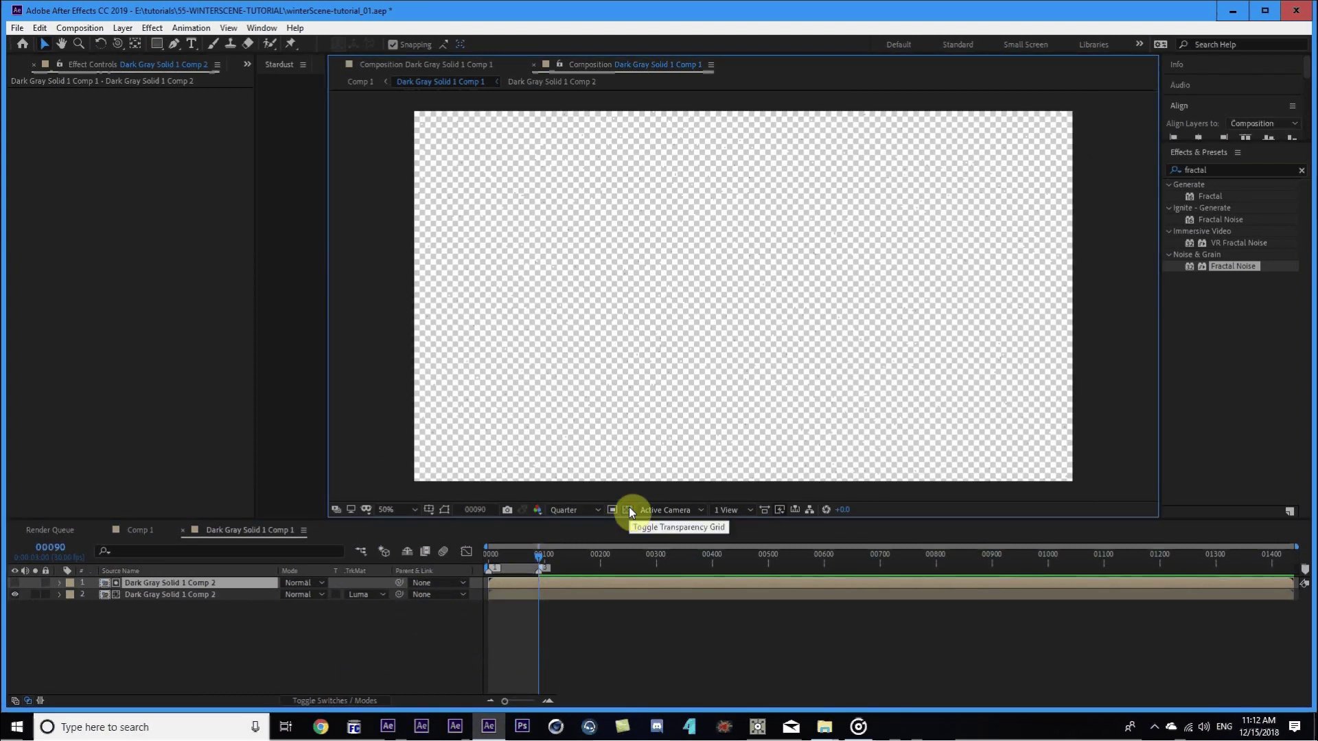
left_click(613, 510)
left_click(360, 549)
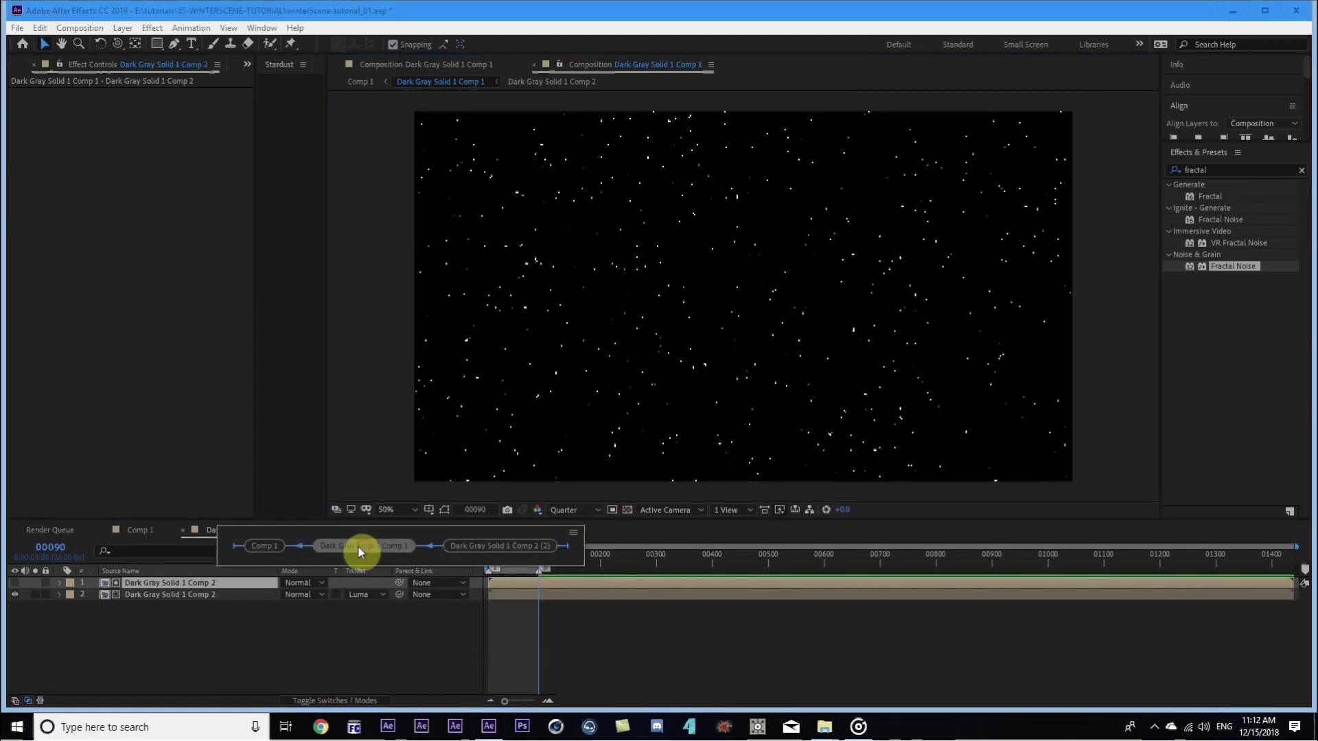
Return to Comp 1 and lower the opacity of the Dark Gray Solid 1 Comp 1 star layer to 42%.
left_click(261, 543)
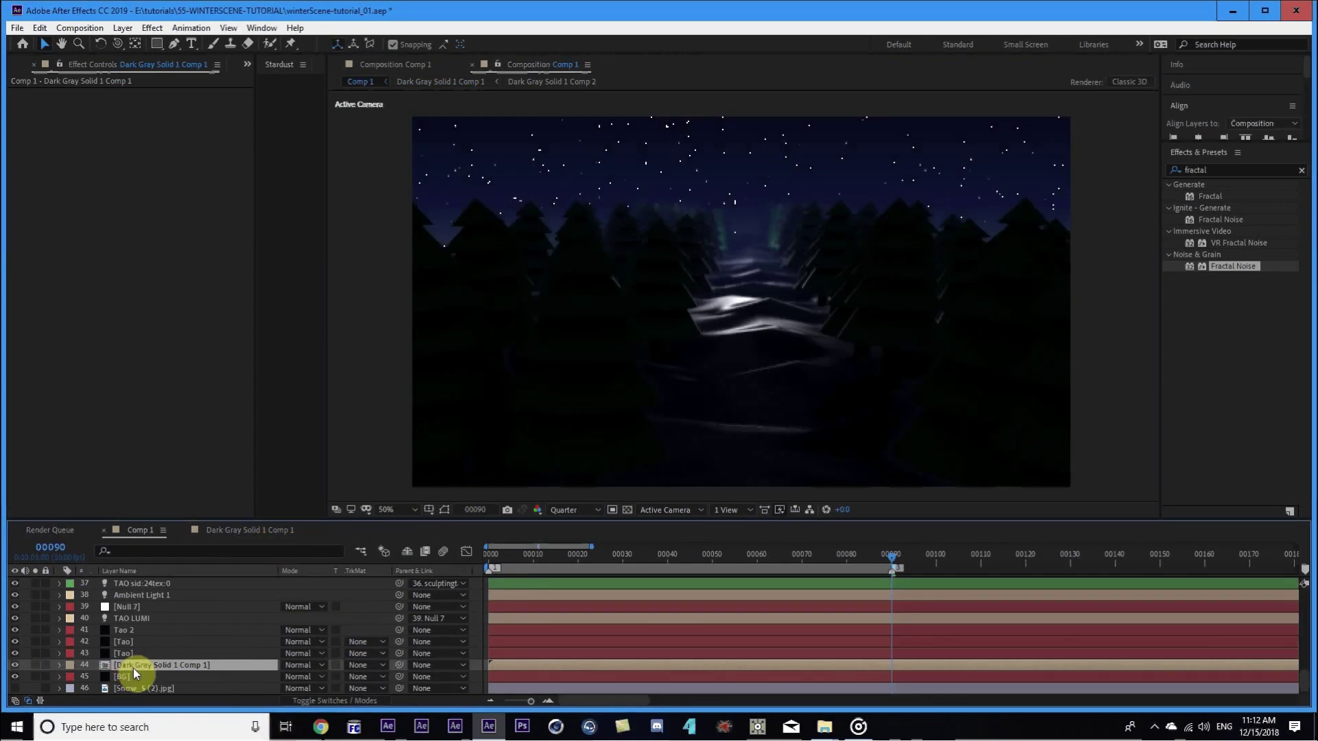
key("t")
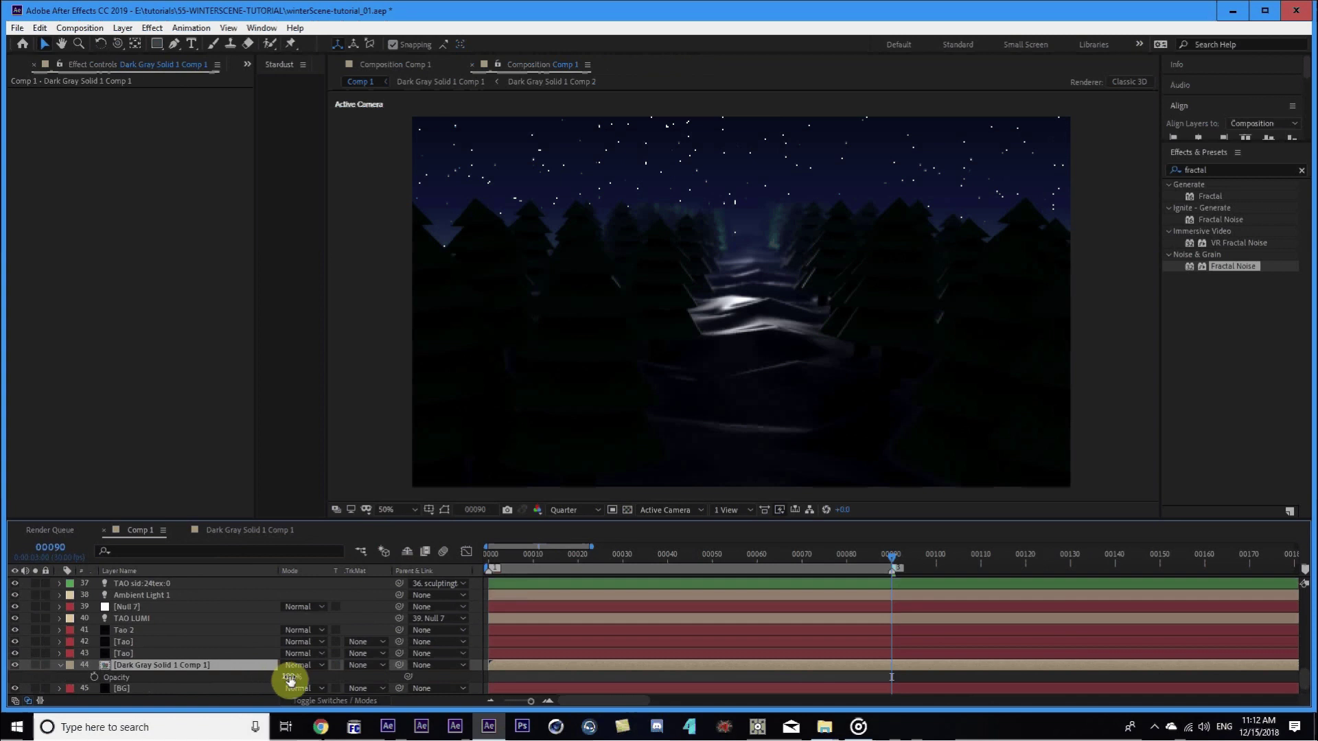
left_click_drag(262, 682, 258, 687)
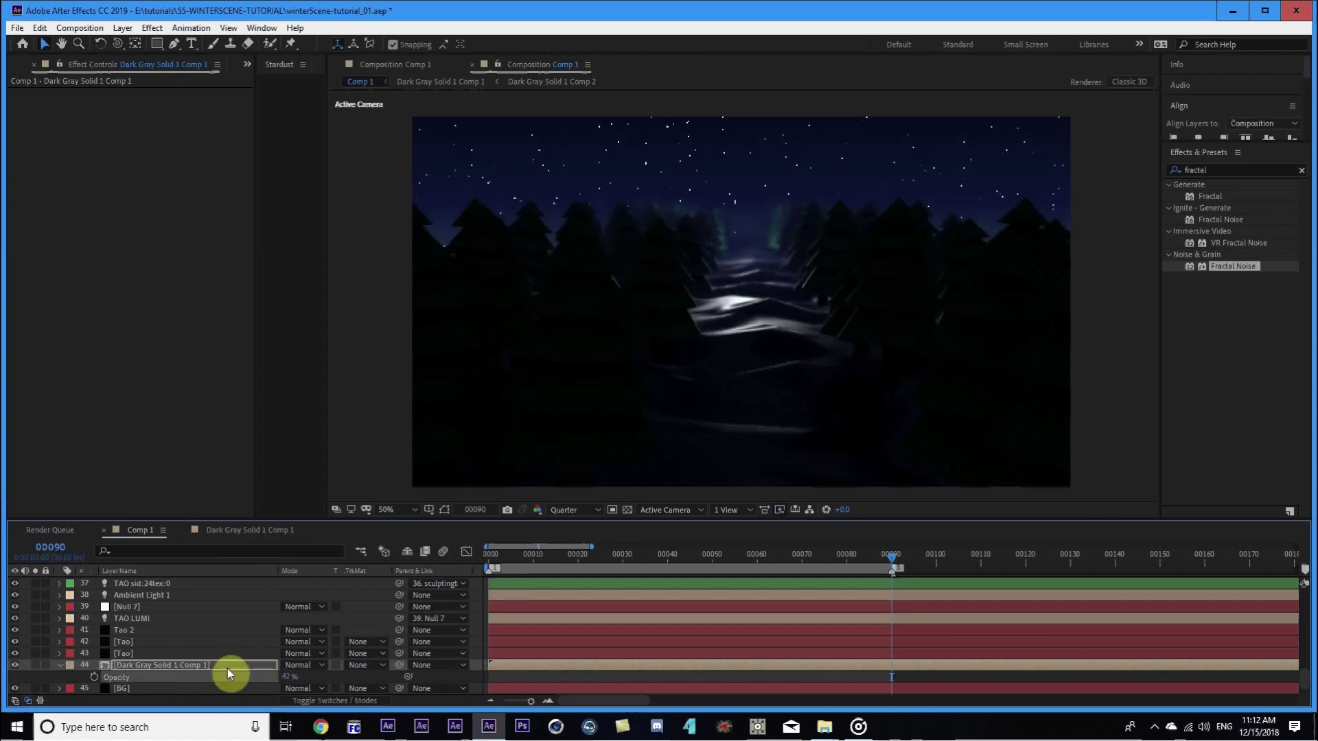
left_click(69, 666)
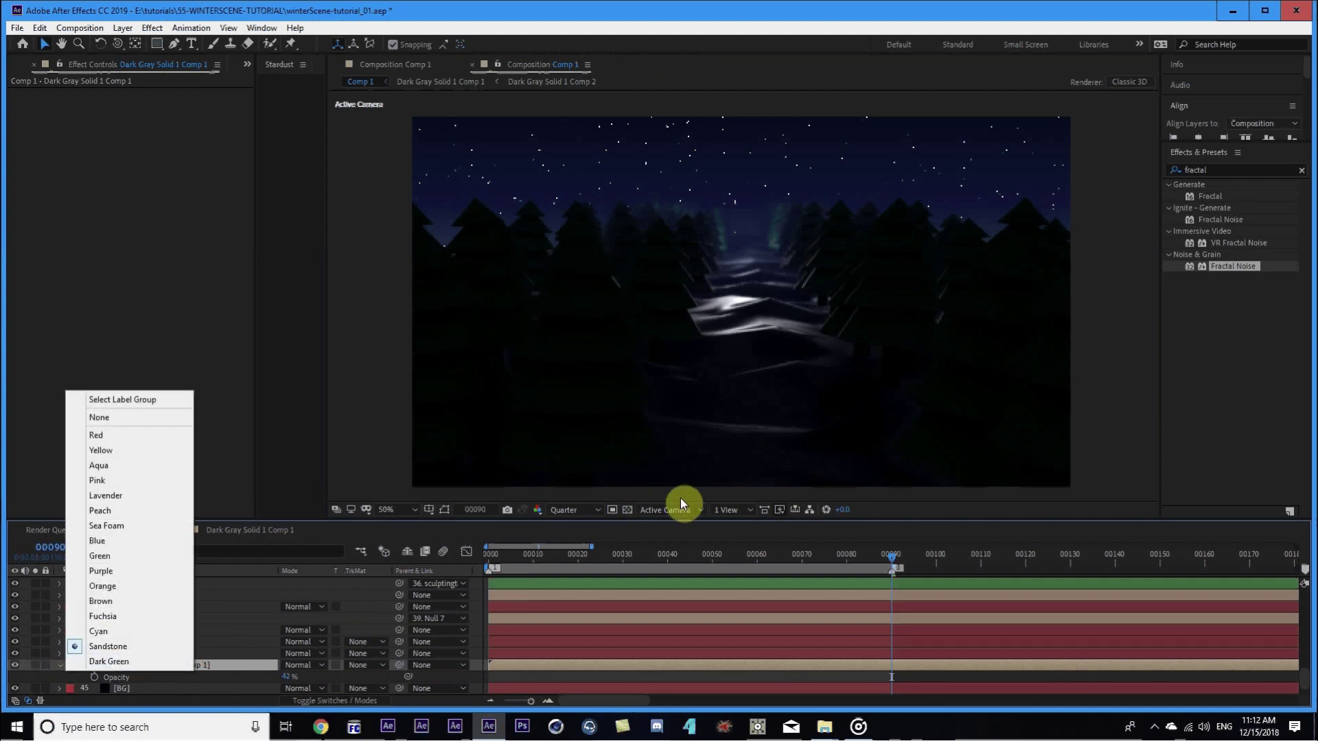
Set the preview resolution to Full and reduce the star layer's opacity further for a fainter star sky.
left_click(570, 511)
left_click(591, 536)
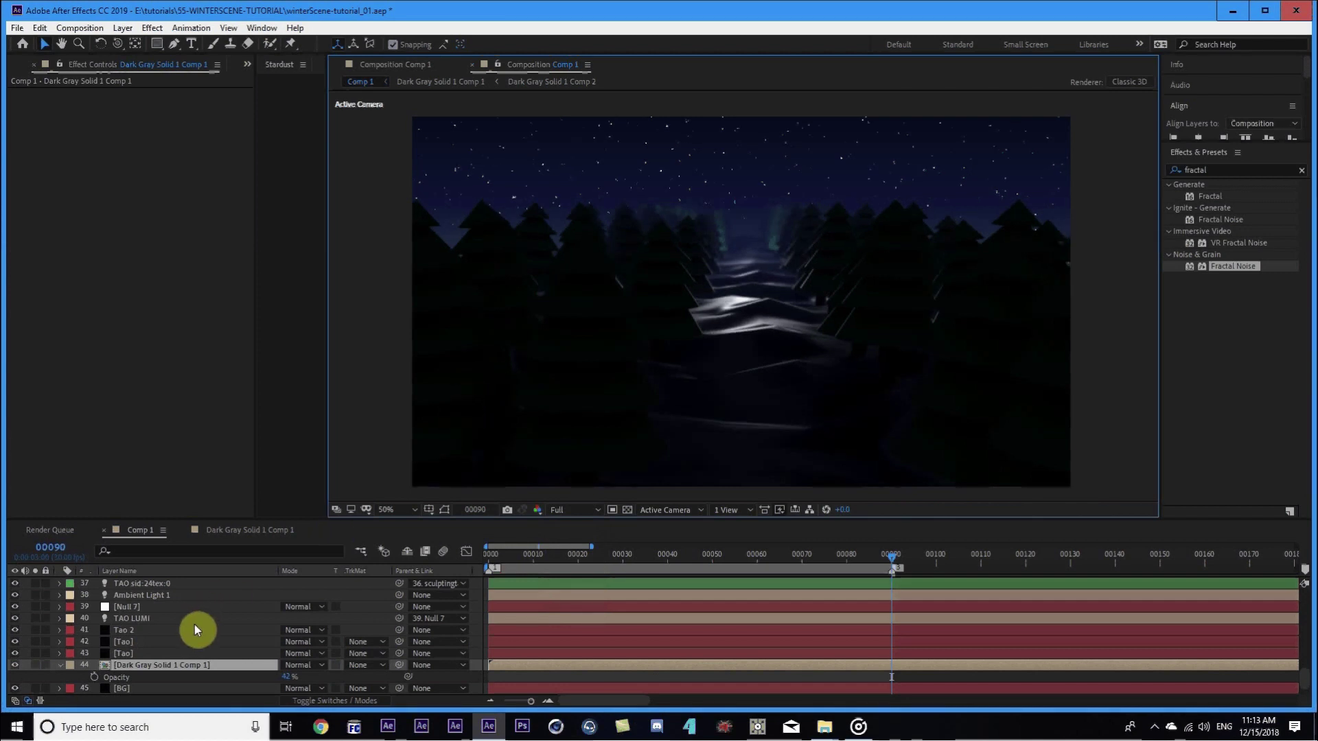
left_click_drag(287, 677, 274, 685)
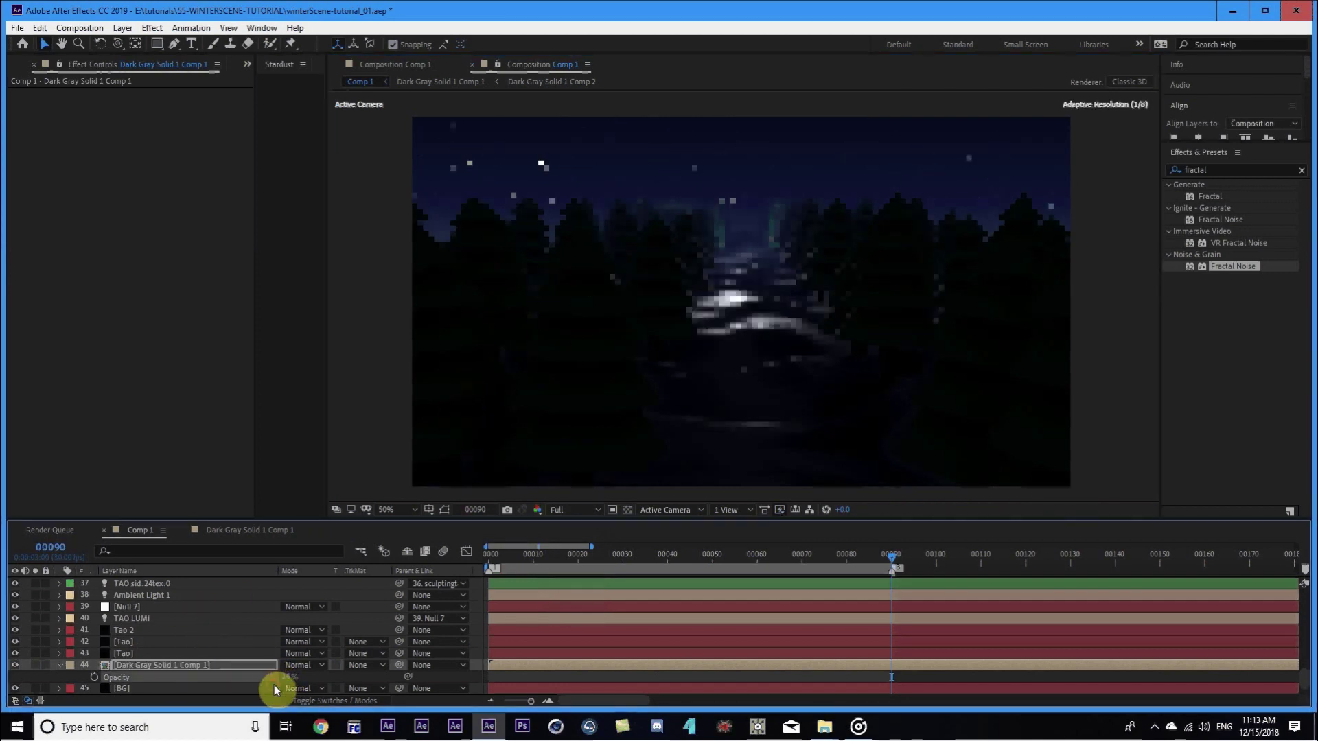
left_click(205, 664)
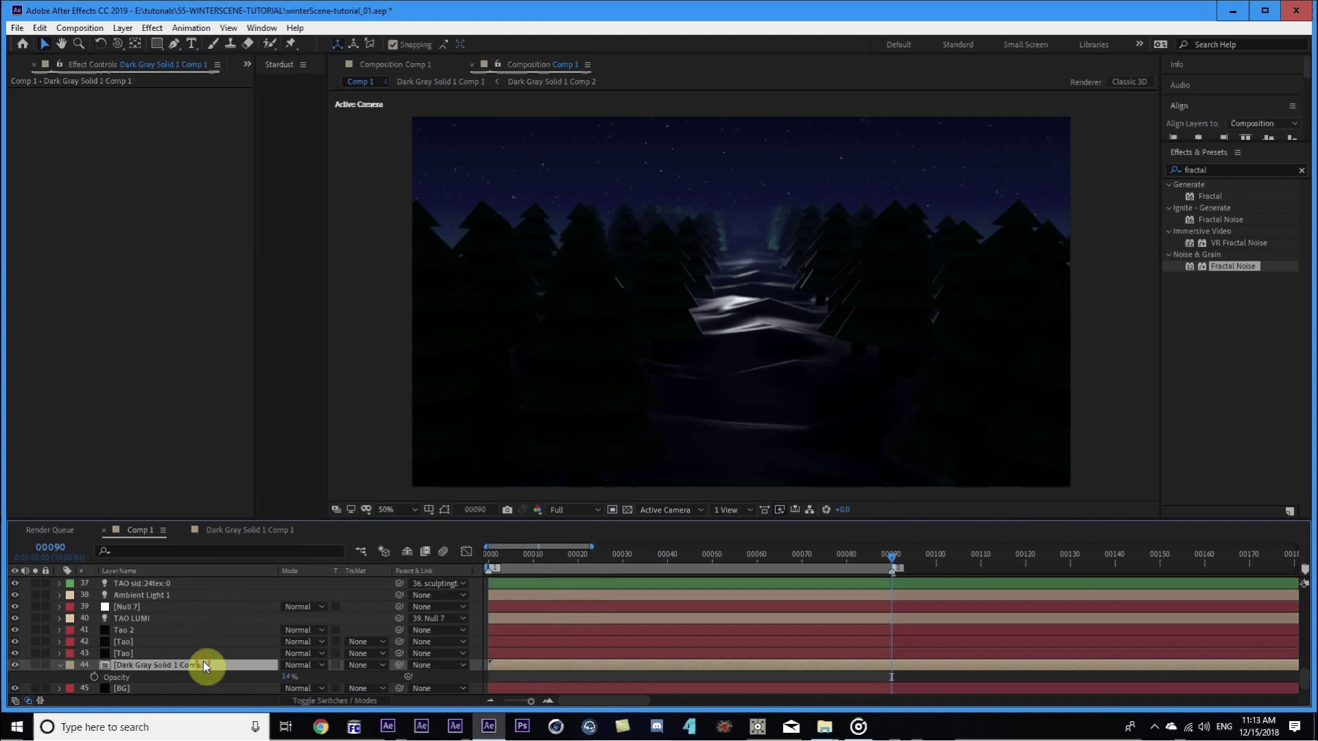